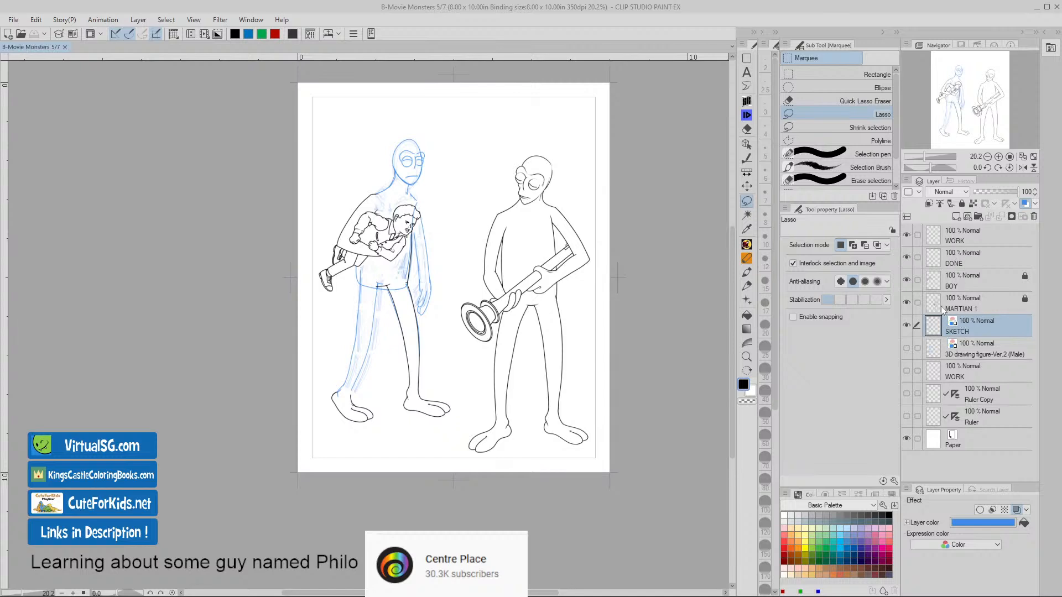
- On the DONE layer, clean up the toe-line junction on the boy-carrying martian's back foot, using the Round Brush in transparent colour
left_click(964, 280)
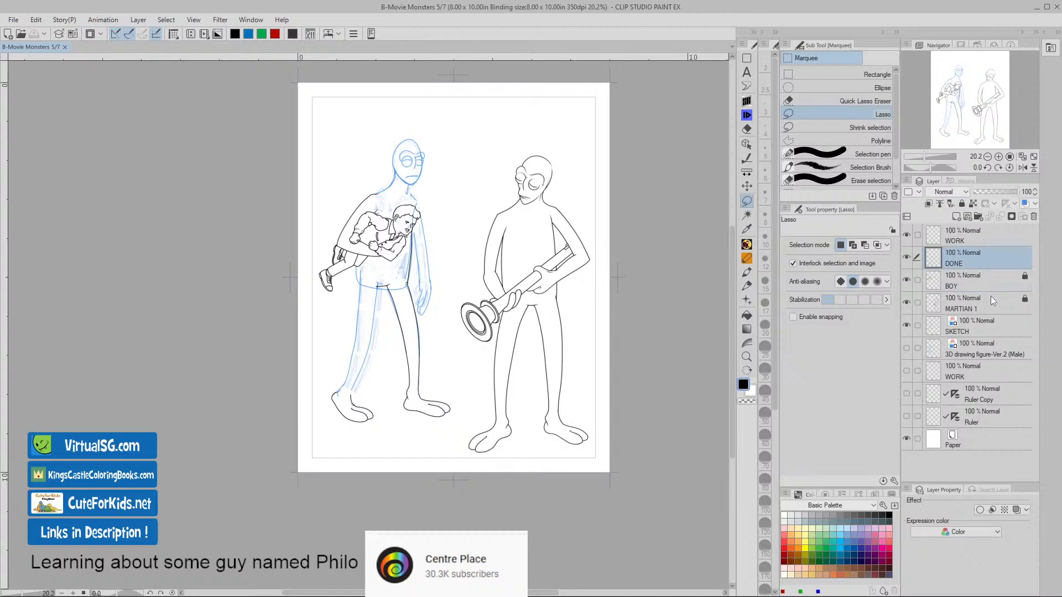
left_click(942, 239)
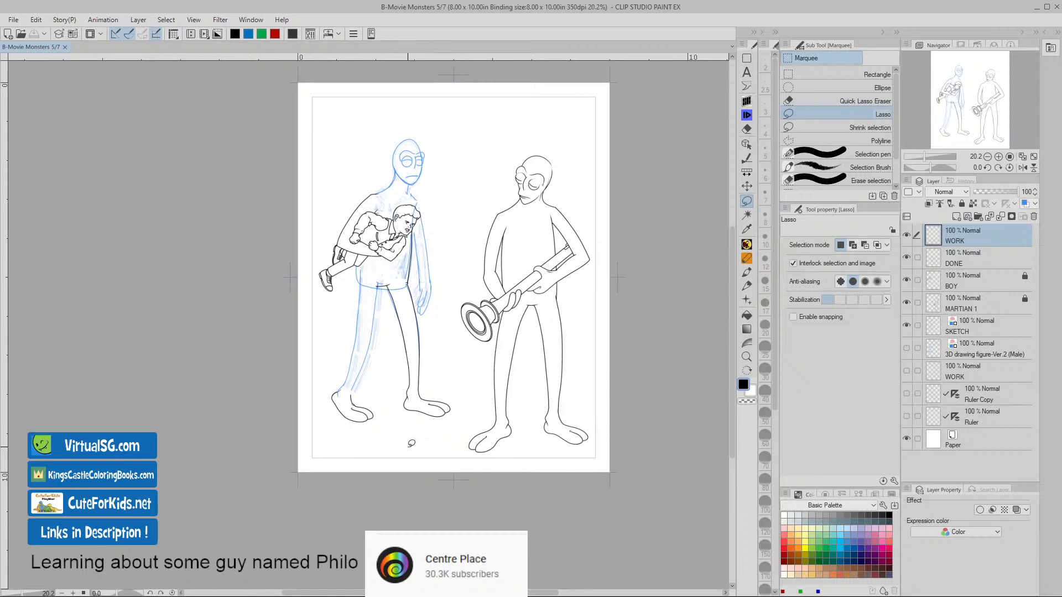
scroll(411, 443, "up", 5)
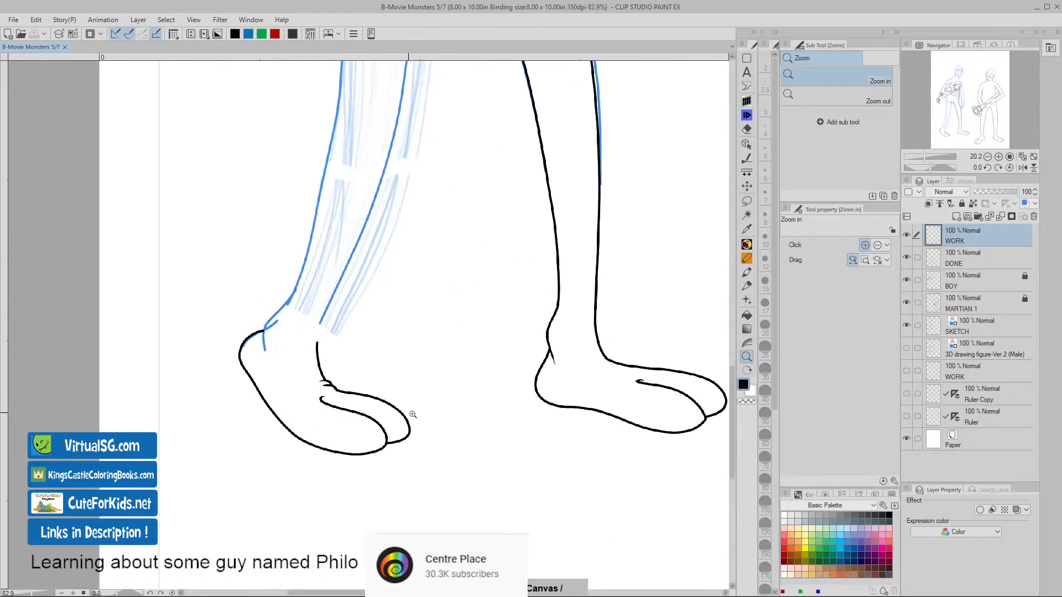
left_click_drag(435, 438, 491, 409)
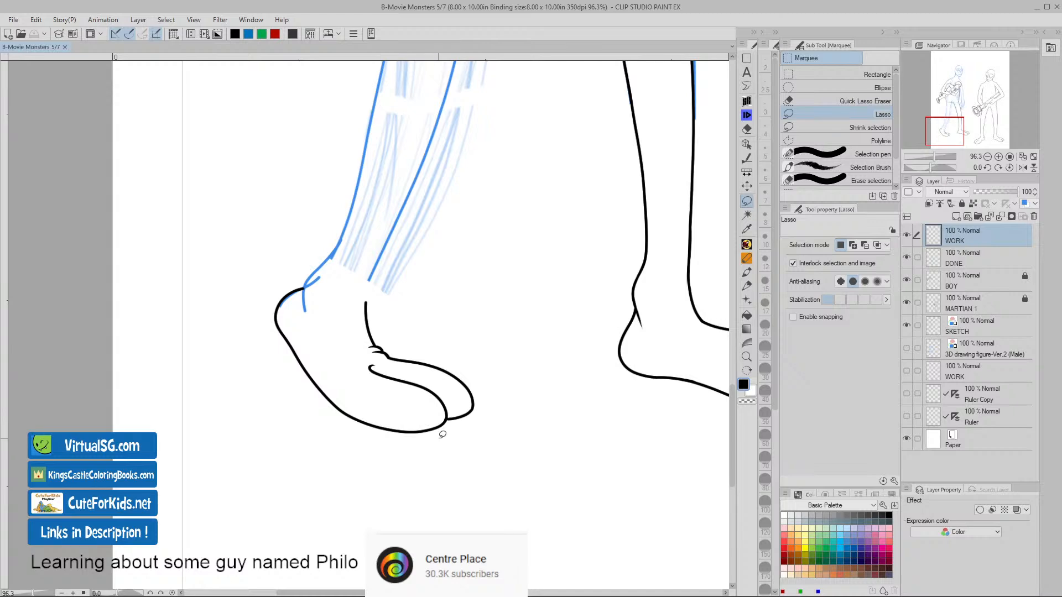
key("slash")
left_click_drag(441, 424, 489, 432)
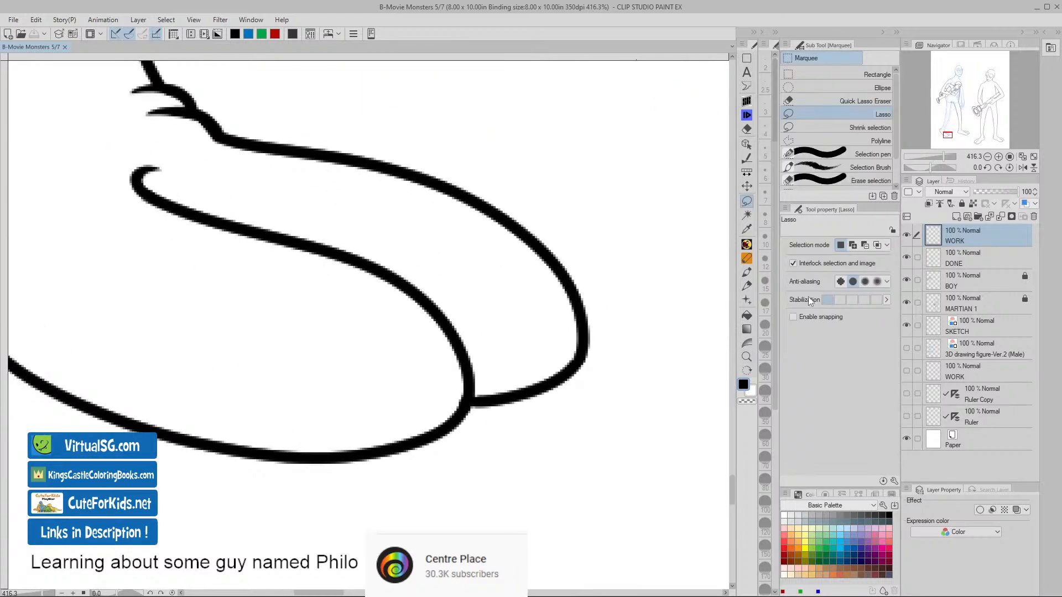
left_click(747, 102)
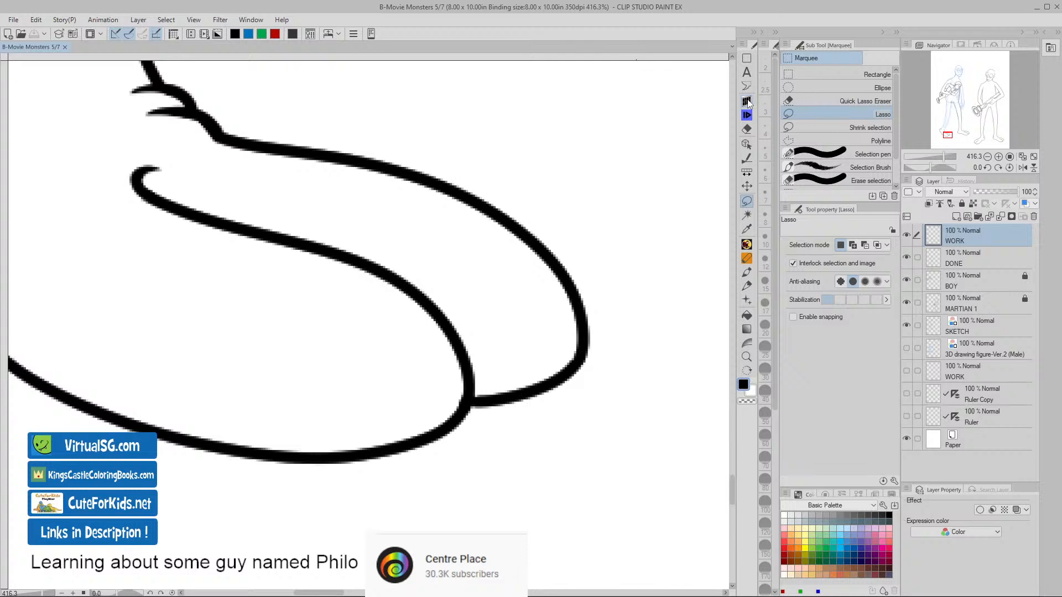
left_click(938, 259)
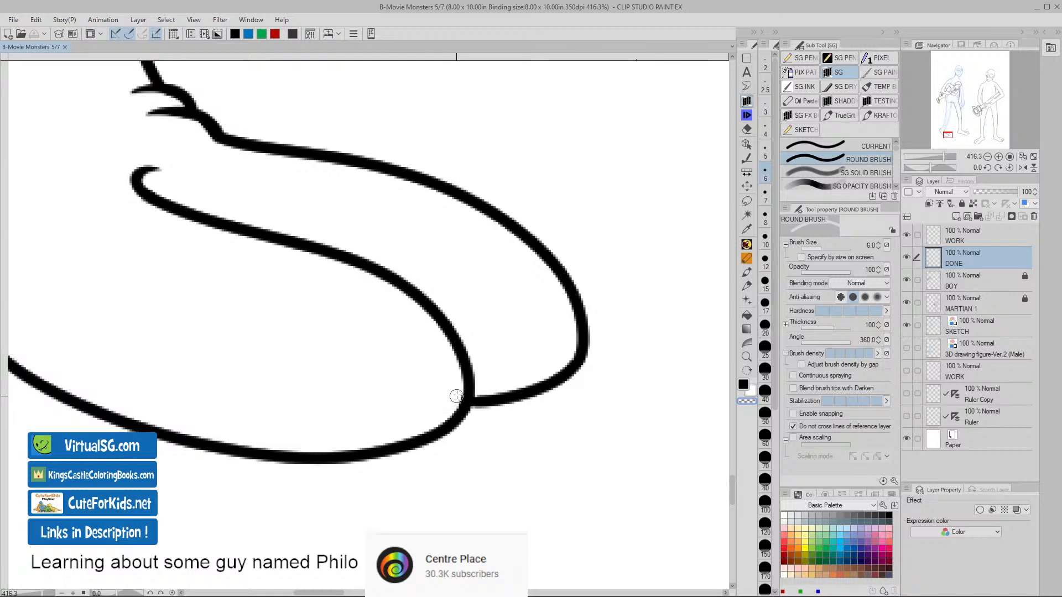
left_click_drag(458, 397, 451, 409)
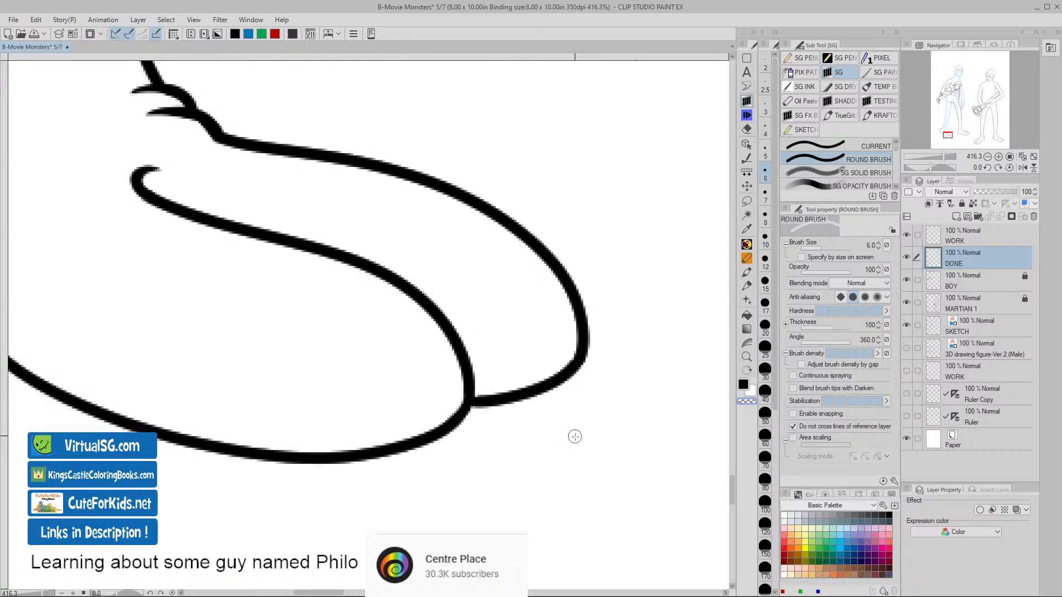
- Lasso the heel and sole outline of the back foot, nudge it slightly inward, and clear the selection
key("slash")
left_click_drag(574, 450, 545, 439)
key("space")
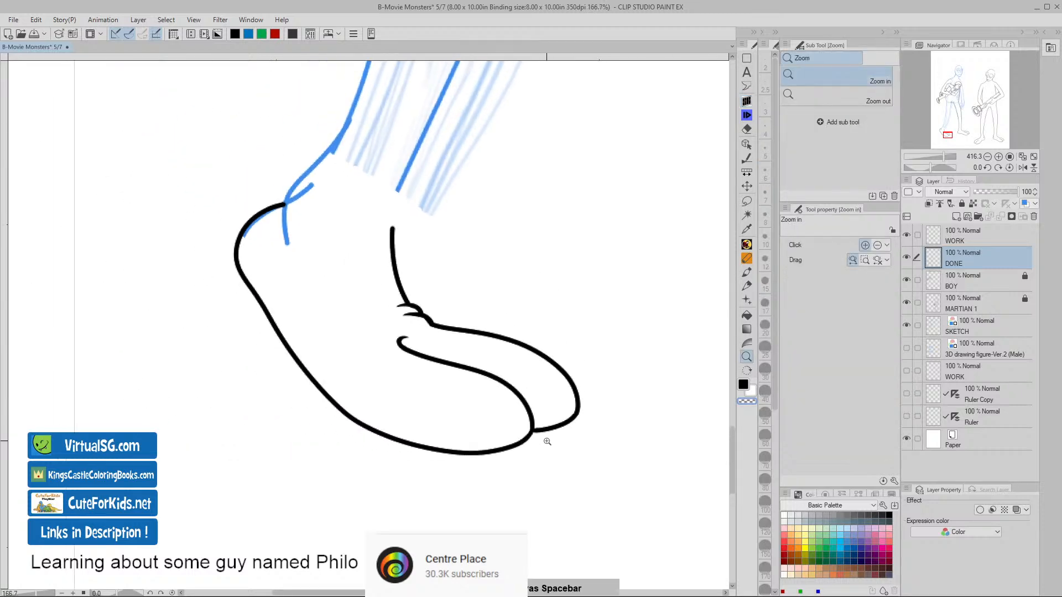
left_click_drag(576, 474, 558, 462)
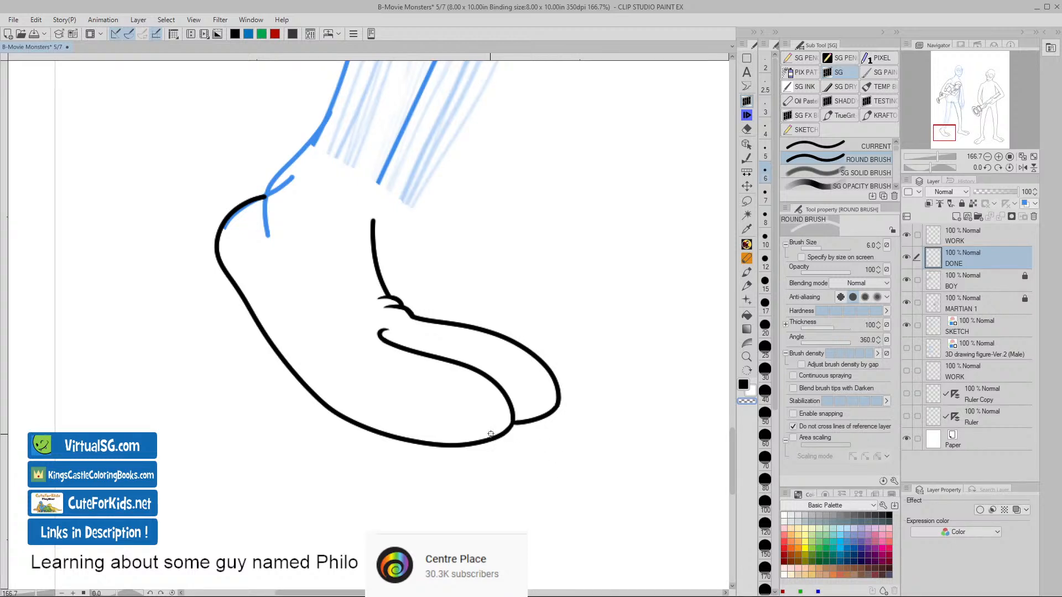
left_click(746, 200)
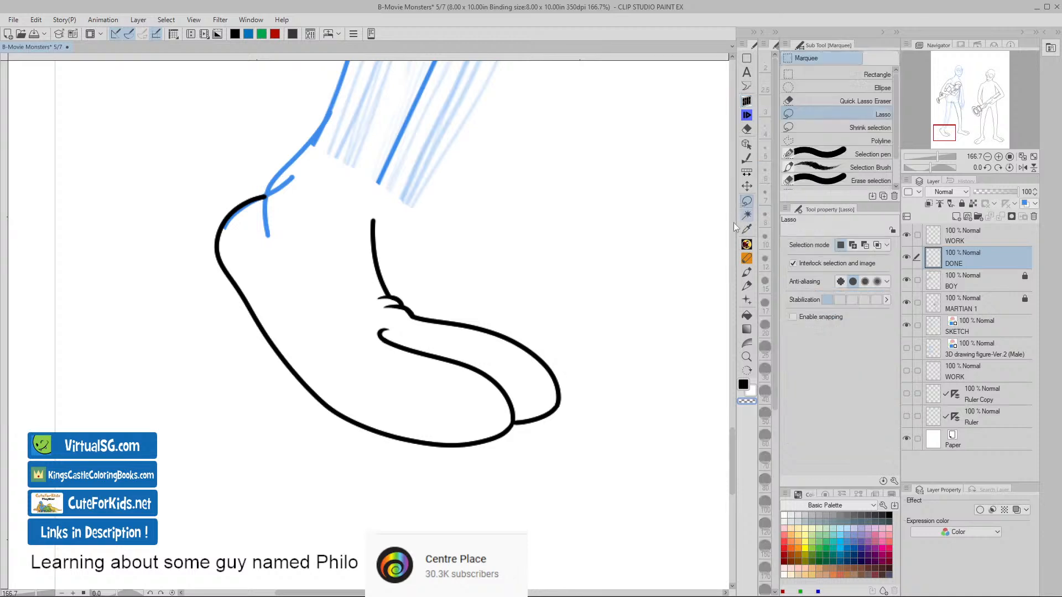
mouse_move(525, 431)
left_mouse_down()
mouse_move(411, 407)
mouse_move(329, 353)
mouse_move(283, 269)
mouse_move(283, 181)
mouse_move(200, 202)
mouse_move(247, 431)
mouse_move(428, 501)
mouse_move(512, 452)
left_mouse_up()
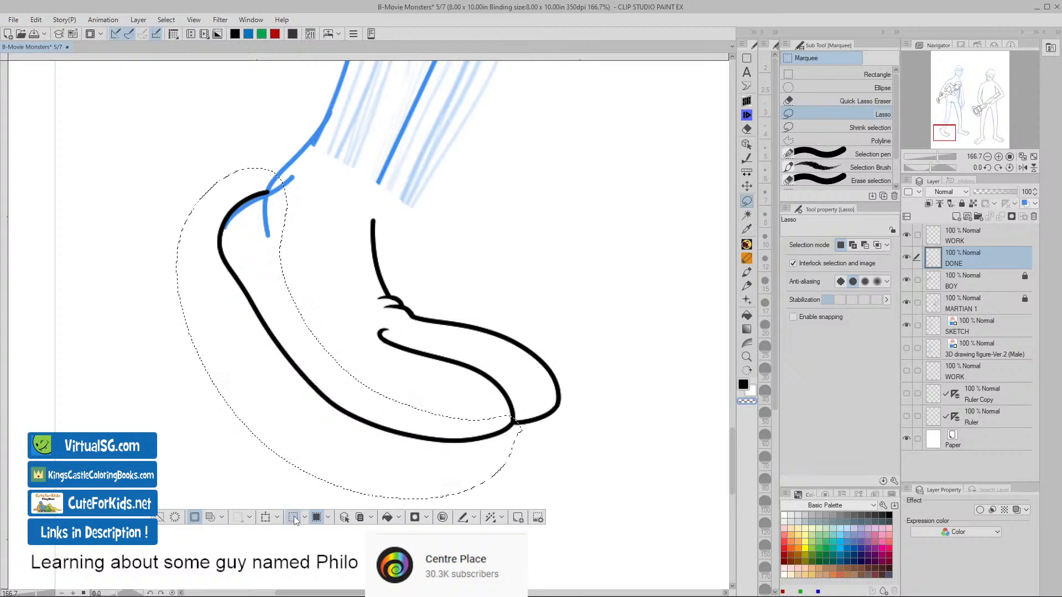
left_click(168, 521)
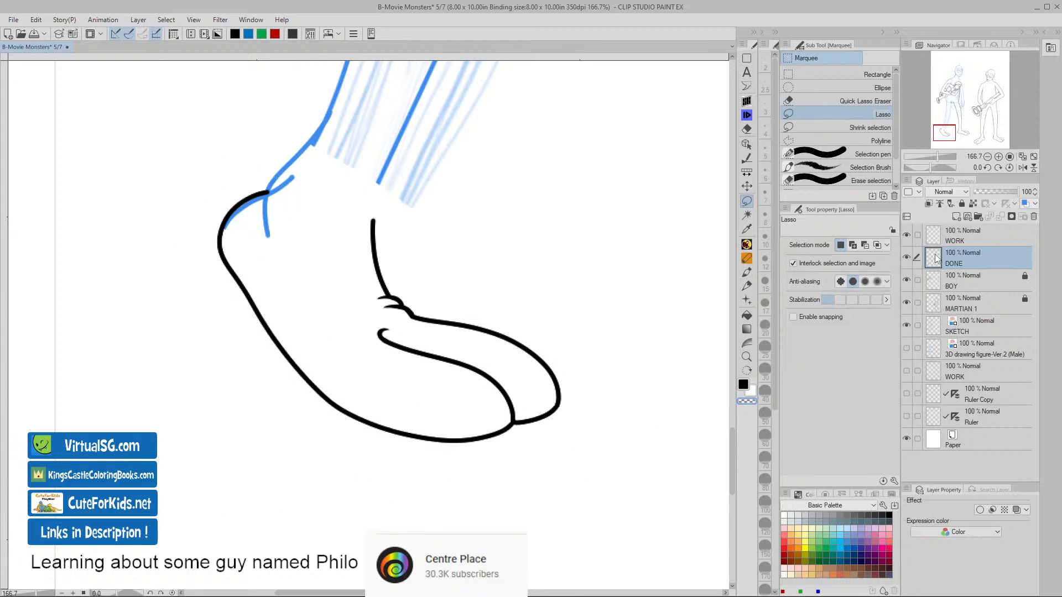
- Delete the curved end of the inner toe line on the same martian's front foot from the DONE layer, using a lasso selection
left_click(940, 235)
key("ctrl+0")
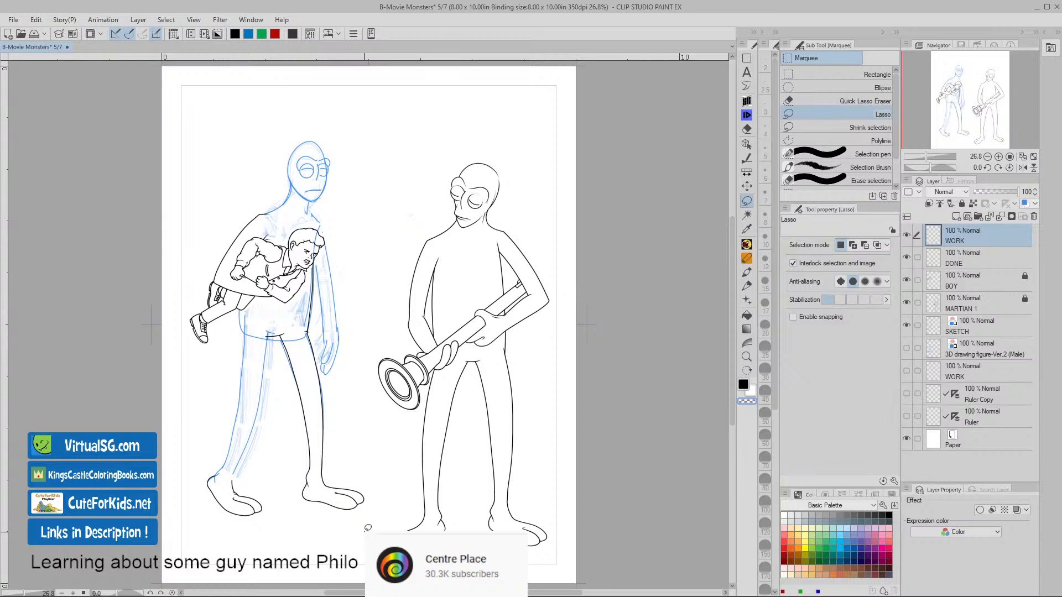
key("/")
mouse_move(358, 499)
left_mouse_down()
mouse_move(412, 502)
mouse_move(467, 413)
left_mouse_up()
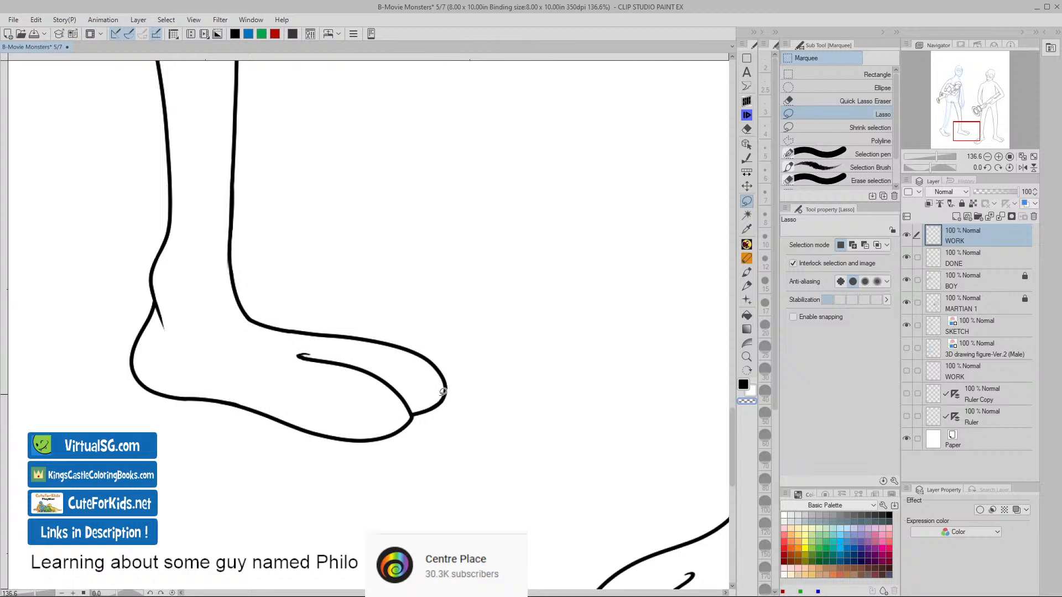
left_click(940, 262)
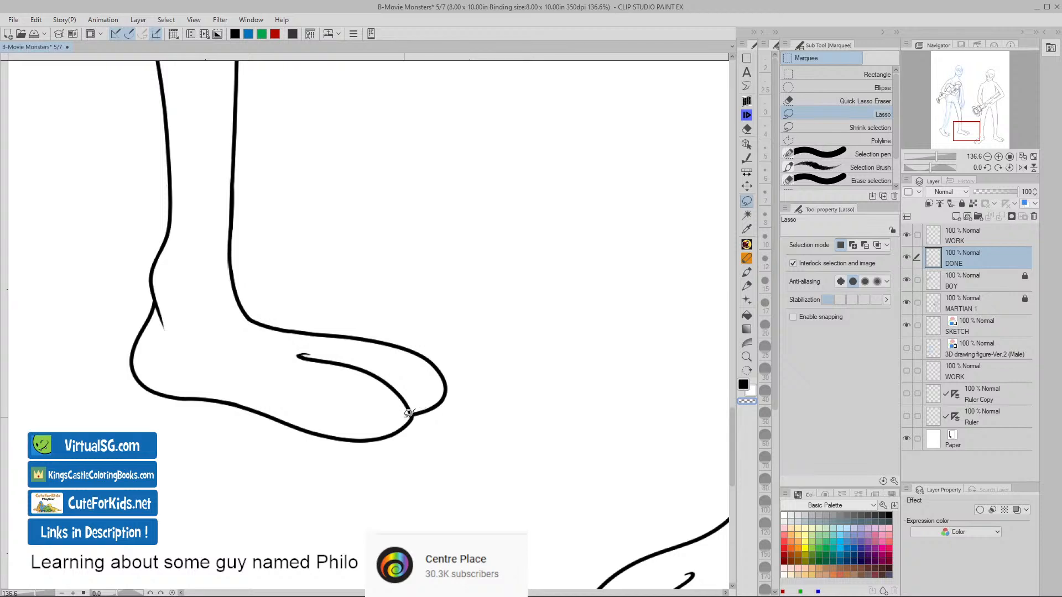
mouse_move(407, 413)
left_mouse_down()
mouse_move(311, 371)
mouse_move(294, 342)
mouse_move(411, 377)
mouse_move(419, 396)
mouse_move(418, 387)
mouse_move(409, 416)
mouse_move(347, 382)
mouse_move(354, 359)
mouse_move(401, 368)
mouse_move(414, 413)
left_mouse_up()
left_click(161, 436)
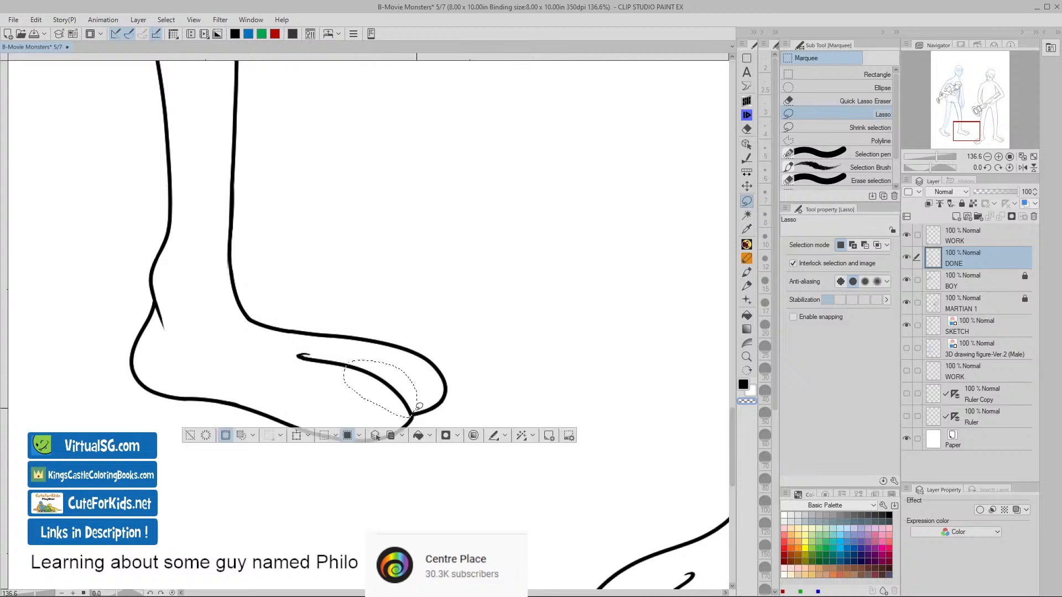
left_click(194, 437)
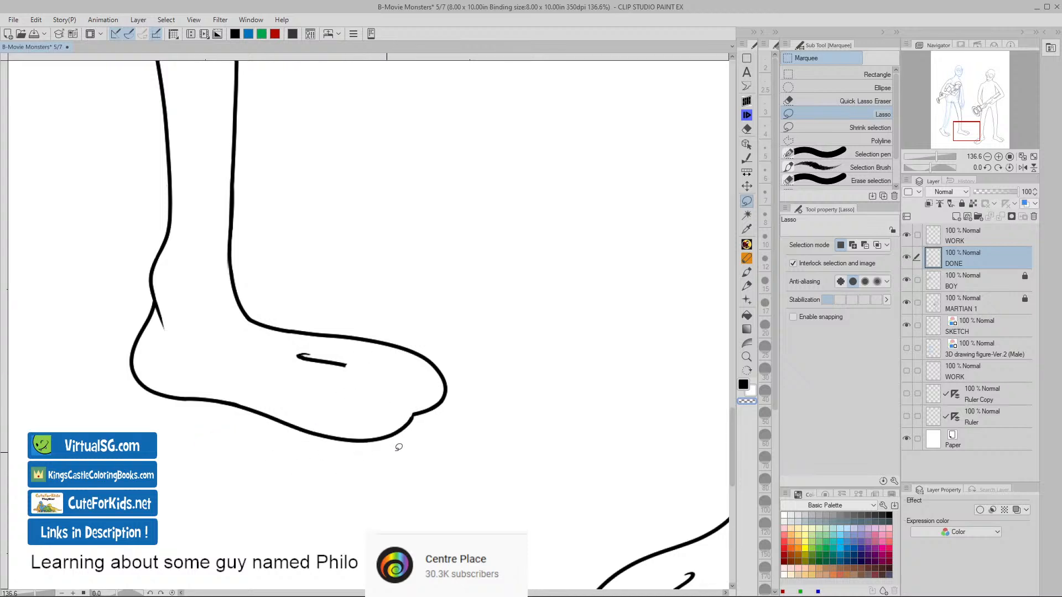
- Redraw the front foot's inner toe line on the WORK layer with the 6.0 black Round Brush, retrying until the curve looks rounded
left_click(936, 243)
left_click(746, 101)
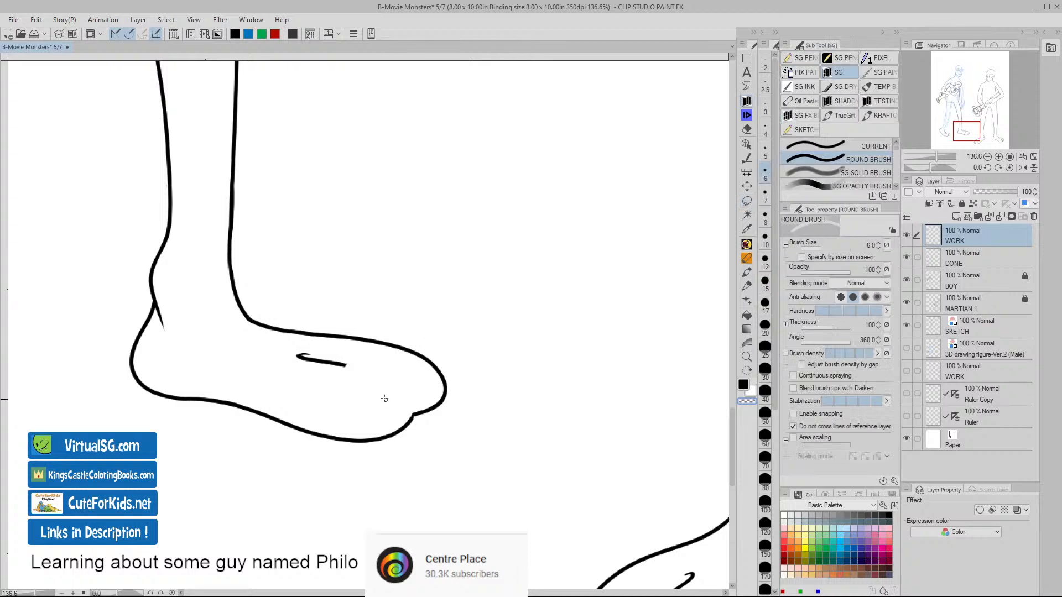
scroll(385, 398, "up", 3)
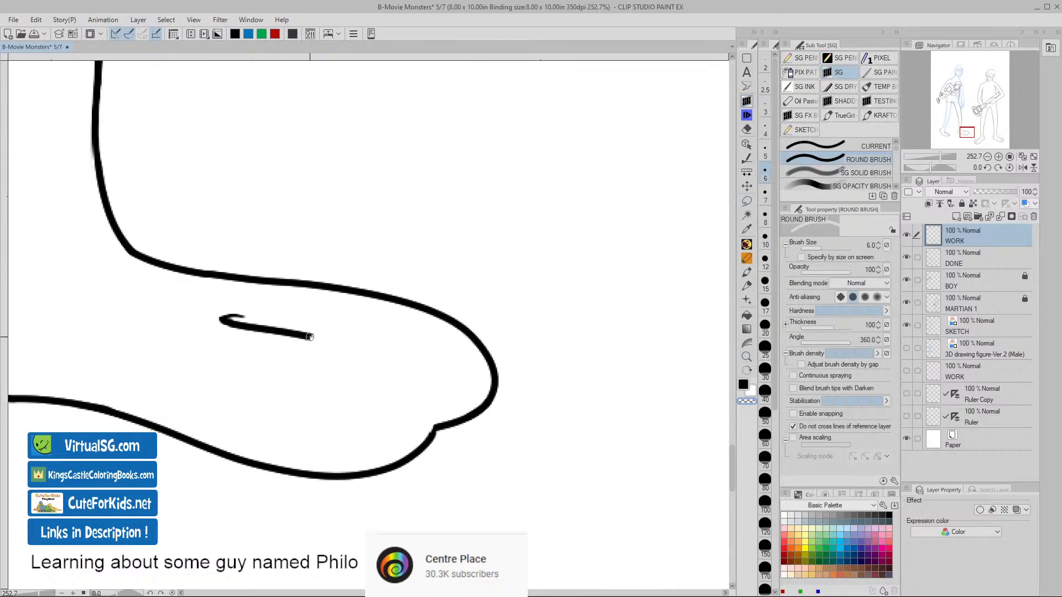
key("v")
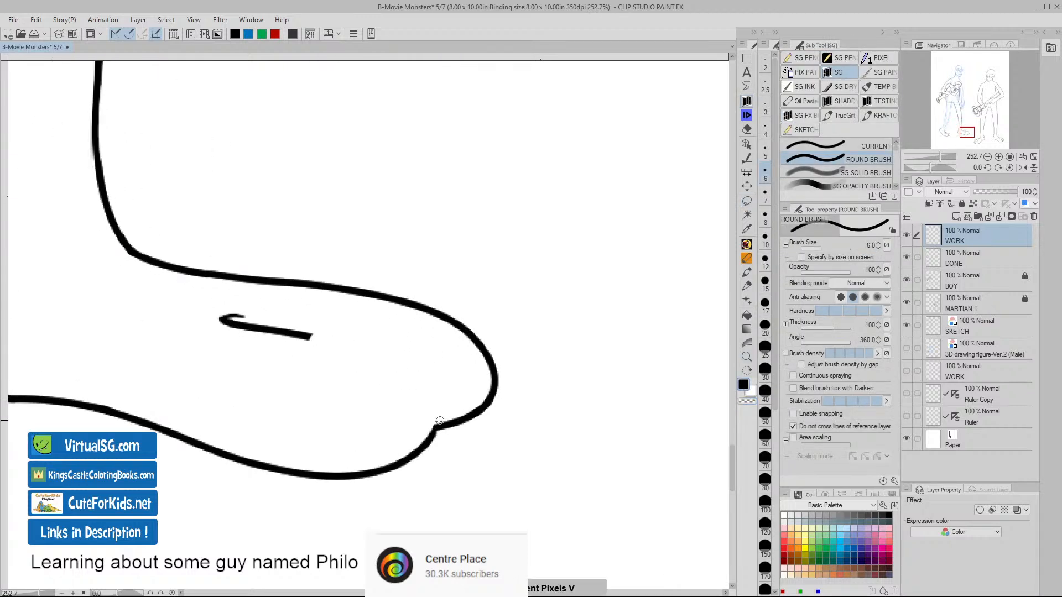
mouse_move(434, 429)
left_mouse_down()
mouse_move(411, 378)
mouse_move(310, 336)
left_mouse_up()
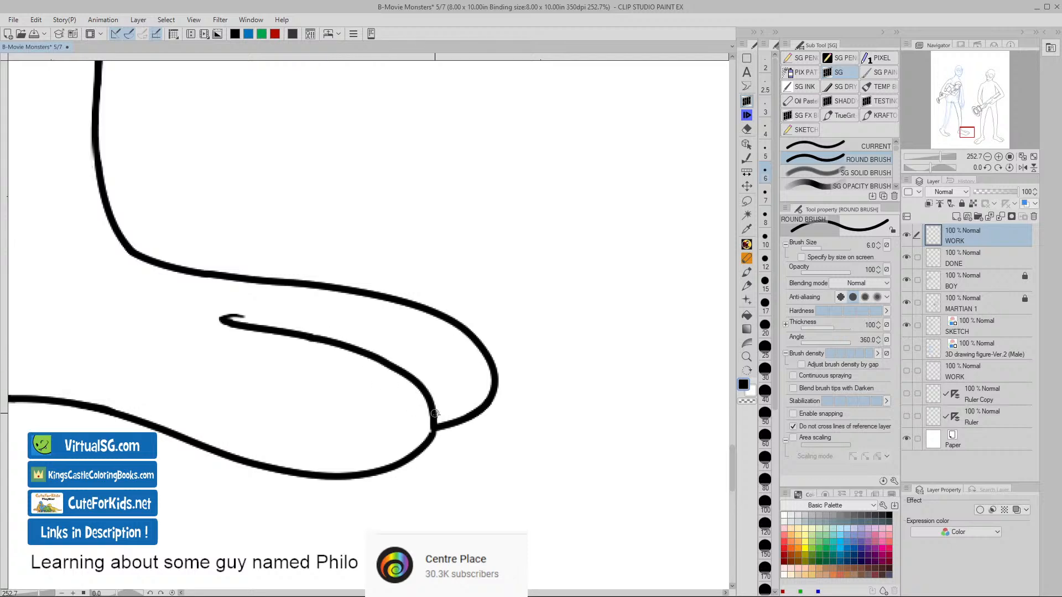
key("ctrl+z")
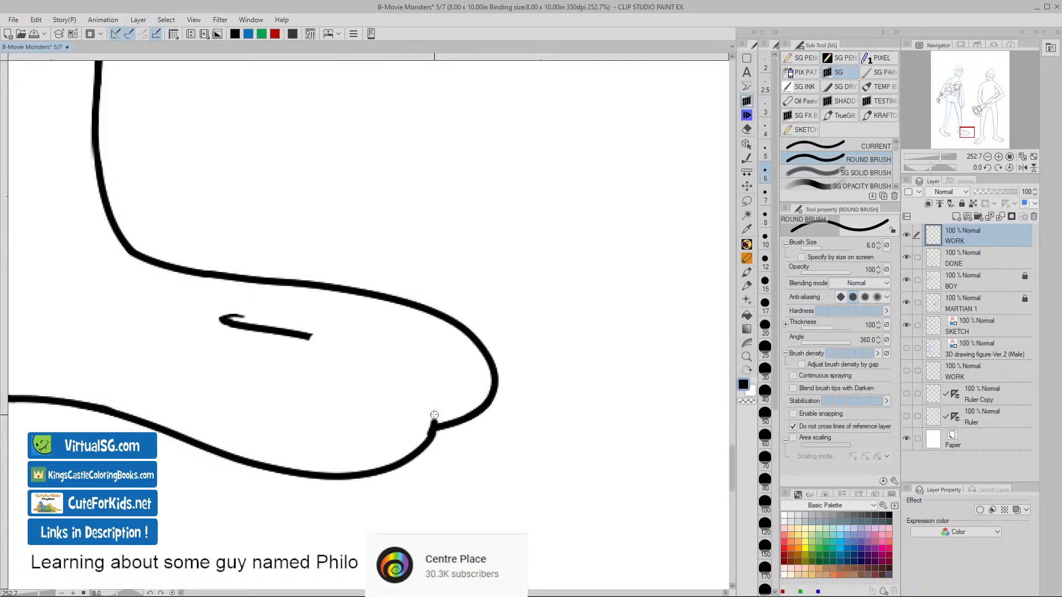
key("ctrl+z")
key("ctrl+z")
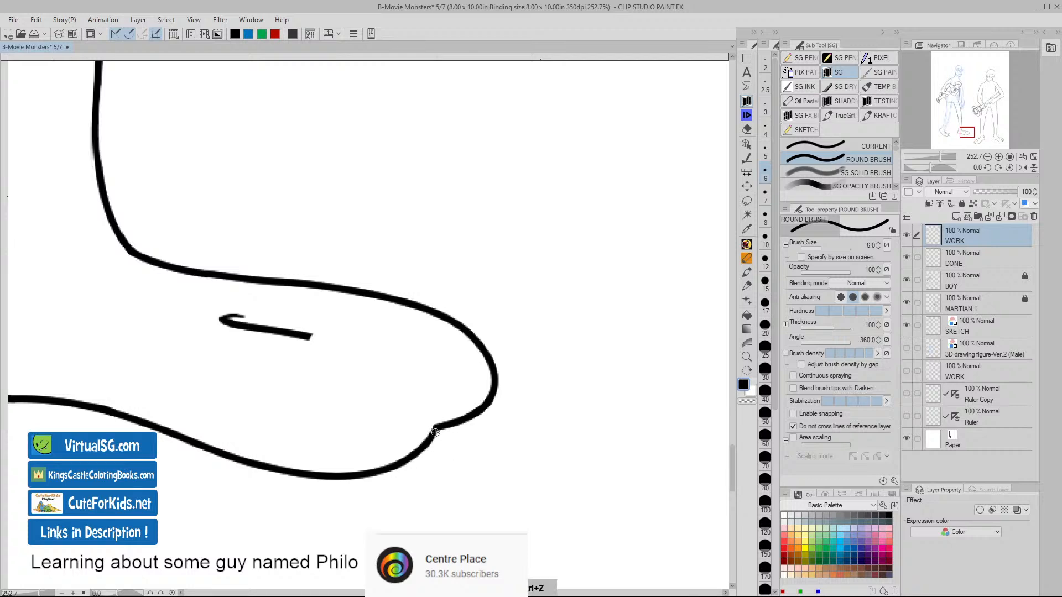
mouse_move(433, 432)
left_mouse_down()
mouse_move(432, 413)
mouse_move(389, 365)
mouse_move(311, 337)
left_mouse_up()
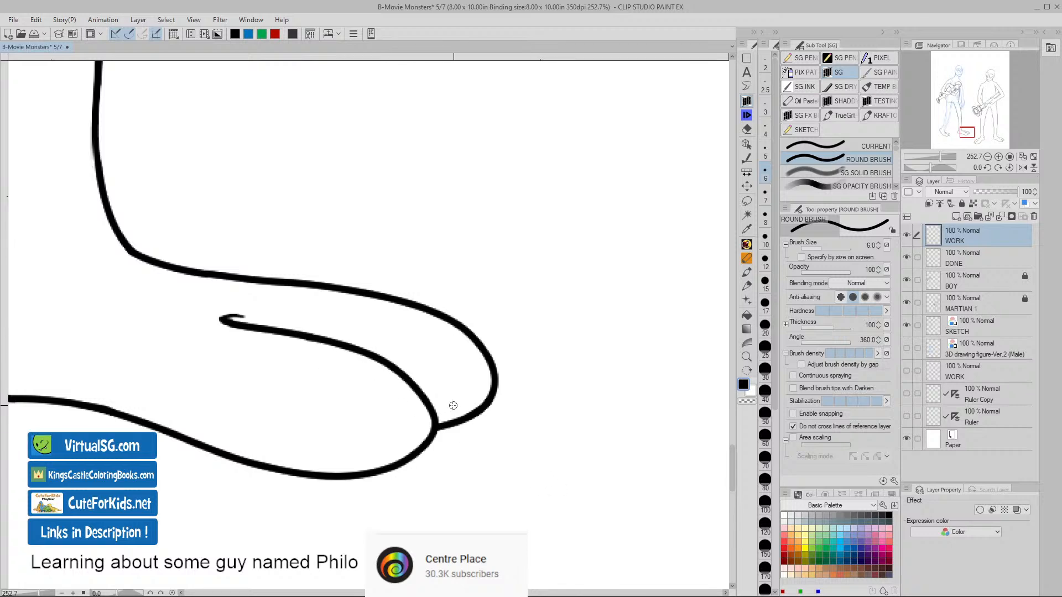
key("ctrl+z")
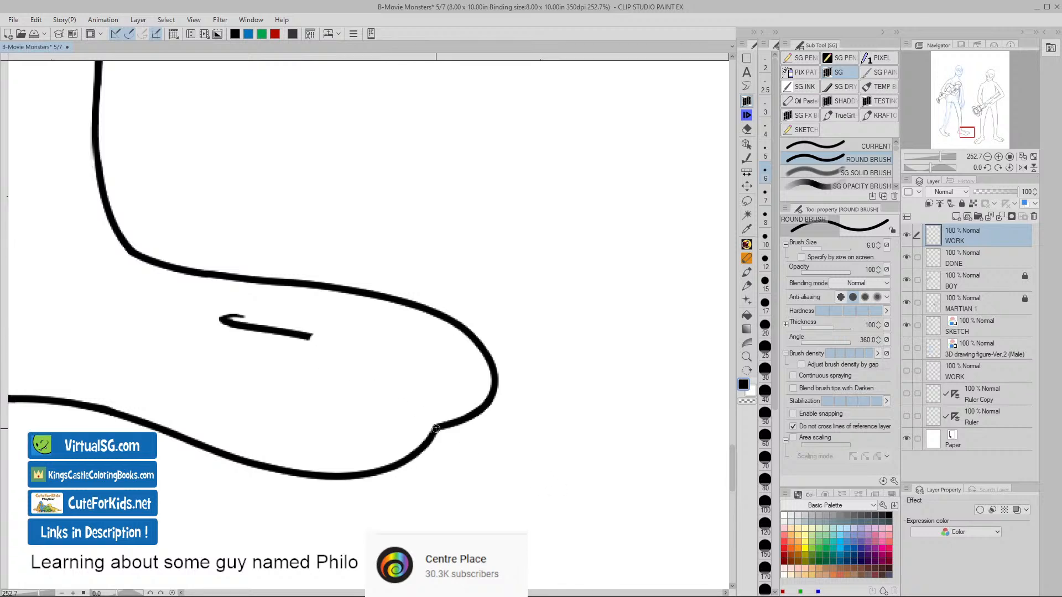
mouse_move(436, 430)
left_mouse_down()
mouse_move(435, 400)
mouse_move(413, 371)
mouse_move(305, 336)
left_mouse_up()
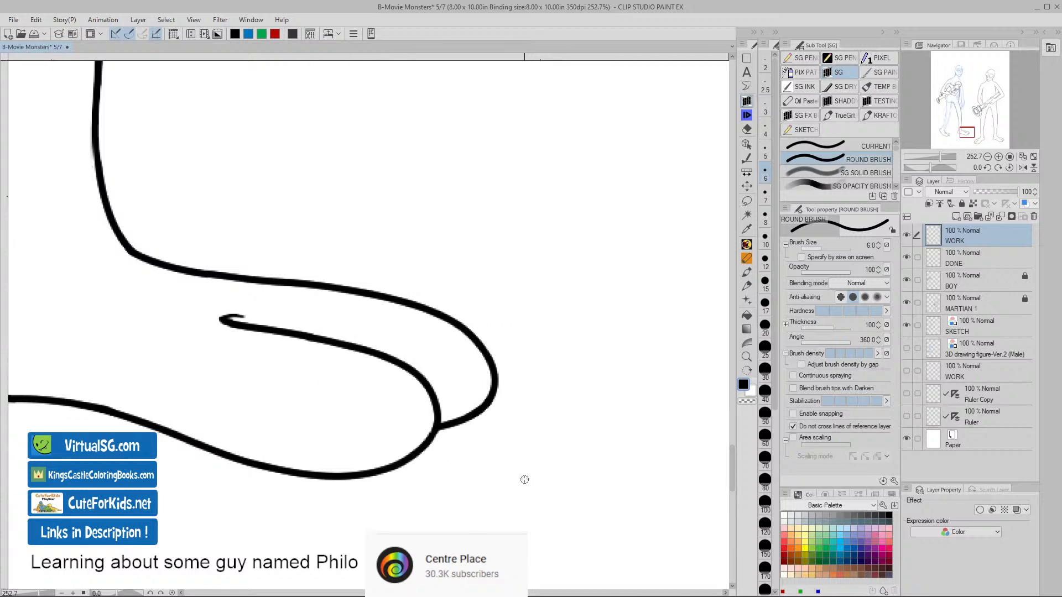
- Lasso the toe tips of the boy-carrying martian's front foot, delete those lines from the DONE layer, and clear the selection
left_click_drag(537, 454, 497, 443)
left_click_drag(589, 474, 510, 451)
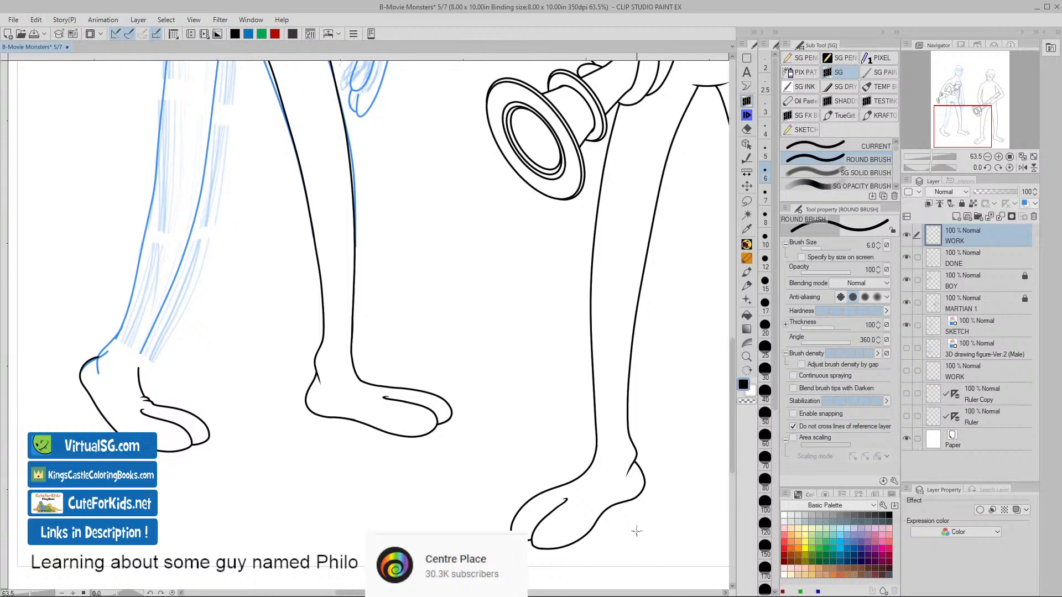
left_click_drag(636, 532, 543, 471)
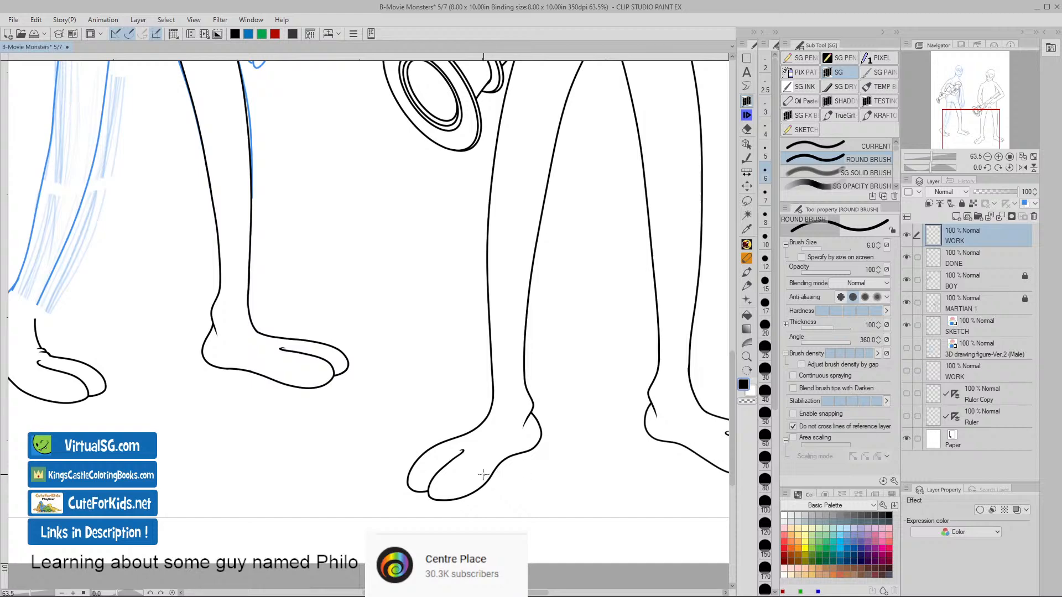
scroll(354, 403, "up", 5)
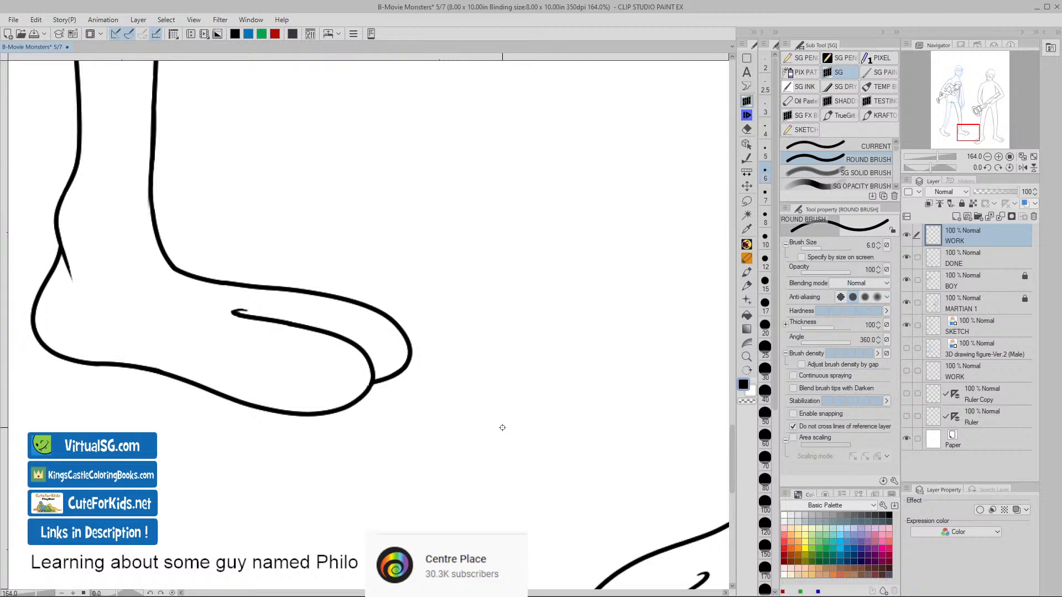
left_click(747, 202)
mouse_move(415, 327)
left_mouse_down()
mouse_move(324, 341)
mouse_move(357, 387)
mouse_move(350, 397)
mouse_move(365, 404)
mouse_move(429, 376)
mouse_move(417, 327)
left_mouse_up()
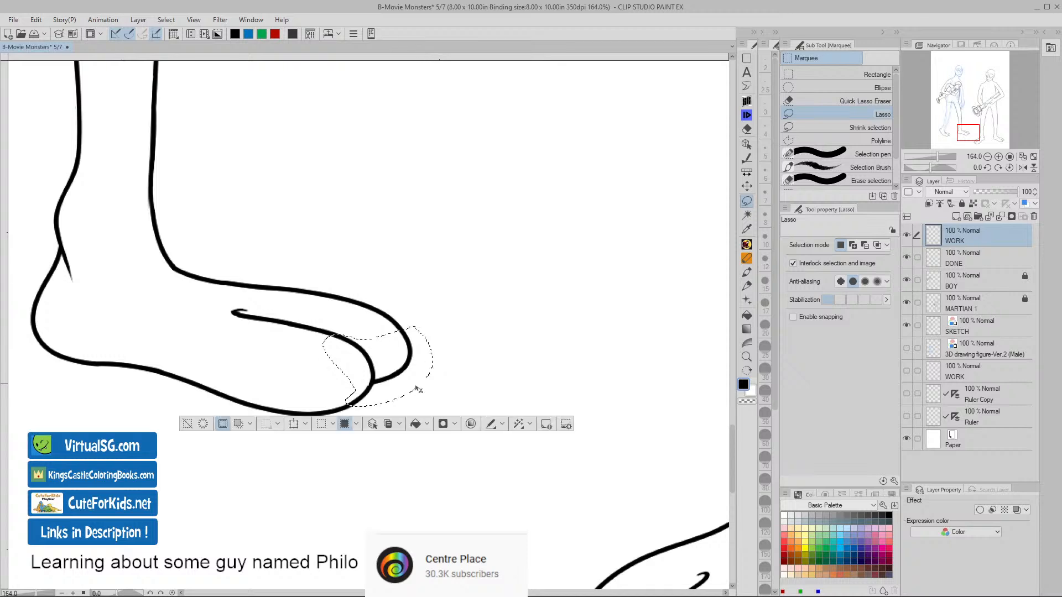
left_click(934, 257)
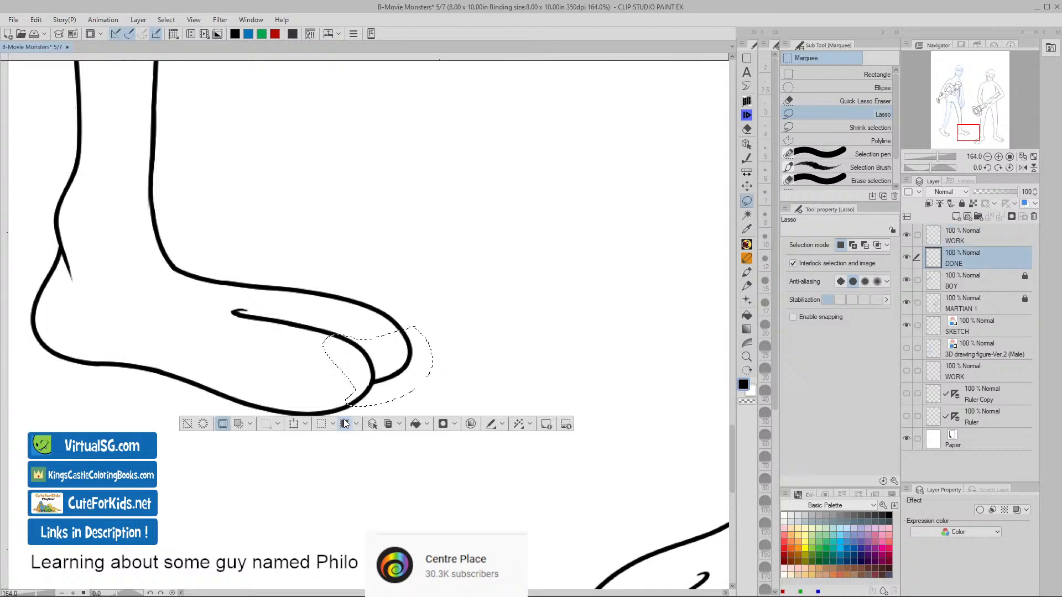
left_click(203, 424)
left_click(187, 424)
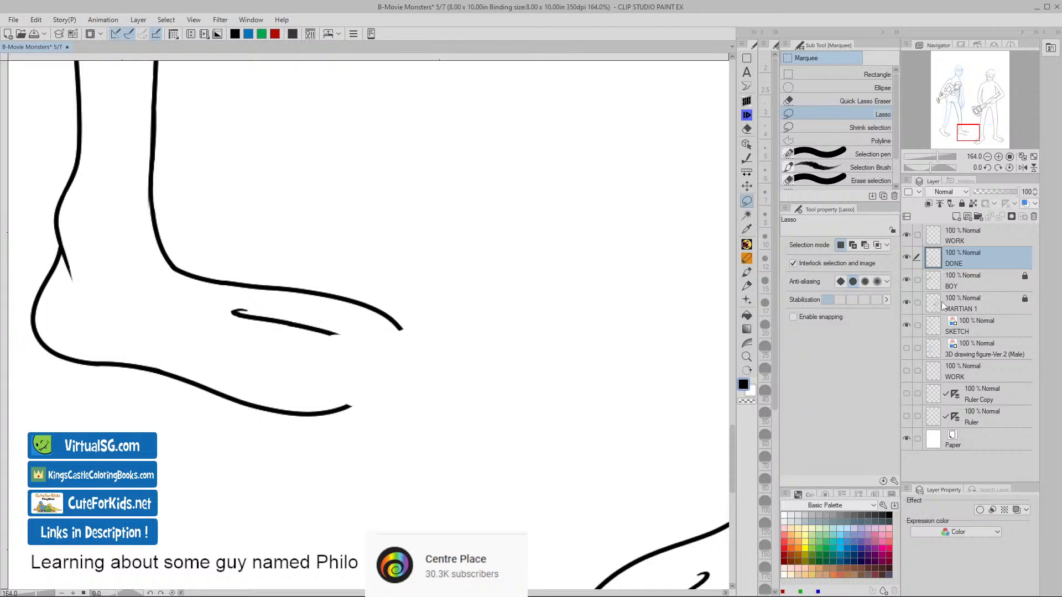
- Sketch a rounded tip for the front foot's near toe on the SKETCH layer, joining the inner toe line to the sole
left_click(936, 330)
key("b")
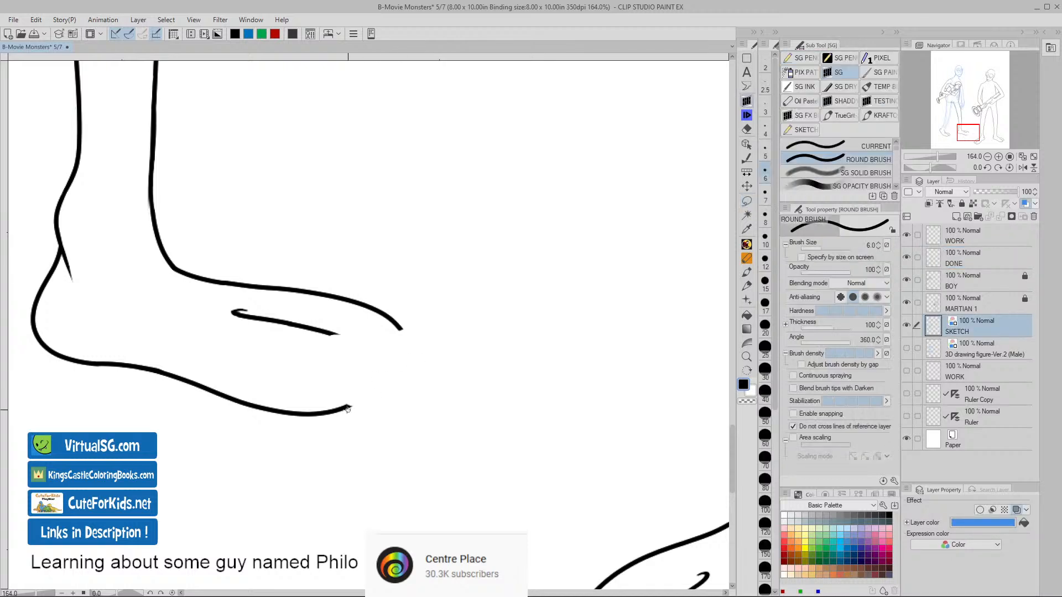
mouse_move(330, 334)
left_mouse_down()
mouse_move(386, 373)
mouse_move(344, 409)
left_mouse_up()
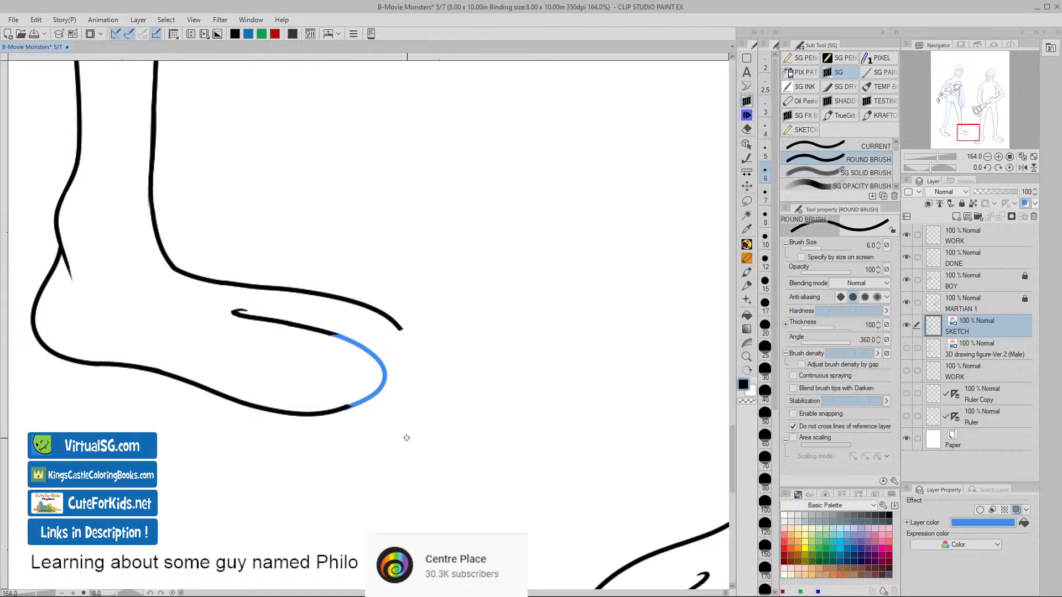
- Undo the sketched near-toe tip on the front foot and try new curves from the inner toe line to the sole
key("ctrl+z")
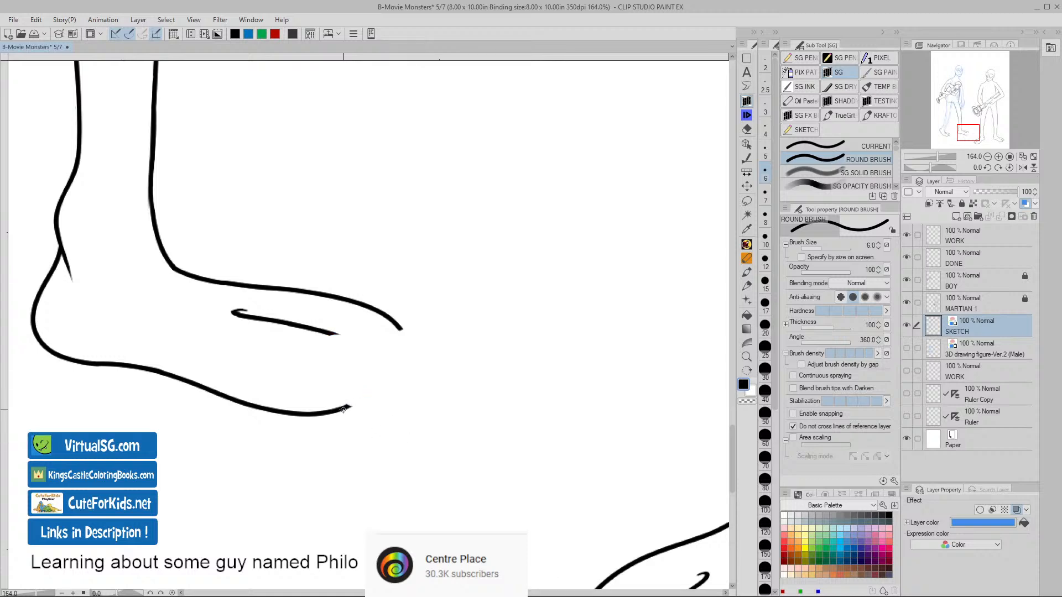
mouse_move(331, 335)
left_mouse_down()
mouse_move(371, 372)
mouse_move(368, 395)
mouse_move(347, 406)
mouse_move(374, 385)
mouse_move(372, 365)
mouse_move(334, 336)
mouse_move(374, 370)
mouse_move(378, 383)
mouse_move(351, 415)
left_mouse_up()
key("ctrl+z")
key("ctrl+z")
key("ctrl+z")
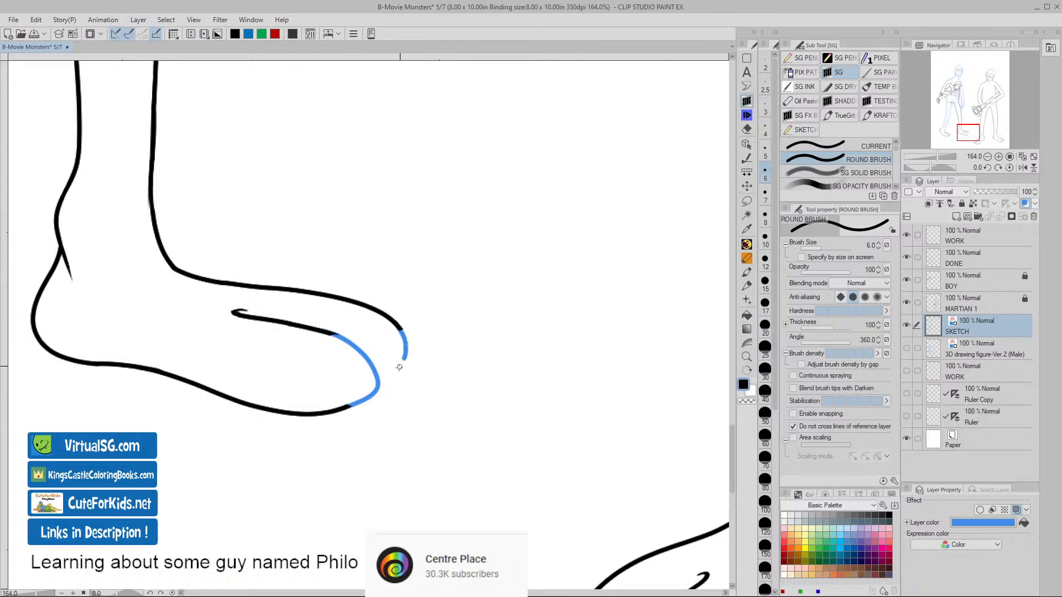
- Try to sketch the far toe's tip on the front foot, and undo the tip sketches of both toes
left_click_drag(400, 368, 381, 378)
key("ctrl+z")
mouse_move(407, 341)
left_mouse_down()
mouse_move(412, 359)
mouse_move(380, 374)
left_mouse_up()
key("ctrl+z")
left_click_drag(400, 330, 407, 346)
key("ctrl+z")
key("ctrl+z")
key("ctrl+z")
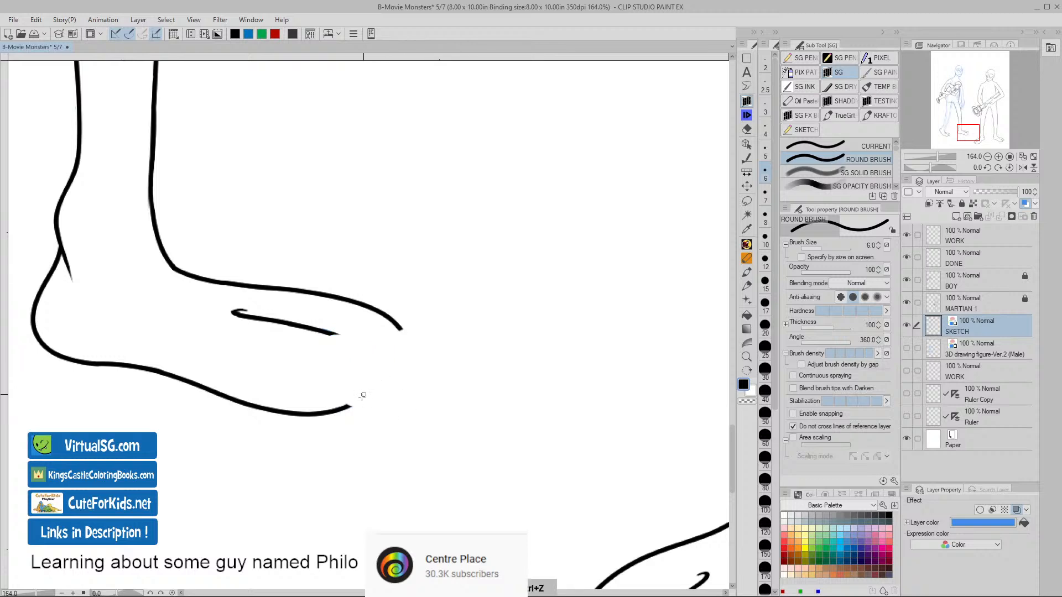
- Sketch rounded tips for the front foot's near and far toes on the SKETCH layer, joining the far tip to the near toe
mouse_move(332, 334)
left_mouse_down()
mouse_move(381, 374)
mouse_move(343, 408)
left_mouse_up()
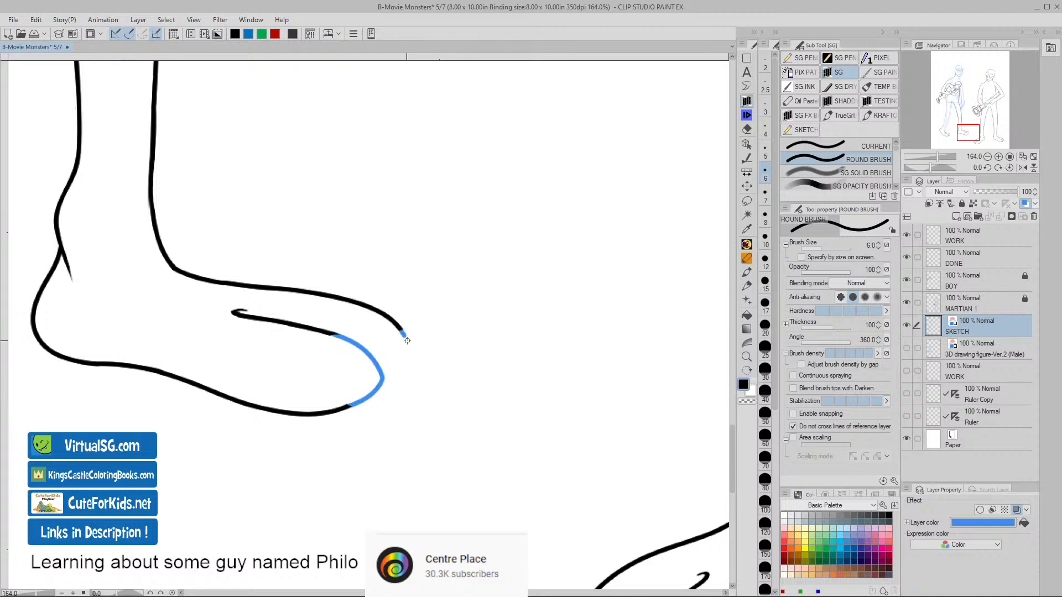
key("ctrl+z")
mouse_move(402, 331)
left_mouse_down()
mouse_move(411, 345)
mouse_move(384, 375)
left_mouse_up()
- Try to ink the front foot's near-toe tip on the WORK layer along the sketch, and undo it
key("ctrl+space")
mouse_move(464, 448)
left_mouse_down()
mouse_move(422, 451)
mouse_move(518, 448)
left_mouse_up()
left_click(964, 236)
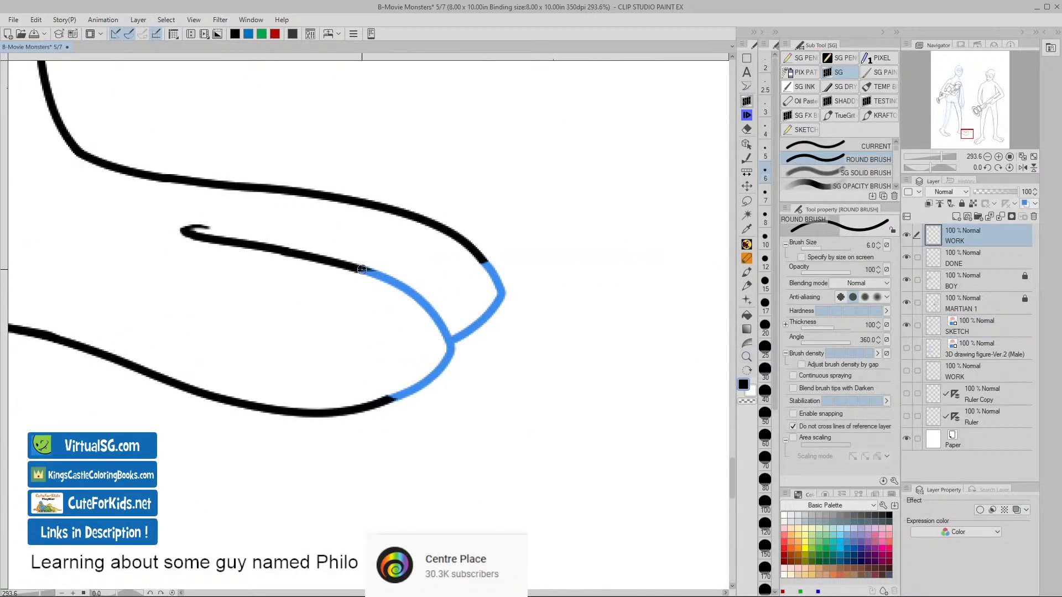
mouse_move(357, 269)
left_mouse_down()
mouse_move(419, 300)
mouse_move(453, 352)
mouse_move(430, 380)
mouse_move(349, 409)
left_mouse_up()
left_click(903, 260)
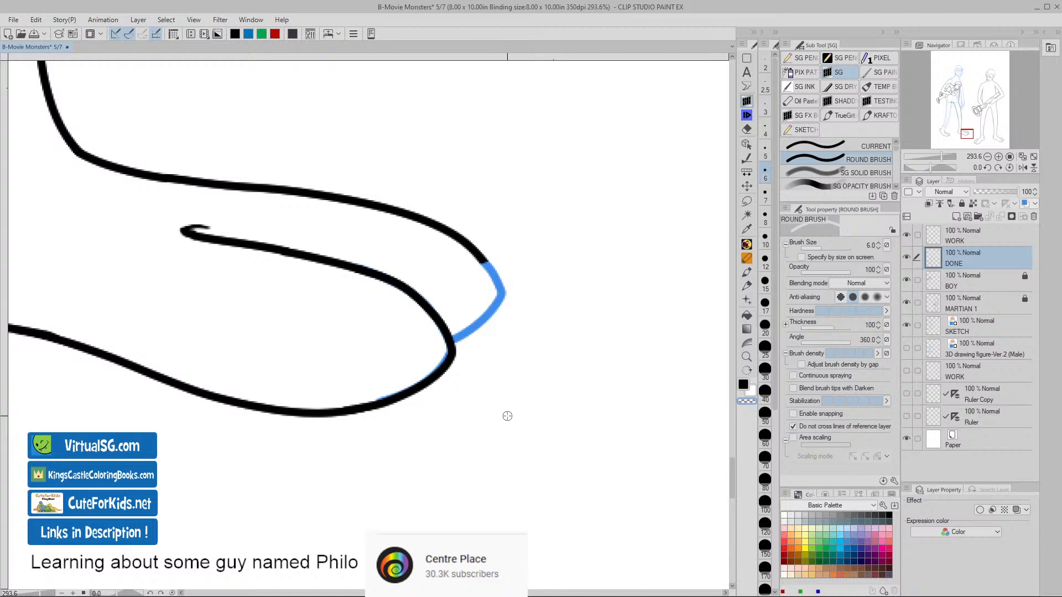
key("ctrl+z")
key("ctrl+z")
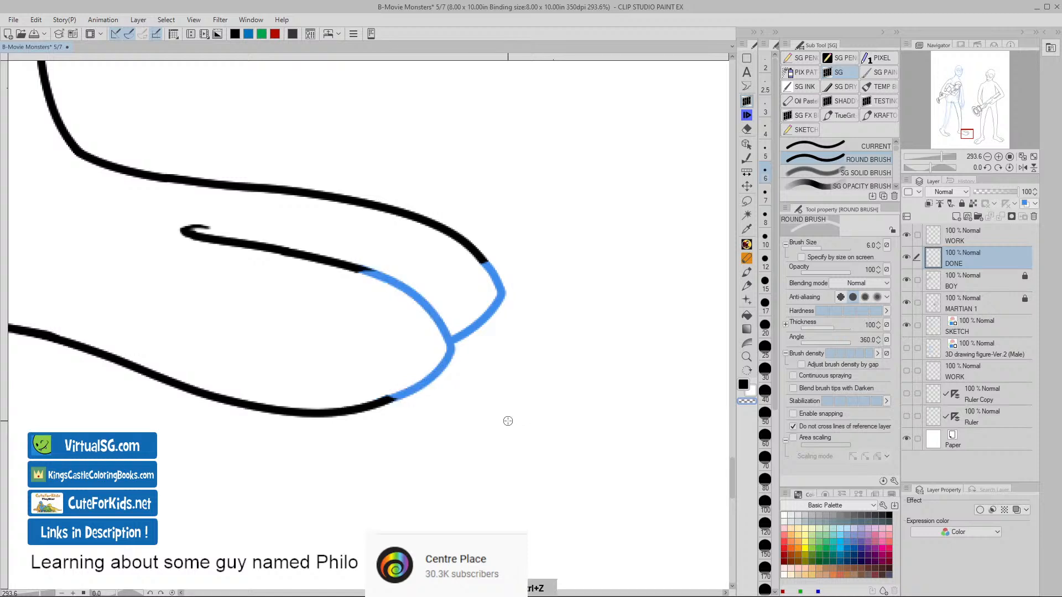
- Ink the front foot's near-toe tip on the WORK layer with the 6.0 black Round Brush, running from the inner toe line into the sole
left_click(935, 238)
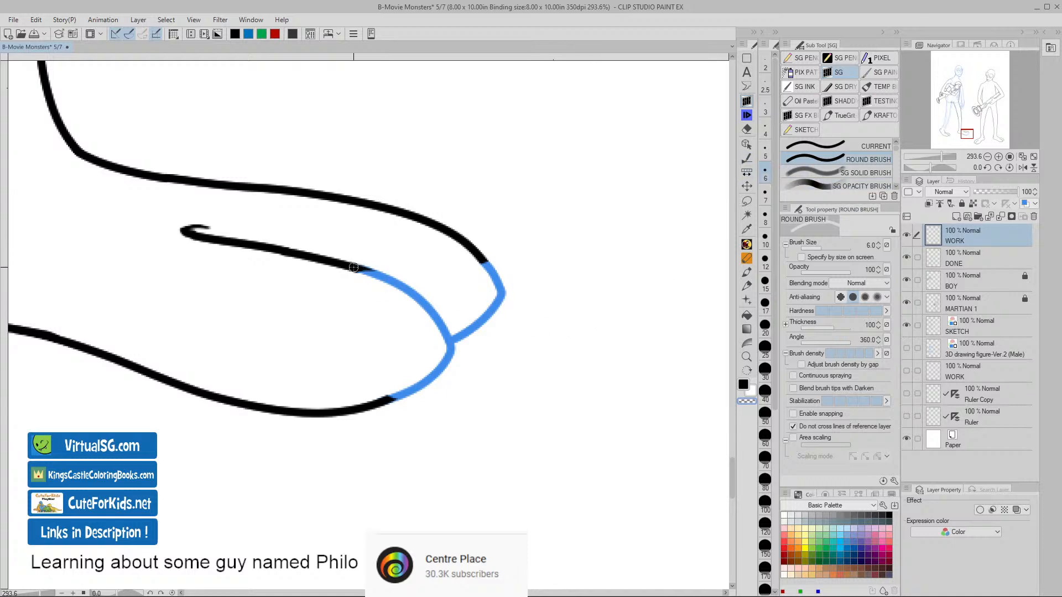
mouse_move(354, 268)
left_mouse_down()
mouse_move(427, 302)
mouse_move(453, 339)
mouse_move(433, 377)
mouse_move(367, 406)
left_mouse_up()
key("v")
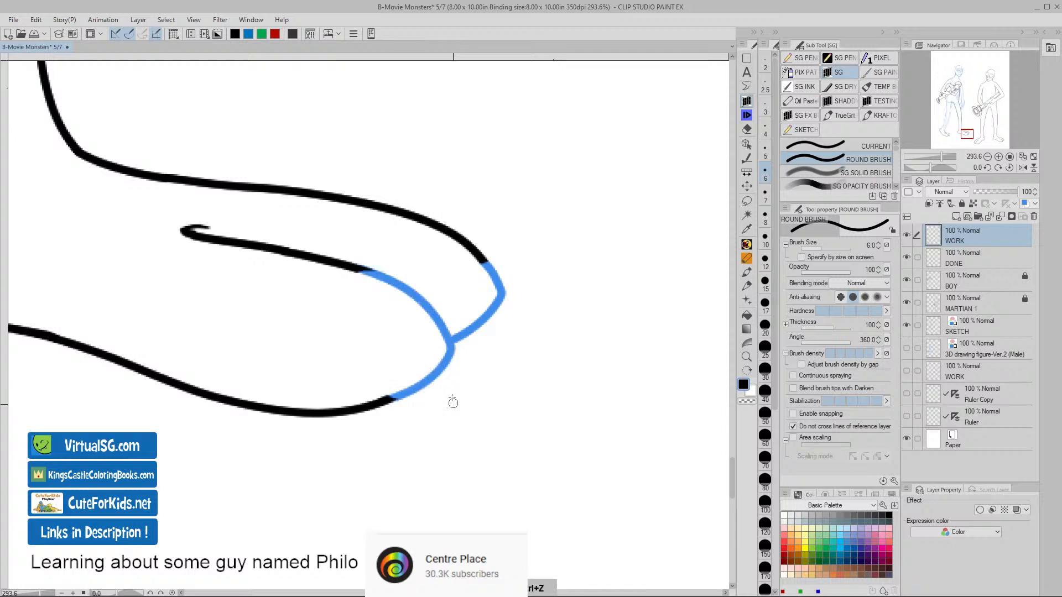
key("ctrl+z")
mouse_move(356, 269)
left_mouse_down()
mouse_move(420, 300)
mouse_move(447, 326)
mouse_move(452, 355)
mouse_move(423, 388)
mouse_move(375, 412)
mouse_move(238, 402)
left_mouse_up()
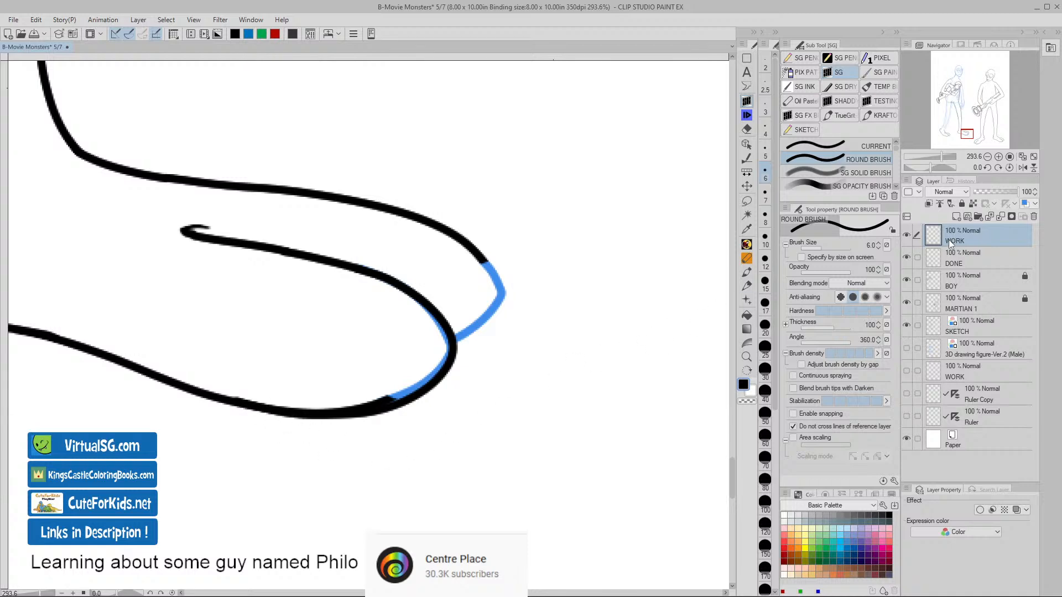
- Erase the old sole line's overlapping end on the DONE layer and ink the far toe's tip on the WORK layer
left_click(950, 260)
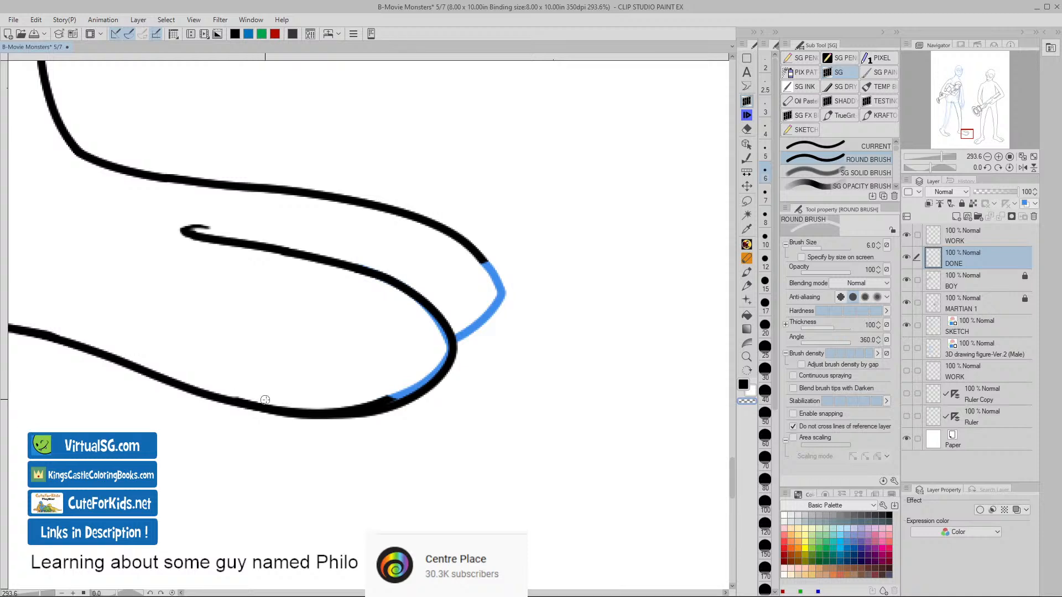
left_click_drag(376, 402, 403, 393)
key("ctrl+z")
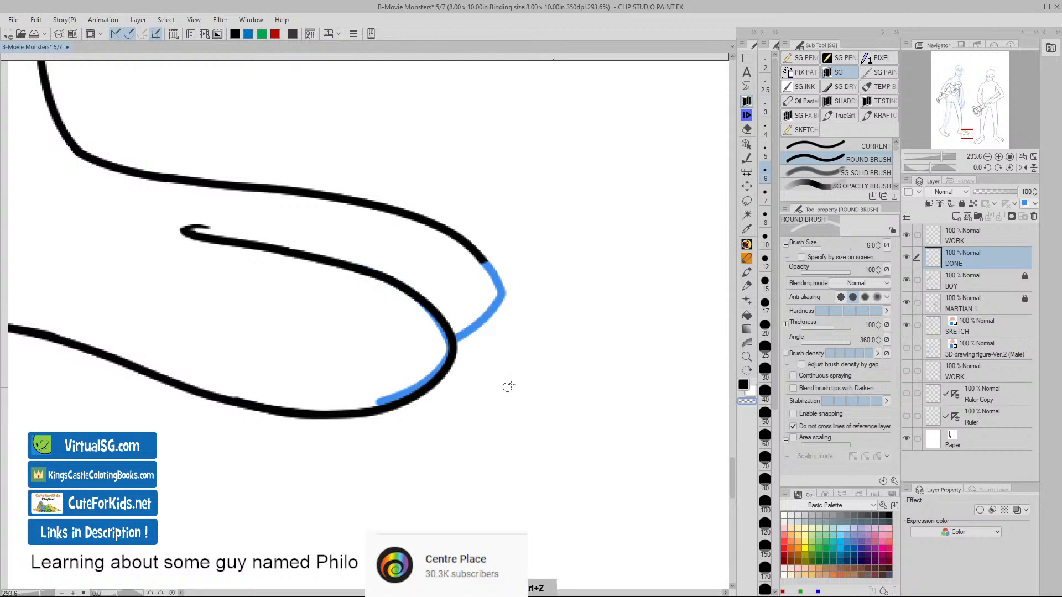
left_click(935, 237)
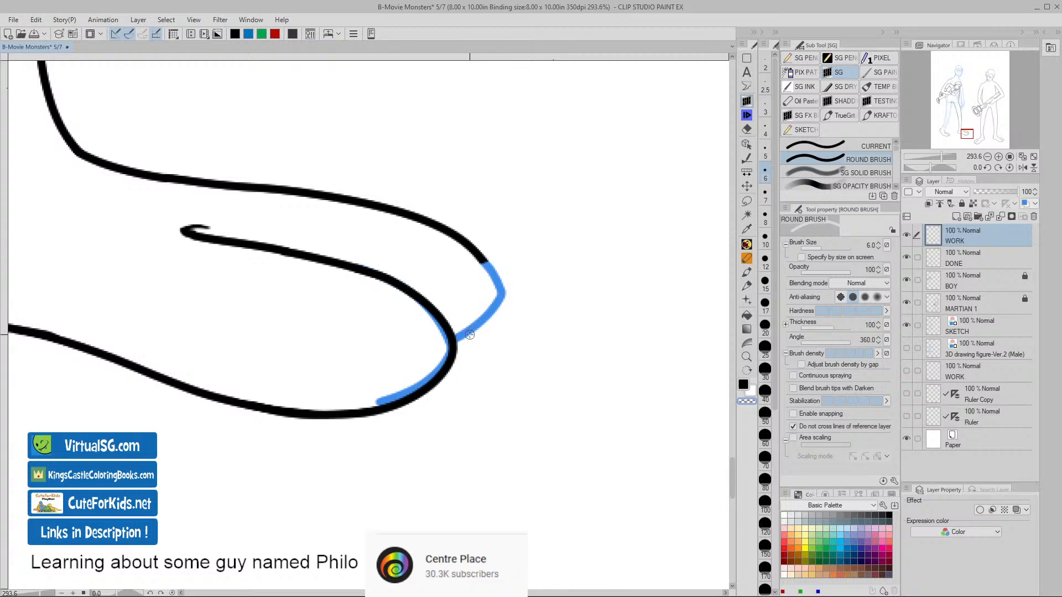
mouse_move(480, 257)
left_mouse_down()
mouse_move(497, 308)
mouse_move(456, 335)
left_mouse_up()
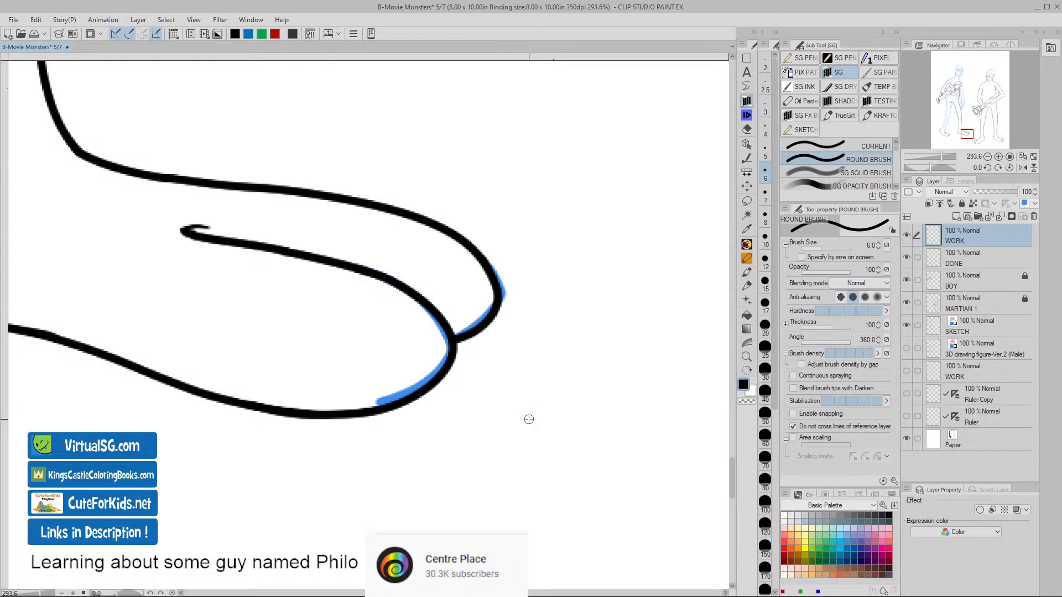
- Lasso the toe-tip sketch lines of the front foot on the SKETCH layer and delete them
key("ctrl+0")
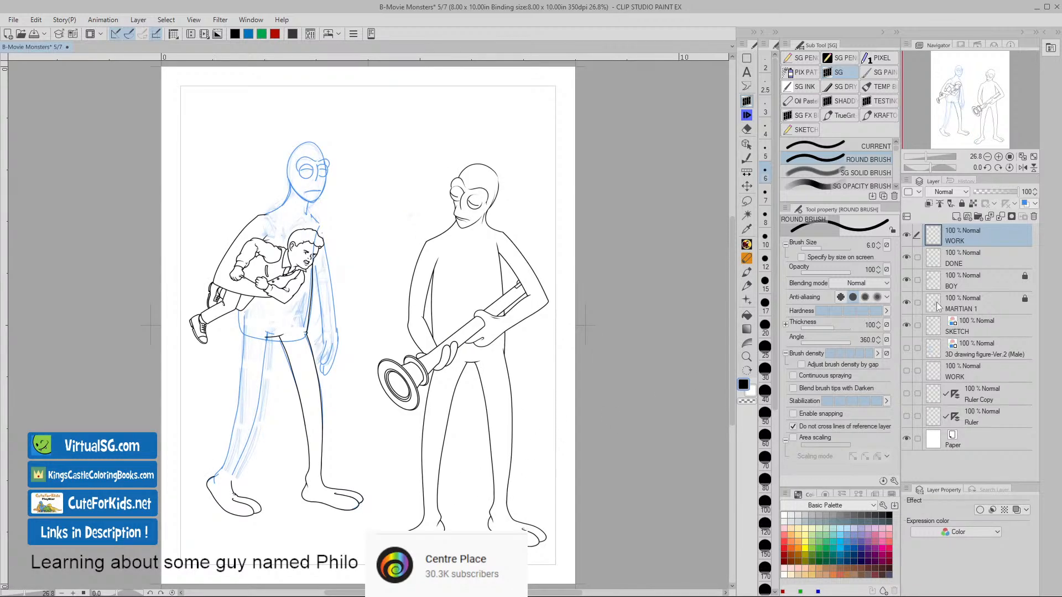
left_click(936, 331)
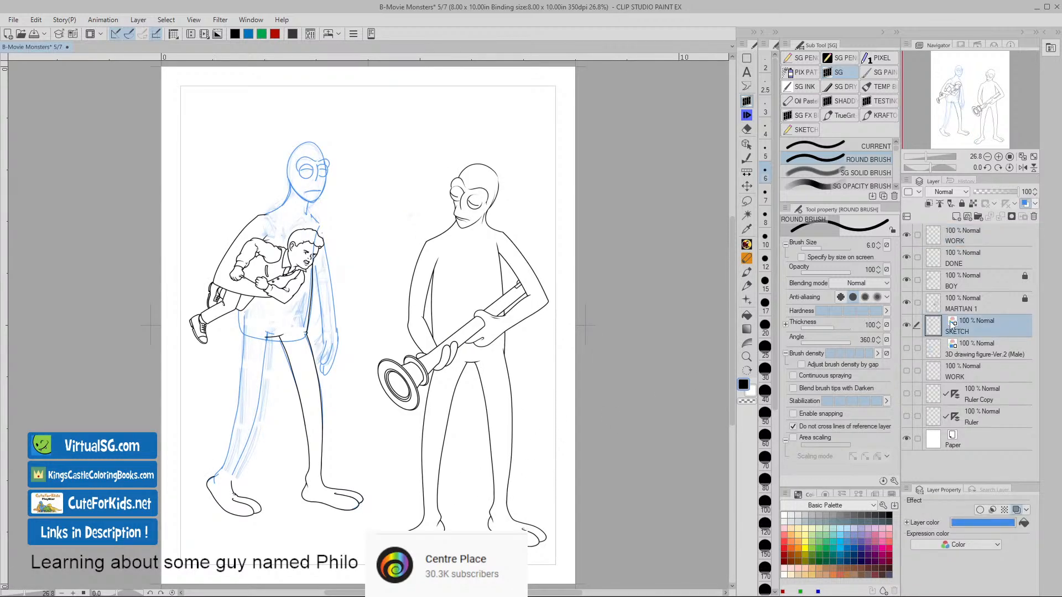
left_click(746, 200)
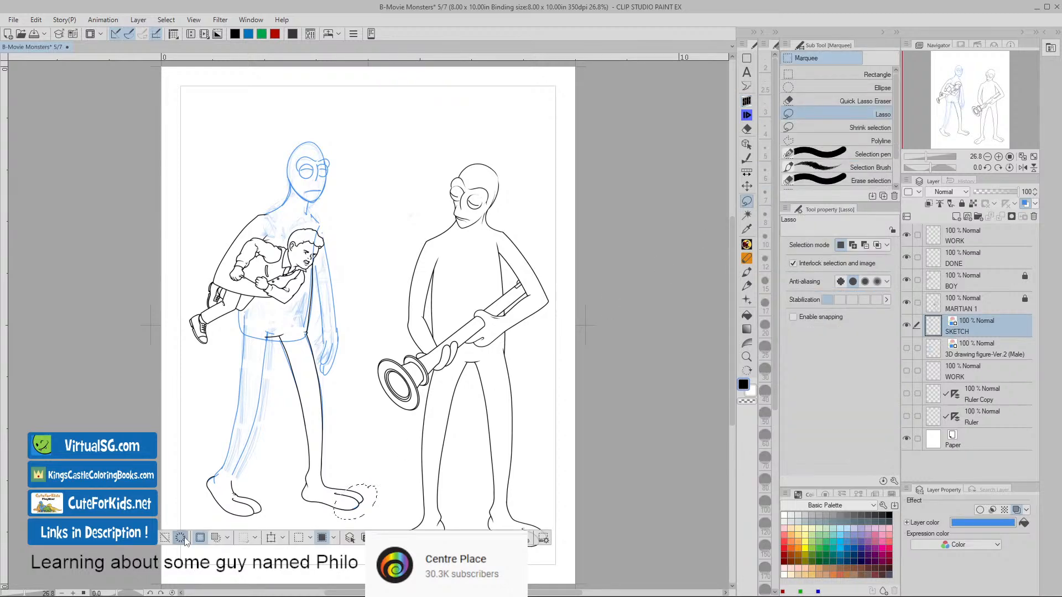
- Lasso the far toe of the boy-carrying martian's back foot on the DONE layer and delete its outline
key("space")
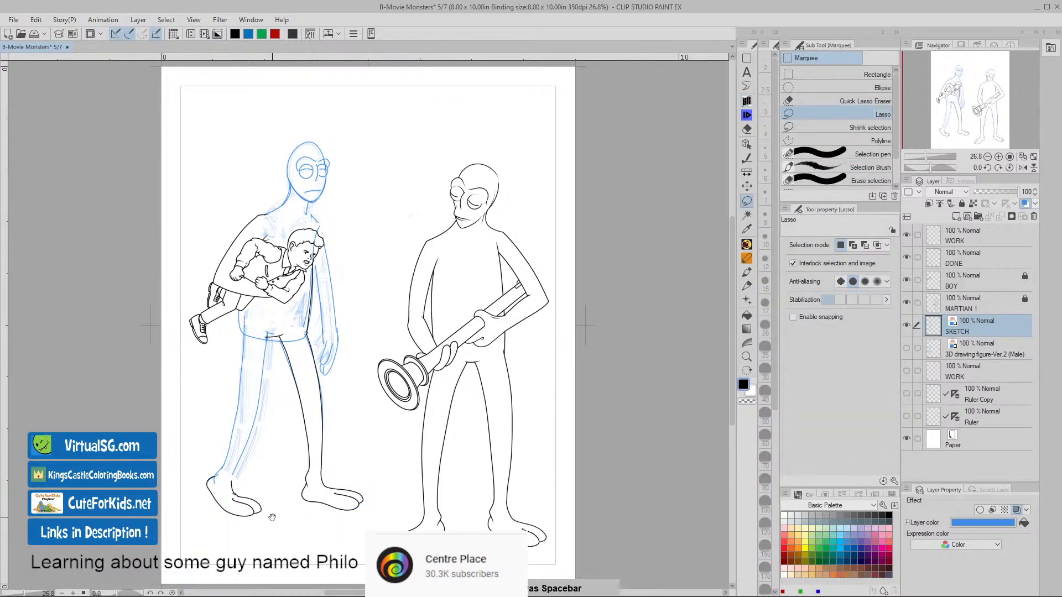
mouse_move(272, 518)
left_mouse_down()
mouse_move(358, 446)
mouse_move(390, 452)
left_mouse_up()
key("ctrl+space")
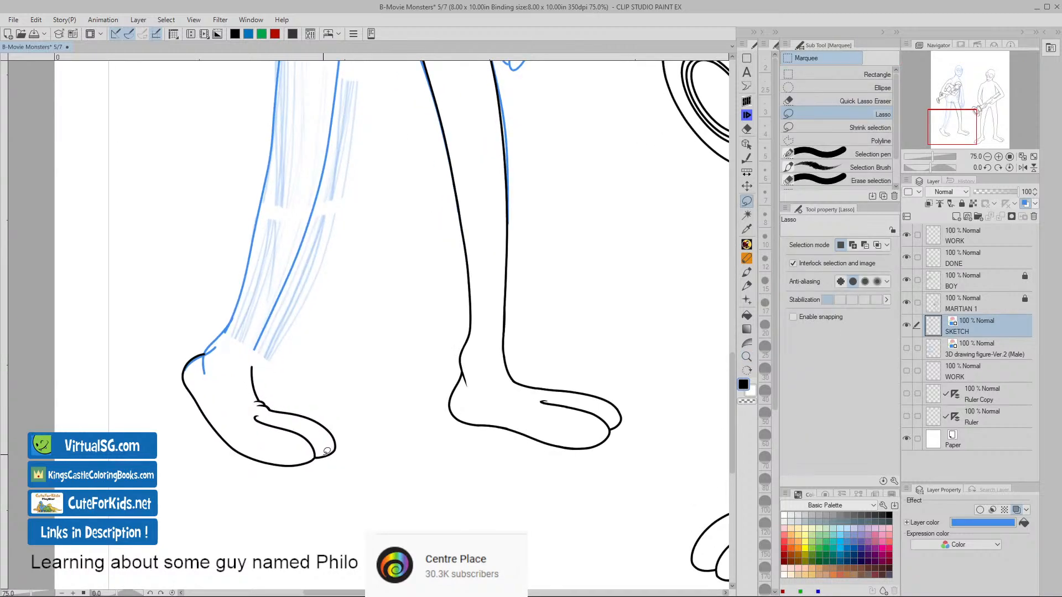
left_click(939, 235)
left_click(940, 255)
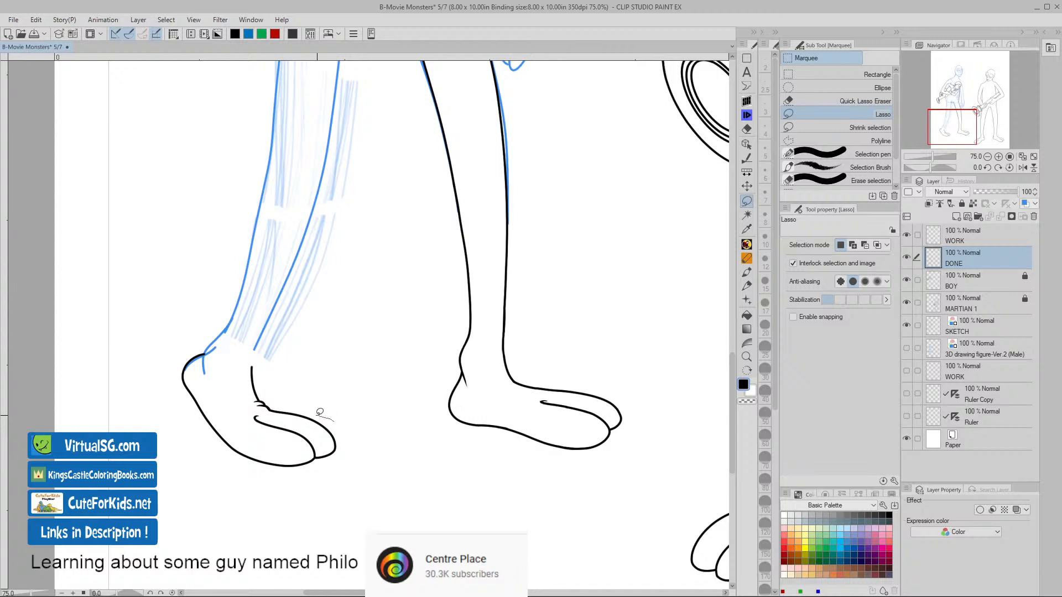
mouse_move(320, 412)
left_mouse_down()
mouse_move(272, 411)
mouse_move(321, 438)
mouse_move(344, 430)
left_mouse_up()
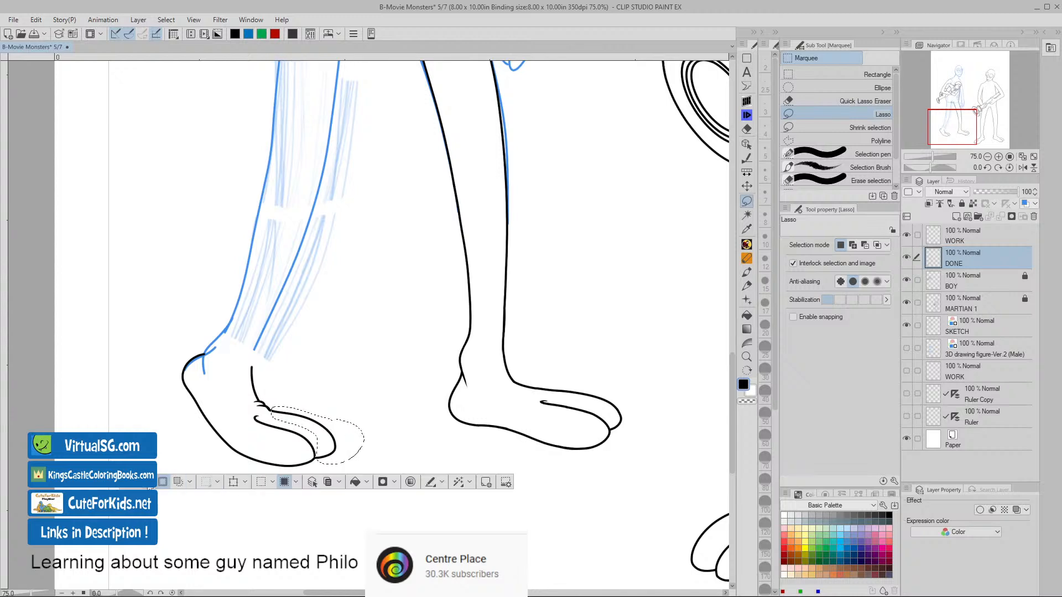
left_click(135, 485)
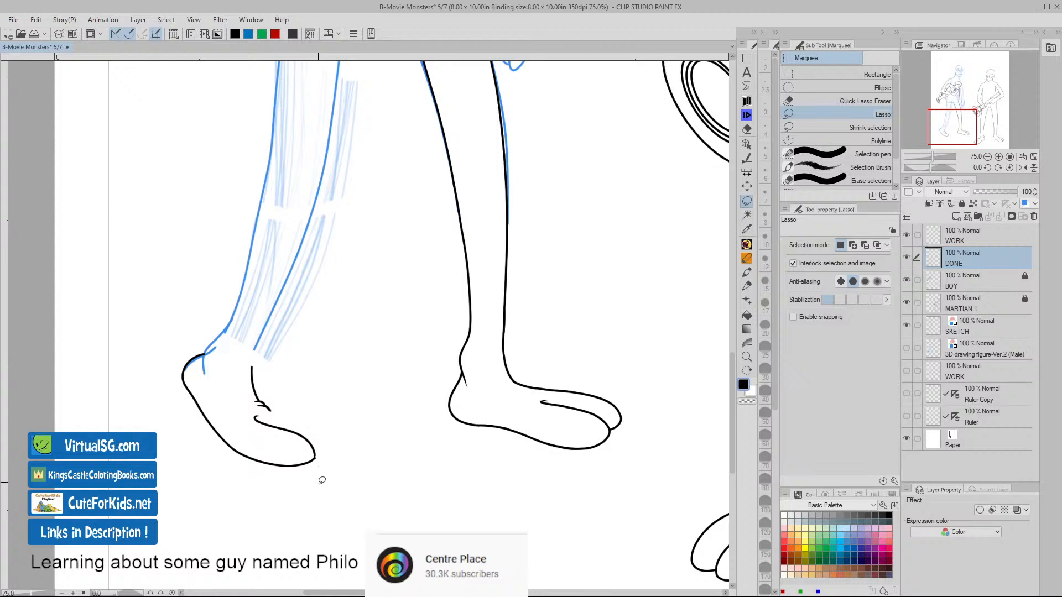
- Lasso the leftover stub beside the back foot's near-toe tip and delete it from the DONE layer
scroll(316, 481, "up", 7)
mouse_move(344, 334)
left_mouse_down()
mouse_move(415, 400)
mouse_move(372, 402)
mouse_move(377, 380)
left_mouse_up()
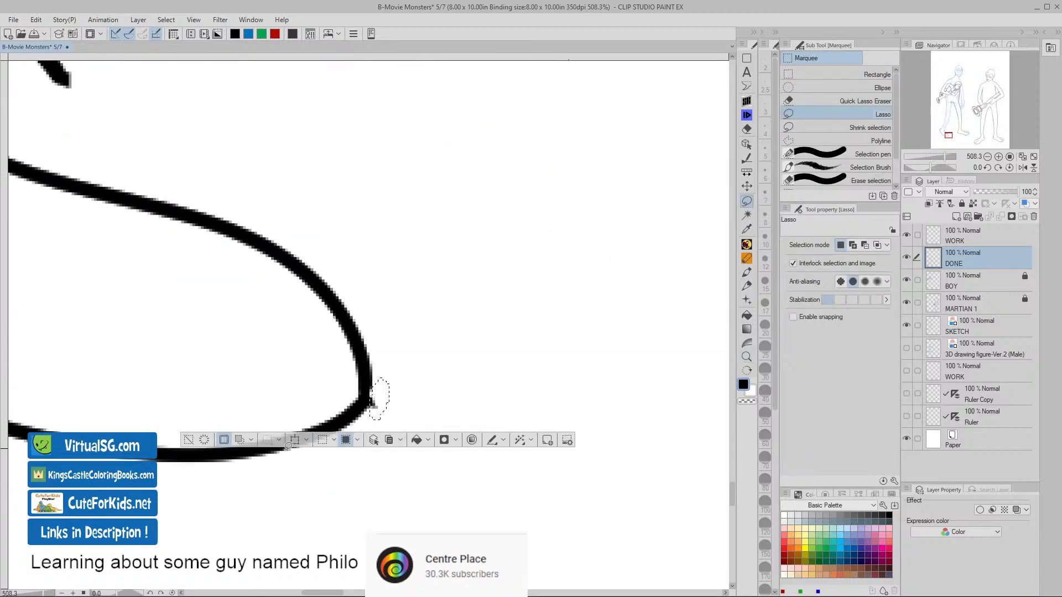
left_click(206, 440)
- Try to round the corner of the back foot's near toe on the DONE layer with the 6.0 black Round Brush
left_click(747, 101)
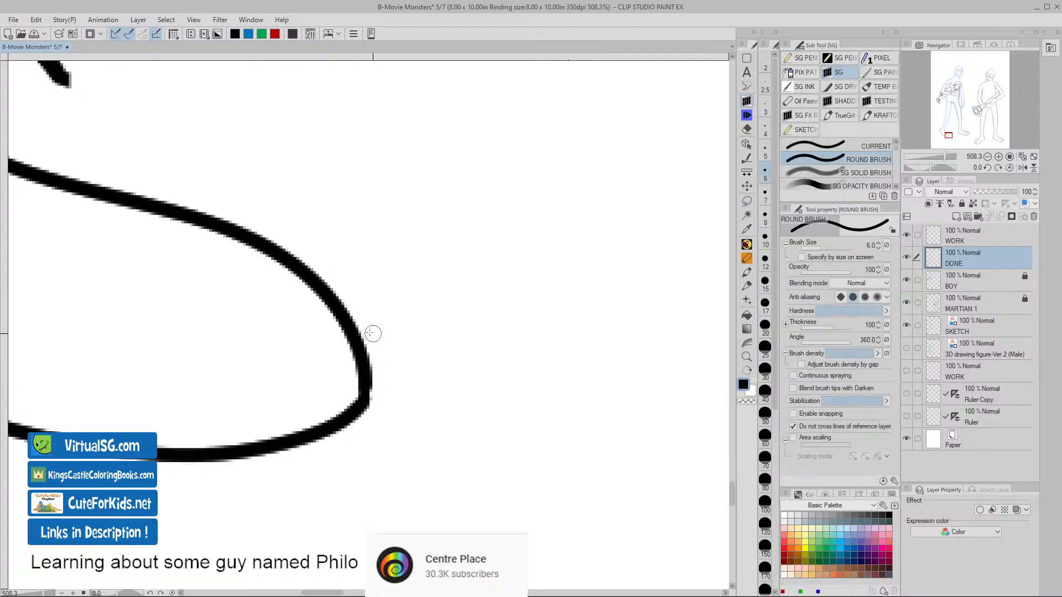
left_click_drag(360, 359, 360, 415)
key("/")
mouse_move(463, 458)
left_mouse_down()
mouse_move(412, 463)
mouse_move(487, 454)
left_mouse_up()
key("b")
key("/")
- Lasso the cornered tip of the back foot's near toe, delete it from the DONE layer, and clear the selection
left_click(747, 201)
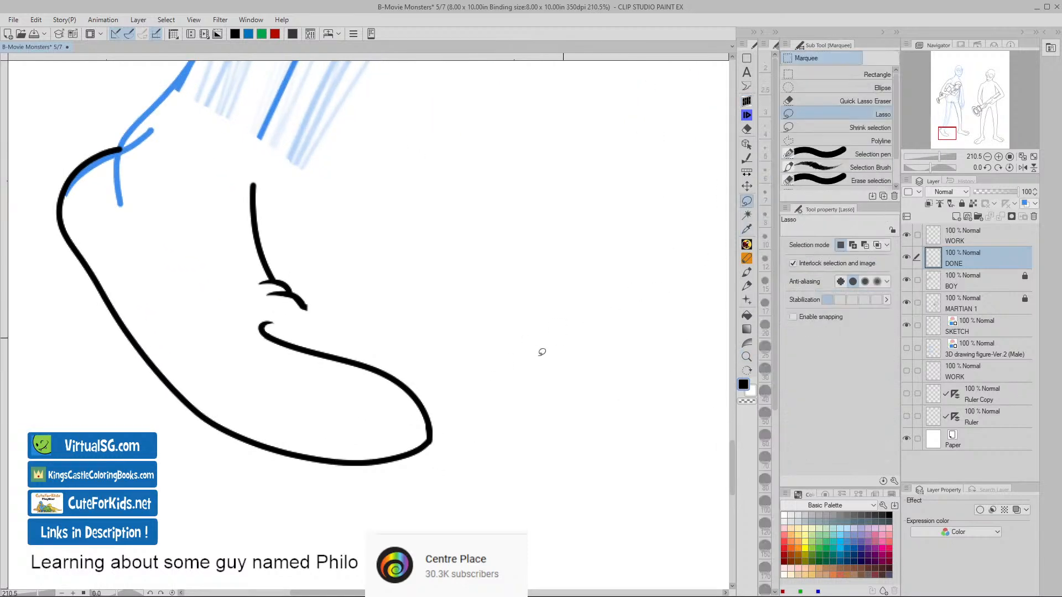
mouse_move(443, 410)
left_mouse_down()
mouse_move(426, 414)
mouse_move(444, 441)
left_mouse_up()
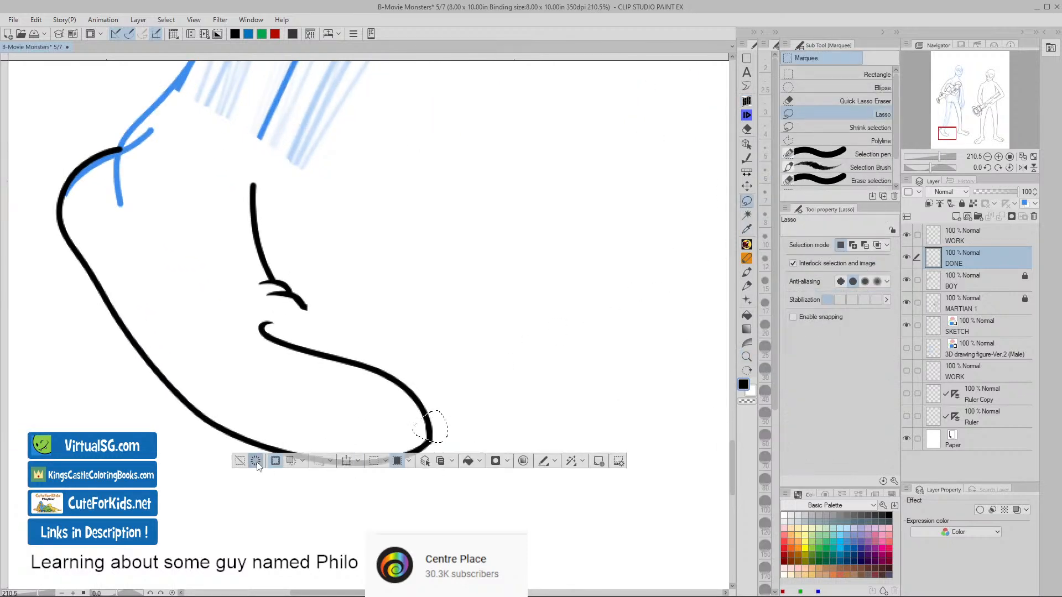
left_click(255, 461)
left_click(240, 461)
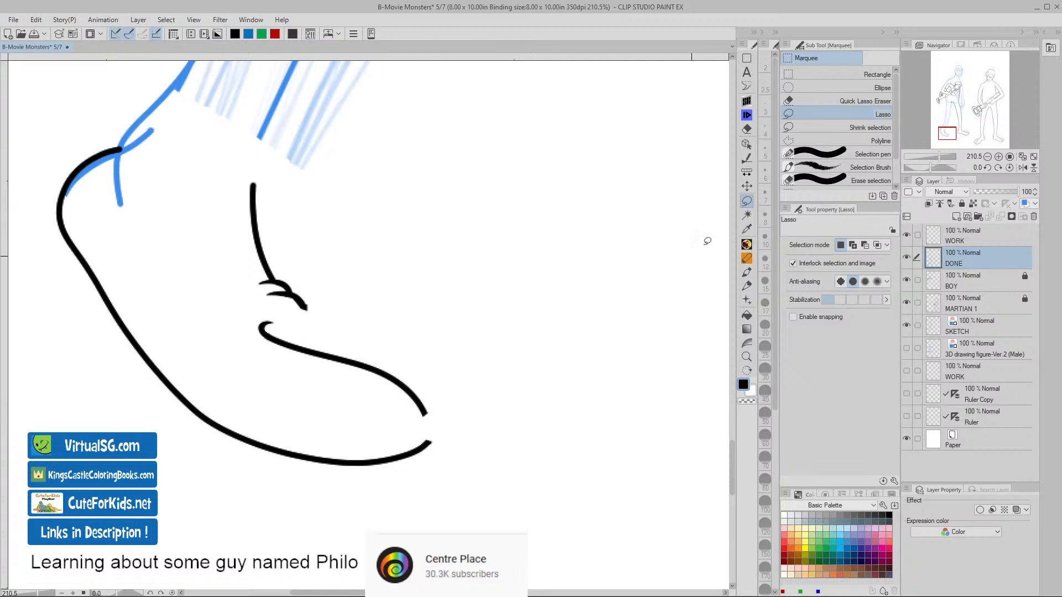
- Redraw the back foot's near-toe tip on the WORK layer with the 6.0 black Round Brush, retrying until it bridges the gap to the sole
left_click(746, 101)
left_click(939, 242)
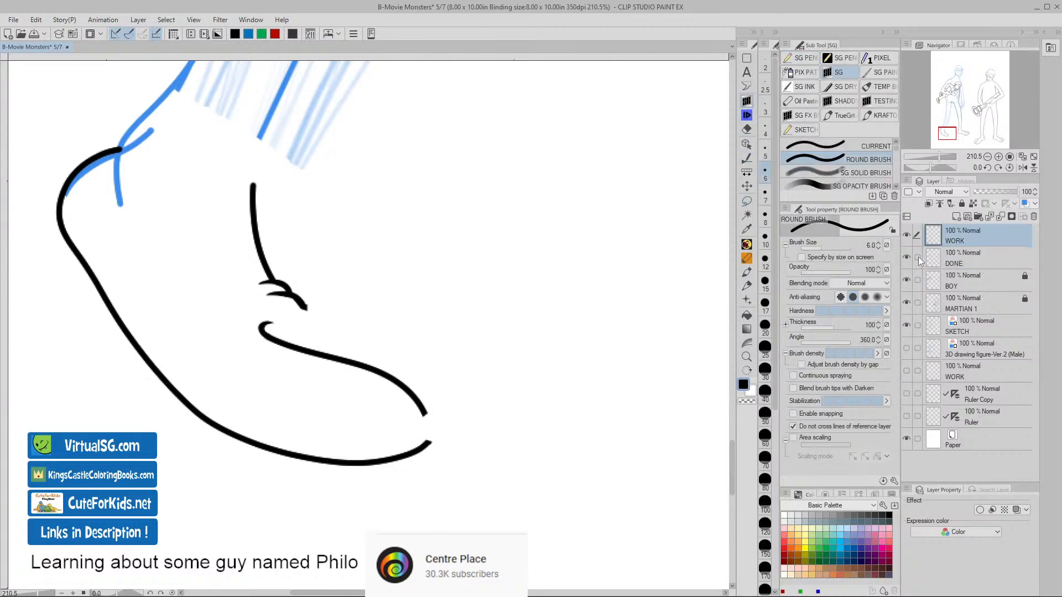
key("ctrl+space")
left_click_drag(452, 459, 468, 457)
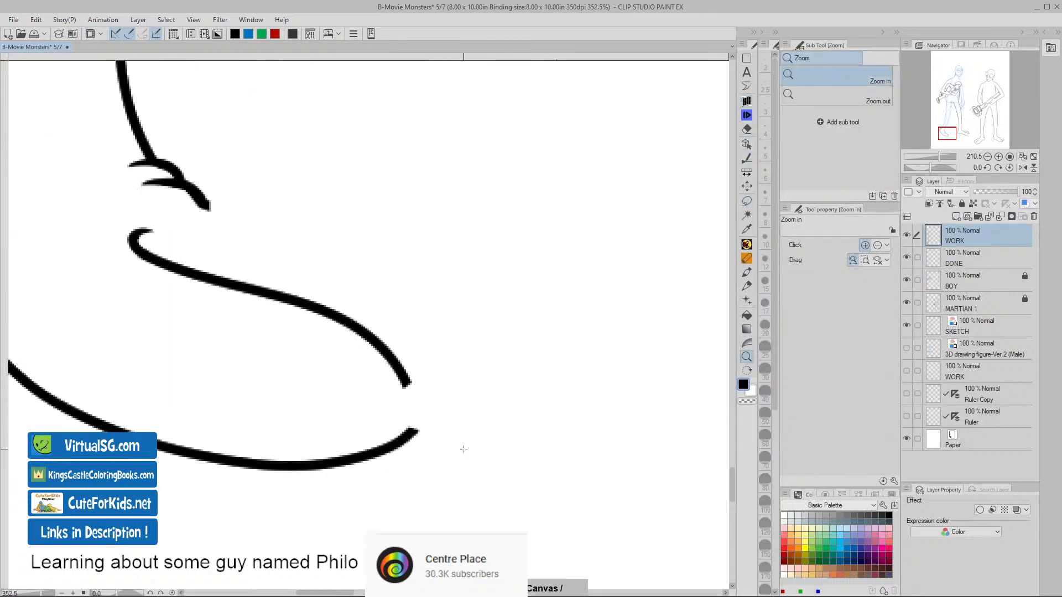
mouse_move(415, 425)
left_mouse_down()
mouse_move(408, 378)
mouse_move(412, 429)
left_mouse_up()
key("ctrl+z")
key("ctrl+z")
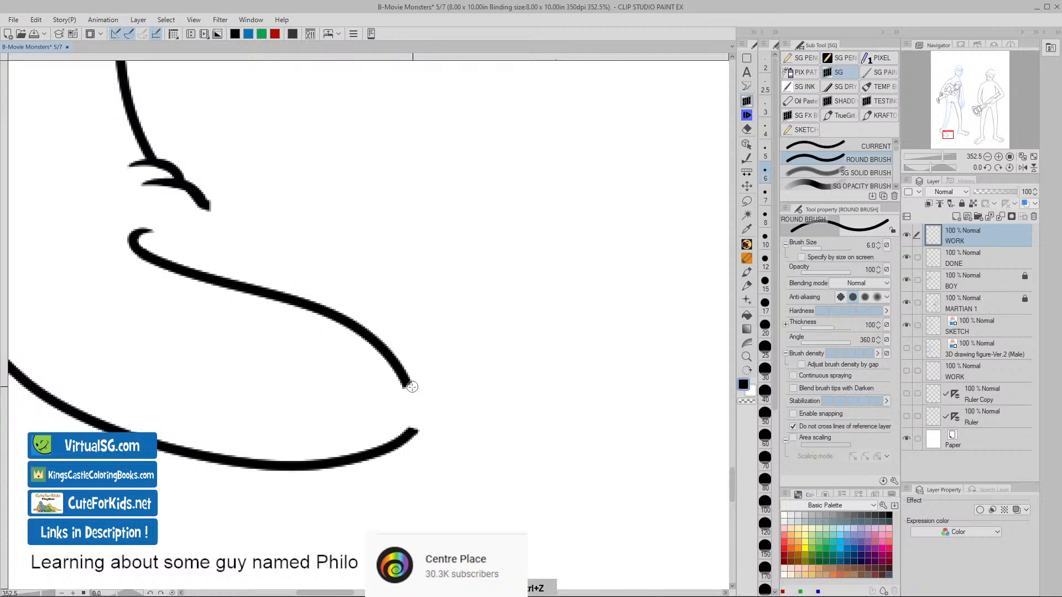
left_click_drag(407, 383, 412, 436)
key("ctrl+z")
left_click_drag(405, 380, 414, 430)
- Clean up the joints of the back foot's redrawn near-toe tip on the WORK and DONE layers using the Round Brush with transparent color
key("slash")
left_click_drag(487, 472, 446, 474)
key("space")
mouse_move(511, 501)
left_mouse_down()
mouse_move(392, 479)
mouse_move(389, 464)
mouse_move(405, 455)
left_mouse_up()
key("slash")
key("b")
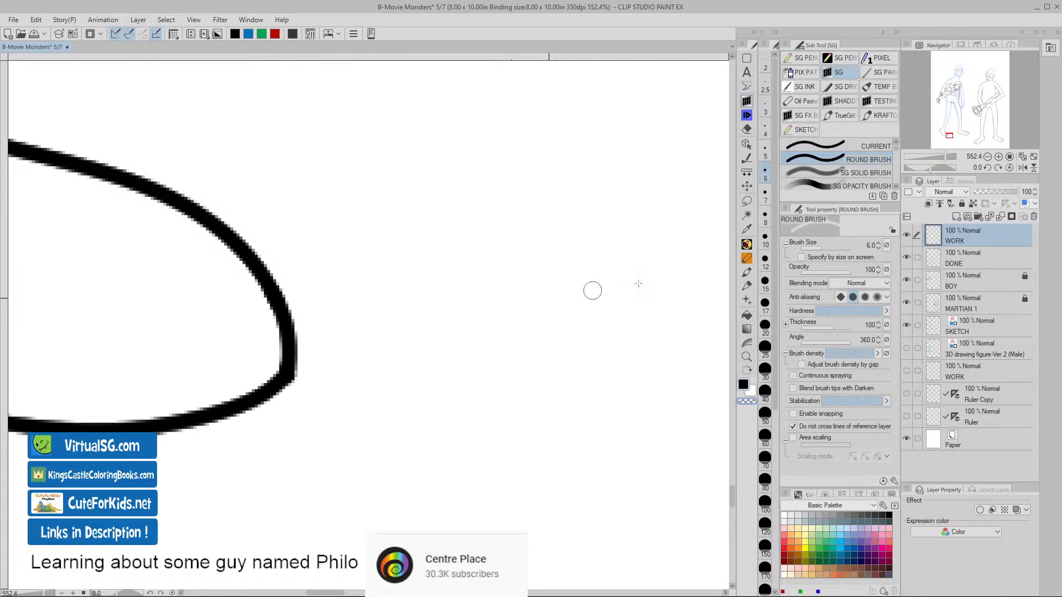
left_click(929, 268)
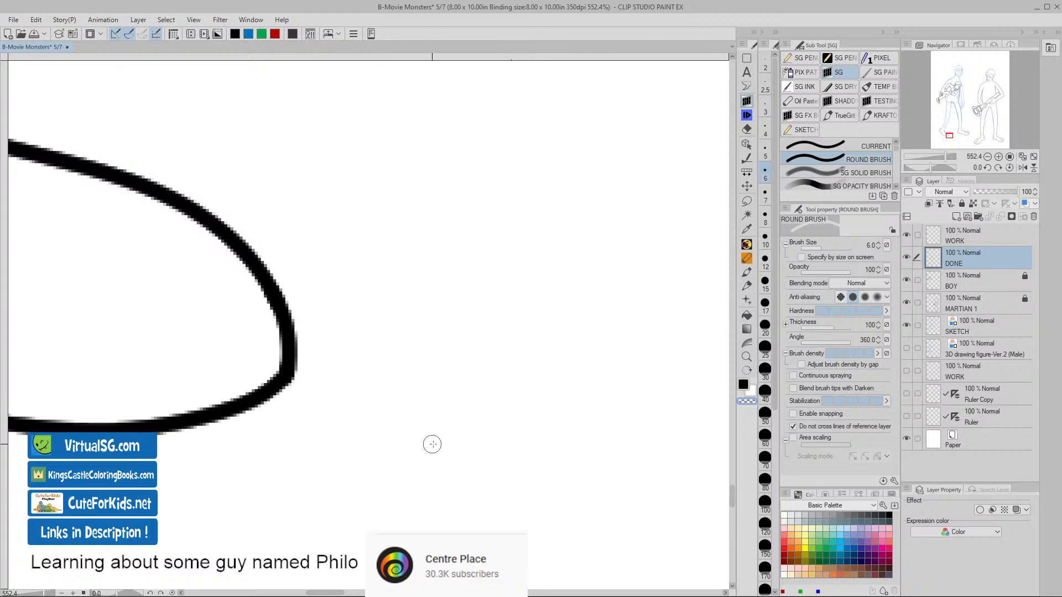
key("slash")
left_click_drag(424, 416, 371, 423)
key("b")
left_click_drag(474, 463, 373, 450)
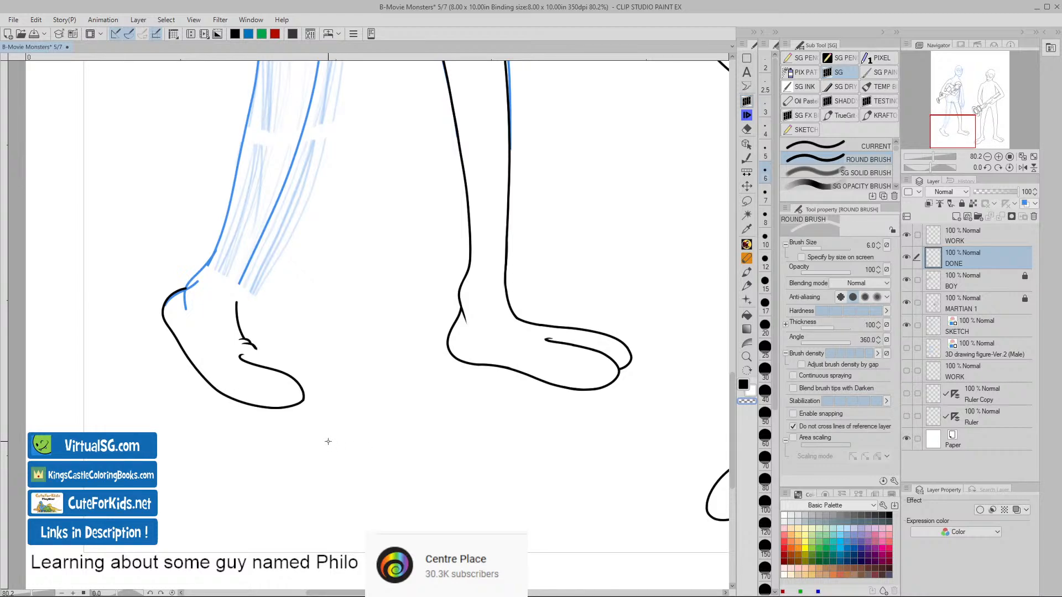
- Trim the cut end of the back foot's lower ankle crease to a point on the DONE layer, and switch to the WORK layer
key("slash")
left_click_drag(265, 355, 325, 355)
key("b")
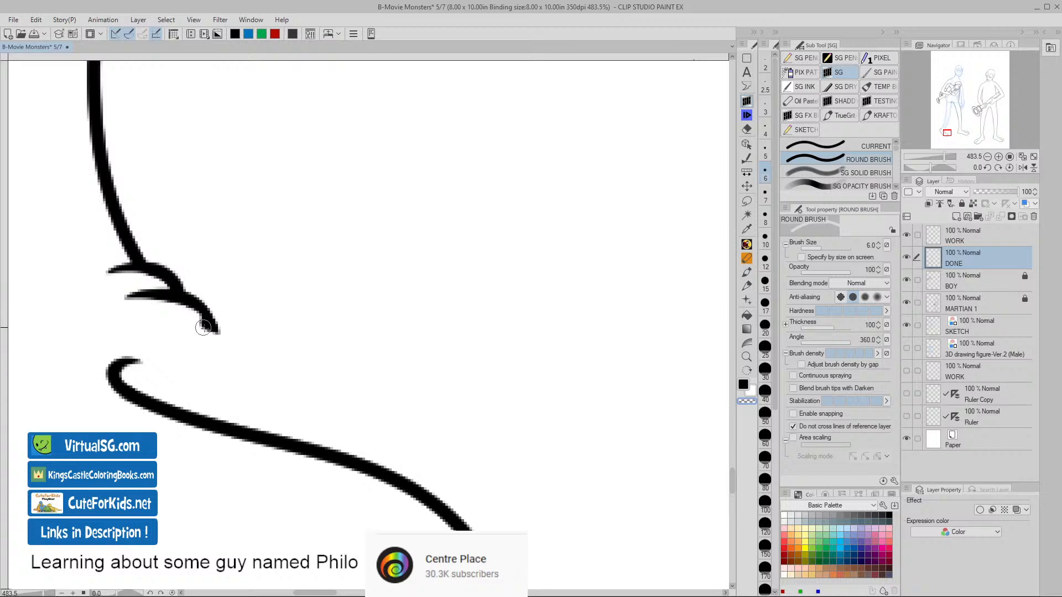
left_click(941, 244)
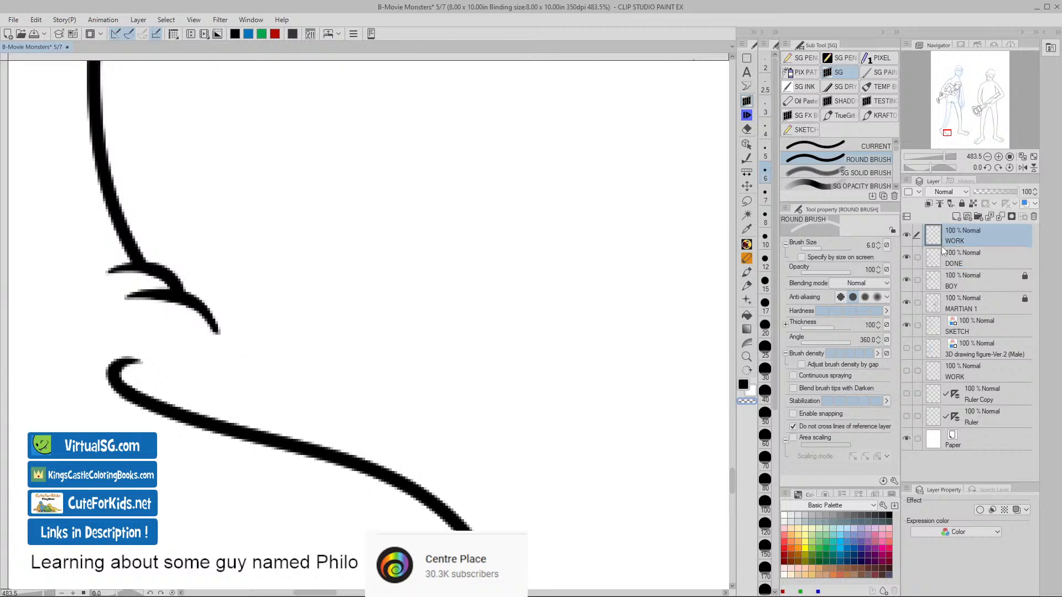
- Sketch a rounded far toe for the back foot on the SKETCH layer, from the ankle crease to the near toe's tip, retrying until the shape fits
left_click(934, 331)
key("ctrl+space")
left_click_drag(533, 474, 510, 459)
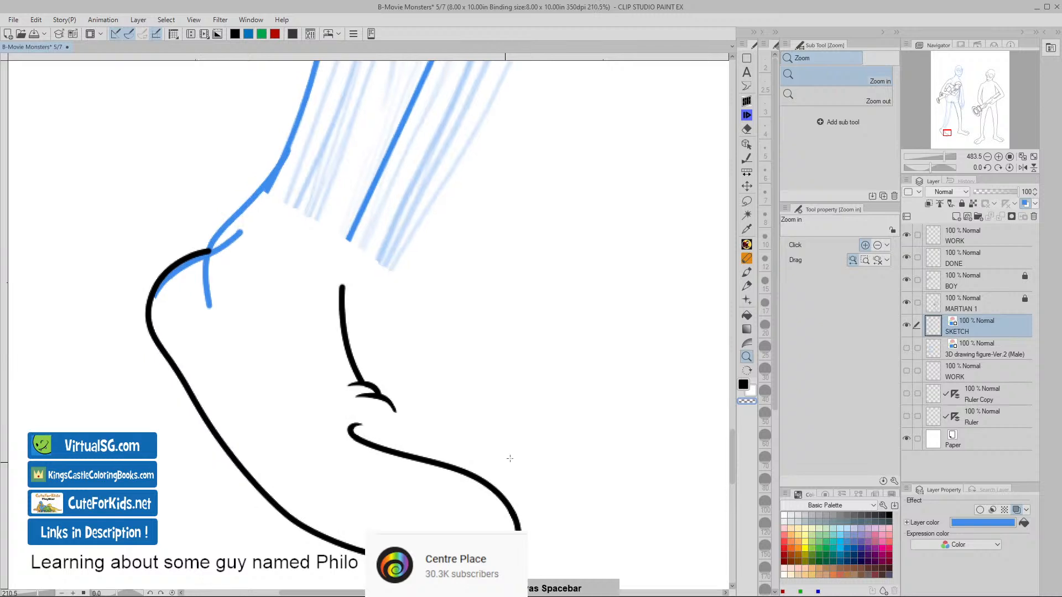
left_click_drag(586, 505, 502, 464)
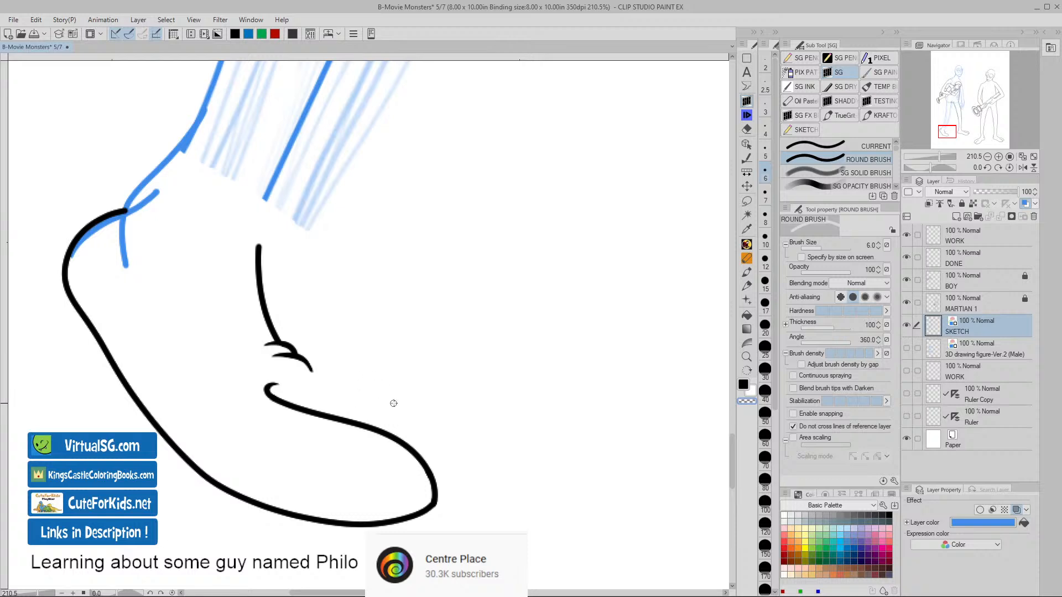
mouse_move(309, 372)
left_mouse_down()
mouse_move(411, 393)
mouse_move(461, 427)
mouse_move(469, 469)
mouse_move(438, 496)
mouse_move(485, 475)
mouse_move(457, 487)
mouse_move(476, 475)
mouse_move(472, 455)
mouse_move(424, 398)
mouse_move(312, 375)
left_mouse_up()
key("ctrl+z")
key("ctrl+z")
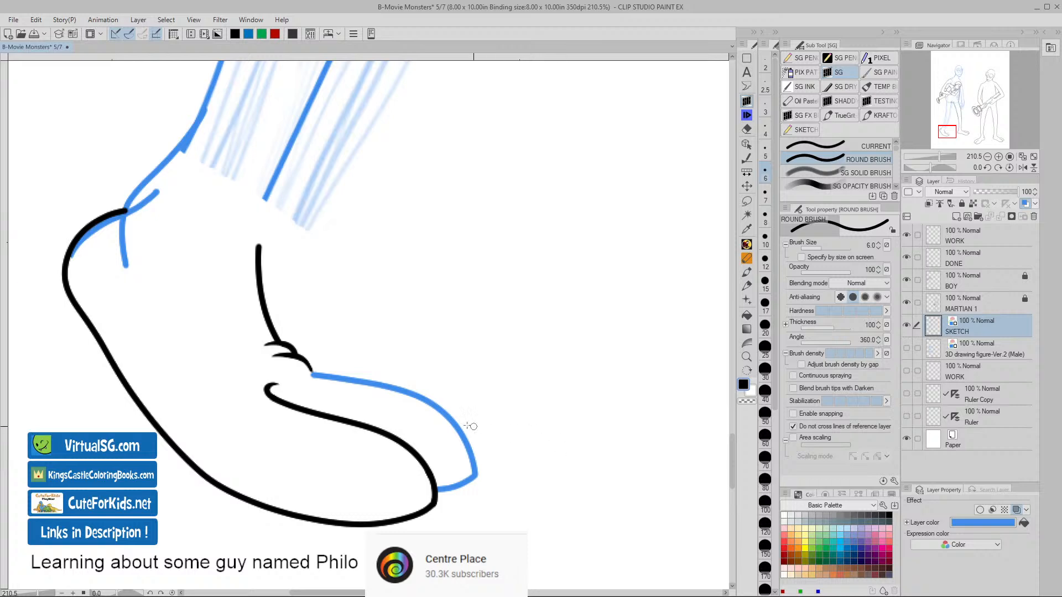
key("ctrl+z")
mouse_move(300, 369)
left_mouse_down()
mouse_move(378, 383)
mouse_move(438, 417)
mouse_move(459, 459)
mouse_move(437, 481)
left_mouse_up()
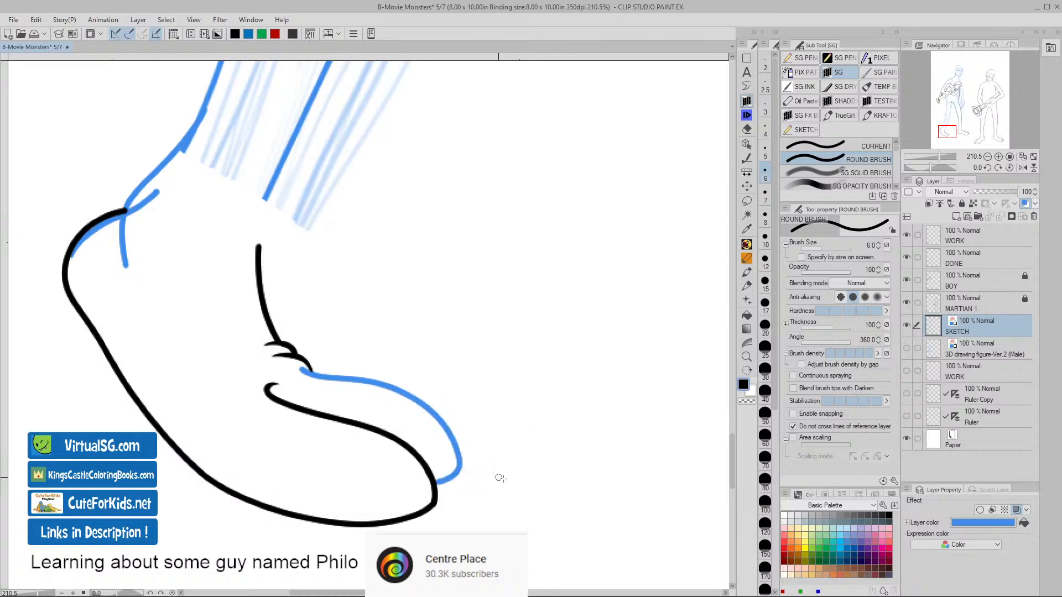
key("ctrl+z")
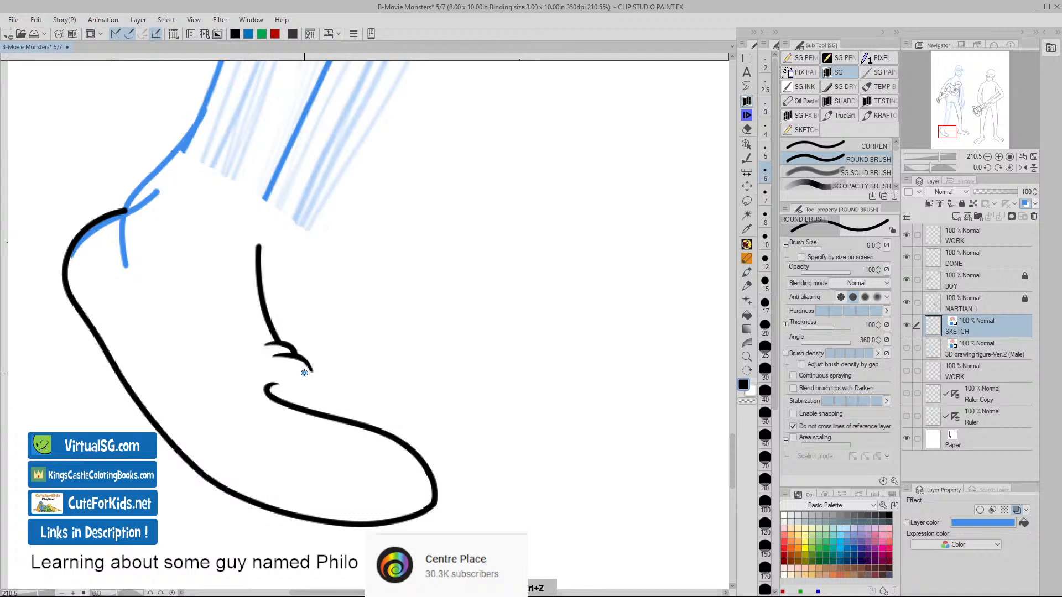
mouse_move(304, 373)
left_mouse_down()
mouse_move(428, 404)
mouse_move(471, 455)
mouse_move(470, 475)
mouse_move(449, 485)
mouse_move(472, 467)
mouse_move(462, 429)
mouse_move(420, 399)
mouse_move(304, 373)
left_mouse_up()
key("ctrl+z")
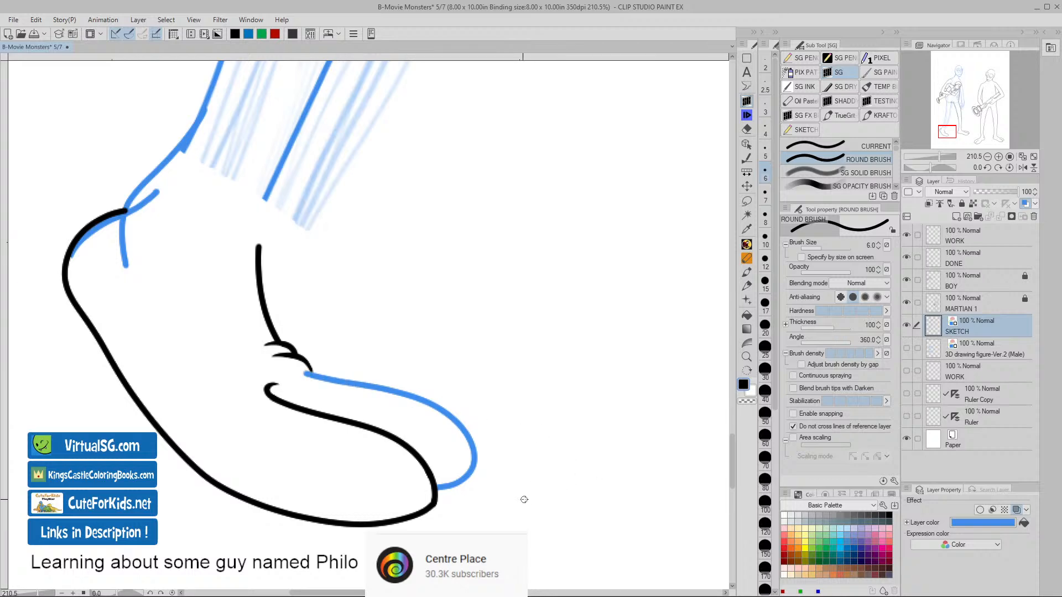
left_click_drag(540, 503, 501, 502)
left_click_drag(606, 521, 459, 520)
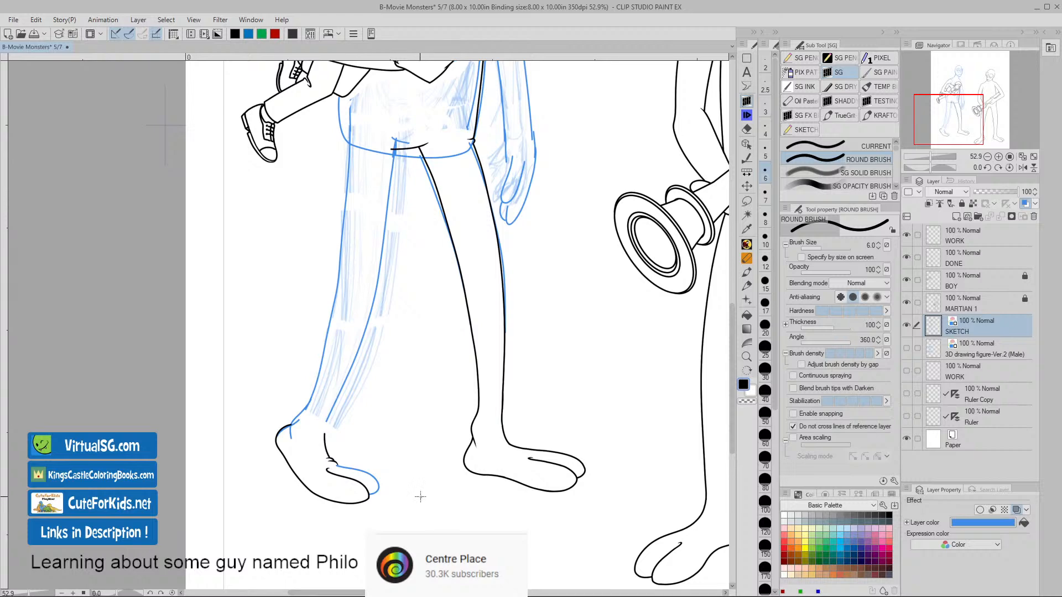
key("ctrl+z")
mouse_move(370, 474)
left_mouse_down()
mouse_move(396, 479)
mouse_move(462, 422)
left_mouse_up()
key("ctrl+z")
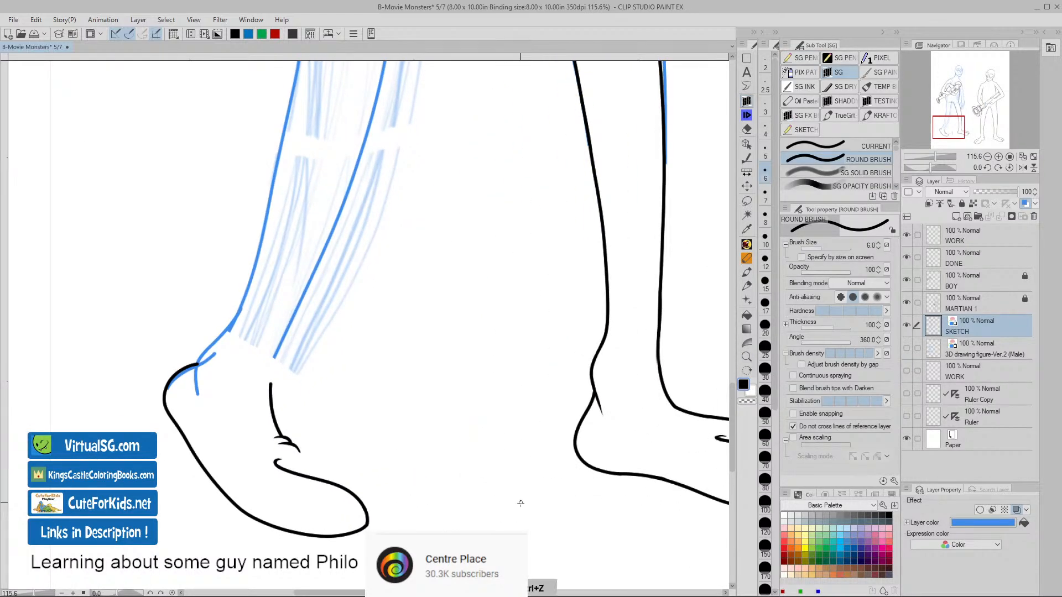
left_click_drag(502, 515, 479, 434)
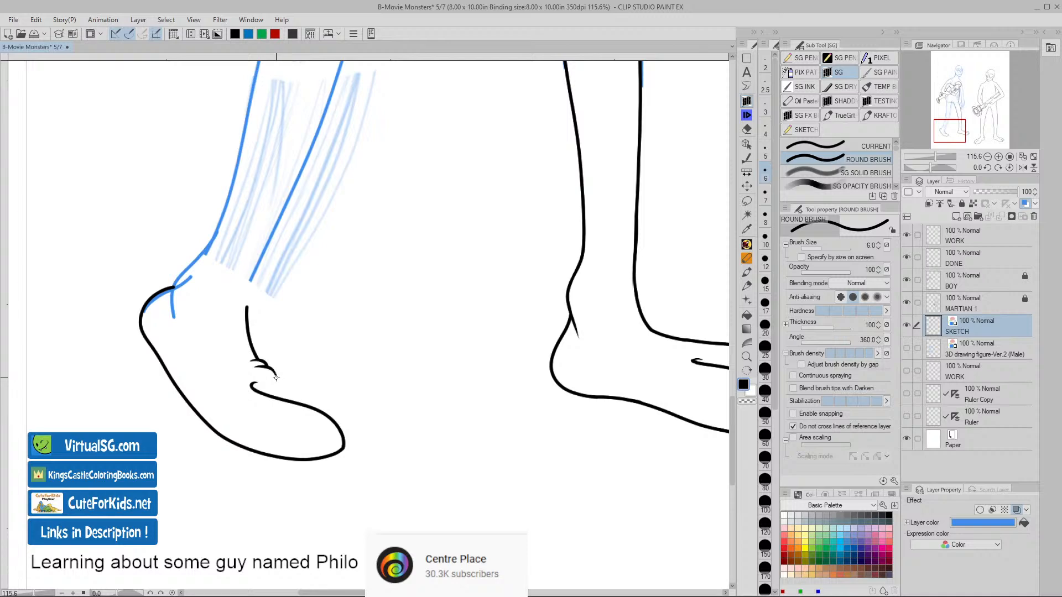
mouse_move(289, 383)
left_mouse_down()
mouse_move(346, 393)
mouse_move(371, 427)
left_mouse_up()
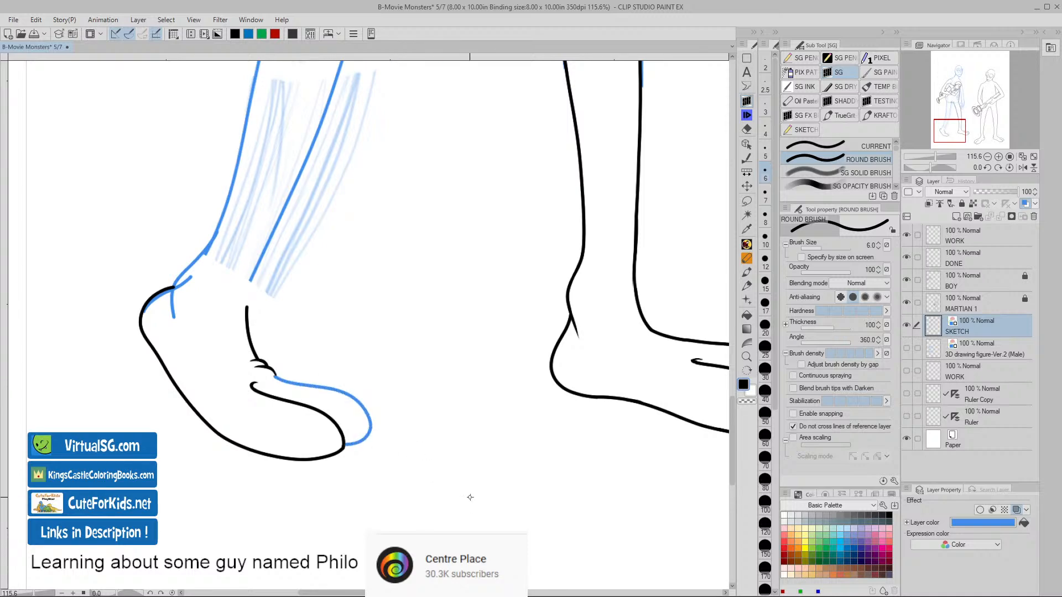
scroll(470, 497, "down", 5)
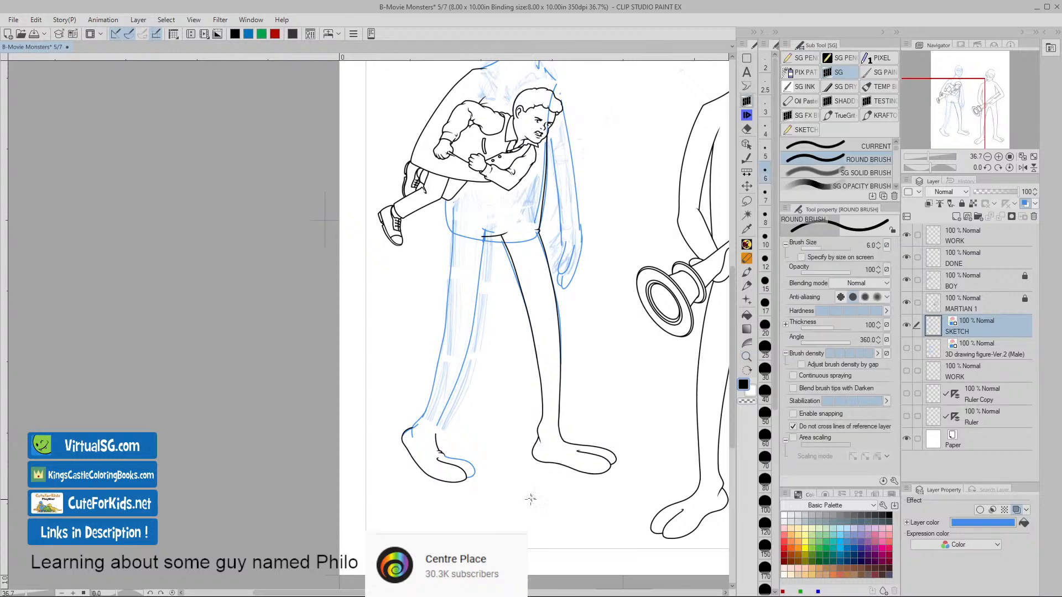
mouse_move(549, 491)
left_mouse_down()
mouse_move(367, 462)
mouse_move(405, 468)
left_mouse_up()
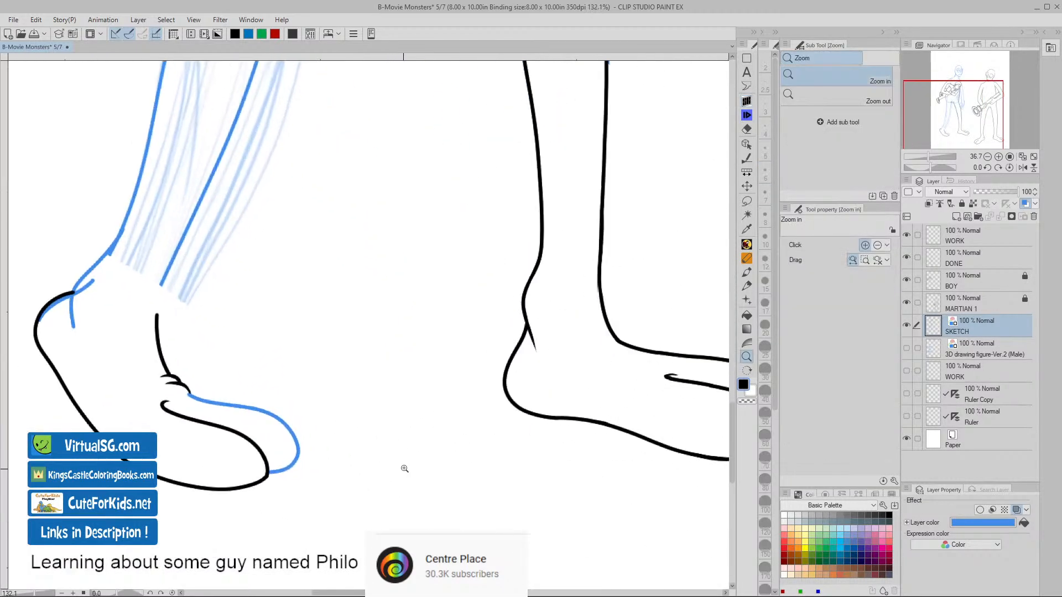
- Try to ink the back foot's far toe over the blue sketch on the WORK layer with the 6.0 Round Brush
left_click(935, 238)
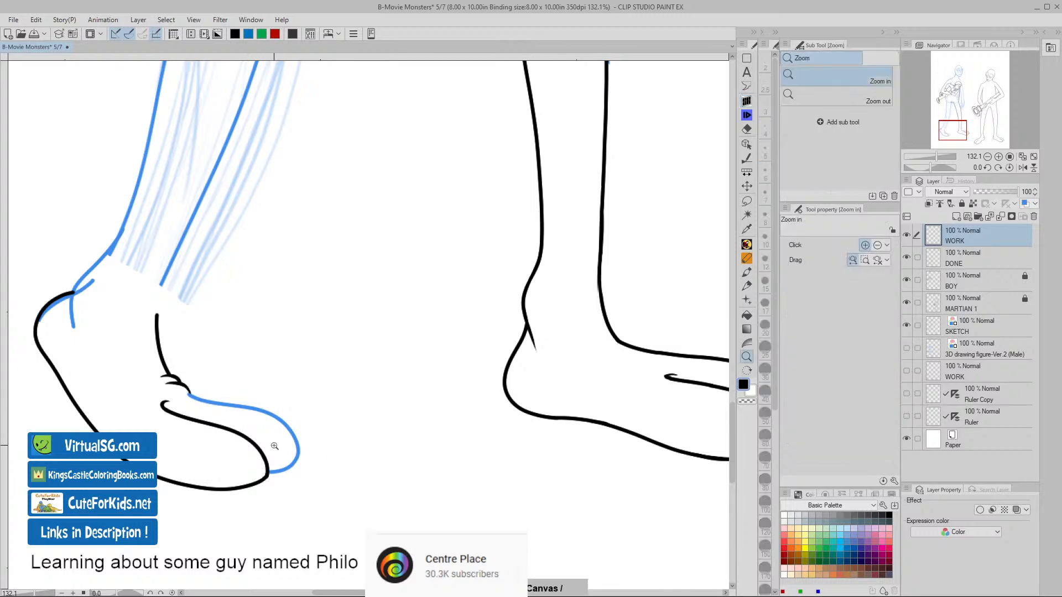
left_click_drag(280, 443, 286, 441)
mouse_move(147, 371)
left_mouse_down()
mouse_move(286, 412)
mouse_move(311, 449)
mouse_move(305, 466)
mouse_move(267, 487)
left_mouse_up()
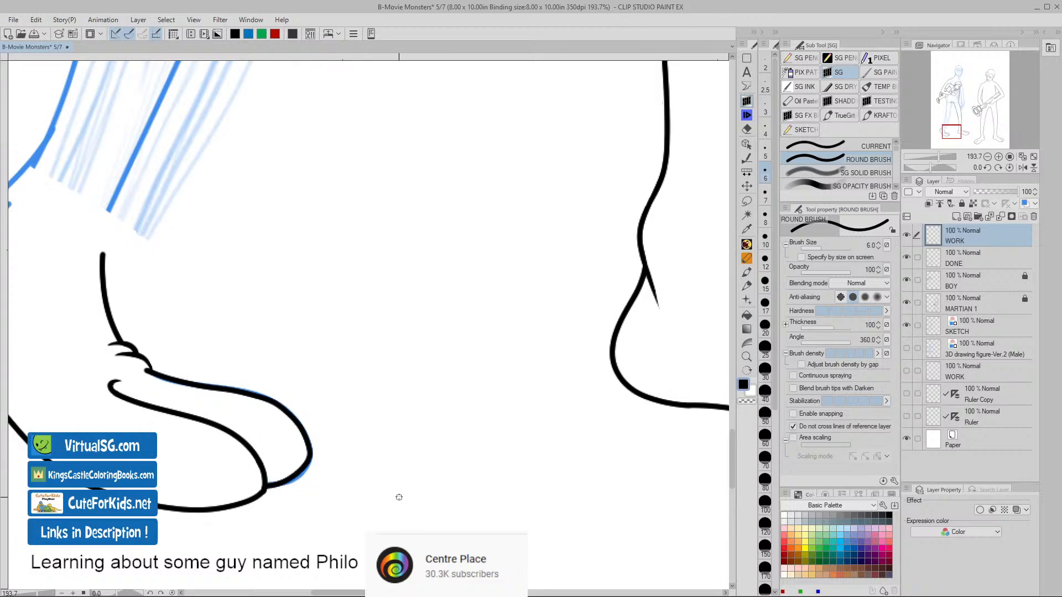
key("ctrl+space")
left_click_drag(461, 480, 415, 475)
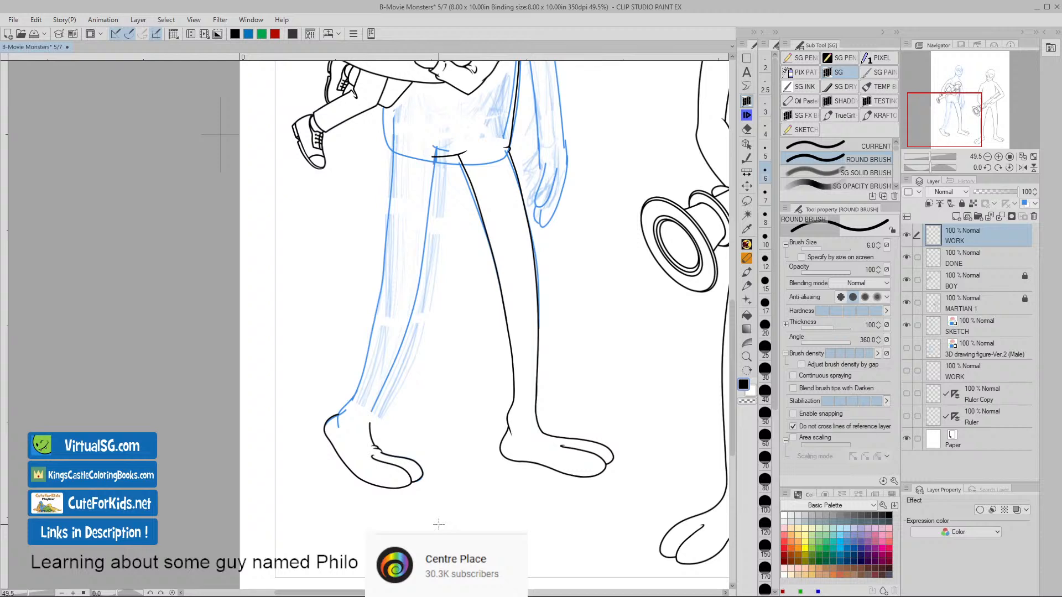
key("ctrl+space")
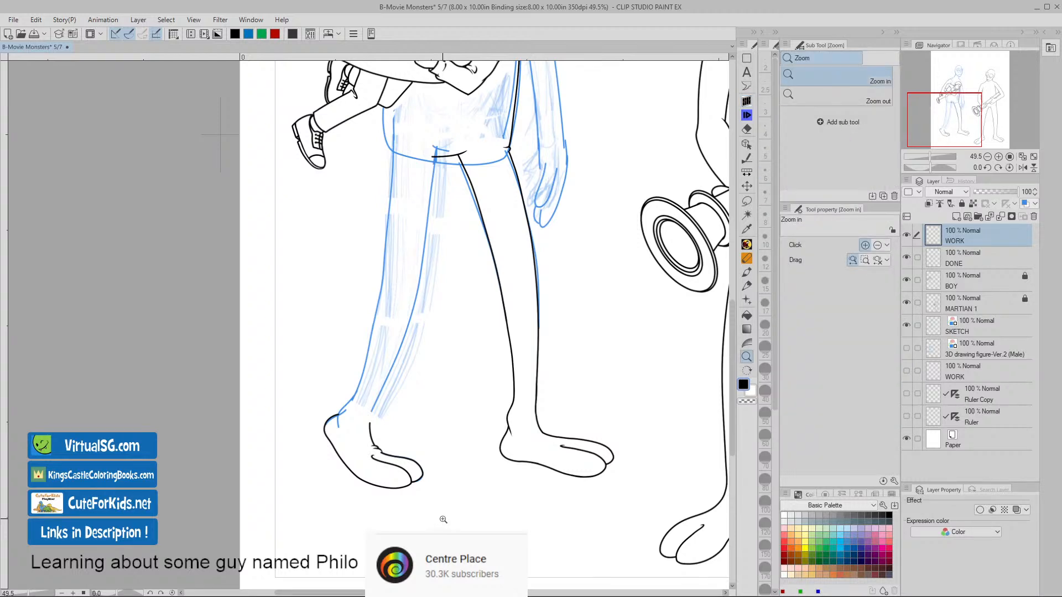
key("ctrl+z")
- Lasso the hooked start of the back foot's near-toe top line, delete it and its leftover from the DONE layer, and clear the selection
left_click(417, 462)
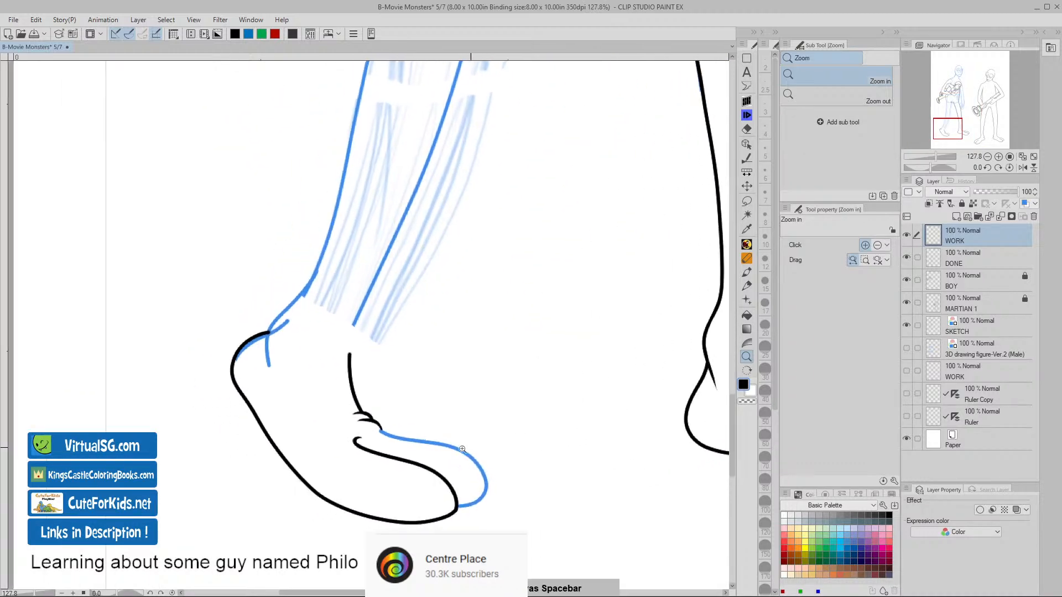
left_click(747, 202)
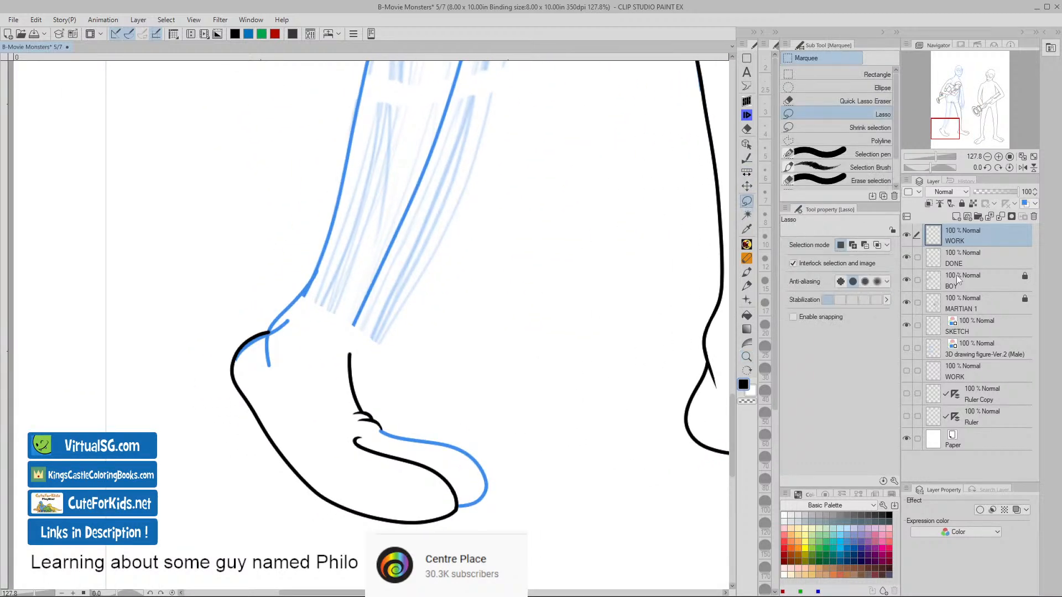
left_click(942, 252)
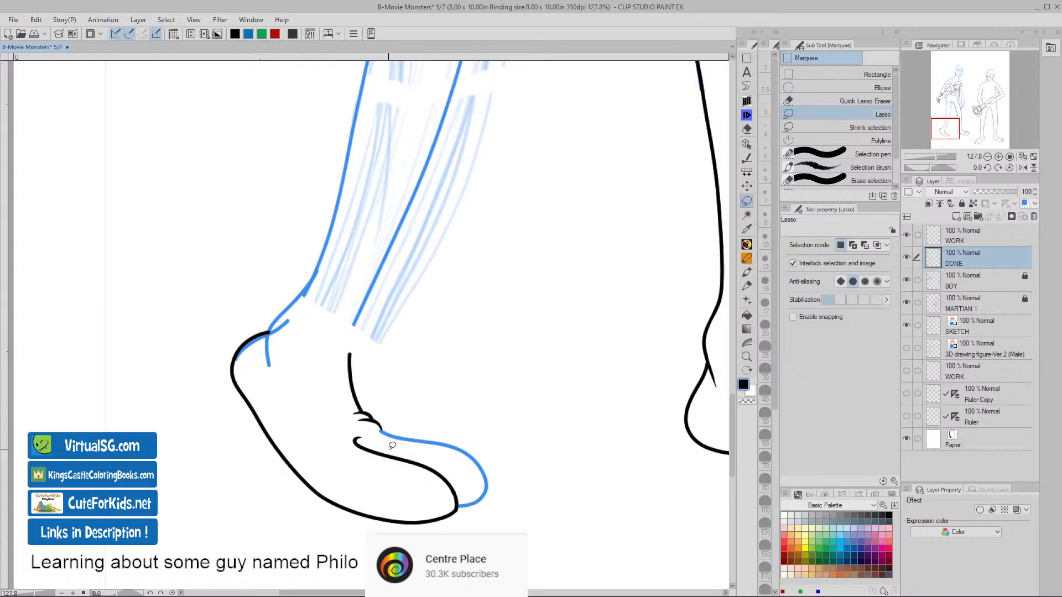
mouse_move(391, 446)
left_mouse_down()
mouse_move(357, 451)
mouse_move(369, 429)
mouse_move(386, 447)
mouse_move(365, 451)
left_mouse_up()
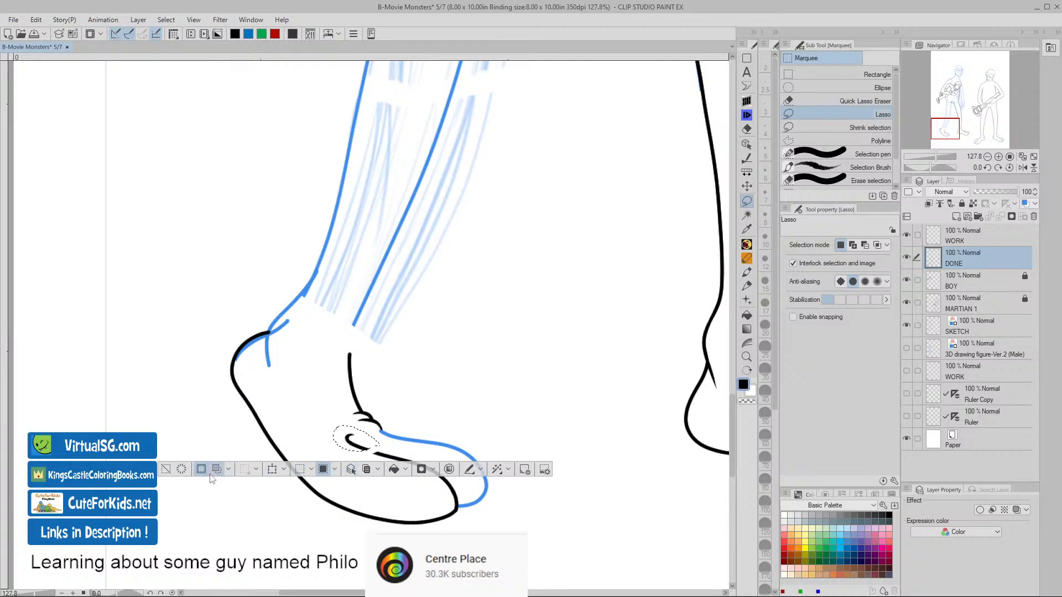
left_click(181, 469)
left_click(166, 469)
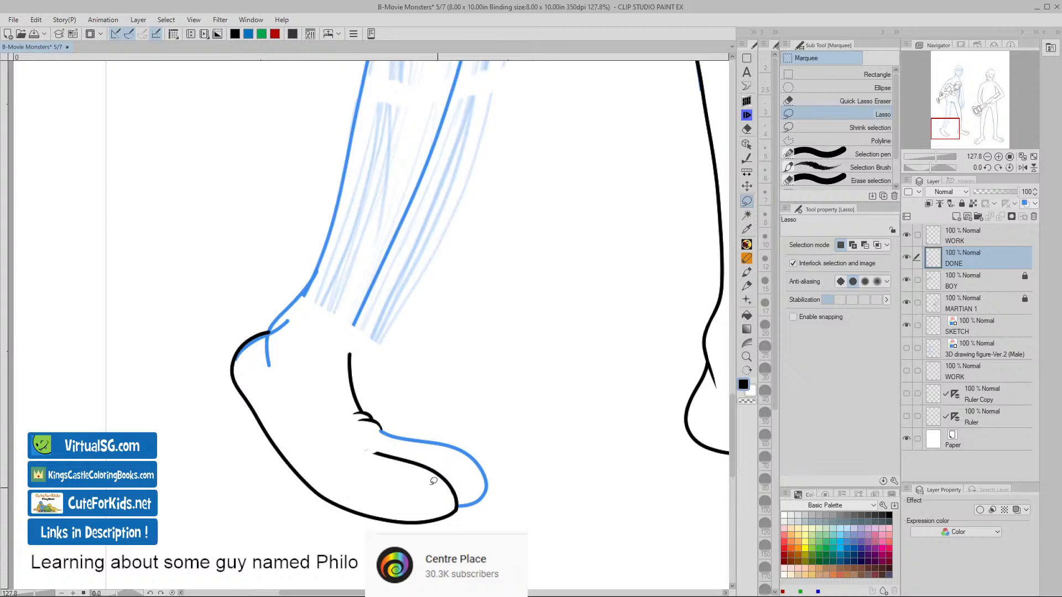
mouse_move(370, 444)
left_mouse_down()
mouse_move(358, 451)
mouse_move(369, 445)
left_mouse_up()
left_click(188, 476)
left_click(173, 476)
- Ink the back foot's far-toe outline on the WORK layer along the blue sketch with the 6.0 black Round Brush
left_click(934, 241)
key("/")
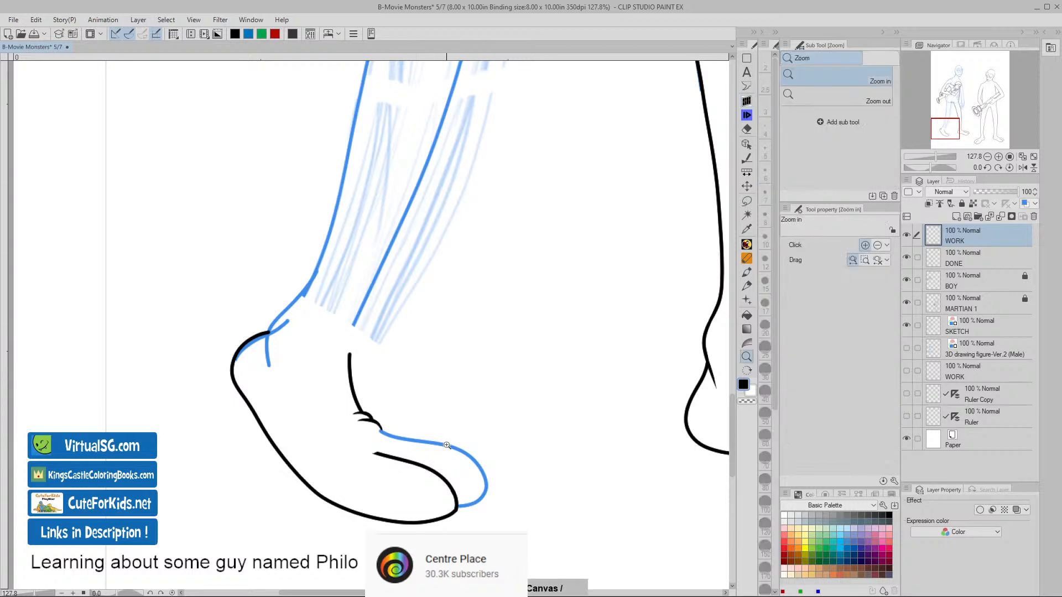
left_click(449, 442)
key("b")
mouse_move(322, 421)
left_mouse_down()
mouse_move(460, 451)
mouse_move(502, 482)
mouse_move(515, 521)
left_mouse_up()
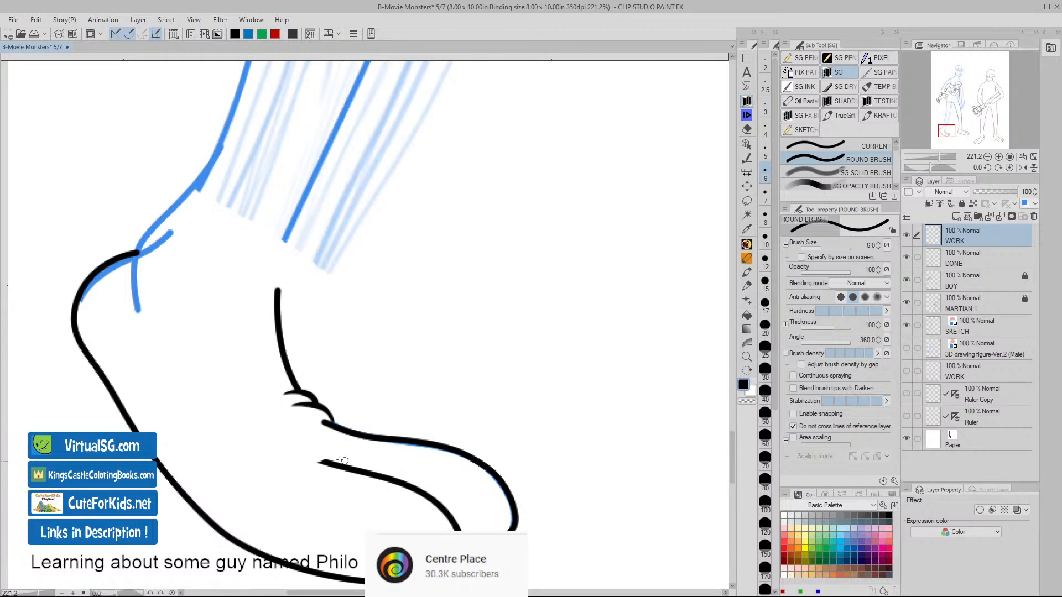
- Redraw the curved start of the near-toe top line on the WORK layer and taper the new line ends with transparent color
mouse_move(318, 459)
left_mouse_down()
mouse_move(291, 443)
mouse_move(307, 436)
left_mouse_up()
key("ctrl+z")
mouse_move(326, 462)
left_mouse_down()
mouse_move(284, 448)
mouse_move(286, 435)
left_mouse_up()
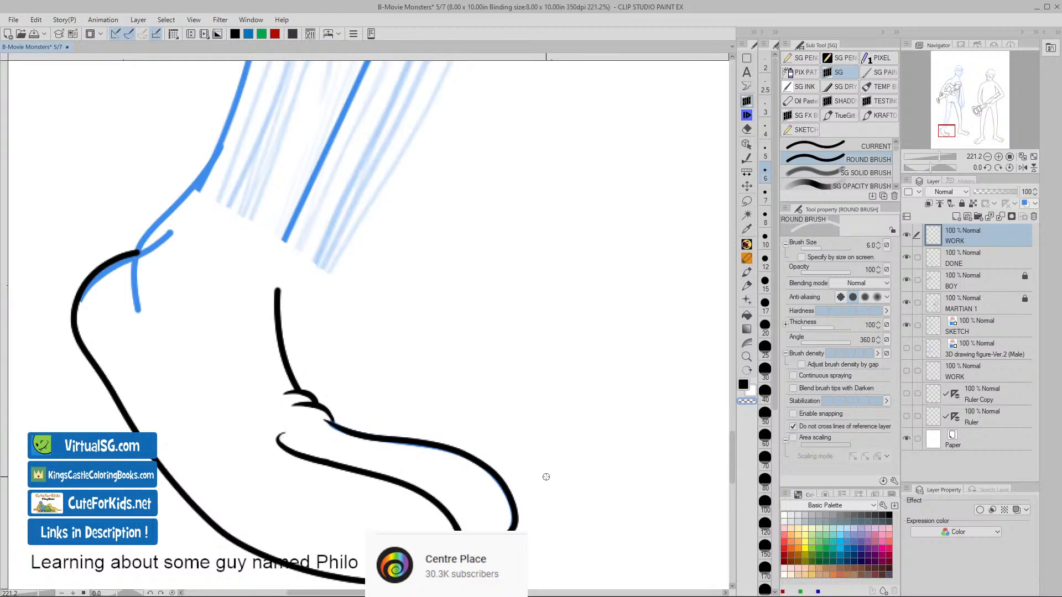
scroll(552, 481, "down", 5)
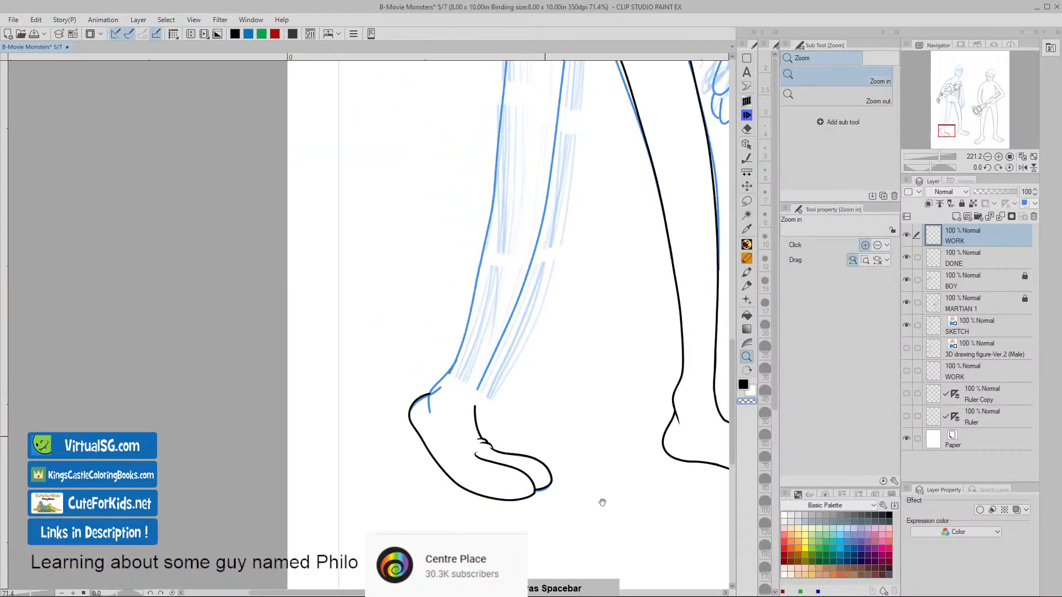
left_click_drag(602, 503, 450, 462)
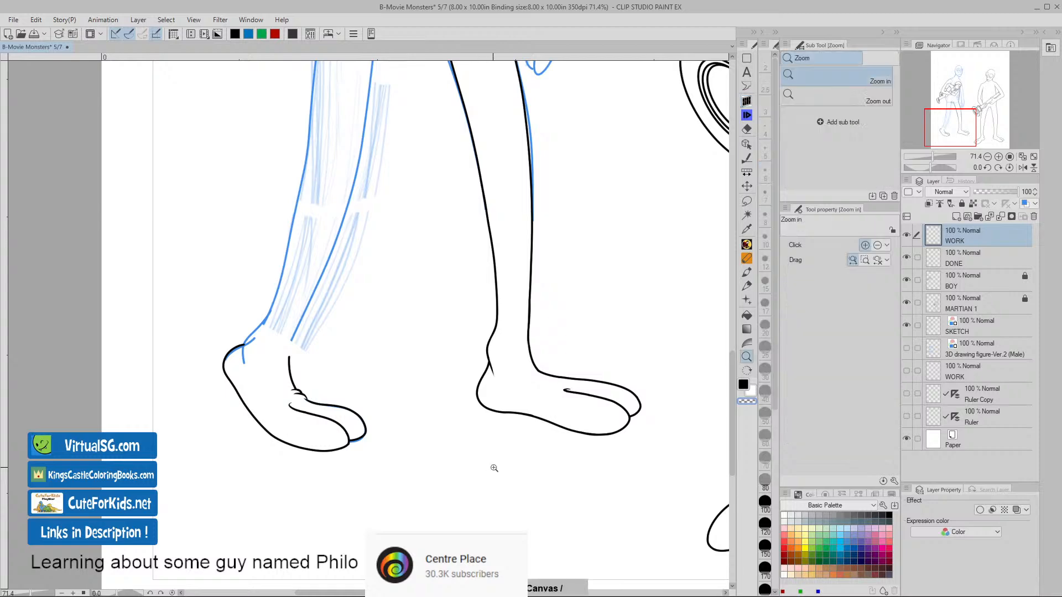
scroll(471, 472, "down", 4)
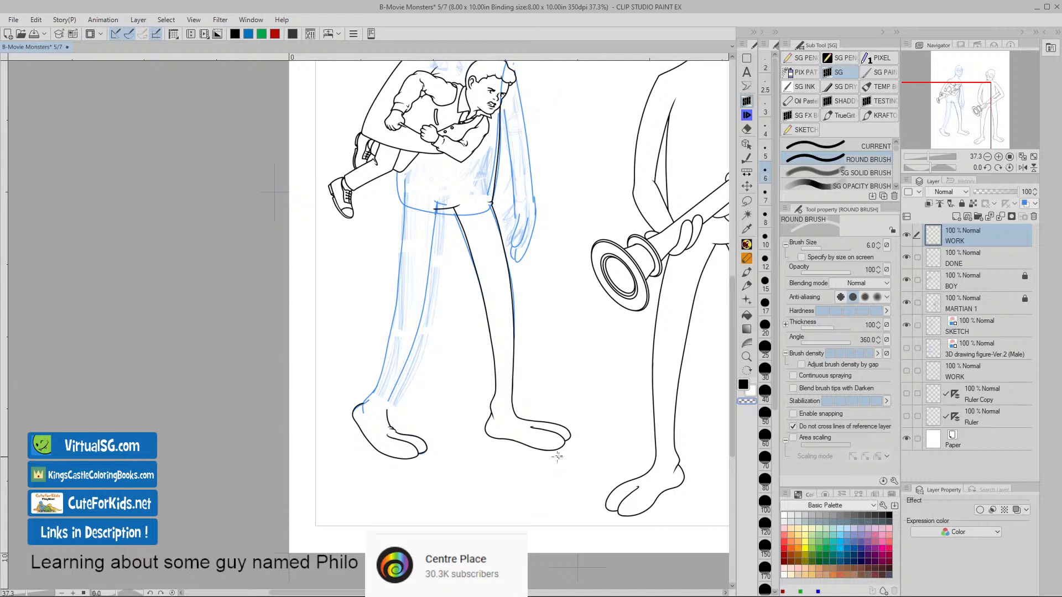
left_click_drag(599, 439, 500, 398)
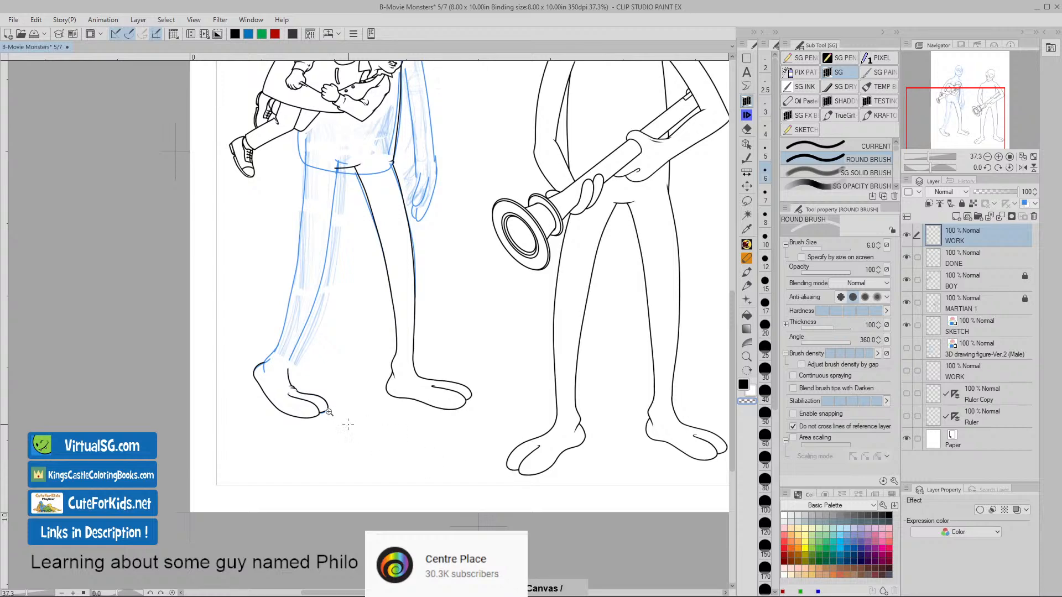
- Erase the back foot's upper ankle crease on the DONE layer using the Round Brush with transparent color
left_click_drag(308, 392, 373, 411)
left_click_drag(244, 373, 424, 365)
left_click(747, 201)
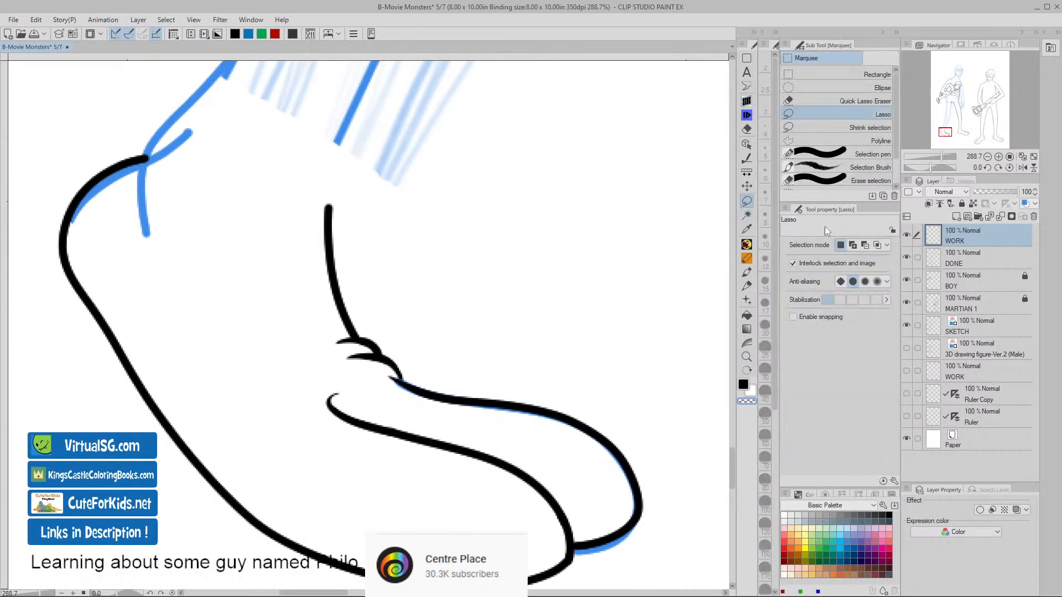
left_click(932, 260)
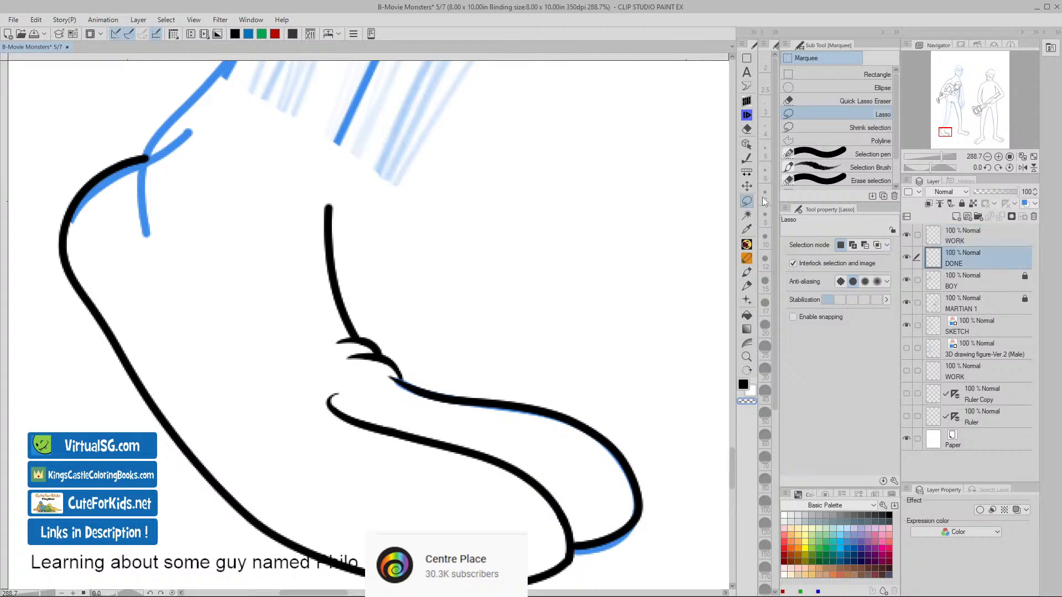
left_click(746, 103)
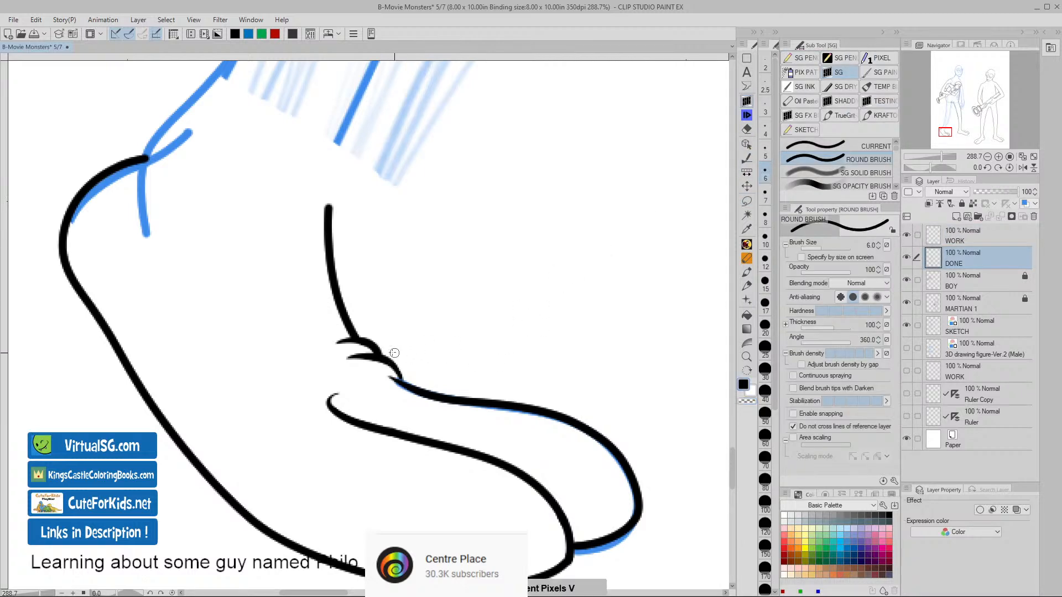
left_click_drag(397, 351, 336, 342)
key("ctrl+z")
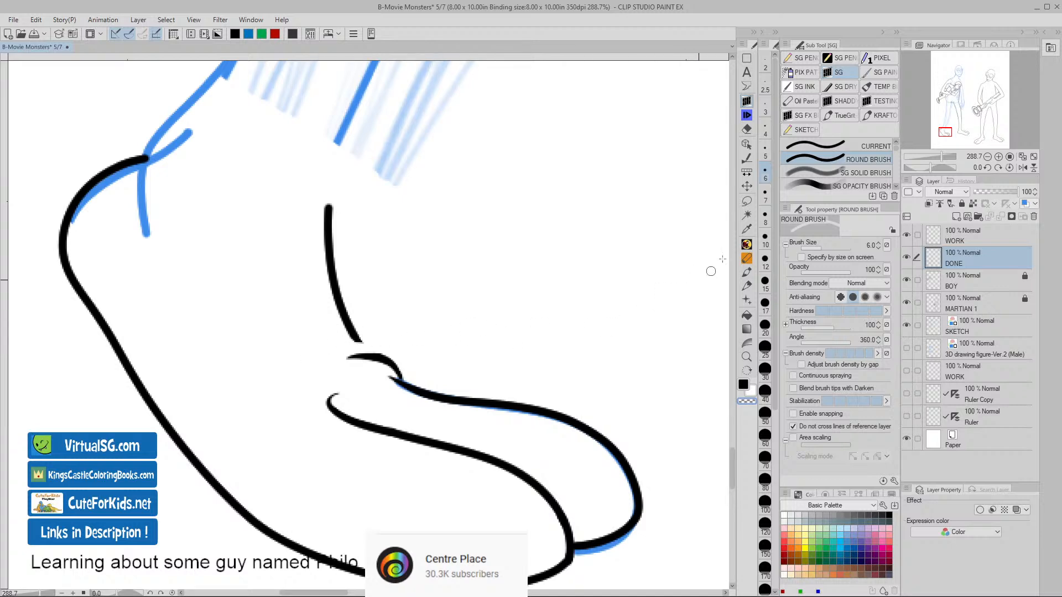
- Extend the back foot's front ankle line in black down to the remaining crease on the DONE layer, retrying the stroke
mouse_move(355, 337)
left_mouse_down()
mouse_move(348, 330)
mouse_move(368, 355)
left_mouse_up()
key("ctrl+z")
key("v")
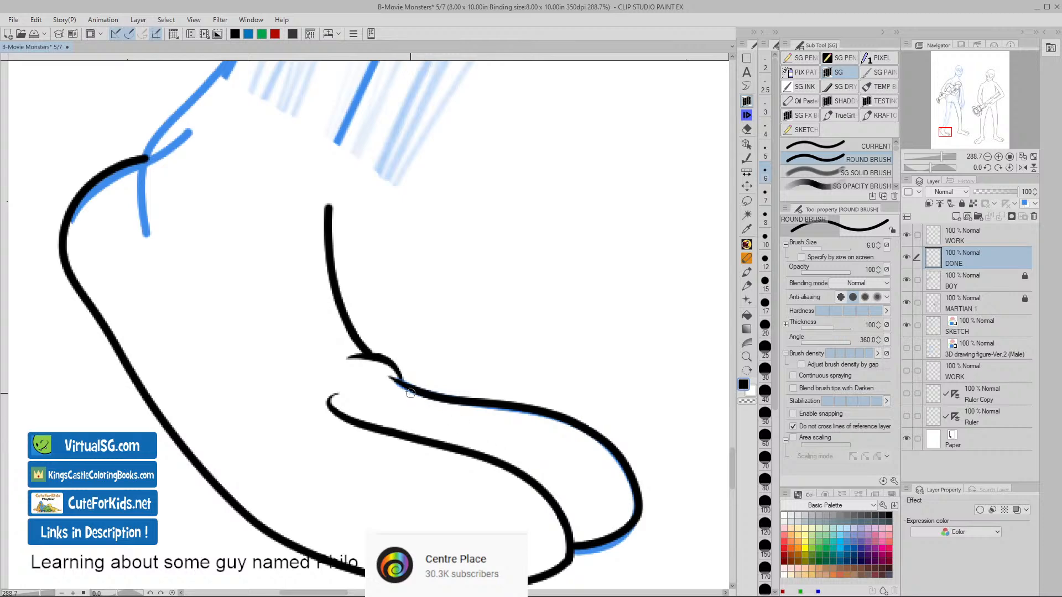
scroll(551, 438, "down", 8)
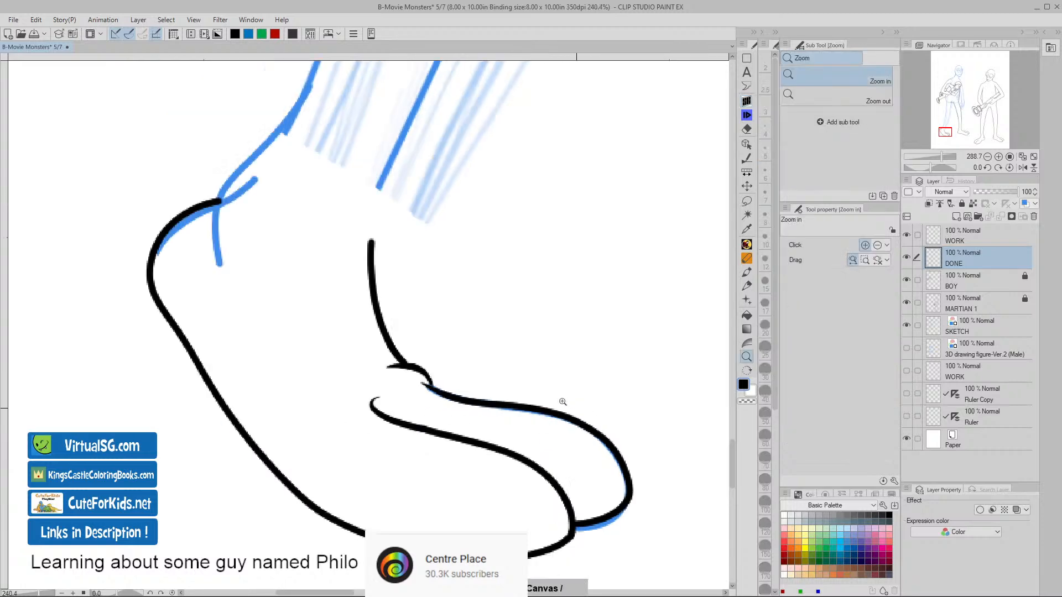
left_click_drag(623, 482, 343, 412)
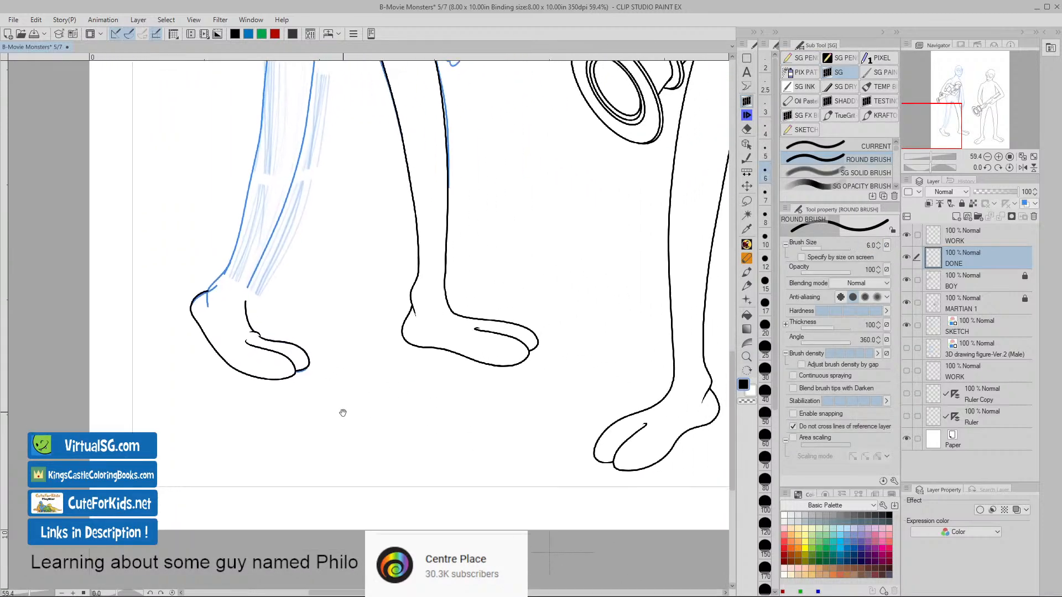
key("slash")
left_click_drag(433, 427, 413, 421)
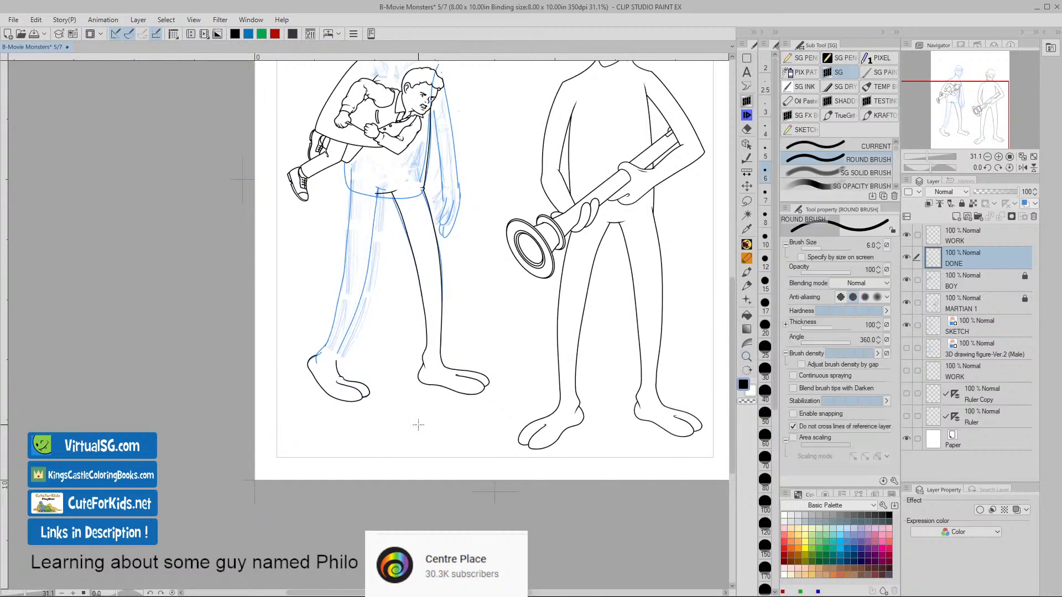
key("b")
left_click(941, 327)
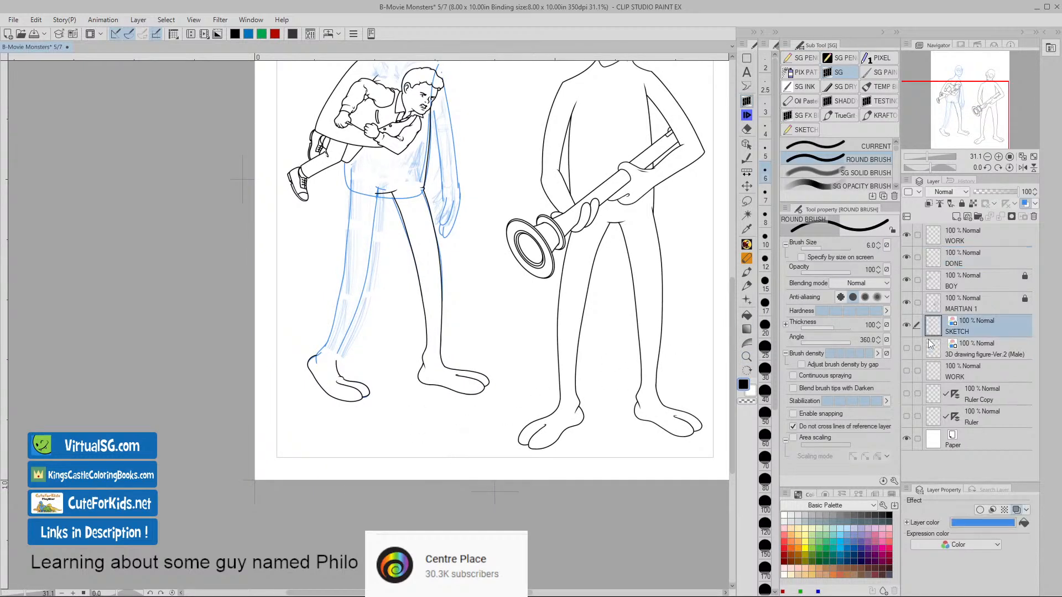
left_click(747, 201)
mouse_move(387, 417)
left_mouse_down()
mouse_move(364, 363)
mouse_move(334, 359)
mouse_move(321, 418)
mouse_move(382, 419)
left_mouse_up()
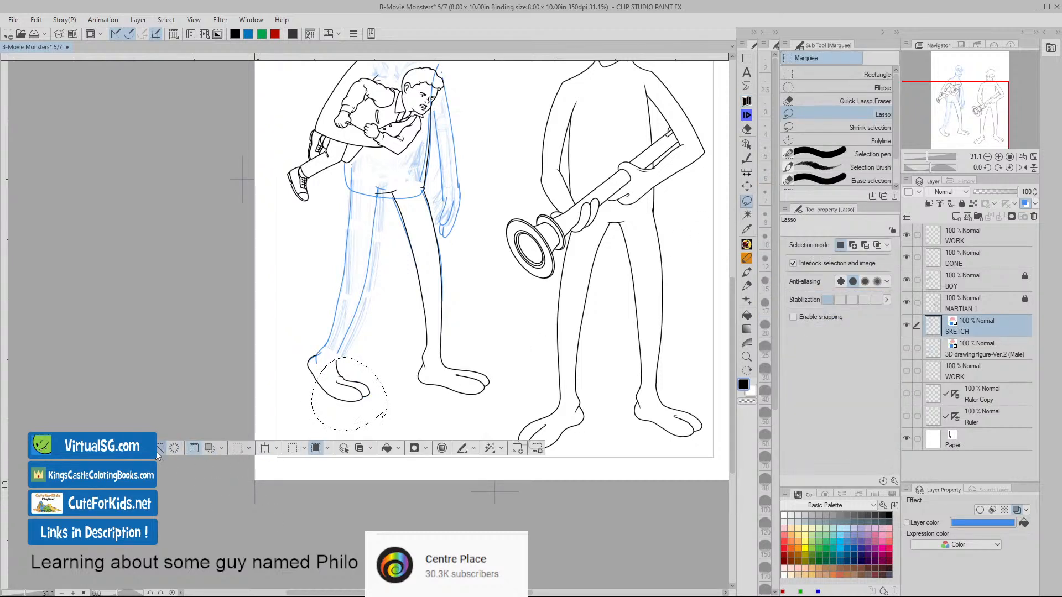
key("ctrl+d")
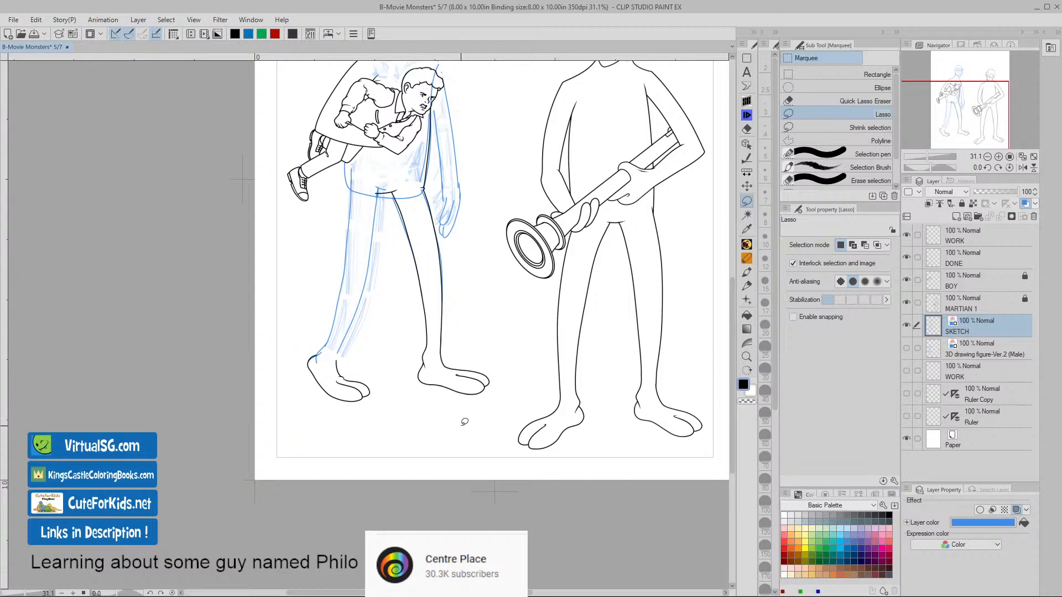
key("ctrl+0")
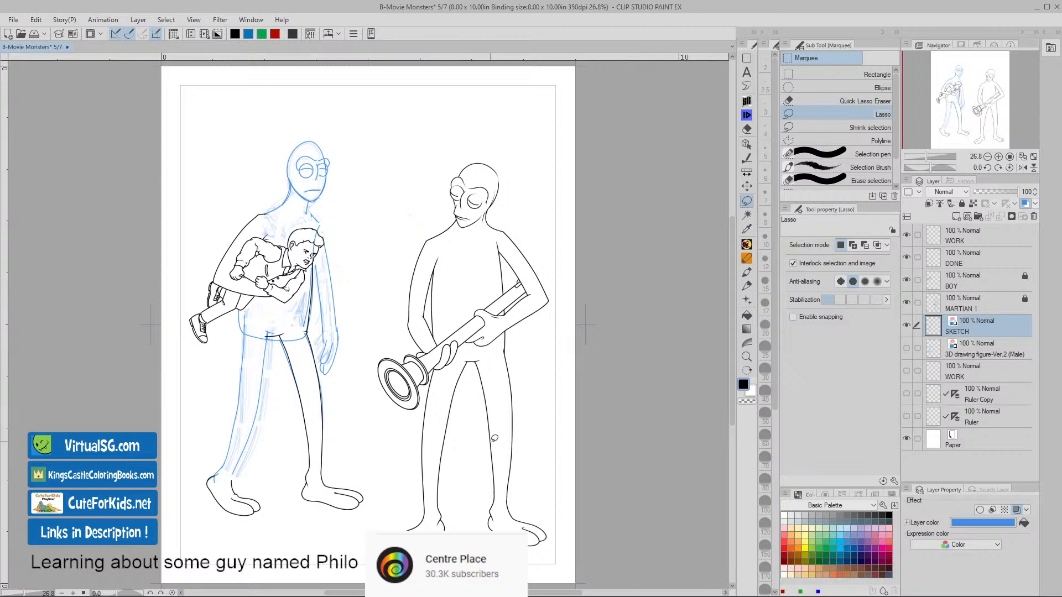
left_click(490, 442)
left_click(936, 239)
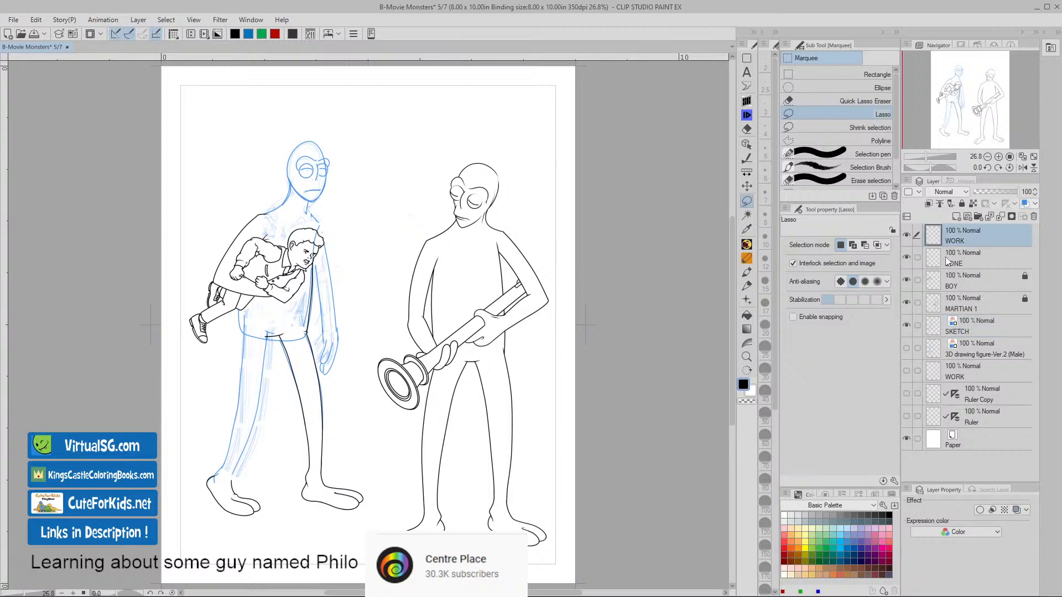
- Sketch a revised front line for the back leg from hip to ankle on the SKETCH layer with the Round Brush
key("space")
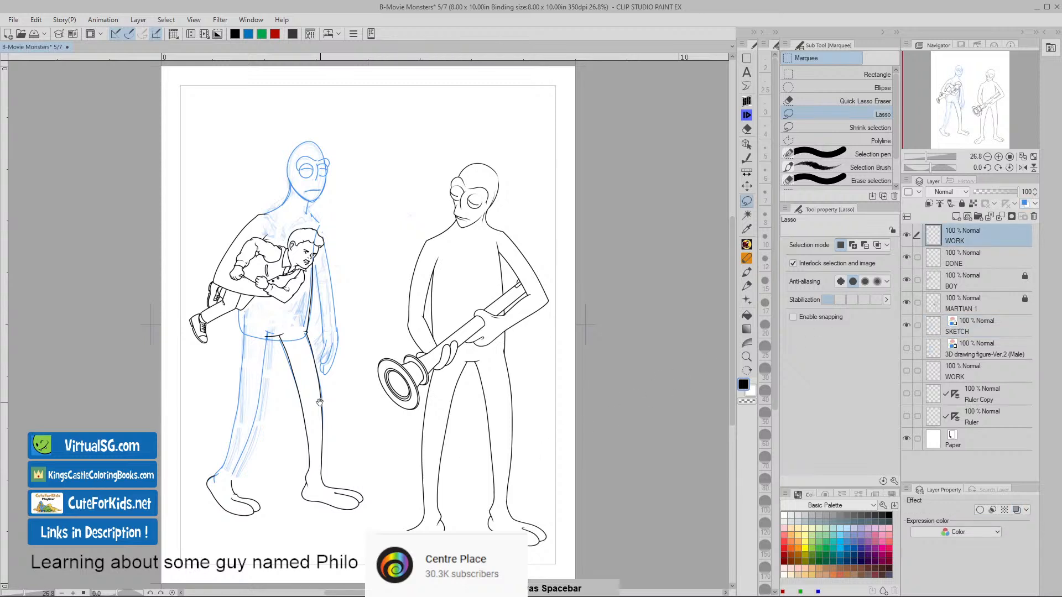
left_click_drag(324, 404, 418, 393)
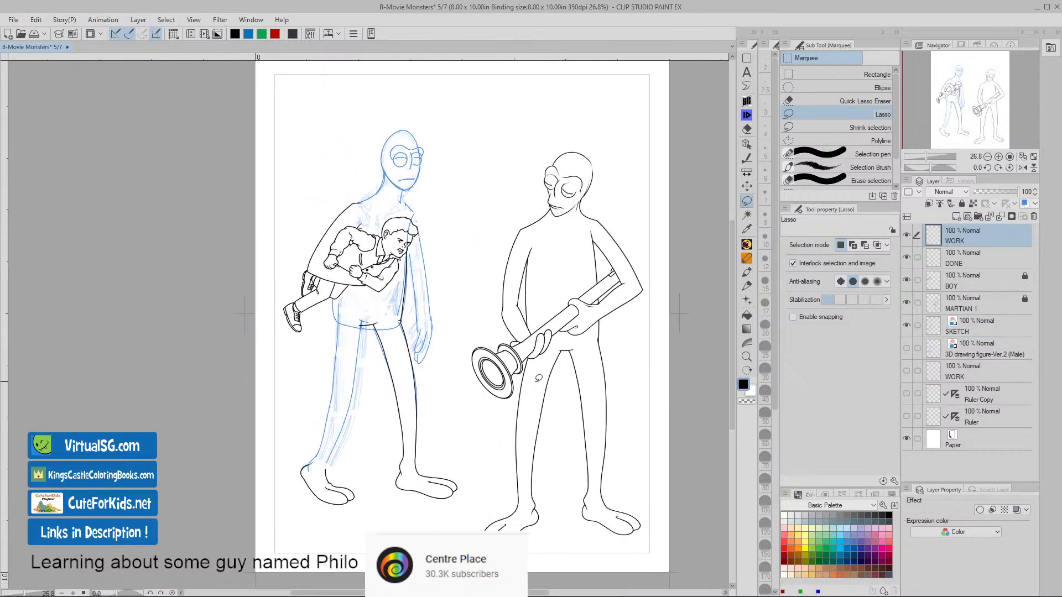
left_click(956, 328)
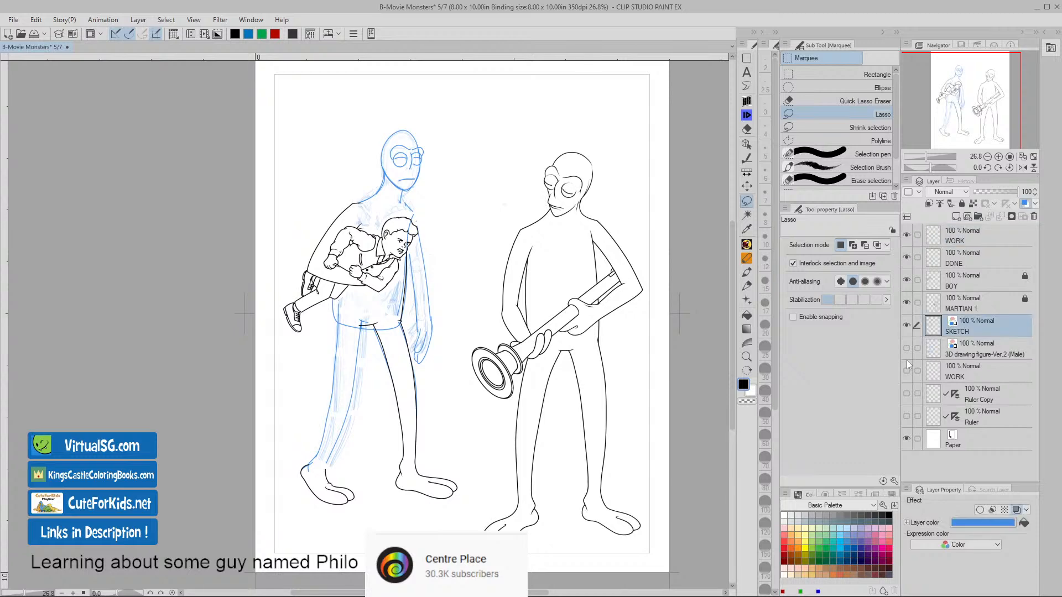
left_click(747, 101)
key("ctrl+space")
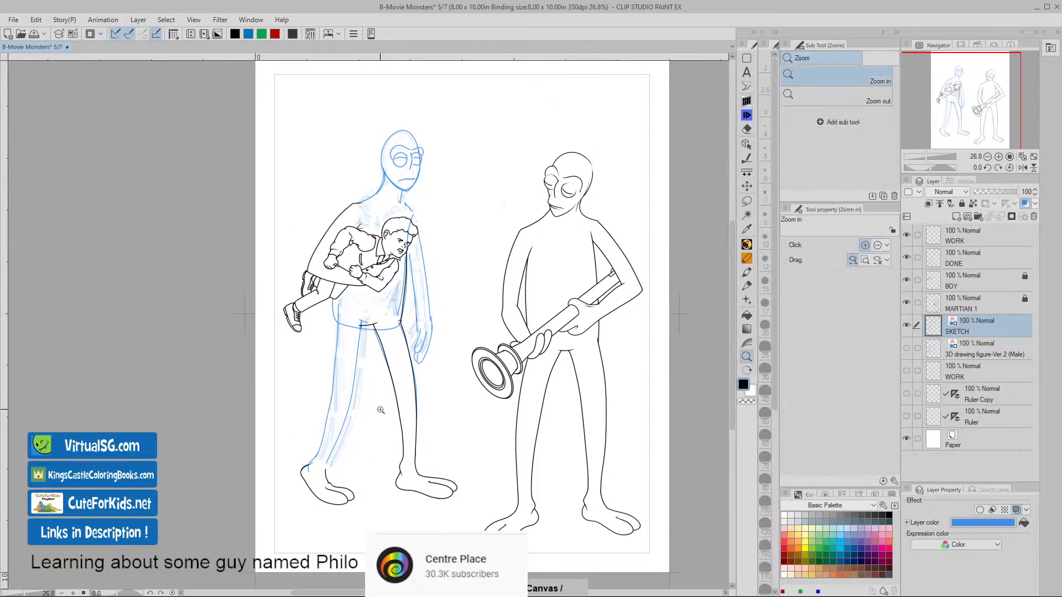
left_click_drag(380, 410, 402, 415)
left_click_drag(485, 421, 511, 385)
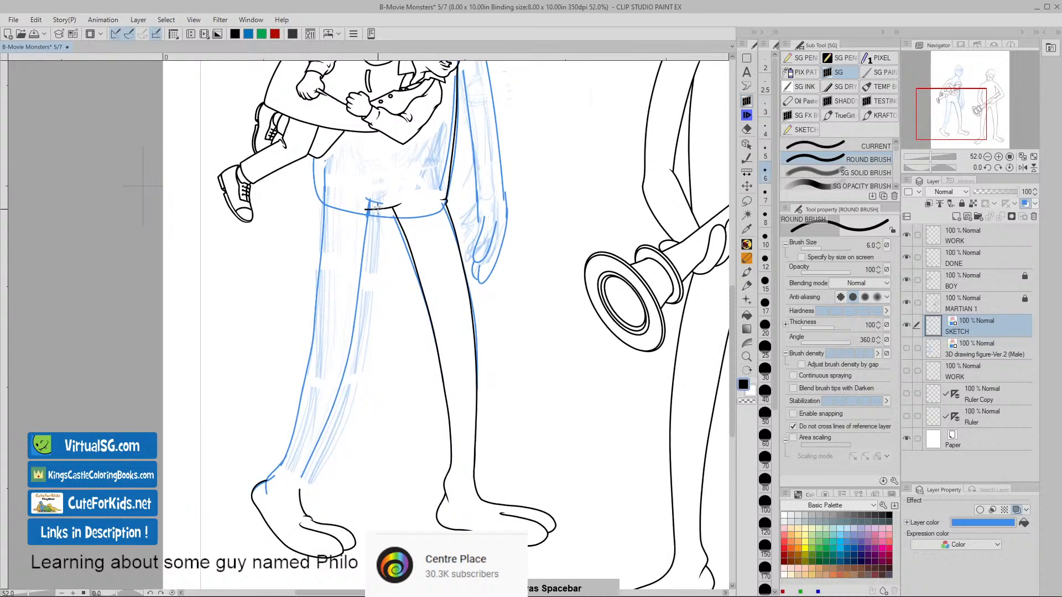
mouse_move(375, 203)
left_mouse_down()
mouse_move(355, 353)
mouse_move(299, 486)
left_mouse_up()
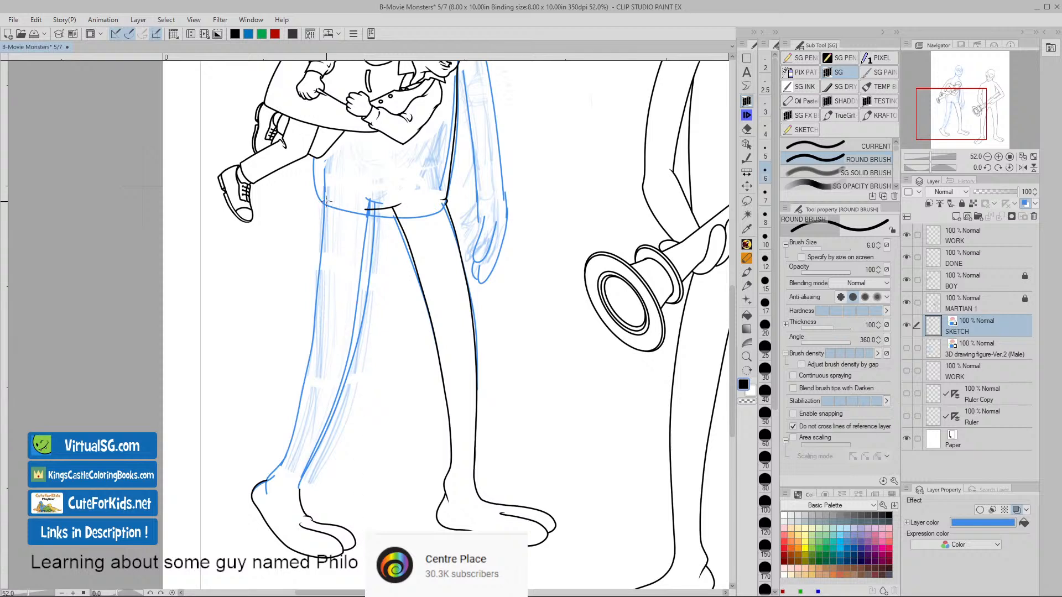
- Sketch a revised rear line for the back leg down to the heel, retrying the stroke, and make the WORK layer active
mouse_move(318, 159)
left_mouse_down()
mouse_move(327, 222)
mouse_move(314, 363)
mouse_move(267, 493)
left_mouse_up()
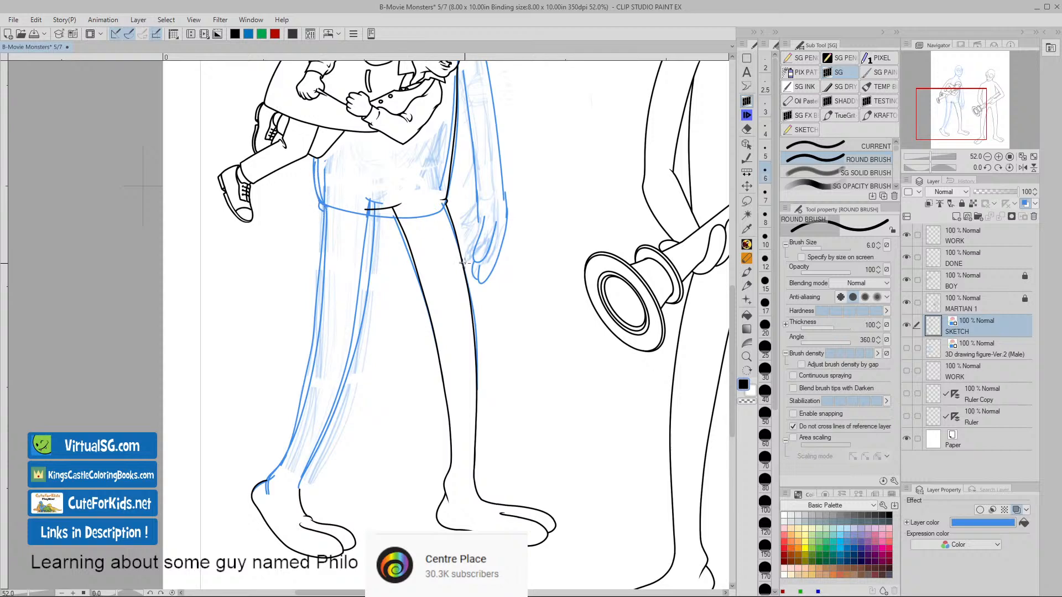
key("ctrl+z")
key("ctrl+z")
mouse_move(315, 327)
left_mouse_down()
mouse_move(298, 425)
mouse_move(279, 459)
left_mouse_up()
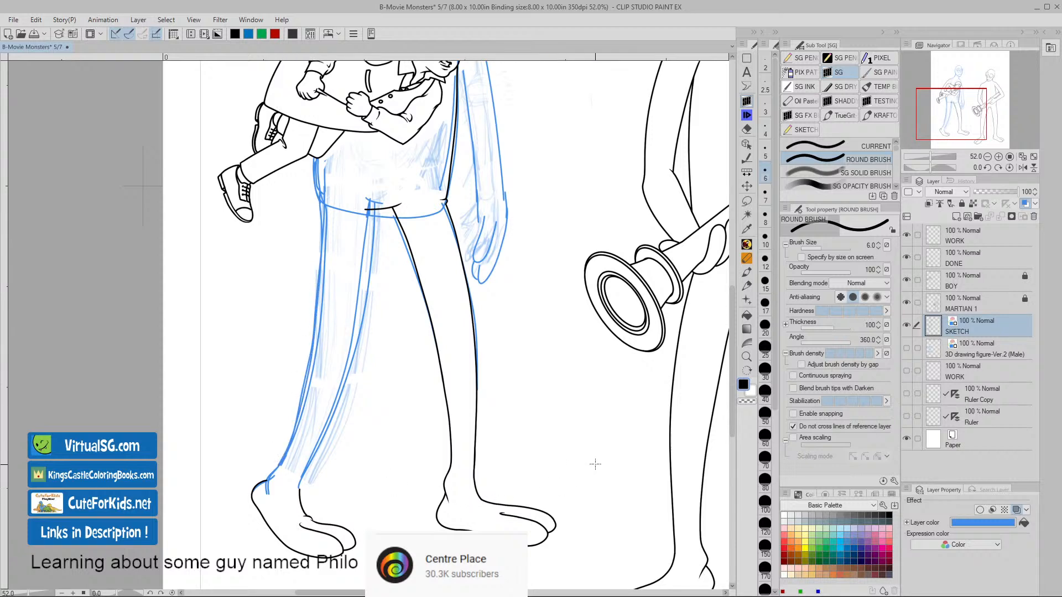
left_click(933, 244)
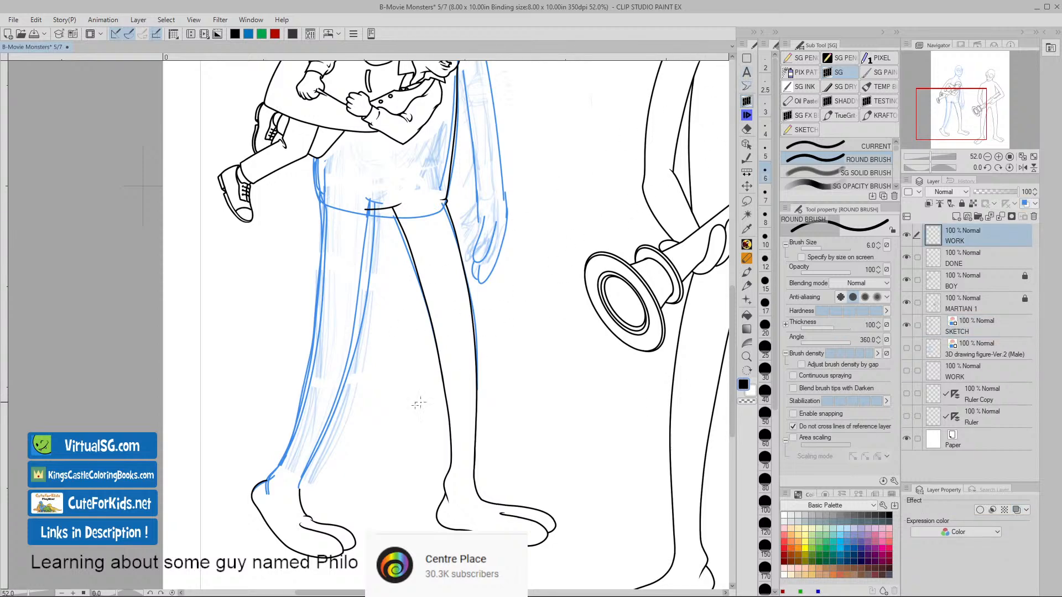
- Try to ink the back leg's front line in black from the hip down to the ankle on the WORK layer
key("ctrl+space")
left_click_drag(390, 399, 406, 402)
left_click_drag(398, 451, 443, 340)
left_click_drag(387, 381, 406, 418)
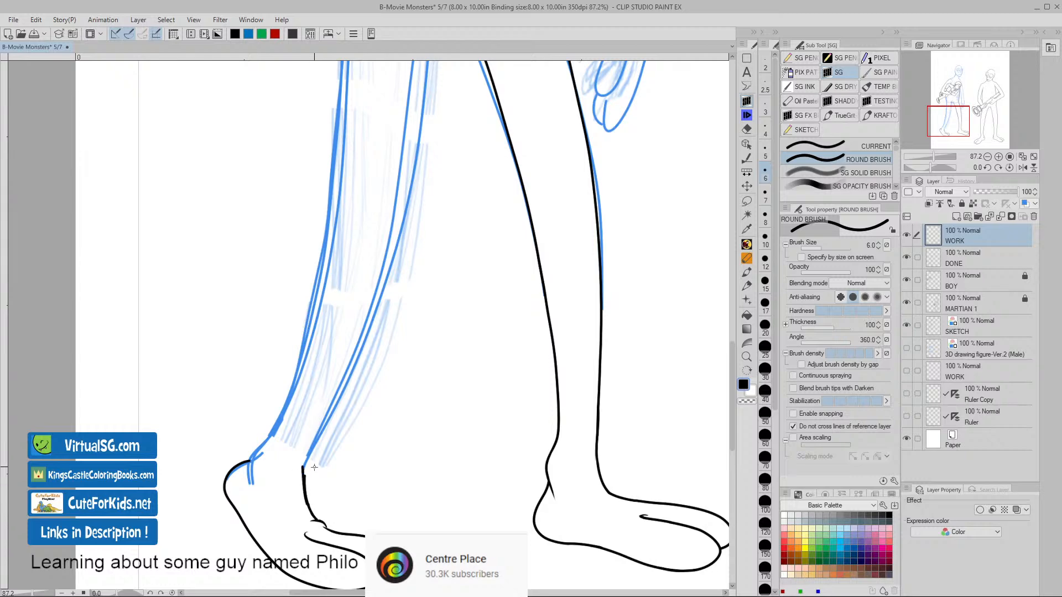
key("ctrl+z")
key("slash")
left_click_drag(460, 372, 443, 375)
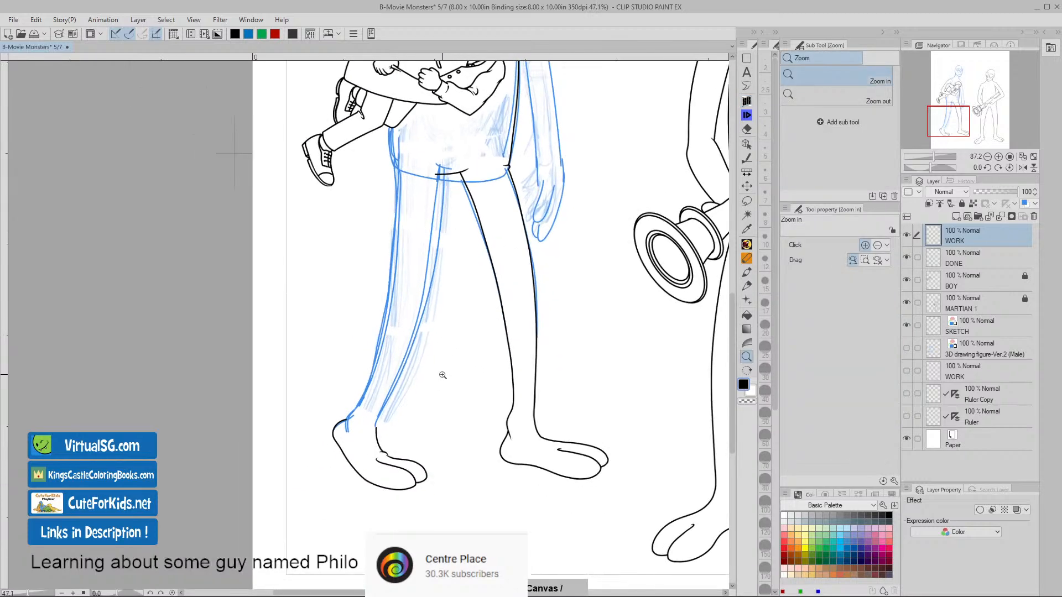
key("b")
left_click_drag(443, 171, 431, 272)
left_click_drag(423, 317, 383, 407)
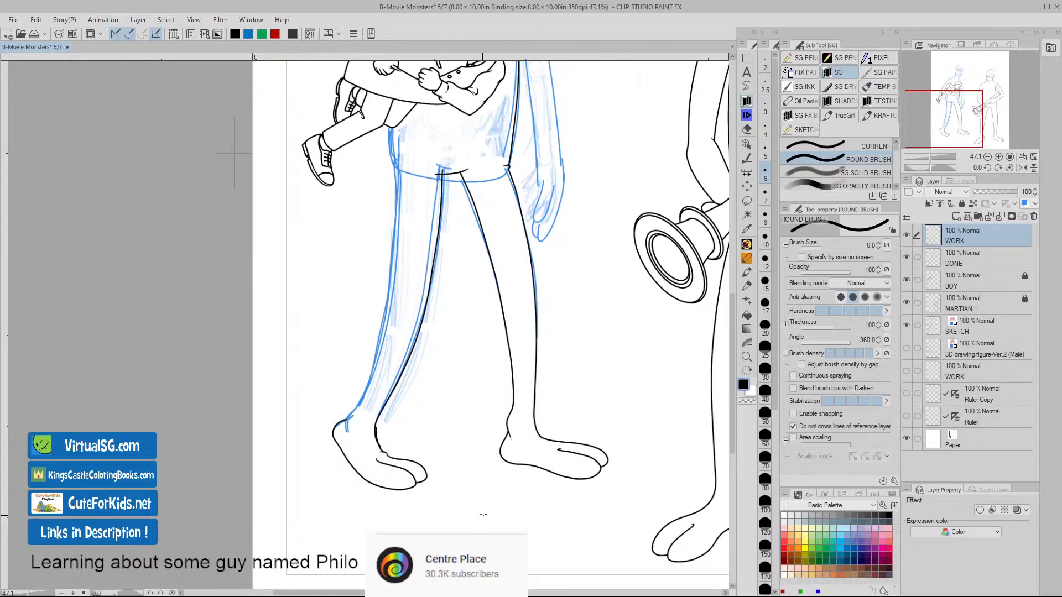
key("ctrl+space")
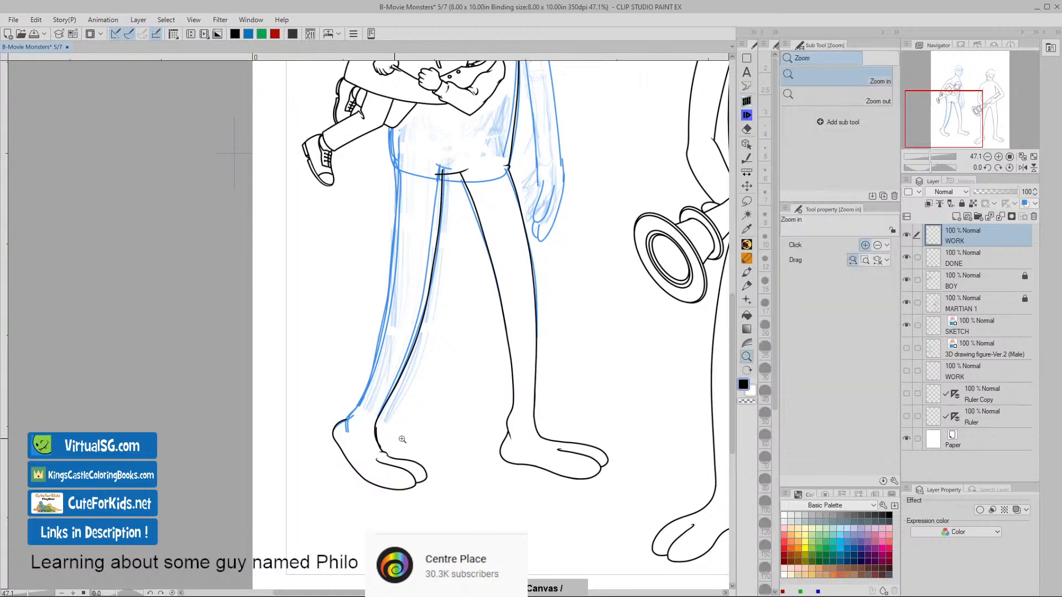
left_click_drag(402, 441, 439, 448)
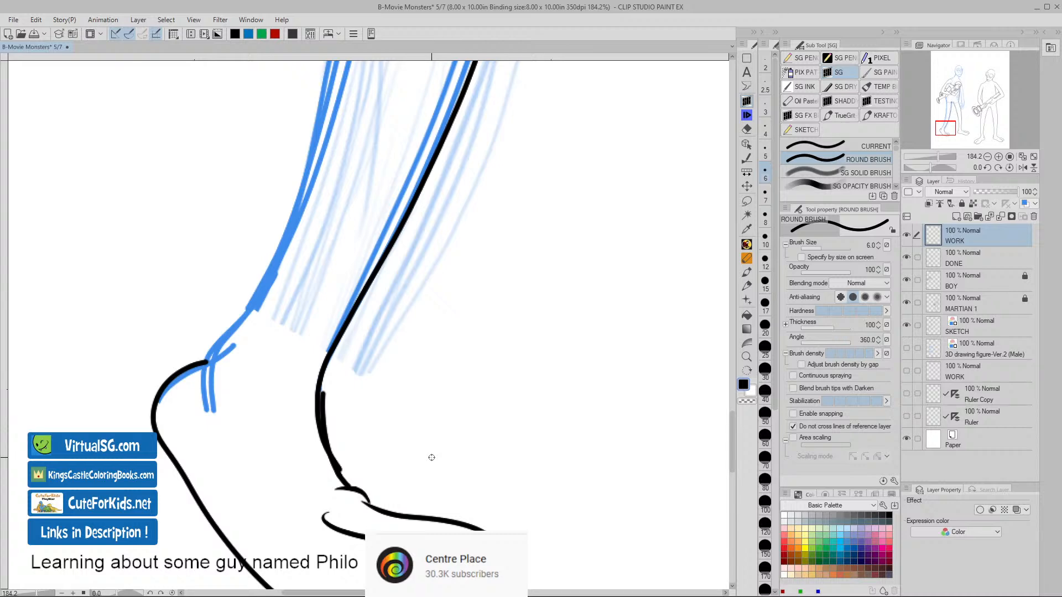
key("ctrl+z")
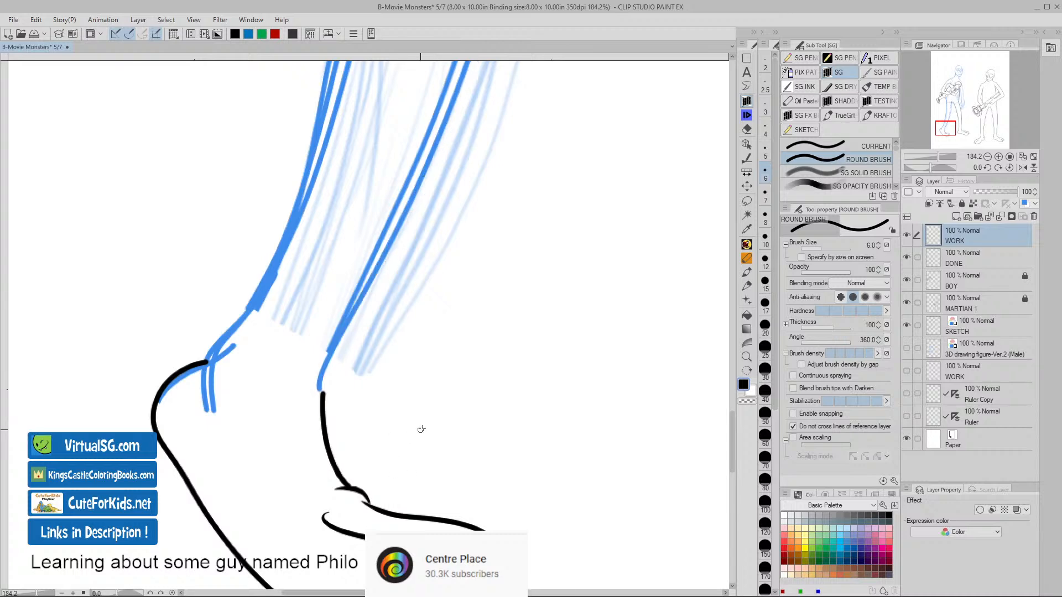
- Ink the back leg's front line in black from the ankle up to the hip on the WORK layer, retrying the first stroke
key("ctrl+space")
left_click_drag(509, 426, 481, 421)
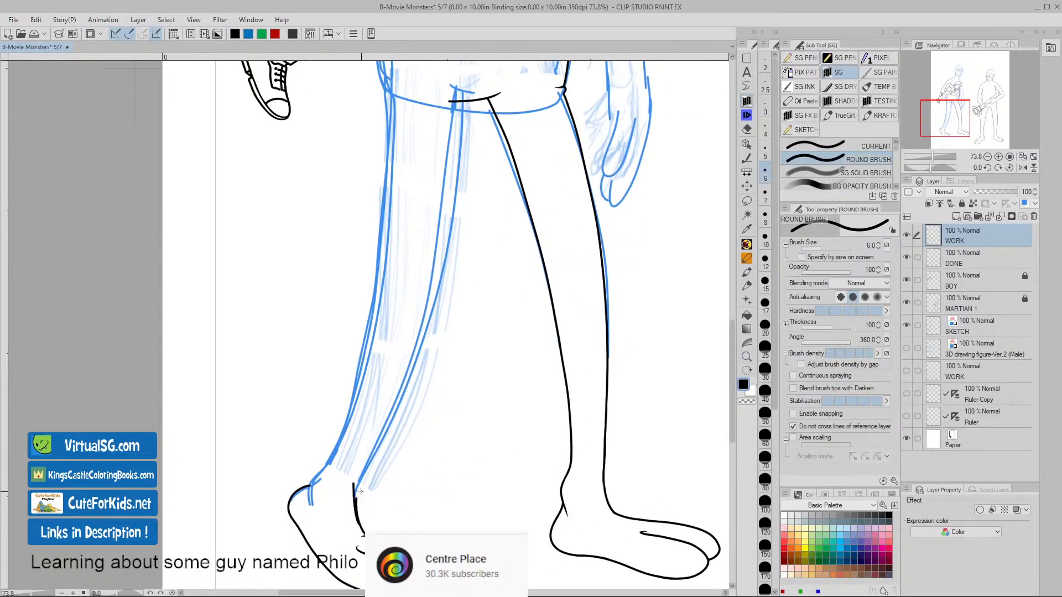
key("ctrl+z")
left_click_drag(384, 419, 432, 306)
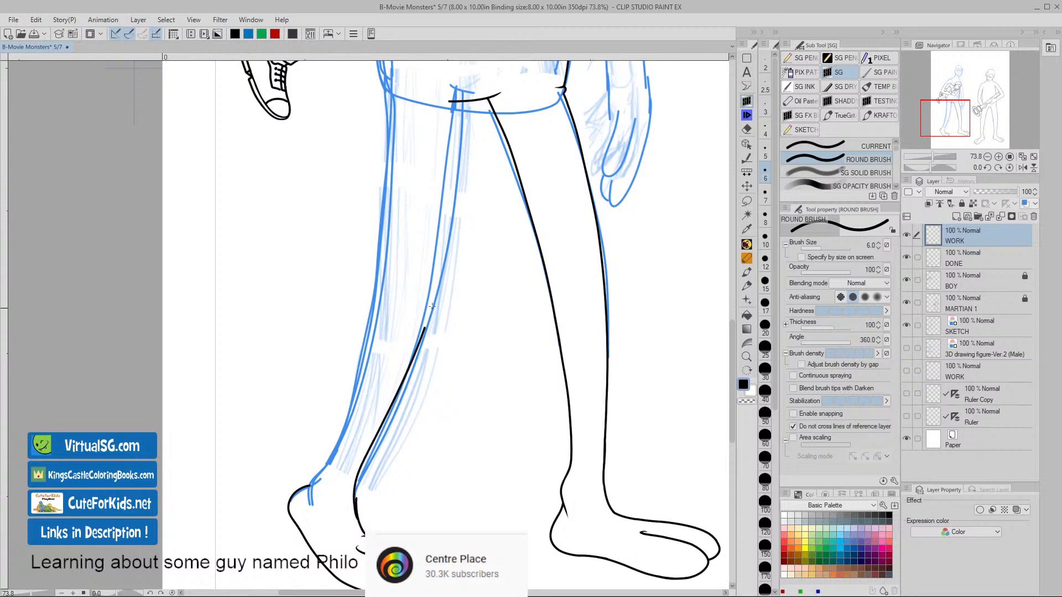
left_click_drag(445, 257, 456, 87)
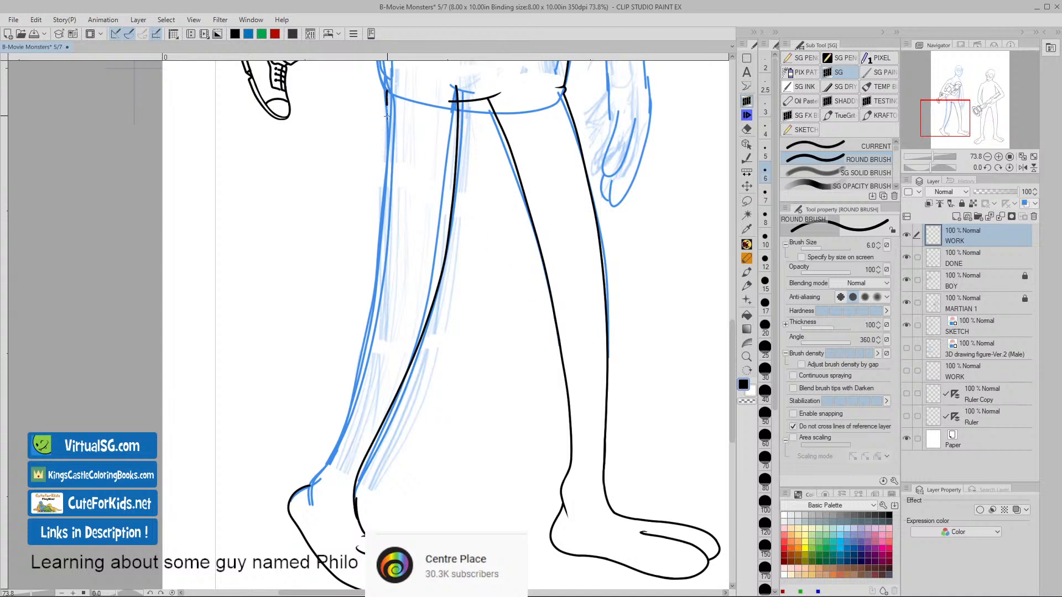
- Ink the back leg's rear line in black from the hip down into the heel, redrawing the first attempt
left_click_drag(389, 169, 381, 286)
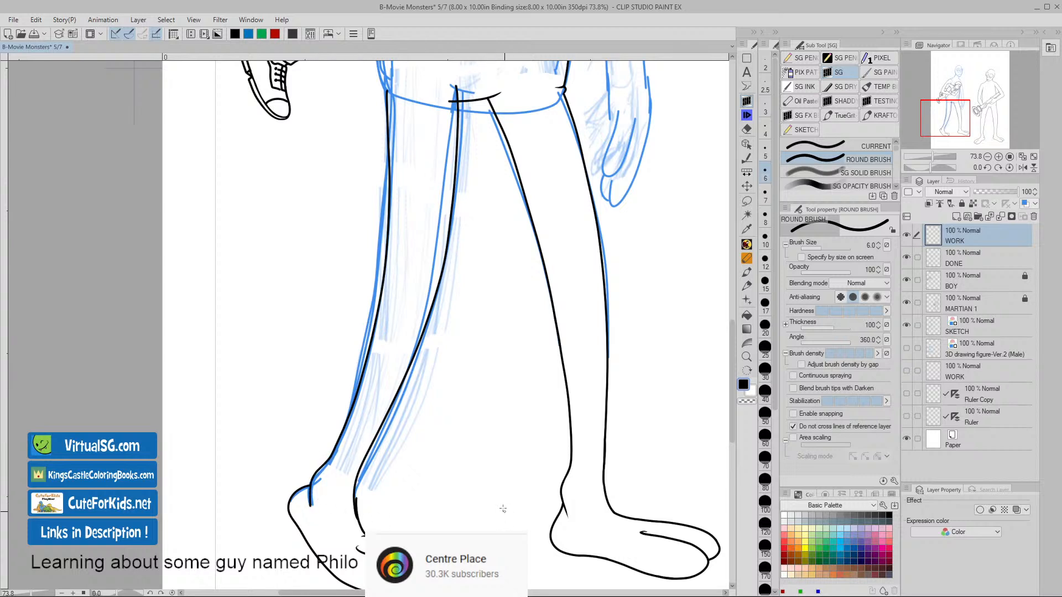
key("ctrl+z")
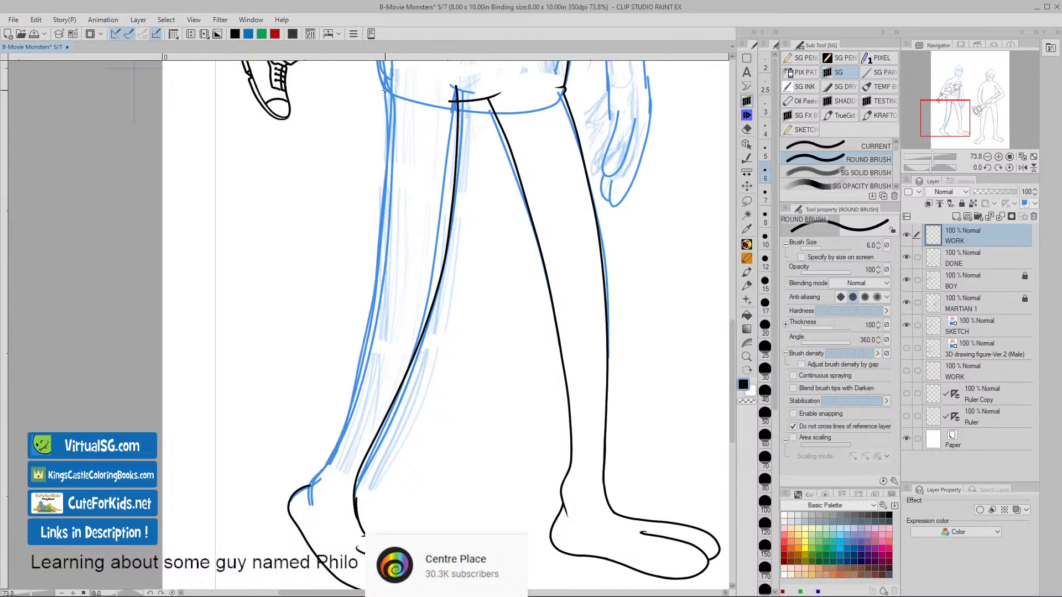
mouse_move(390, 148)
left_mouse_down()
mouse_move(383, 281)
mouse_move(358, 391)
left_mouse_up()
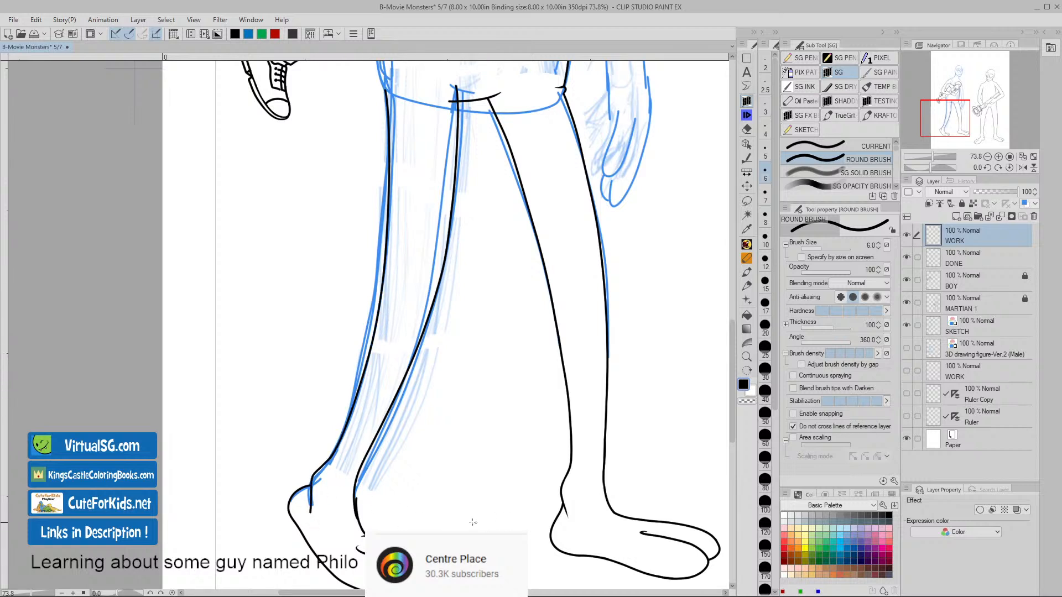
- Erase the rear leg line's tail extending below the heel junction on the WORK layer using transparent color
key("ctrl+space")
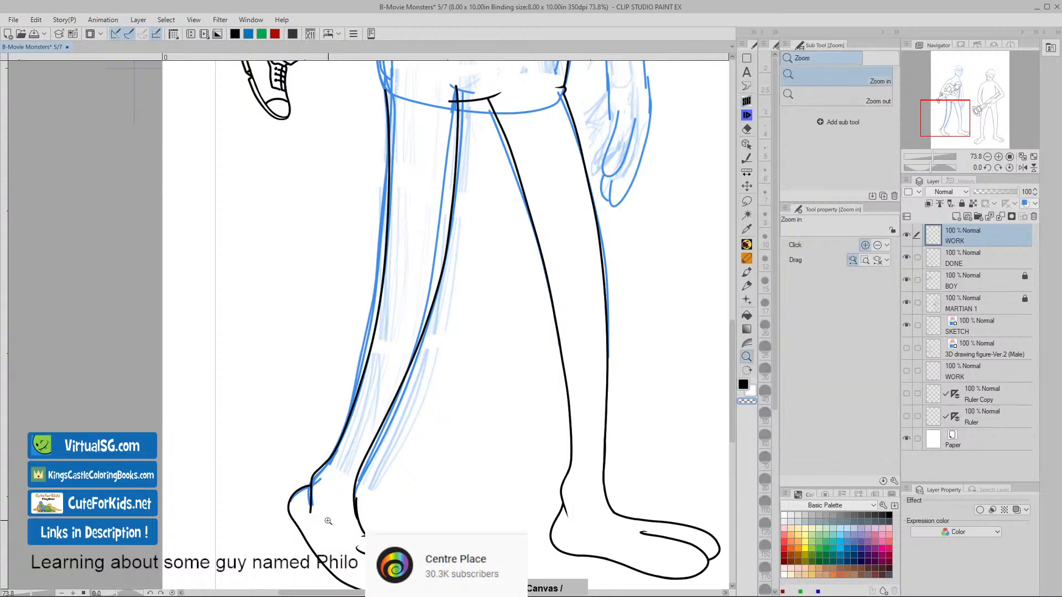
mouse_move(326, 520)
left_mouse_down()
mouse_move(360, 523)
mouse_move(396, 432)
left_mouse_up()
key("space")
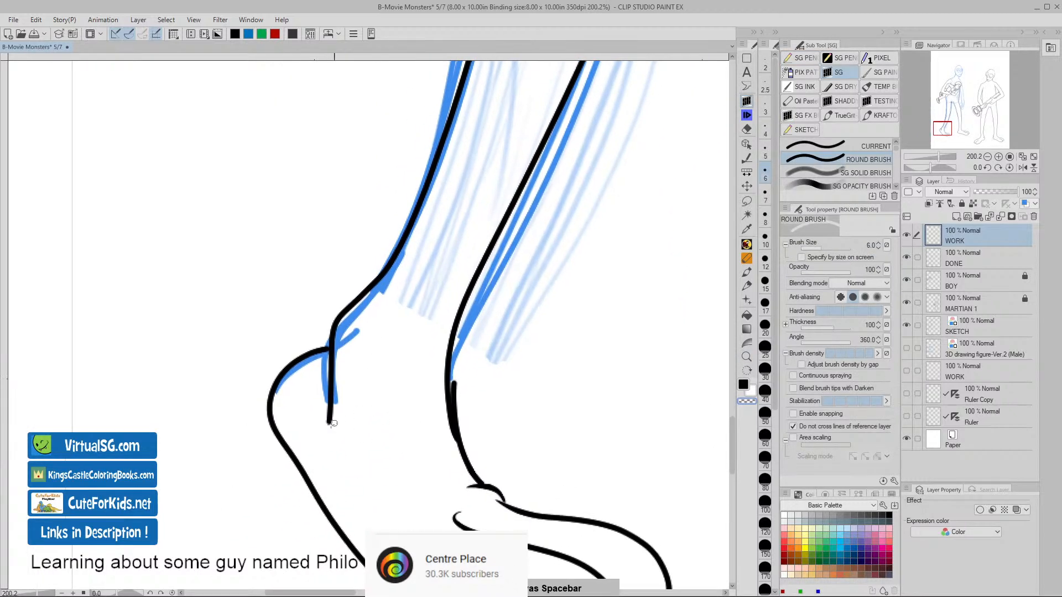
left_click_drag(321, 394, 334, 362)
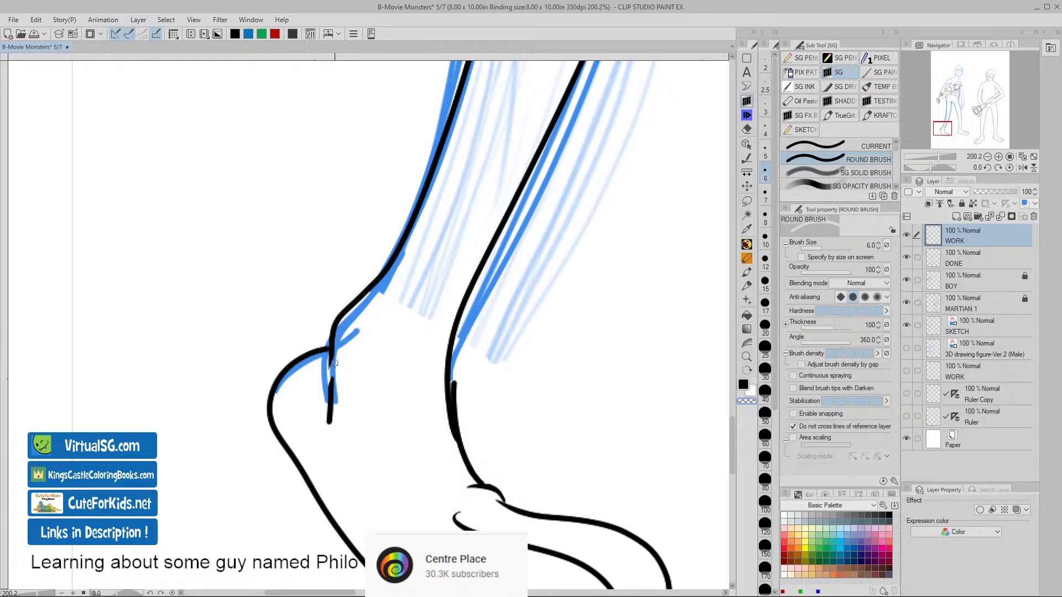
mouse_move(331, 384)
left_mouse_down()
mouse_move(328, 423)
mouse_move(329, 412)
left_mouse_up()
- Erase the old front ankle line overlapping the new leg line on the DONE layer using transparent color
left_click(931, 260)
mouse_move(459, 370)
left_mouse_down()
mouse_move(456, 407)
mouse_move(475, 465)
left_mouse_up()
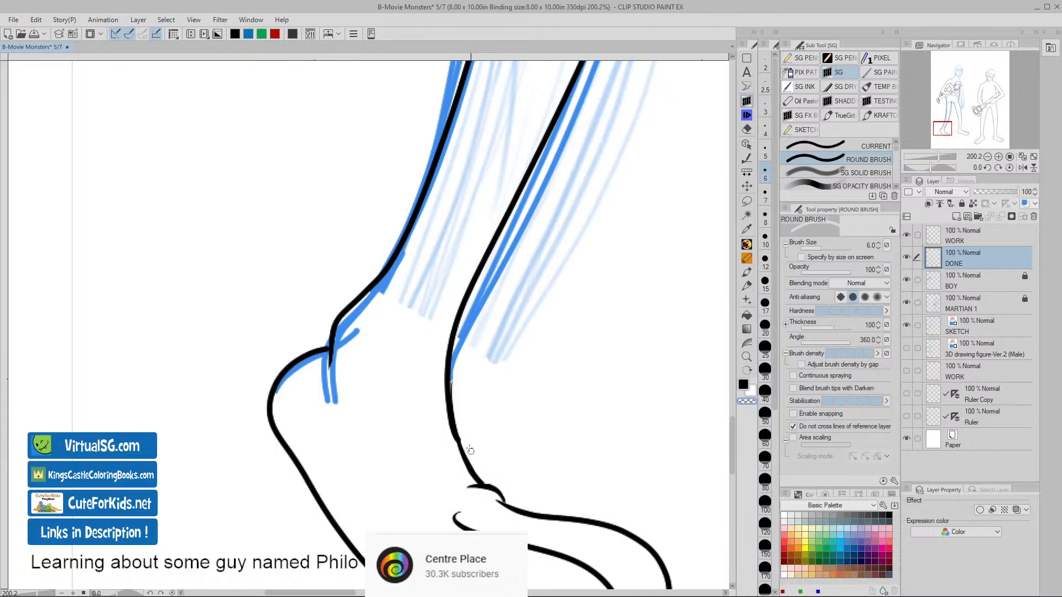
left_click_drag(452, 383, 465, 446)
- Erase the leftover front ankle segment above the instep bump of the back foot on the DONE layer using transparent color
left_click(933, 240)
key("space")
left_click_drag(596, 448, 560, 441)
left_click_drag(658, 471, 488, 474)
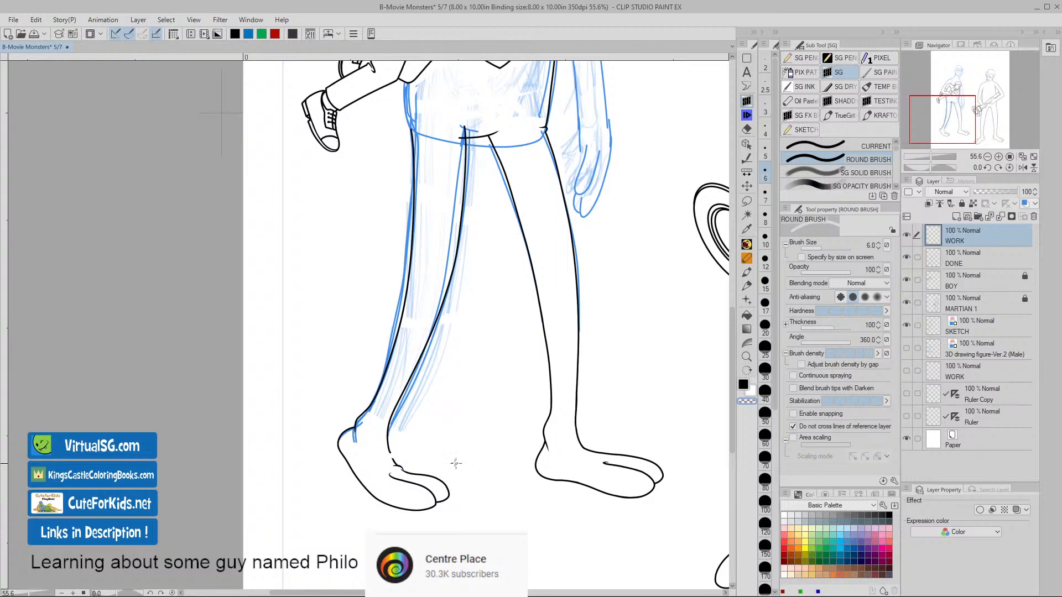
key("ctrl+space")
left_click_drag(438, 455, 484, 456)
key("space")
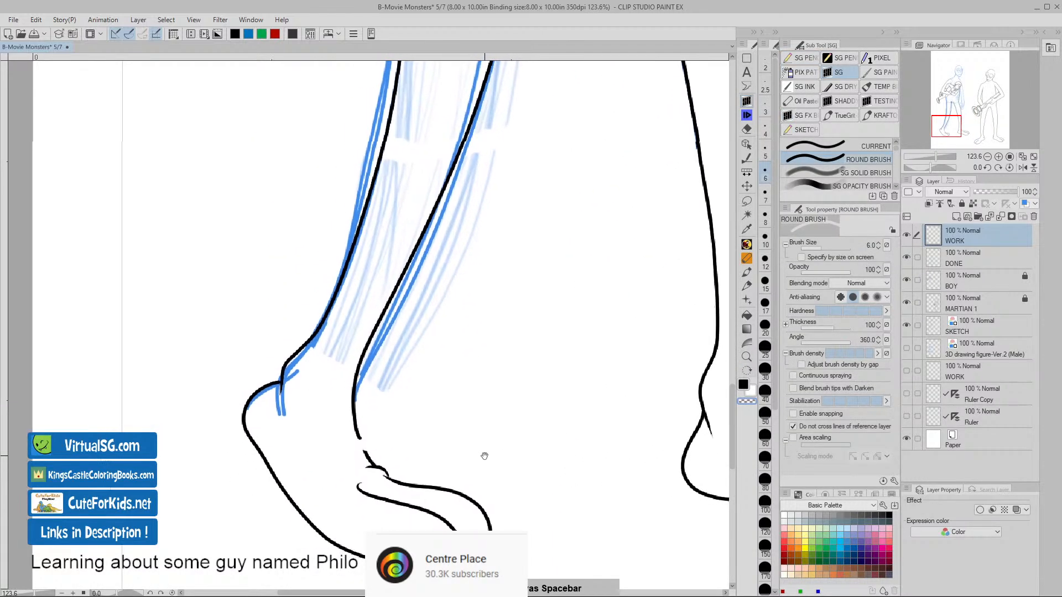
key("space")
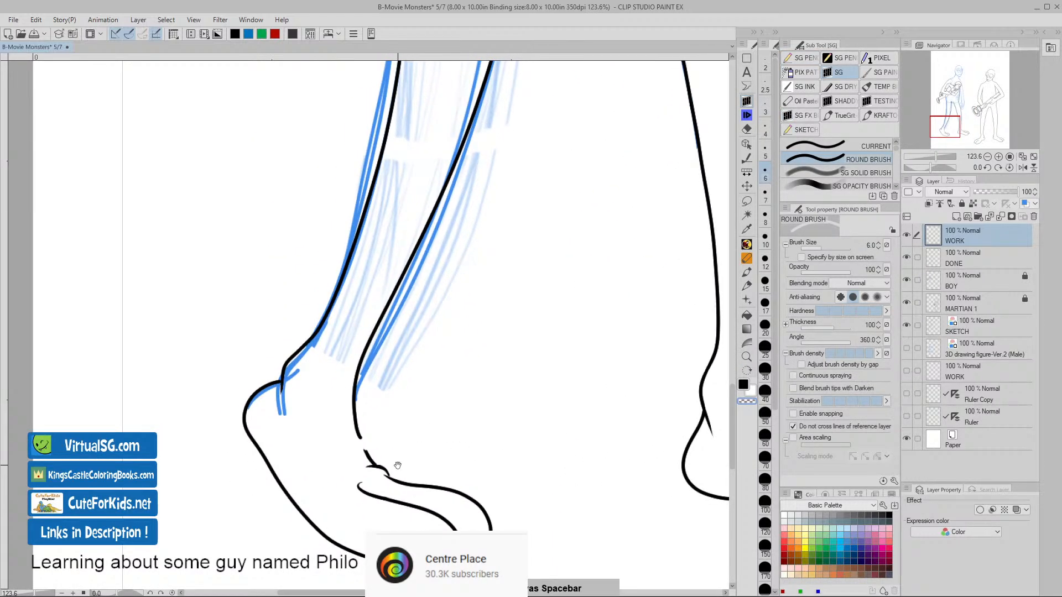
left_click_drag(397, 465, 455, 419)
key("ctrl+space")
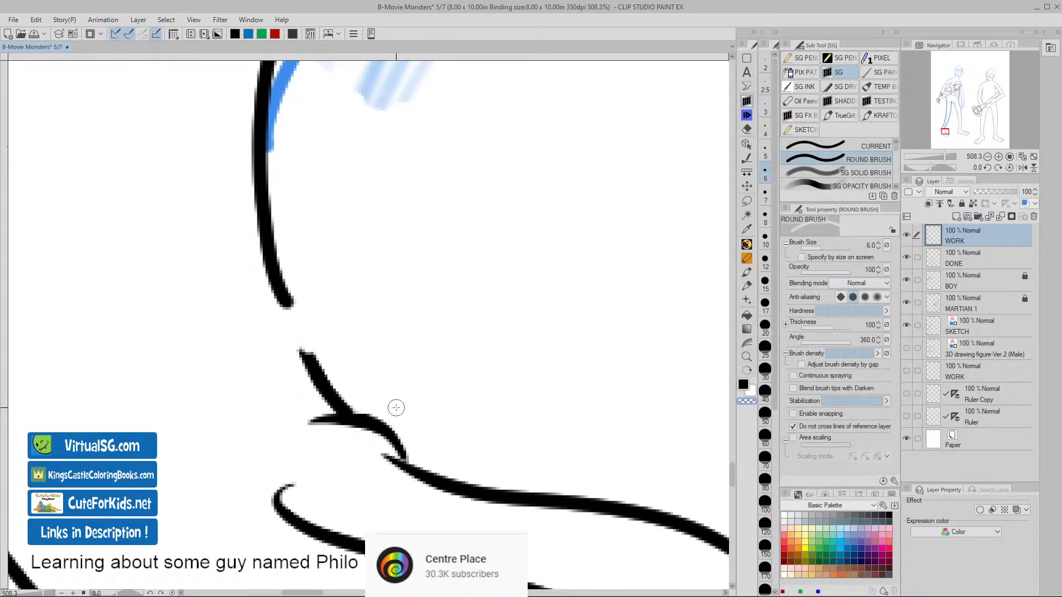
left_click(937, 260)
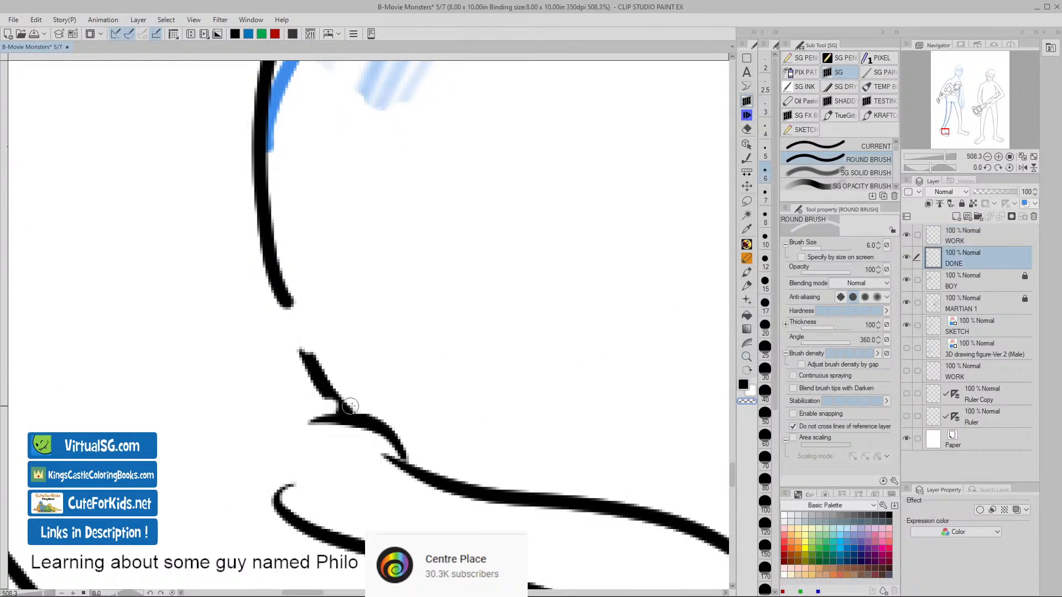
key("ctrl+z")
mouse_move(326, 396)
left_mouse_down()
mouse_move(290, 398)
mouse_move(362, 381)
mouse_move(286, 388)
mouse_move(349, 375)
mouse_move(293, 374)
mouse_move(332, 367)
mouse_move(305, 351)
left_mouse_up()
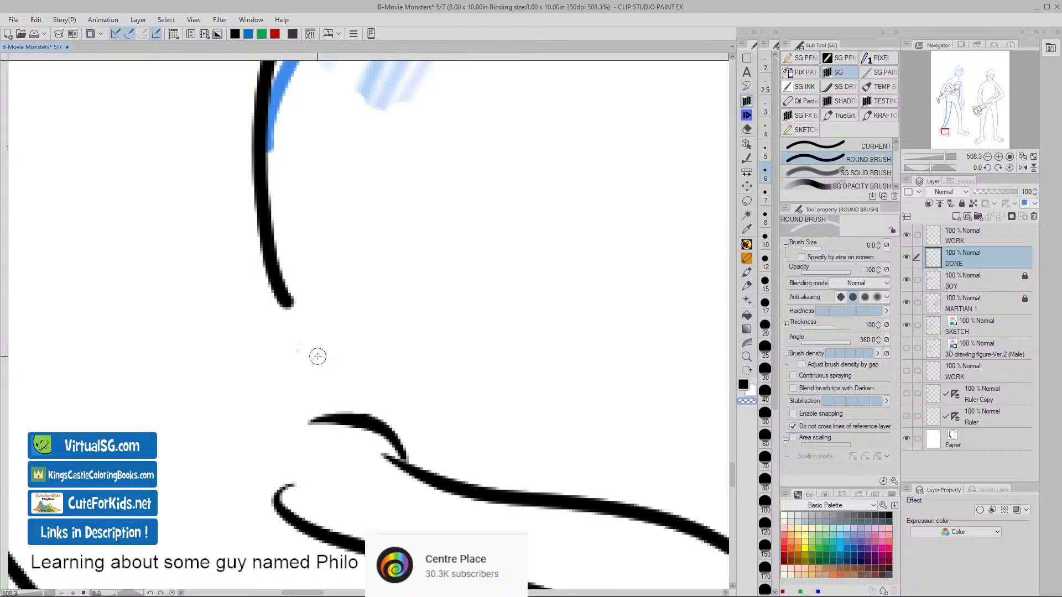
- Try inking a new black lower front line for the back leg from mid-calf to the instep on the WORK layer
key("slash")
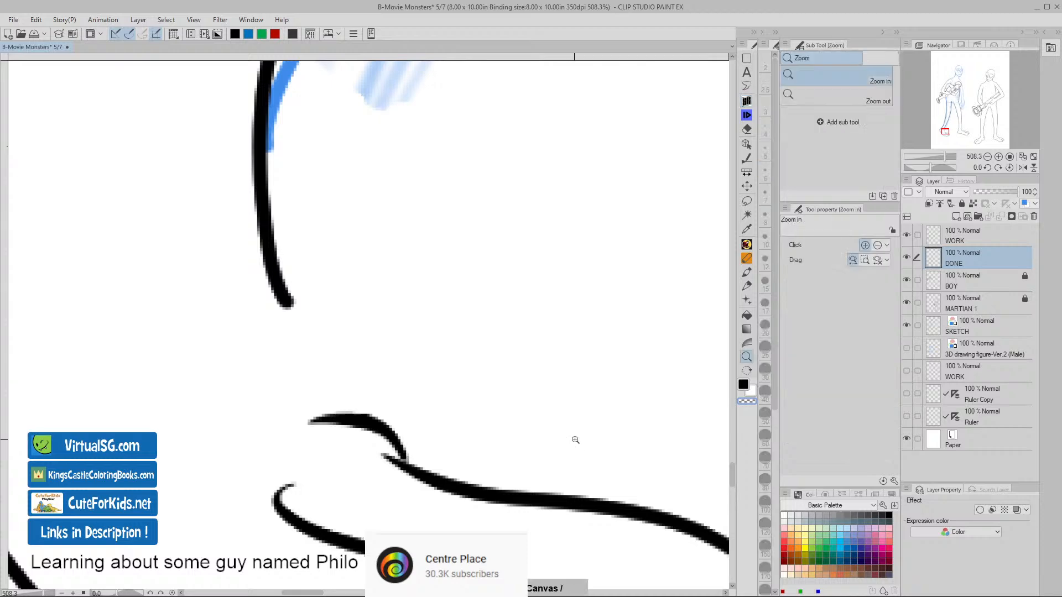
left_click_drag(575, 440, 510, 424)
key("space")
left_click_drag(620, 415, 477, 460)
left_click(934, 238)
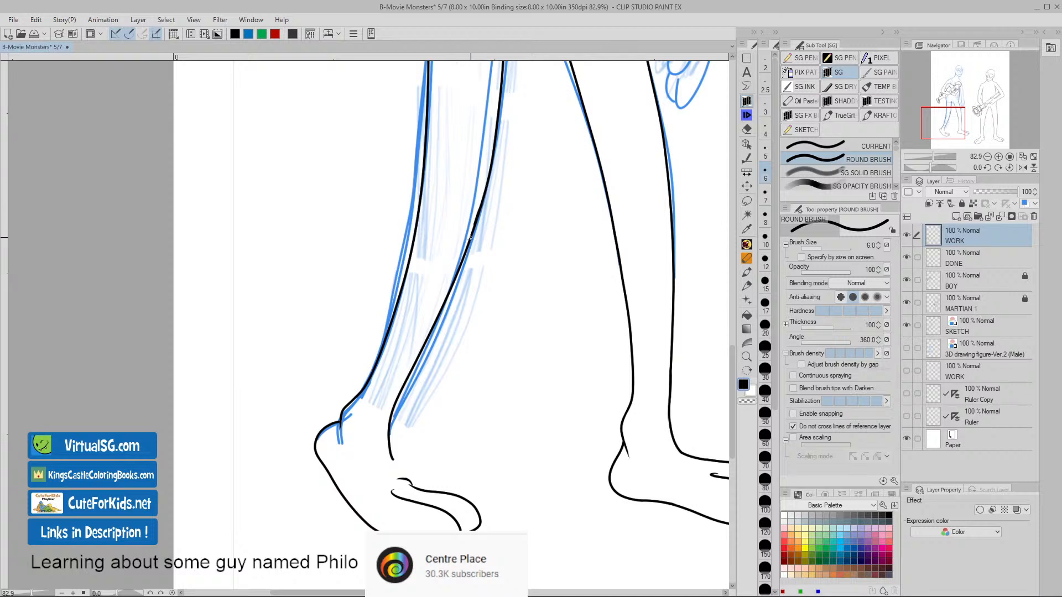
left_click_drag(481, 201, 409, 390)
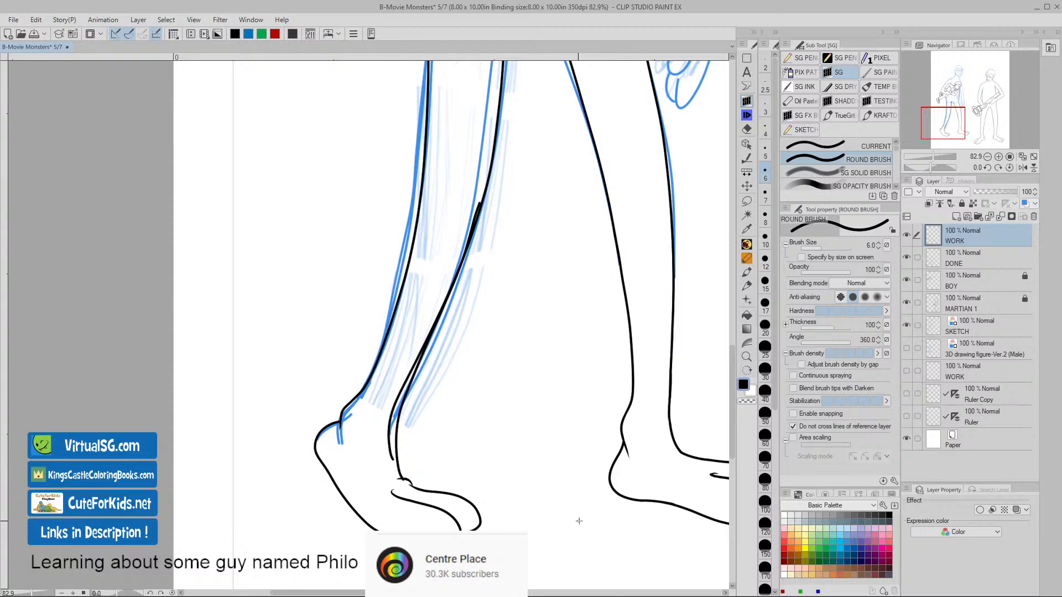
left_click_drag(585, 522, 558, 519)
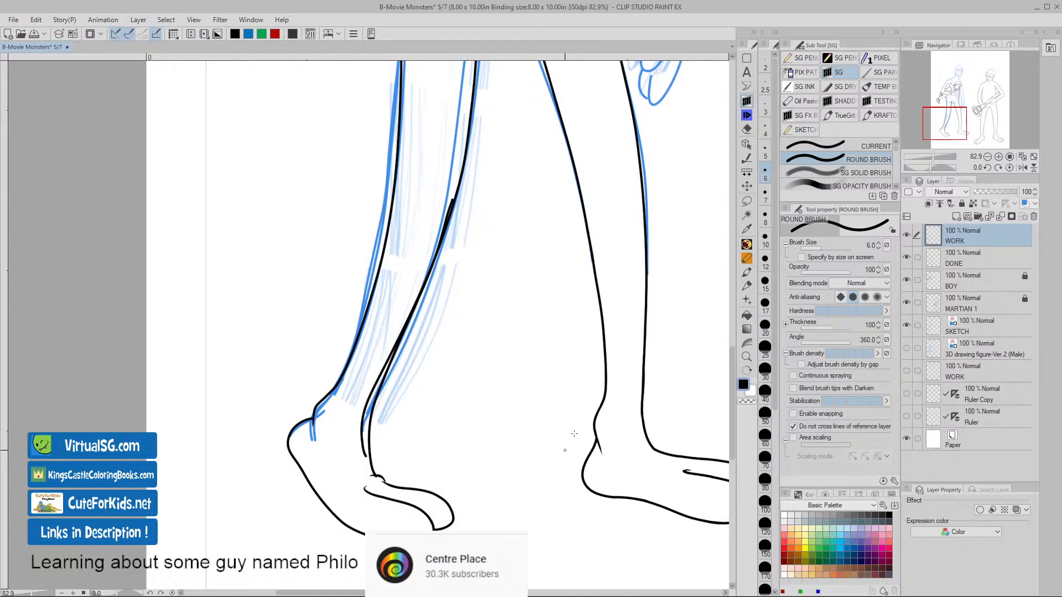
- Lasso and delete the overlap at the new front line's upper end, then undo the deletion and the line itself
left_click(746, 130)
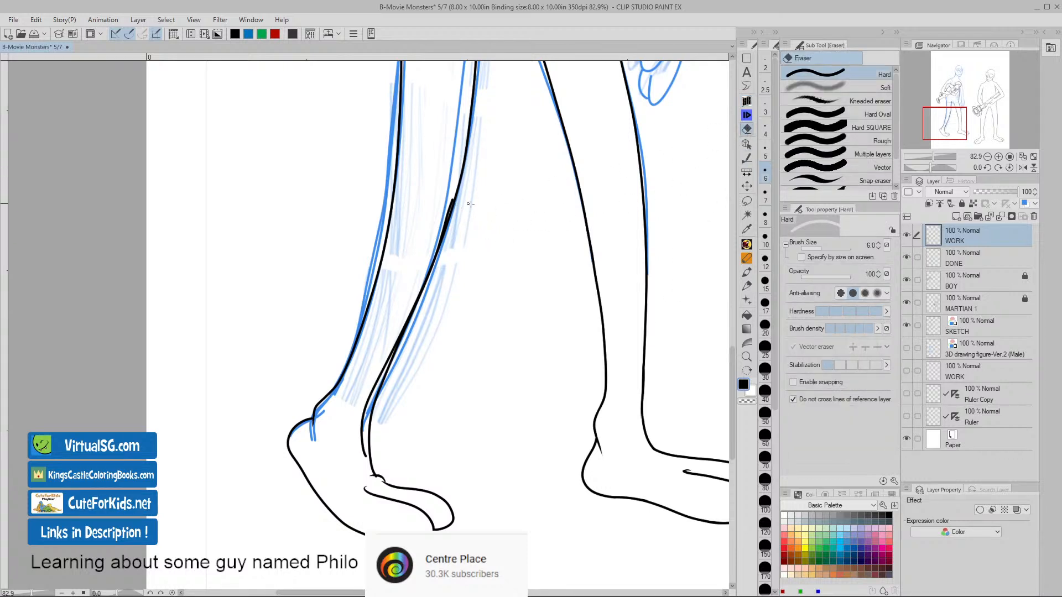
key("m")
mouse_move(458, 184)
left_mouse_down()
mouse_move(434, 251)
mouse_move(457, 185)
left_mouse_up()
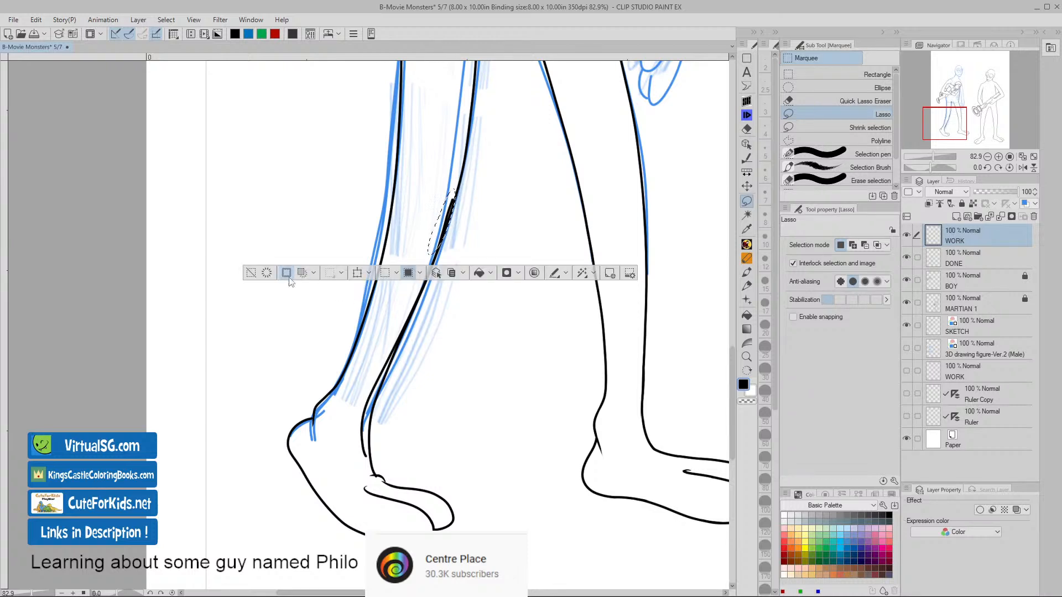
key("Delete")
left_click(251, 273)
key("ctrl+z")
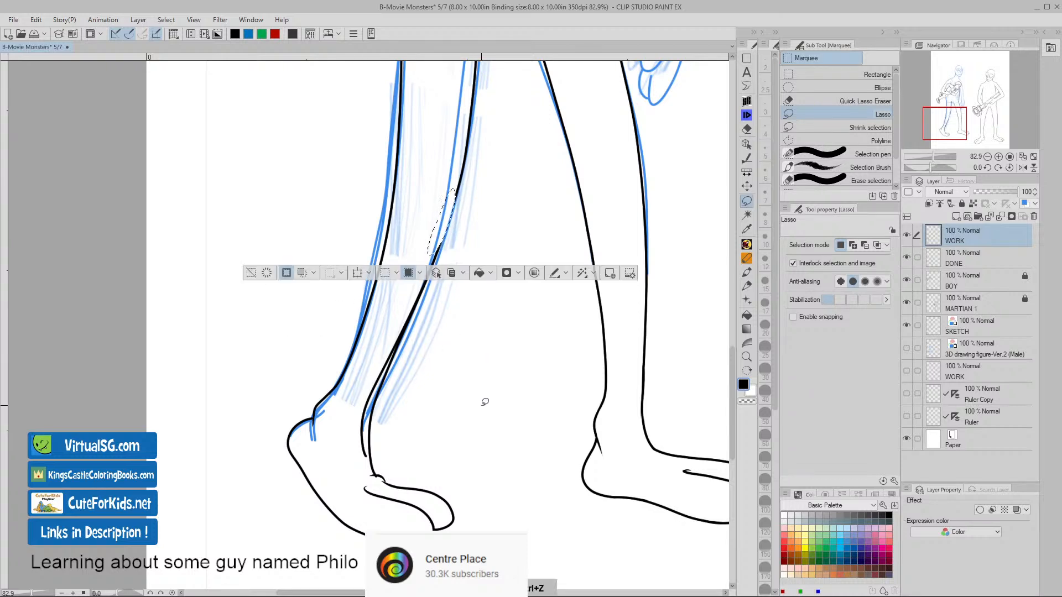
key("ctrl+z")
key("ctrl+z")
key("ctrl+z")
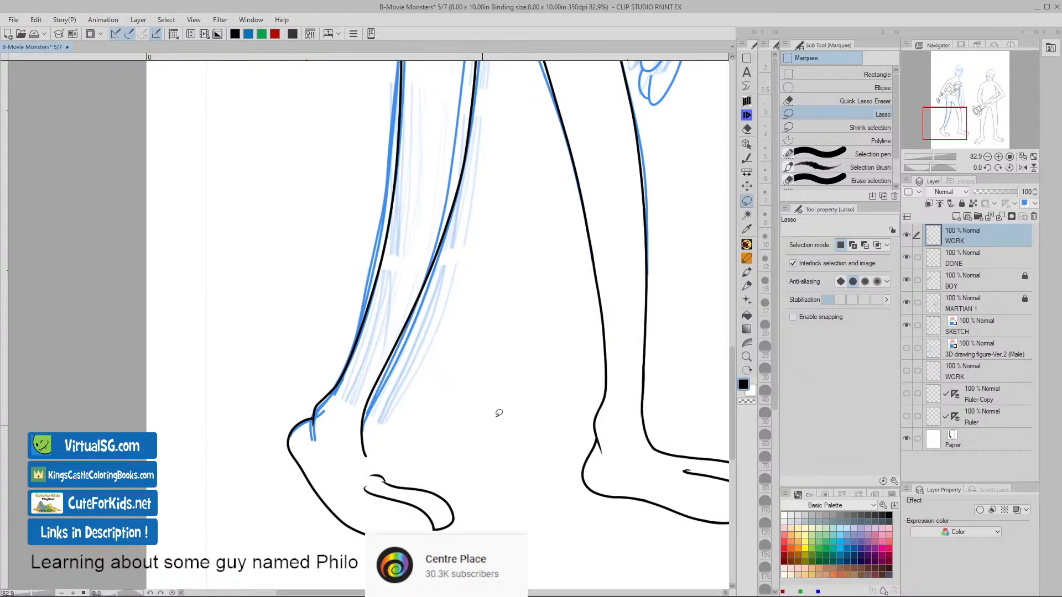
- Examine the back leg's overall shape and the gap between its front line and the instep
left_click_drag(493, 450, 470, 449, "ctrl")
left_click_drag(539, 506, 508, 506)
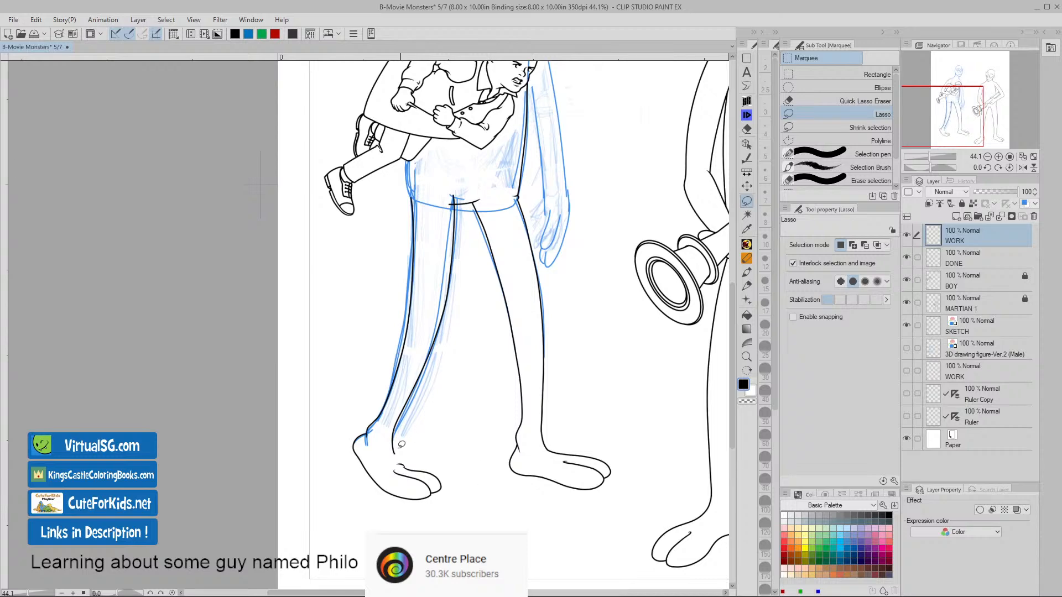
key("slash")
left_click_drag(383, 444, 435, 445)
key("slash")
left_click_drag(566, 406, 519, 410)
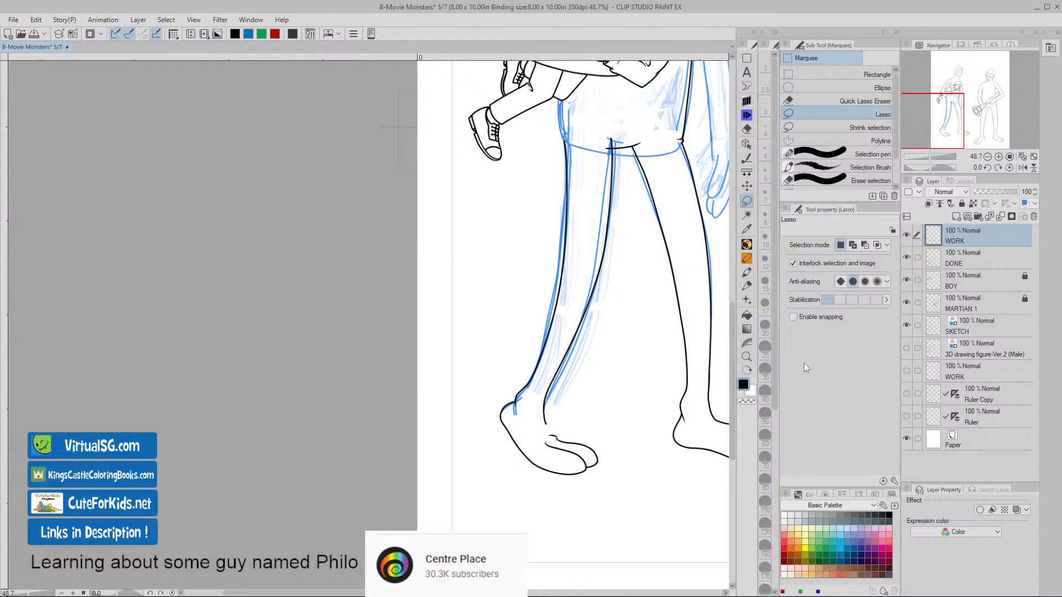
key("slash")
left_click_drag(537, 419, 579, 422)
key("space")
left_click_drag(637, 400, 535, 422)
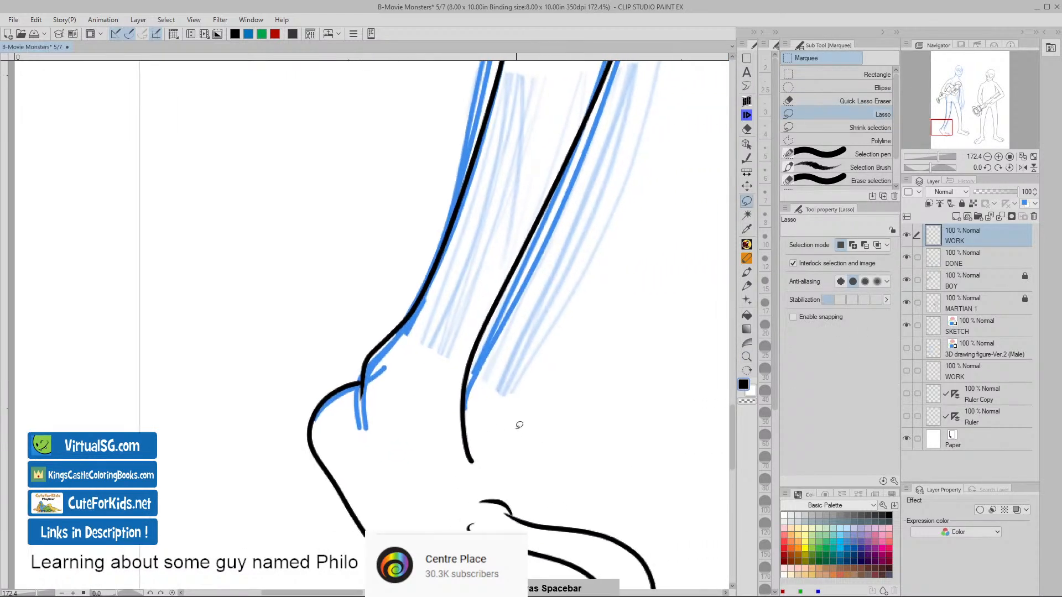
- Ink a black curve blending the back leg's rear line into the top of the heel on the WORK layer, retrying the stroke
key("space")
mouse_move(433, 425)
left_mouse_down()
mouse_move(471, 387)
mouse_move(429, 370)
mouse_move(443, 375)
mouse_move(433, 419)
mouse_move(509, 462)
mouse_move(527, 454)
left_mouse_up()
key("slash")
key("space")
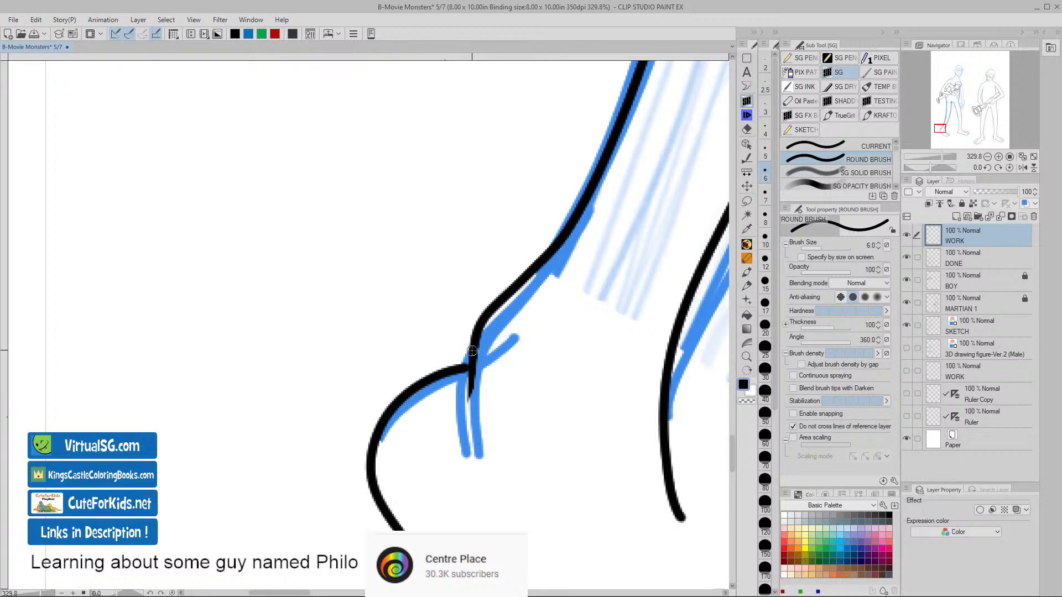
left_click_drag(471, 353, 398, 394)
key("ctrl+z")
mouse_move(474, 345)
left_mouse_down()
mouse_move(408, 388)
mouse_move(385, 420)
left_mouse_up()
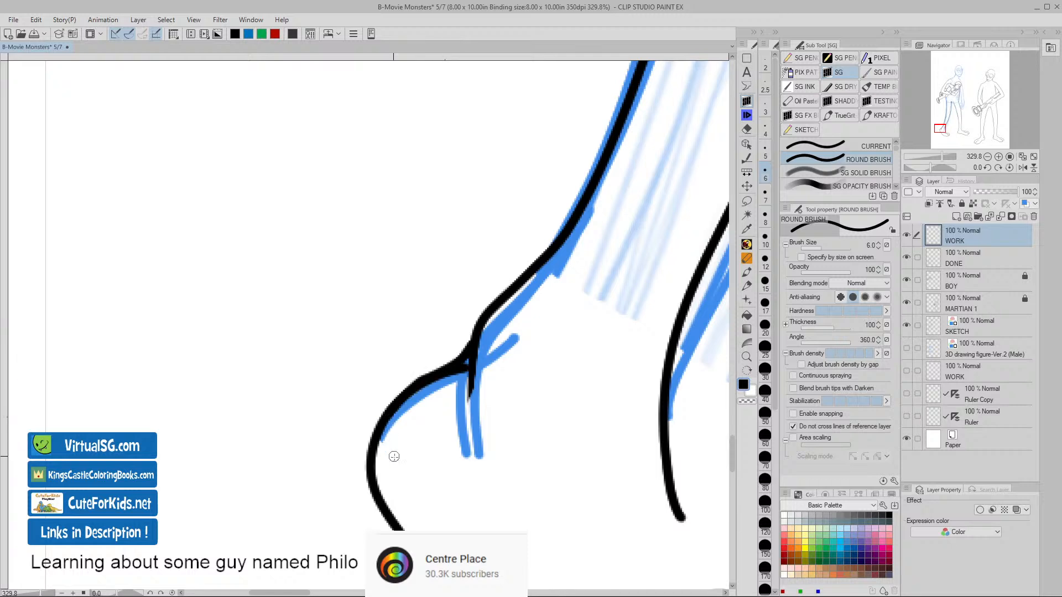
key("ctrl+z")
left_click_drag(471, 352, 405, 396)
- Erase the old heel line overlapping the new heel curve on the DONE layer using transparent color
key("v")
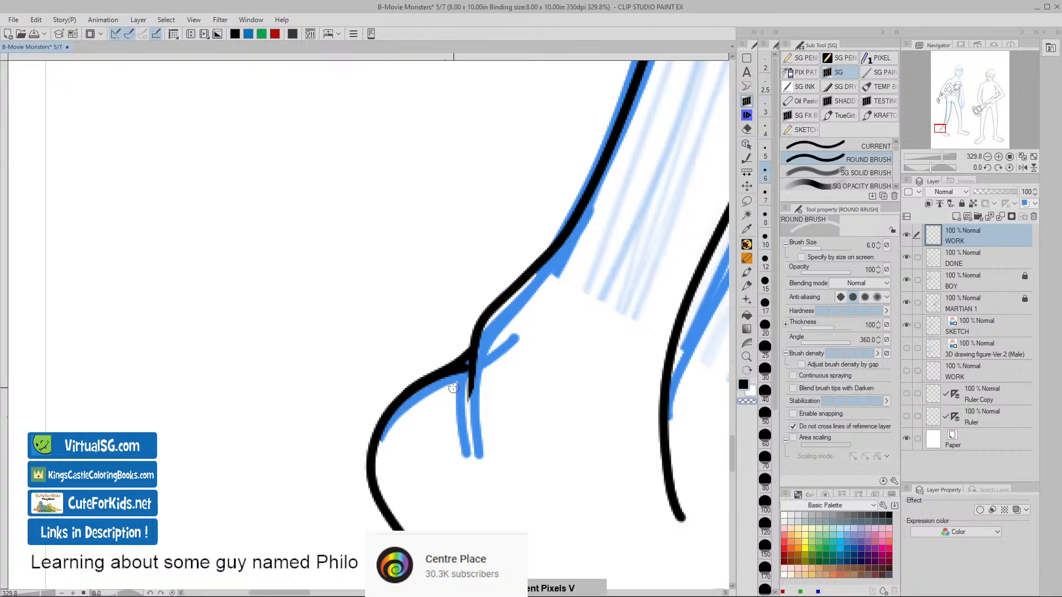
key("alt+bracketleft")
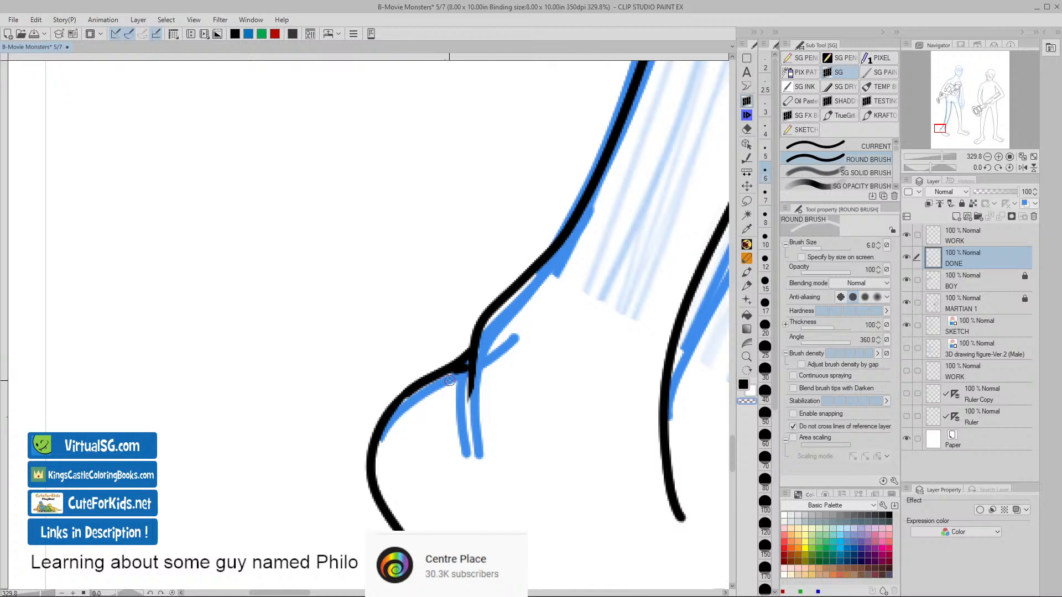
key("ctrl+z")
- Ink a short black crease running down from the heel junction on the WORK layer, redrawing the first attempt
key("alt+]")
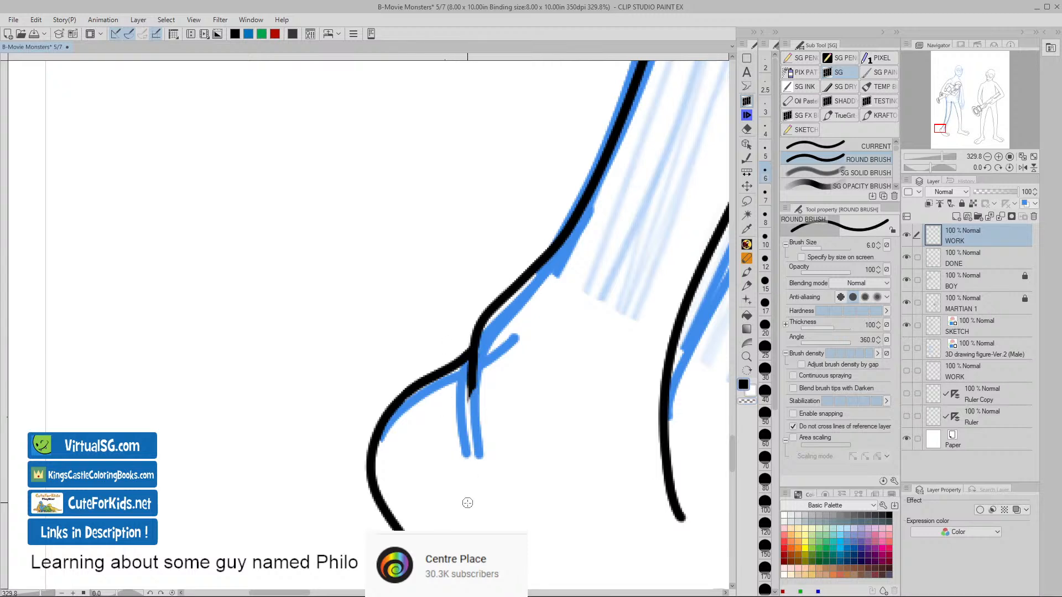
left_click_drag(473, 340, 469, 405)
key("ctrl+z")
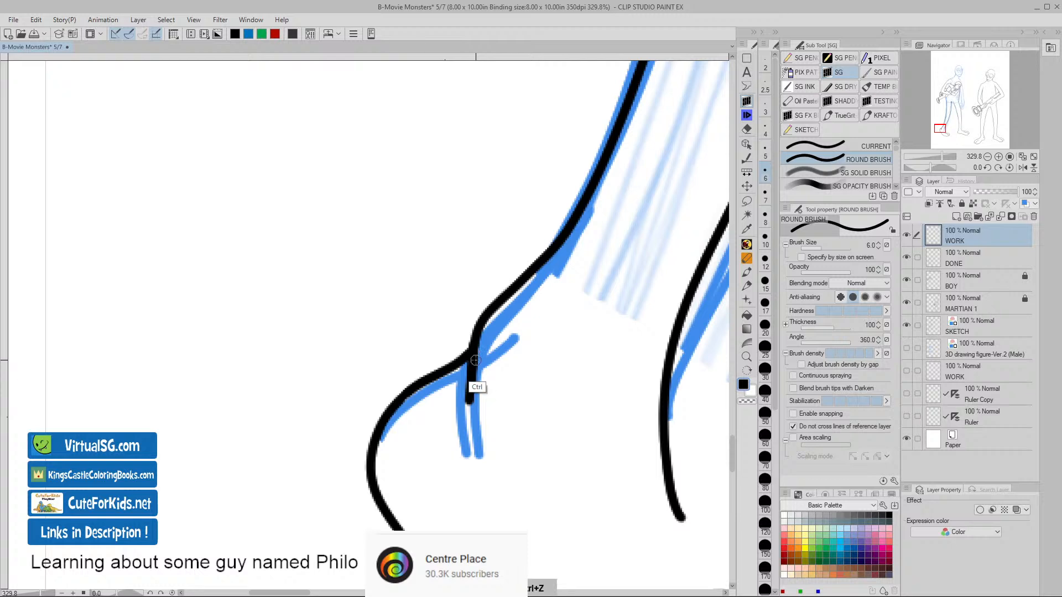
left_click_drag(473, 353, 471, 404)
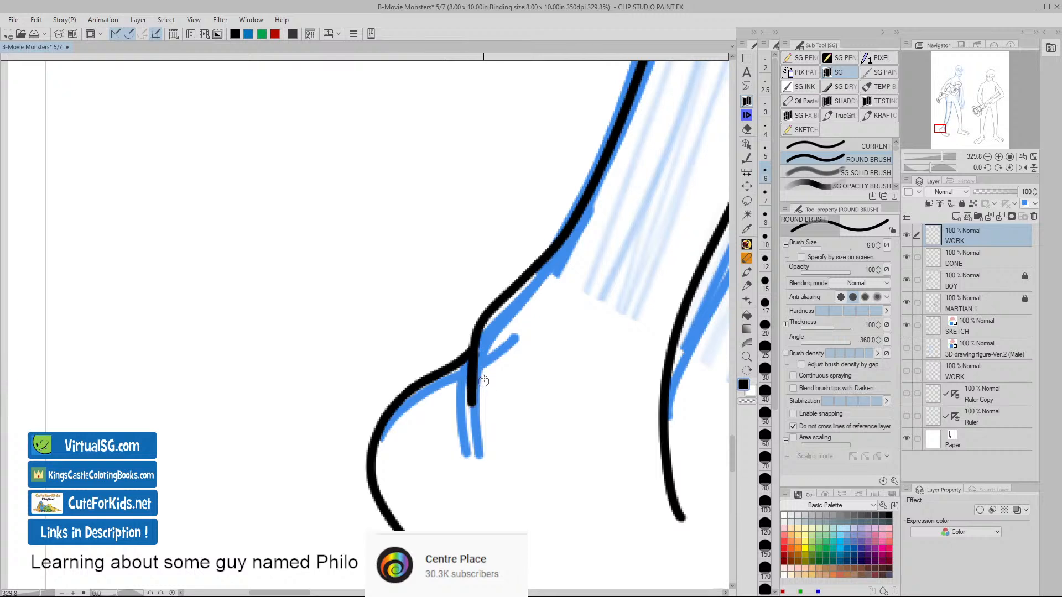
- Taper the heel crease with transparent color on the DONE layer, undoing the first try made on the WORK layer
key("v")
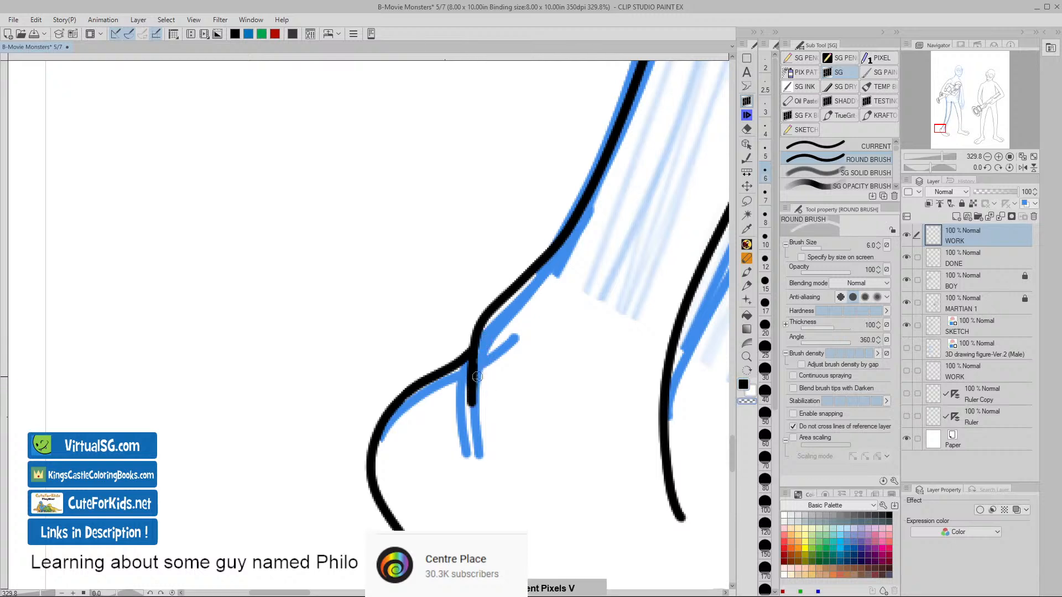
left_click_drag(477, 376, 470, 436)
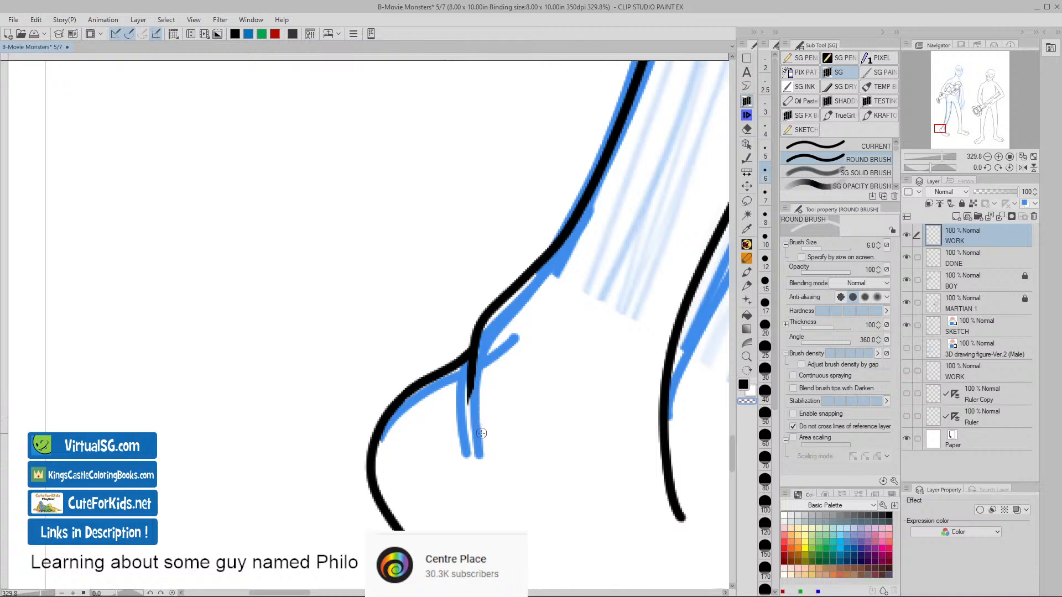
key("ctrl+z")
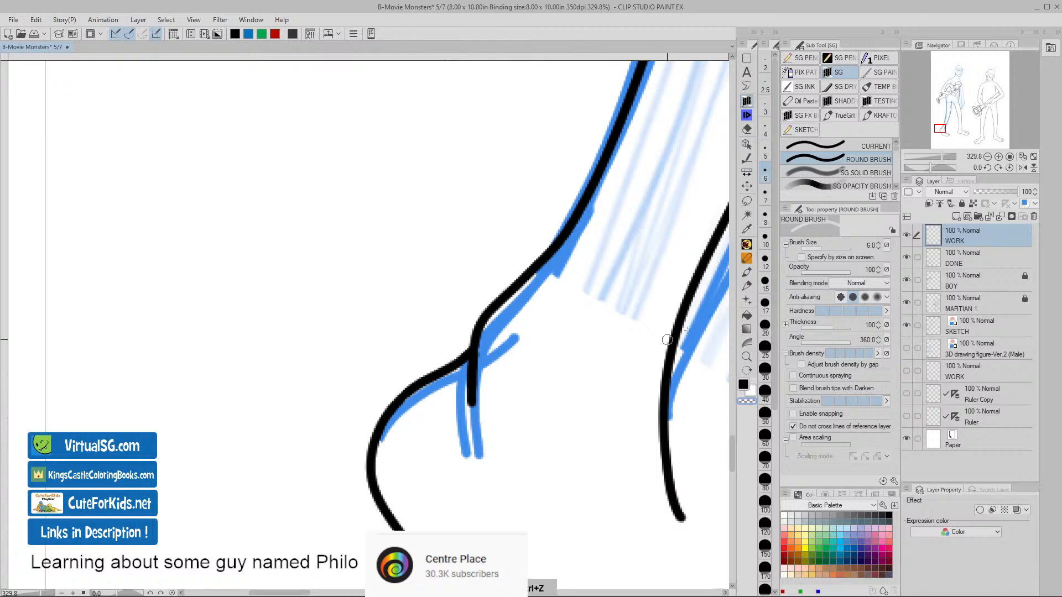
left_click(937, 258)
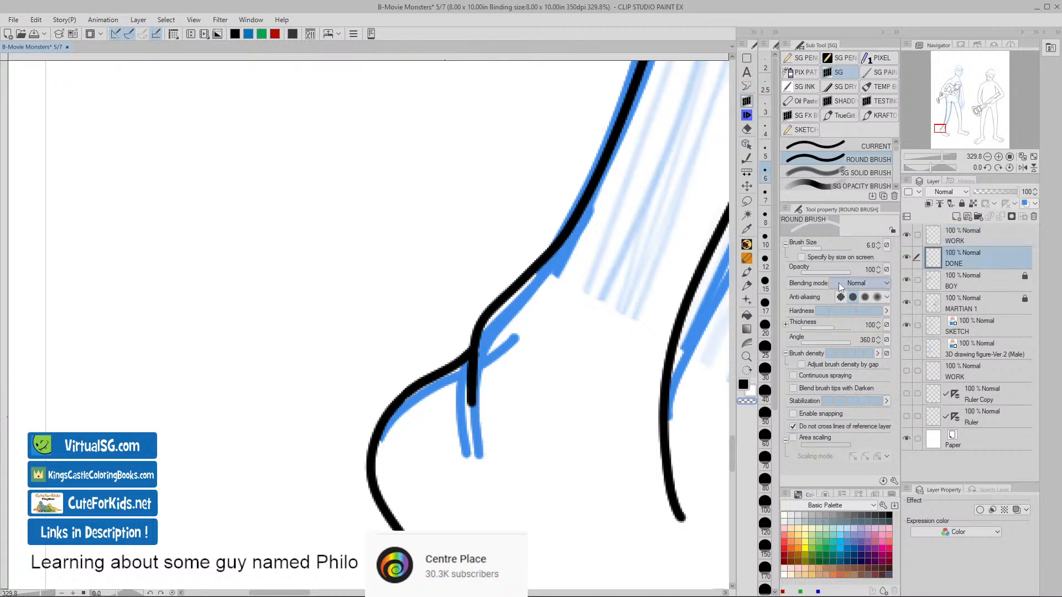
left_click_drag(485, 353, 474, 436)
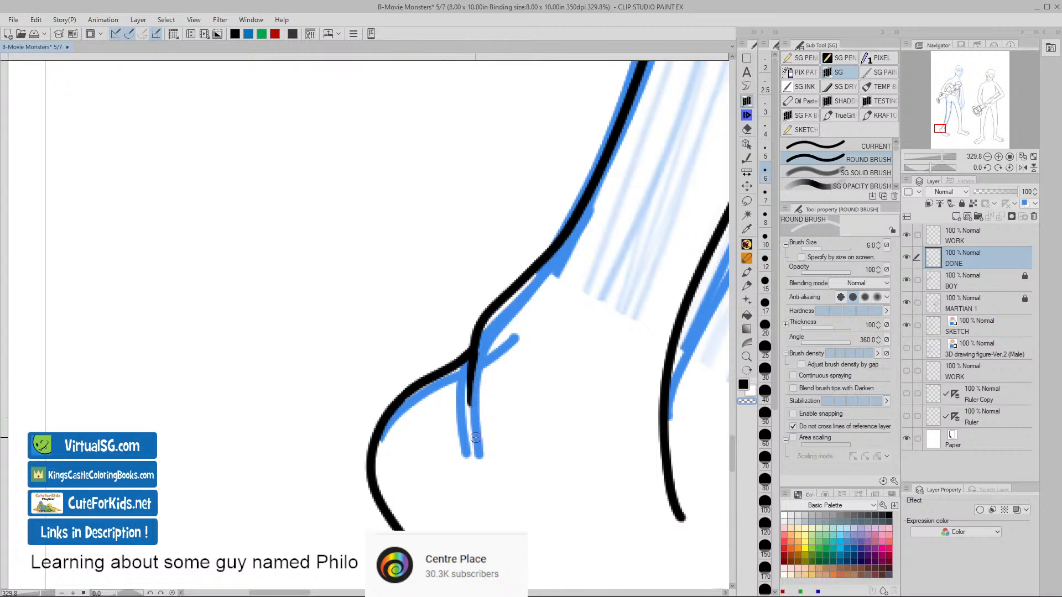
- Ink a black line on the WORK layer from the back leg's front calf line down to the foot's instep, retrying the stroke
left_click_drag(577, 482, 548, 484)
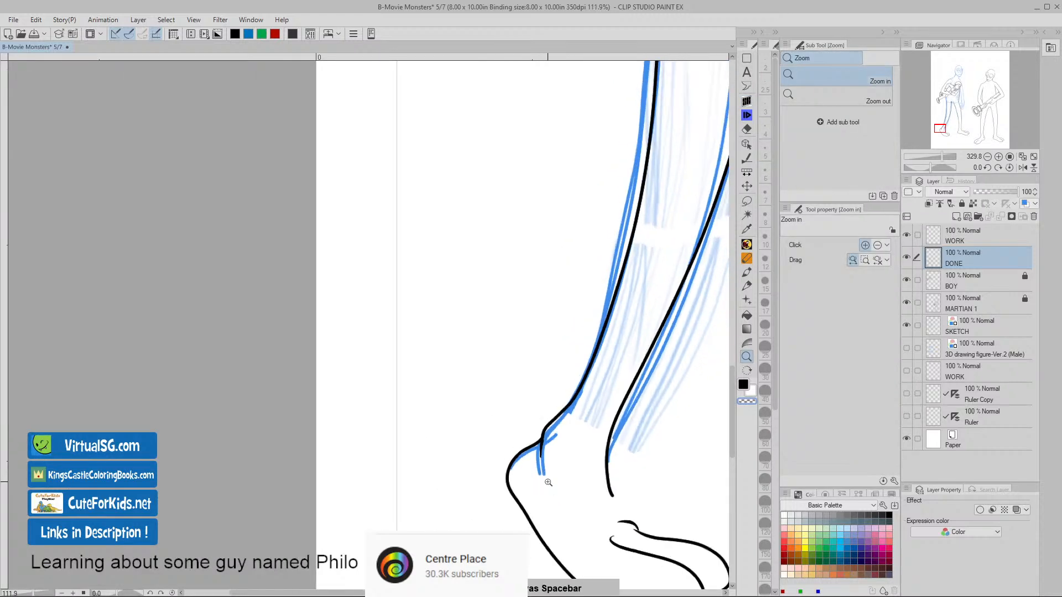
mouse_move(669, 467)
left_mouse_down()
mouse_move(560, 466)
mouse_move(474, 421)
mouse_move(479, 437)
mouse_move(477, 403)
mouse_move(486, 403)
left_mouse_up()
key("slash")
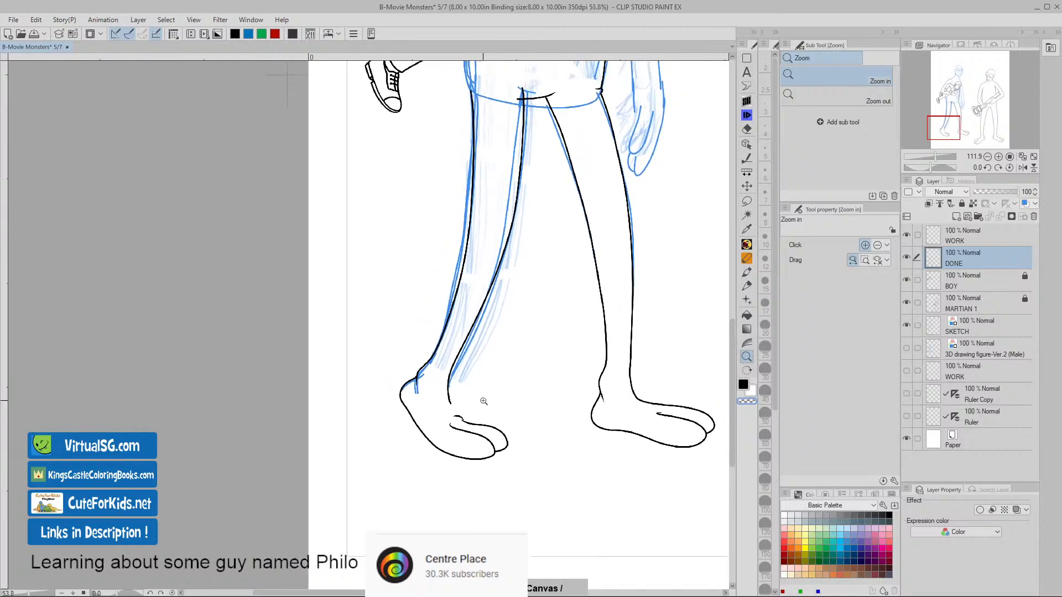
left_click_drag(549, 474, 496, 483)
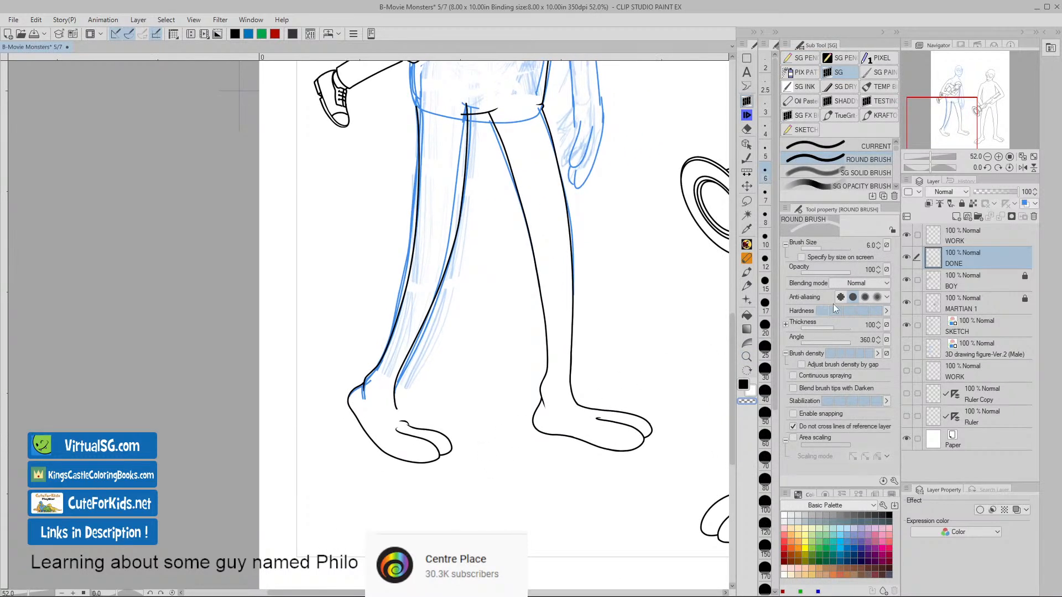
left_click(935, 237)
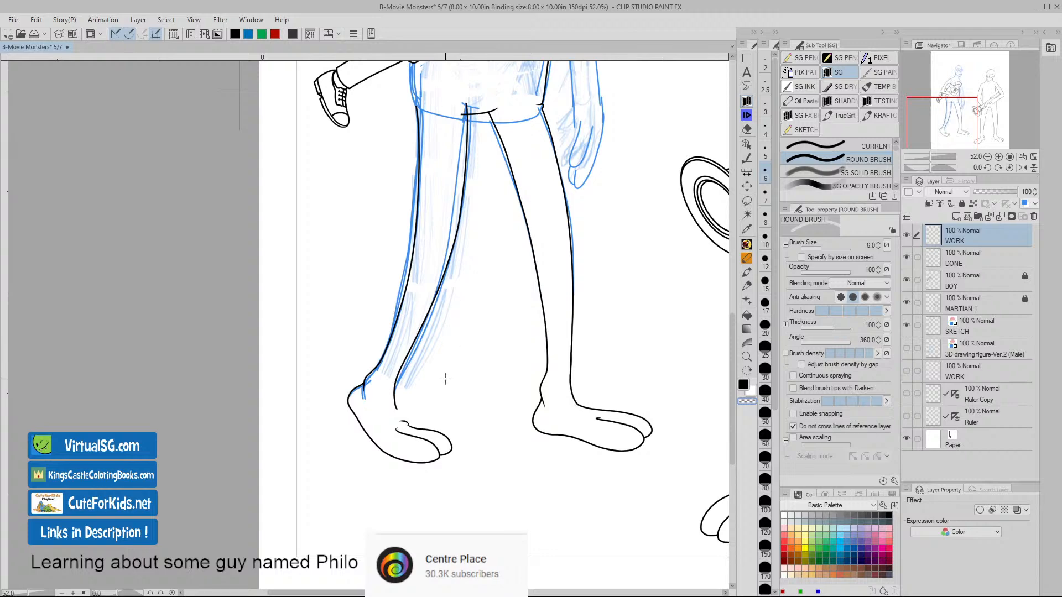
left_click_drag(445, 379, 466, 386)
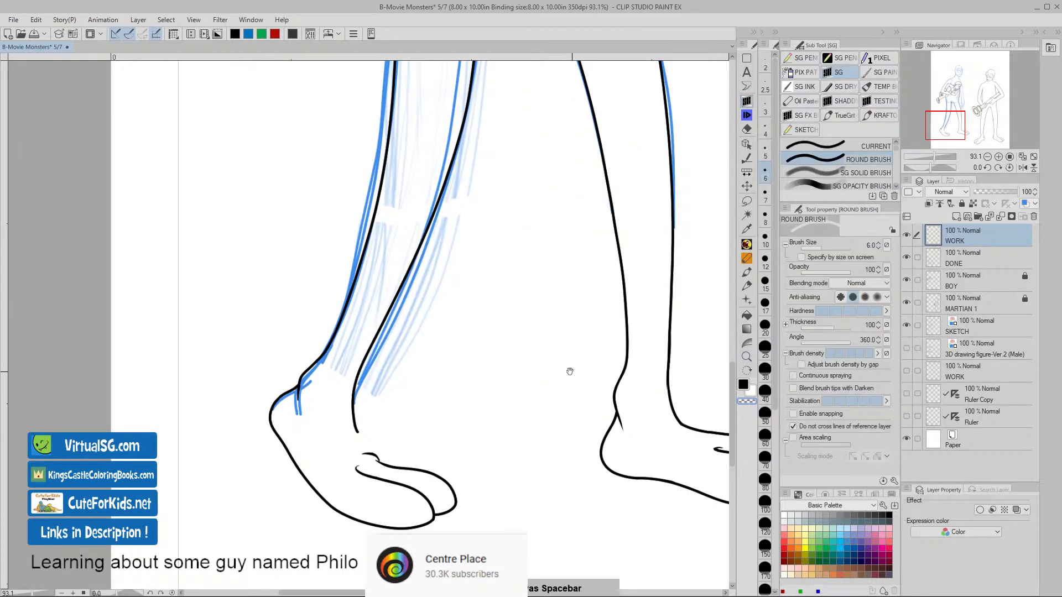
left_click_drag(569, 371, 580, 425)
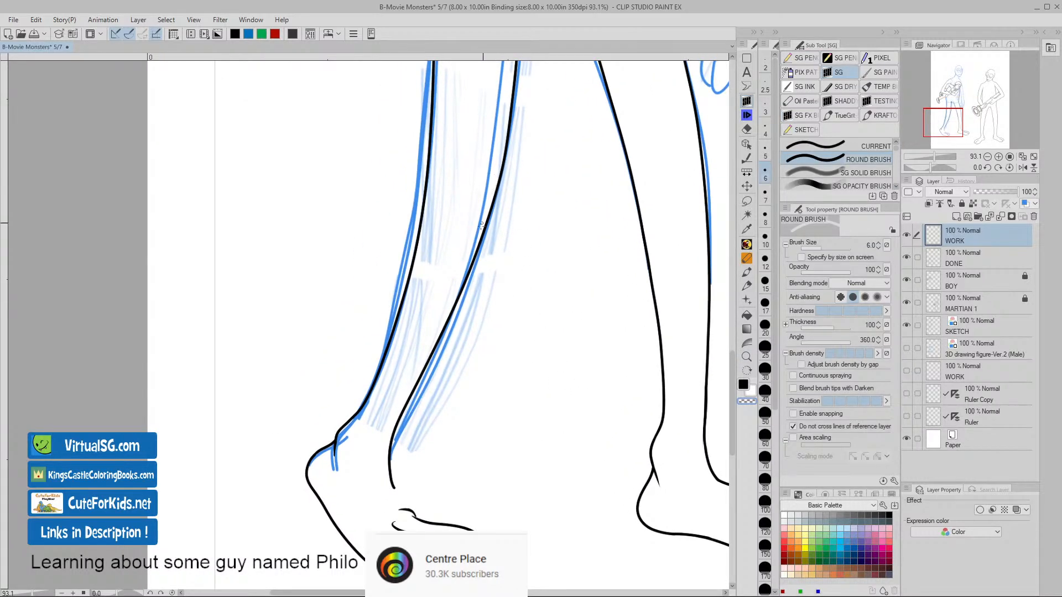
key("v")
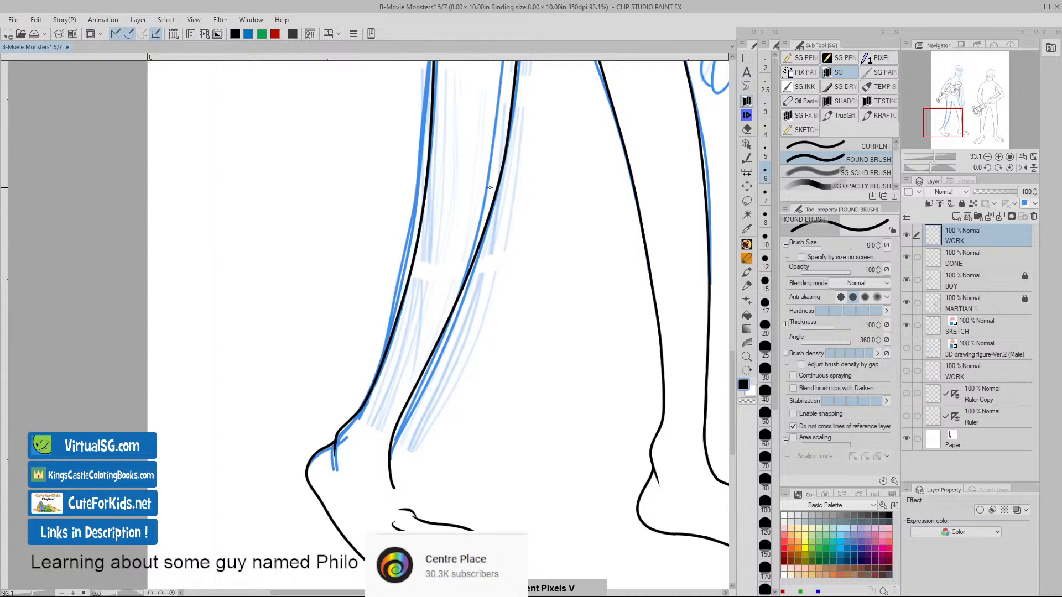
left_click_drag(490, 187, 431, 369)
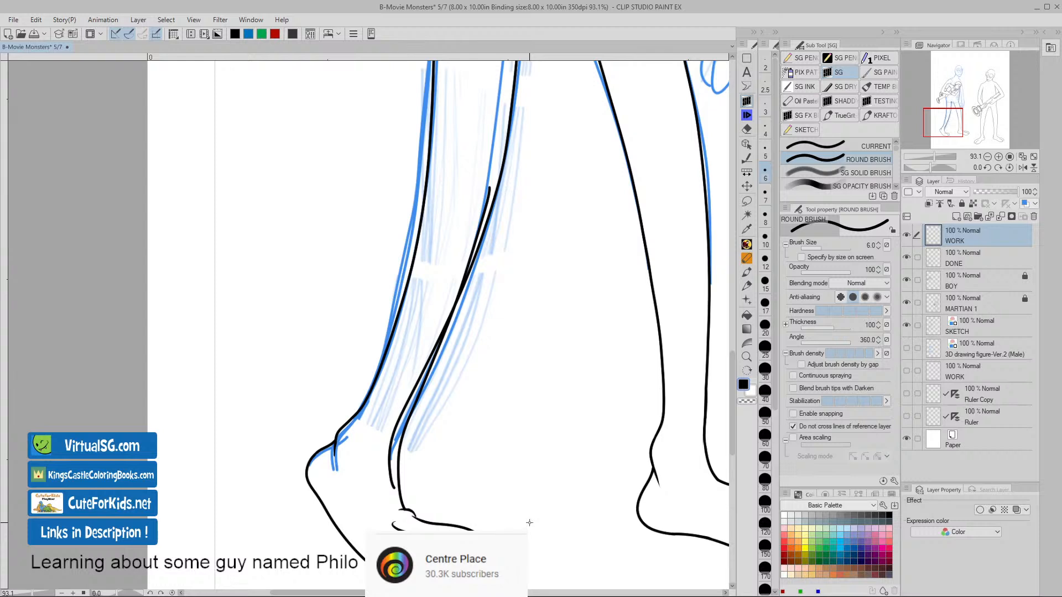
key("ctrl+z")
left_click_drag(482, 208, 417, 396)
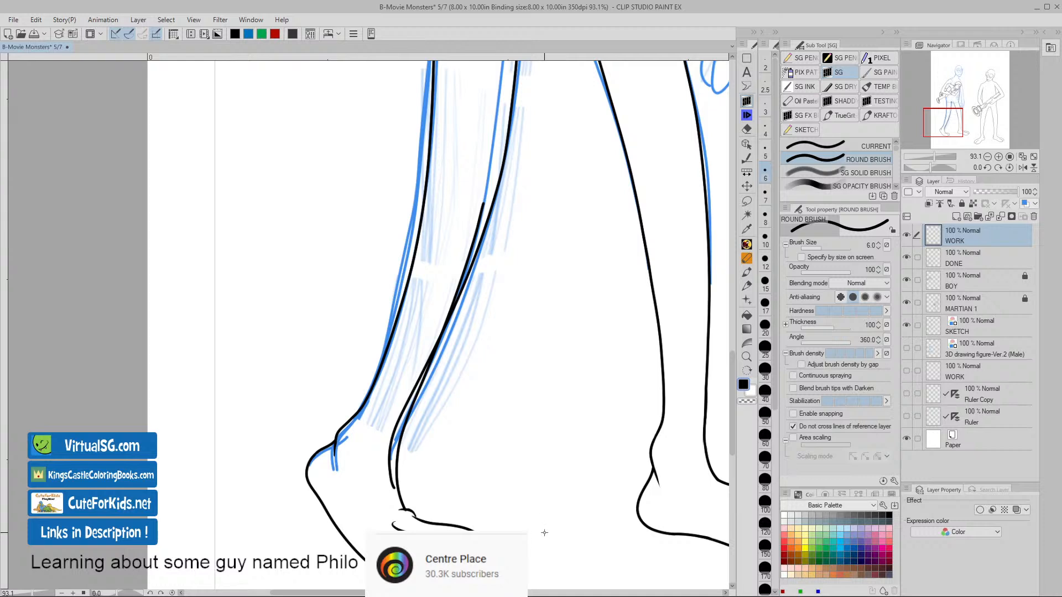
- Lasso the new front leg line's excess upper end on the WORK layer and delete it
left_click(746, 202)
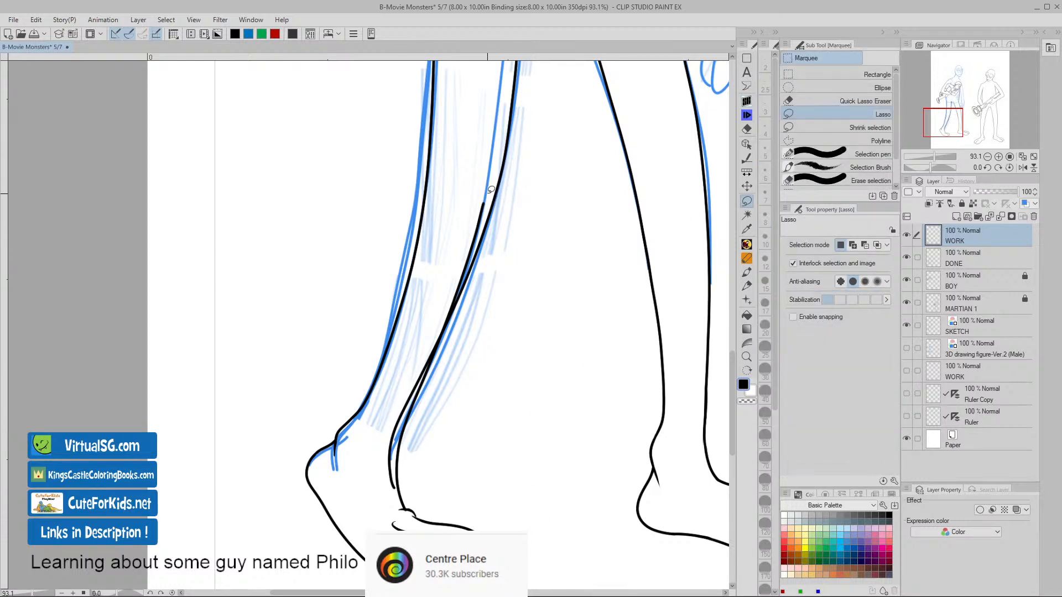
left_click(927, 259)
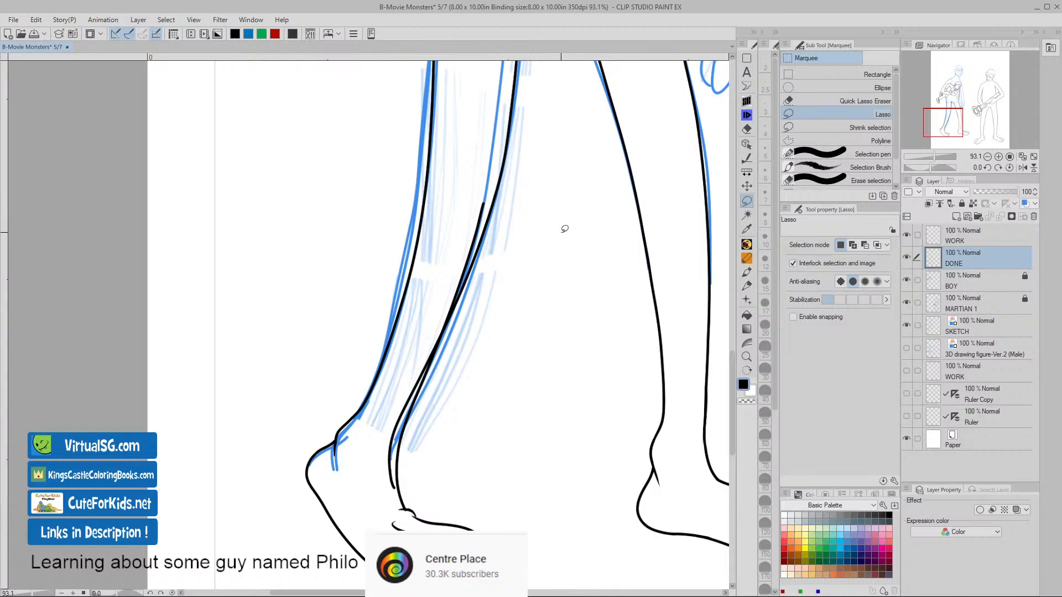
left_click(921, 243)
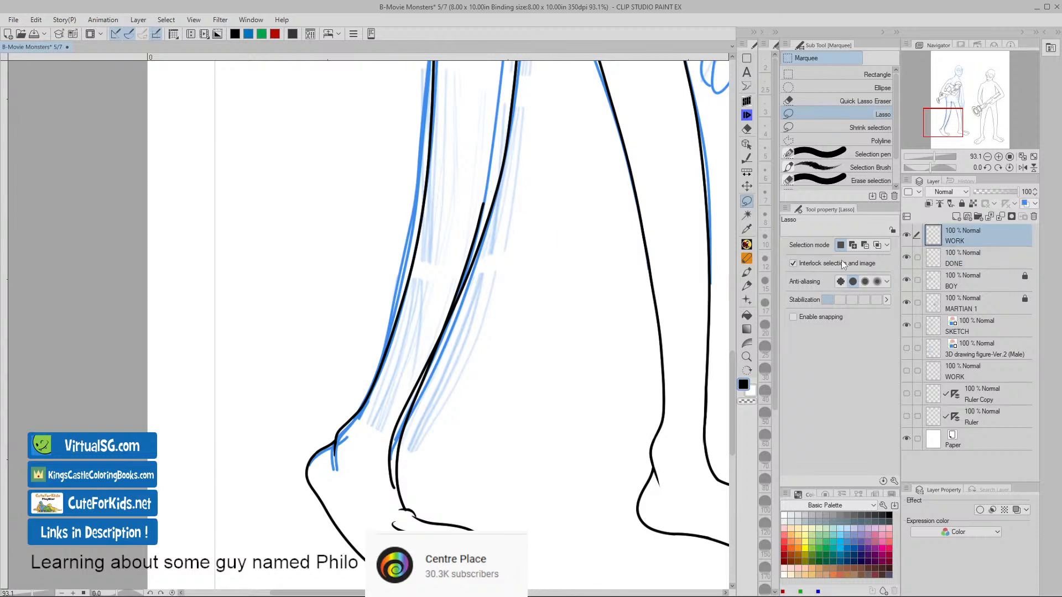
left_click_drag(477, 371, 498, 343)
left_click_drag(526, 263, 564, 315)
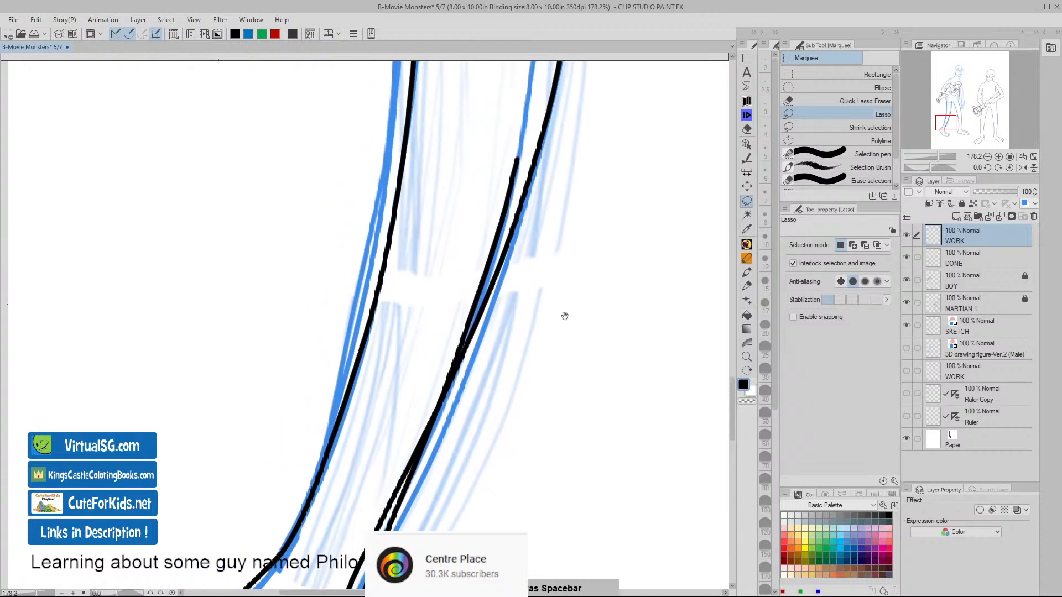
mouse_move(524, 132)
left_mouse_down()
mouse_move(431, 357)
mouse_move(423, 407)
mouse_move(477, 314)
mouse_move(521, 139)
left_mouse_up()
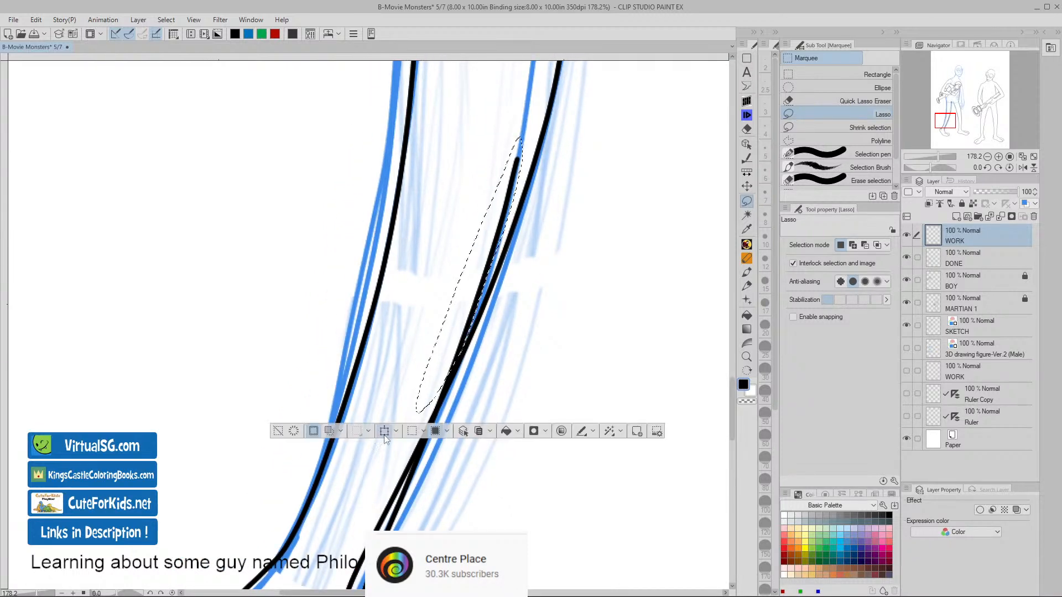
left_click(295, 431)
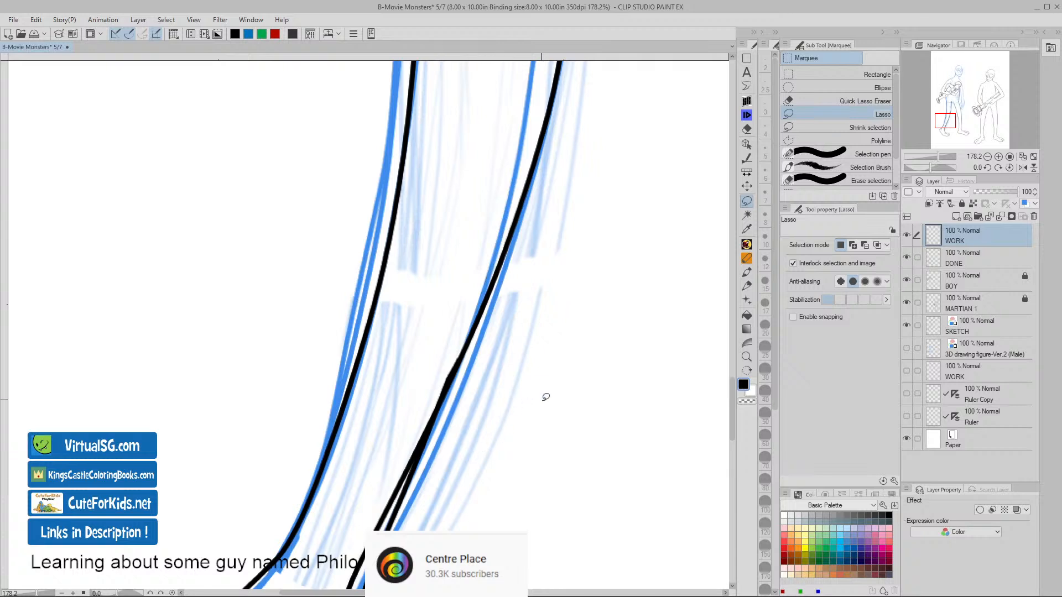
- Smooth the cut upper end of the new front leg line using transparent color on the WORK layer, undoing the first stroke
left_click(747, 102)
left_click_drag(514, 407, 557, 344)
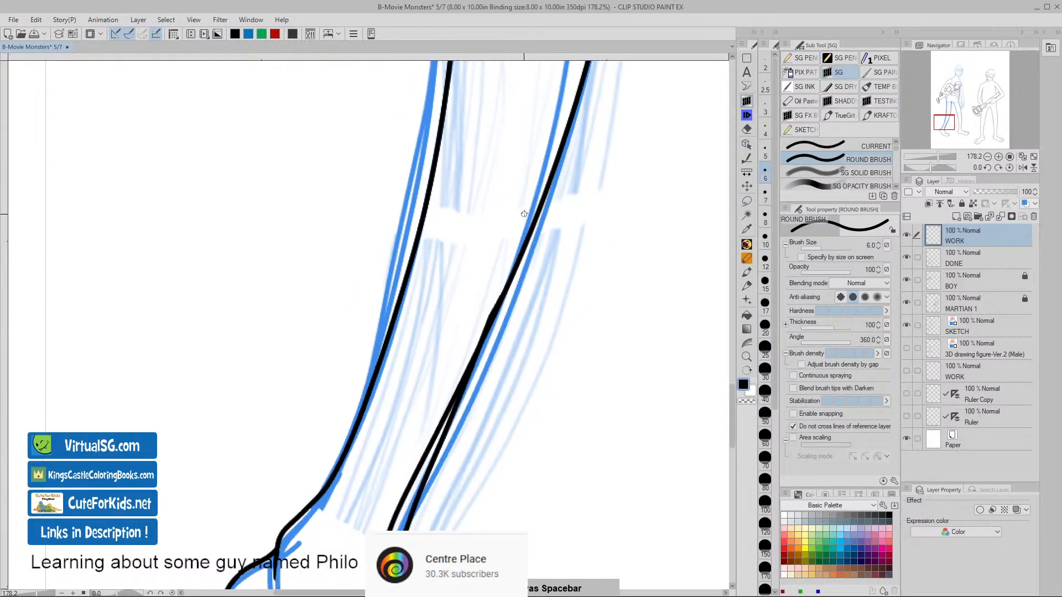
left_click_drag(524, 212, 492, 302)
key("ctrl+z")
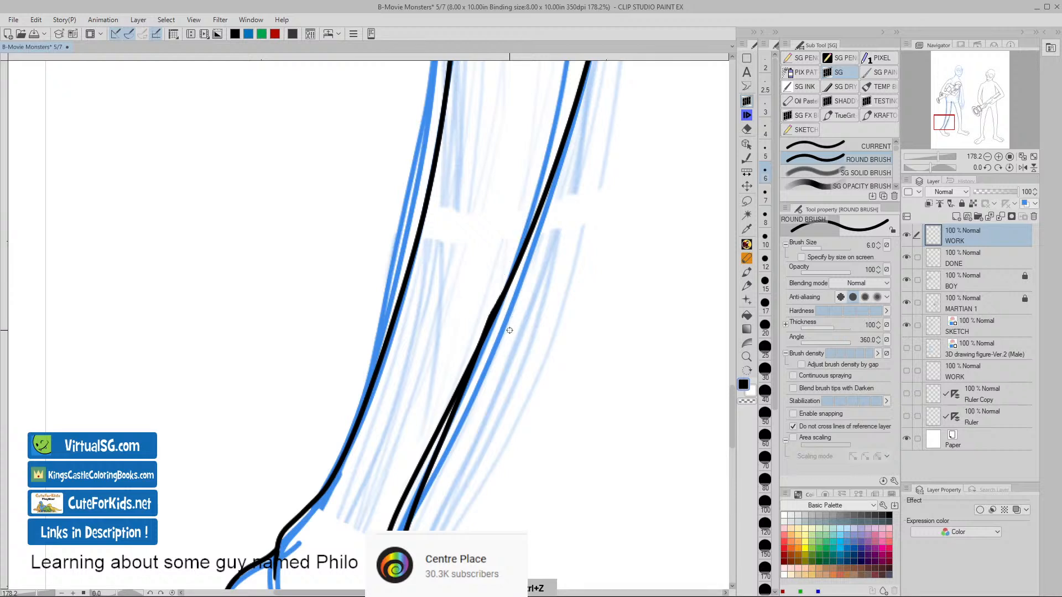
key("v")
left_click_drag(501, 285, 475, 350)
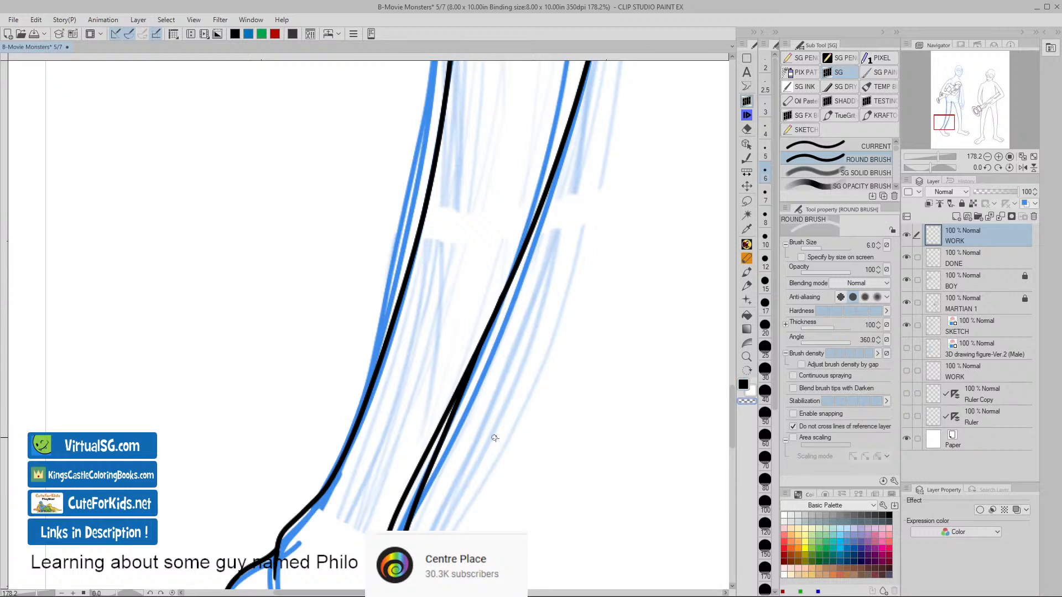
- Erase the old front leg line where it splits from the new one, using transparent color on the DONE layer
left_click_drag(558, 434, 495, 253)
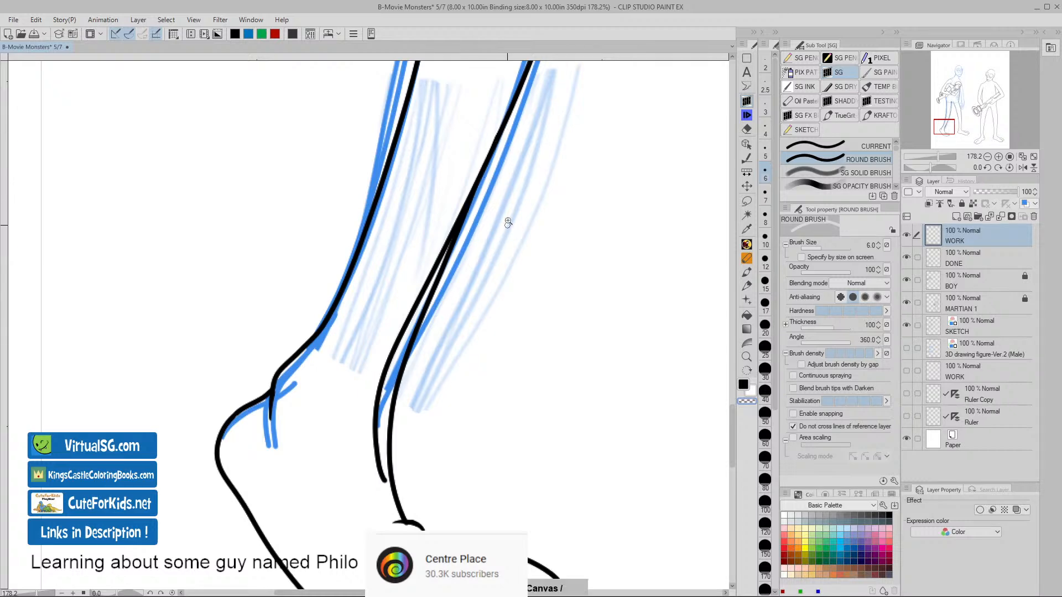
left_click_drag(507, 222, 524, 222)
left_click_drag(546, 160, 543, 296)
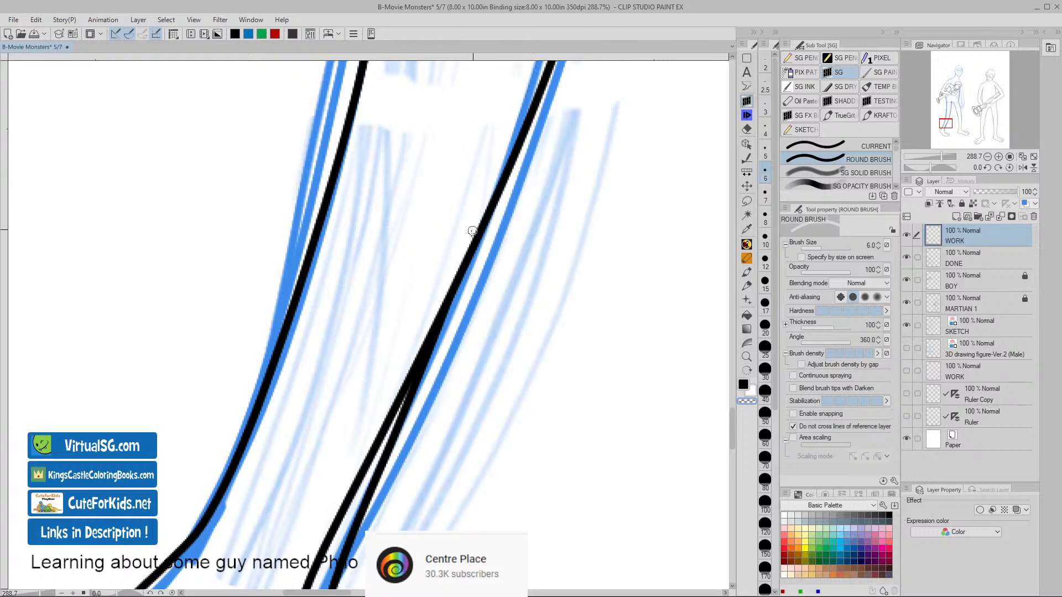
left_click_drag(501, 390, 541, 343)
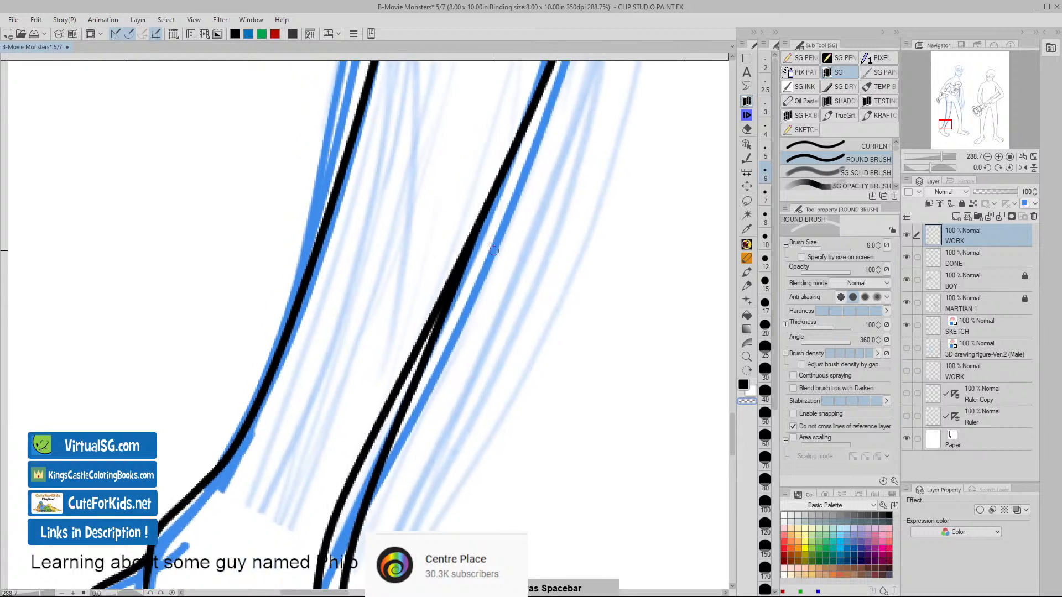
left_click(939, 257)
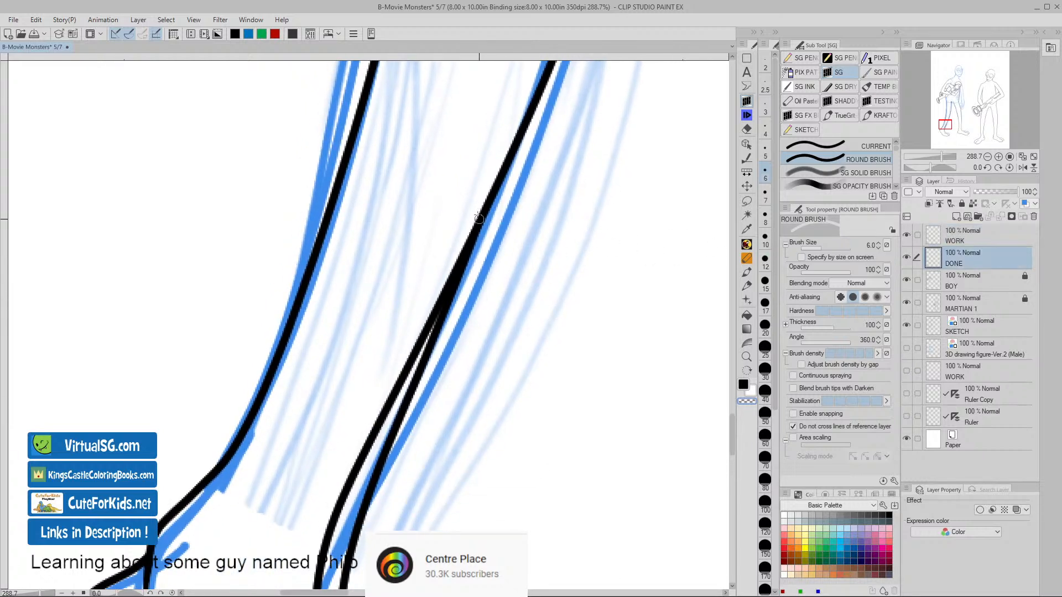
left_click_drag(425, 333, 395, 389)
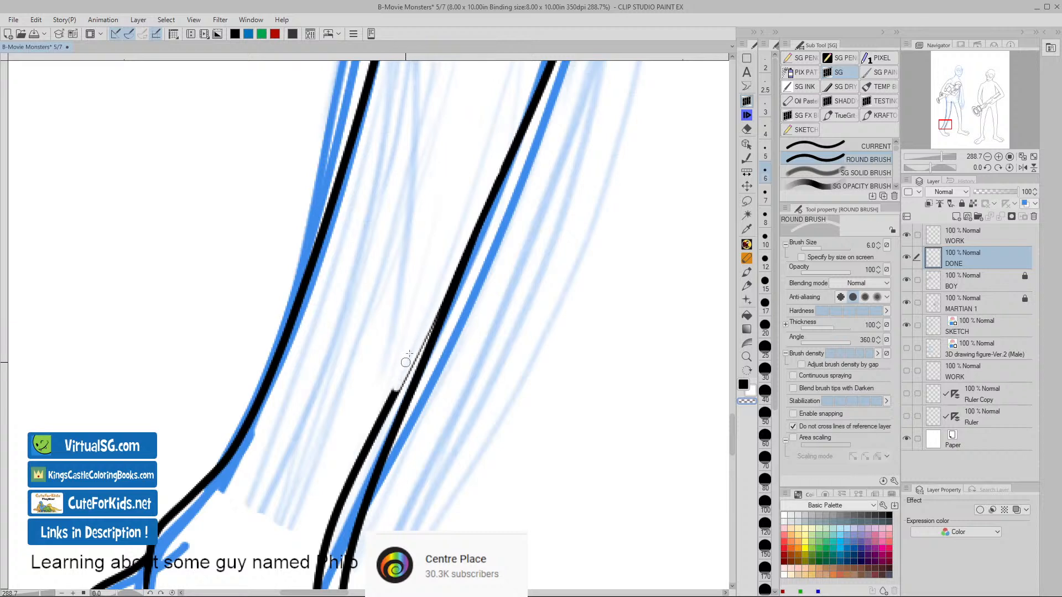
left_click_drag(457, 257, 389, 409)
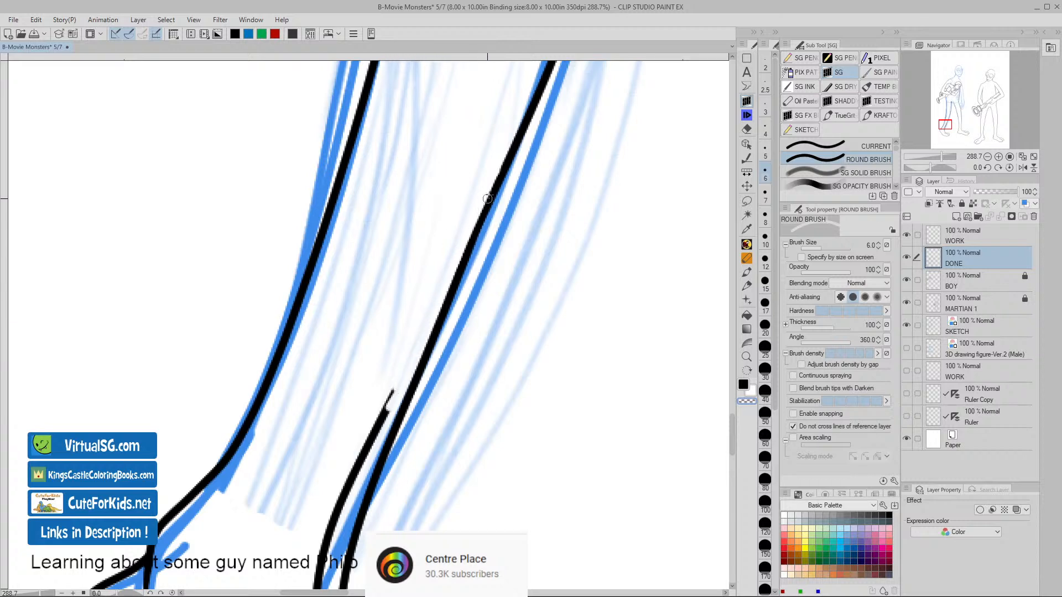
left_click_drag(480, 198, 360, 477)
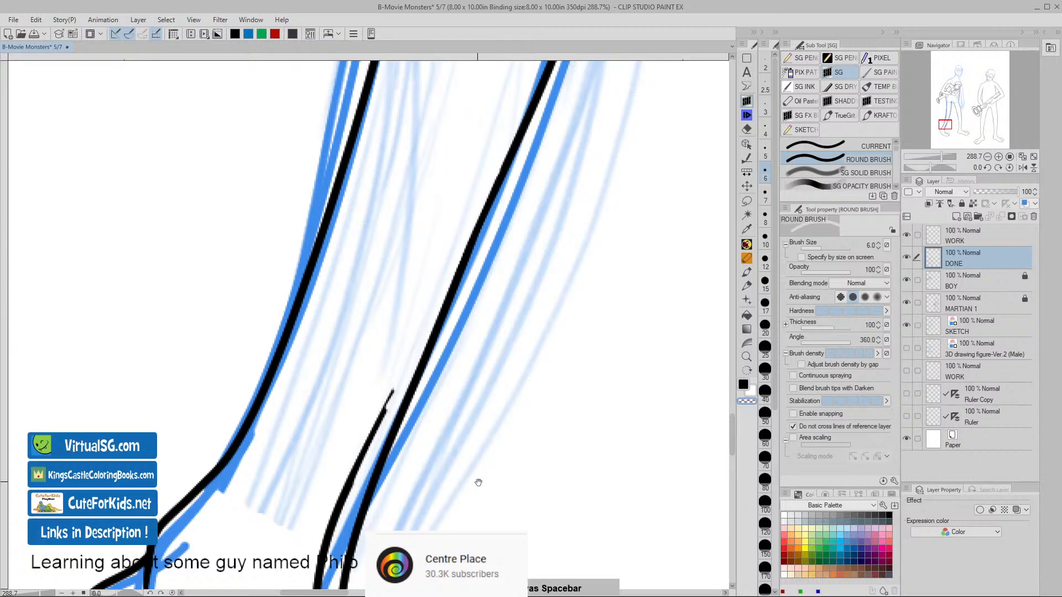
- Lasso the rest of the old front ankle line on the DONE layer, delete it, and clear the selection
left_click_drag(476, 481, 523, 309)
left_click(746, 202)
mouse_move(453, 279)
left_mouse_down()
mouse_move(457, 239)
mouse_move(297, 475)
mouse_move(454, 359)
mouse_move(453, 310)
left_mouse_up()
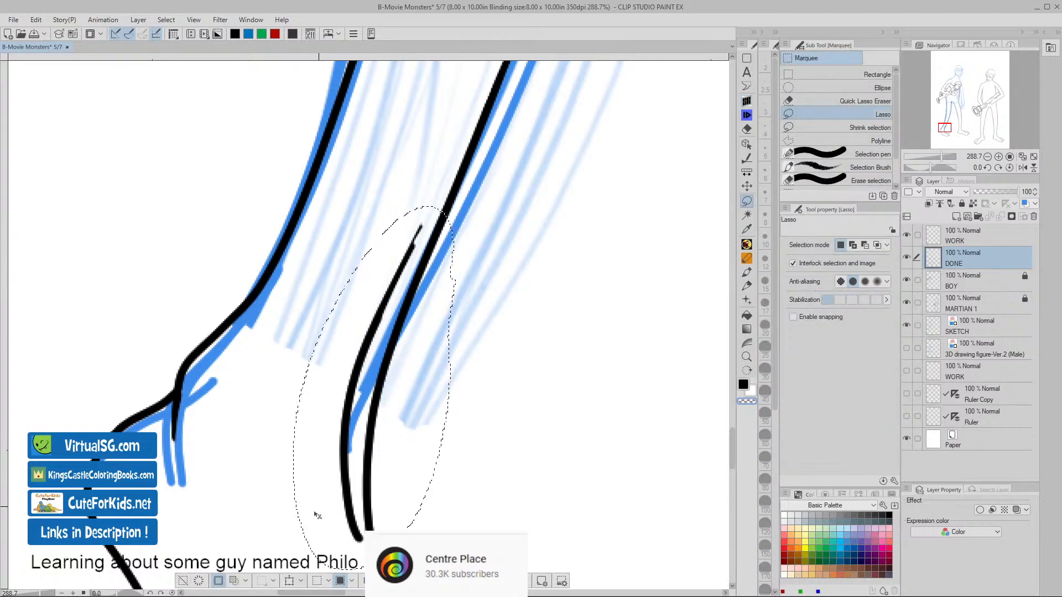
left_click(199, 581)
key("ctrl+d")
- Lasso and delete the blue sketch around the back leg and foot on the SKETCH layer, deselect, and make the DONE layer active
left_click_drag(557, 252, 438, 466)
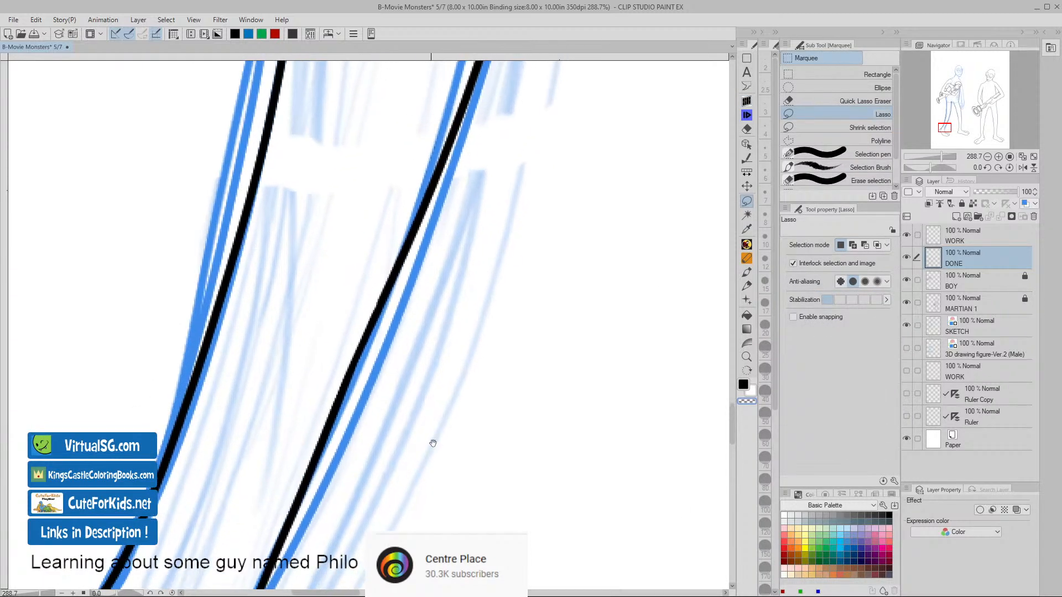
scroll(498, 386, "down", 4)
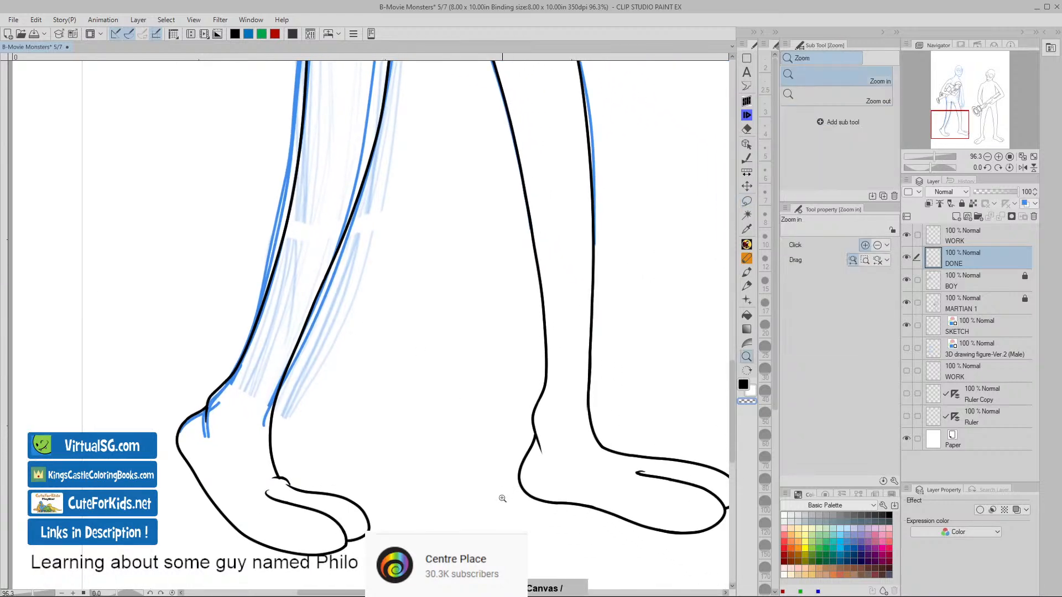
scroll(482, 437, "down", 3)
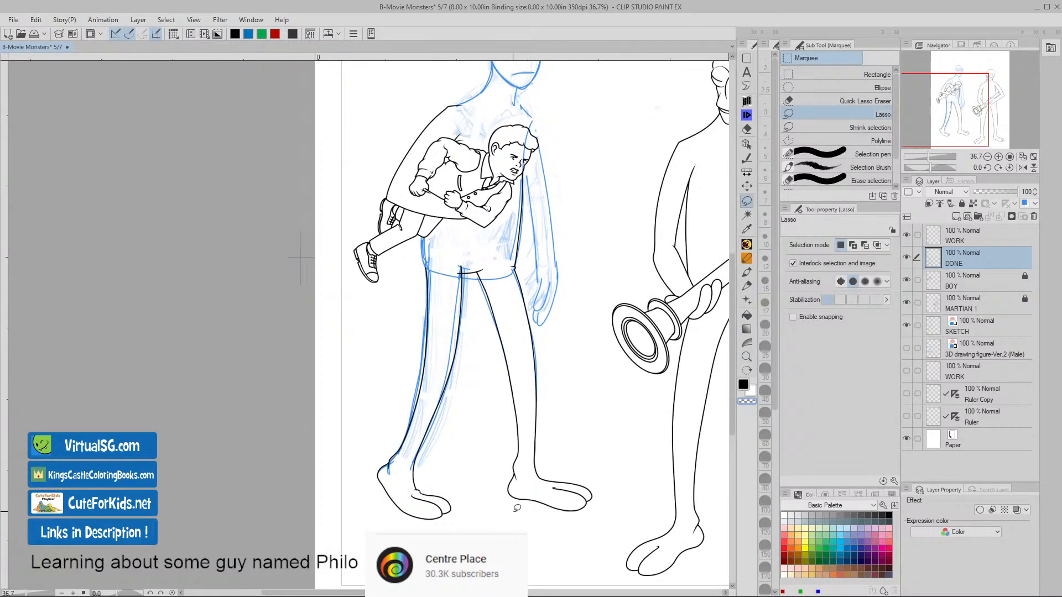
left_click_drag(624, 456, 517, 455)
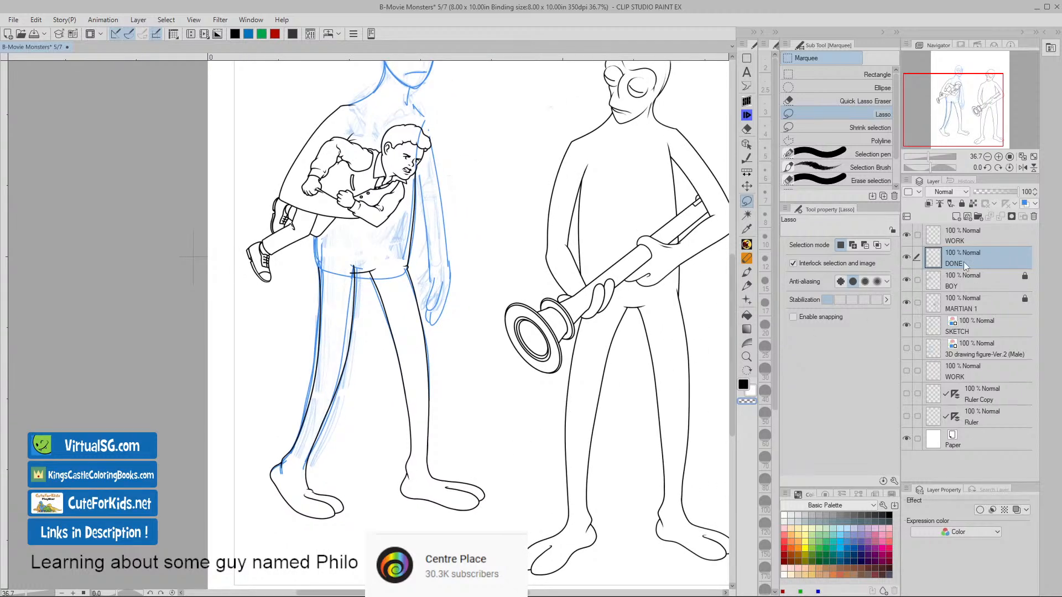
left_click(934, 326)
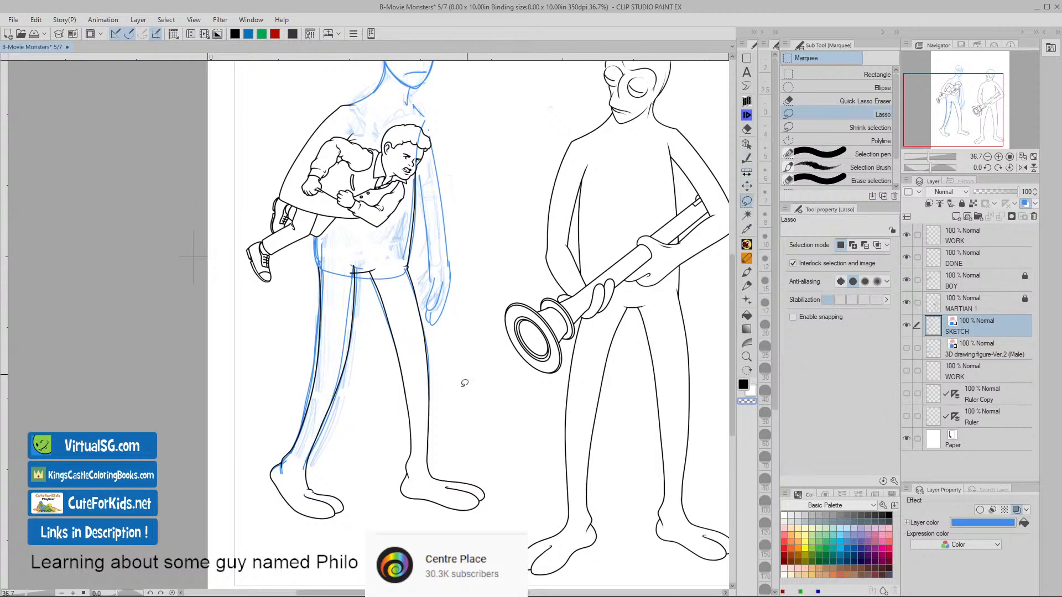
left_click_drag(372, 416, 368, 312)
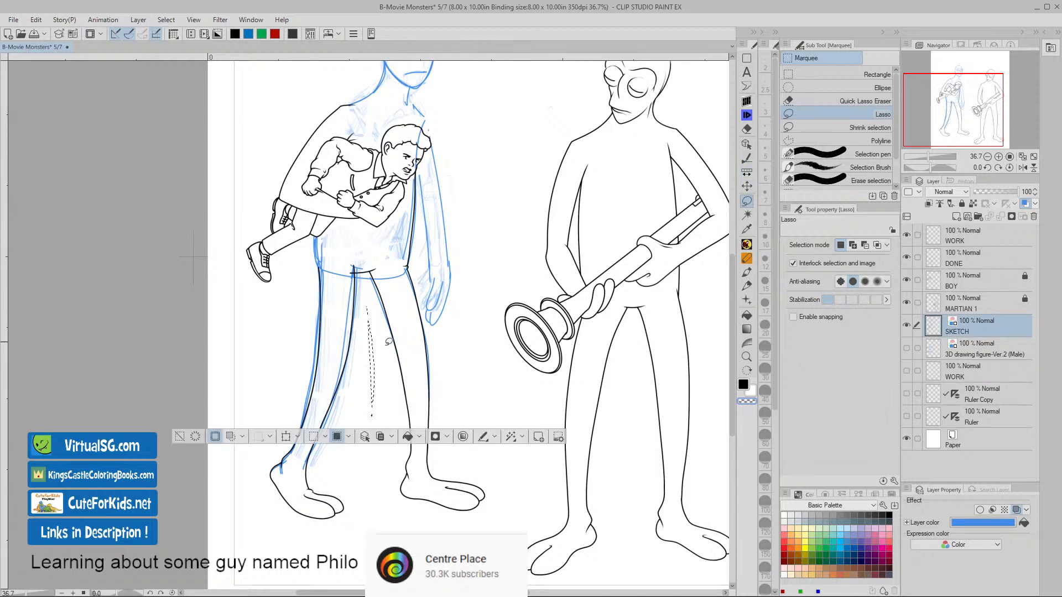
mouse_move(365, 418)
left_mouse_down()
mouse_move(394, 325)
mouse_move(391, 290)
mouse_move(376, 258)
mouse_move(337, 247)
mouse_move(307, 294)
mouse_move(261, 489)
mouse_move(318, 542)
mouse_move(372, 476)
mouse_move(366, 418)
left_mouse_up()
left_click(186, 564)
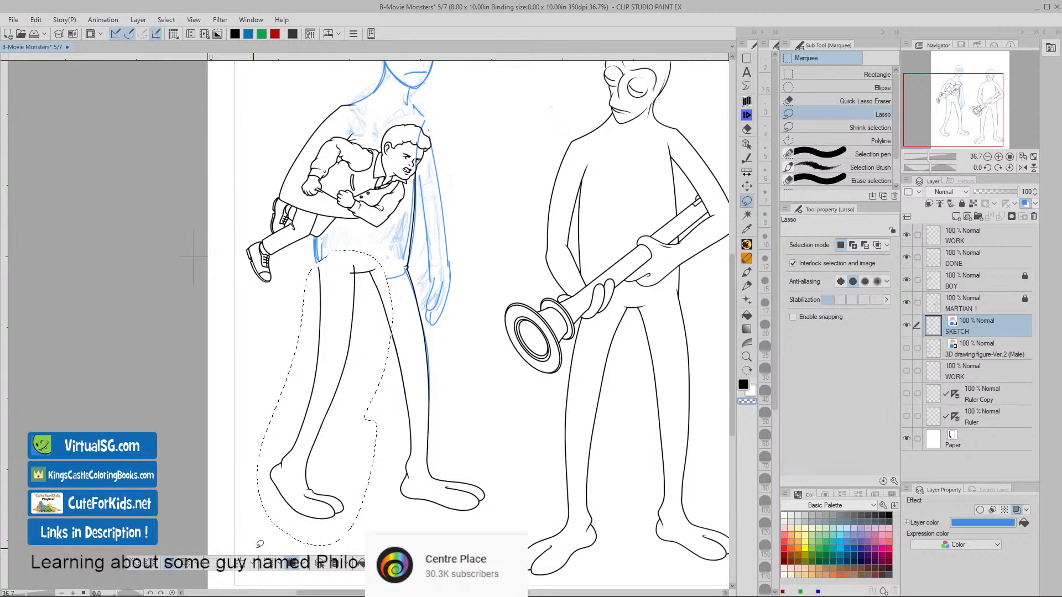
left_click(136, 565)
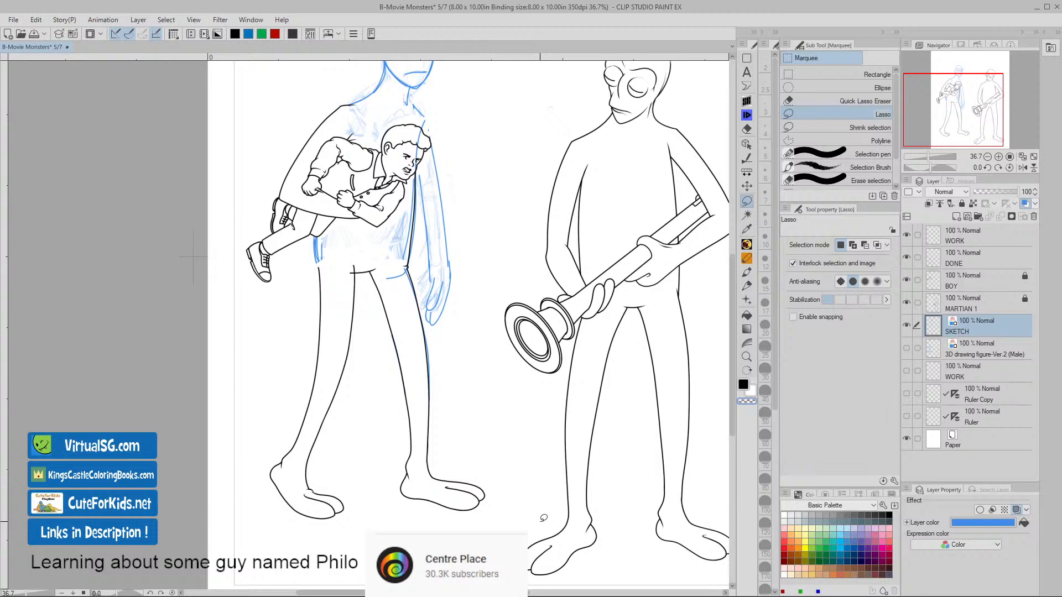
left_click(940, 239)
left_click(937, 257)
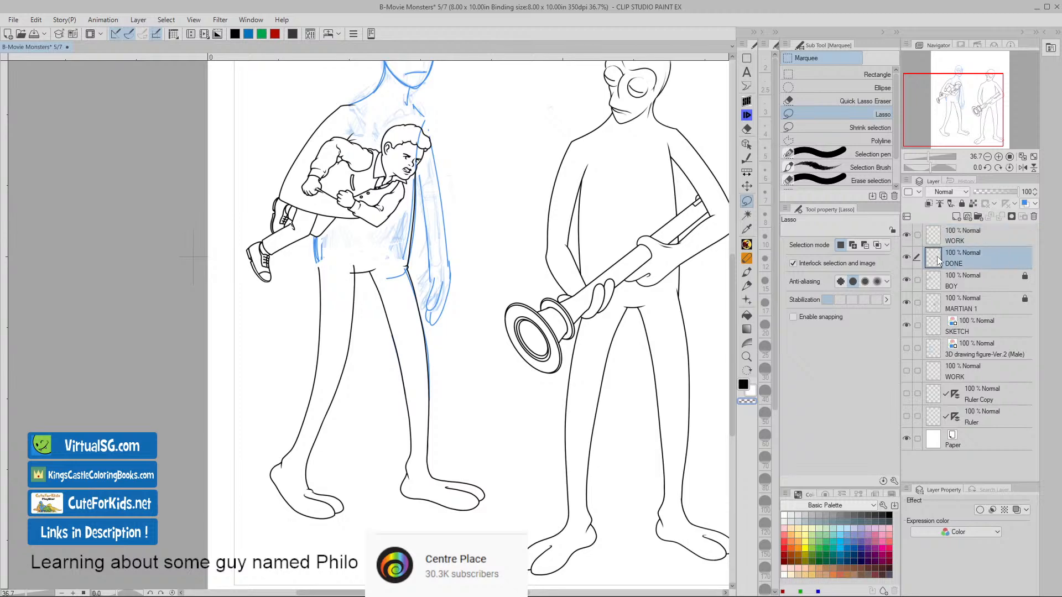
- Erase the crotch line's overshoot past the front leg's inner line on the DONE layer using transparent color, undoing the first stroke
left_click(936, 239)
left_click(935, 260)
scroll(407, 383, "up", 5)
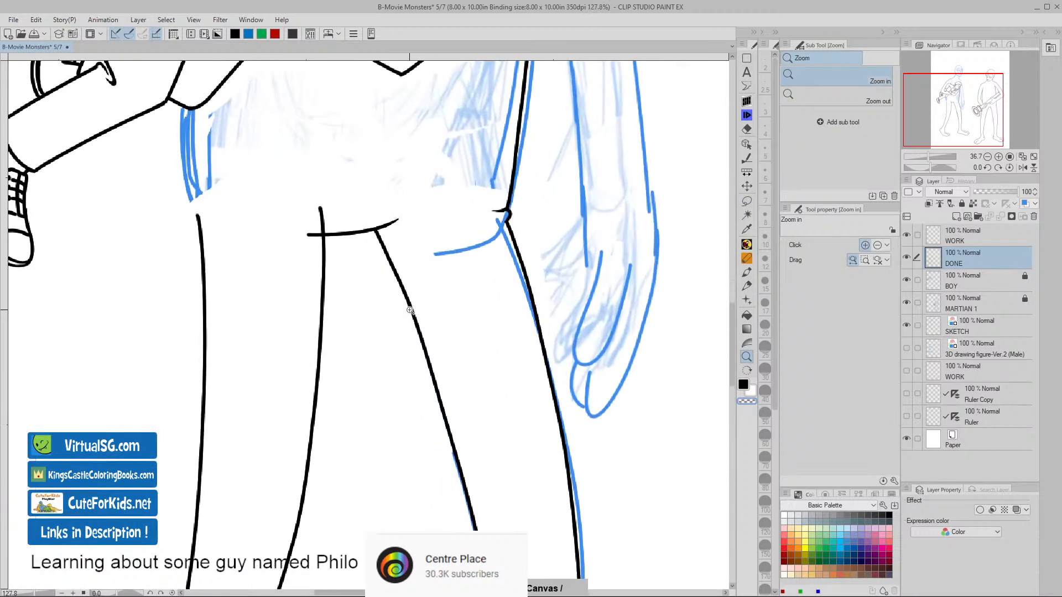
left_click_drag(387, 362, 550, 446)
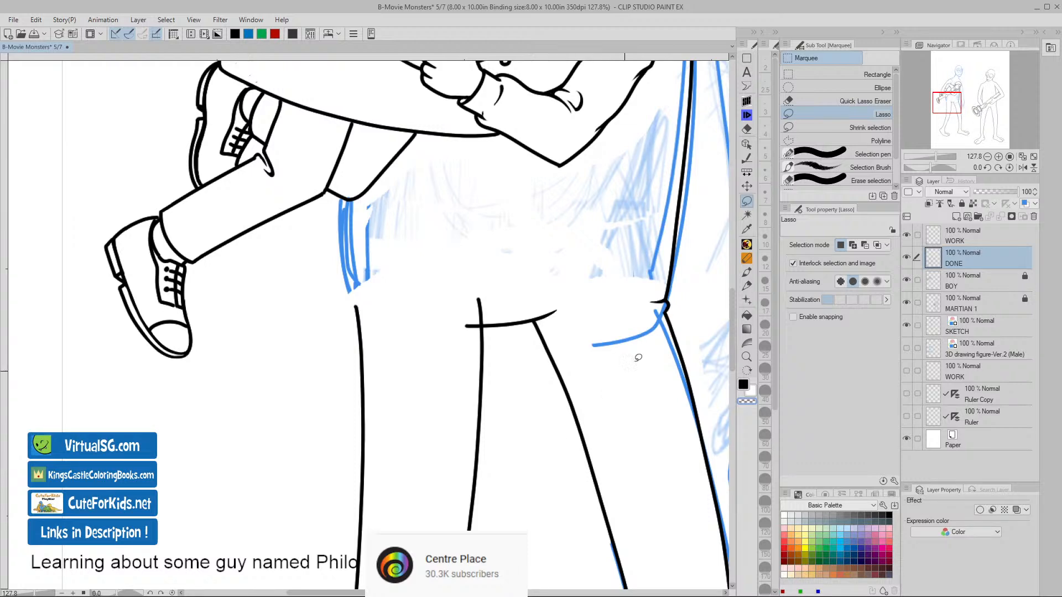
left_click(747, 102)
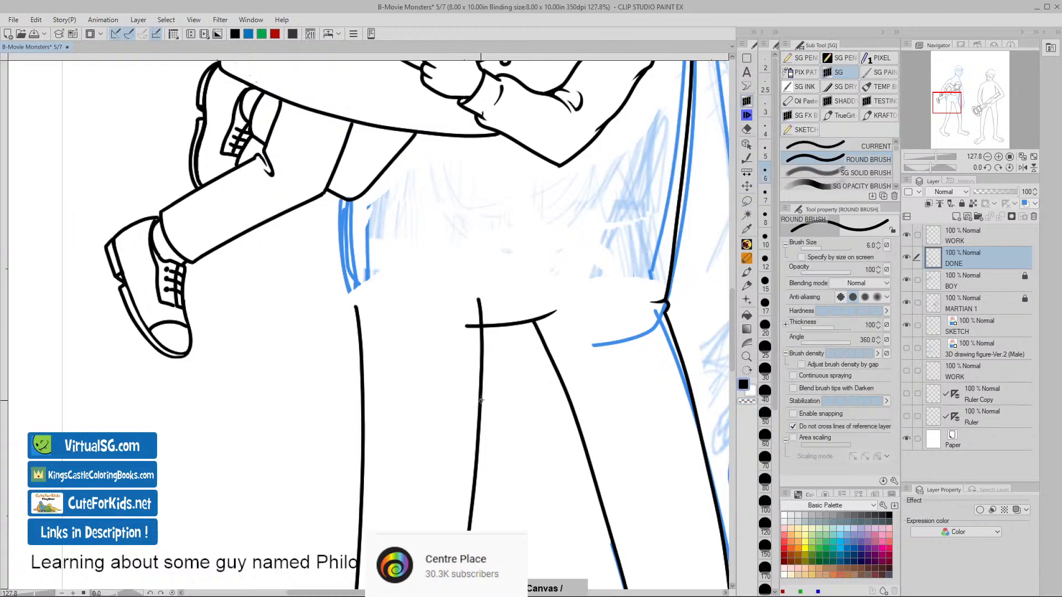
key("ctrl+space")
left_click_drag(476, 366, 508, 371)
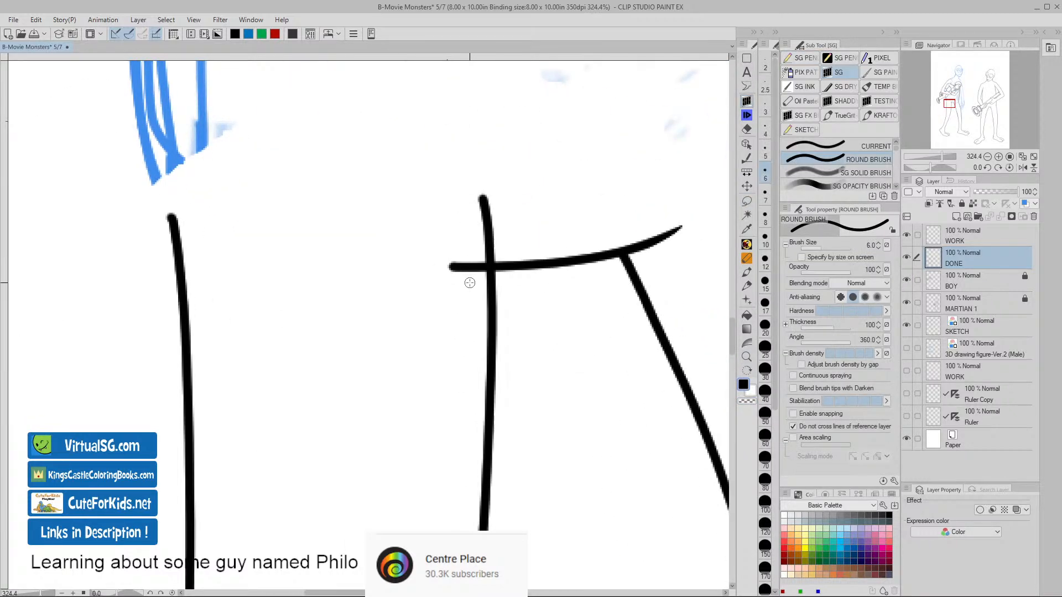
left_click_drag(451, 248, 450, 294)
key("ctrl+z")
left_click_drag(453, 238, 460, 298)
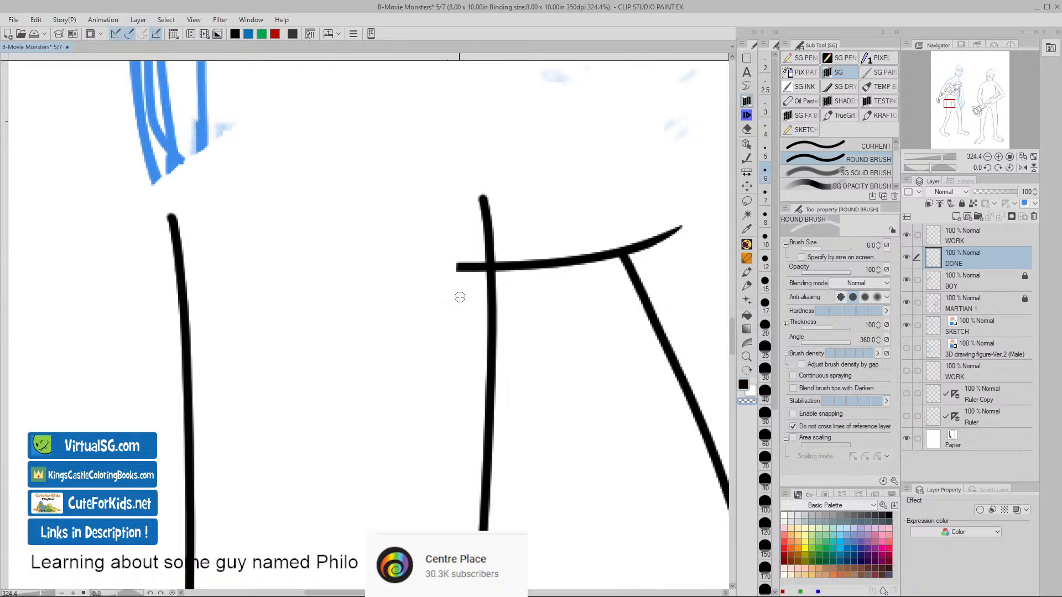
mouse_move(461, 243)
left_mouse_down()
mouse_move(463, 296)
mouse_move(467, 248)
mouse_move(471, 278)
mouse_move(476, 248)
mouse_move(477, 278)
mouse_move(476, 243)
mouse_move(479, 291)
left_mouse_up()
left_click_drag(484, 249, 483, 289)
- Erase the end of the front leg's inner line that sticks up above the crotch line on the DONE layer
key("/")
left_click_drag(580, 465, 555, 464)
key("space")
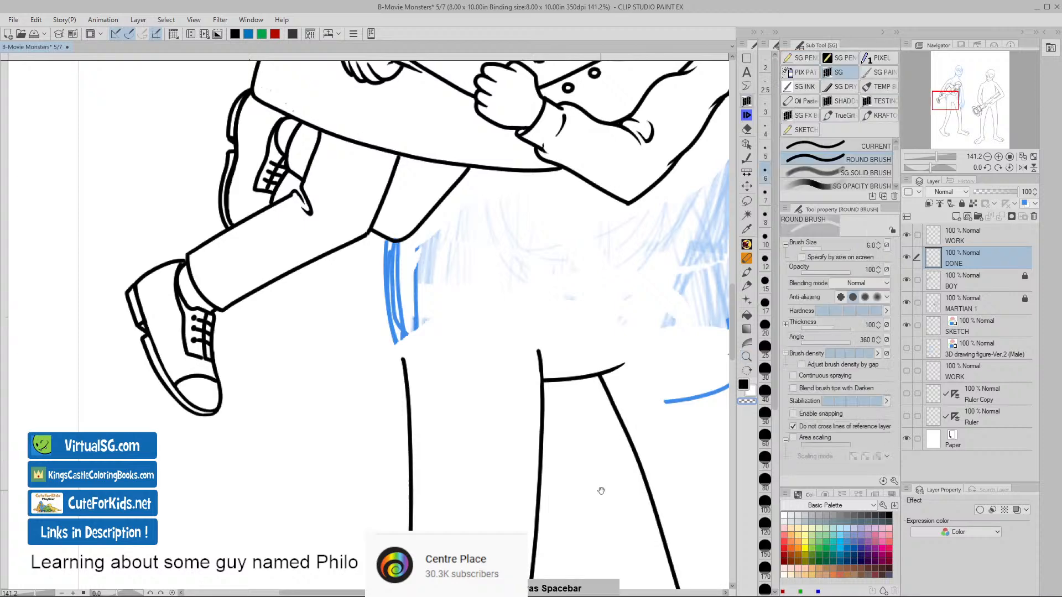
left_click_drag(600, 490, 531, 466)
key("/")
left_click_drag(503, 424, 517, 426)
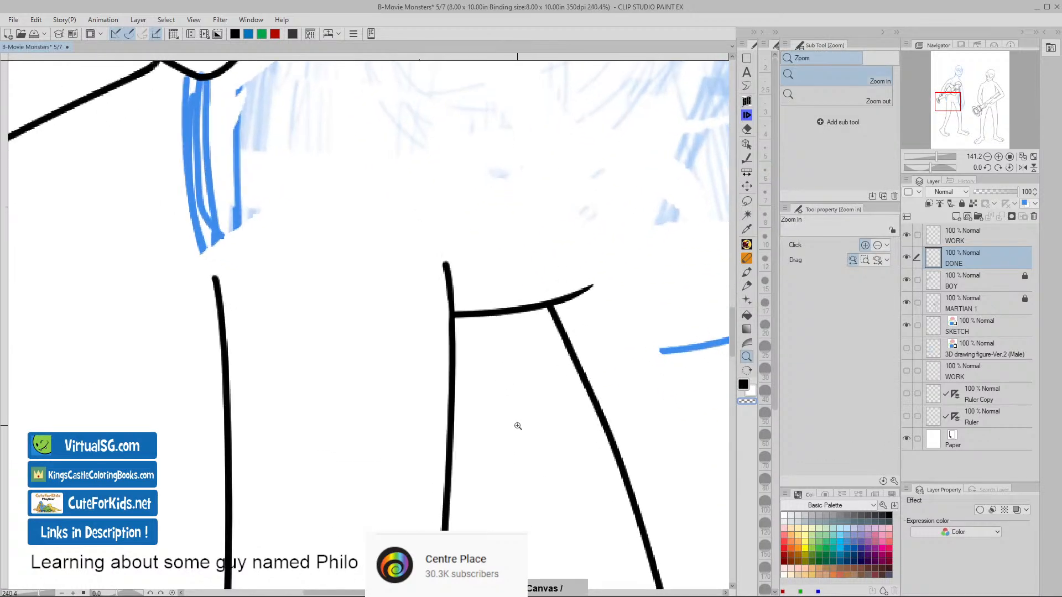
key("b")
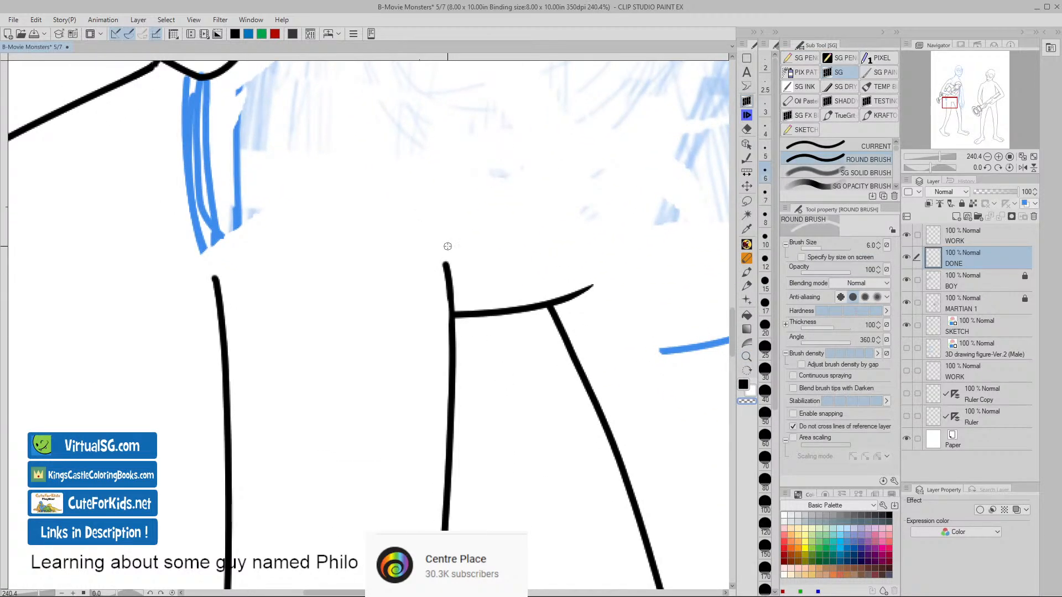
left_click_drag(447, 246, 440, 326)
mouse_move(457, 273)
left_mouse_down()
mouse_move(440, 304)
mouse_move(464, 257)
mouse_move(453, 287)
mouse_move(466, 275)
mouse_move(438, 325)
left_mouse_up()
left_click_drag(460, 279, 442, 320)
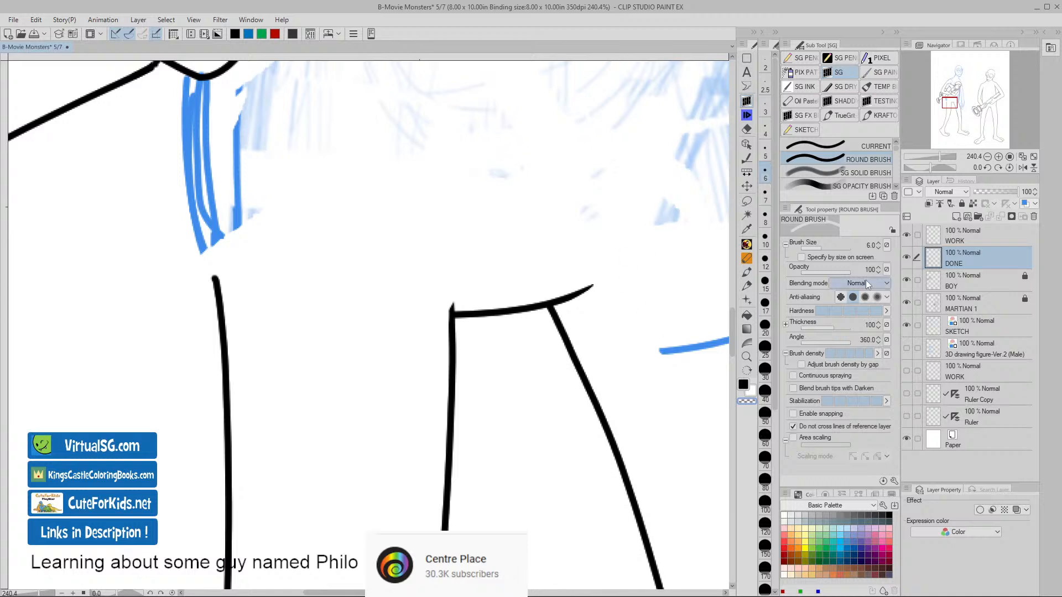
- Make the WORK layer active, try a short curve bending toward the crotch from the inner leg line's upper end, and undo it
key("alt+bracketright")
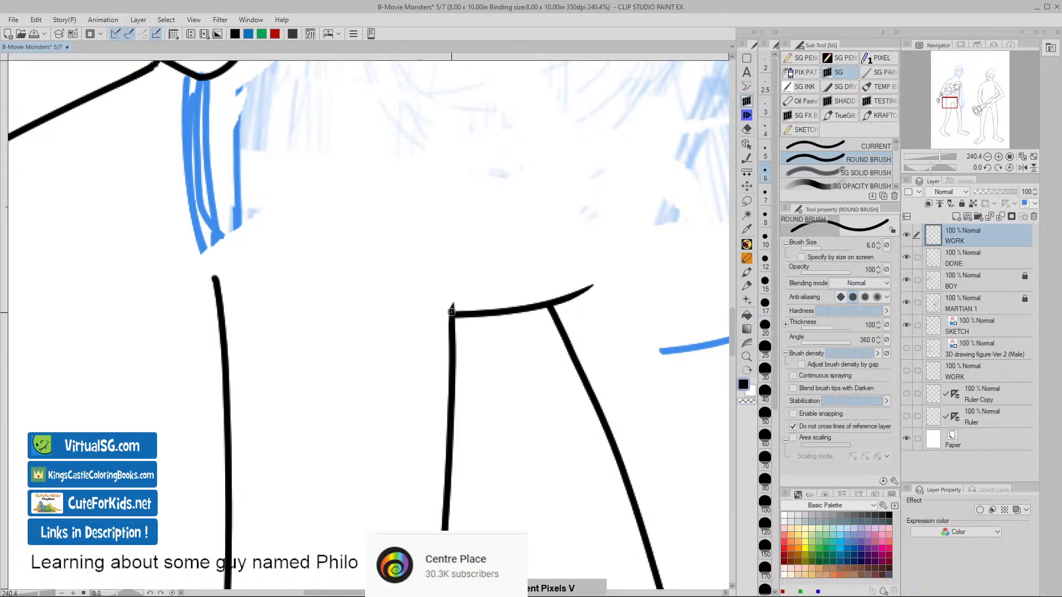
left_click_drag(449, 313, 466, 275)
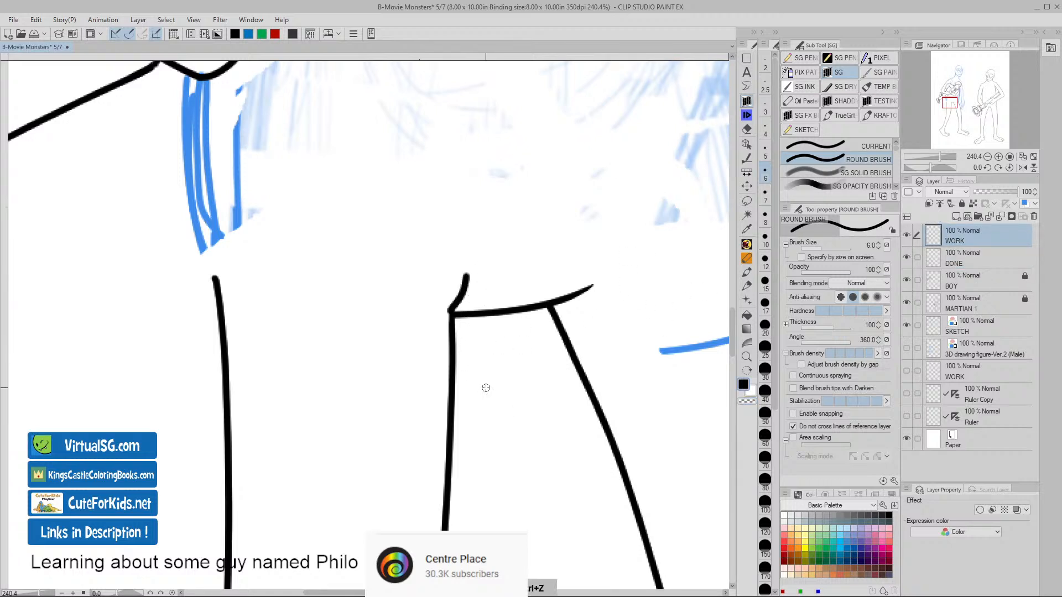
key("ctrl+z")
key("ctrl+space")
left_click_drag(560, 519, 308, 406)
key("space")
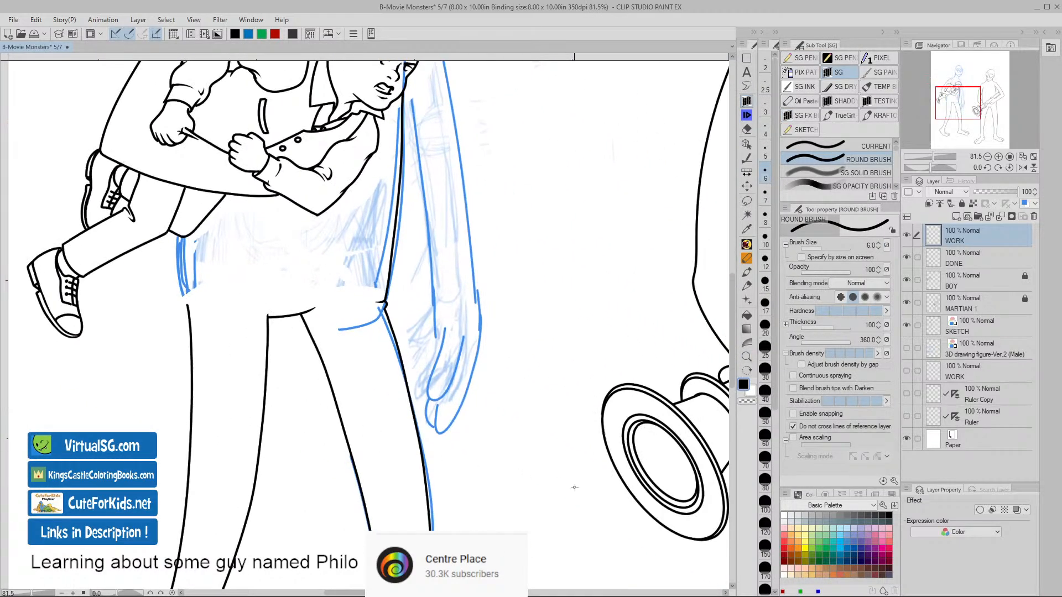
key("ctrl+space")
left_click_drag(575, 489, 560, 496)
key("space")
mouse_move(622, 534)
left_mouse_down()
mouse_move(496, 512)
mouse_move(635, 440)
left_mouse_up()
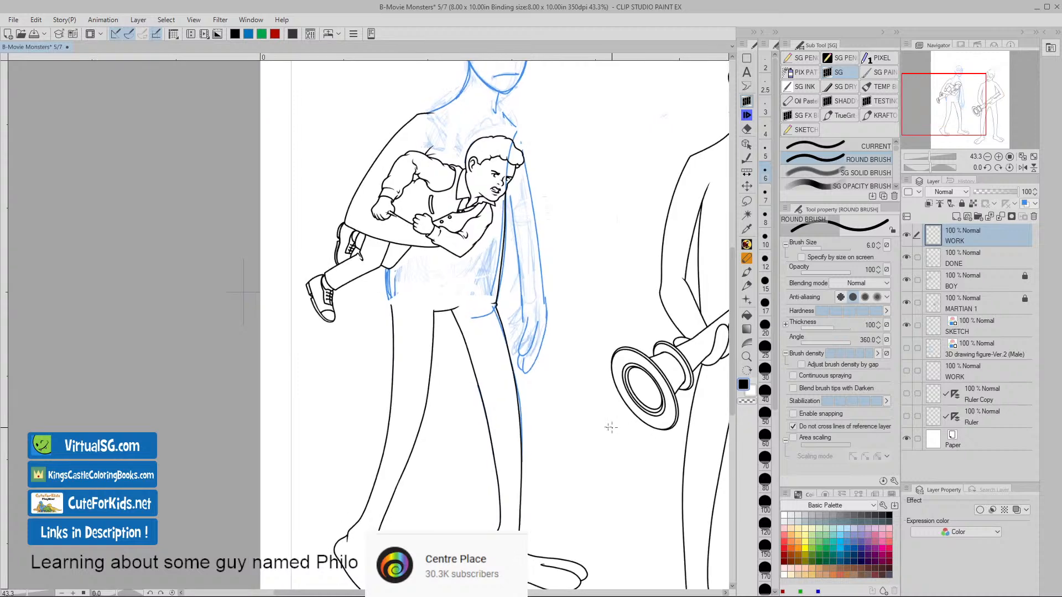
- Ink a short curve bending away from the crotch at the inner leg line's upper end on the WORK layer, undoing the trial strokes
key("ctrl+space")
left_click_drag(461, 334, 499, 341)
key("space")
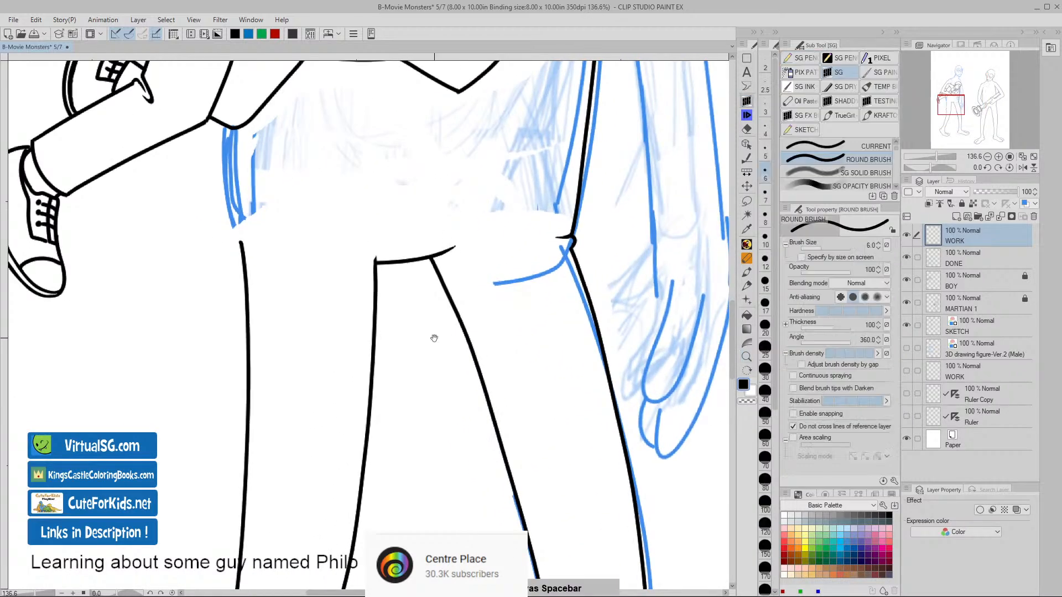
left_click_drag(432, 333, 530, 405)
left_click_drag(472, 331, 460, 305)
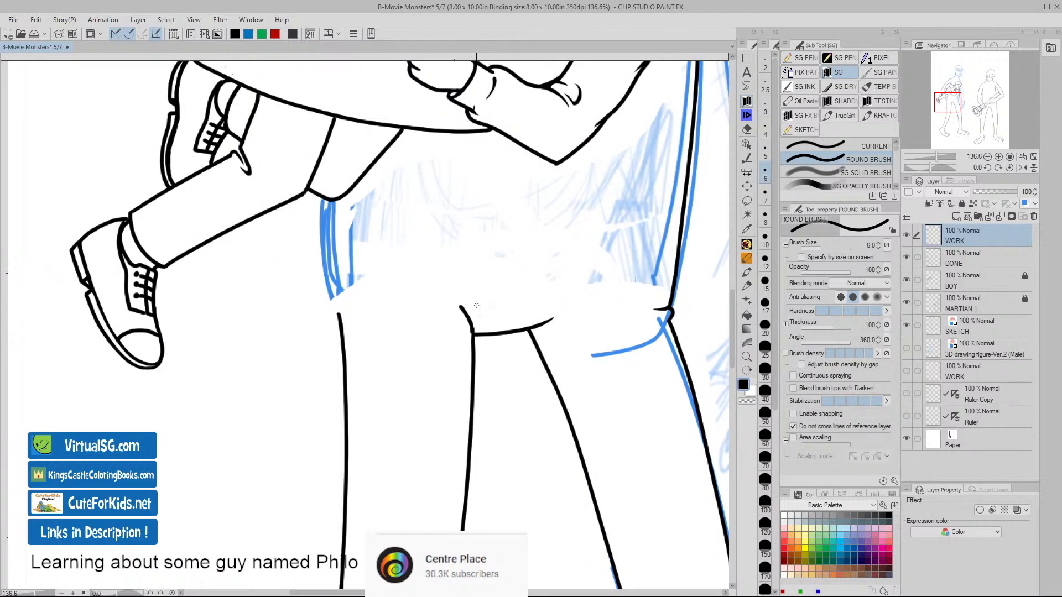
key("ctrl+space")
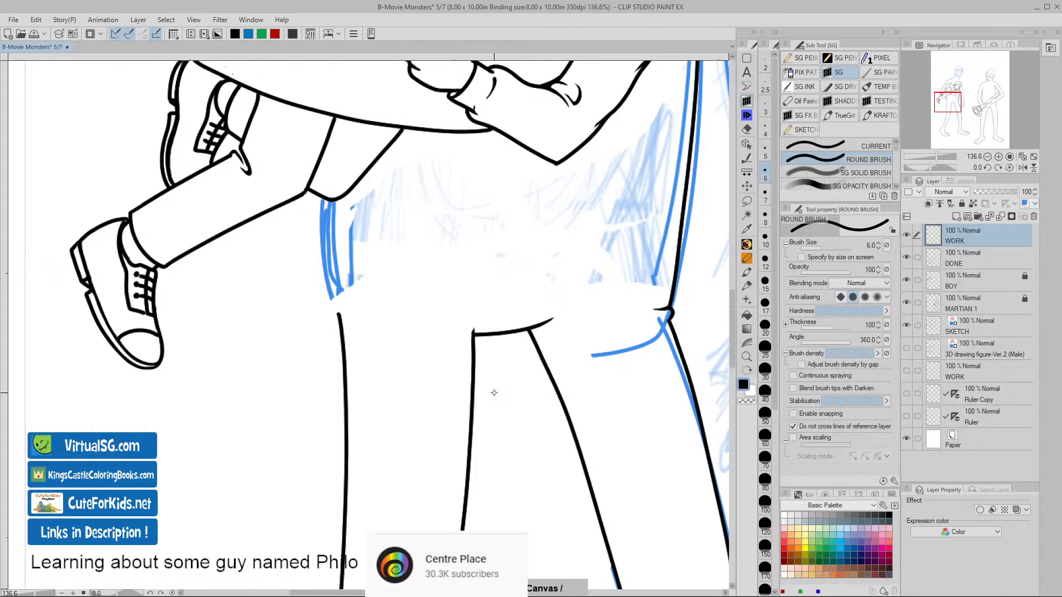
left_click_drag(495, 404, 511, 407)
mouse_move(457, 285)
left_mouse_down()
mouse_move(440, 248)
mouse_move(458, 285)
left_mouse_up()
key("ctrl+z")
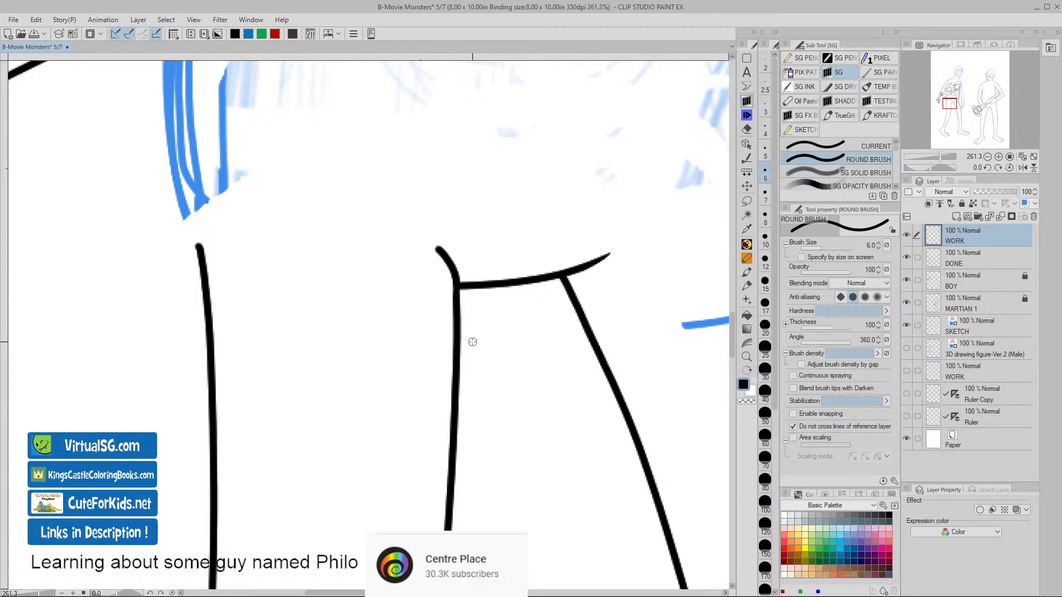
key("ctrl+z")
key("ctrl+z")
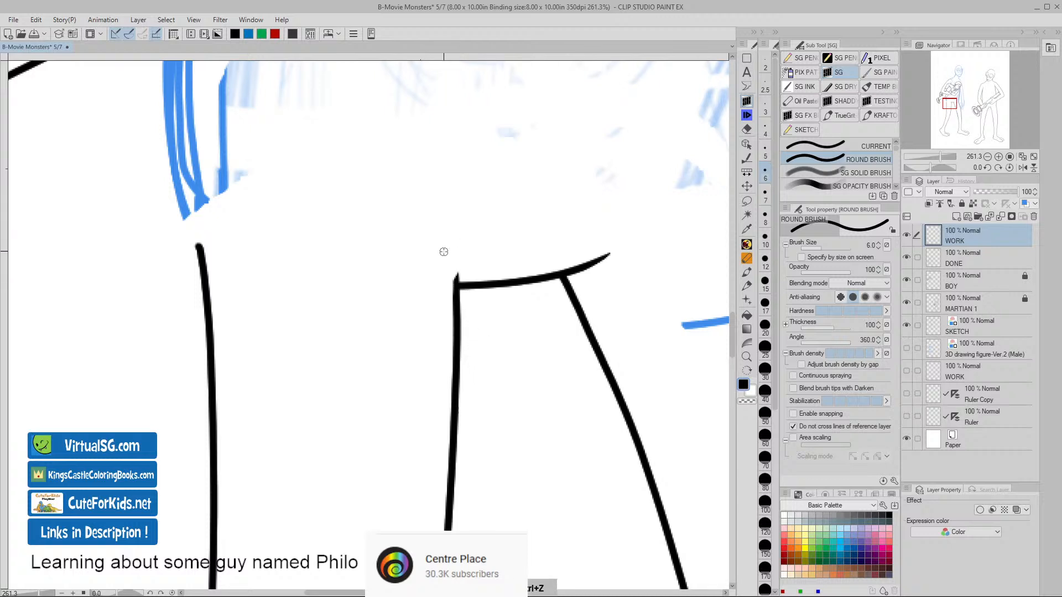
left_click_drag(440, 249, 465, 339)
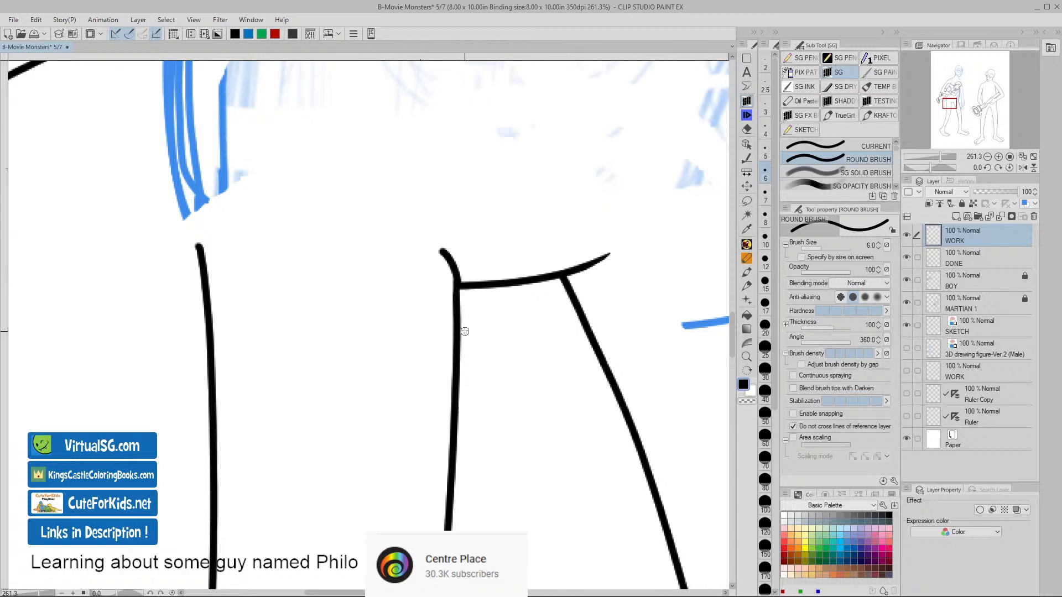
key("ctrl+z")
left_click_drag(437, 246, 457, 293)
- Taper the upper end of the short curve above the front leg's inner line using transparent color
key("v")
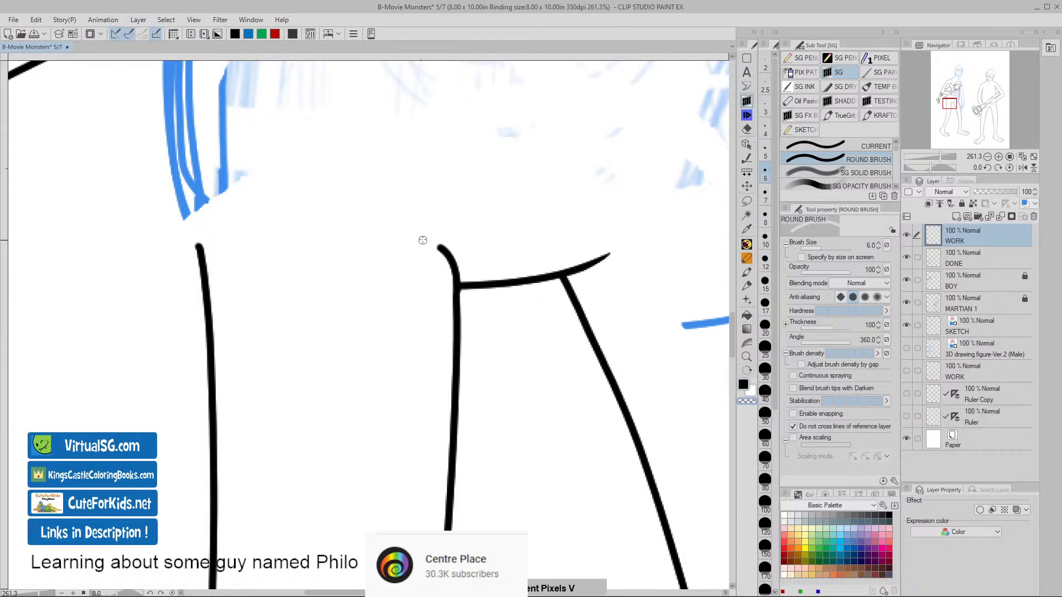
left_click_drag(427, 240, 451, 281)
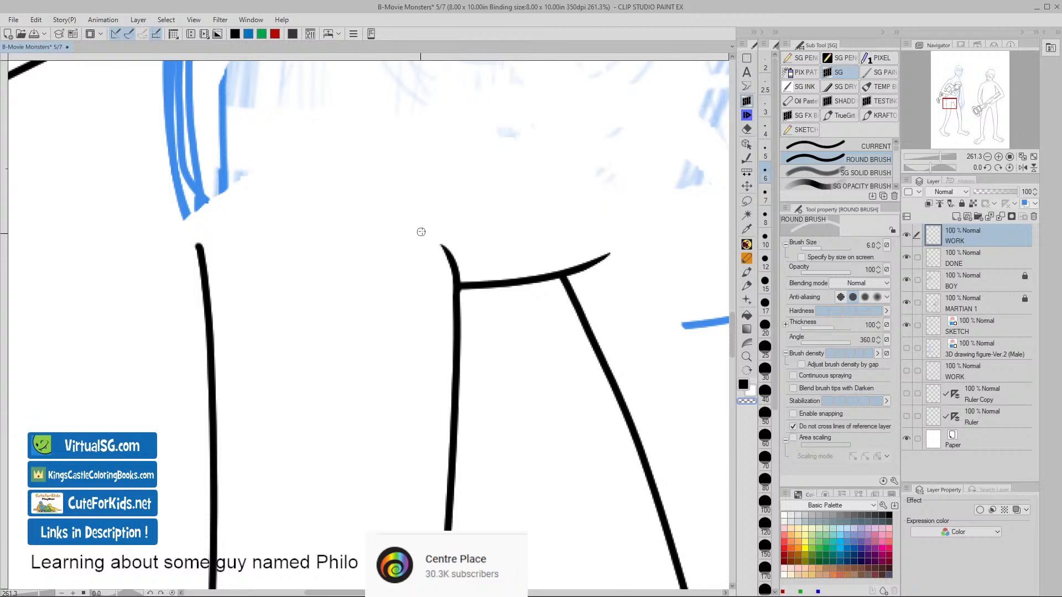
left_click_drag(438, 238, 455, 253)
key("slash")
left_click_drag(537, 494, 495, 490)
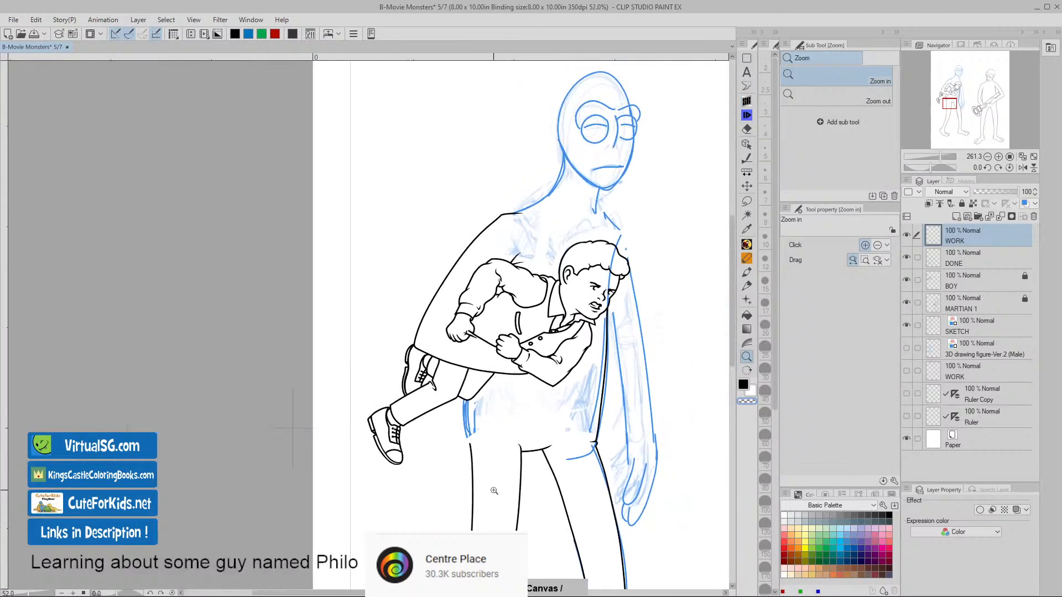
key("space")
left_click_drag(546, 517, 432, 431)
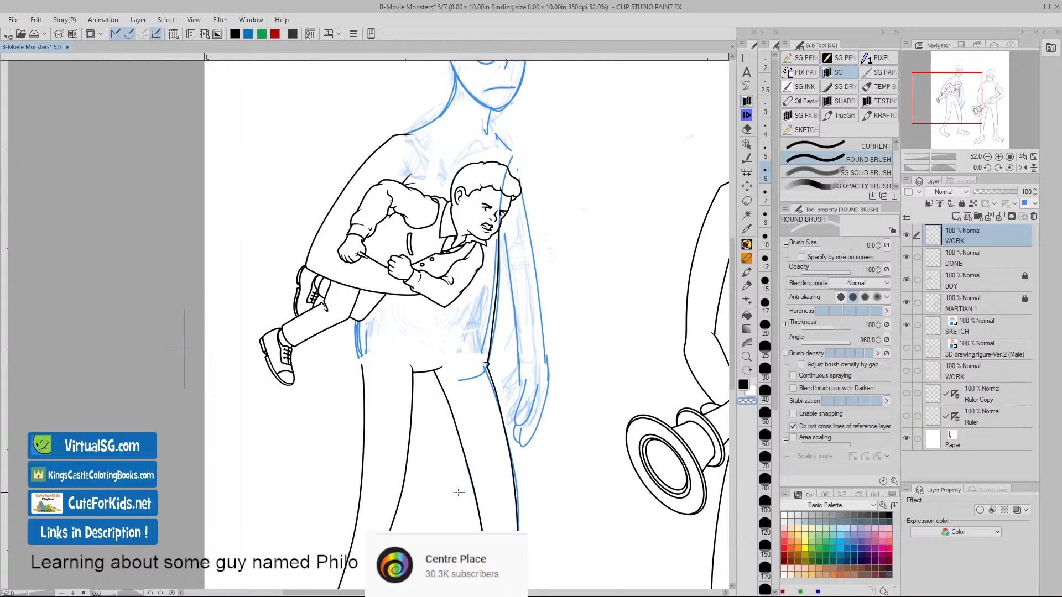
left_click_drag(458, 492, 423, 451)
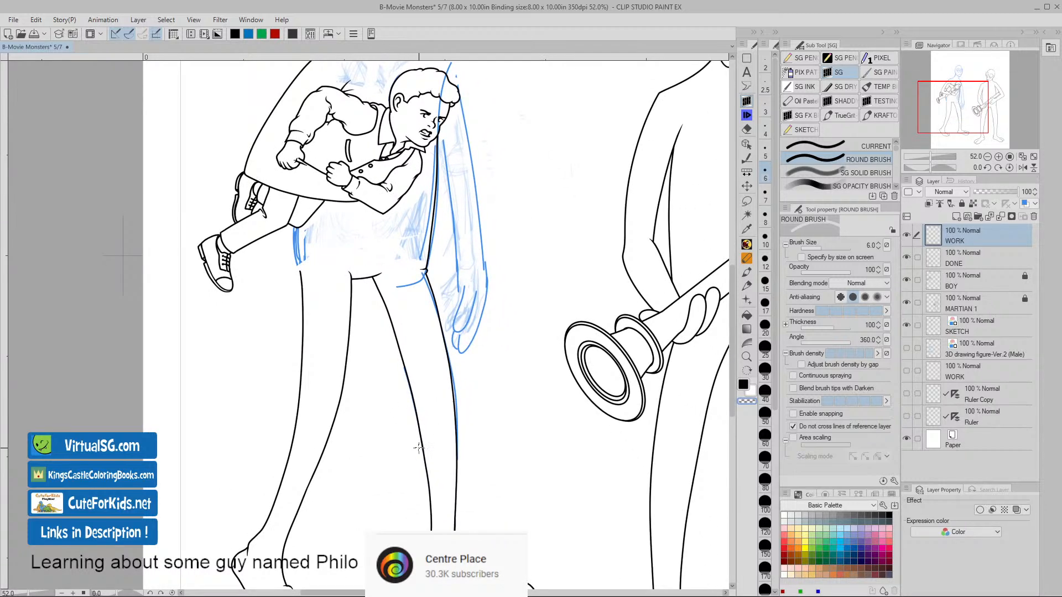
- Ink a small hip bump on the front leg's outer line and a waist line up to the boy's trouser leg, undoing earlier attempts
key("slash")
left_click(373, 378)
key("space")
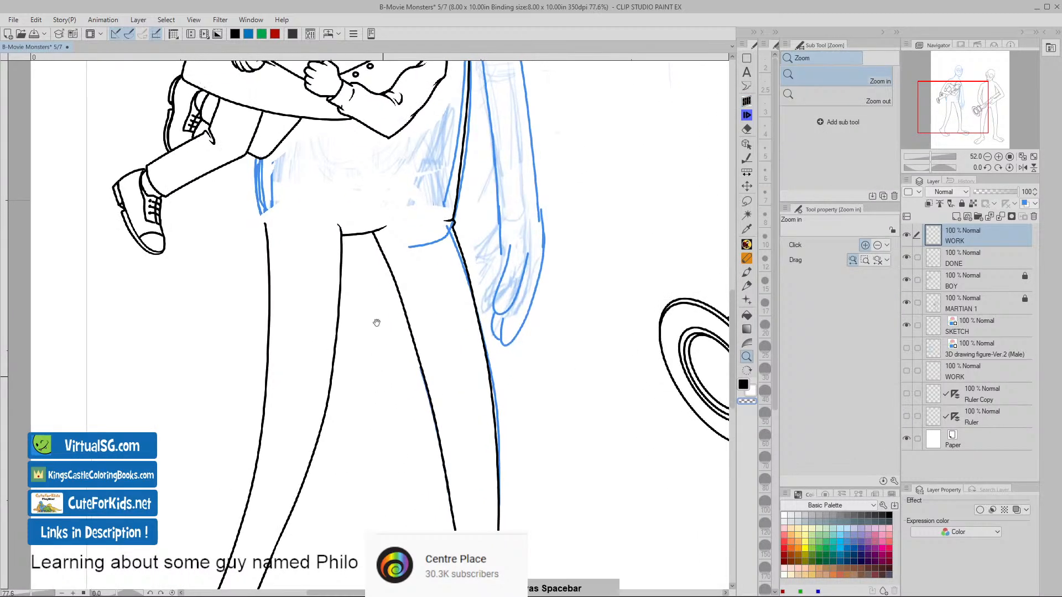
mouse_move(376, 323)
left_mouse_down()
mouse_move(418, 417)
mouse_move(508, 431)
mouse_move(539, 519)
left_mouse_up()
key("slash")
key("space")
key("b")
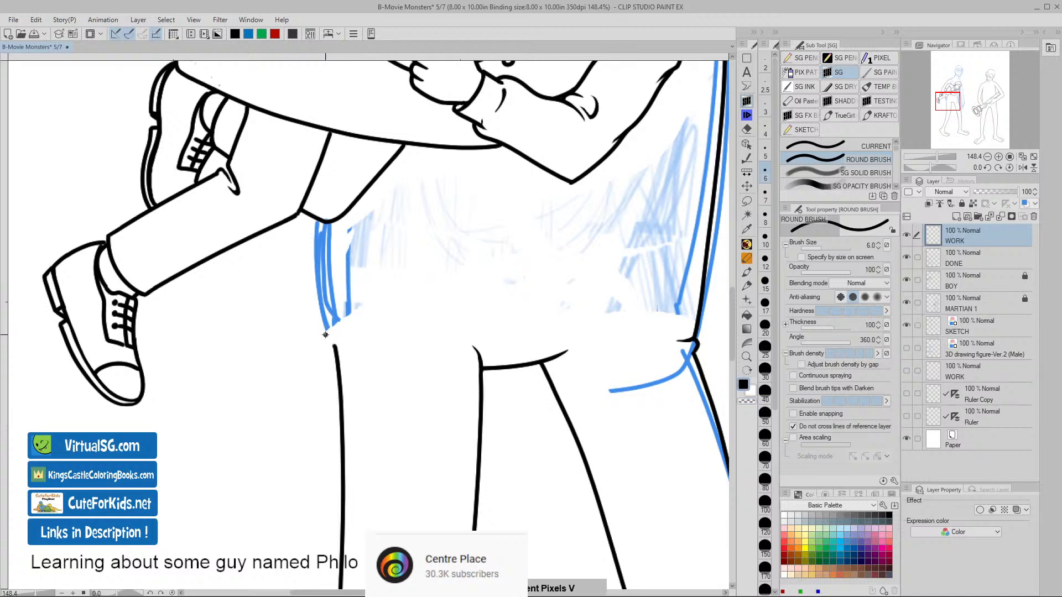
mouse_move(325, 334)
left_mouse_down()
mouse_move(333, 345)
mouse_move(310, 227)
left_mouse_up()
key("ctrl+z")
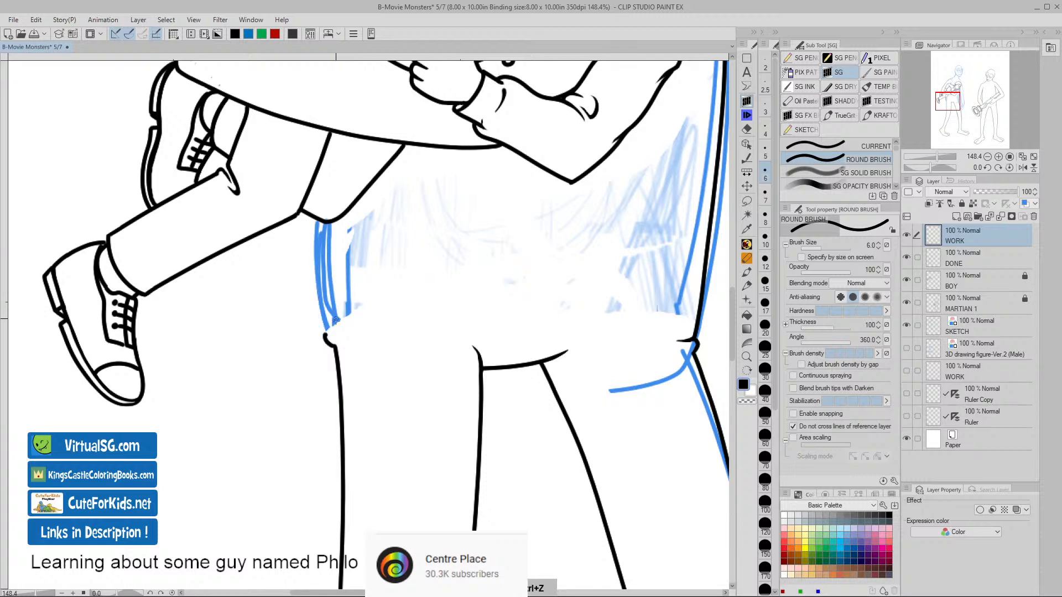
key("ctrl+z")
left_click_drag(334, 346, 304, 213)
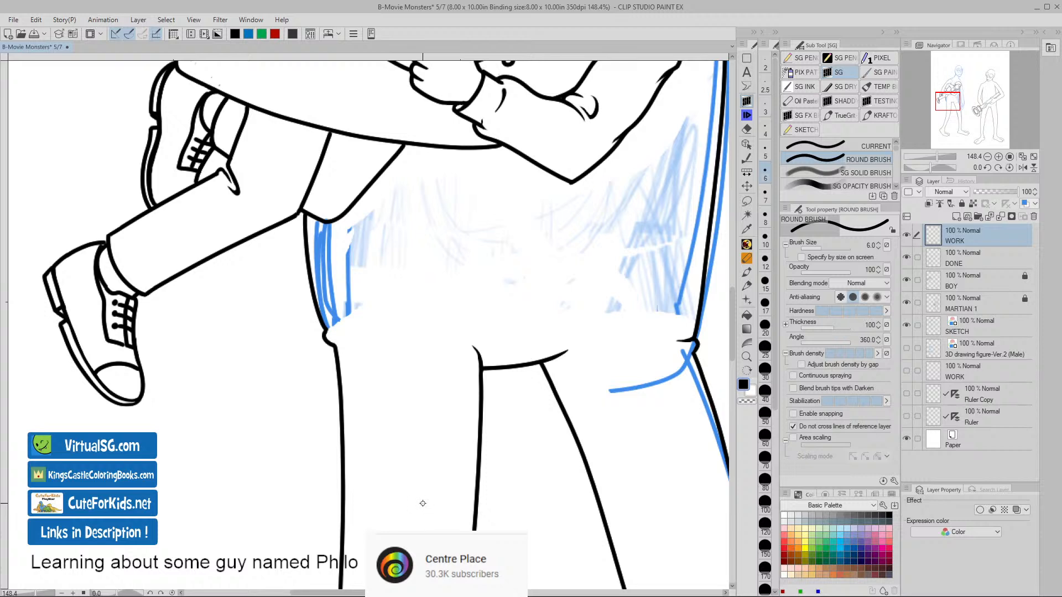
key("ctrl+z")
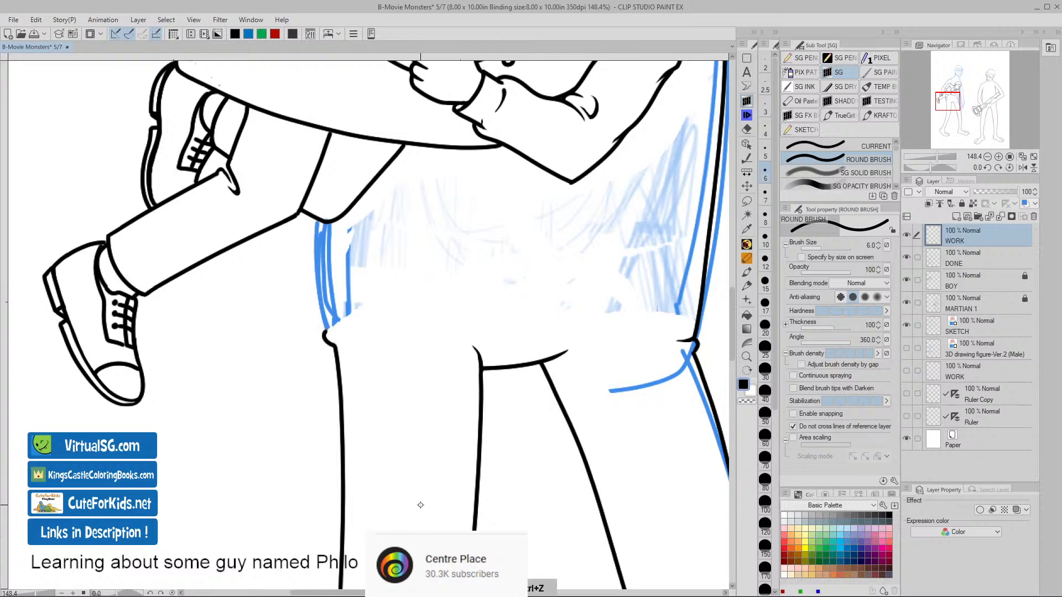
key("ctrl+z")
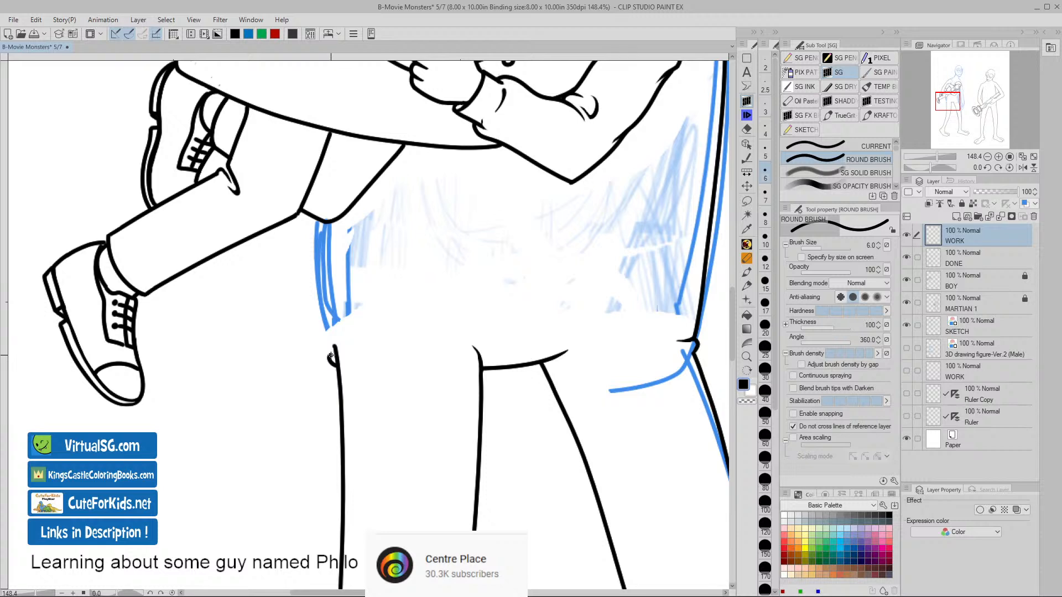
mouse_move(332, 357)
left_mouse_down()
mouse_move(318, 243)
mouse_move(319, 224)
mouse_move(332, 223)
mouse_move(312, 218)
mouse_move(333, 358)
left_mouse_up()
key("ctrl+z")
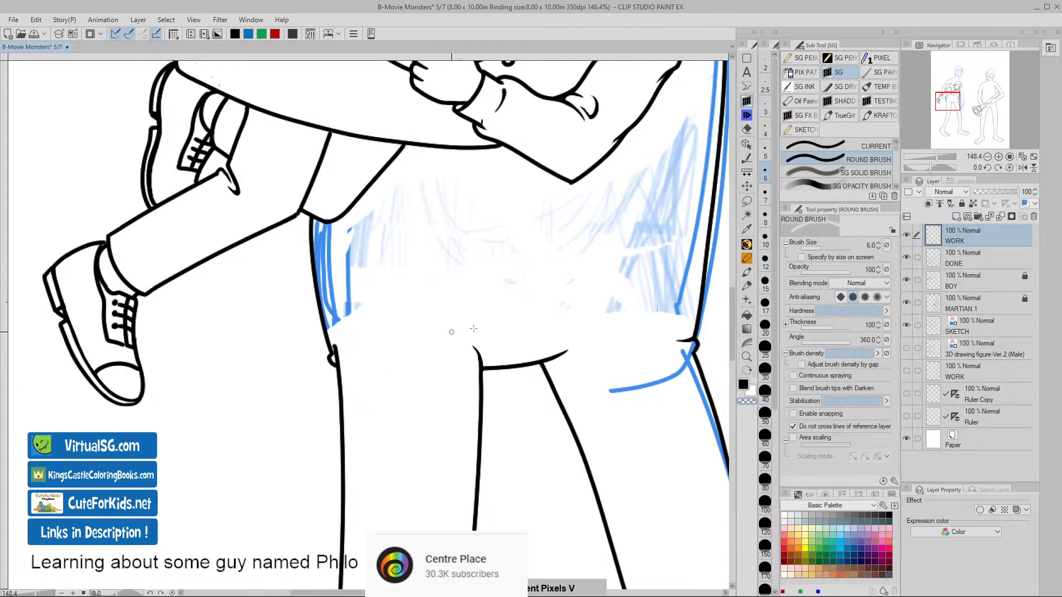
- Erase the front leg's outer line end that sticks up past the hip bump on the DONE layer using transparent color
left_click(952, 260)
key("slash")
left_click_drag(363, 372, 380, 374)
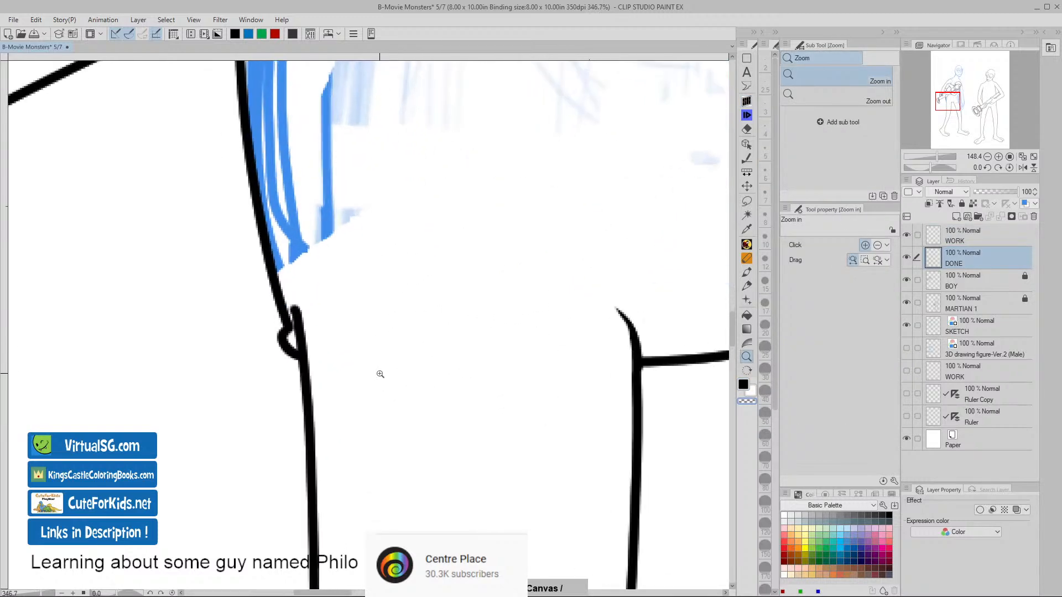
key("b")
mouse_move(297, 306)
left_mouse_down()
mouse_move(306, 346)
mouse_move(300, 330)
left_mouse_up()
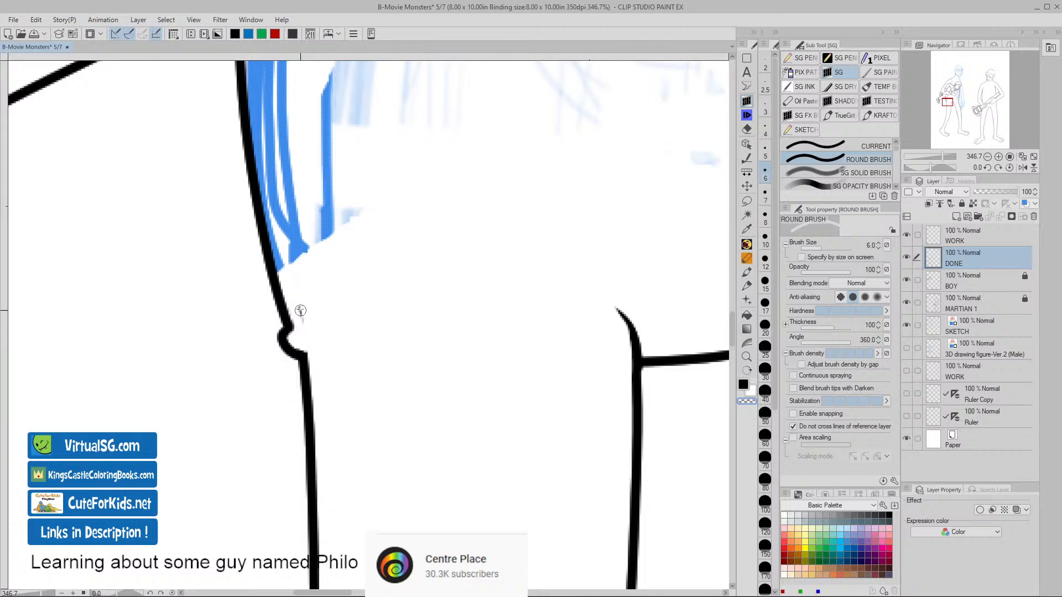
key("ctrl+0")
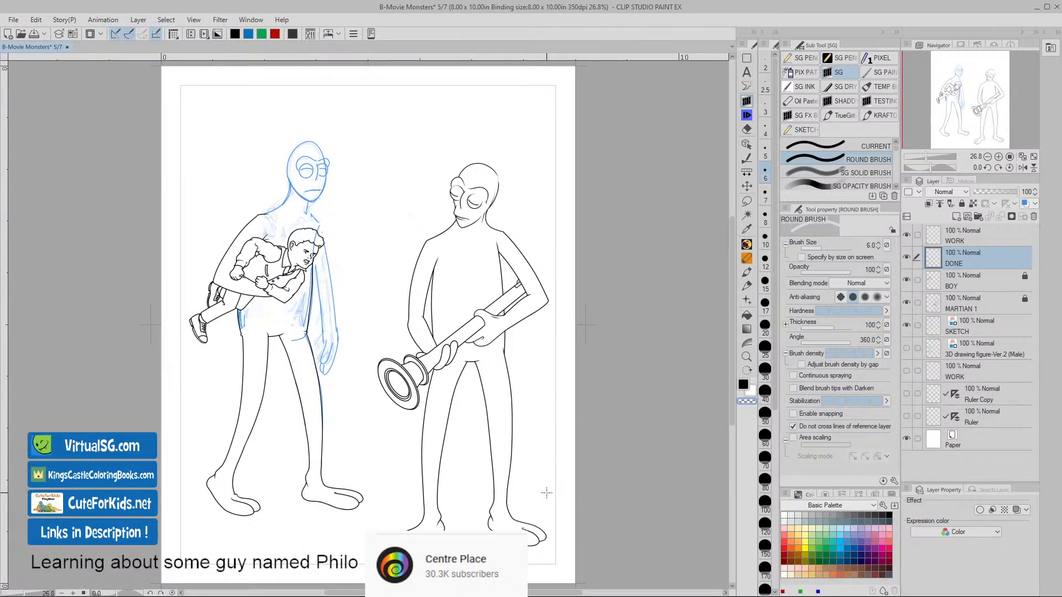
key("ctrl+space")
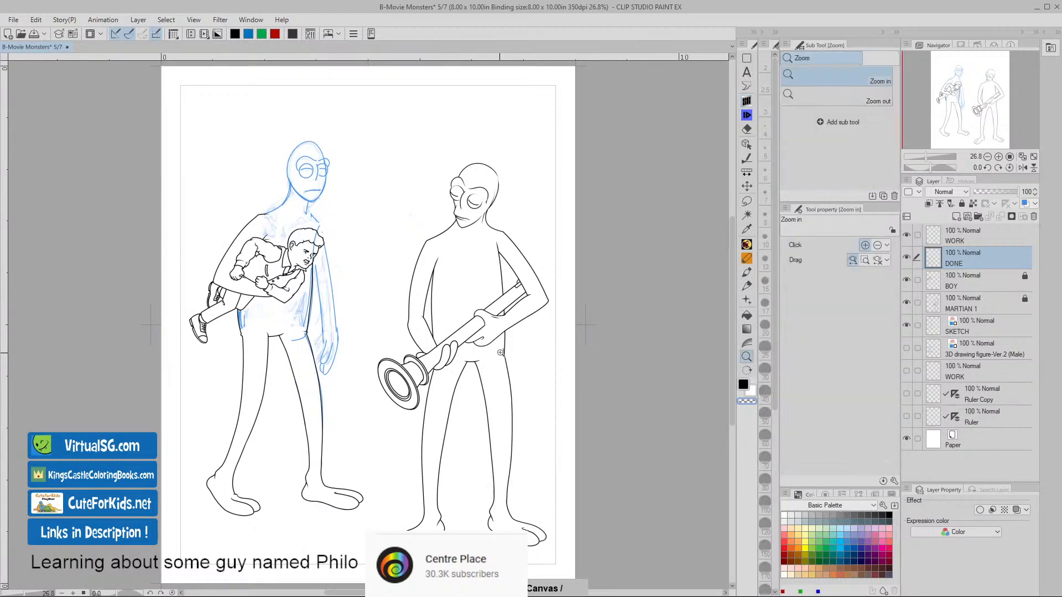
- Remove the stray line at the gun-holding martian's hip and ink a small hip bump on a new WORK layer above MARTIAN 1
left_click_drag(498, 352, 554, 375)
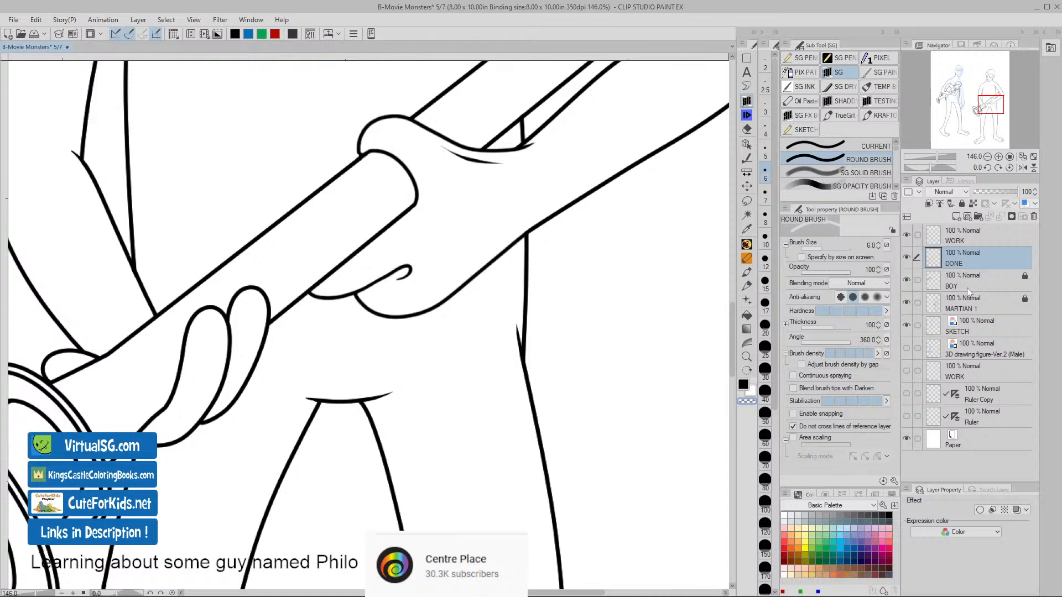
left_click(961, 309)
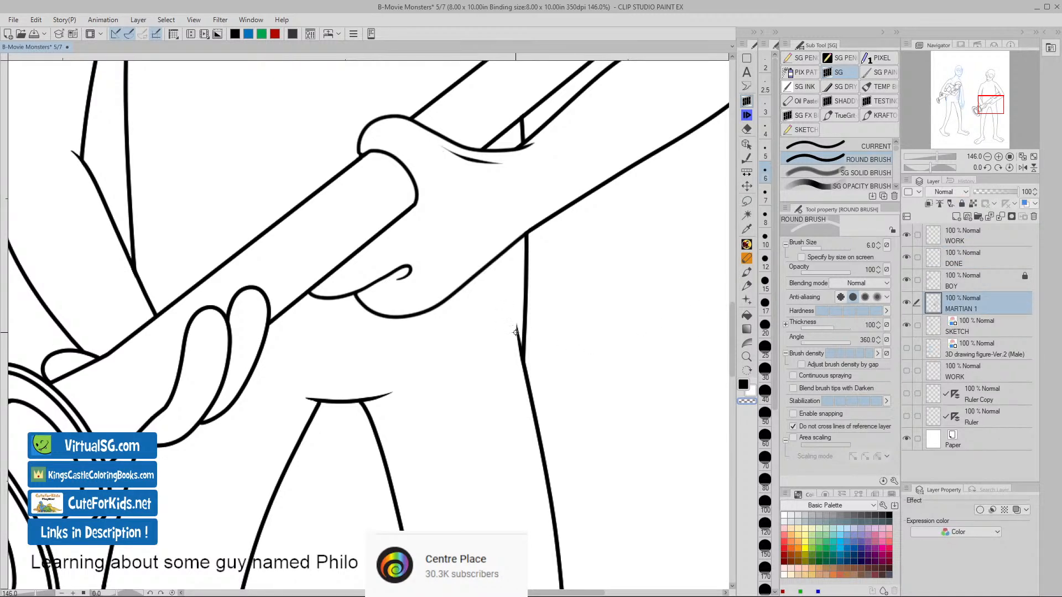
key("ctrl+z")
key("ctrl+shift+n")
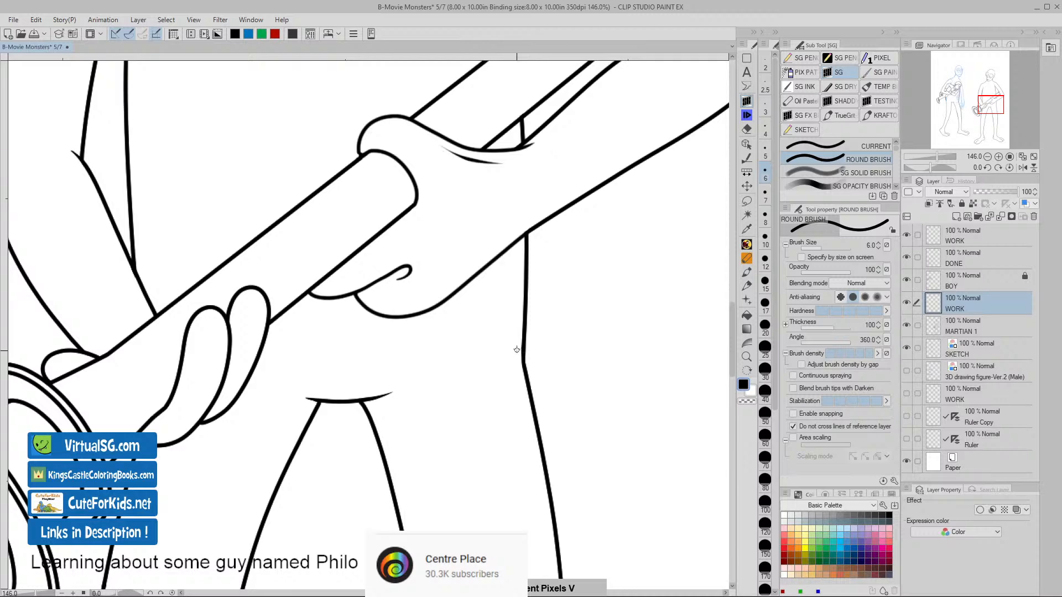
left_click_drag(518, 346, 527, 360)
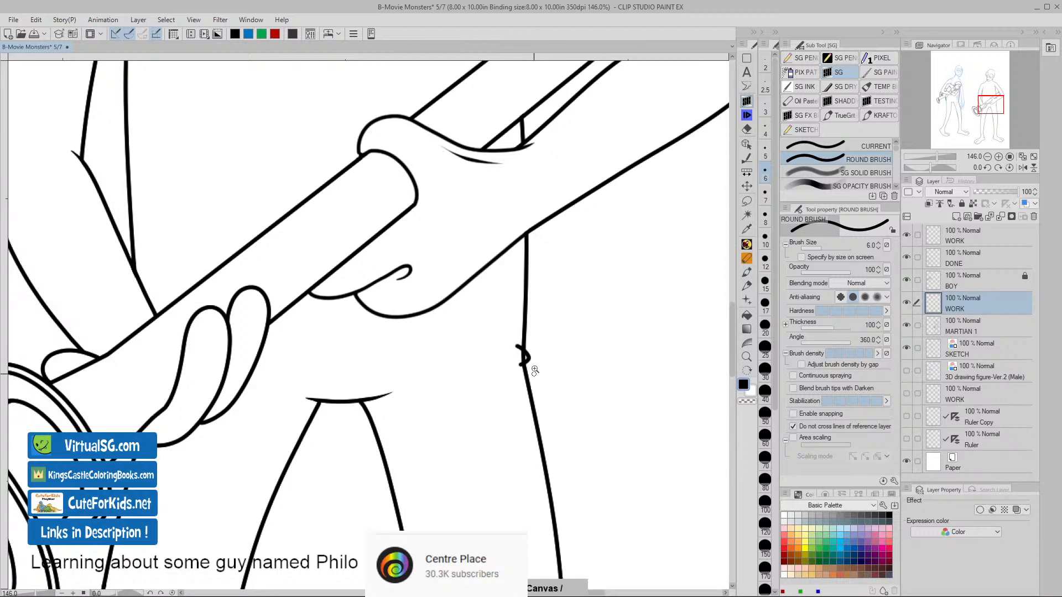
- Erase the body line segment crossing inside the hip bump on the MARTIAN 1 layer using transparent color
scroll(532, 369, "up", 3)
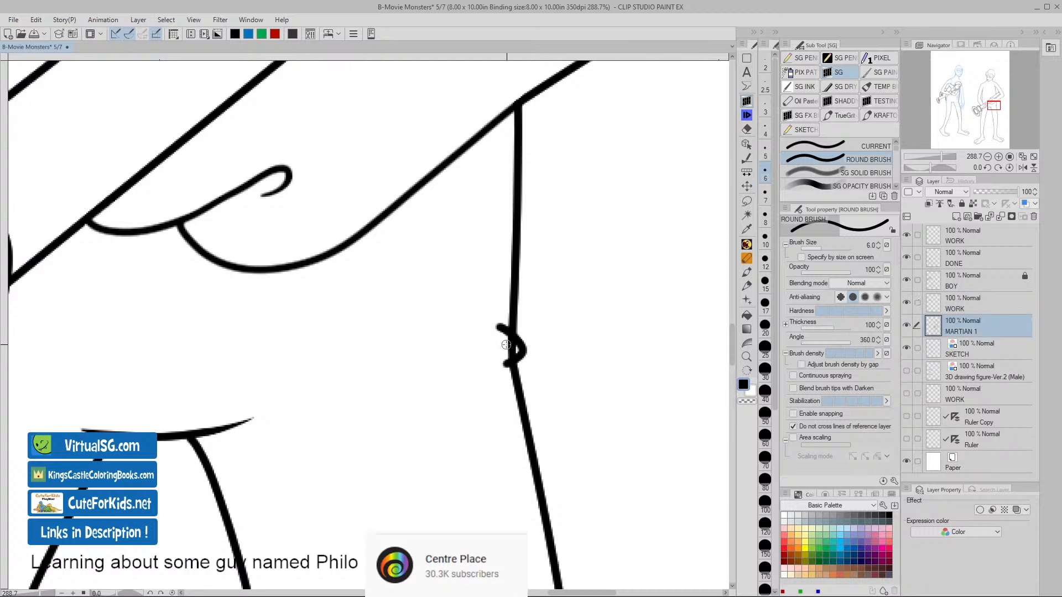
left_click_drag(502, 340, 514, 346)
key("ctrl+z")
key("v")
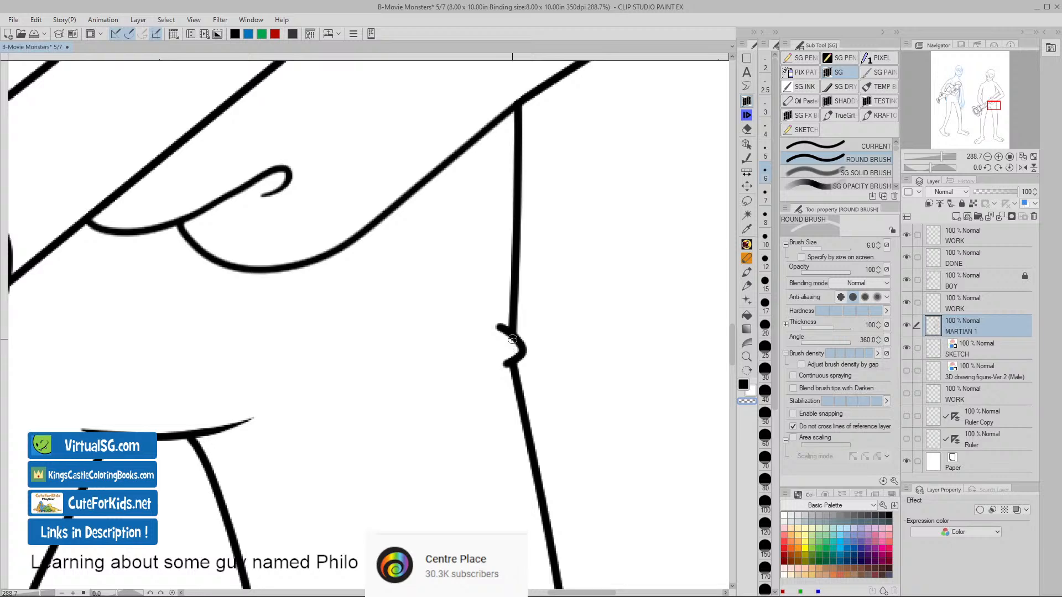
- Taper the hip bump's ends with transparent color, clean its join with the body line, and merge its WORK layer into MARTIAN 1
left_click(939, 309)
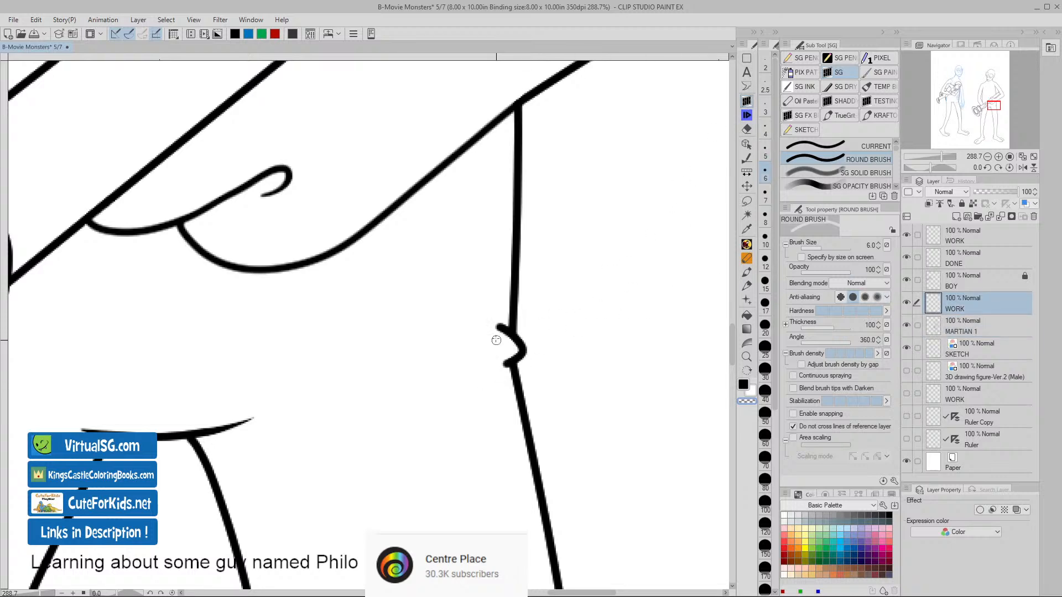
left_click_drag(496, 322, 509, 364)
left_click(937, 334)
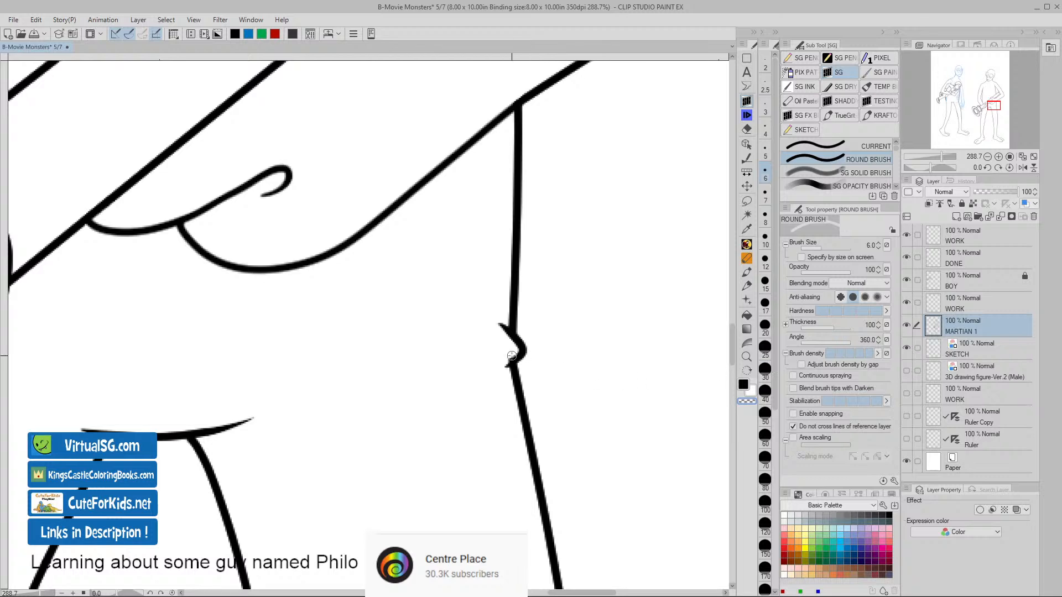
left_click_drag(512, 355, 506, 363)
key("alt+bracketright")
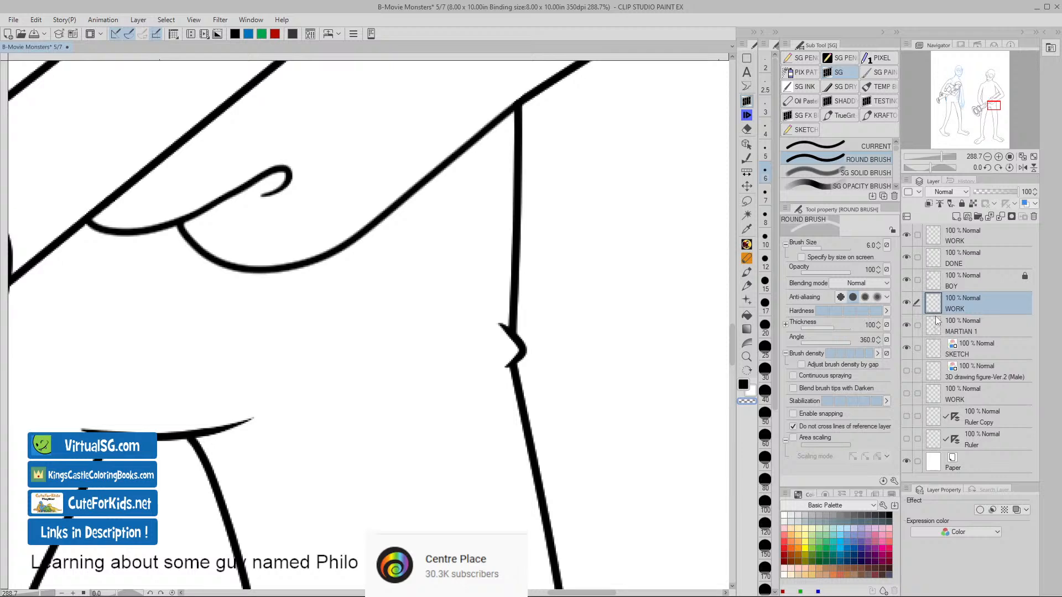
key("ctrl+e")
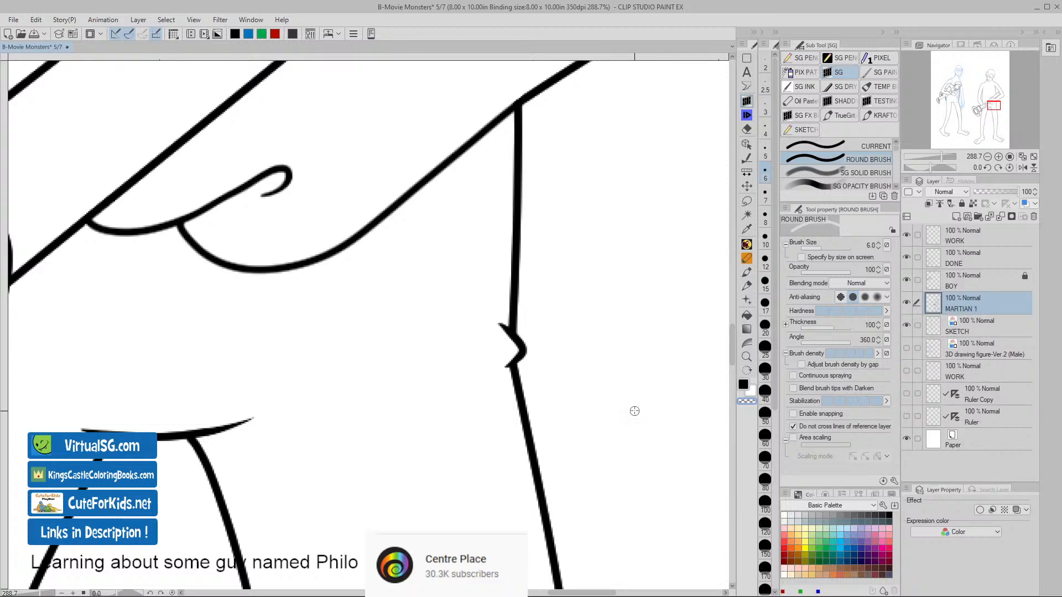
- Ink a fuller outer line for the boy-carrying martian's front leg, from hip to ankle, on the top WORK layer
key("ctrl+0")
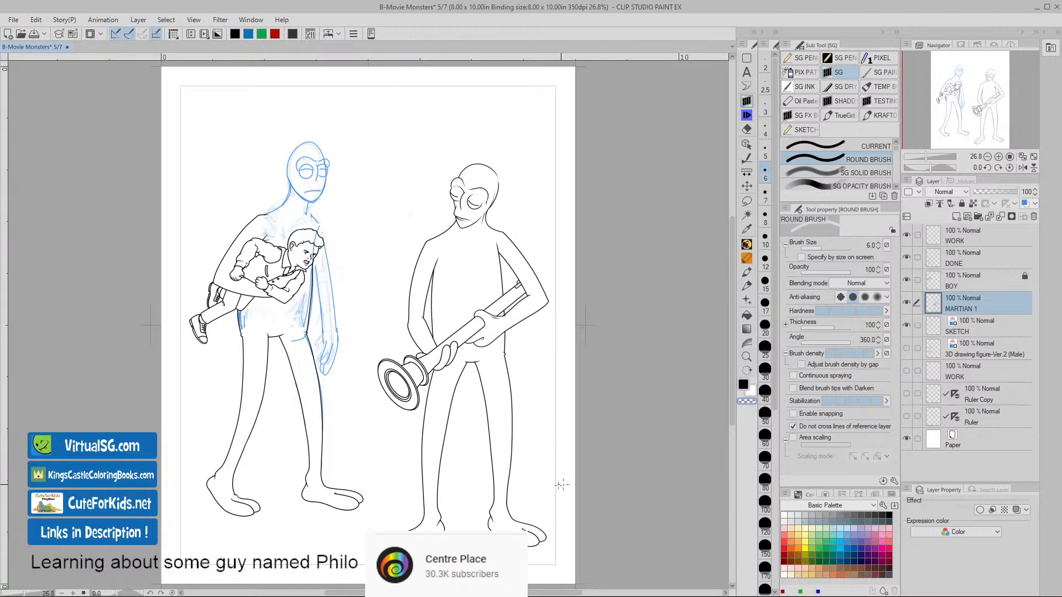
scroll(326, 432, "up", 5)
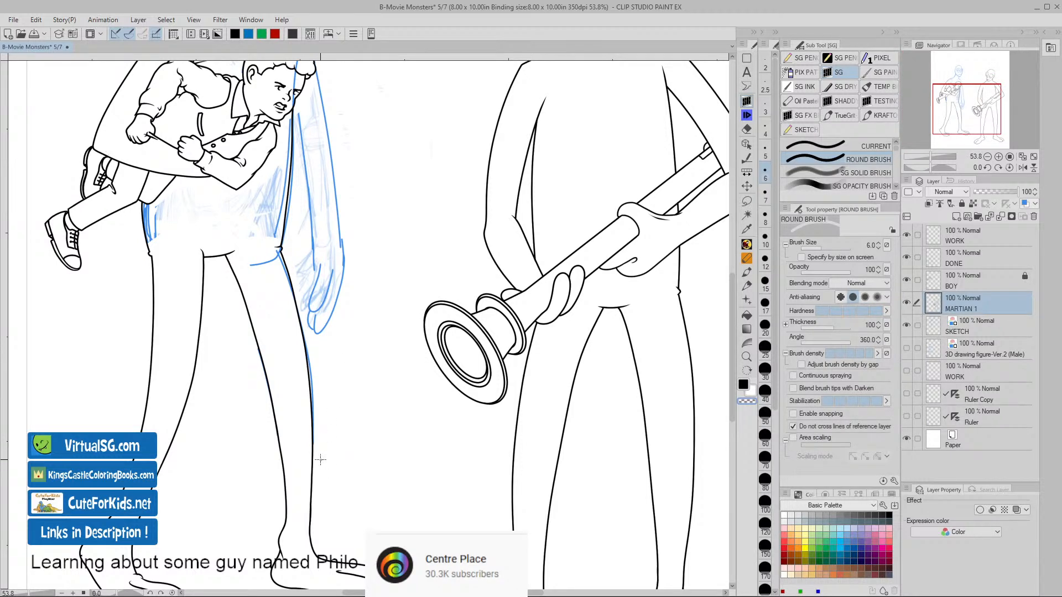
left_click(937, 239)
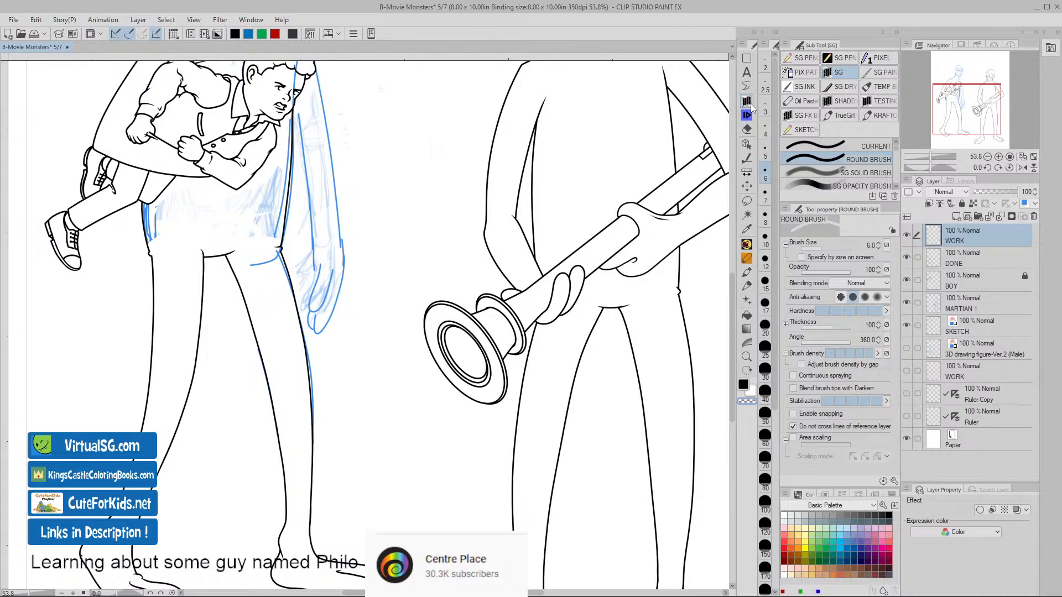
key("ctrl+space")
left_click_drag(326, 324, 338, 326)
left_click_drag(401, 370, 455, 277)
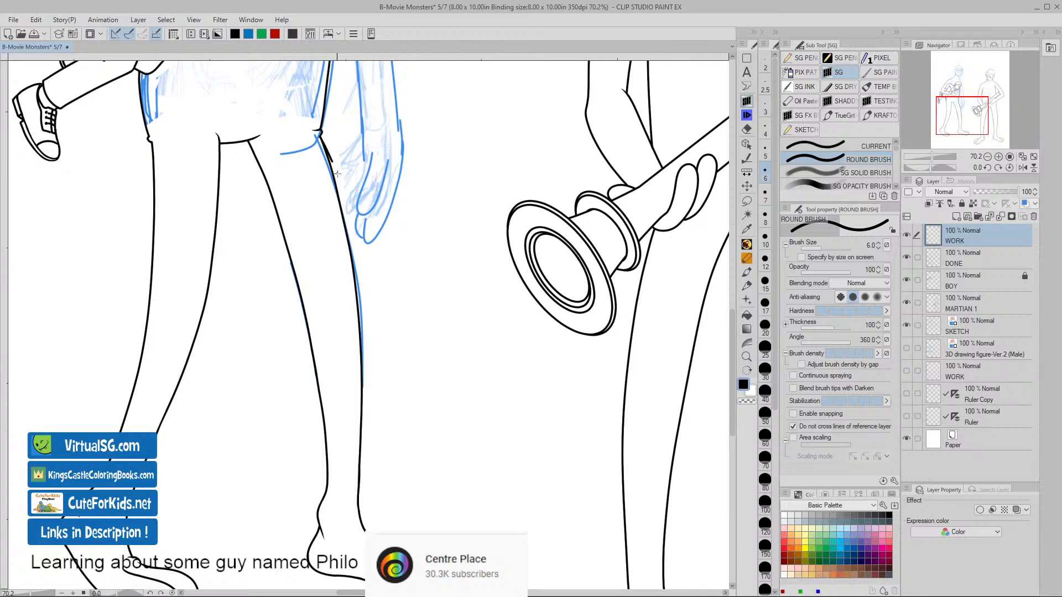
mouse_move(337, 173)
left_mouse_down()
mouse_move(363, 255)
mouse_move(369, 352)
left_mouse_up()
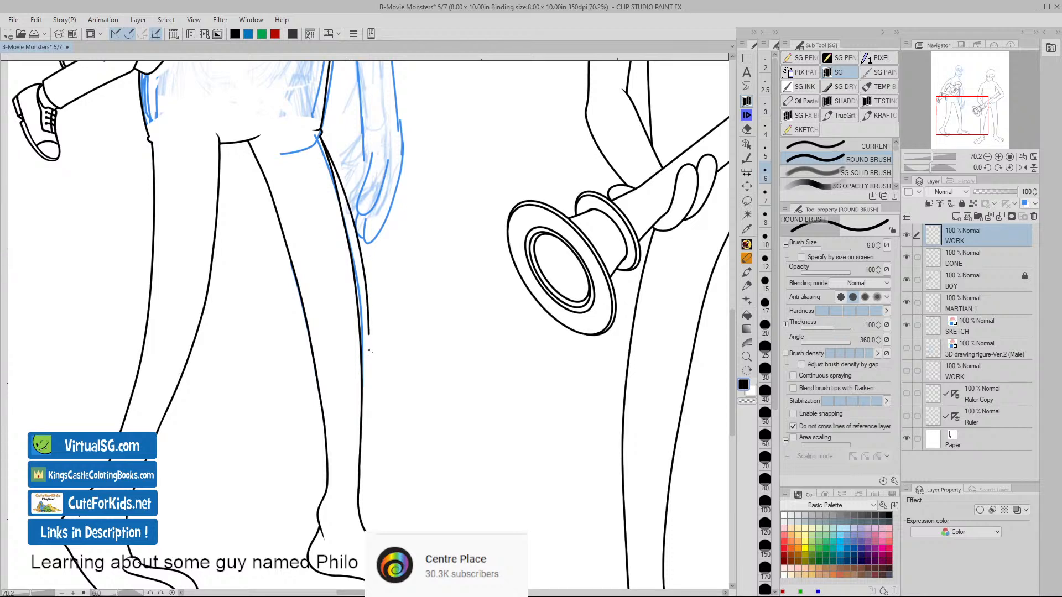
left_click_drag(365, 392, 360, 468)
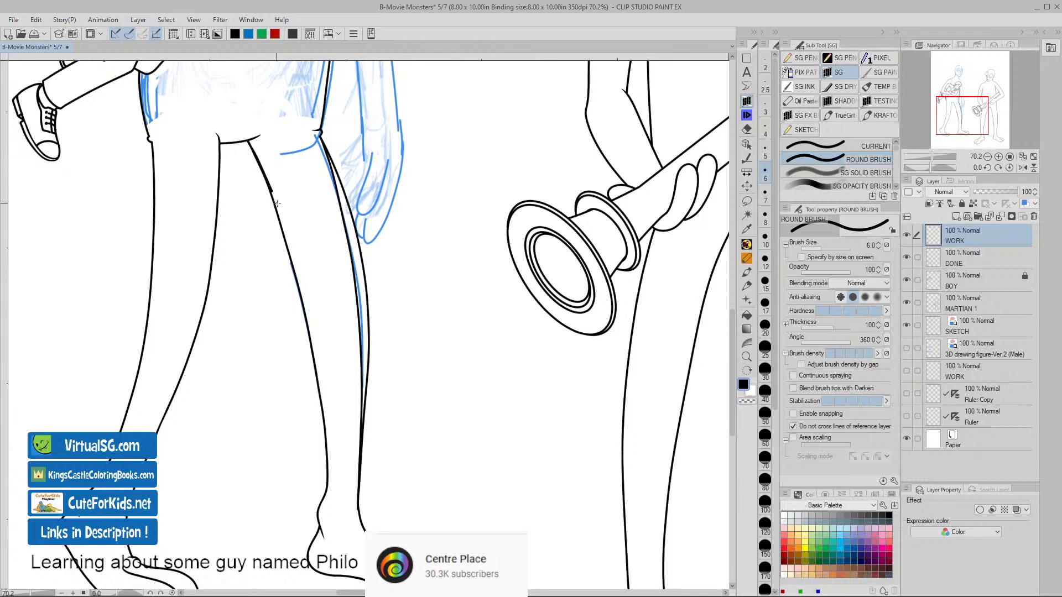
- Ink a new inner line for the front leg from the crotch to the lower shin, undoing the trial strokes
mouse_move(290, 238)
left_mouse_down()
mouse_move(320, 363)
mouse_move(327, 468)
left_mouse_up()
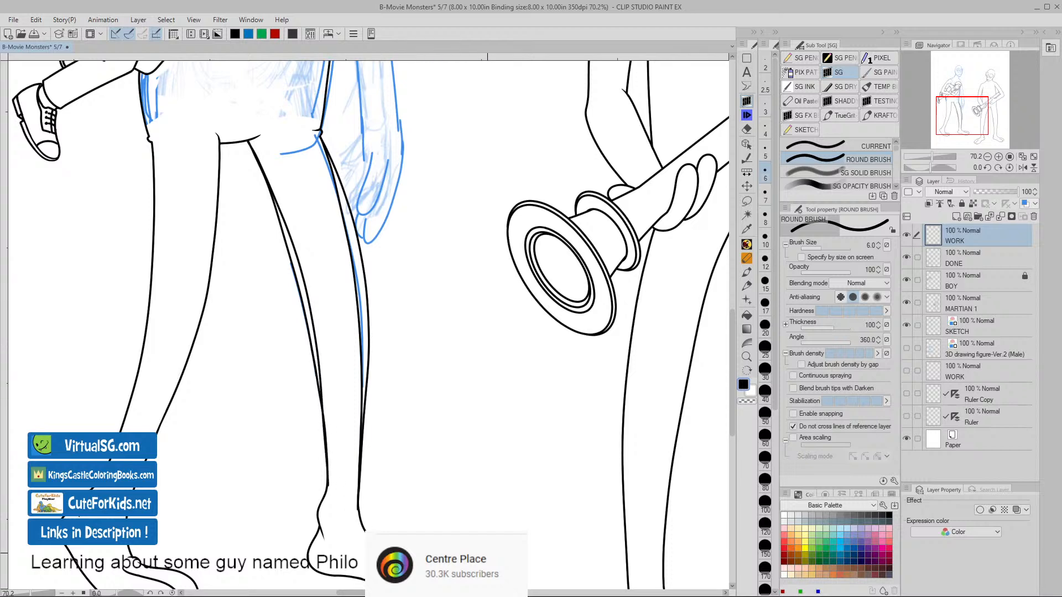
key("ctrl+z")
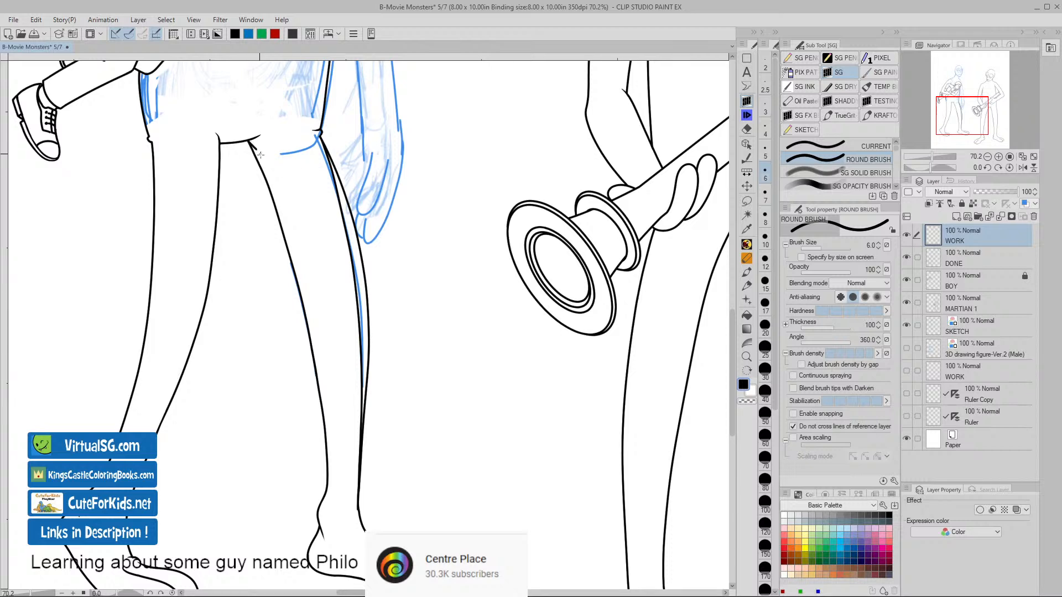
key("ctrl+z")
mouse_move(255, 147)
left_mouse_down()
mouse_move(311, 299)
mouse_move(325, 470)
left_mouse_up()
key("ctrl+z")
left_click_drag(327, 448, 314, 307)
key("ctrl+z")
left_click_drag(325, 470, 311, 315)
left_click_drag(298, 256, 283, 208)
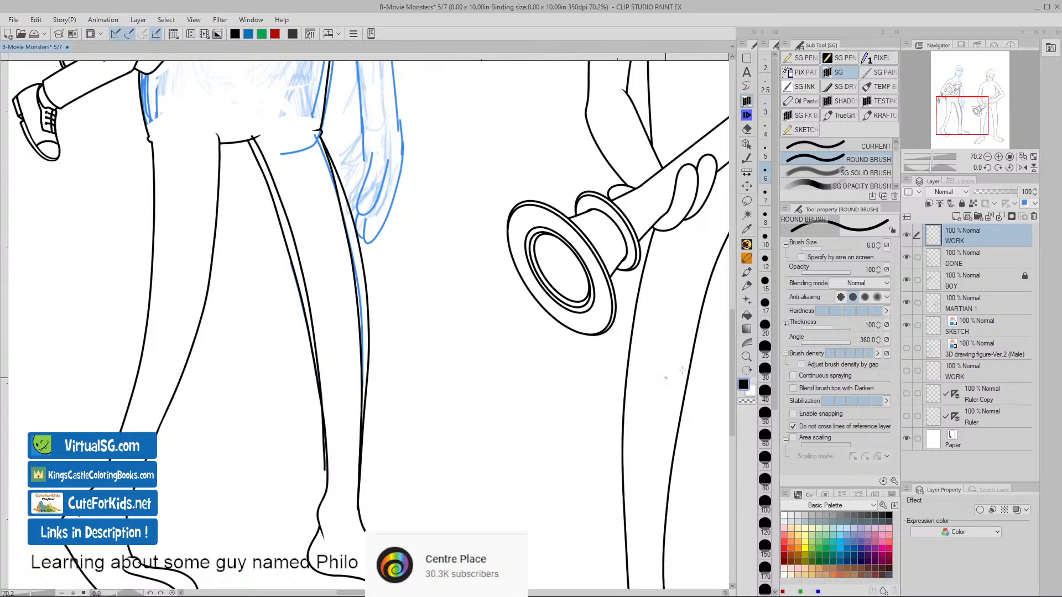
- Lasso the upper part of the front leg's old inner line on the DONE layer and delete it
left_click(939, 262)
left_click(746, 201)
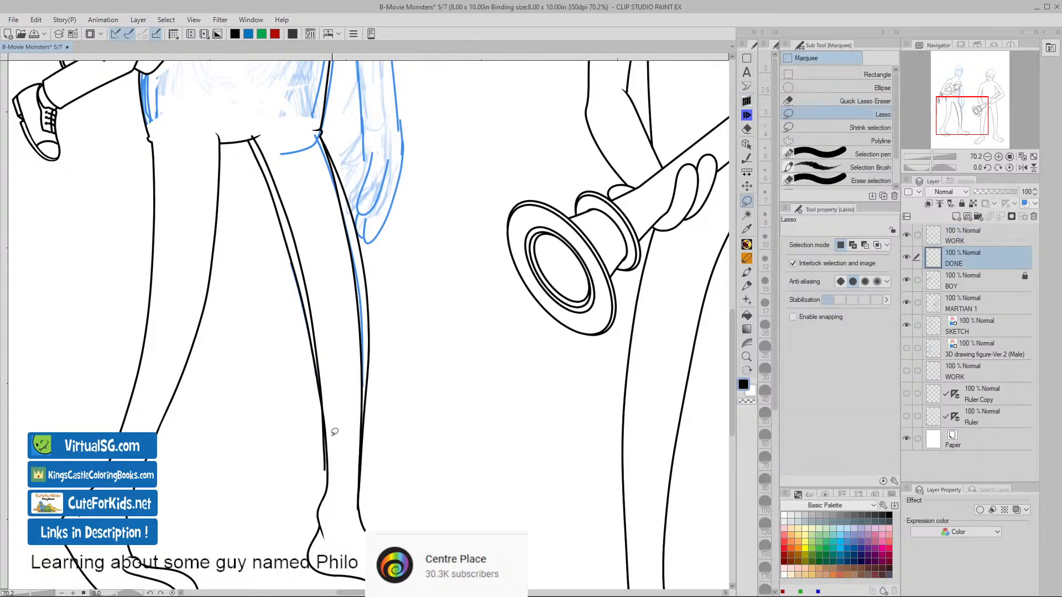
left_click_drag(317, 431, 323, 366)
left_click(168, 455)
mouse_move(314, 427)
left_mouse_down()
mouse_move(325, 362)
mouse_move(257, 139)
mouse_move(272, 301)
mouse_move(310, 430)
left_mouse_up()
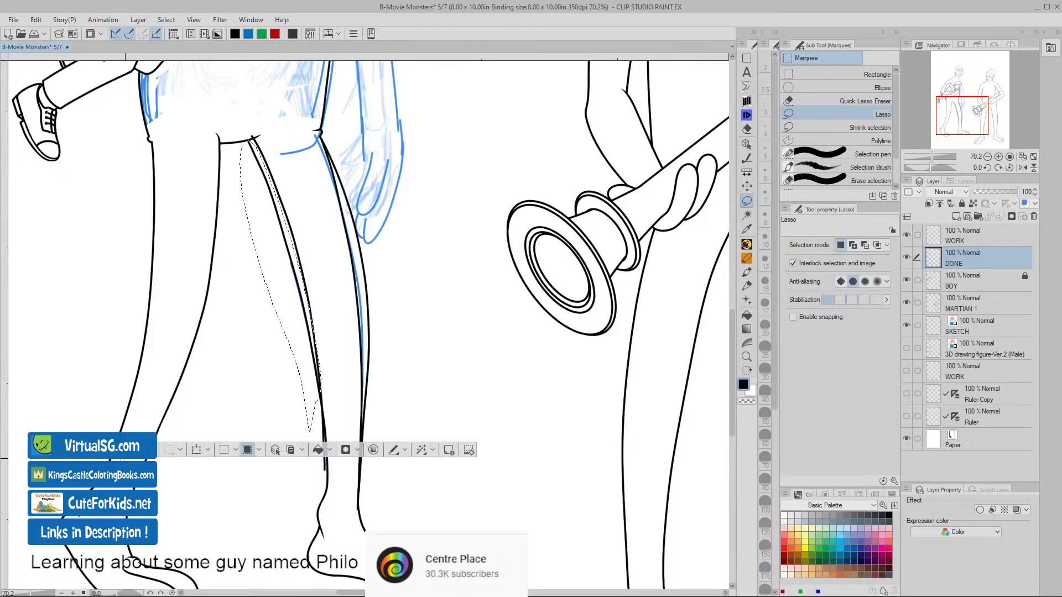
key("Delete")
key("ctrl+d")
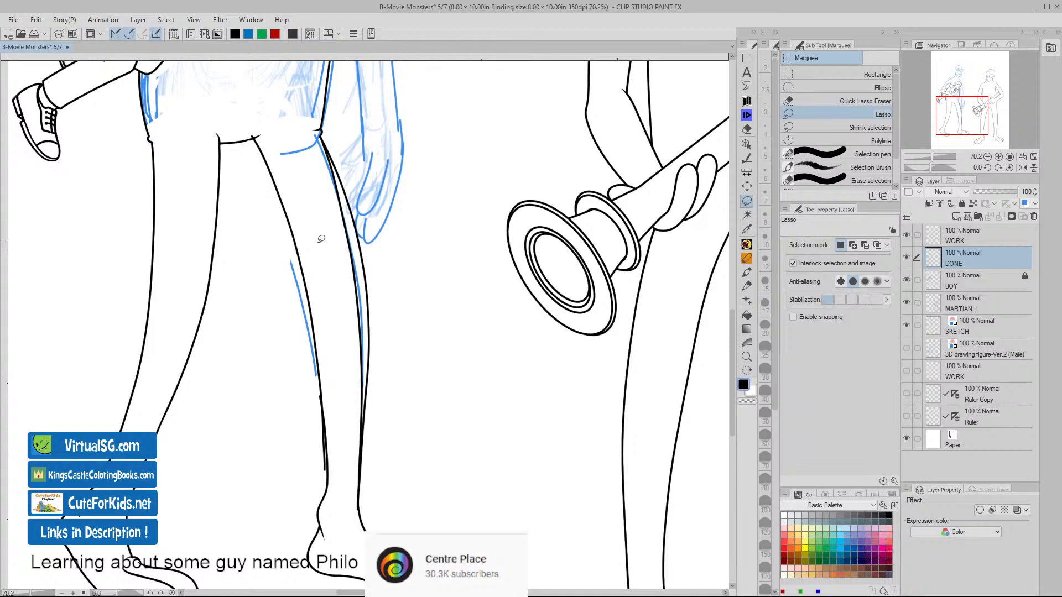
- Lasso the overlapping inner shin lines above the ankle and clear them from both the DONE and WORK layers
key("ctrl+space")
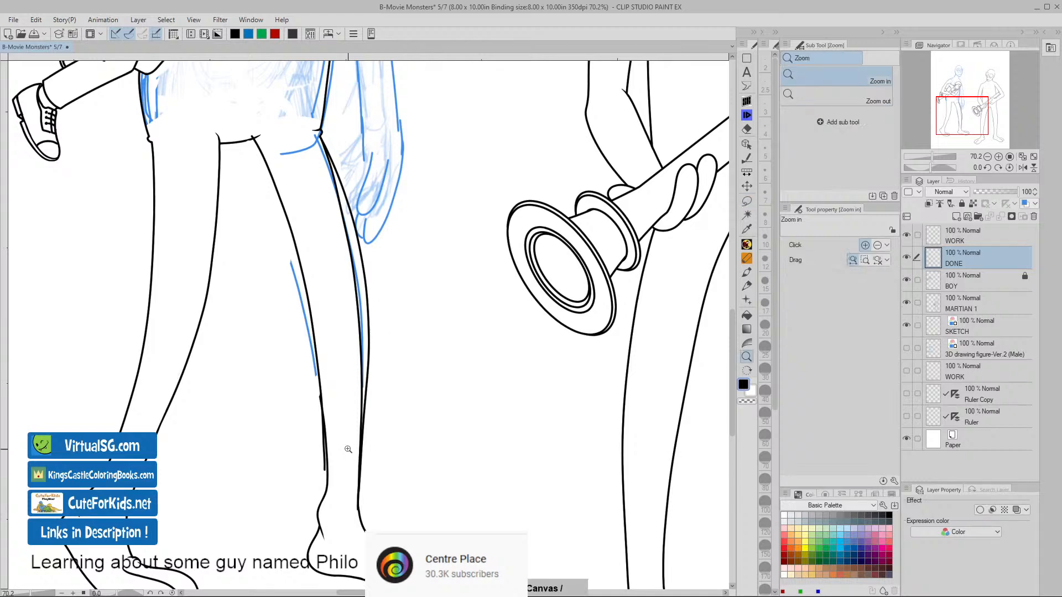
mouse_move(346, 449)
left_mouse_down()
mouse_move(373, 451)
mouse_move(492, 370)
left_mouse_up()
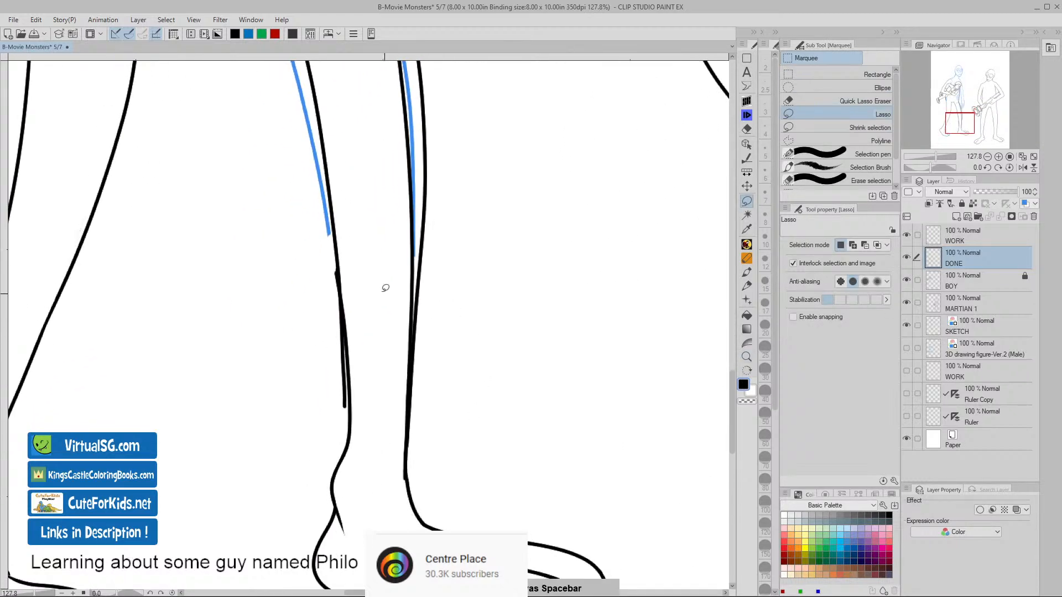
left_click(940, 238)
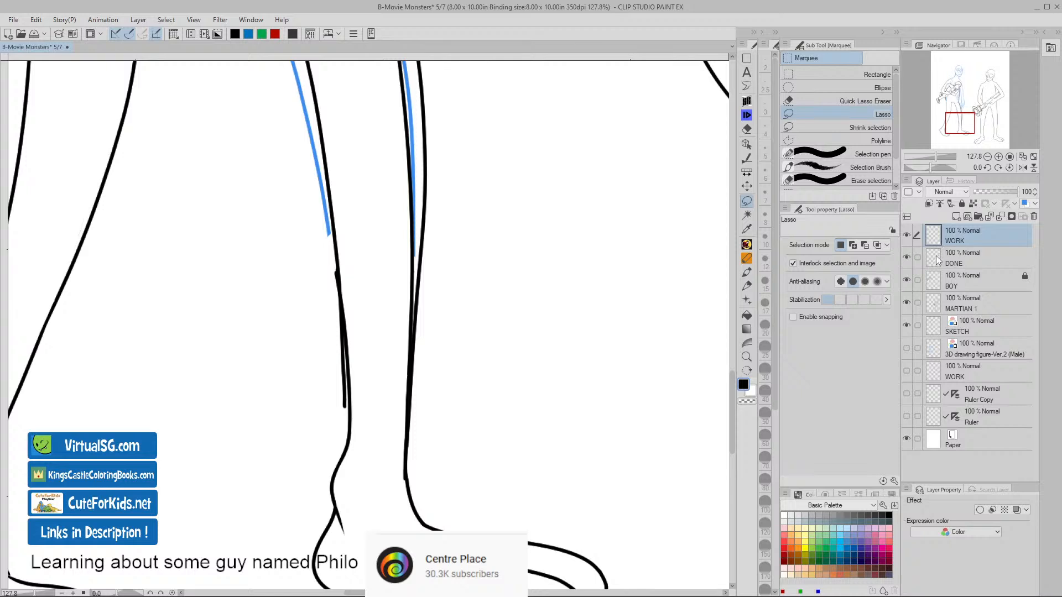
left_click(937, 261)
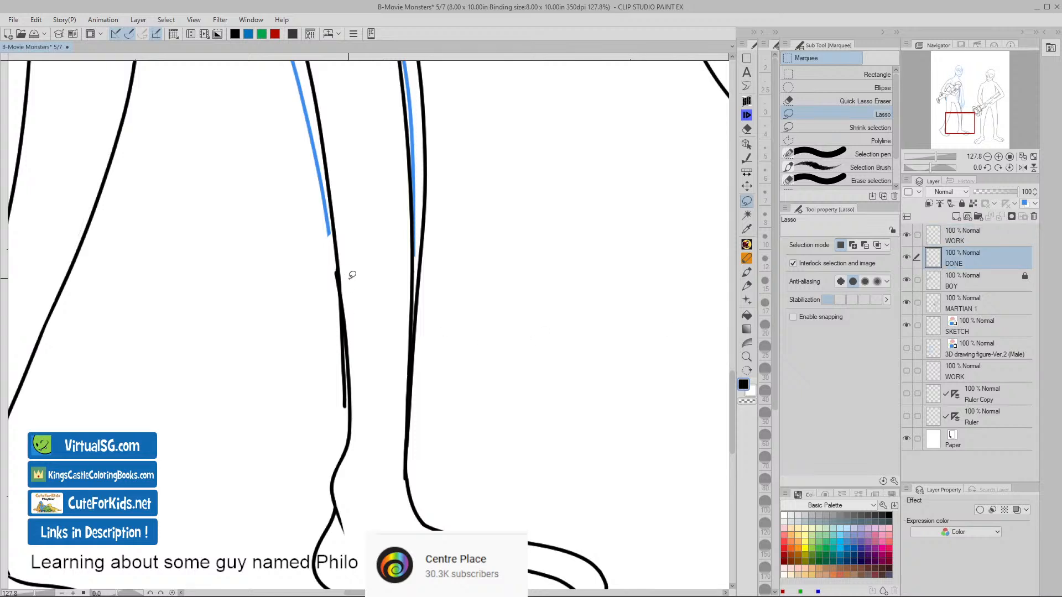
mouse_move(355, 286)
left_mouse_down()
mouse_move(337, 269)
mouse_move(327, 276)
mouse_move(329, 362)
mouse_move(349, 447)
mouse_move(374, 404)
mouse_move(346, 273)
left_mouse_up()
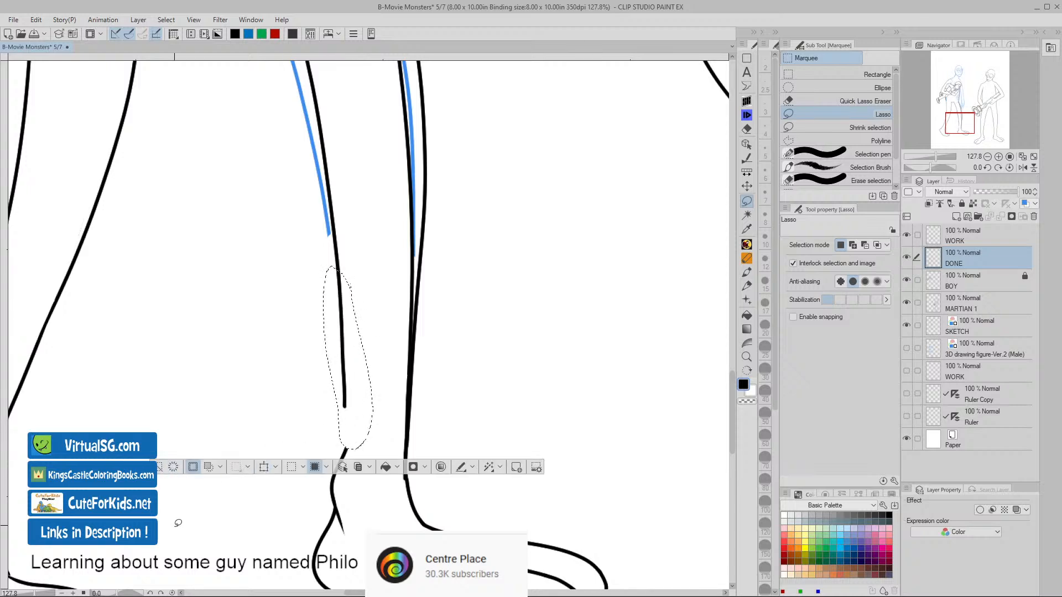
left_click(936, 239)
left_click(173, 467)
left_click(160, 469)
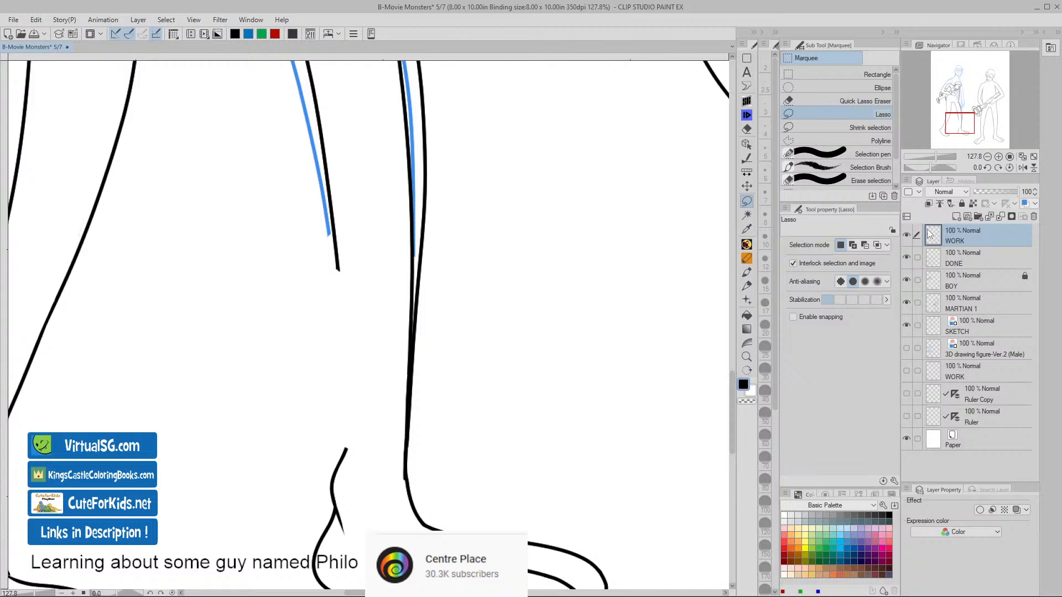
- Ink the missing inner shin line down to the ankle on the WORK layer, undoing the trial strokes
left_click(746, 102)
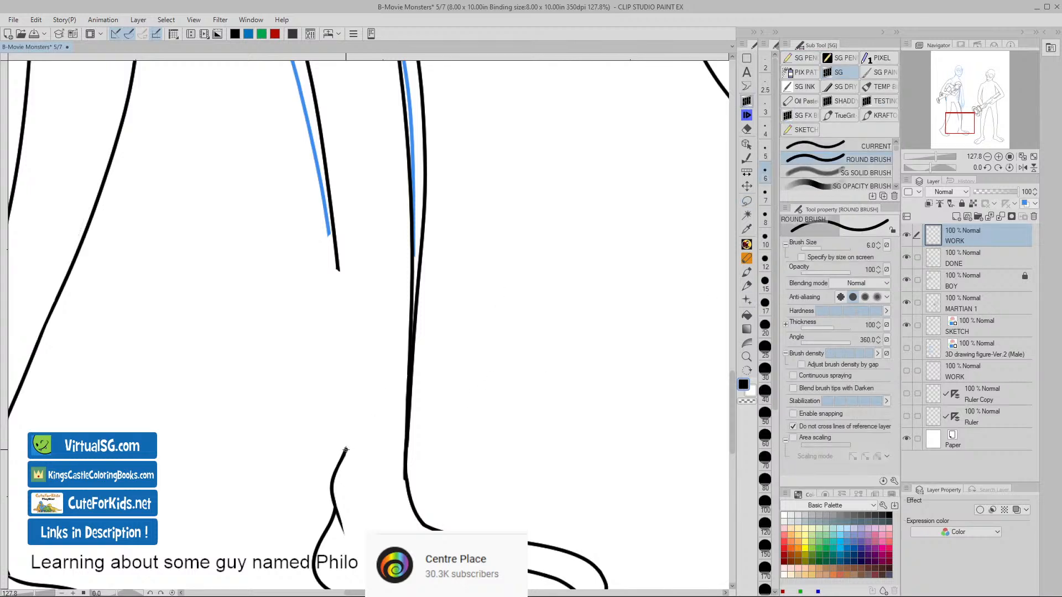
left_click_drag(346, 449, 336, 262)
key("ctrl+z")
key("space")
left_click_drag(444, 394, 536, 339)
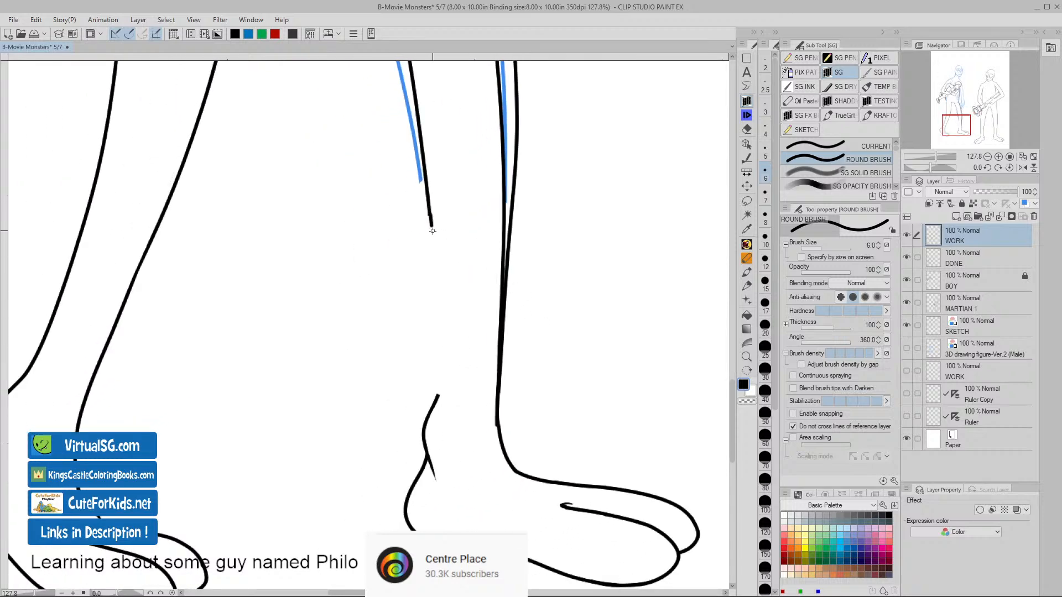
key("ctrl+z")
left_click_drag(430, 216, 440, 395)
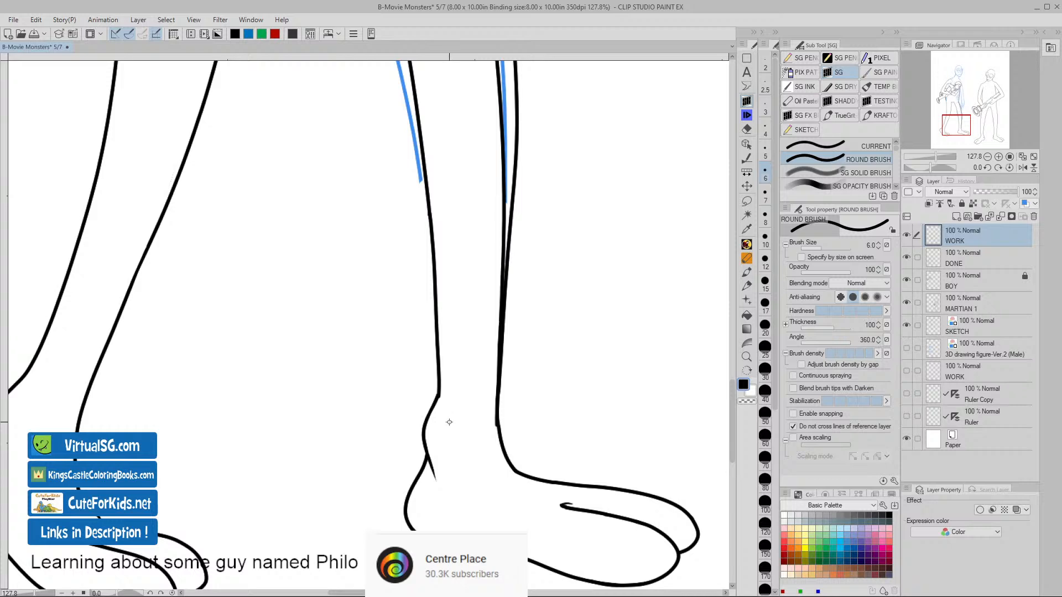
- Trim the corner where the inner shin line meets the ankle using transparent color
key("v")
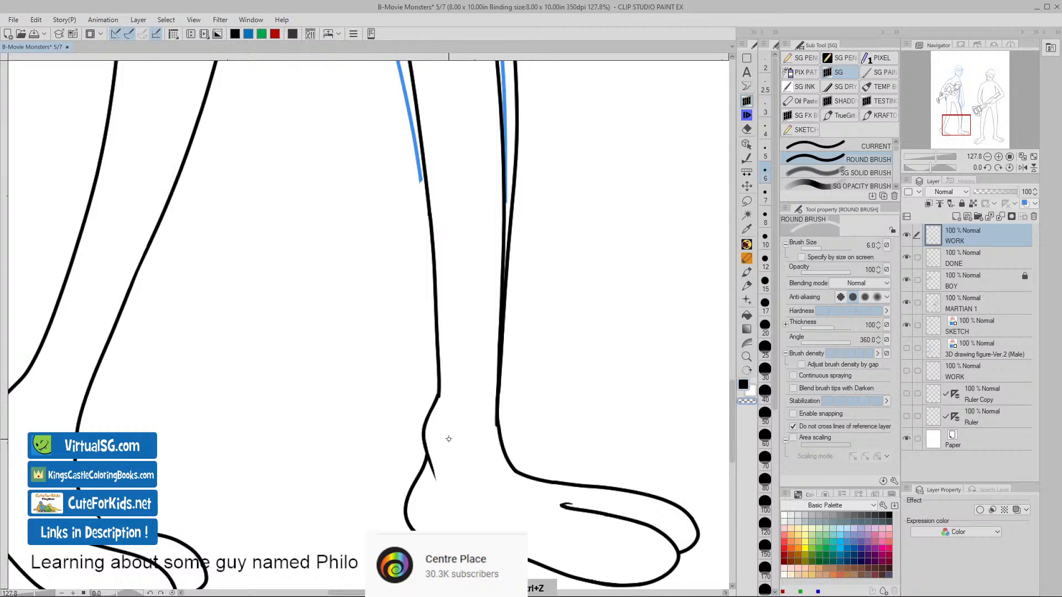
key("slash")
left_click_drag(440, 421, 485, 431)
left_click_drag(445, 335, 452, 318)
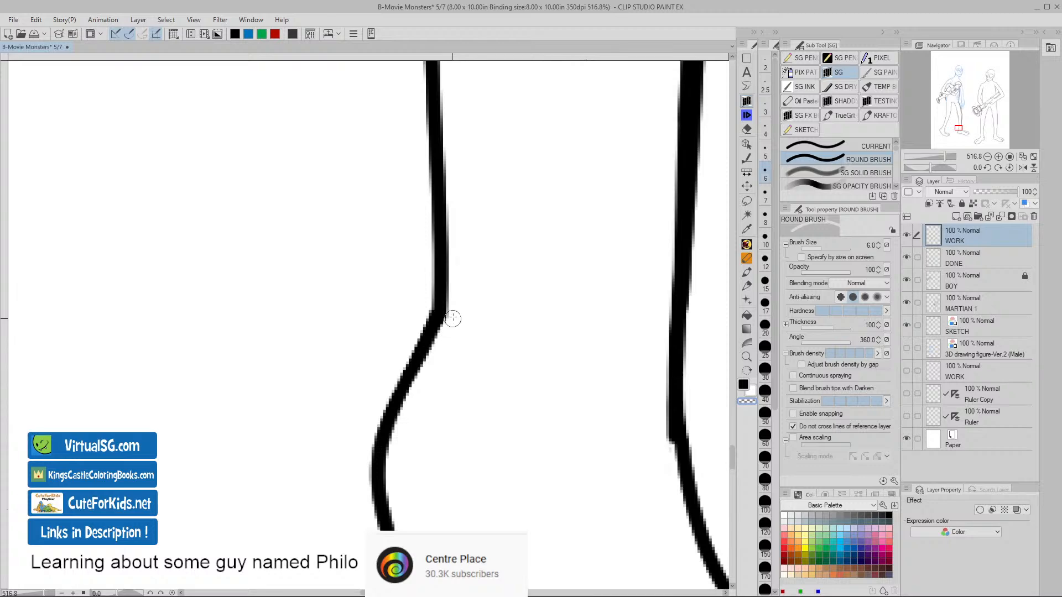
- Smooth the join in the front leg's inner shin line on the WORK and DONE layers using transparent color
left_click_drag(541, 390, 464, 483)
left_click_drag(479, 301, 479, 494)
key("slash")
left_click_drag(490, 370, 455, 375)
key("space")
mouse_move(486, 268)
left_mouse_down()
mouse_move(472, 363)
mouse_move(470, 339)
left_mouse_up()
key("slash")
left_click_drag(408, 316, 410, 338)
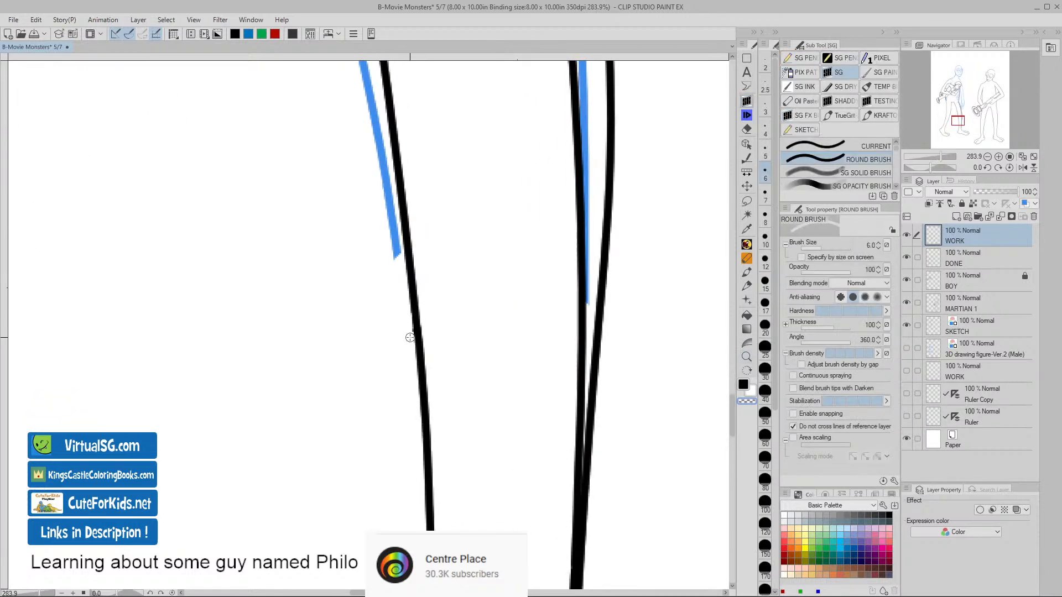
left_click(935, 257)
left_click_drag(407, 318, 410, 331)
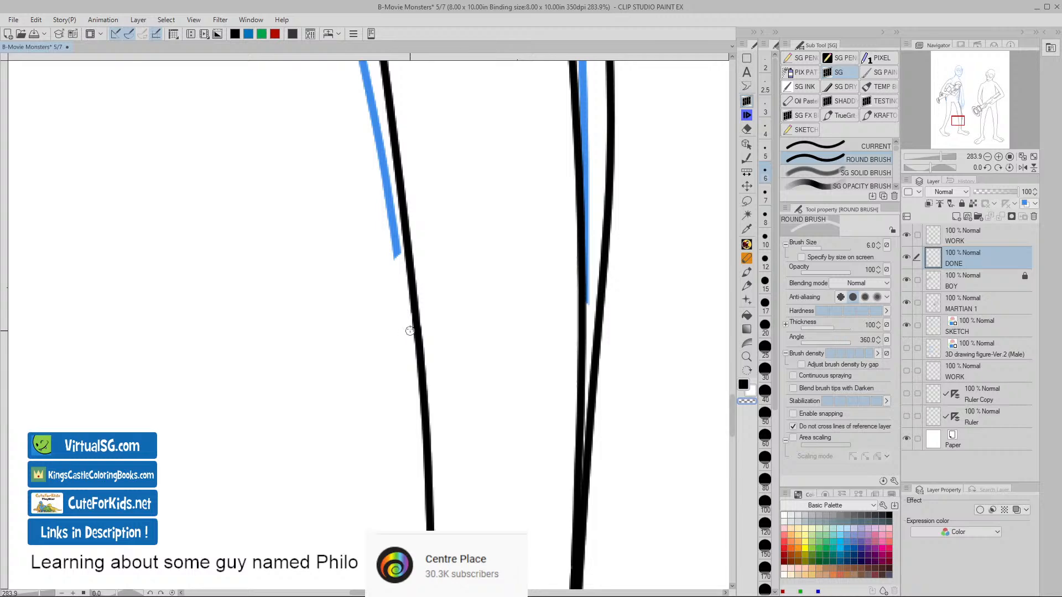
- Set up the Lasso on the DONE layer for cutting away the front leg's old outer line
left_click(940, 234)
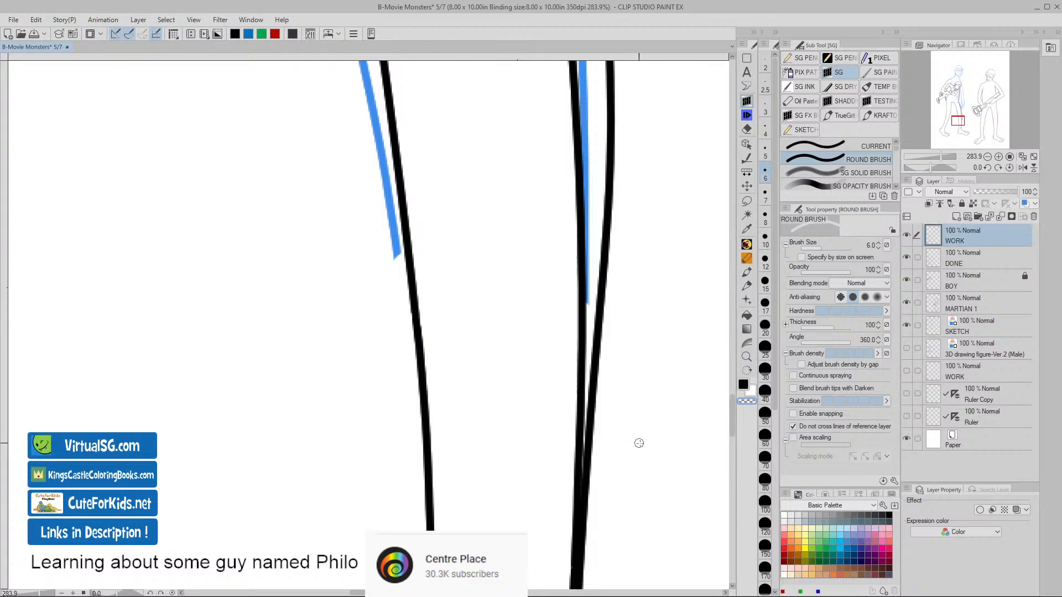
key("ctrl+space")
left_click_drag(646, 448, 631, 443)
key("space")
mouse_move(650, 492)
left_mouse_down()
mouse_move(583, 443)
mouse_move(541, 462)
mouse_move(518, 458)
left_mouse_up()
key("slash")
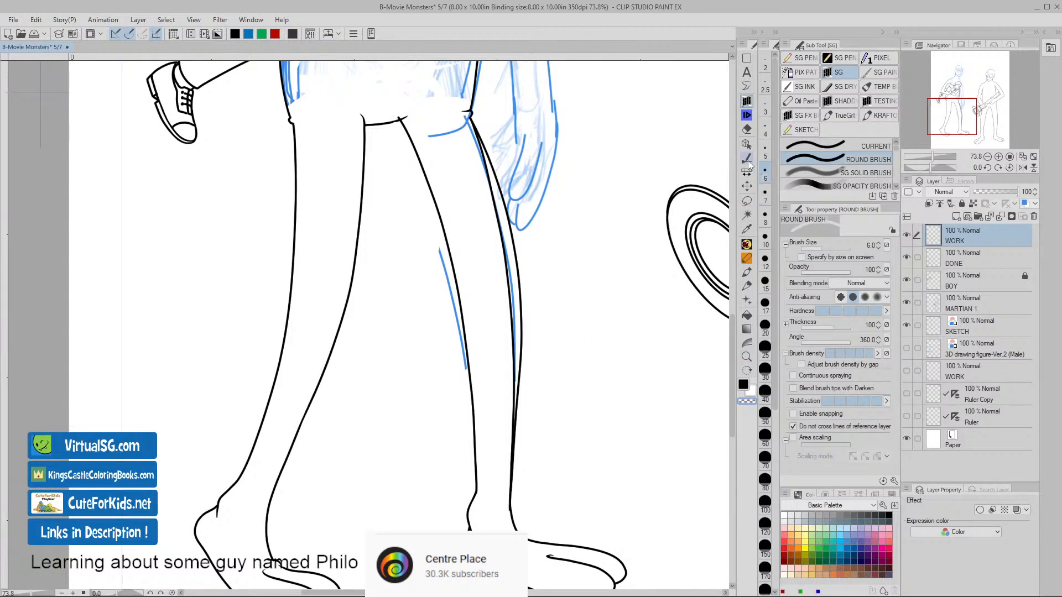
left_click(746, 202)
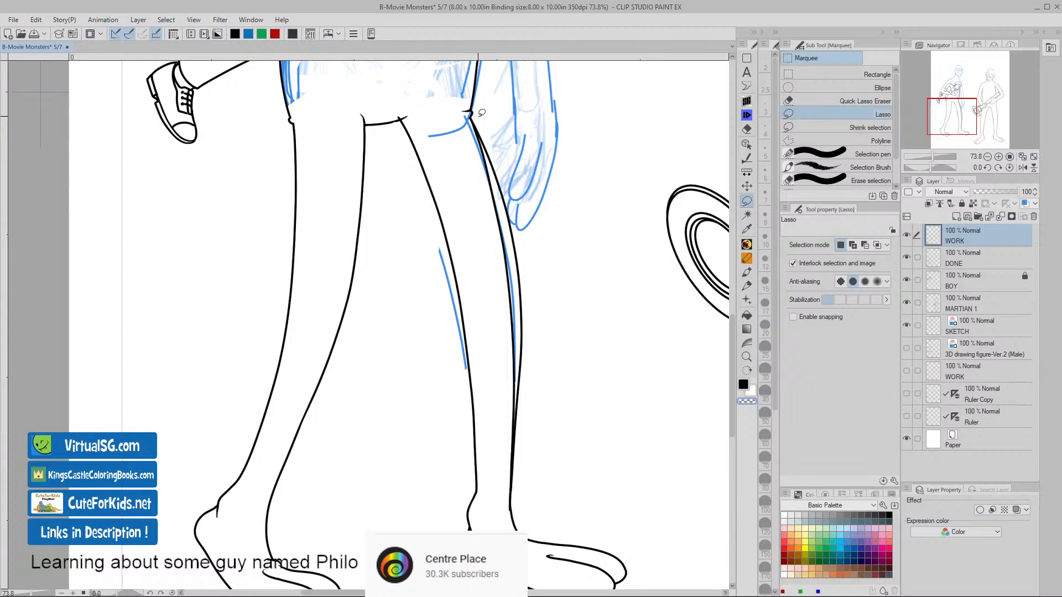
left_click(936, 255)
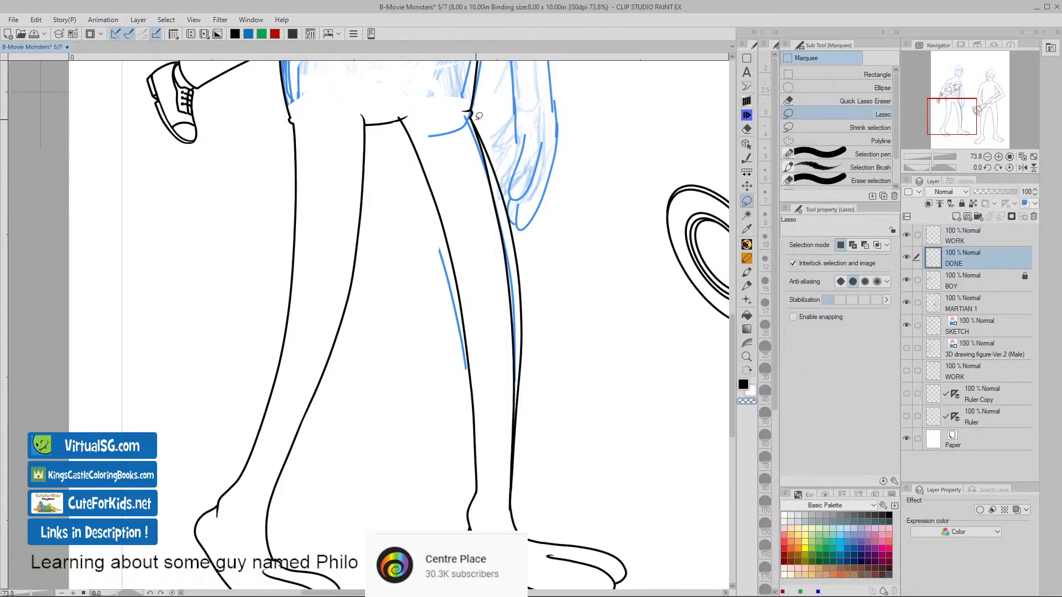
- Delete the stray doubled line at the outer top of the left figure's forward leg on the DONE layer
mouse_move(472, 116)
left_mouse_down()
mouse_move(493, 203)
mouse_move(512, 437)
mouse_move(532, 324)
mouse_move(513, 191)
mouse_move(496, 154)
left_mouse_up()
key("Delete")
left_click(309, 460)
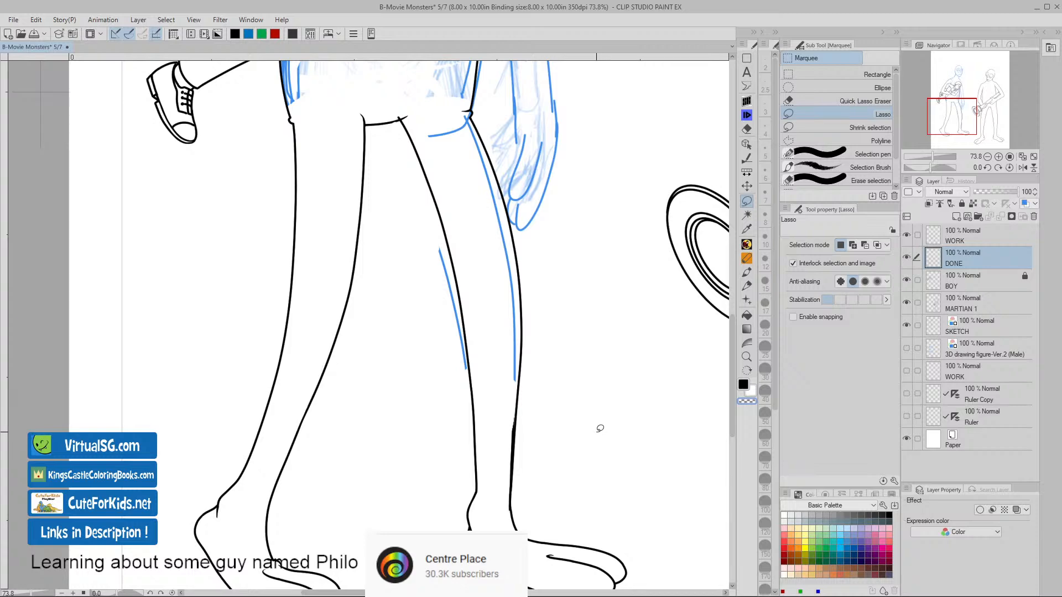
- Lasso the forward leg's contours between hip and ankle, delete them from the DONE and WORK layers, and clear the selection
key("ctrl+space")
left_click_drag(600, 460, 544, 460)
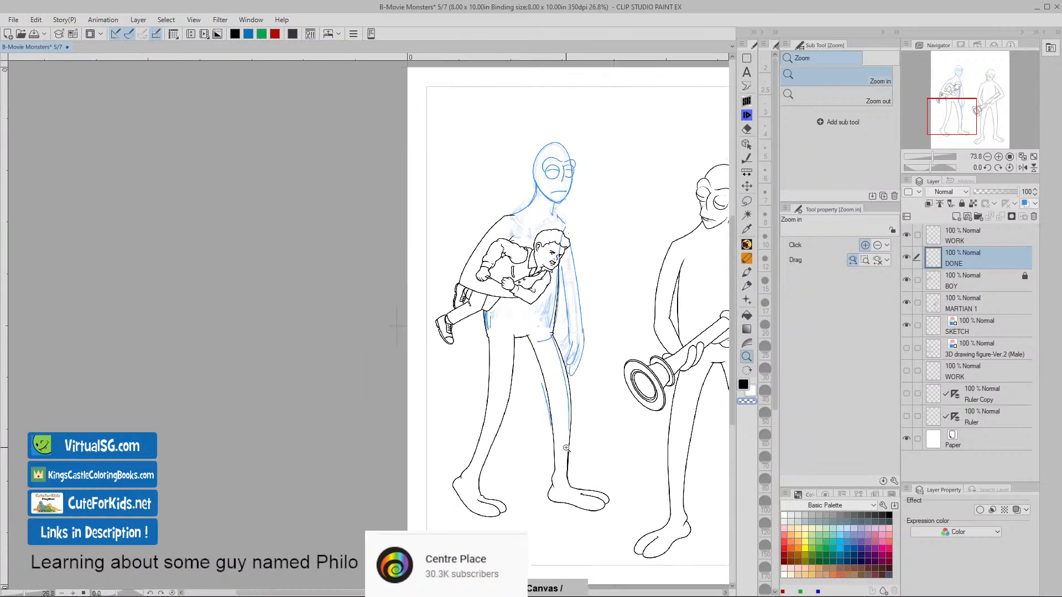
key("space")
left_click_drag(633, 464, 550, 467)
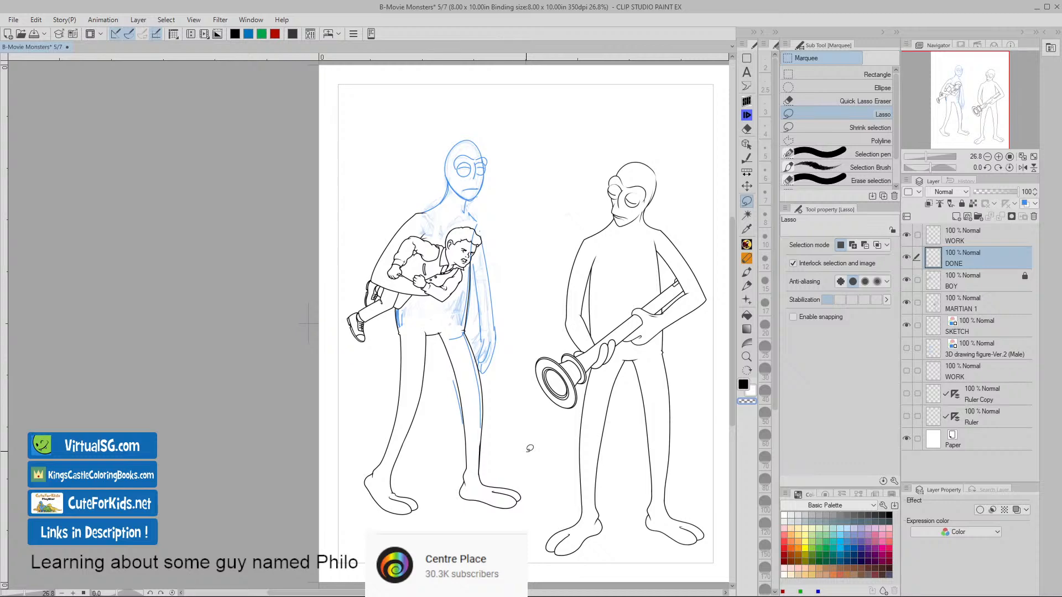
key("ctrl+space")
left_click_drag(498, 467, 553, 467)
mouse_move(404, 467)
left_mouse_down()
mouse_move(444, 488)
mouse_move(465, 485)
mouse_move(477, 453)
mouse_move(490, 334)
mouse_move(484, 252)
mouse_move(431, 121)
mouse_move(414, 104)
mouse_move(340, 95)
mouse_move(332, 107)
mouse_move(356, 170)
left_mouse_up()
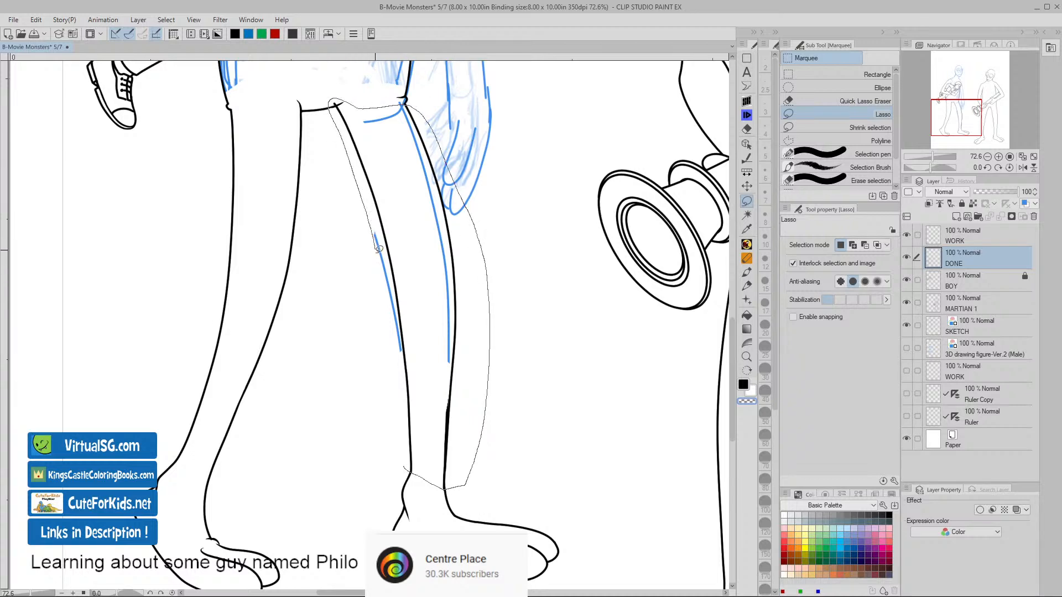
left_click_drag(405, 442, 407, 449)
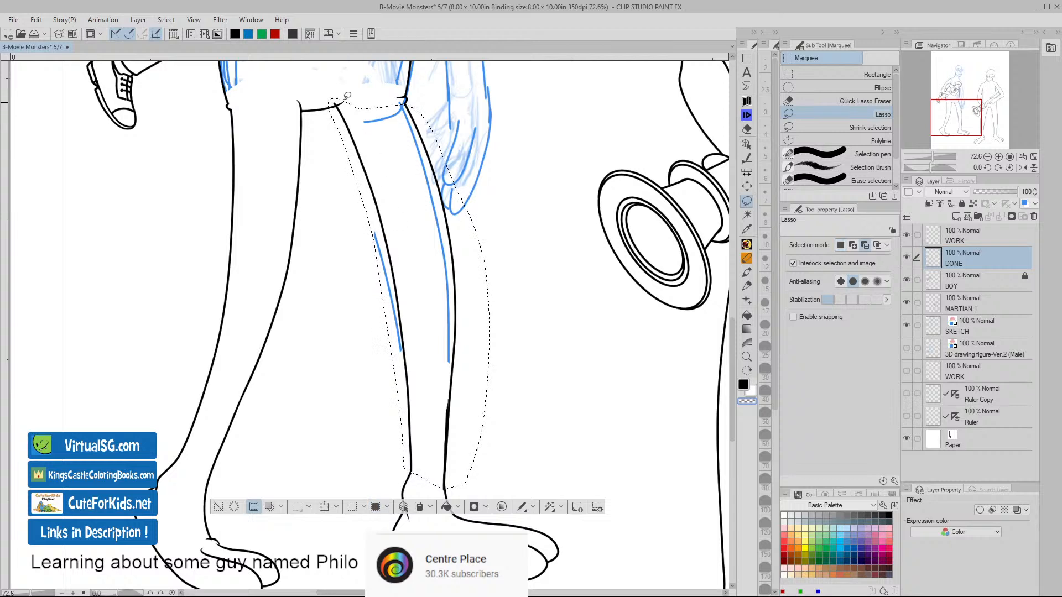
left_click_drag(337, 113, 343, 105)
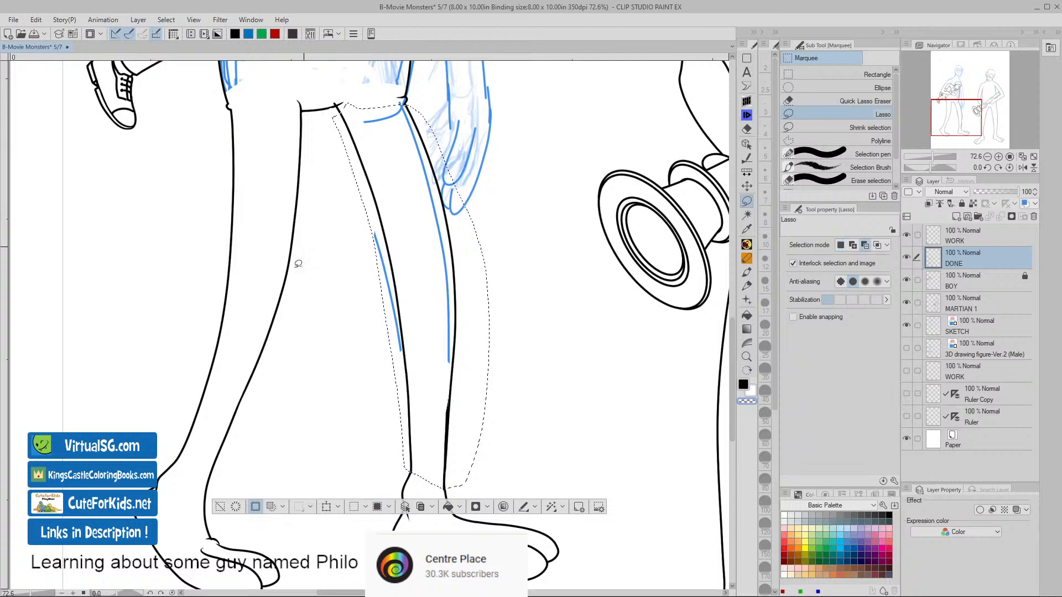
left_click(232, 509)
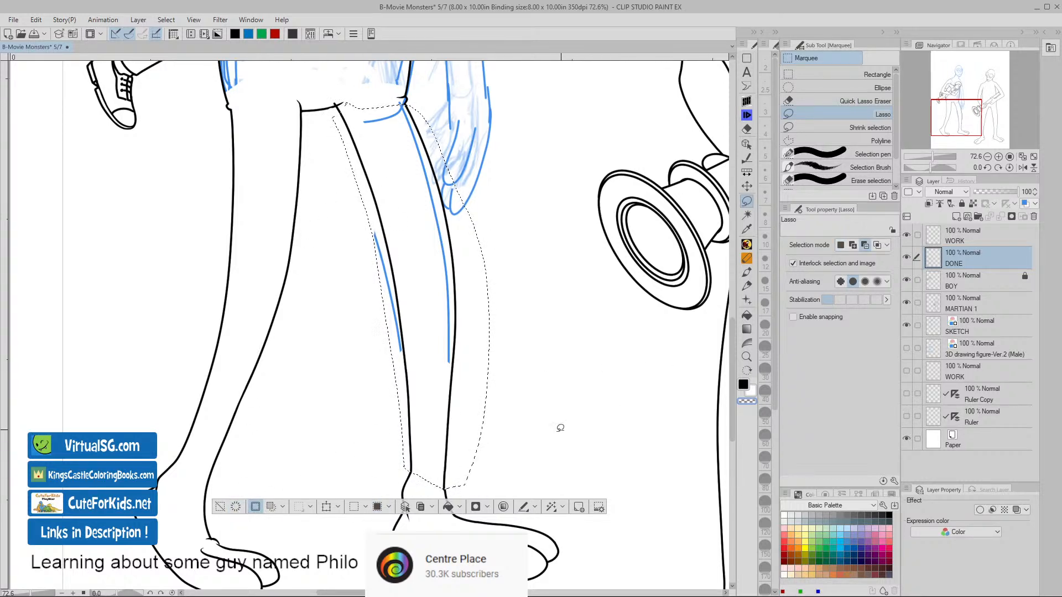
left_click(934, 242)
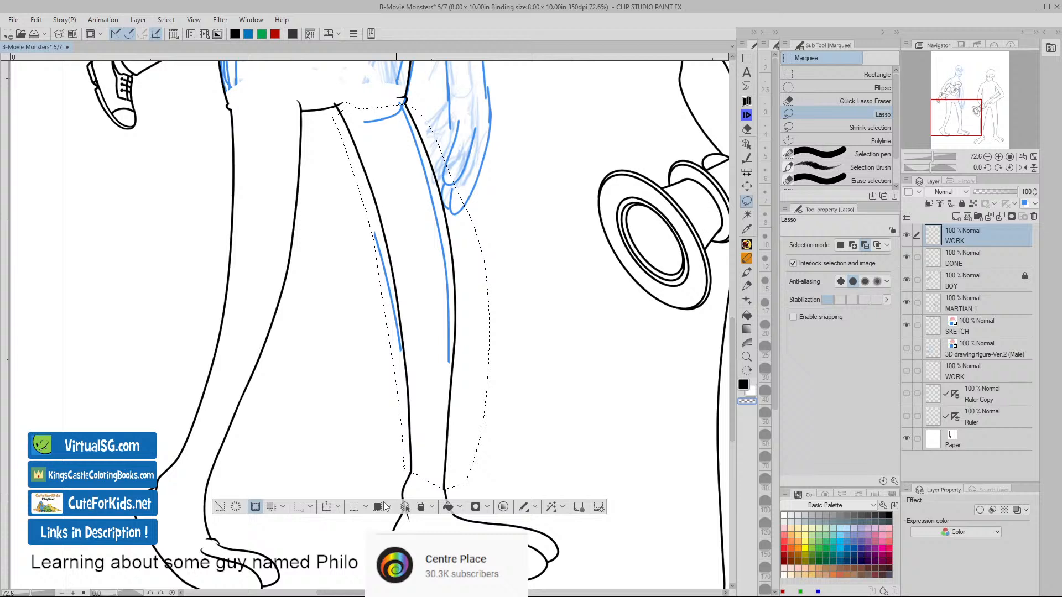
left_click(237, 509)
left_click(219, 506)
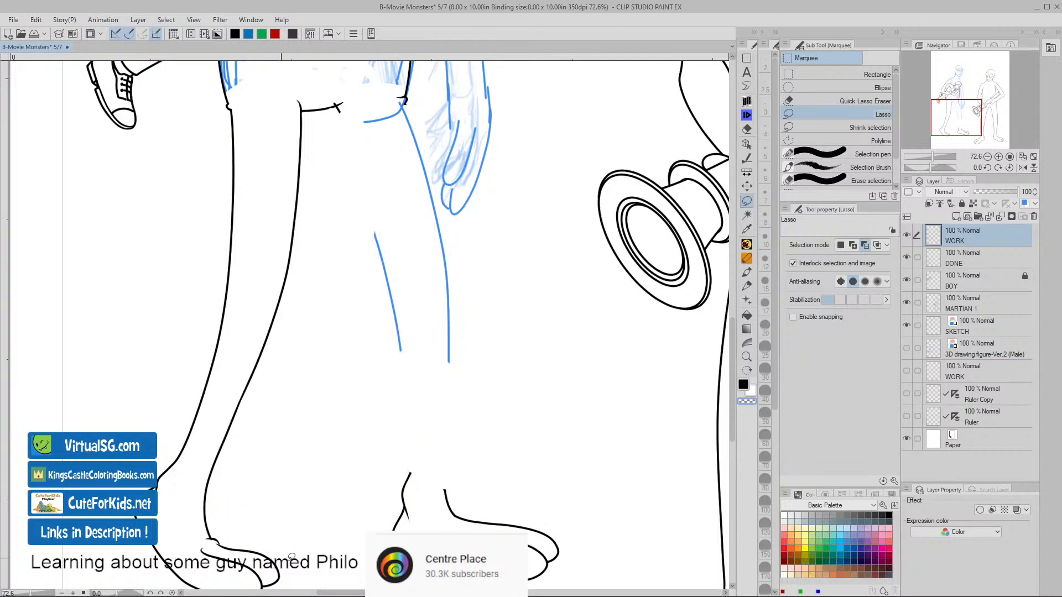
- Switch to the ROUND BRUSH and make the WORK layer active for inking the forward leg
left_click(747, 115)
left_click(952, 323)
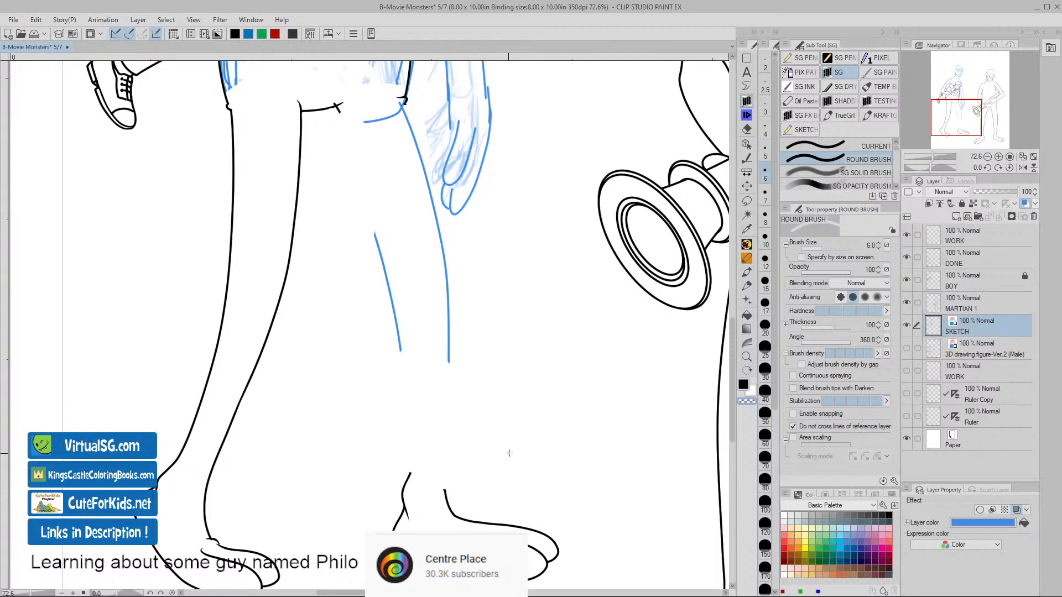
key("ctrl+space")
left_click_drag(524, 450, 540, 469)
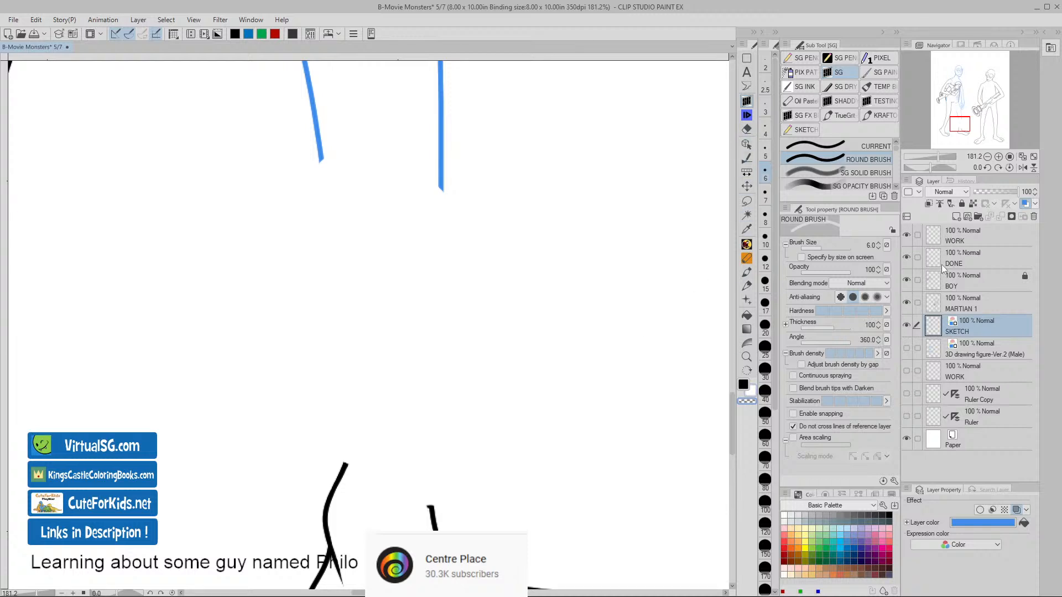
left_click(933, 238)
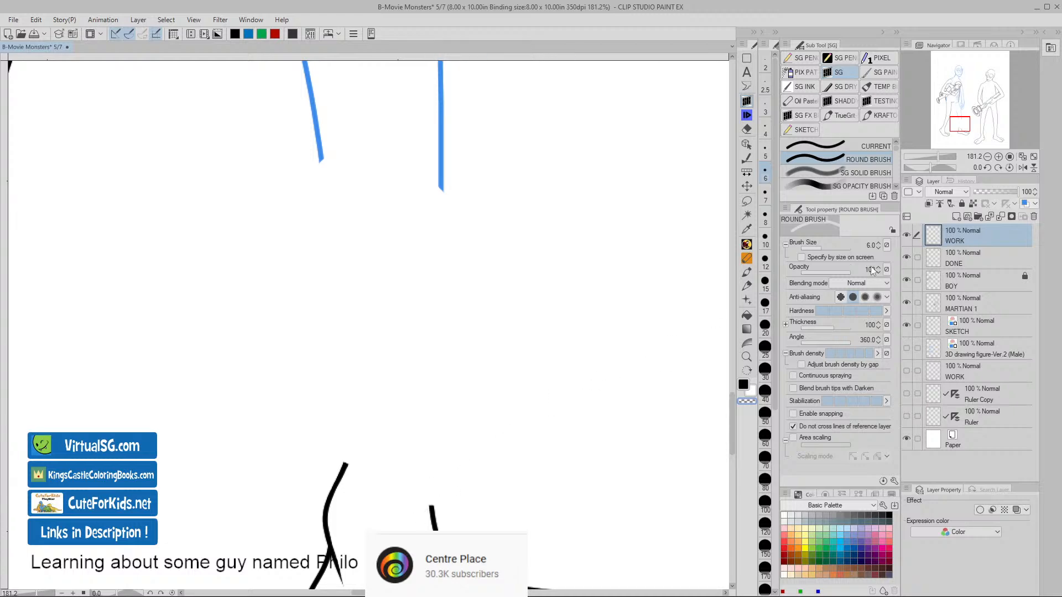
key("space")
key("slash")
left_click_drag(574, 442, 533, 432)
key("space")
left_click_drag(607, 435, 515, 428)
key("slash")
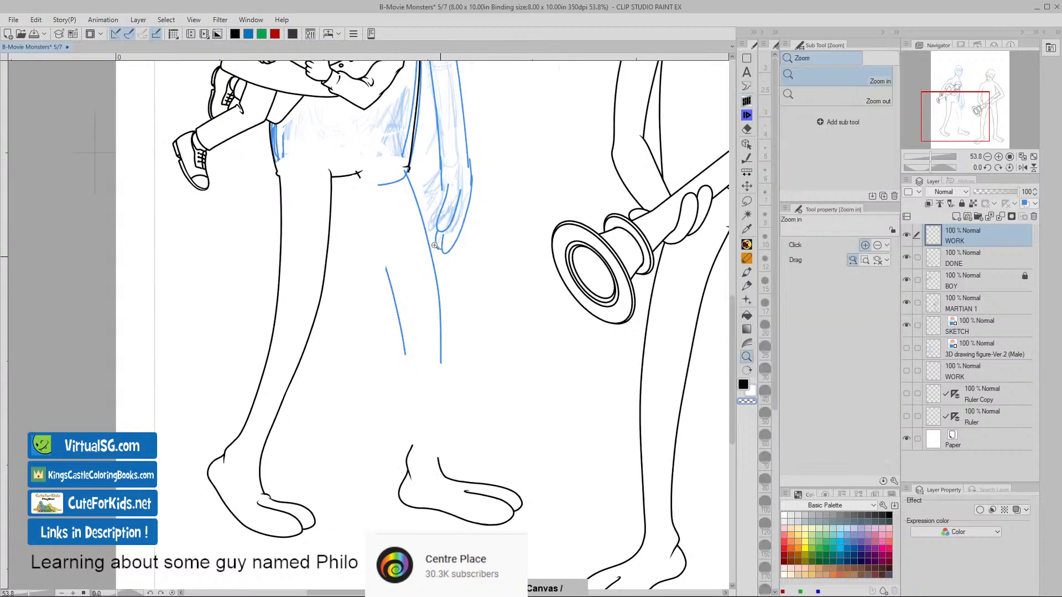
left_click_drag(423, 200, 444, 206)
key("space")
left_click_drag(570, 411, 548, 286)
key("slash")
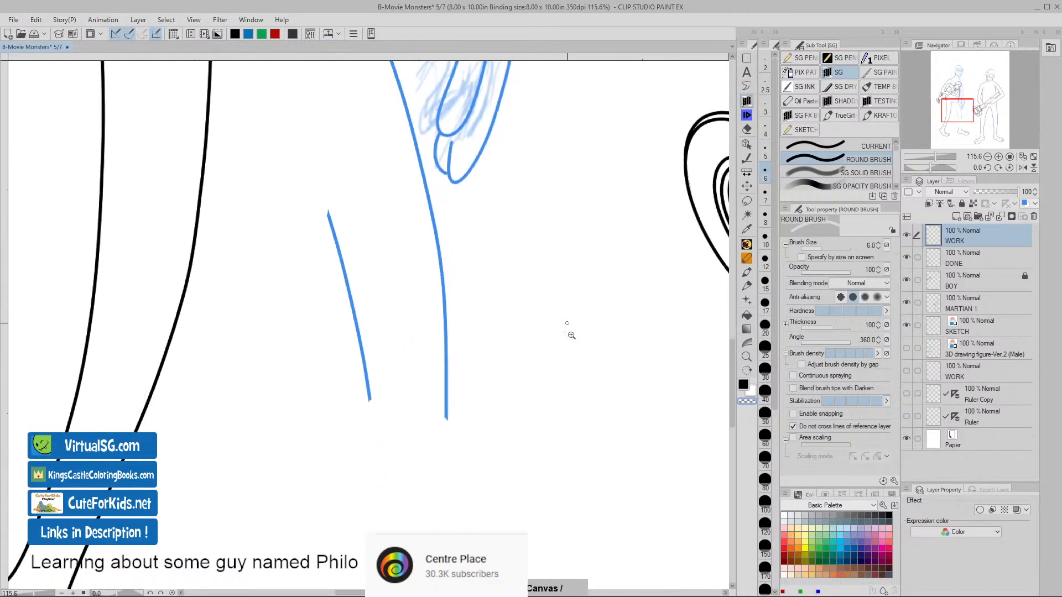
left_click_drag(568, 334, 552, 331)
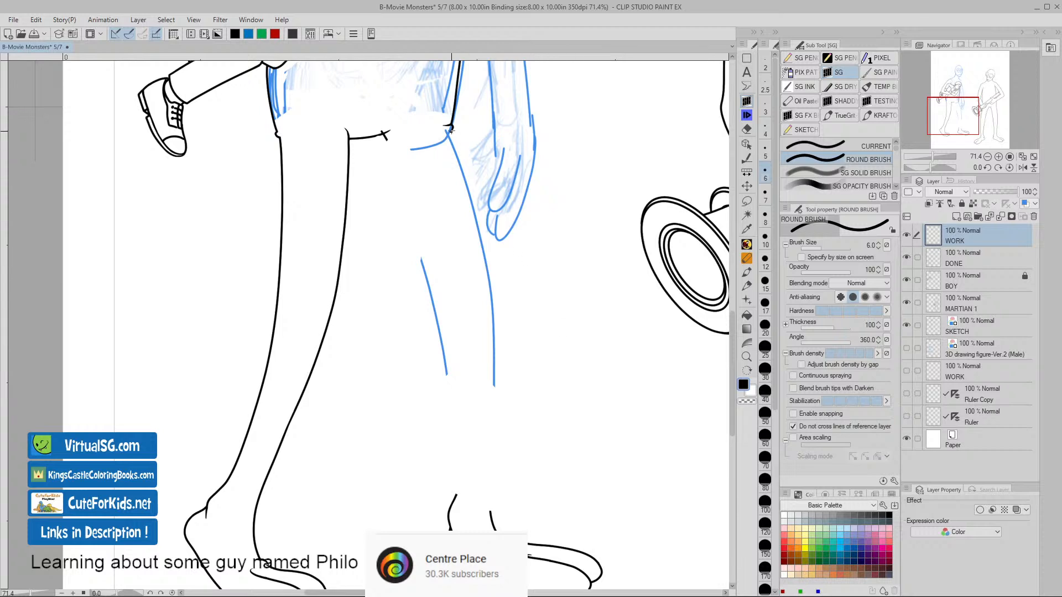
- Try to ink the forward leg's outer contour between the hip and the ankle
mouse_move(465, 162)
left_mouse_down()
mouse_move(496, 314)
mouse_move(491, 510)
left_mouse_up()
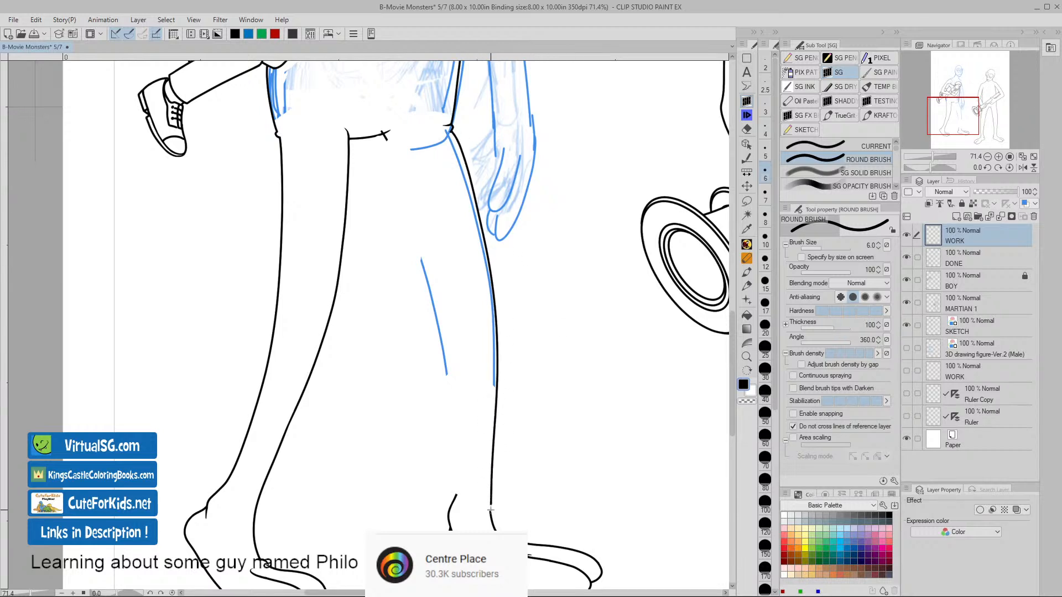
key("ctrl+z")
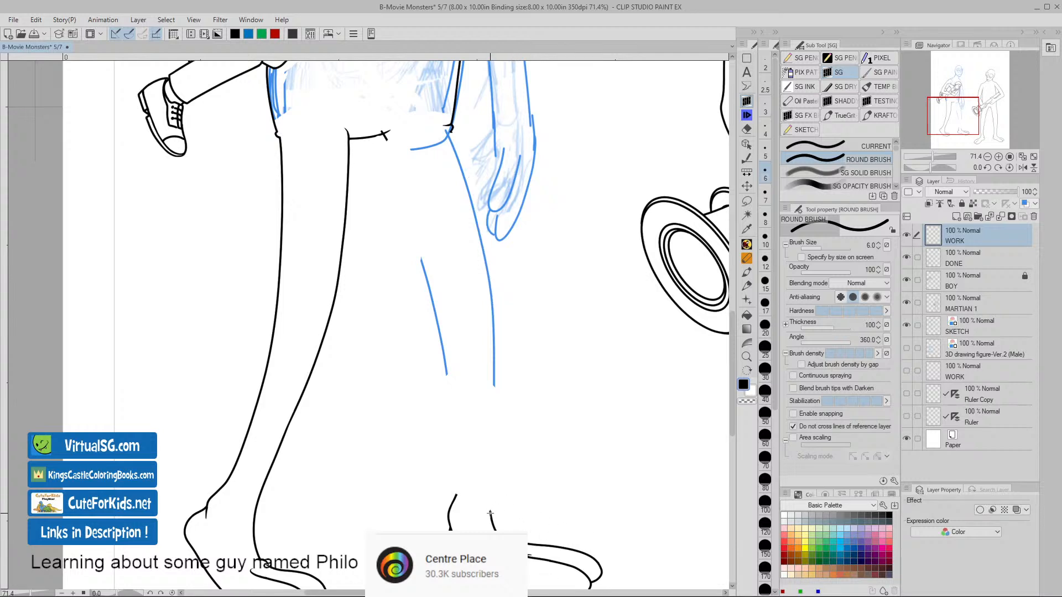
key("ctrl+z")
left_click_drag(490, 497, 491, 459)
key("ctrl+z")
left_click_drag(489, 506, 490, 467)
key("ctrl+z")
key("ctrl+z")
left_click_drag(489, 513, 488, 464)
key("ctrl+z")
mouse_move(492, 378)
left_mouse_down()
mouse_move(491, 266)
mouse_move(457, 157)
left_mouse_up()
key("ctrl+z")
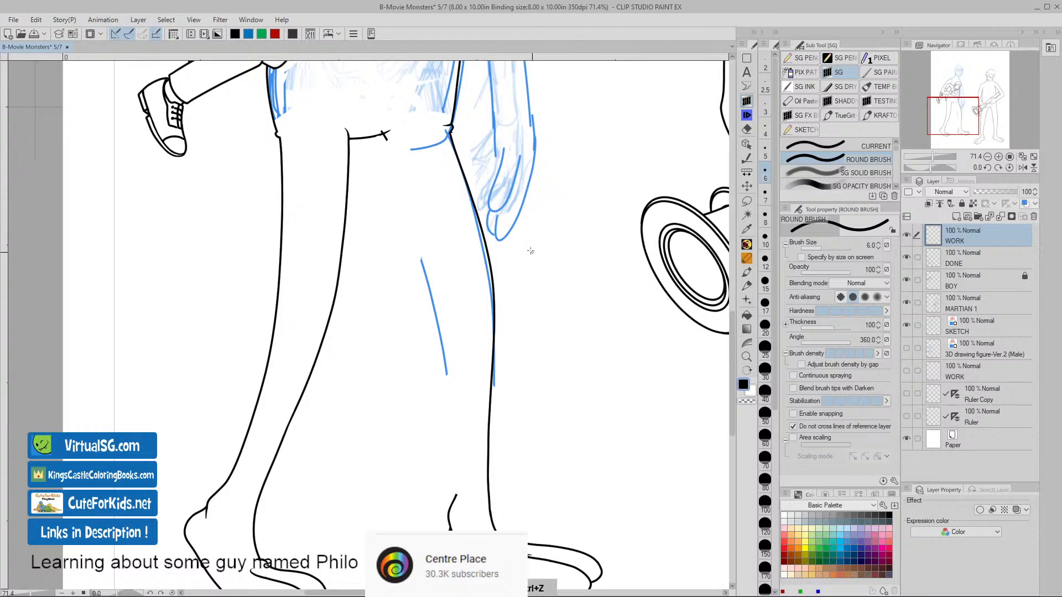
- Try to redraw the leg's outer contour in one stroke from the hip down to the ankle
mouse_move(451, 130)
left_mouse_down()
mouse_move(495, 265)
mouse_move(506, 357)
mouse_move(493, 507)
left_mouse_up()
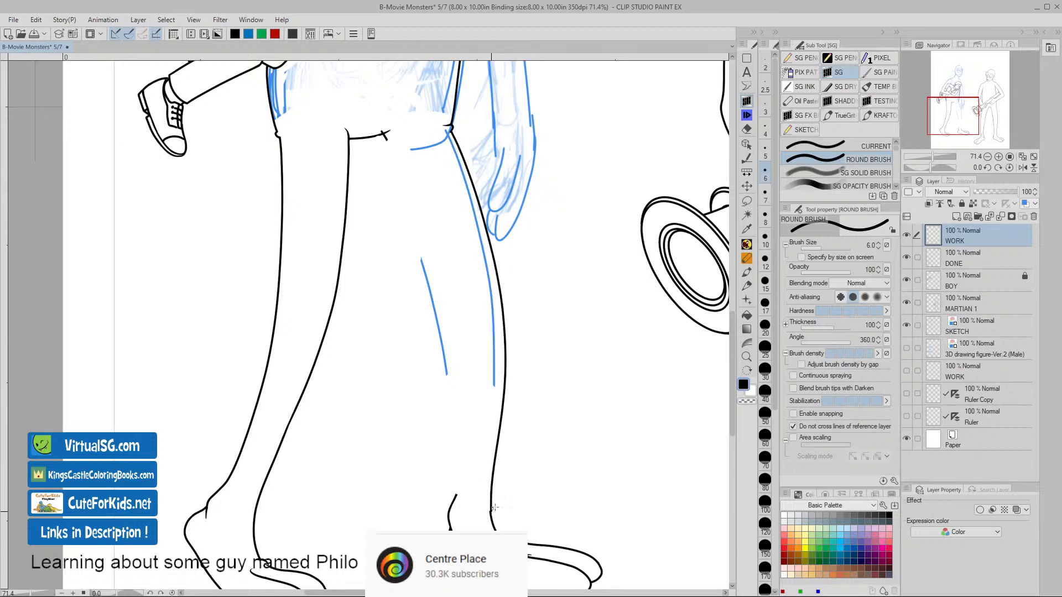
key("ctrl+z")
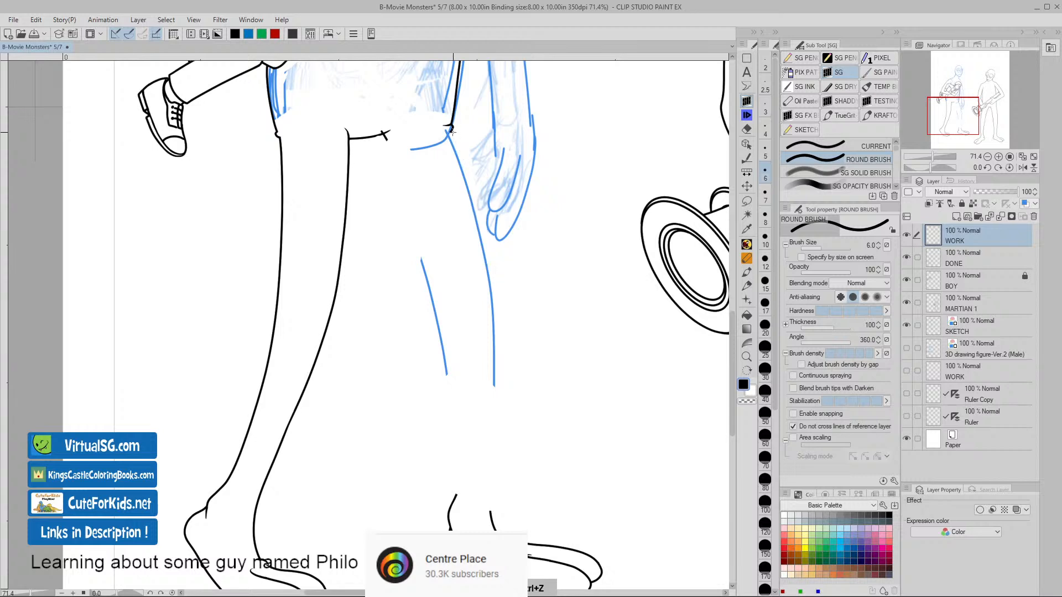
left_click_drag(452, 134, 475, 180)
key("ctrl+z")
left_click_drag(452, 134, 495, 285)
key("ctrl+z")
mouse_move(452, 135)
left_mouse_down()
mouse_move(479, 221)
mouse_move(499, 362)
mouse_move(492, 529)
left_mouse_up()
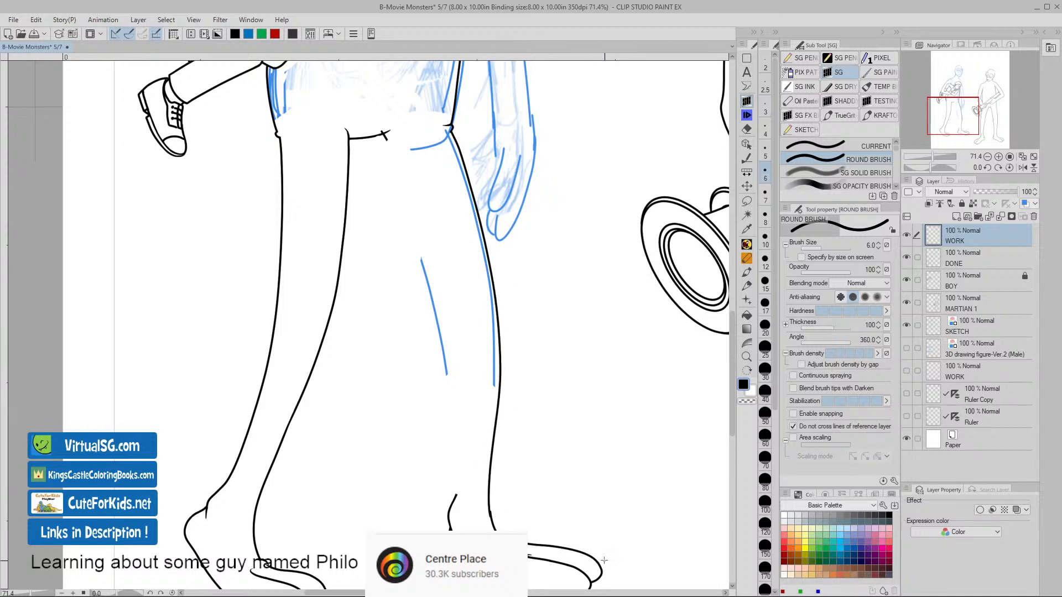
key("ctrl+z")
mouse_move(453, 138)
left_mouse_down()
mouse_move(505, 347)
mouse_move(489, 515)
left_mouse_up()
key("ctrl+z")
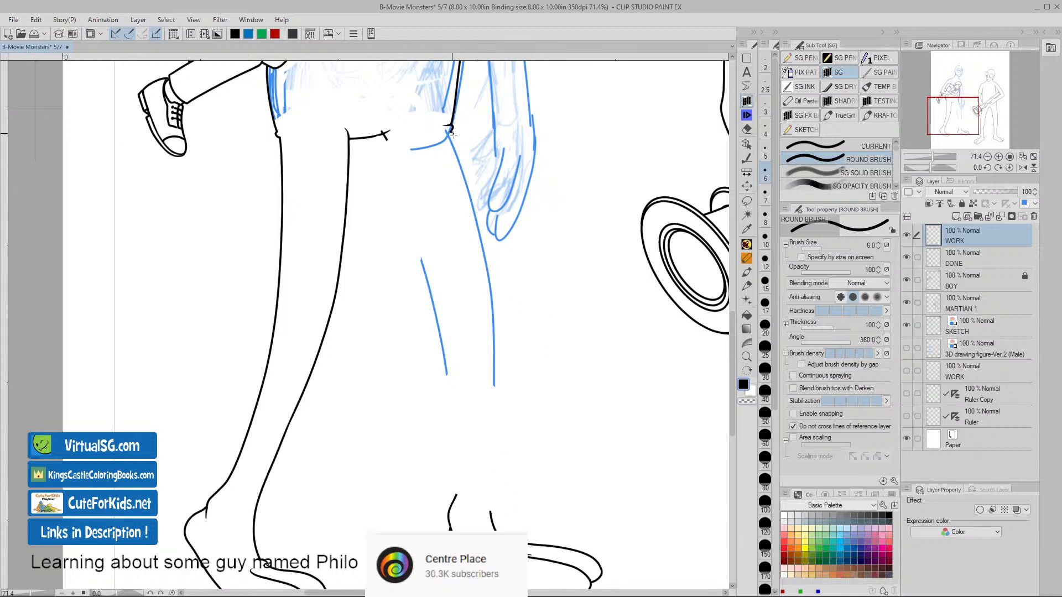
- Ink the forward leg's outer contour from the hip to the ankle, closely following the blue sketch line at the knee
left_click_drag(451, 130, 499, 313)
key("ctrl+z")
mouse_move(451, 130)
left_mouse_down()
mouse_move(494, 265)
mouse_move(491, 517)
left_mouse_up()
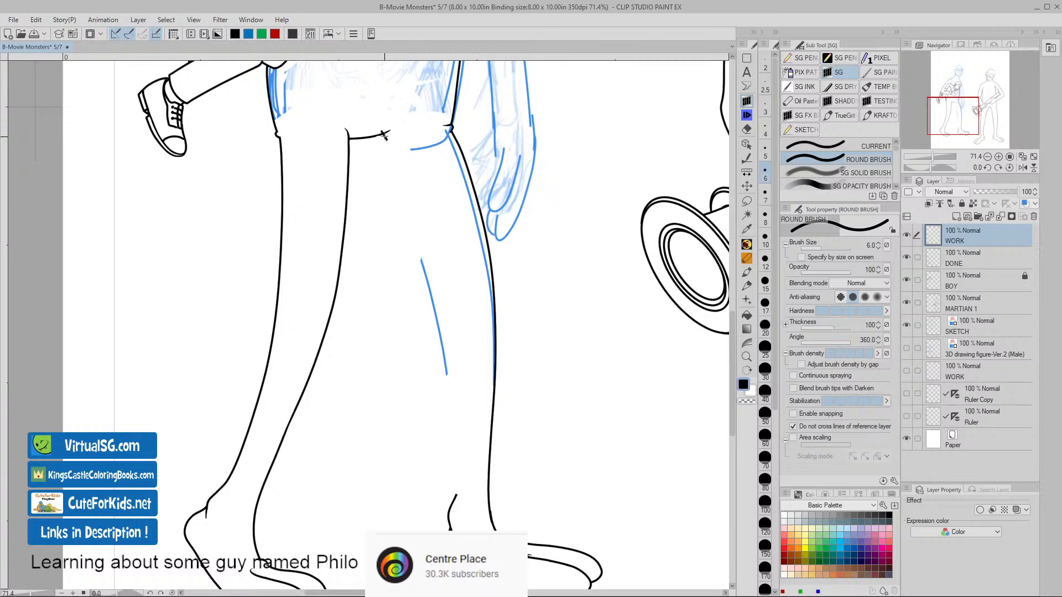
- Try to ink the forward leg's inner contour from the end of the crotch line to the ankle
mouse_move(412, 187)
left_mouse_down()
mouse_move(454, 354)
mouse_move(462, 454)
mouse_move(453, 499)
left_mouse_up()
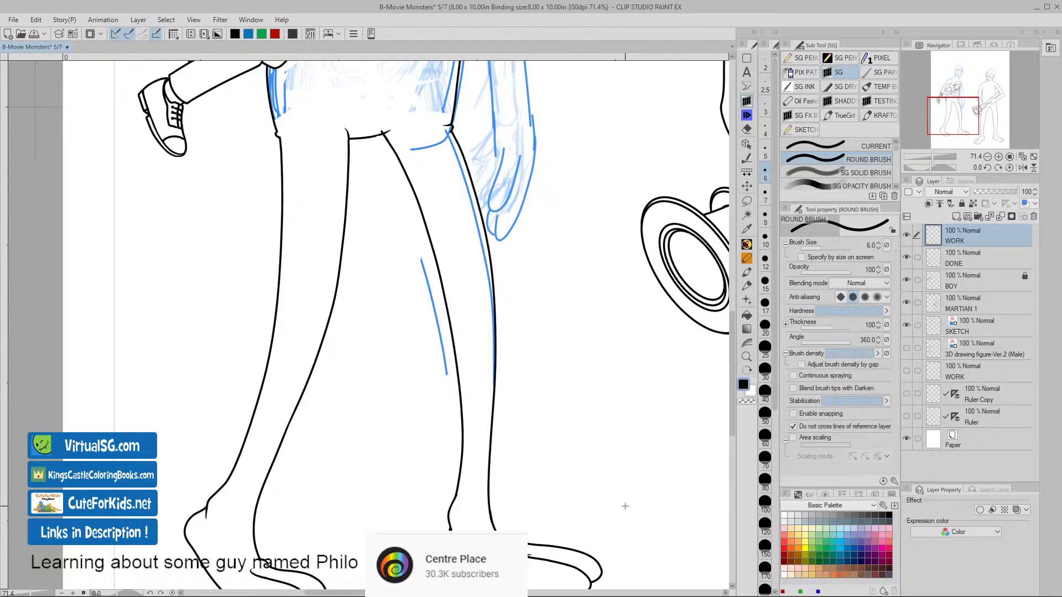
key("ctrl+z")
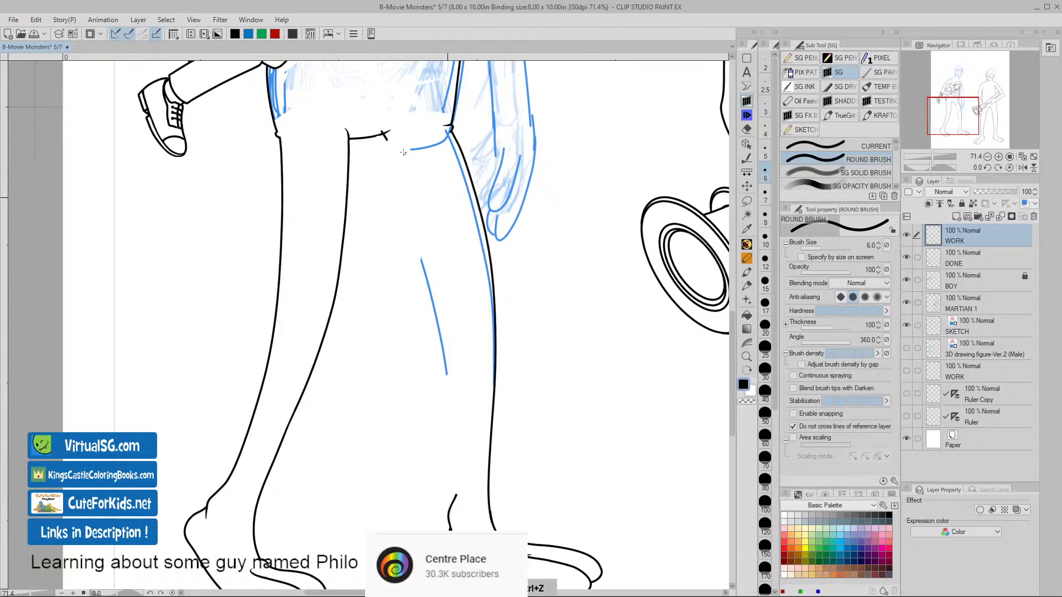
left_click_drag(383, 134, 412, 191)
key("ctrl+z")
key("ctrl+z")
left_click_drag(396, 155, 405, 176)
key("ctrl+z")
left_click_drag(386, 139, 405, 163)
key("ctrl+z")
key("ctrl+z")
mouse_move(423, 224)
left_mouse_down()
mouse_move(451, 354)
mouse_move(455, 496)
left_mouse_up()
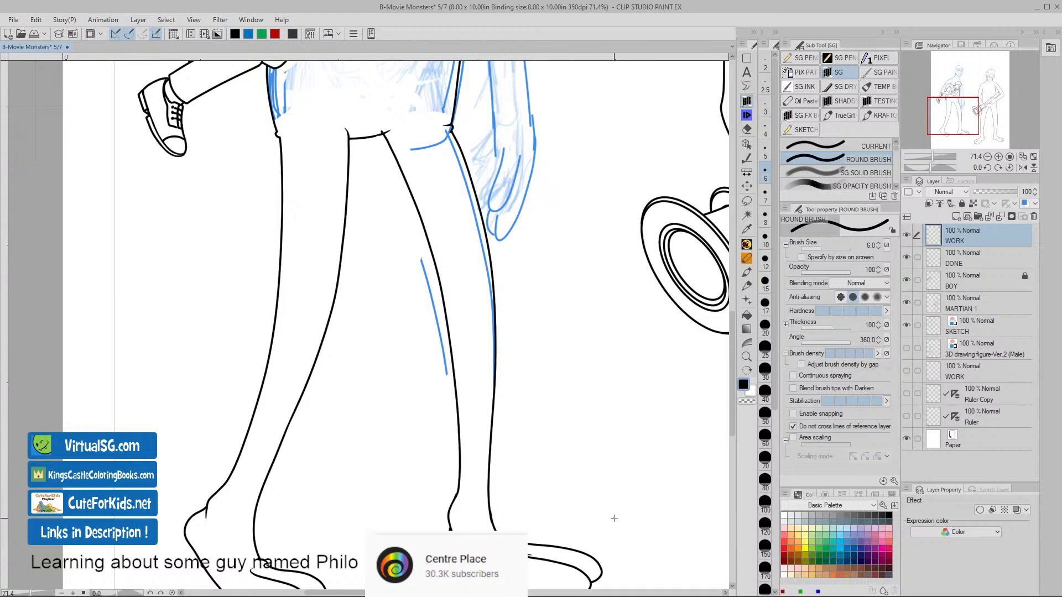
key("ctrl+space")
mouse_move(605, 488)
left_mouse_down()
mouse_move(571, 483)
mouse_move(555, 463)
left_mouse_up()
key("space")
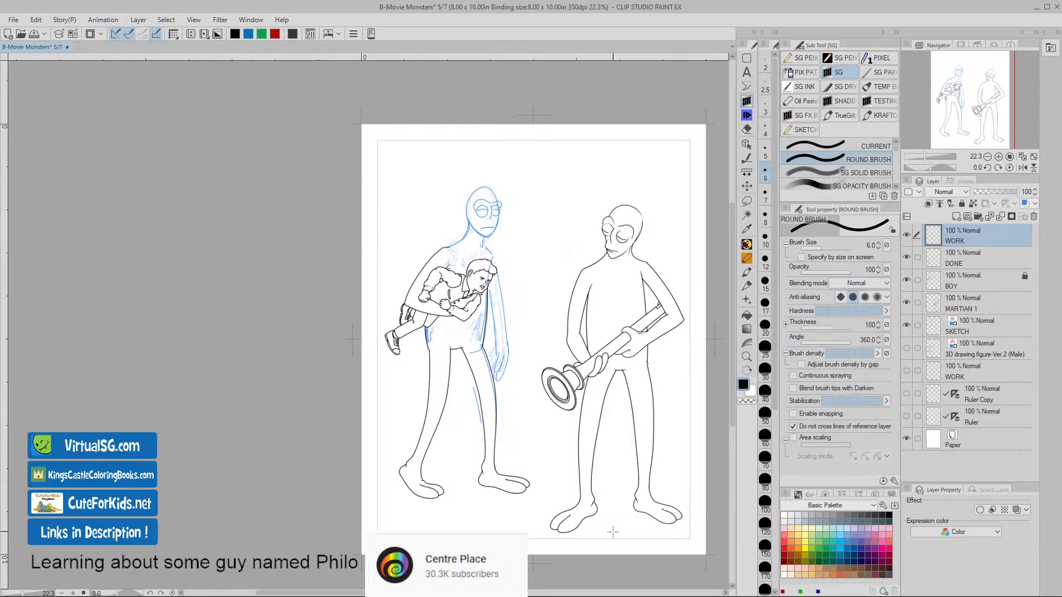
key("ctrl+z")
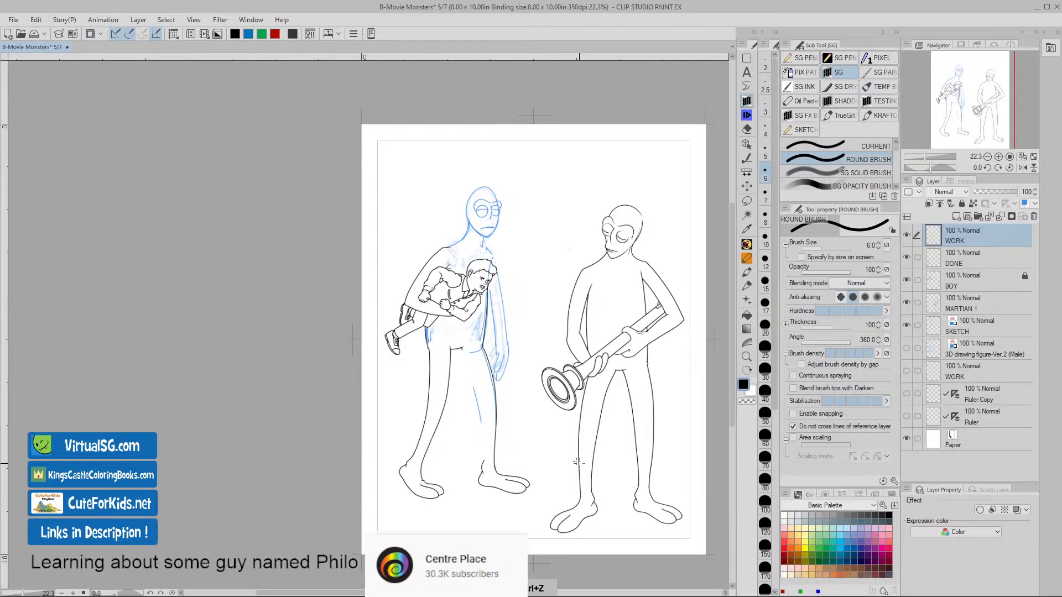
- Lasso and delete the stray stub crossing the end of the crotch line on the WORK layer
key("ctrl+space")
left_click_drag(493, 413, 524, 409)
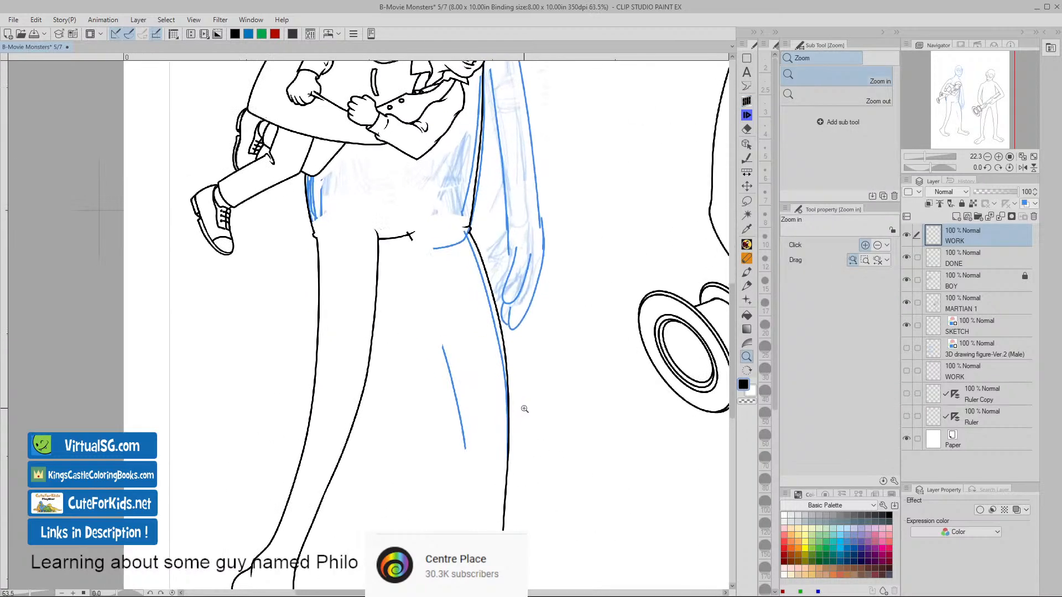
left_click(747, 201)
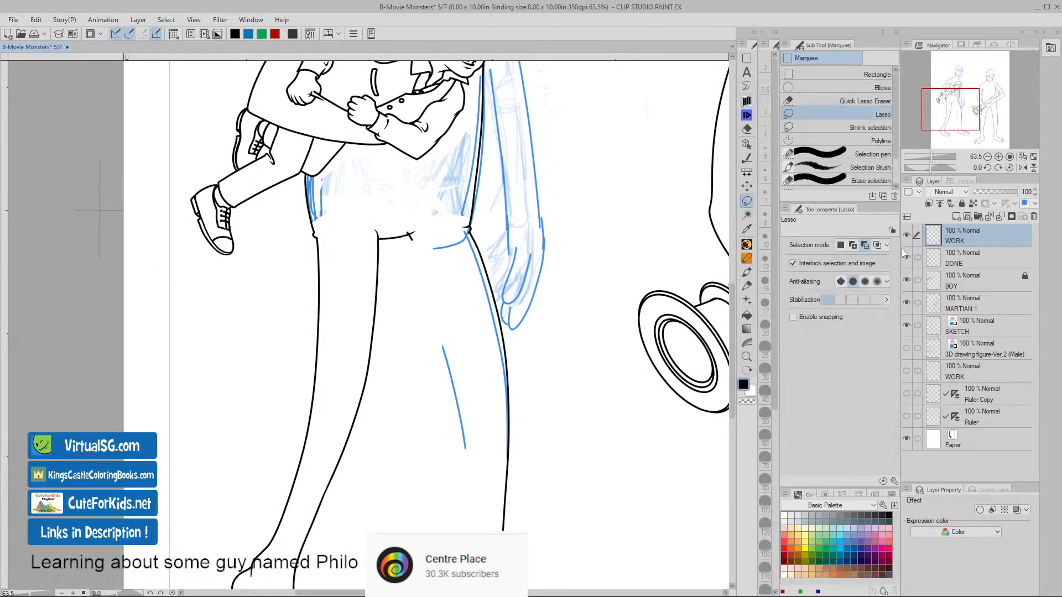
left_click(907, 235)
left_click(906, 235)
mouse_move(424, 223)
left_mouse_down()
mouse_move(408, 230)
mouse_move(422, 223)
mouse_move(442, 271)
mouse_move(466, 252)
left_mouse_up()
left_click(237, 269)
- Touch up the outer end of the crotch line with a short black ROUND BRUSH stroke
key("/")
key("space")
left_click_drag(462, 209, 485, 379)
left_click(746, 102)
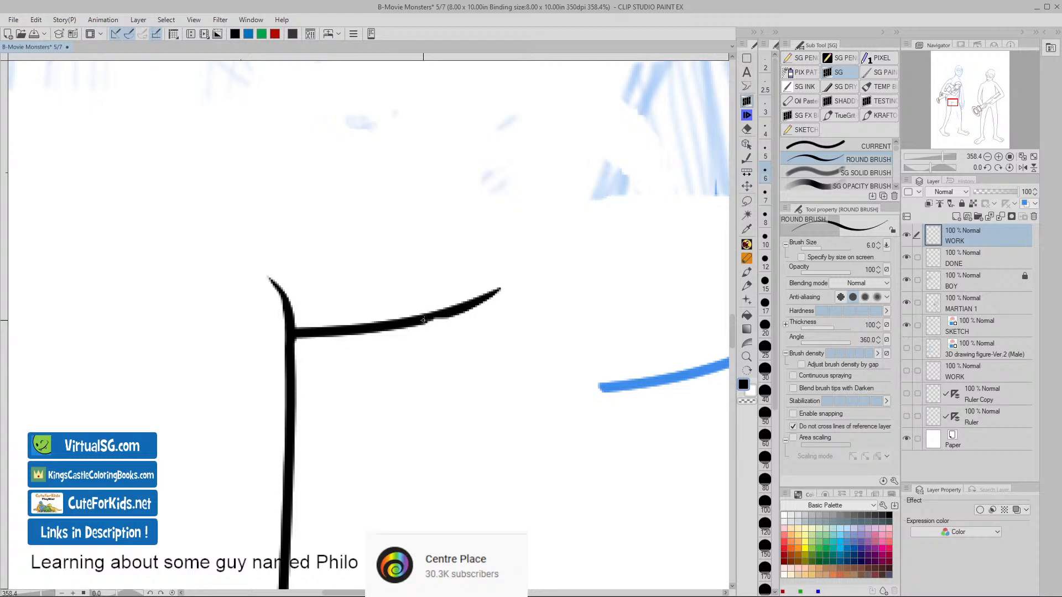
mouse_move(451, 314)
left_mouse_down()
mouse_move(421, 322)
mouse_move(461, 310)
left_mouse_up()
- Try to start the forward leg's inner contour with a stroke from the end of the crotch line
key("ctrl+space")
left_click_drag(563, 460, 528, 454)
key("space")
mouse_move(609, 487)
left_mouse_down()
mouse_move(451, 330)
mouse_move(411, 204)
left_mouse_up()
key("ctrl+space")
left_click_drag(468, 308, 443, 308)
key("space")
left_click_drag(516, 400, 488, 369)
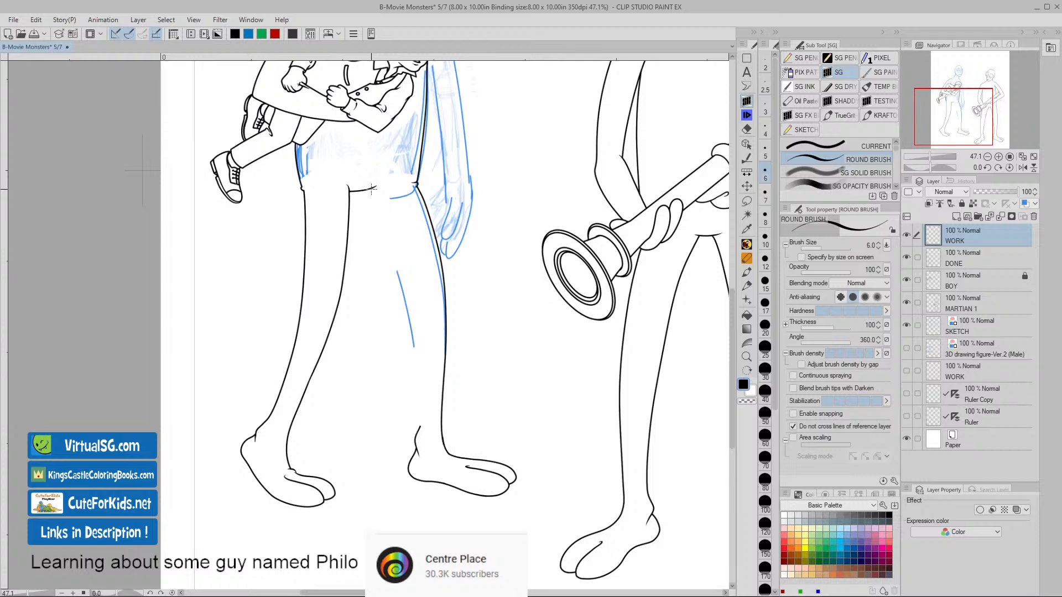
left_click_drag(372, 189, 386, 213)
key("ctrl+z")
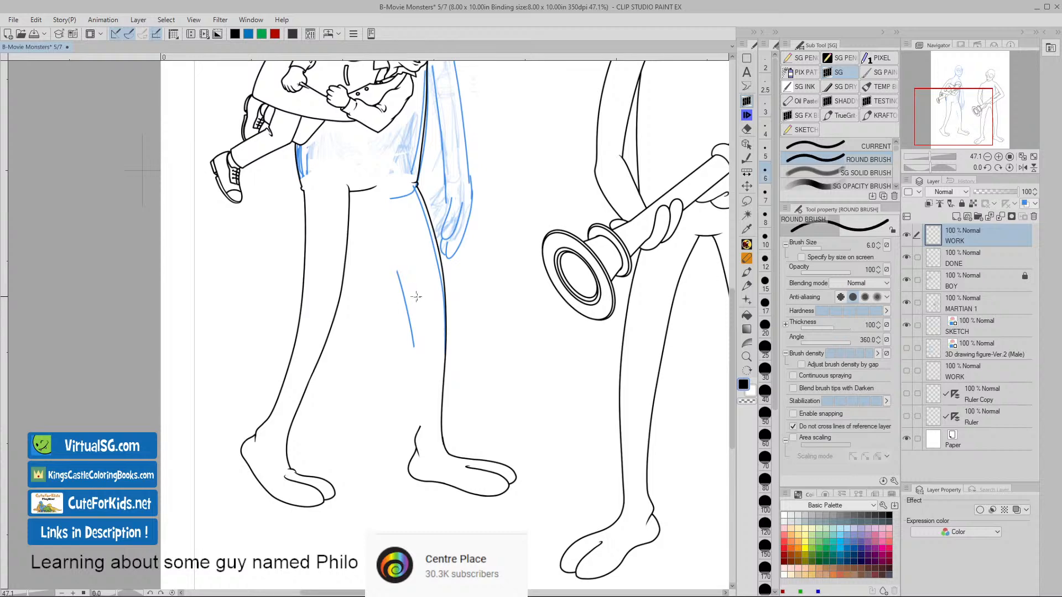
- Ink the forward leg's inner contour with the ROUND BRUSH in one curve from the crotch line to the ankle
key("slash")
left_click(408, 232)
scroll(409, 232, "down", 2)
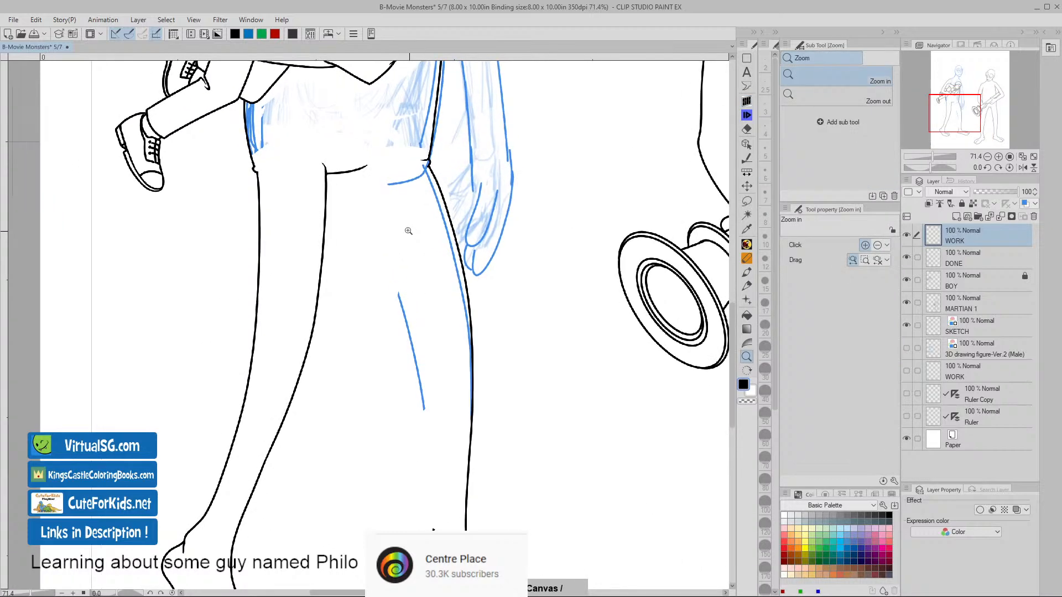
key("b")
mouse_move(365, 176)
left_mouse_down()
mouse_move(417, 316)
mouse_move(432, 496)
left_mouse_up()
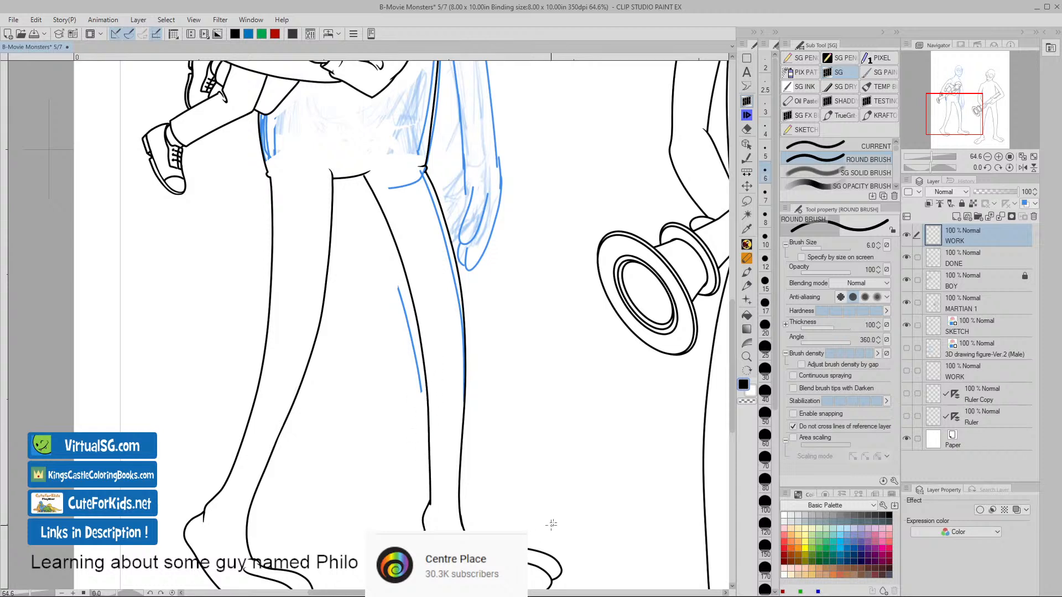
- Undo the forward leg's inner contour and re-ink it in one ROUND BRUSH curve from the crotch line to the ankle
key("ctrl+z")
key("ctrl+z")
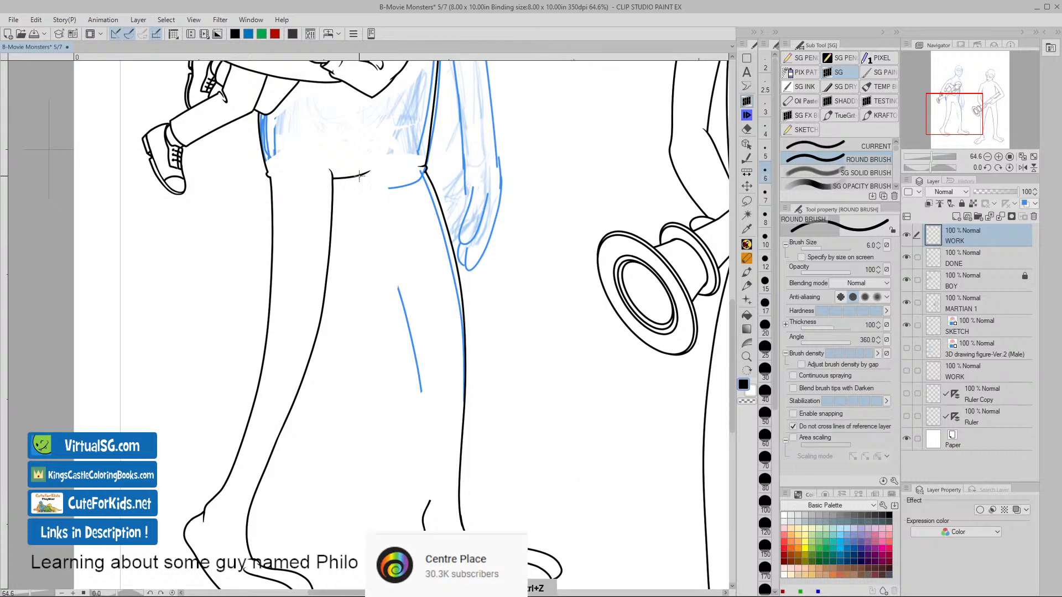
mouse_move(360, 175)
left_mouse_down()
mouse_move(389, 237)
mouse_move(420, 369)
left_mouse_up()
key("ctrl+z")
mouse_move(362, 176)
left_mouse_down()
mouse_move(421, 350)
mouse_move(431, 504)
left_mouse_up()
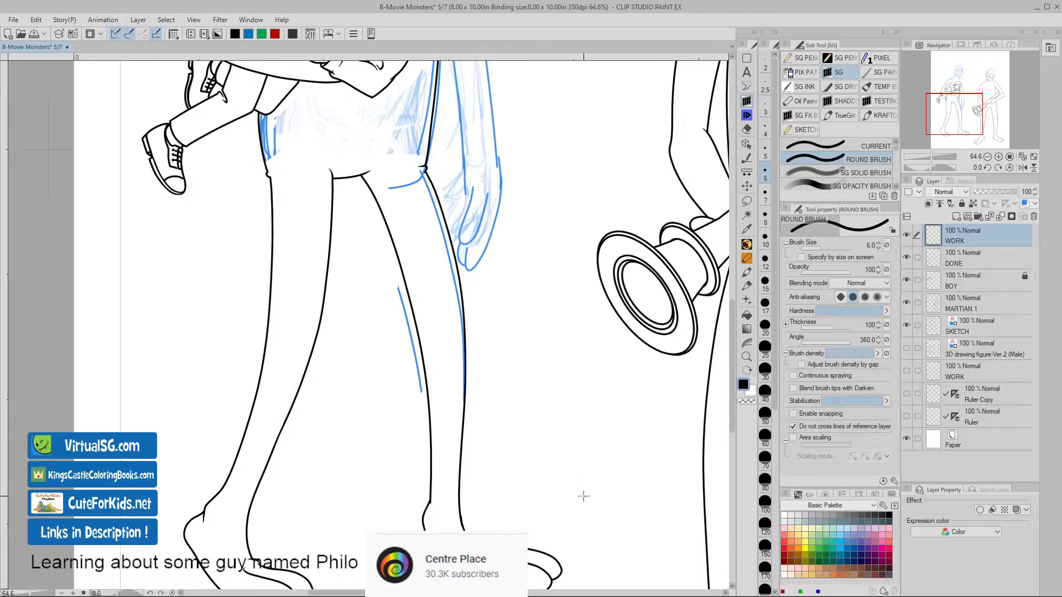
key("ctrl+space")
mouse_move(474, 498)
left_mouse_down()
mouse_move(525, 478)
mouse_move(542, 391)
left_mouse_up()
key("space")
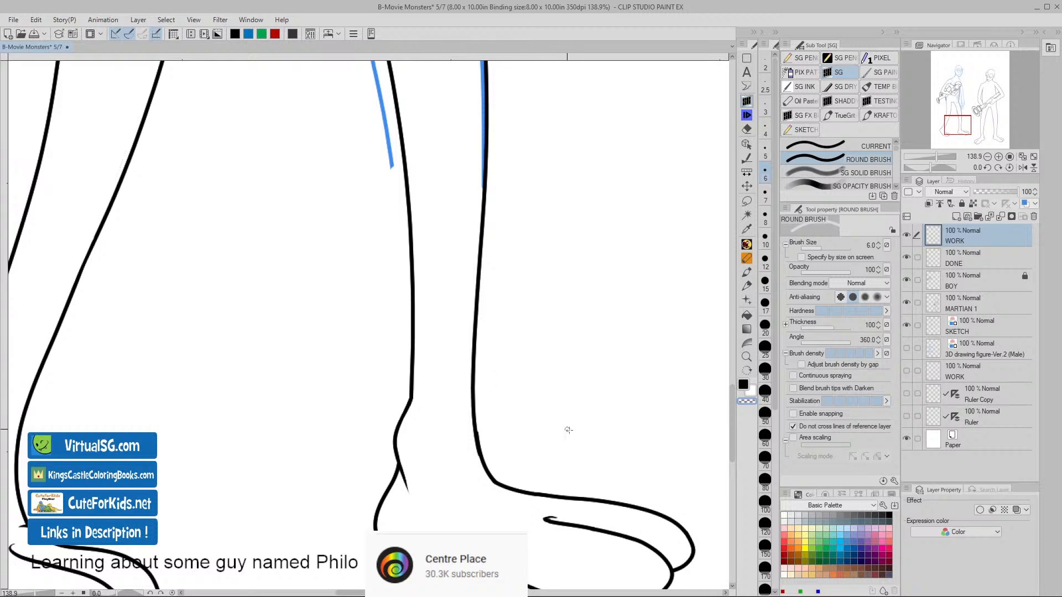
left_click_drag(604, 429, 575, 417)
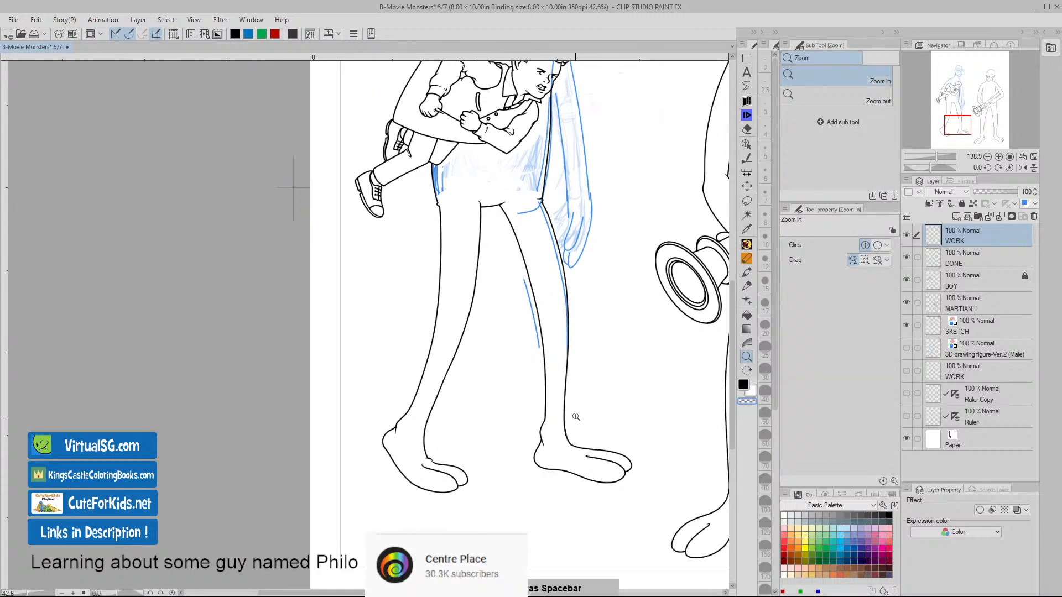
left_click_drag(651, 419, 501, 428)
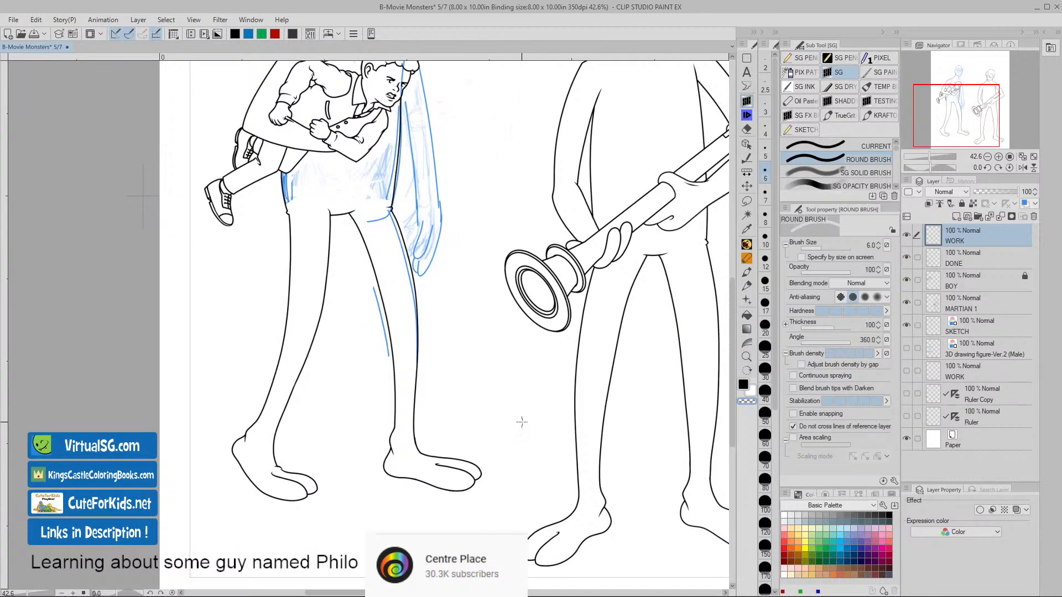
left_click_drag(542, 438, 497, 435)
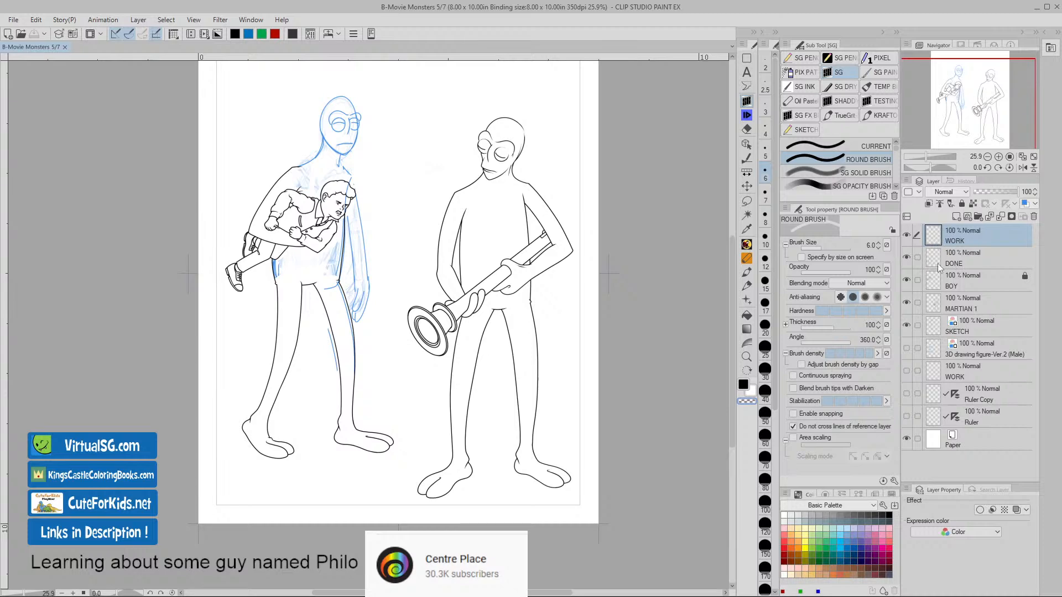
- Ink a short black ROUND BRUSH curve from the boy's shirt cuff to the forearm line between his fists
key("/")
left_click_drag(304, 233, 358, 247)
key("b")
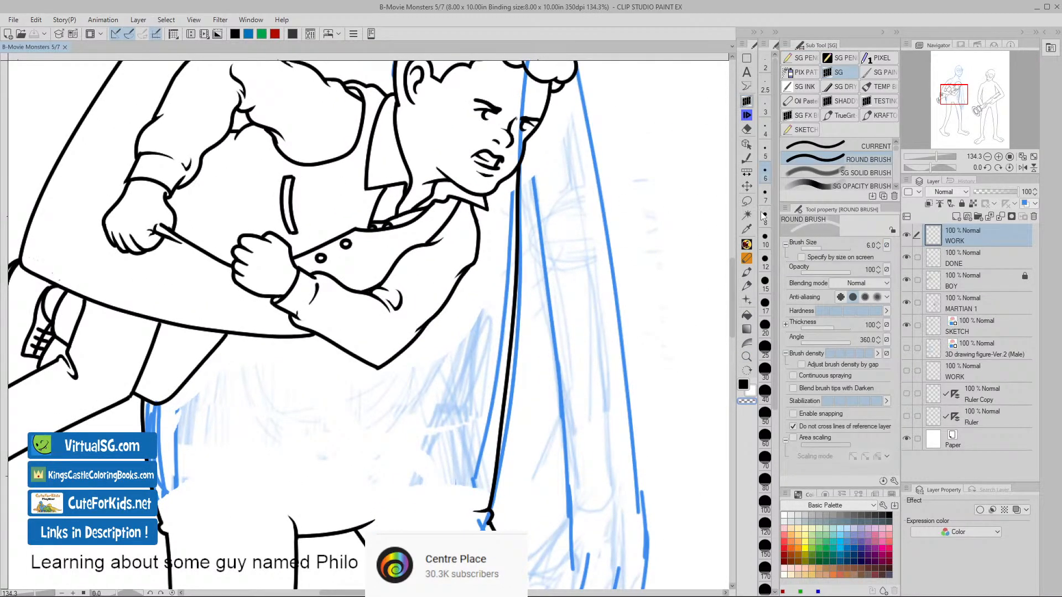
left_click(744, 384)
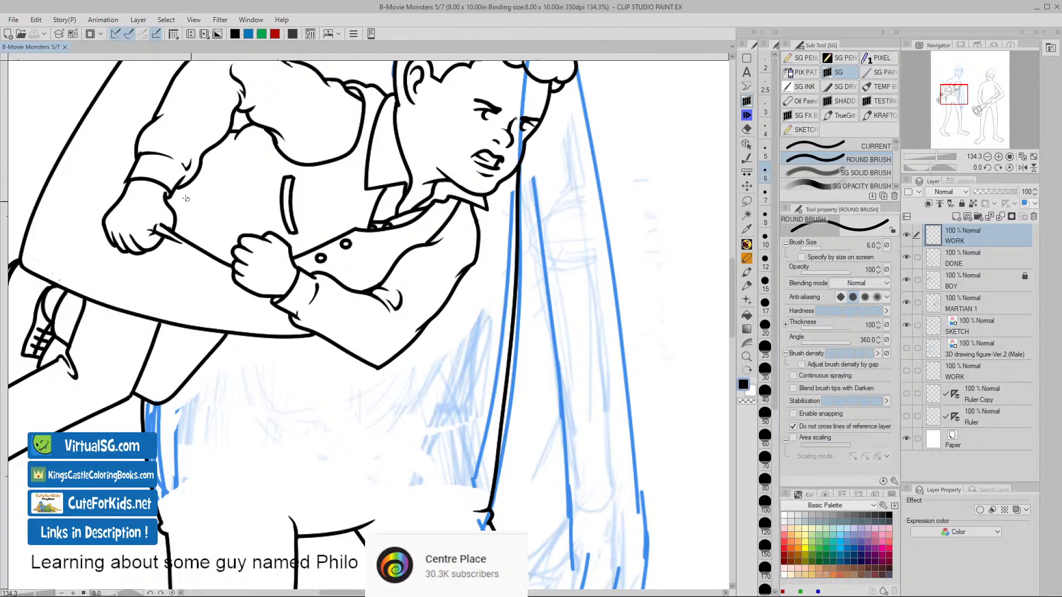
left_click_drag(180, 188, 194, 247)
key("ctrl+z")
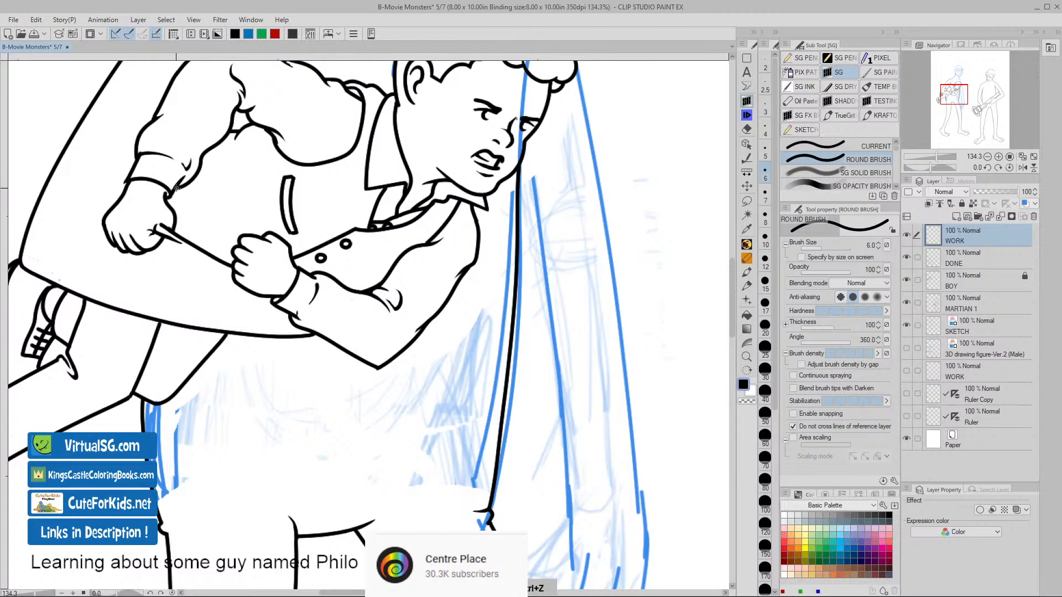
left_click_drag(174, 190, 190, 237)
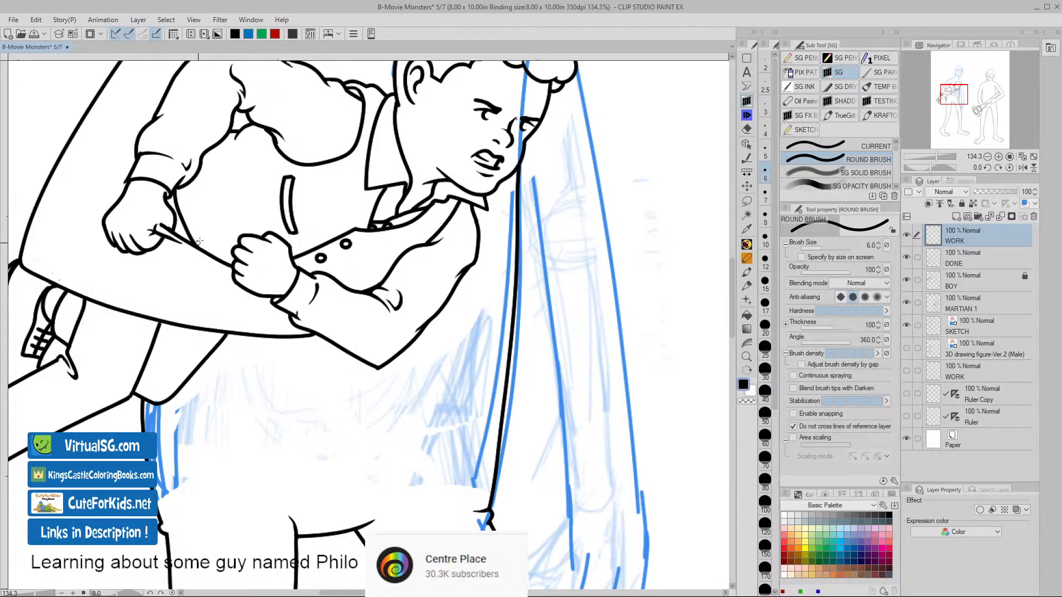
key("ctrl+z")
left_click_drag(175, 191, 197, 248)
key("ctrl+z")
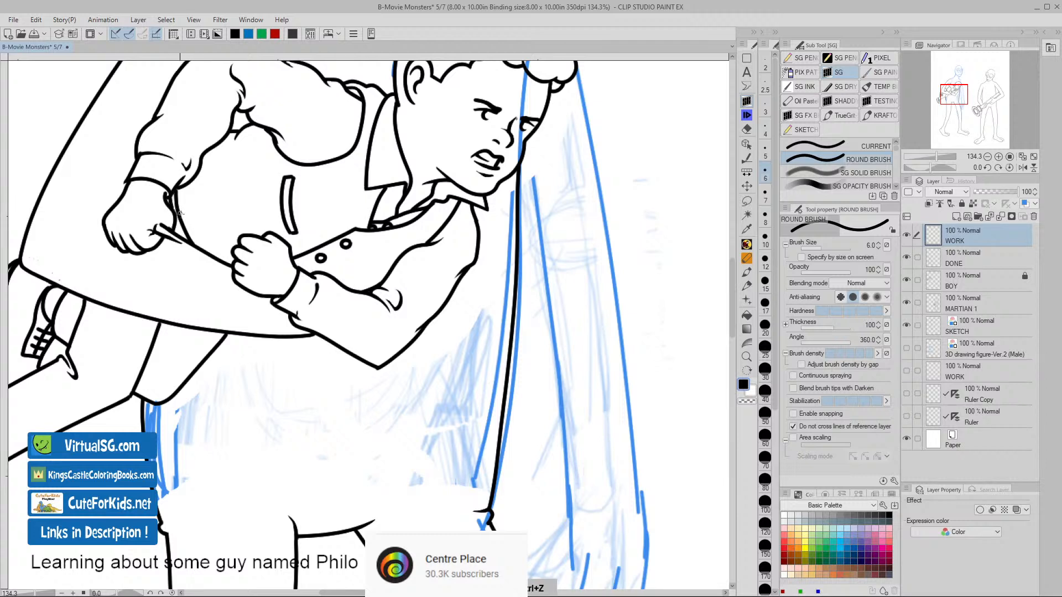
key("ctrl+z")
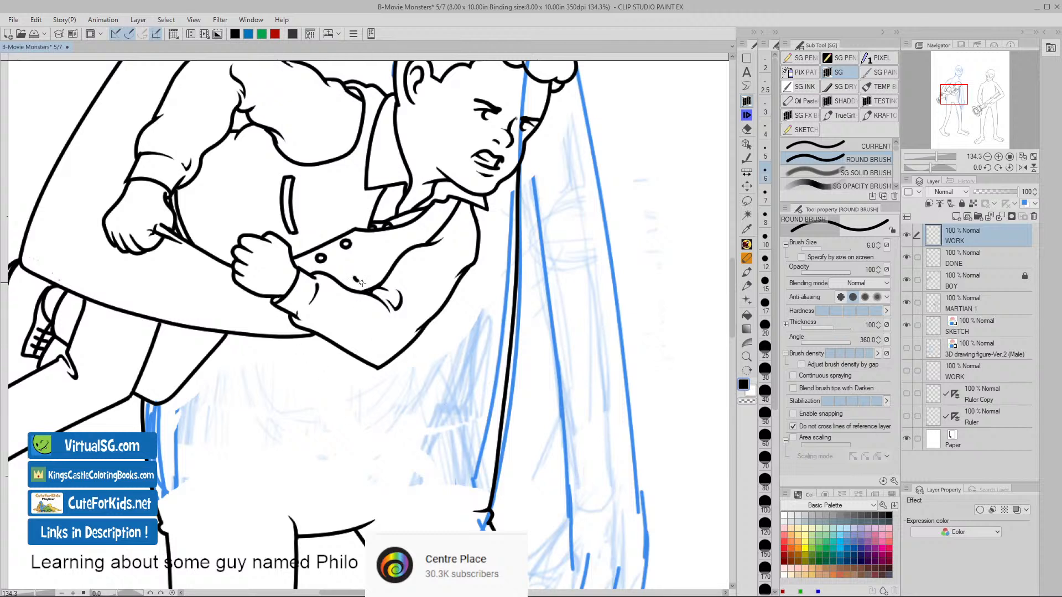
- Try to add another small button near the lower edge of the boy's vest
key("ctrl+z")
key("ctrl+space")
left_click_drag(376, 294, 396, 294)
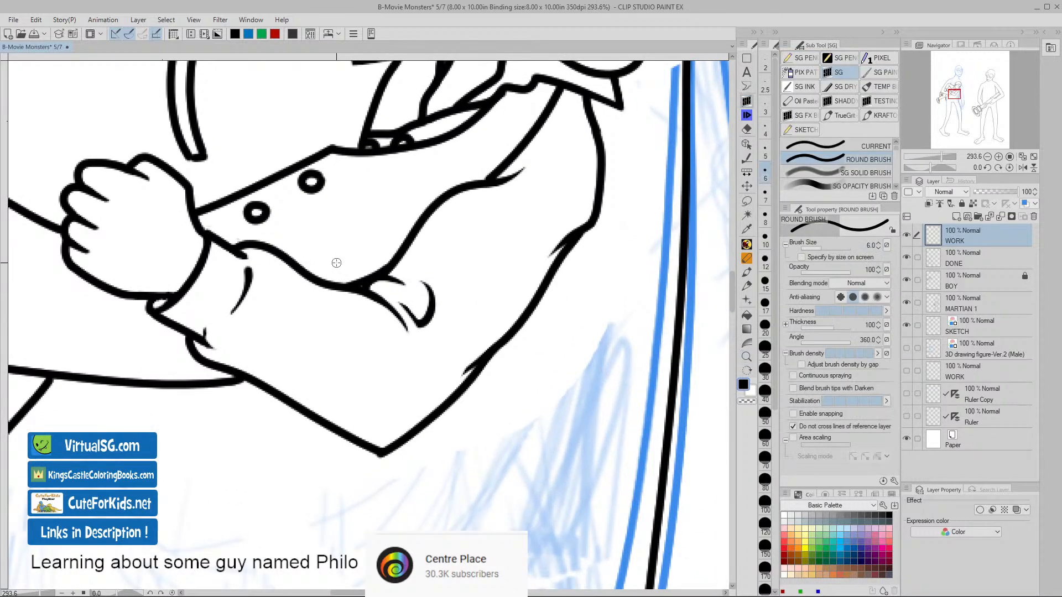
mouse_move(332, 261)
left_mouse_down()
mouse_move(370, 279)
mouse_move(334, 264)
mouse_move(350, 286)
left_mouse_up()
key("ctrl+space")
left_click_drag(475, 419, 433, 415)
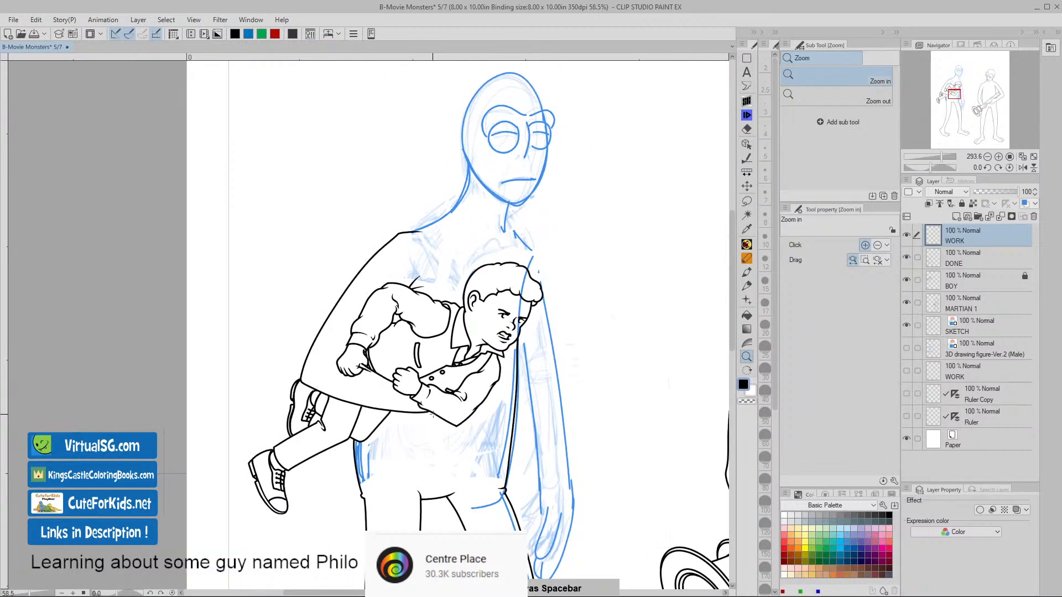
left_click_drag(523, 450, 460, 413)
key("ctrl+z")
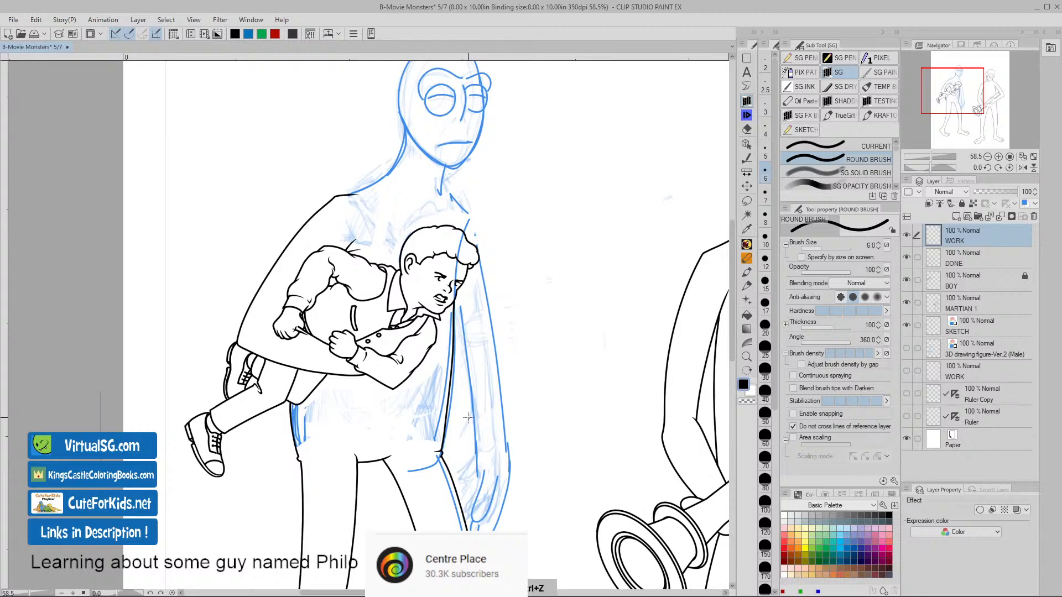
- Try a short touch-up stroke along the vest's lower edge beside the sleeve fold
key("ctrl+space")
left_click_drag(385, 378, 421, 389)
left_click_drag(364, 300, 393, 314)
key("ctrl+z")
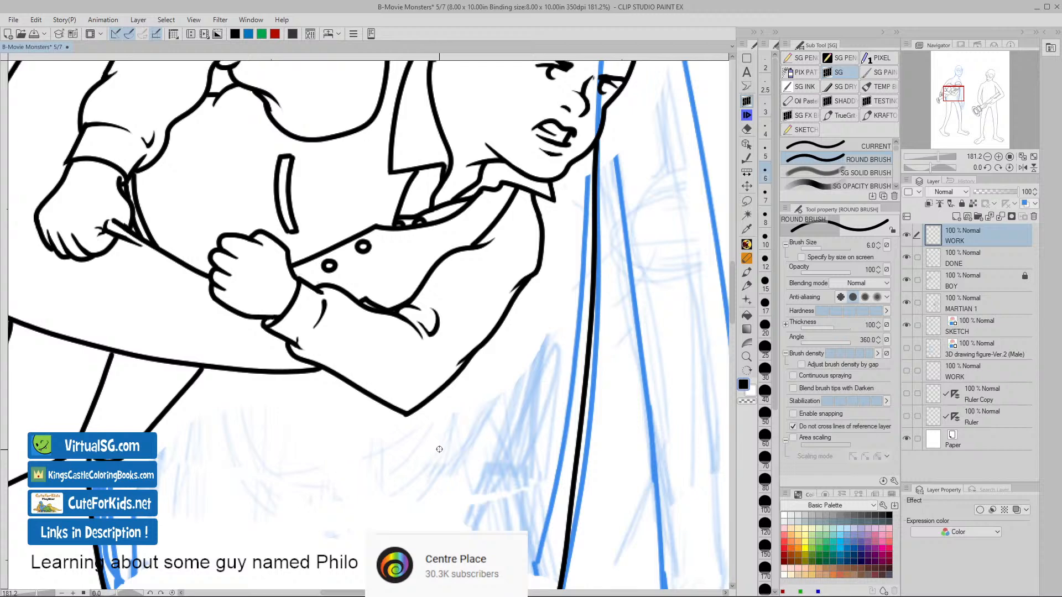
key("ctrl+space")
left_click_drag(461, 440, 414, 440)
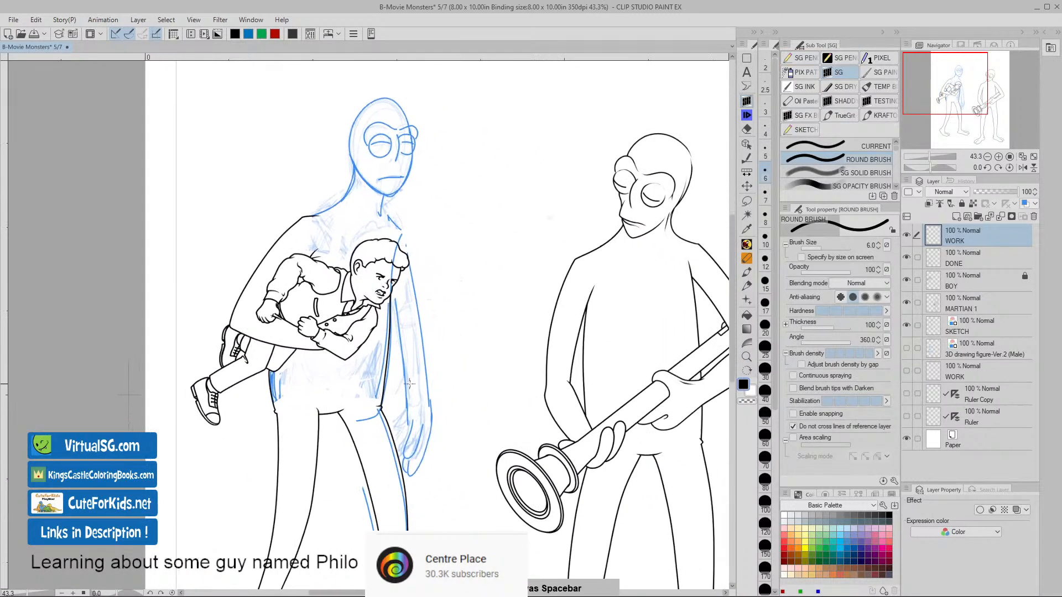
key("ctrl+z")
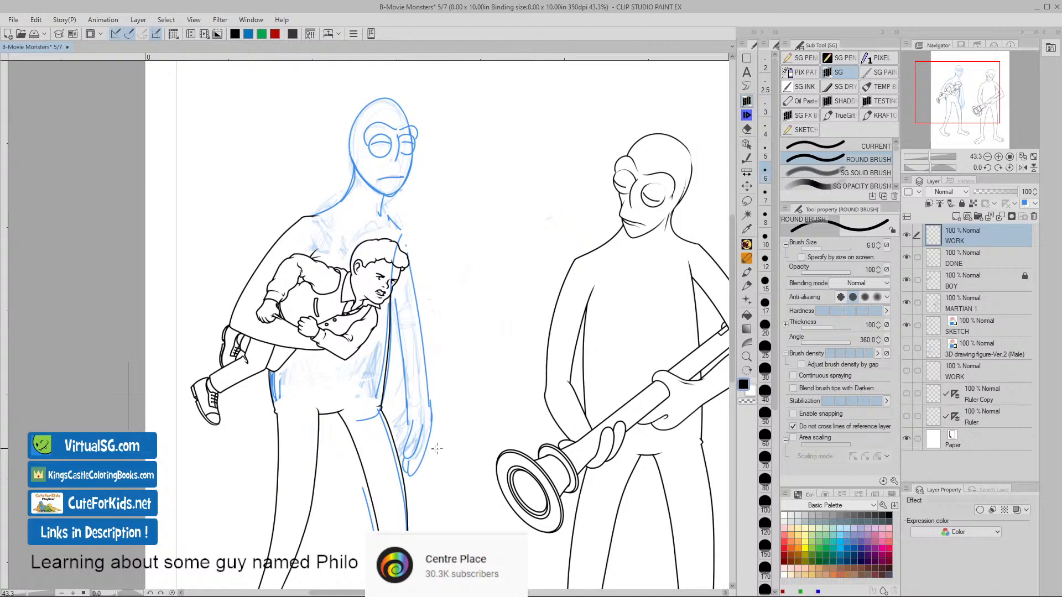
- Ink a fold line and a curved new lower contour to the hem on the boy's extended trouser leg
key("space")
left_click_drag(415, 452, 436, 421)
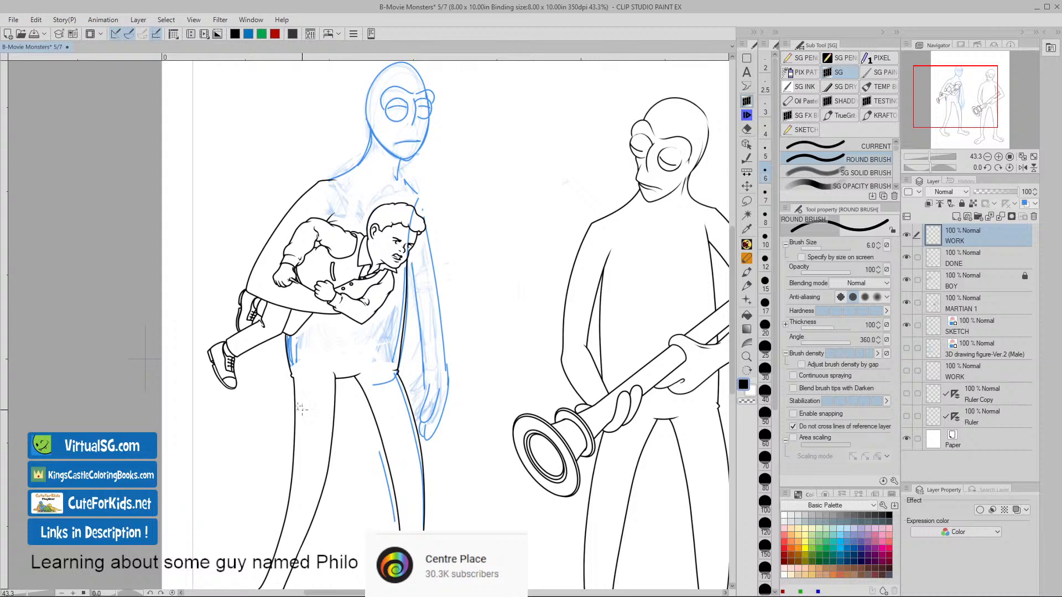
key("ctrl+space")
mouse_move(269, 368)
left_mouse_down()
mouse_move(325, 382)
mouse_move(399, 423)
left_mouse_up()
key("space")
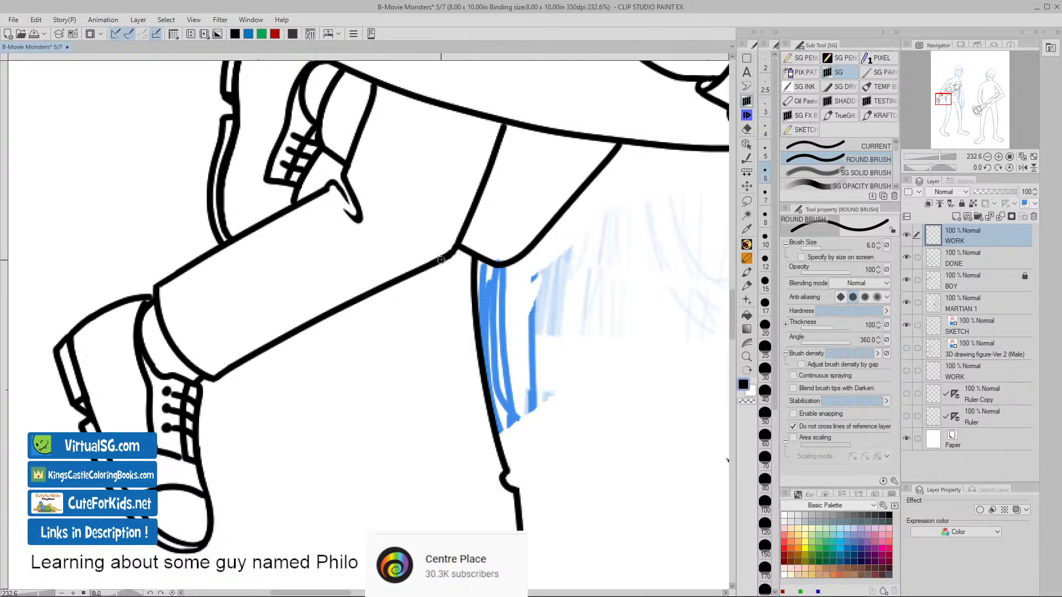
left_click_drag(440, 260, 223, 349)
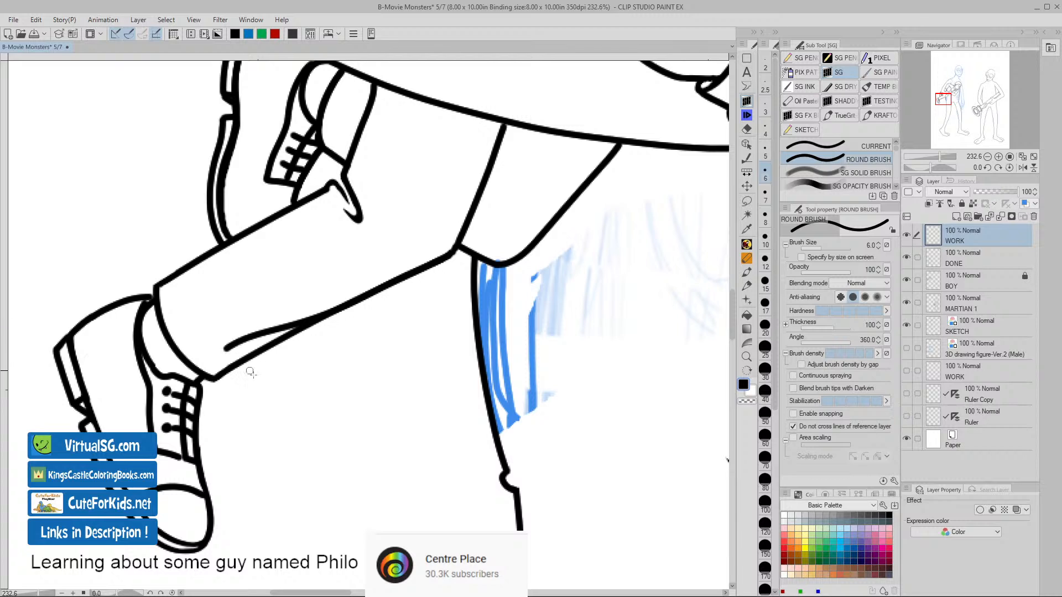
left_click_drag(281, 329, 215, 379)
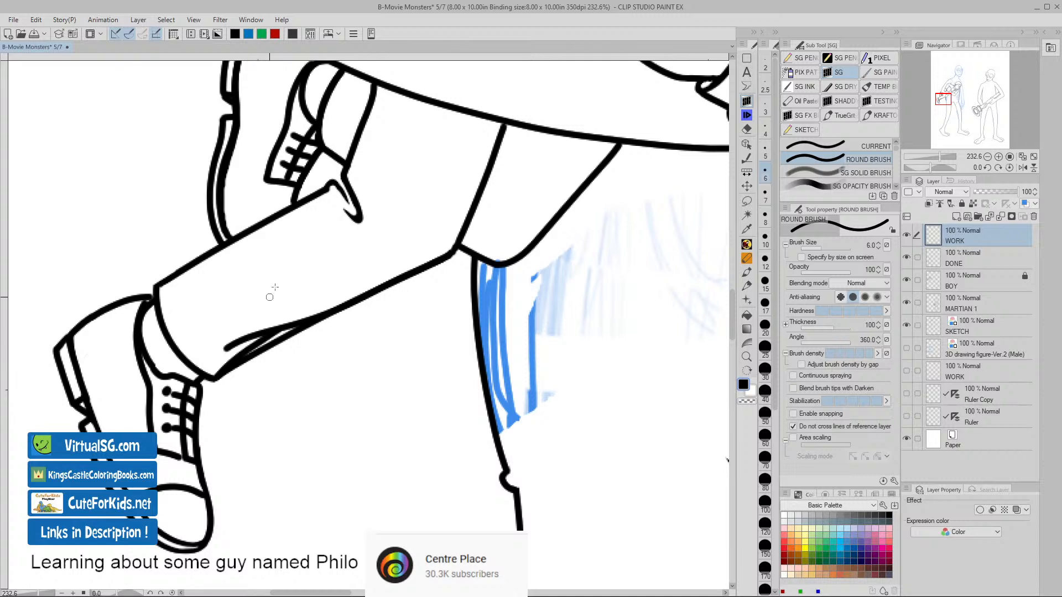
- Redraw the upper contour of the boy's trouser leg in one stroke from the knee to a rounded hem corner
mouse_move(326, 190)
left_mouse_down()
mouse_move(253, 222)
mouse_move(187, 278)
left_mouse_up()
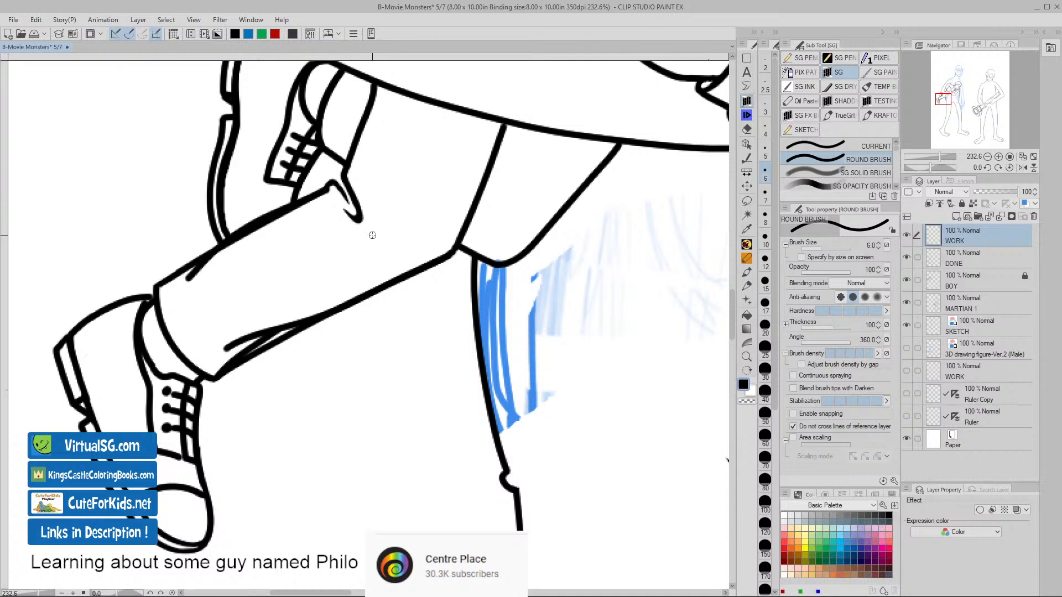
key("ctrl+z")
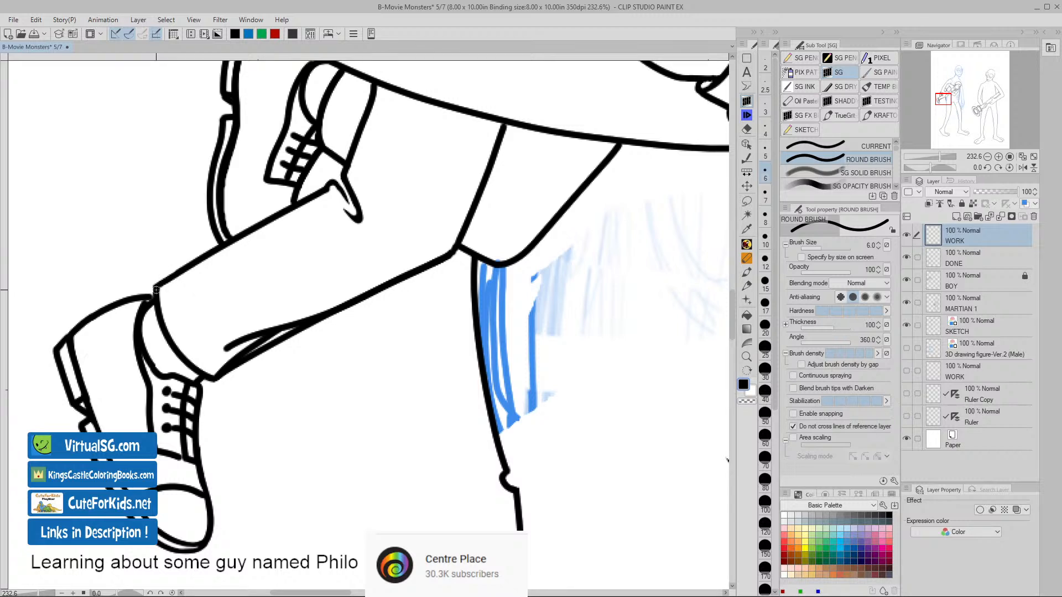
left_click_drag(156, 285, 200, 264)
key("ctrl+z")
mouse_move(330, 189)
left_mouse_down()
mouse_move(171, 269)
mouse_move(155, 295)
left_mouse_up()
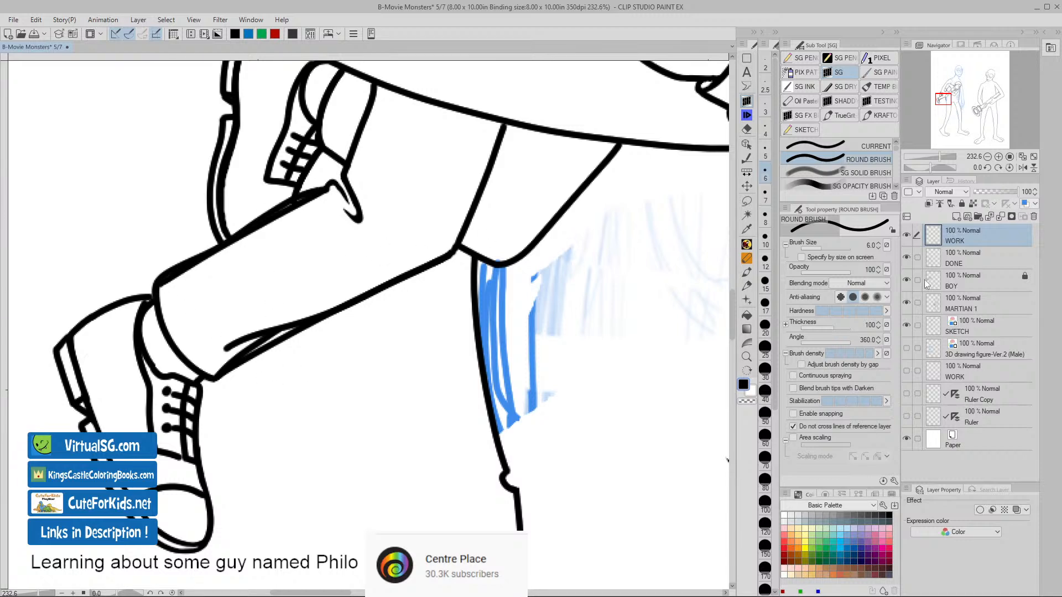
- Unlock the BOY layer and erase its old trouser outlines beside the new upper and lower contours with the Hard eraser
left_click(943, 283)
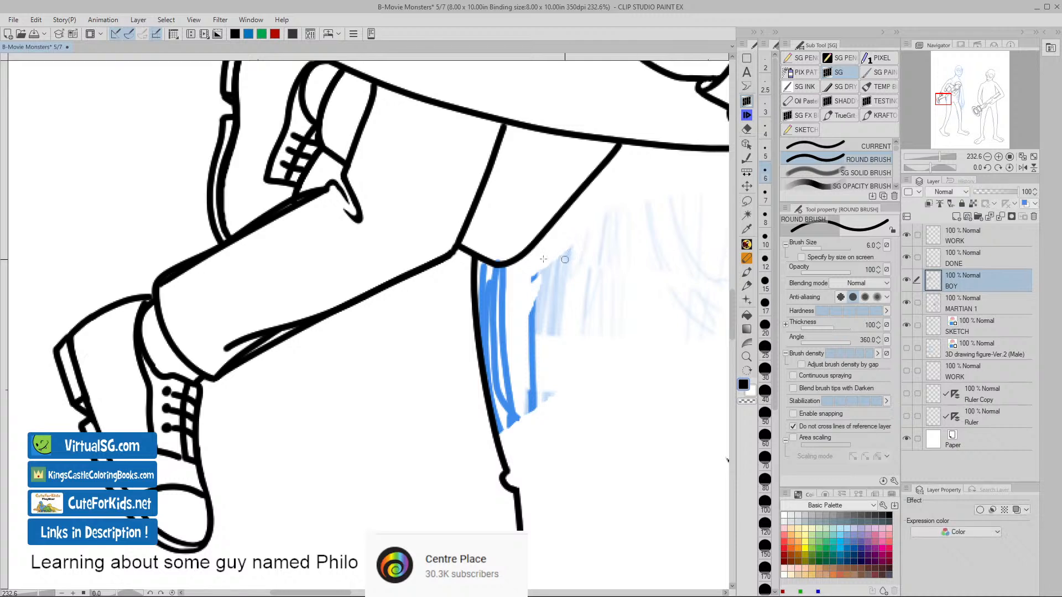
mouse_move(320, 197)
left_mouse_down()
mouse_move(332, 192)
mouse_move(310, 201)
left_mouse_up()
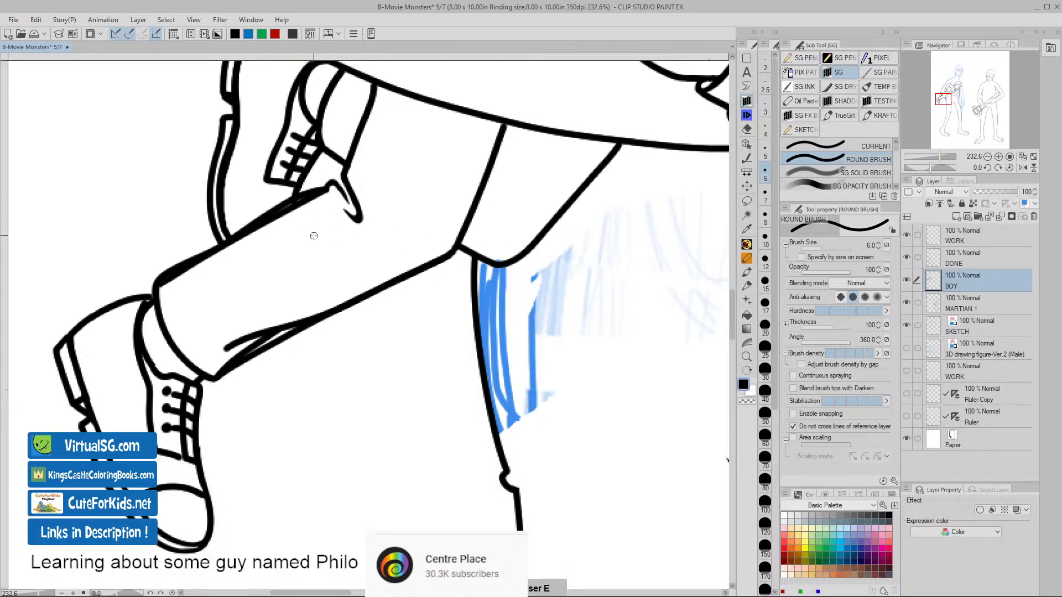
key("e")
mouse_move(331, 198)
left_mouse_down()
mouse_move(281, 209)
mouse_move(249, 234)
mouse_move(307, 204)
left_mouse_up()
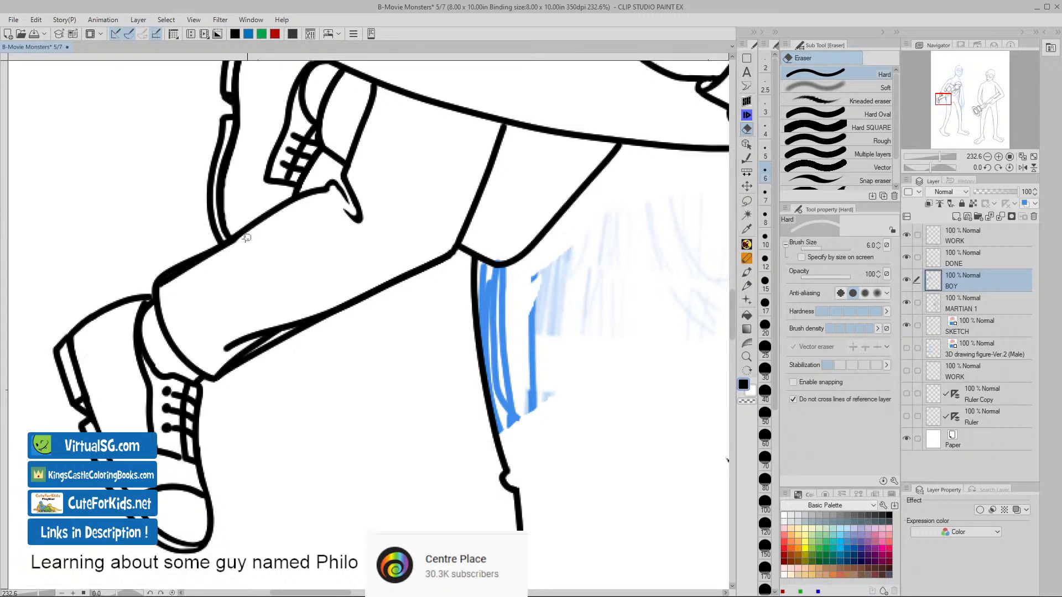
mouse_move(227, 251)
left_mouse_down()
mouse_move(161, 287)
mouse_move(171, 280)
left_mouse_up()
mouse_move(229, 373)
left_mouse_down()
mouse_move(266, 346)
mouse_move(378, 302)
mouse_move(244, 366)
left_mouse_up()
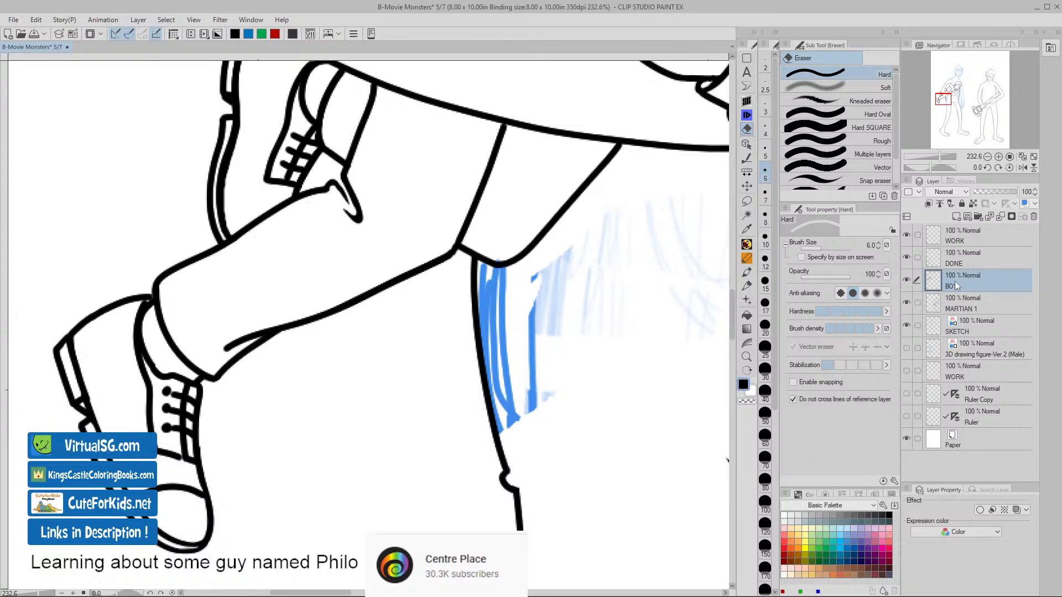
- Place the WORK layer directly above BOY and taper the trouser fold line's end using the ROUND BRUSH with transparent colour
left_click_drag(935, 237, 938, 271)
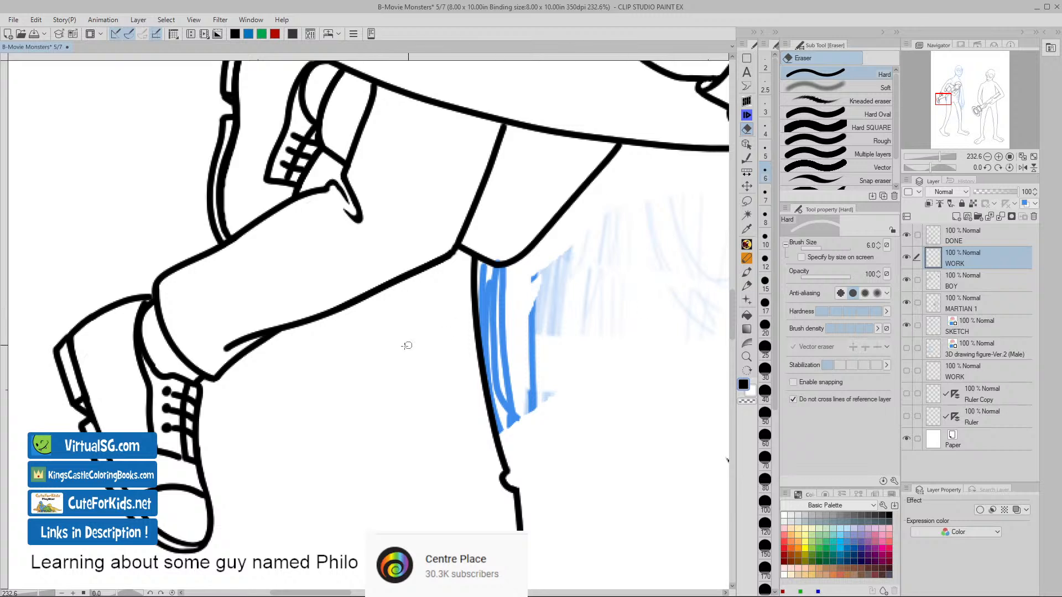
left_click(747, 103)
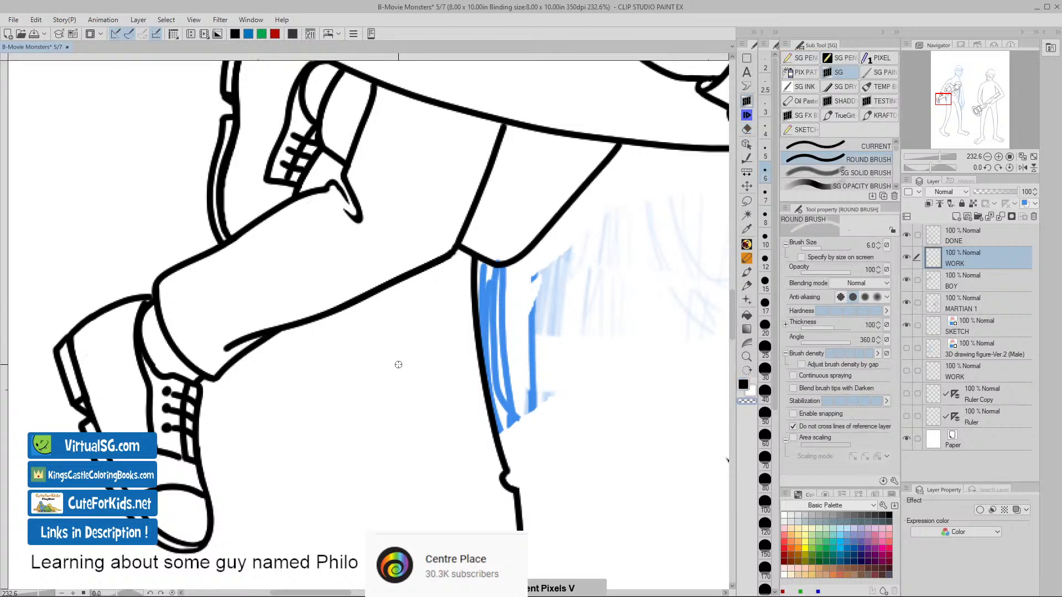
left_click_drag(222, 353, 267, 317)
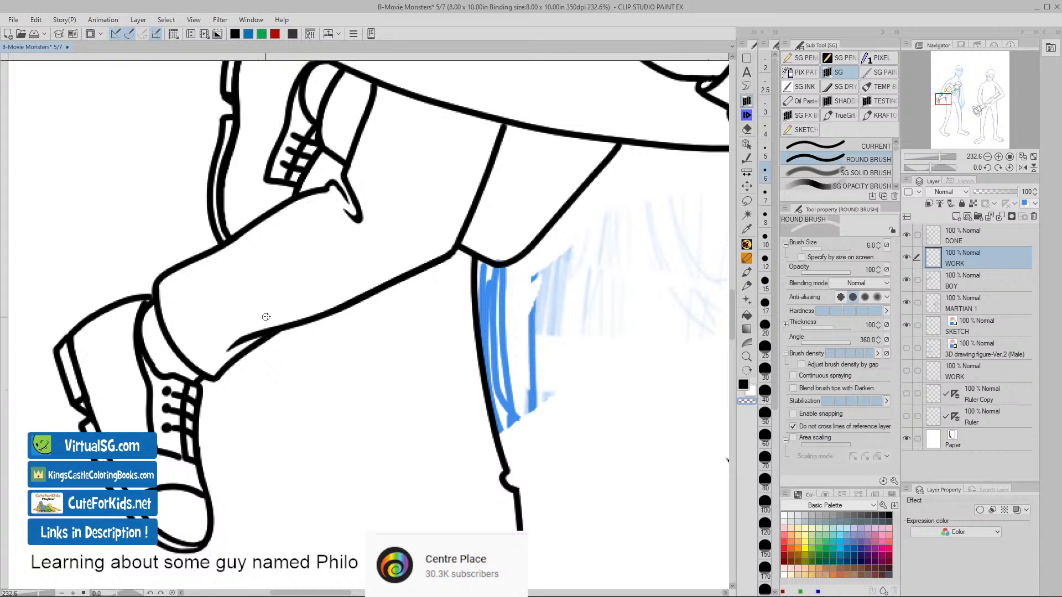
left_click_drag(220, 351, 259, 325)
left_click_drag(230, 351, 246, 340)
key("ctrl+space")
mouse_move(287, 361)
left_mouse_down()
mouse_move(337, 356)
mouse_move(481, 406)
left_mouse_up()
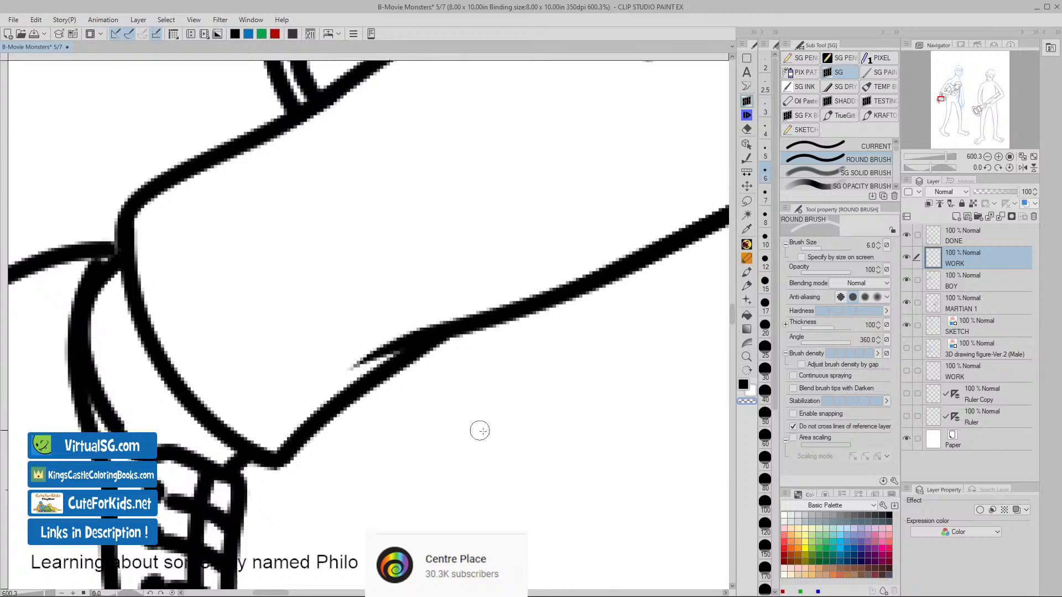
key("ctrl+space")
left_click_drag(533, 443, 473, 437)
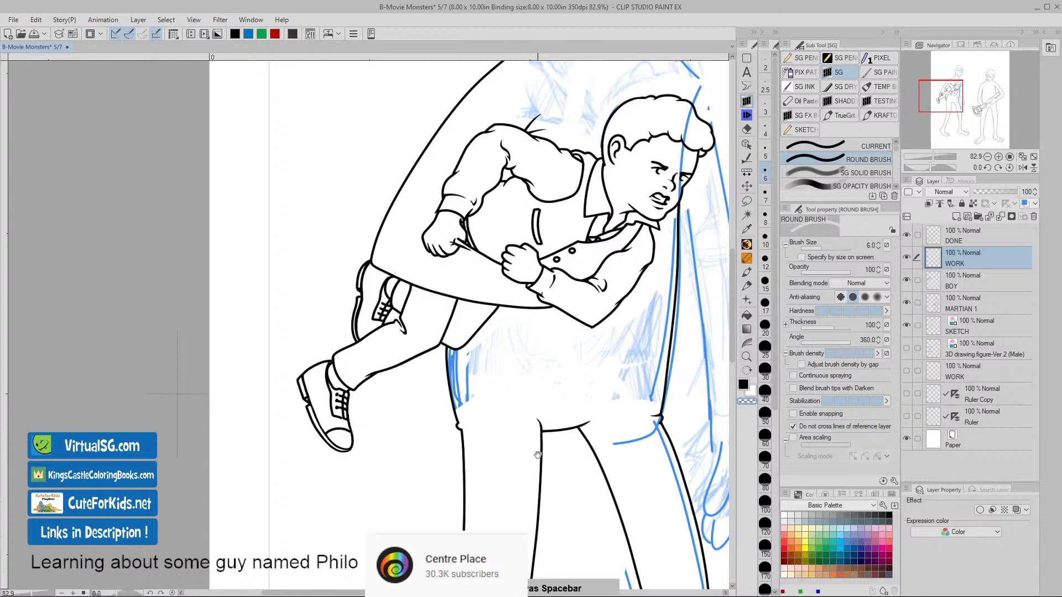
left_click_drag(531, 420, 473, 425)
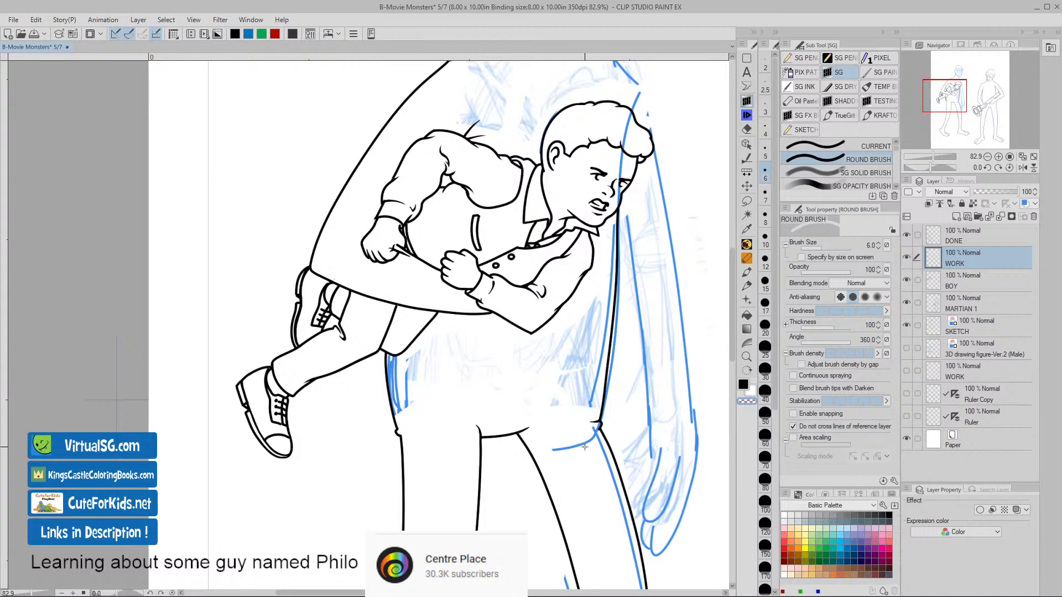
- Lock the BOY layer and move the WORK layer above DONE in the layer stack
left_click_drag(606, 445, 553, 445)
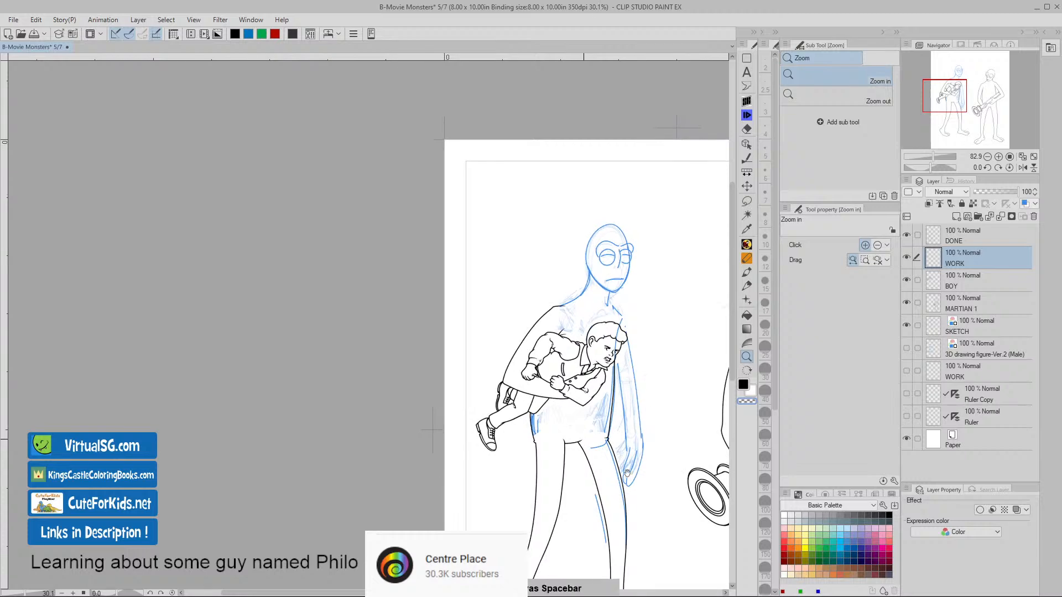
left_click_drag(626, 466, 351, 305)
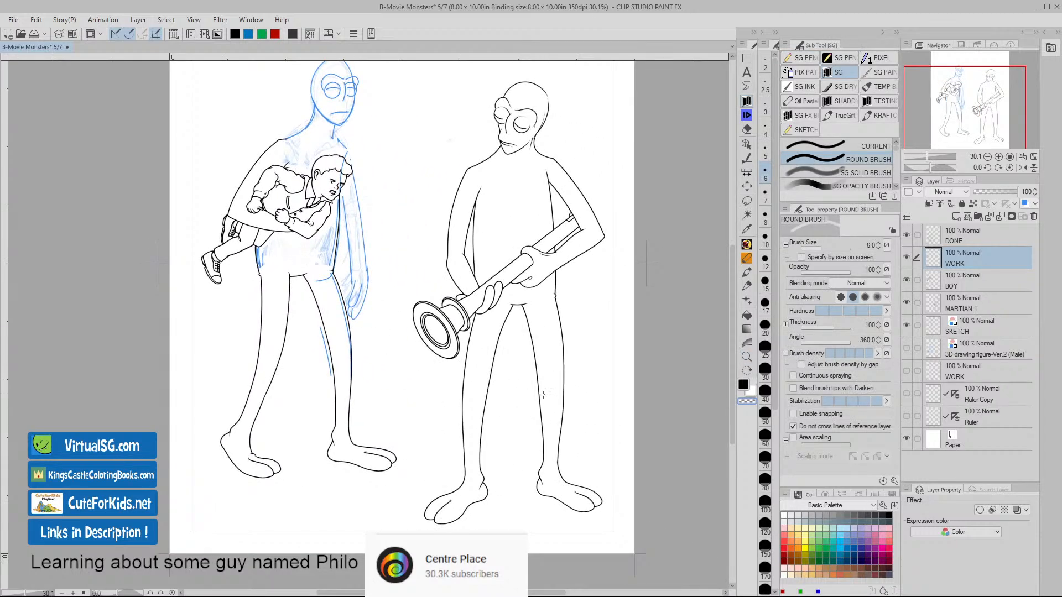
left_click(972, 289)
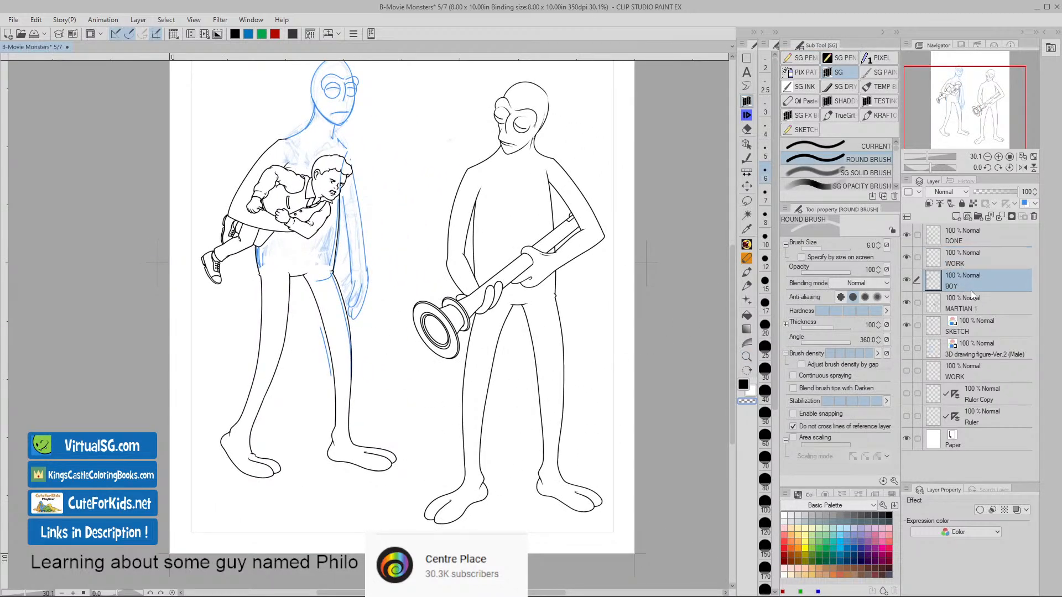
left_click(939, 257)
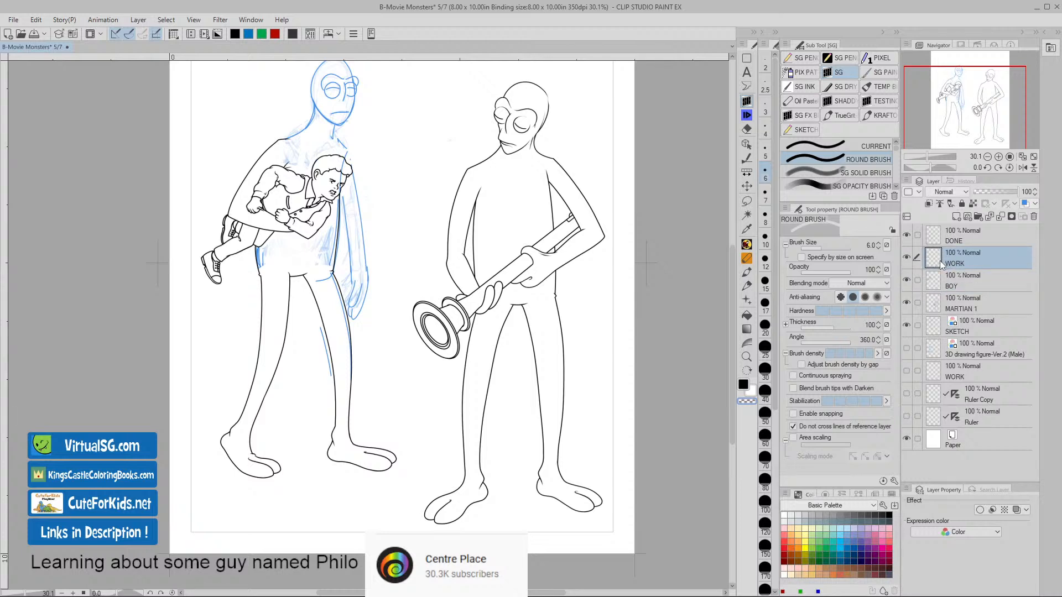
left_click(938, 284)
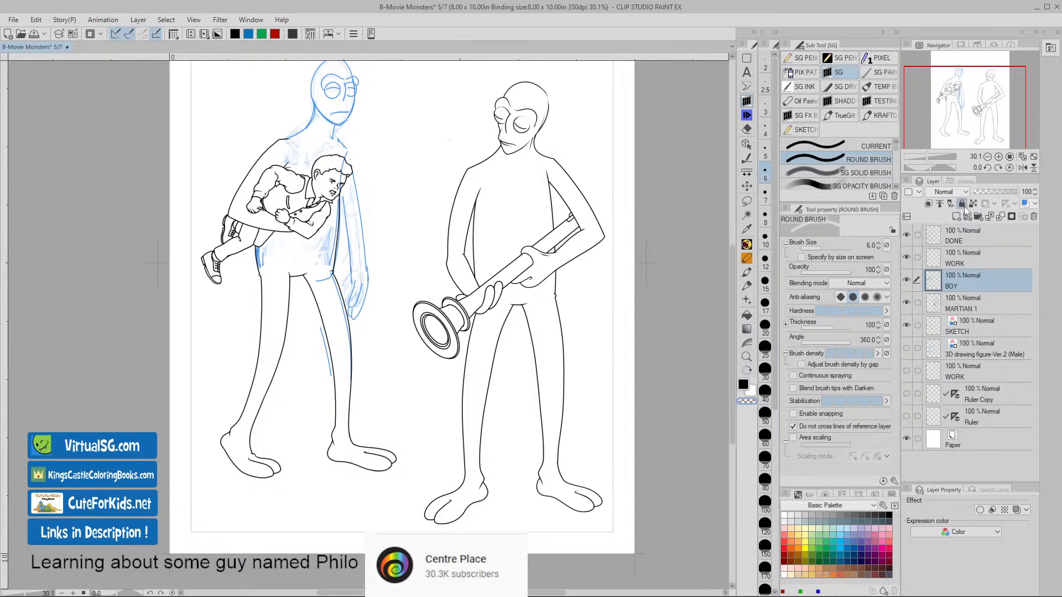
left_click(962, 204)
left_click(941, 261)
left_click_drag(934, 259, 933, 229)
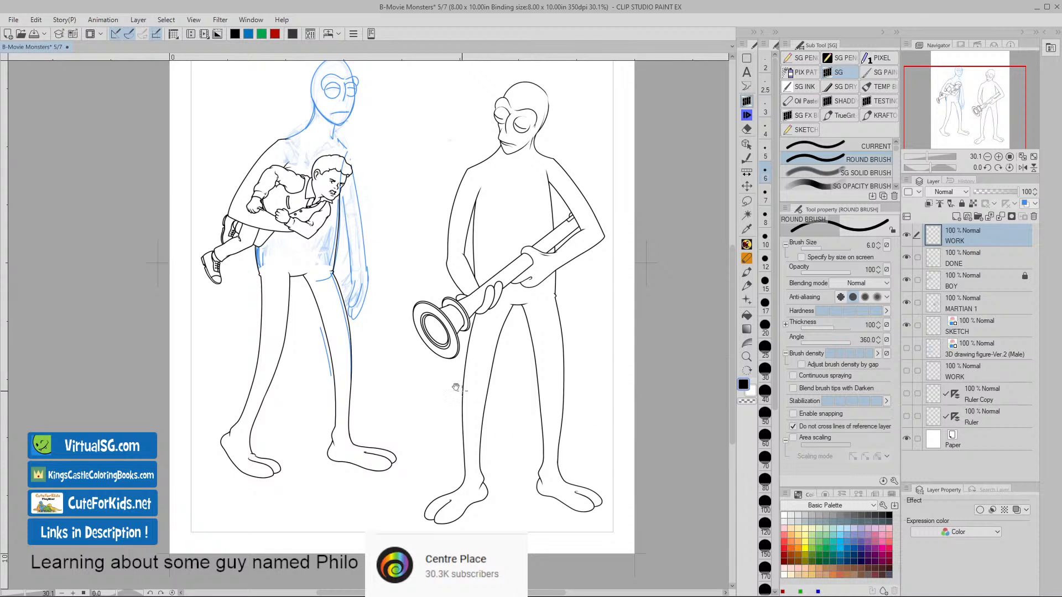
- On the SKETCH layer, sketch a new outer contour for the Martian's free arm, flaring outward at the wrist
left_click_drag(380, 323, 429, 370)
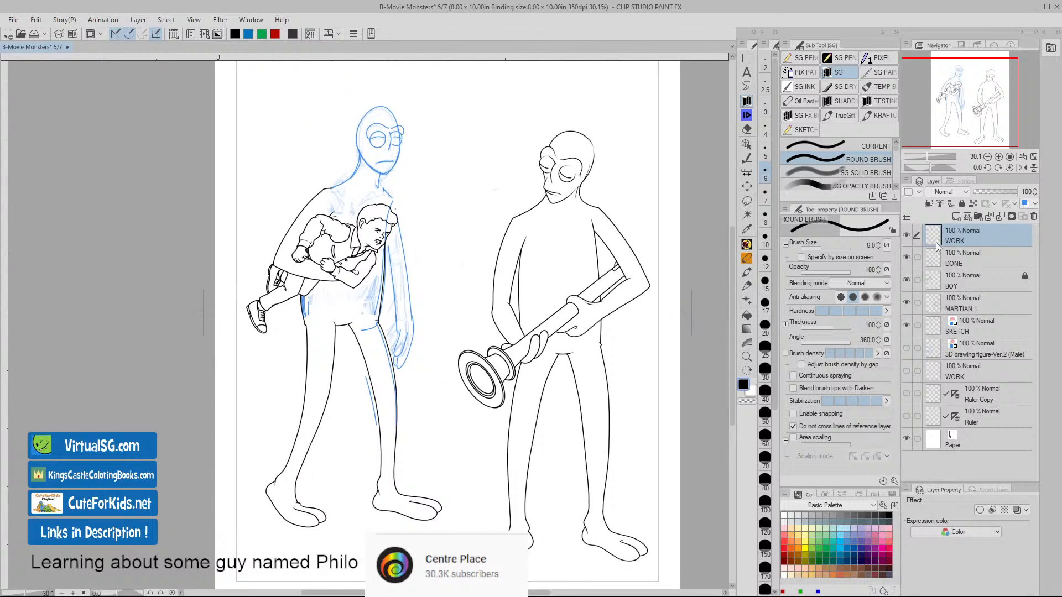
left_click(935, 330)
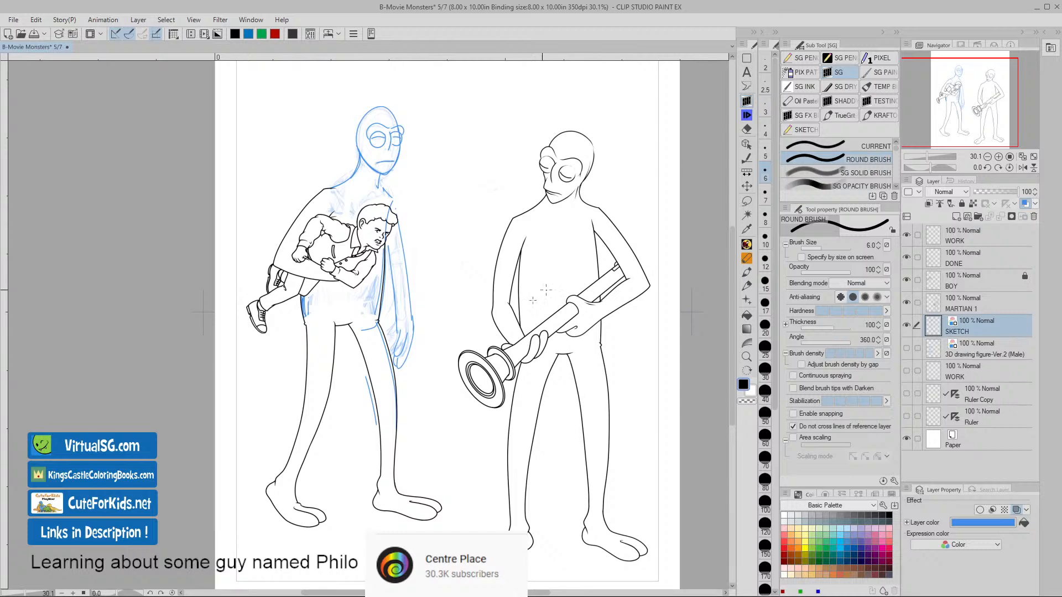
key("slash")
left_click(444, 403)
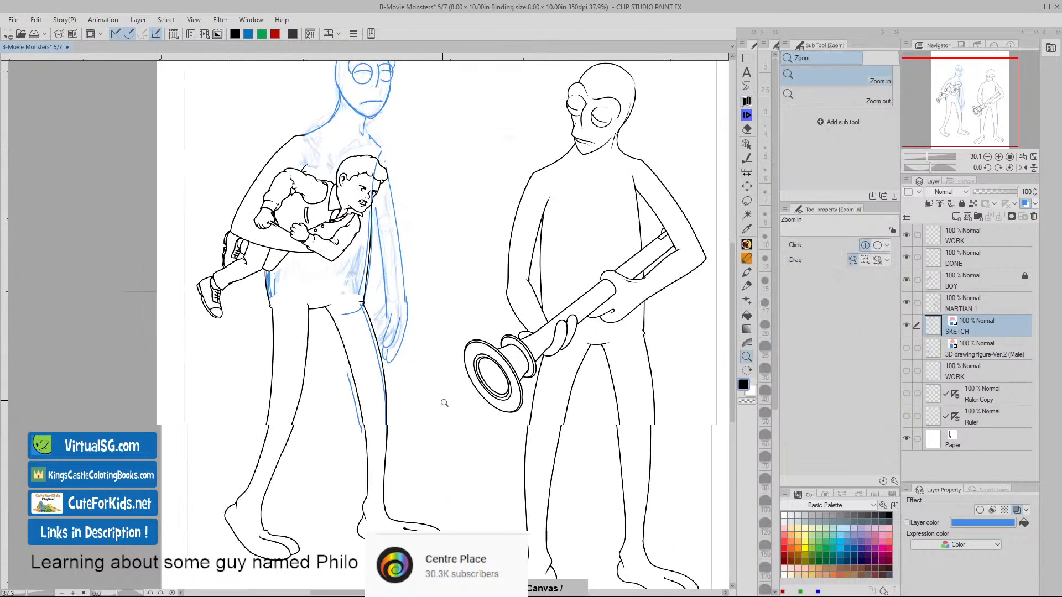
left_click_drag(444, 403, 445, 401)
key("space")
left_click_drag(446, 304, 442, 379)
key("slash")
left_click_drag(404, 256, 420, 256)
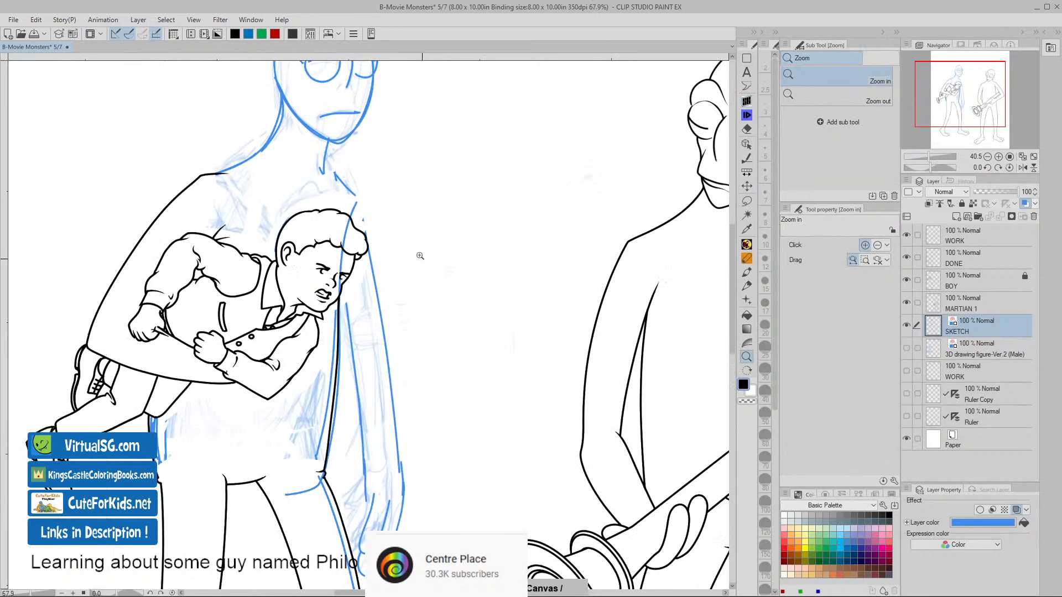
key("b")
left_click_drag(361, 199, 368, 249)
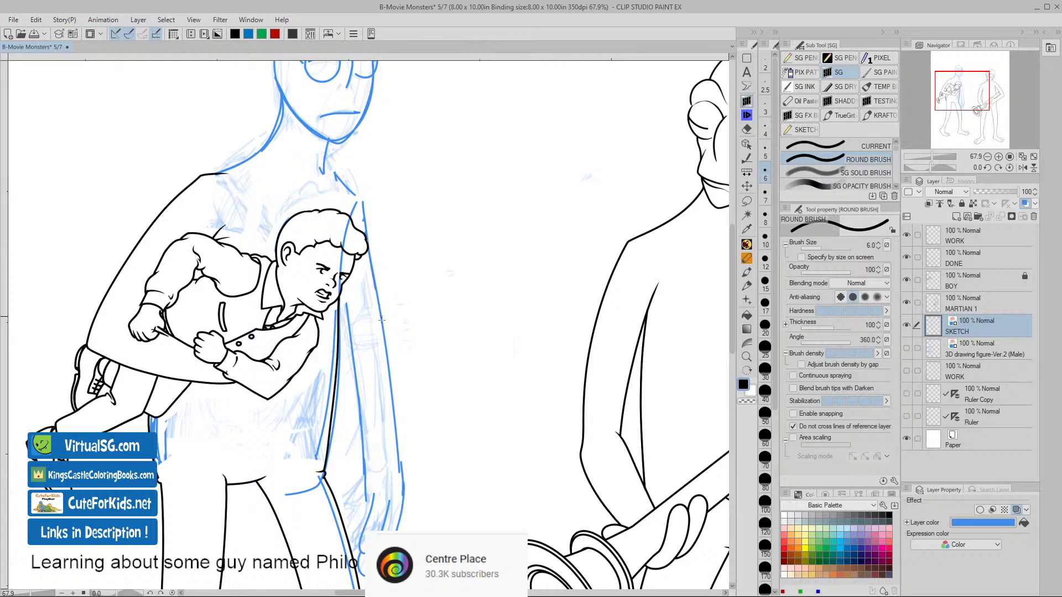
left_click_drag(381, 319, 413, 449)
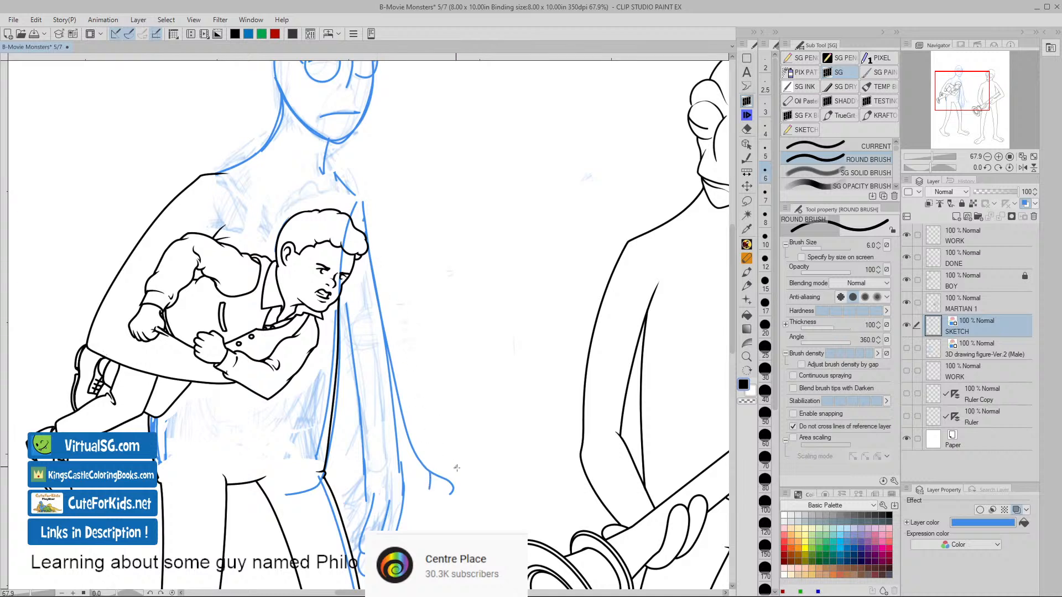
key("ctrl+z")
- Lasso and delete the old sketch of the Martian's hanging hand and the leftover blue hip and leg lines
key("m")
mouse_move(437, 531)
left_mouse_down()
mouse_move(404, 456)
mouse_move(367, 446)
mouse_move(351, 501)
mouse_move(358, 562)
mouse_move(432, 515)
mouse_move(492, 494)
mouse_move(506, 397)
left_mouse_up()
key("Delete")
left_click(216, 580)
key("space")
mouse_move(381, 321)
left_mouse_down()
mouse_move(329, 319)
mouse_move(308, 361)
mouse_move(336, 428)
mouse_move(308, 438)
mouse_move(304, 553)
mouse_move(352, 578)
mouse_move(435, 491)
mouse_move(422, 379)
mouse_move(383, 320)
left_mouse_up()
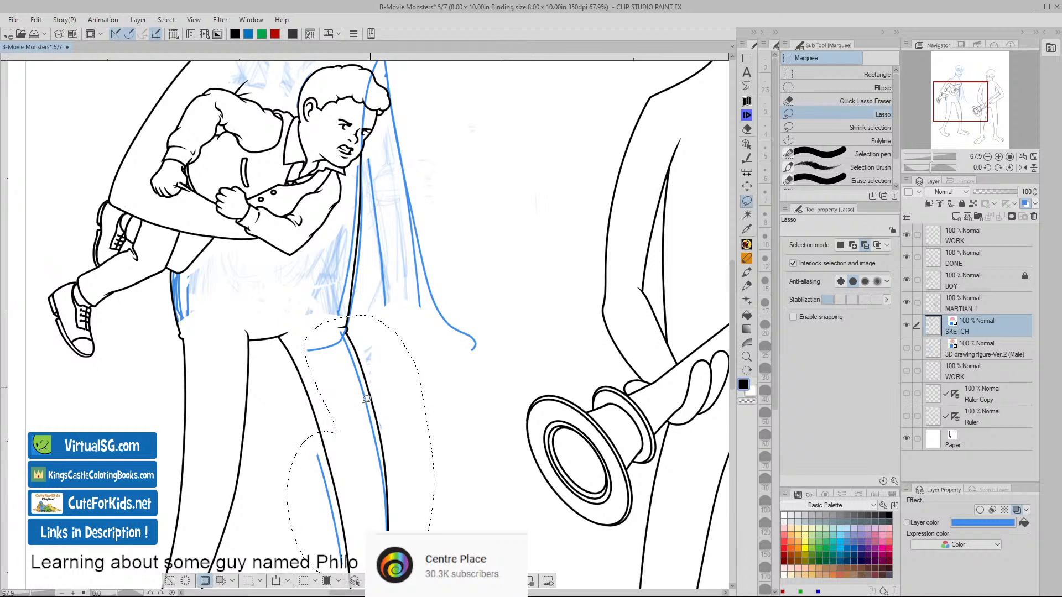
key("Delete")
left_click(178, 575)
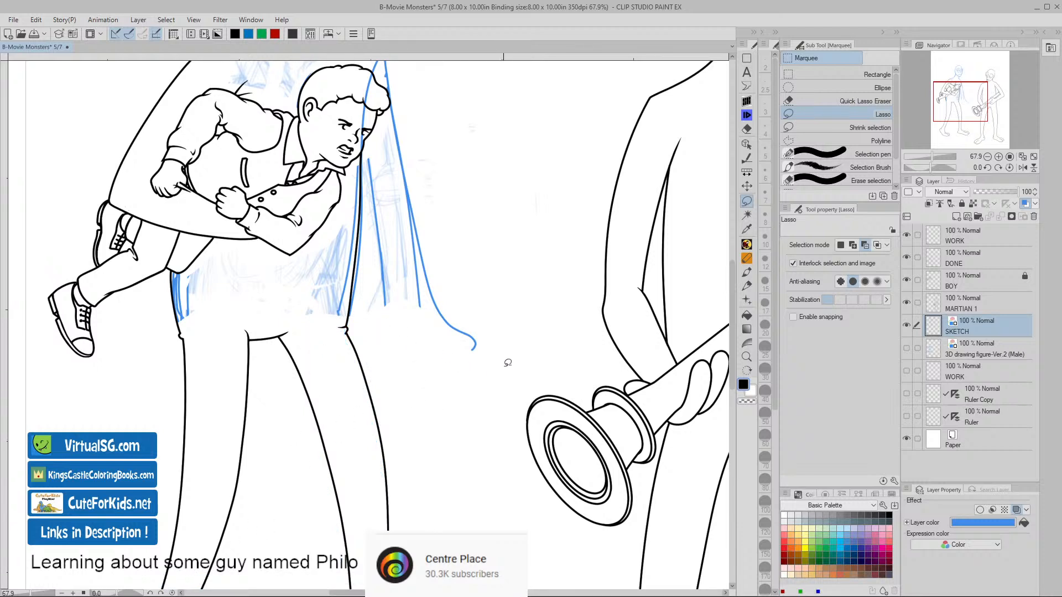
- Lasso the blue arm line crossing the boy's face and hair and delete it from the sketch
left_click_drag(485, 218, 505, 313)
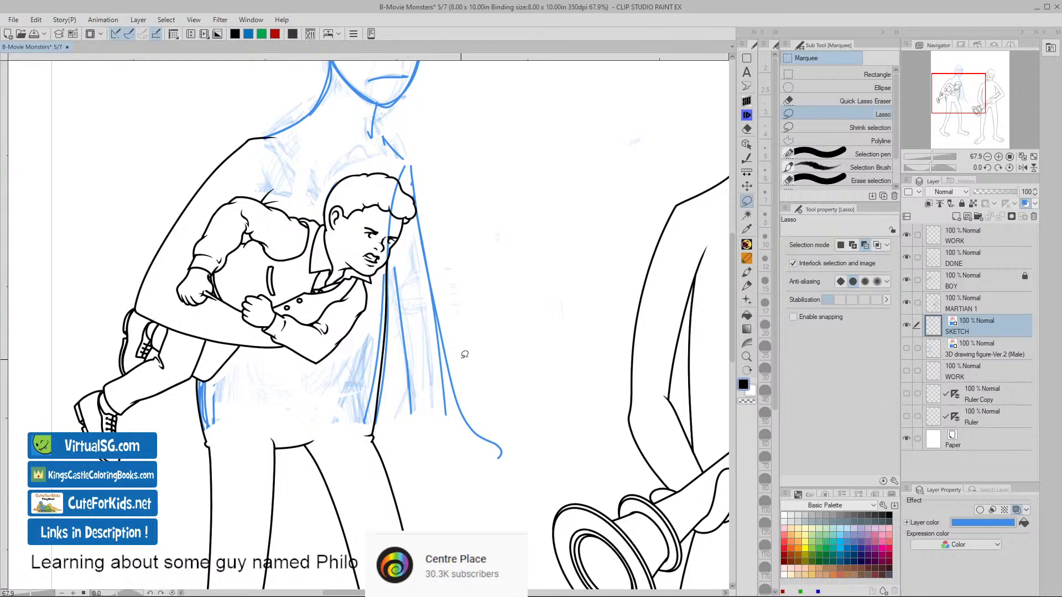
mouse_move(416, 157)
left_mouse_down()
mouse_move(387, 257)
mouse_move(387, 183)
mouse_move(414, 152)
left_mouse_up()
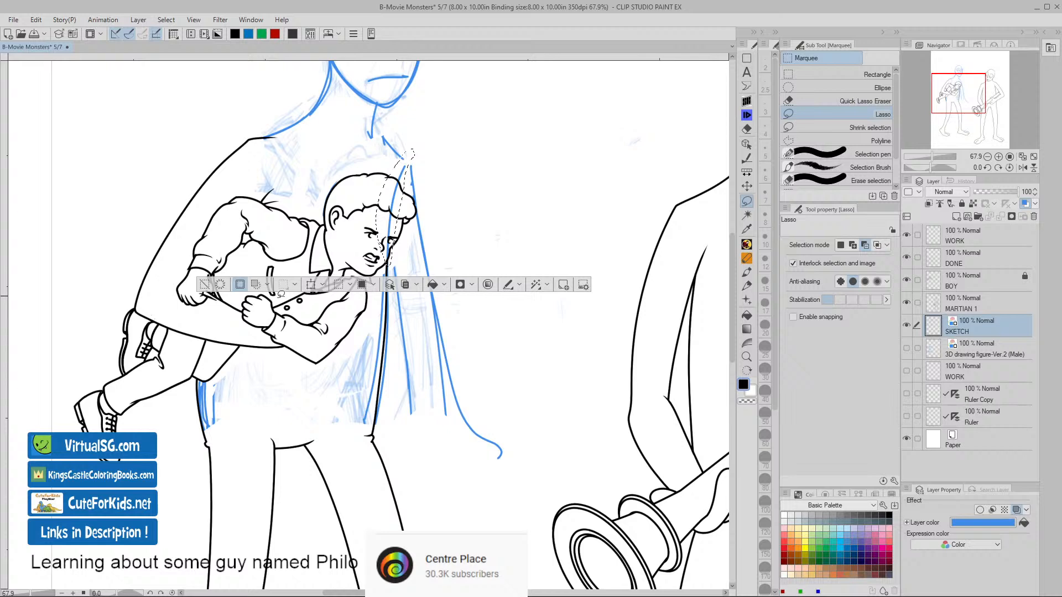
left_click(220, 285)
left_click(207, 284)
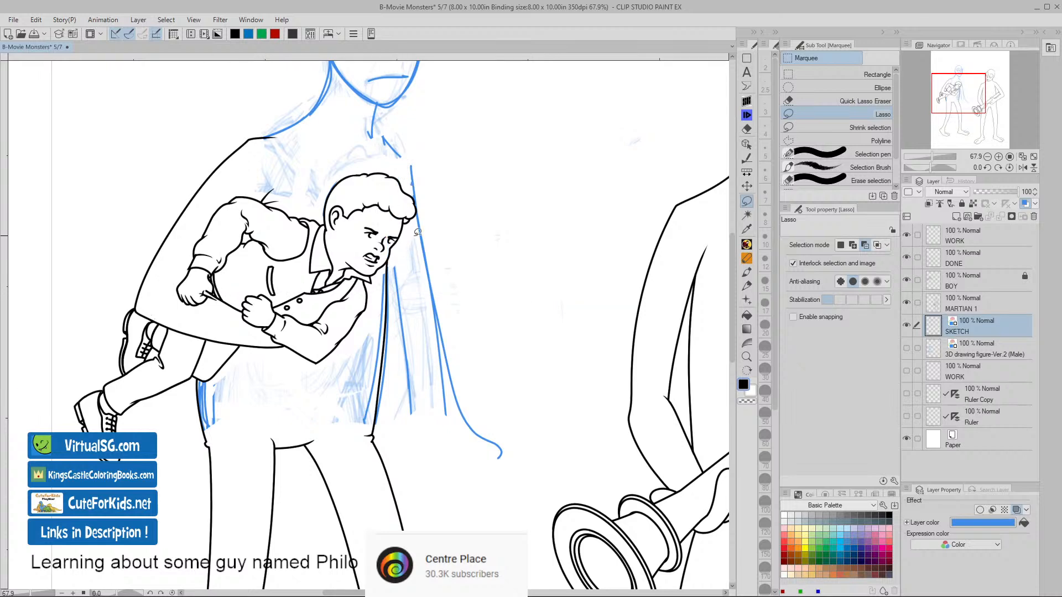
- Sketch the Martian's shoulder slope from the neck to the top of the free arm with the ROUND BRUSH
left_click(747, 101)
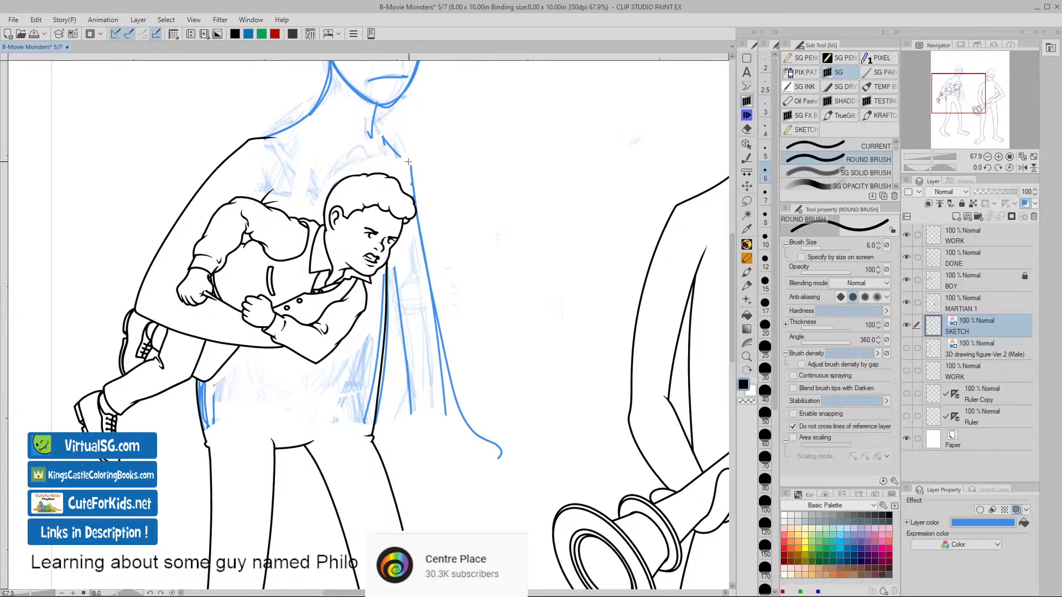
left_click_drag(391, 150, 415, 166)
left_click_drag(375, 134, 413, 166)
mouse_move(374, 129)
left_mouse_down()
mouse_move(425, 172)
mouse_move(413, 168)
mouse_move(424, 273)
mouse_move(462, 449)
left_mouse_up()
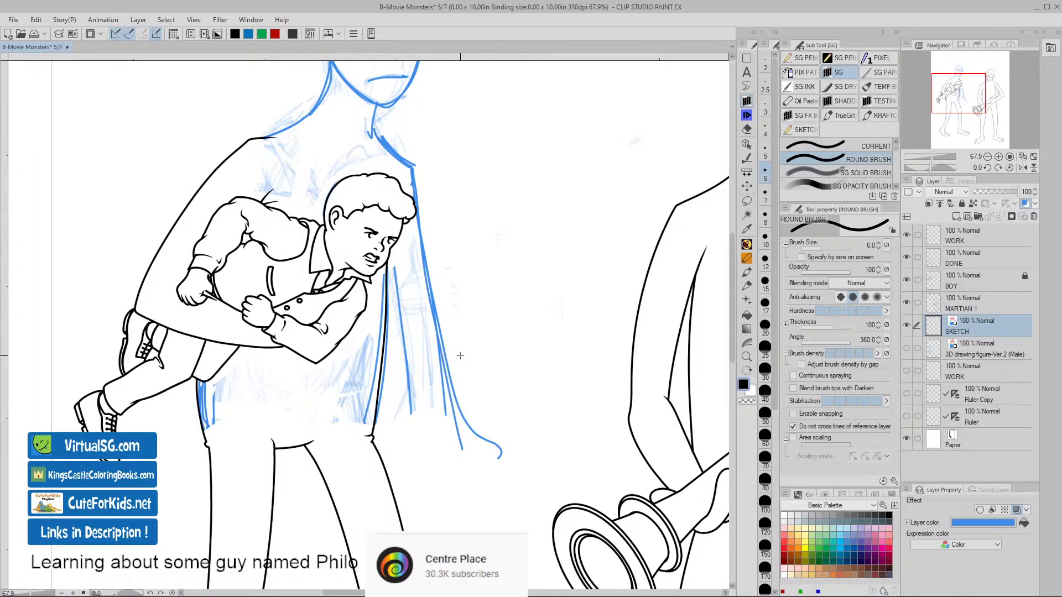
key("ctrl+z")
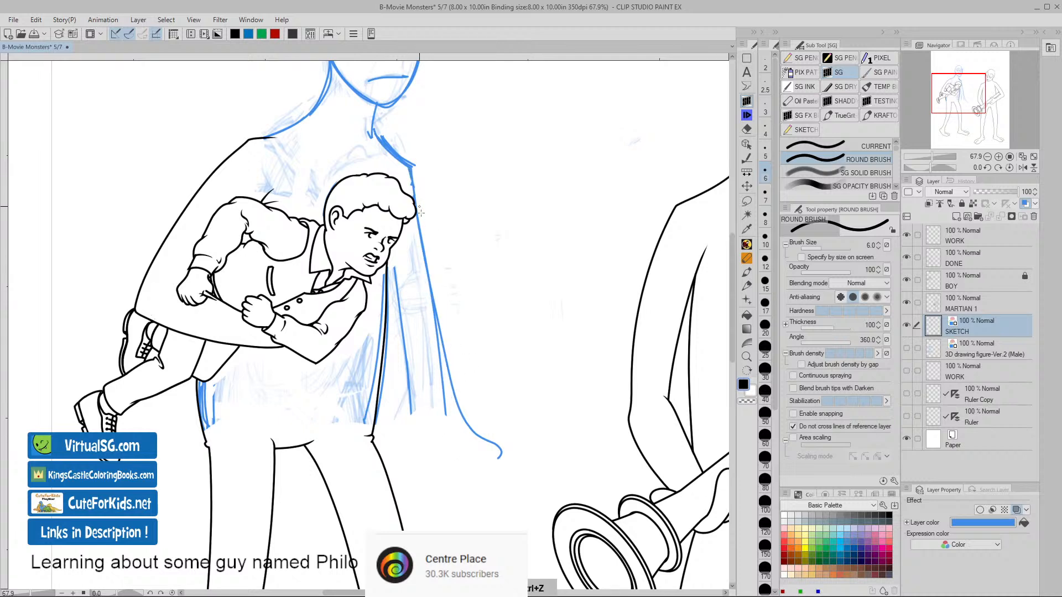
- Sketch the hanging arm as upper arm and forearm sections with cross lines at the elbow and wrist
mouse_move(414, 190)
left_mouse_down()
mouse_move(440, 301)
mouse_move(446, 398)
left_mouse_up()
key("ctrl+z")
key("ctrl+z")
mouse_move(412, 177)
left_mouse_down()
mouse_move(437, 340)
mouse_move(428, 316)
mouse_move(478, 481)
mouse_move(469, 453)
mouse_move(472, 469)
mouse_move(435, 482)
mouse_move(406, 325)
mouse_move(433, 313)
mouse_move(405, 316)
mouse_move(394, 243)
left_mouse_up()
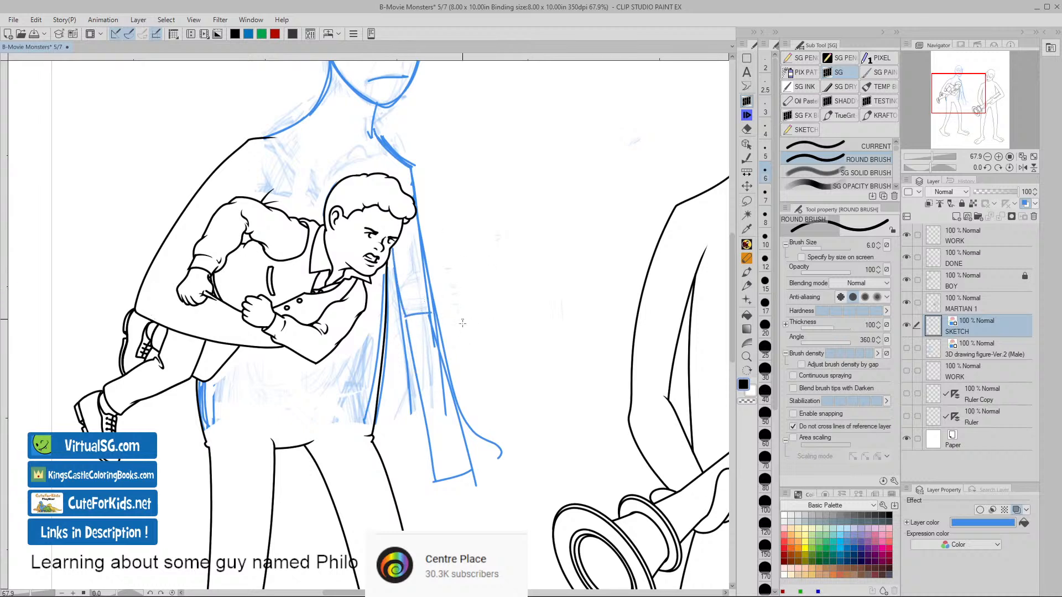
- Rough in the Martian's hanging hand with long fingers below the wrist line
left_click_drag(545, 435, 503, 272)
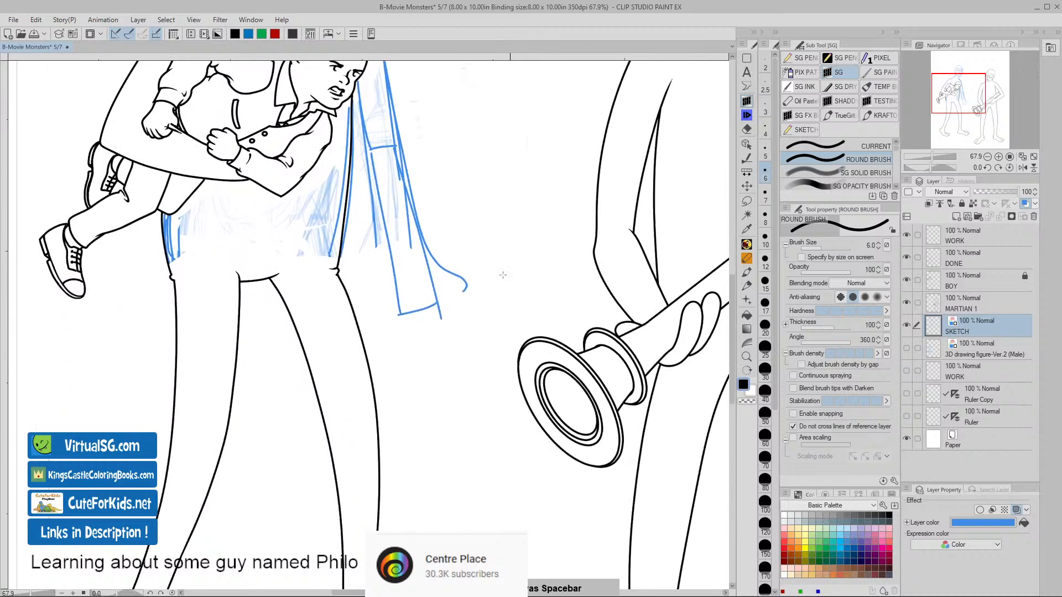
left_click_drag(400, 315, 401, 373)
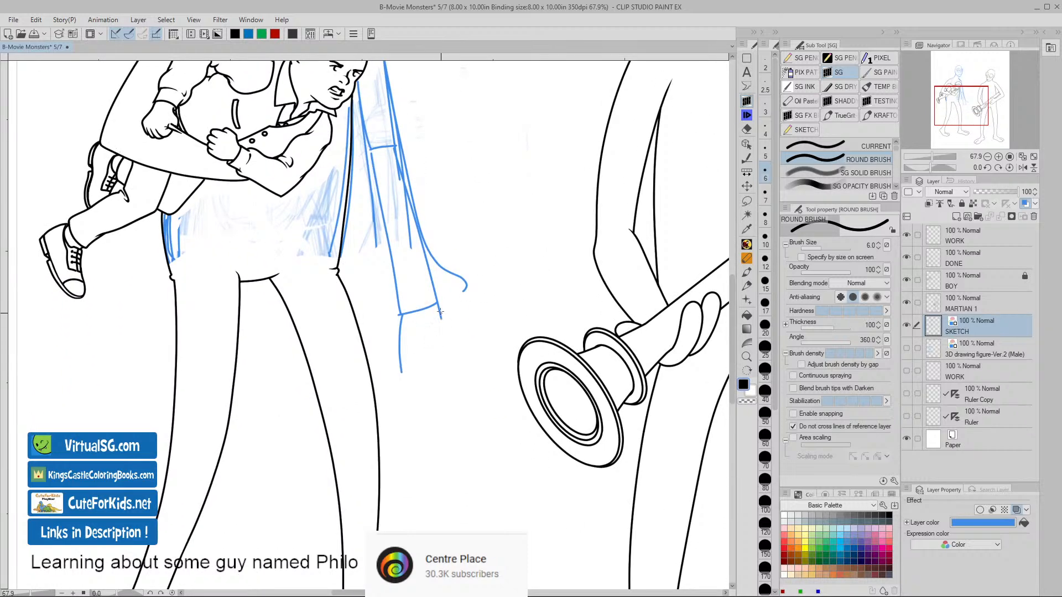
left_click_drag(440, 304, 425, 393)
left_click_drag(420, 325, 402, 372)
mouse_move(439, 316)
left_mouse_down()
mouse_move(437, 392)
mouse_move(419, 407)
mouse_move(412, 362)
left_mouse_up()
key("ctrl+space")
left_click_drag(490, 438, 465, 433)
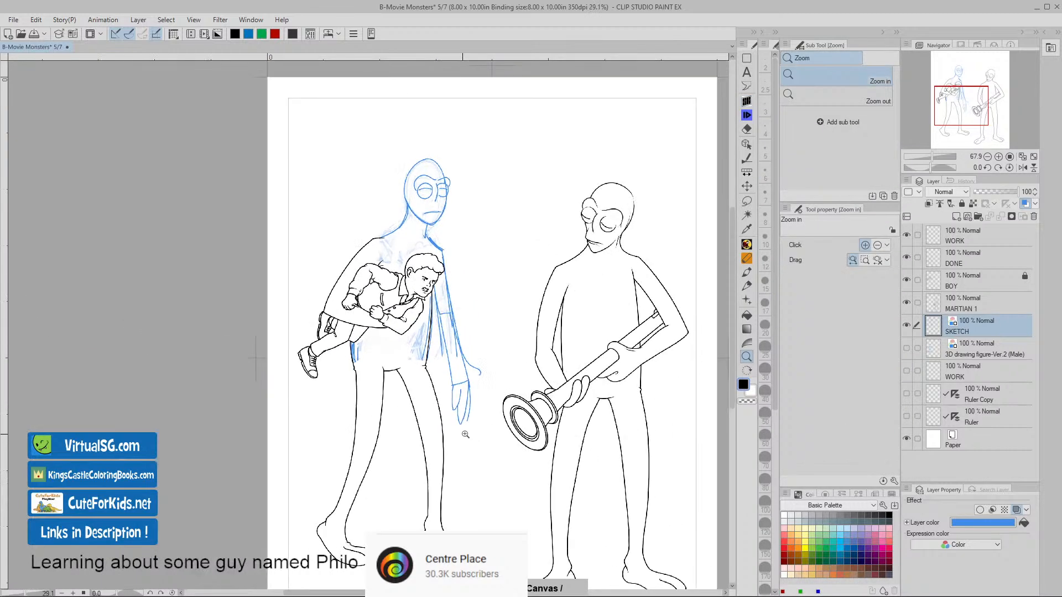
key("space")
left_click_drag(670, 473, 613, 439)
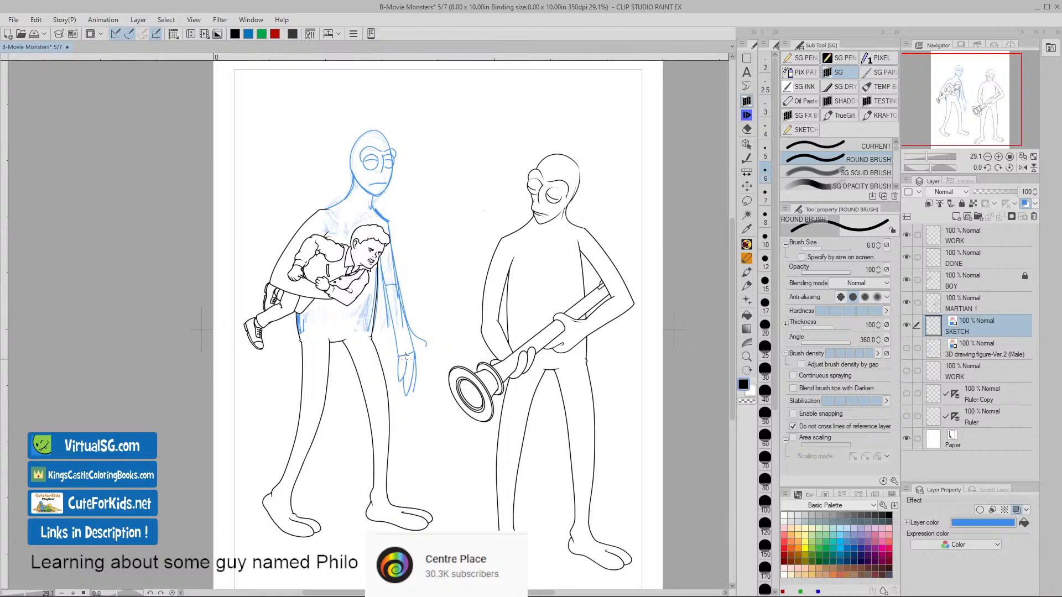
- Extend the hand sketch with a longer curved outer edge and a rounded fingertip, and refine the inner finger lines
mouse_move(399, 349)
left_mouse_down()
mouse_move(393, 381)
mouse_move(418, 356)
left_mouse_up()
scroll(414, 387, "up", 4)
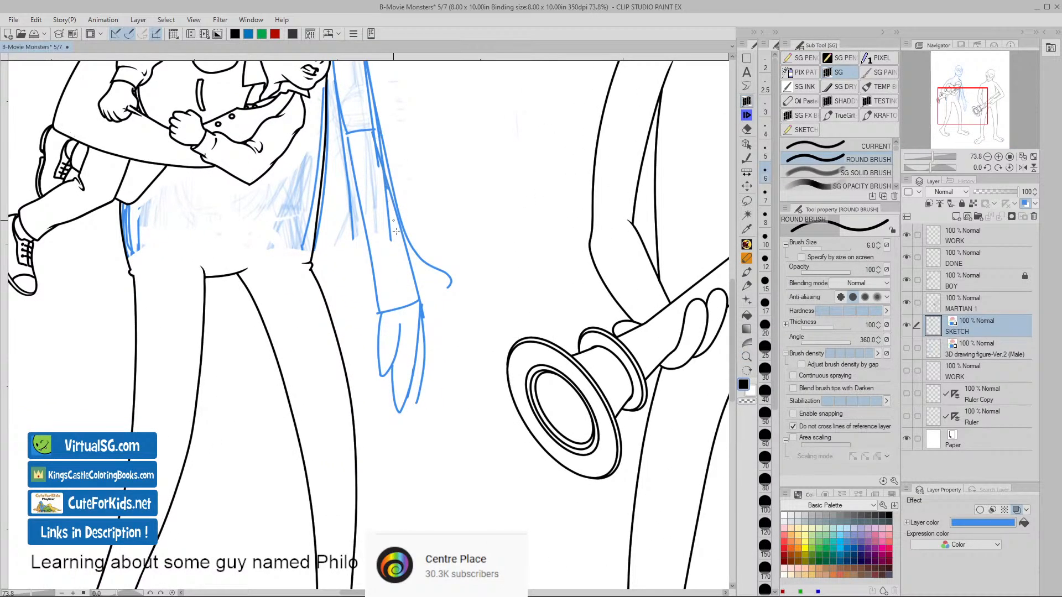
left_click_drag(387, 188, 420, 302)
left_click_drag(421, 399, 412, 423)
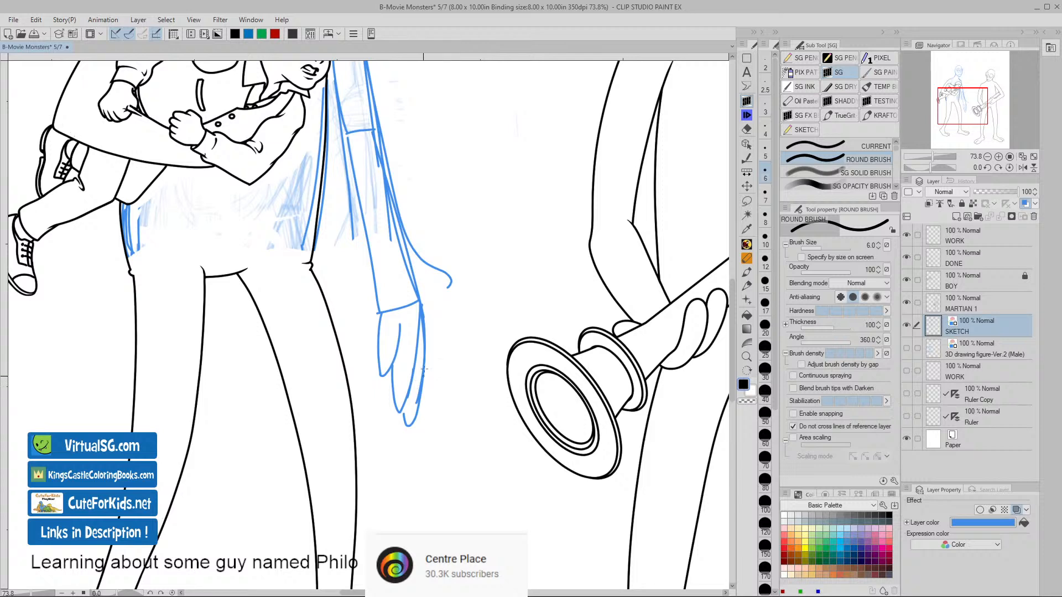
key("ctrl+z")
key("ctrl+z")
mouse_move(417, 288)
left_mouse_down()
mouse_move(427, 343)
mouse_move(398, 437)
left_mouse_up()
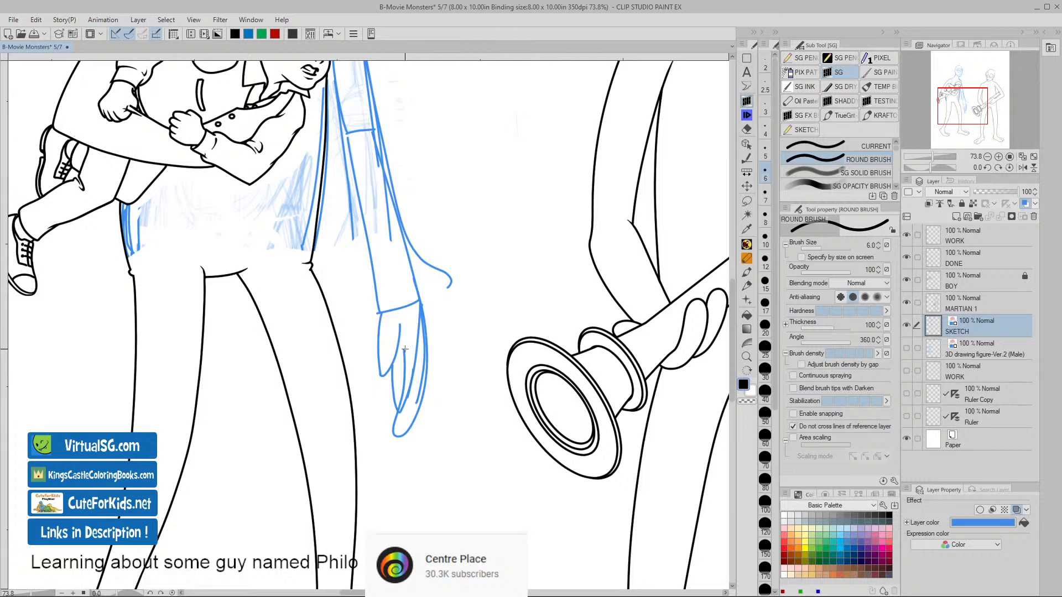
left_click_drag(397, 316, 384, 415)
key("ctrl+z")
left_click_drag(404, 382, 390, 431)
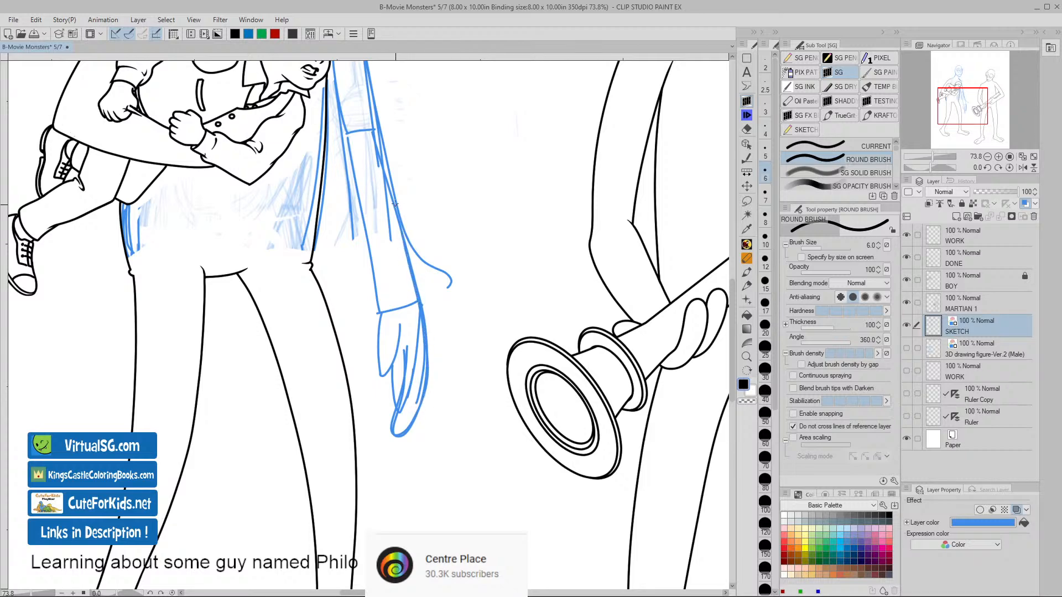
- Strengthen the arm's outer contour around the elbow and sketch a fuller inner contour from the upper arm to the thumb
left_click_drag(395, 204, 383, 159)
left_click_drag(460, 372, 272, 405)
left_click_drag(578, 407, 453, 426)
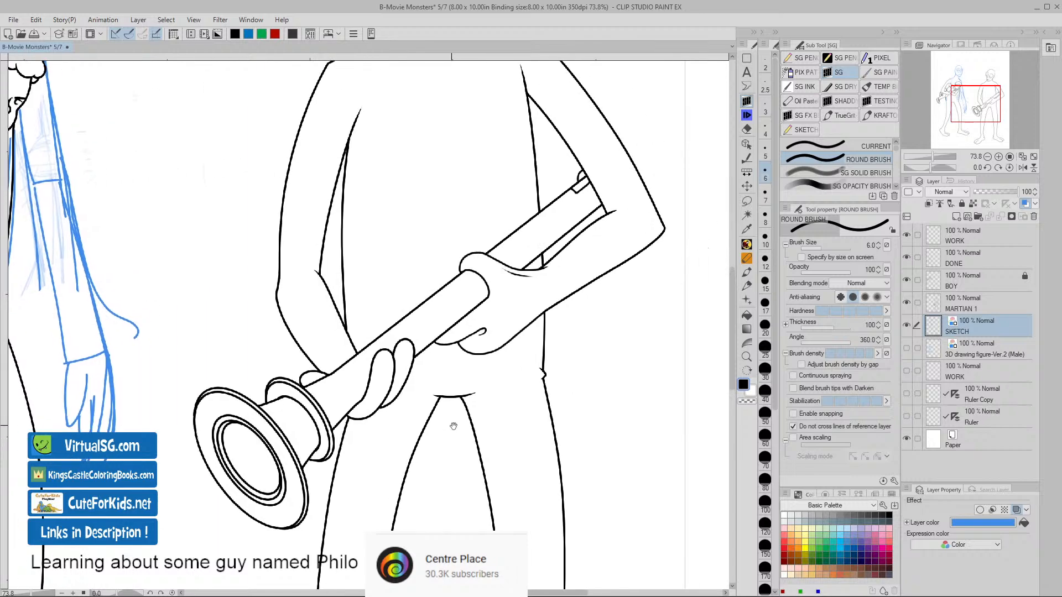
left_click_drag(221, 395, 365, 363)
left_click_drag(299, 367, 358, 393)
left_click_drag(346, 347, 403, 395)
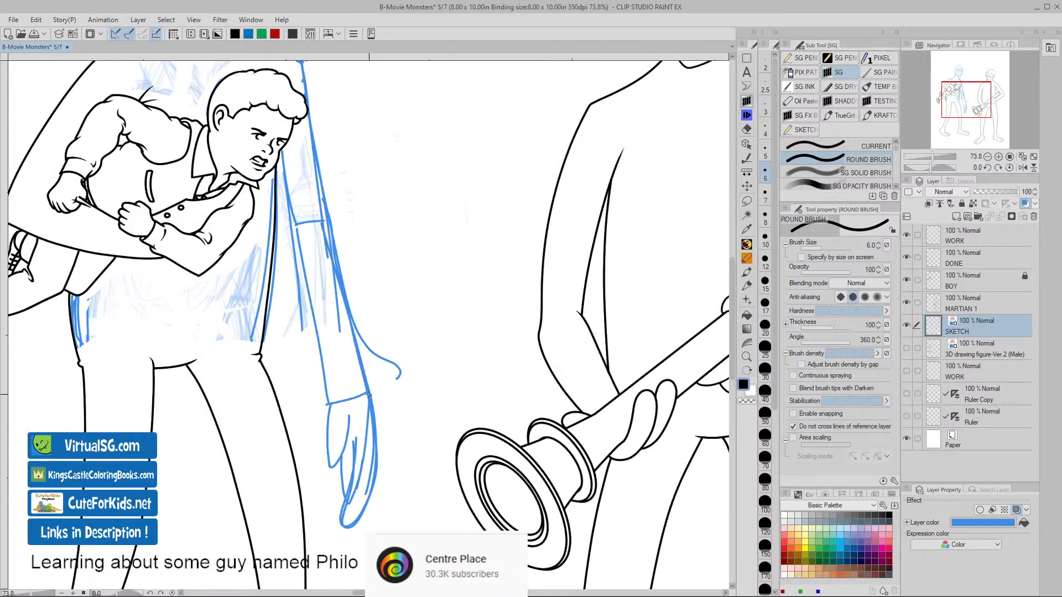
left_click_drag(341, 268, 331, 210)
left_click_drag(301, 277, 351, 471)
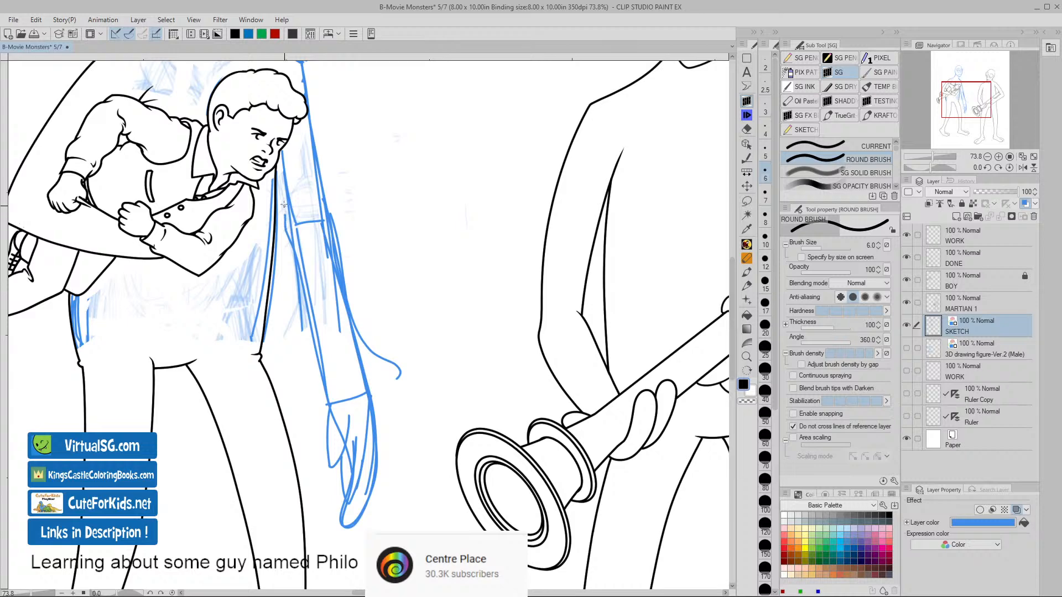
left_click_drag(284, 204, 276, 173)
- Reinforce the outer contour of the Martian's arm from the forearm up to the shoulder corner
left_click_drag(405, 313, 470, 388)
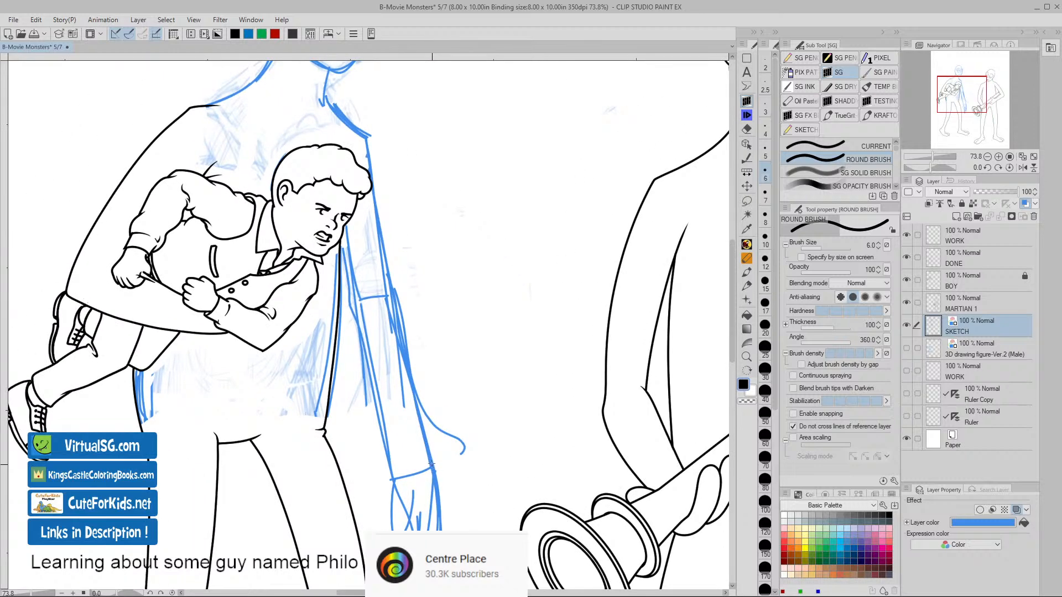
left_click_drag(414, 408, 405, 354)
left_click_drag(402, 317, 371, 135)
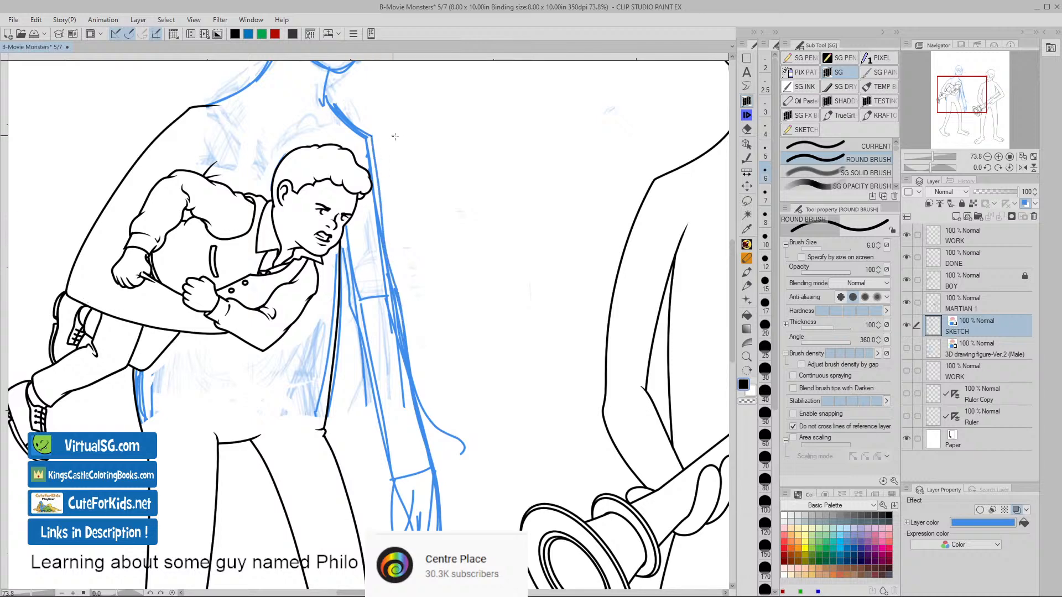
scroll(450, 308, "down", 4)
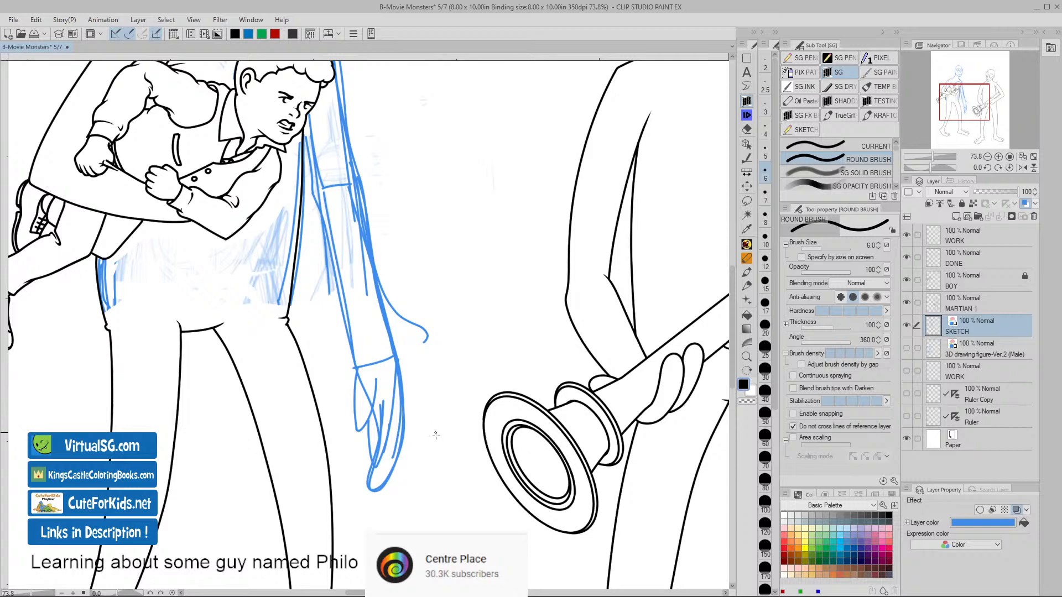
- Lasso the sketched fingers of the Martian's hanging hand, shift them slightly up toward the wrist to shorten the hand, and deselect
left_click_drag(442, 459, 399, 465)
left_click_drag(464, 511, 421, 477)
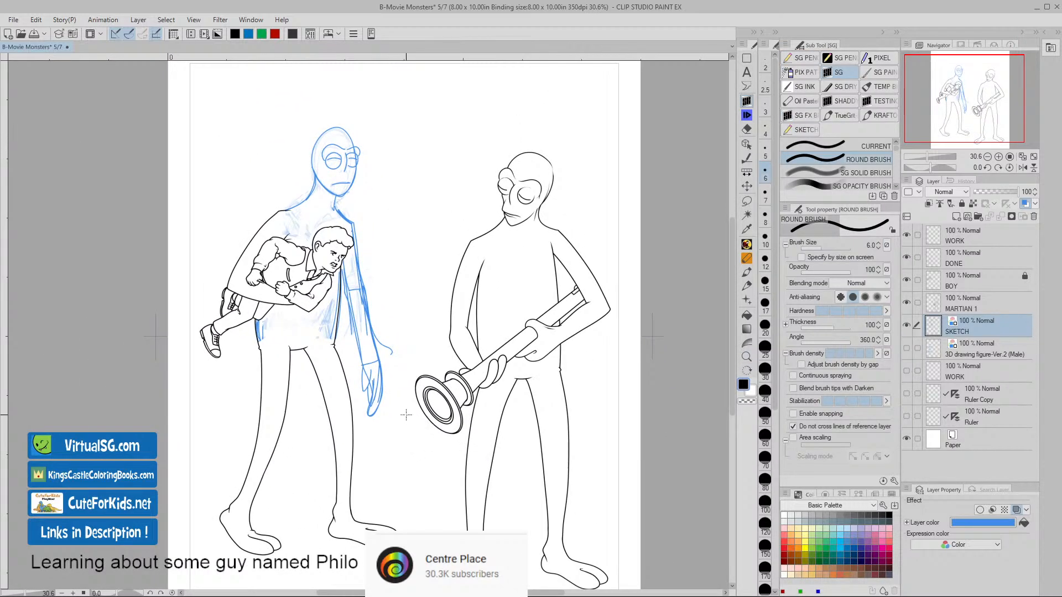
key("m")
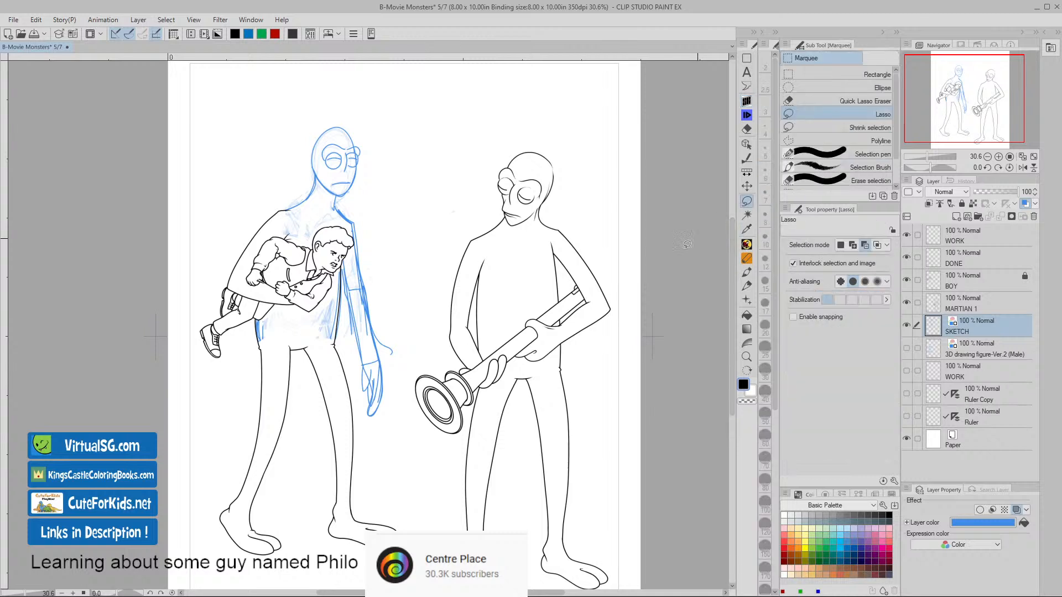
mouse_move(387, 385)
left_mouse_down()
mouse_move(380, 377)
mouse_move(365, 401)
mouse_move(388, 423)
mouse_move(381, 397)
left_mouse_up()
left_click(342, 452)
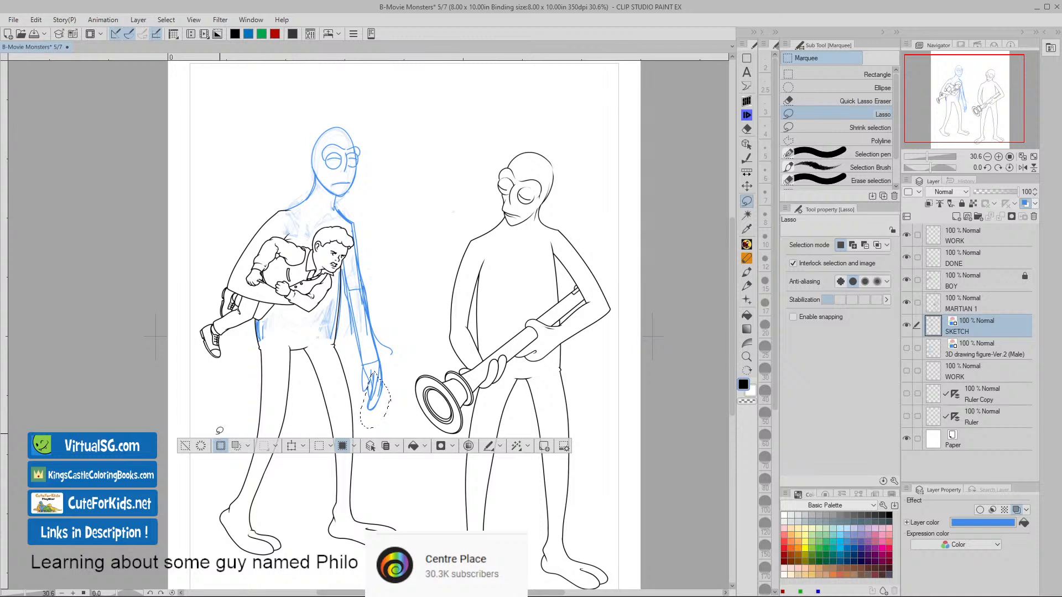
left_click(186, 446)
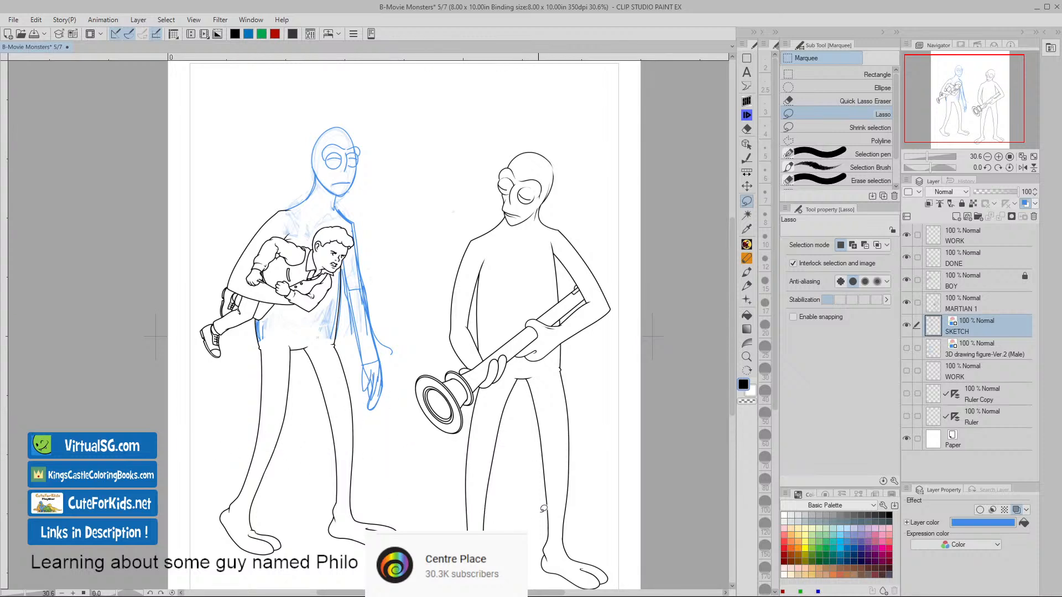
- Move the sketched elbow section slightly down the Martian's free arm and add another finger outline to the hand sketch
key("slash")
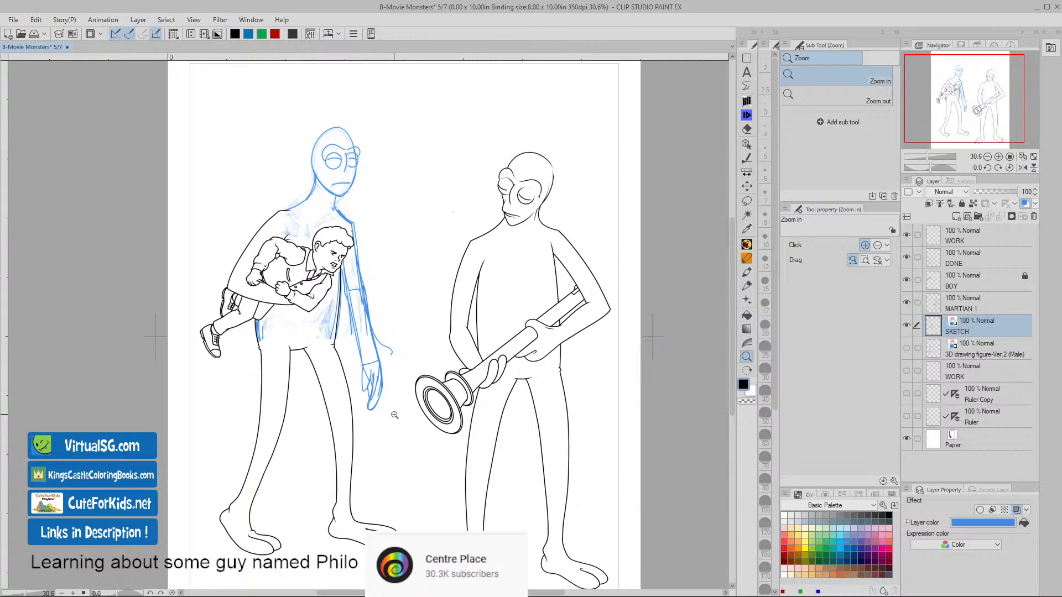
left_click_drag(393, 414, 410, 409)
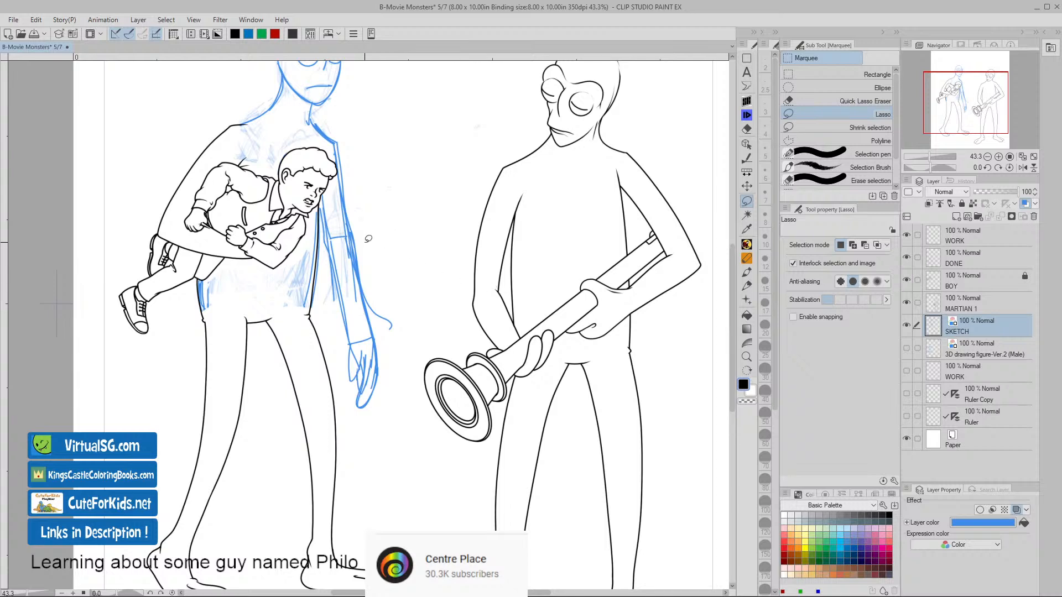
mouse_move(347, 215)
left_mouse_down()
mouse_move(320, 236)
mouse_move(340, 248)
mouse_move(362, 215)
mouse_move(350, 255)
left_mouse_up()
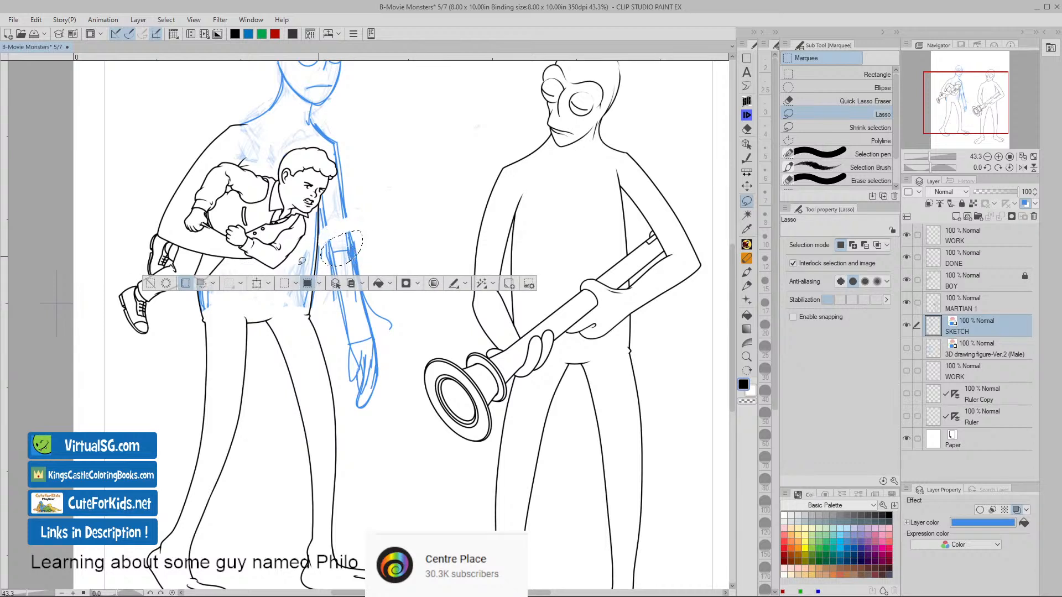
left_click(308, 240)
left_click(746, 102)
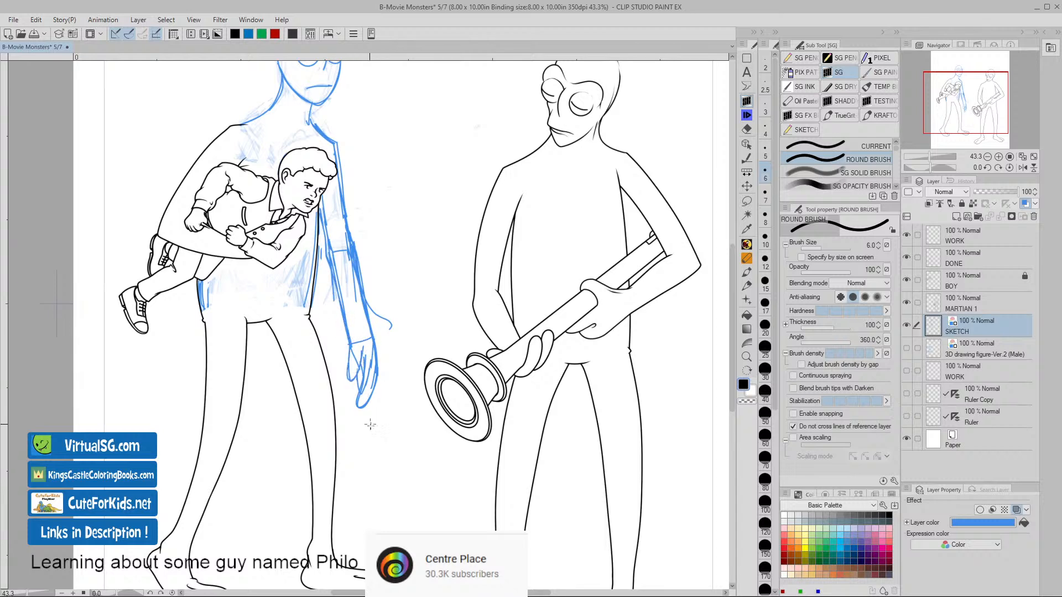
mouse_move(355, 378)
left_mouse_down()
mouse_move(348, 400)
mouse_move(358, 396)
left_mouse_up()
- Ink the Martian's neck and shoulder line above the free arm on the top WORK layer
left_click(938, 238)
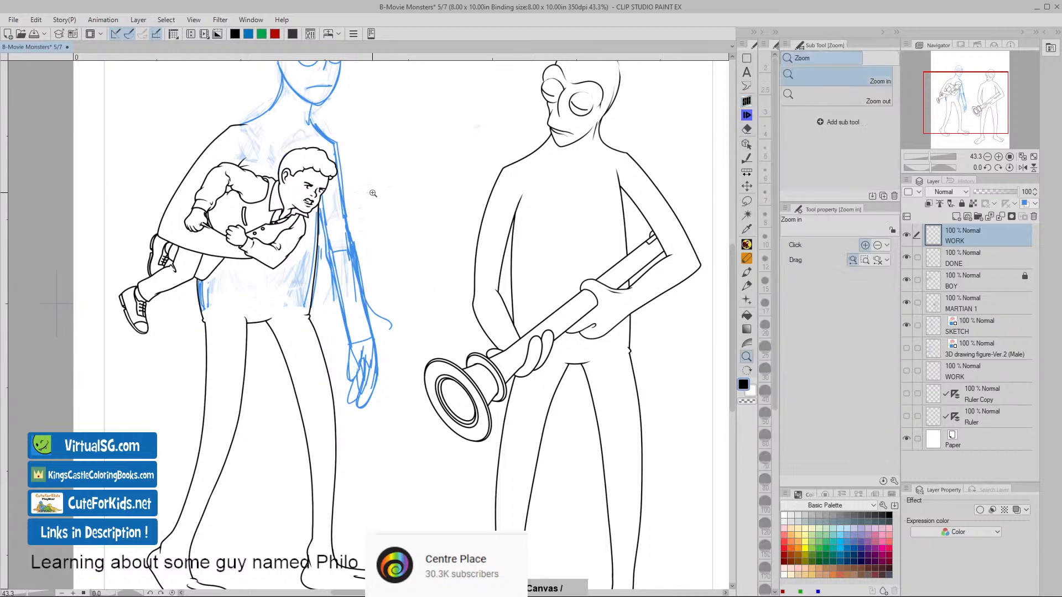
left_click_drag(372, 194, 424, 262)
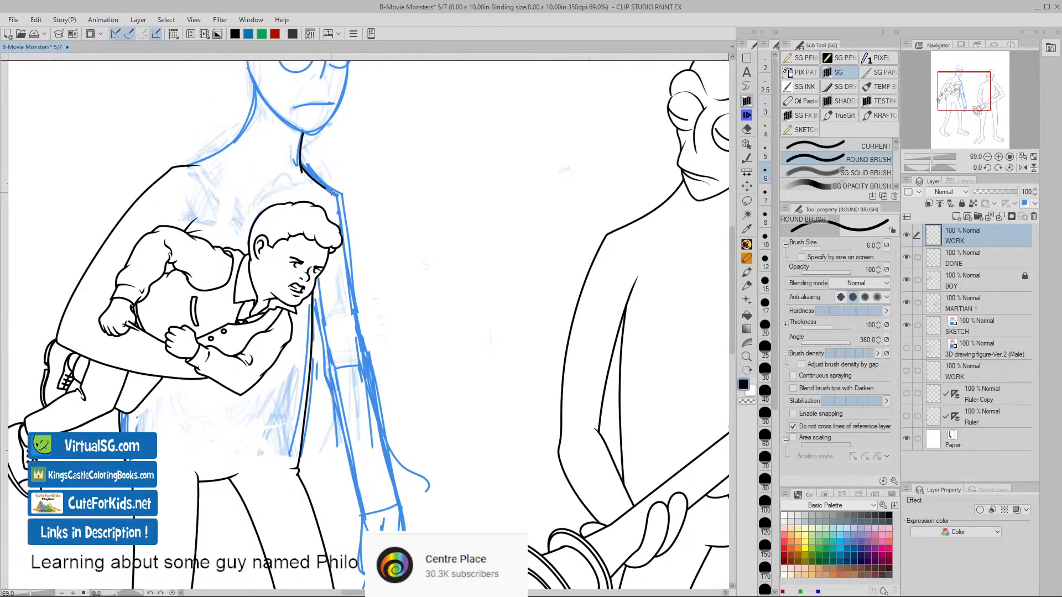
left_click_drag(354, 206, 332, 121)
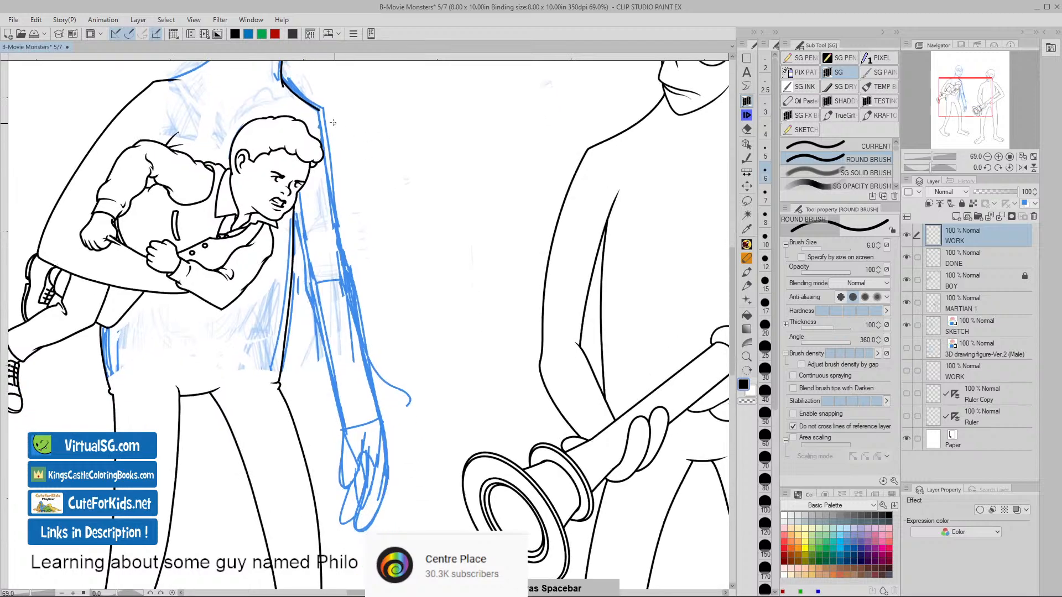
left_click_drag(327, 182, 341, 259)
mouse_move(358, 306)
left_mouse_down()
mouse_move(386, 437)
mouse_move(377, 513)
left_mouse_up()
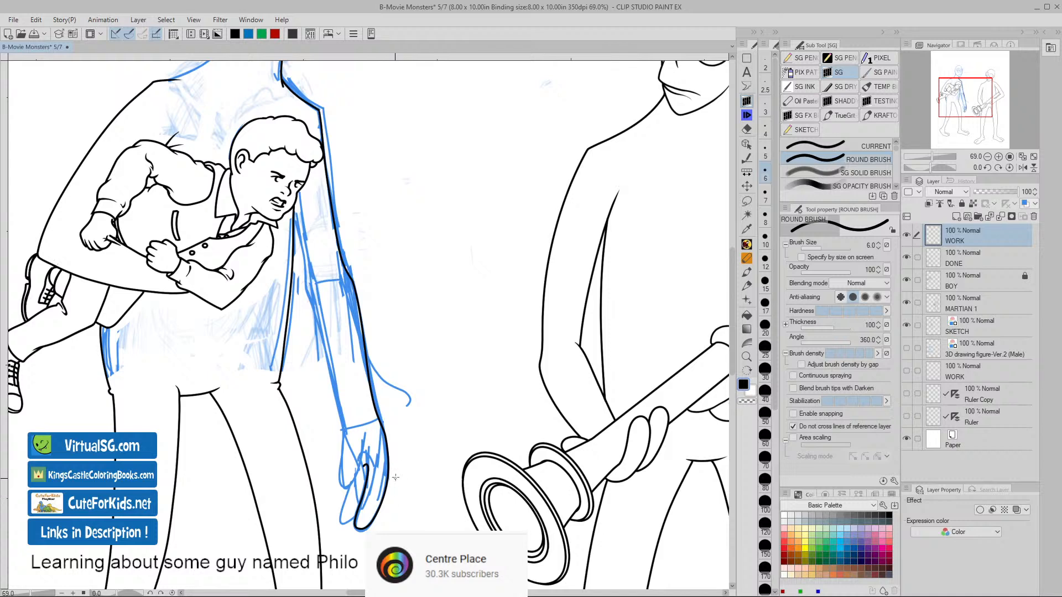
key("ctrl+z")
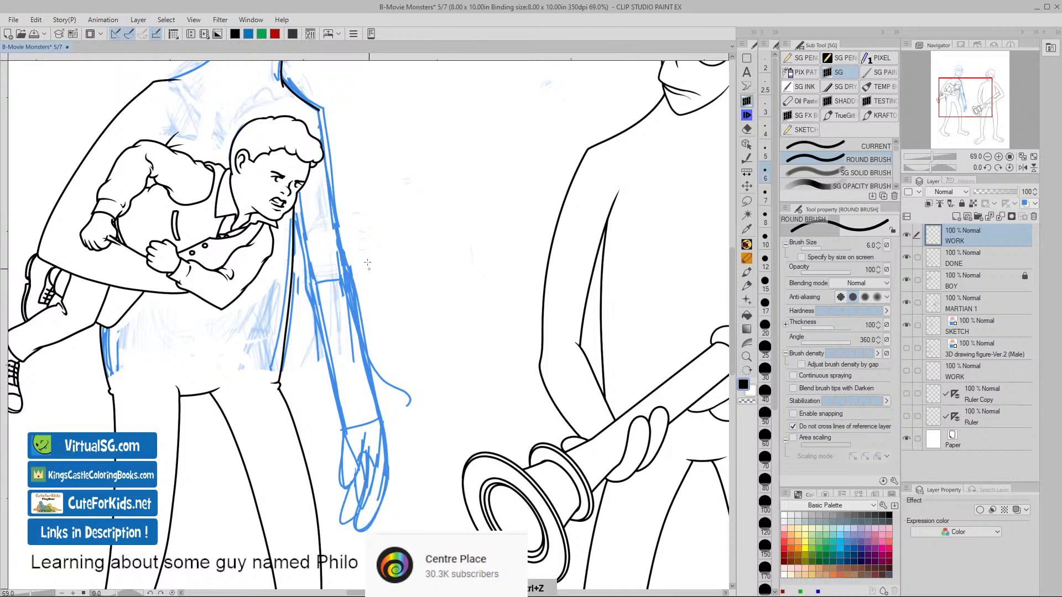
- Ink the outer and inner contours of the Martian's free upper arm from the shoulder to the elbow
left_click_drag(320, 111, 343, 264)
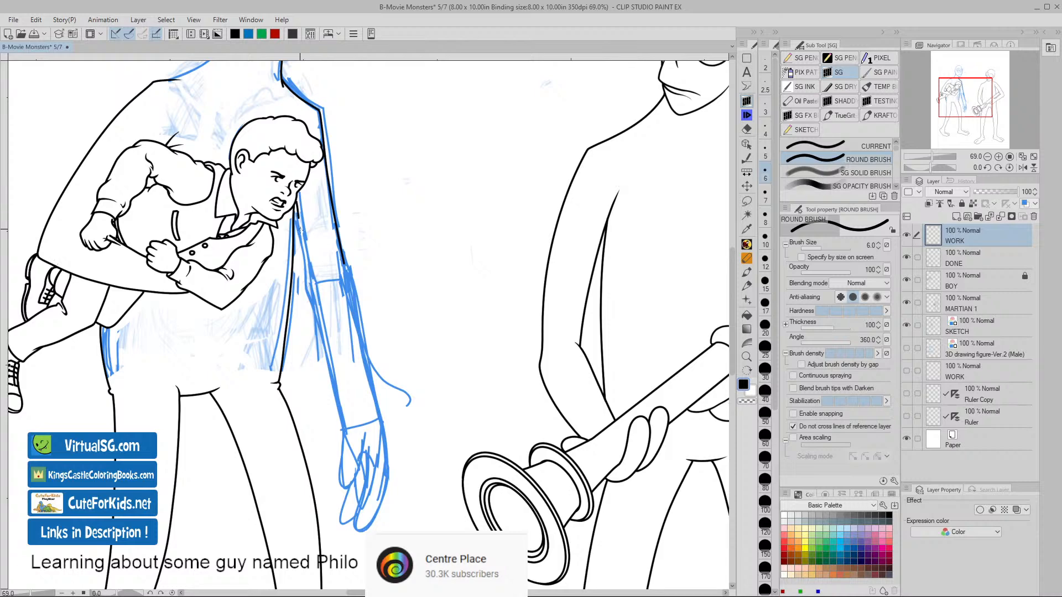
left_click_drag(299, 230, 322, 274)
key("ctrl+z")
left_click_drag(386, 322, 407, 320)
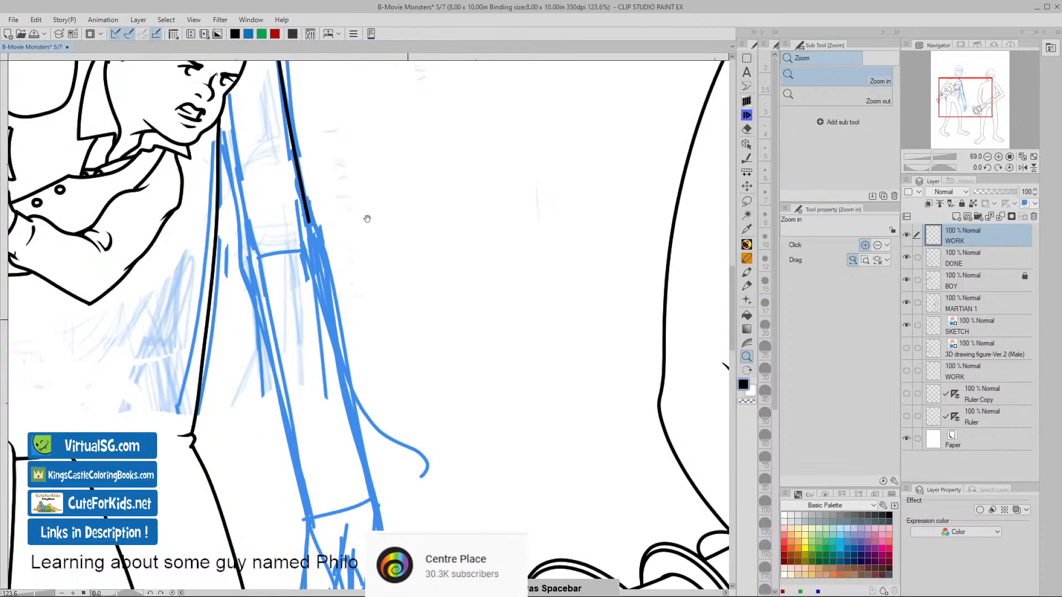
left_click_drag(367, 218, 448, 297)
left_click_drag(304, 203, 332, 340)
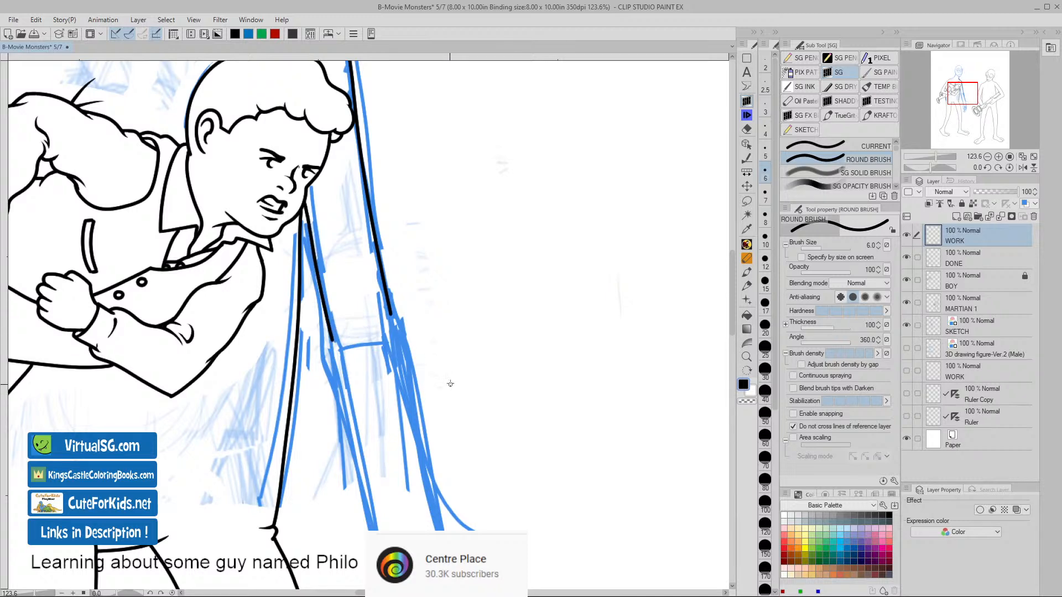
mouse_move(450, 383)
left_mouse_down()
mouse_move(474, 351)
mouse_move(422, 218)
left_mouse_up()
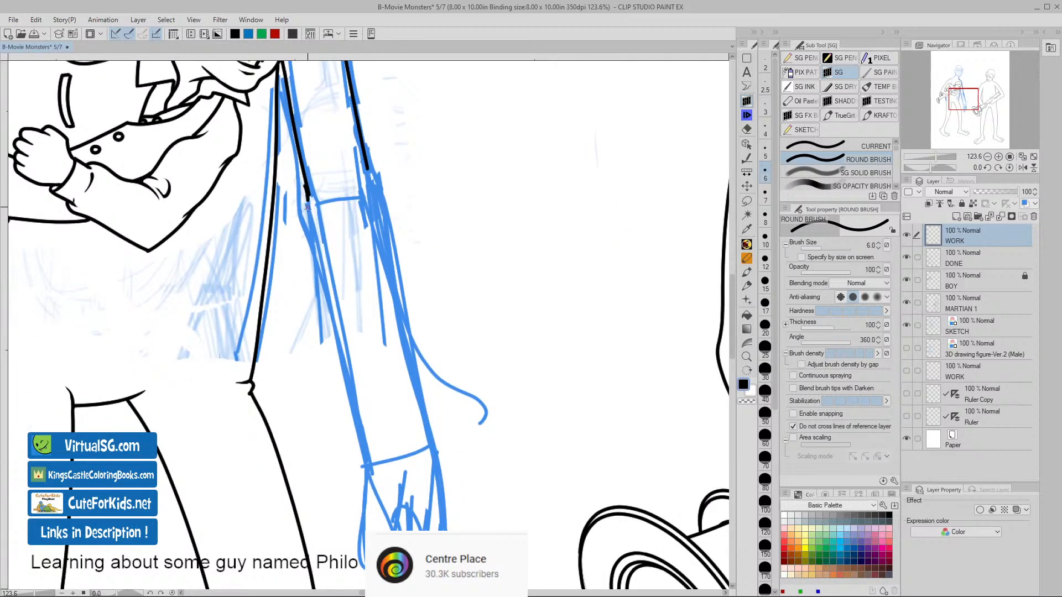
left_click_drag(308, 207, 308, 232)
key("ctrl+z")
mouse_move(308, 192)
left_mouse_down()
mouse_move(303, 236)
mouse_move(315, 281)
left_mouse_up()
key("ctrl+z")
mouse_move(308, 199)
left_mouse_down()
mouse_move(366, 453)
mouse_move(372, 448)
mouse_move(360, 564)
left_mouse_up()
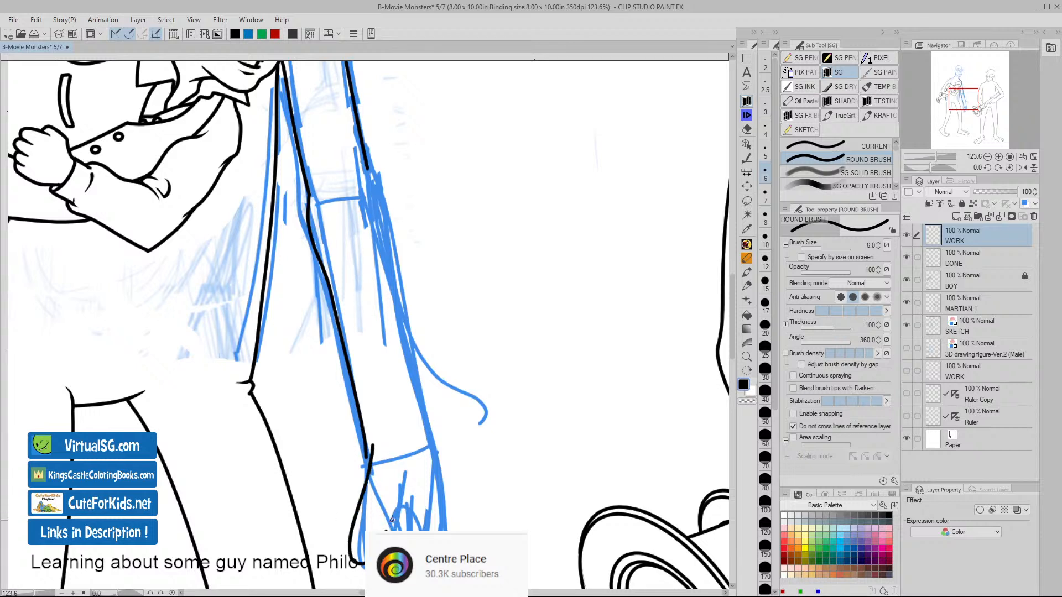
left_click_drag(386, 529, 400, 498)
left_click_drag(516, 493, 503, 378)
left_click_drag(503, 197, 498, 275)
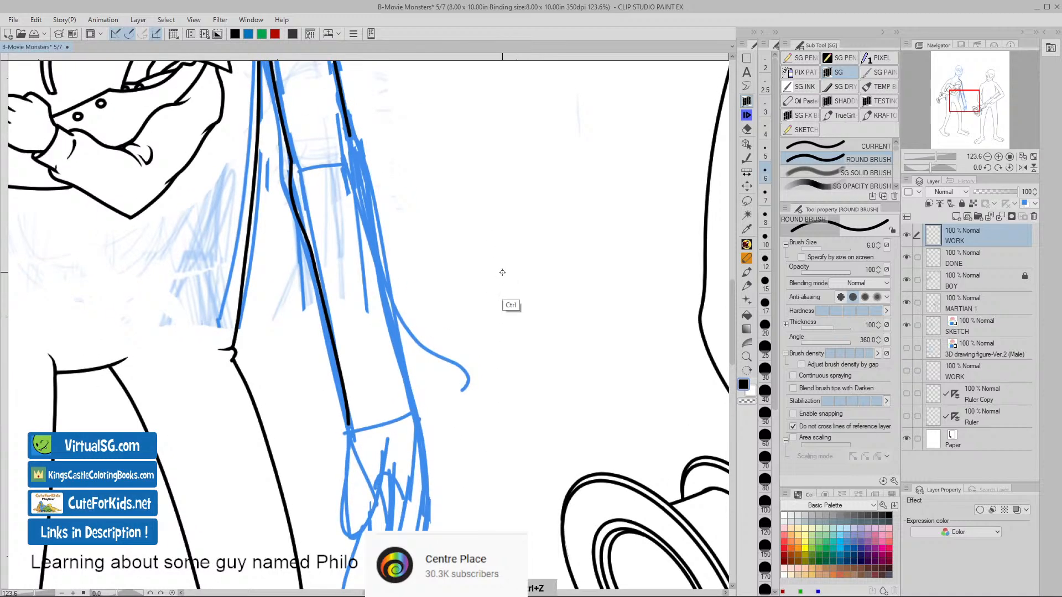
key("ctrl+z")
- Ink the forearm's inner contour and the curved thumb, and refine the join at the inner elbow
mouse_move(290, 161)
left_mouse_down()
mouse_move(288, 202)
mouse_move(349, 447)
mouse_move(334, 520)
mouse_move(351, 535)
mouse_move(395, 471)
left_mouse_up()
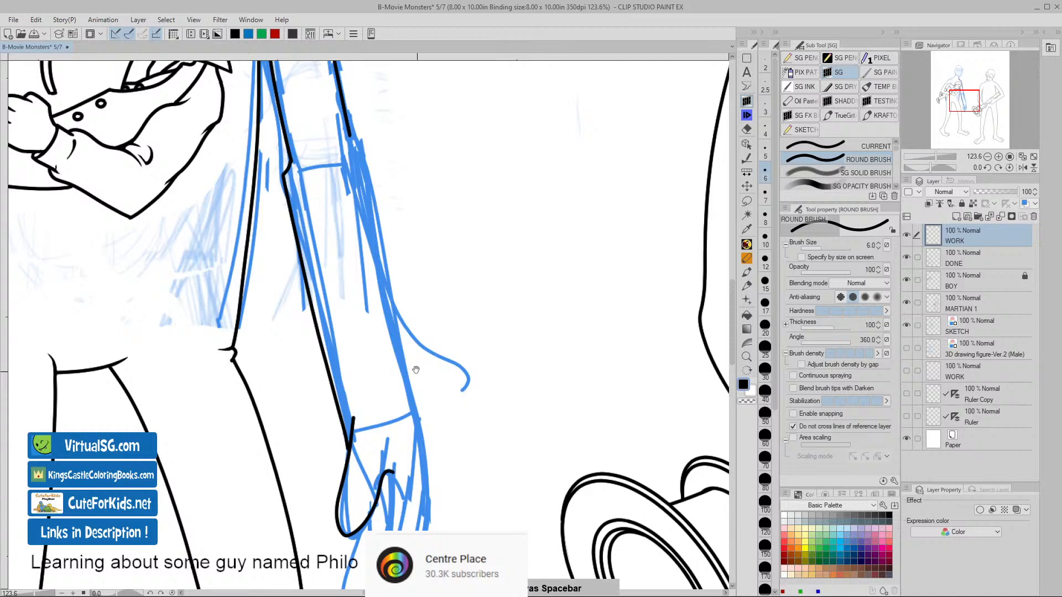
left_click_drag(413, 270, 456, 370)
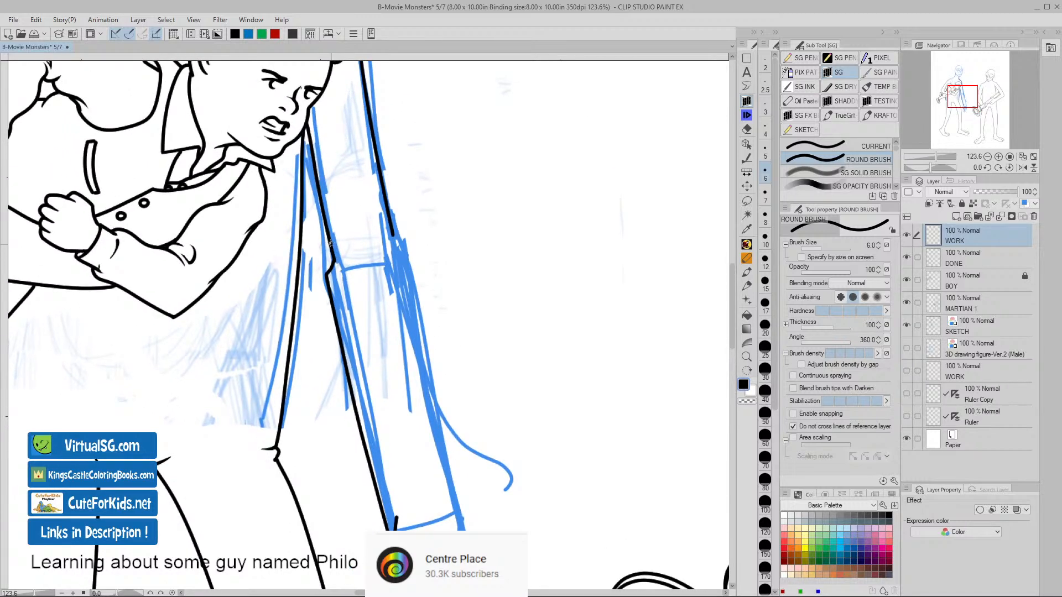
left_click_drag(331, 243, 326, 275)
- Clean up the inked corner at the Martian's inner elbow by erasing the excess line with transparent colour
key("v")
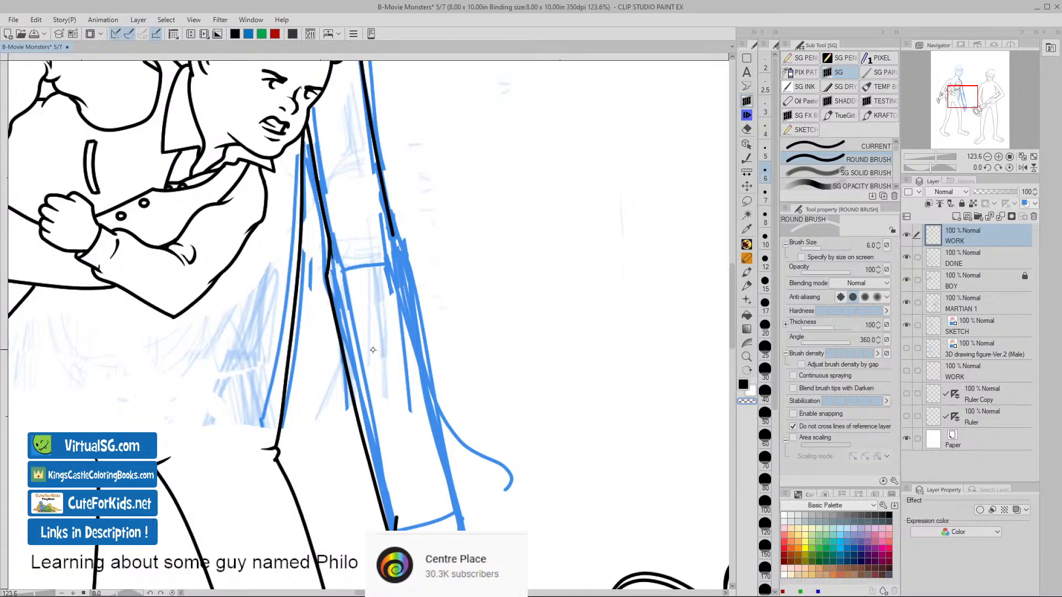
key("slash")
left_click_drag(366, 316, 382, 310)
key("space")
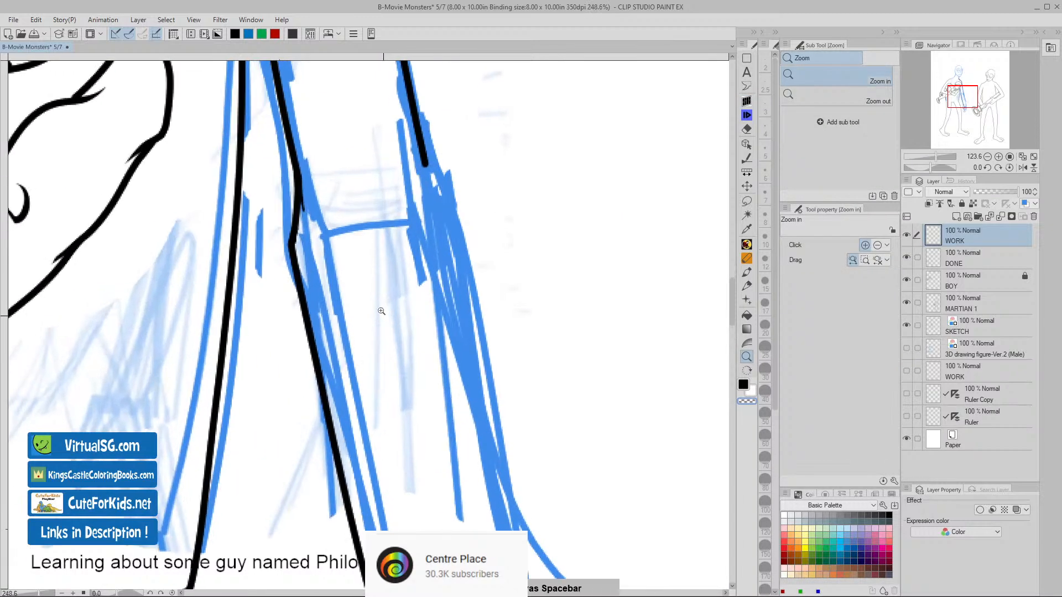
mouse_move(339, 177)
left_mouse_down()
mouse_move(370, 249)
mouse_move(333, 268)
left_mouse_up()
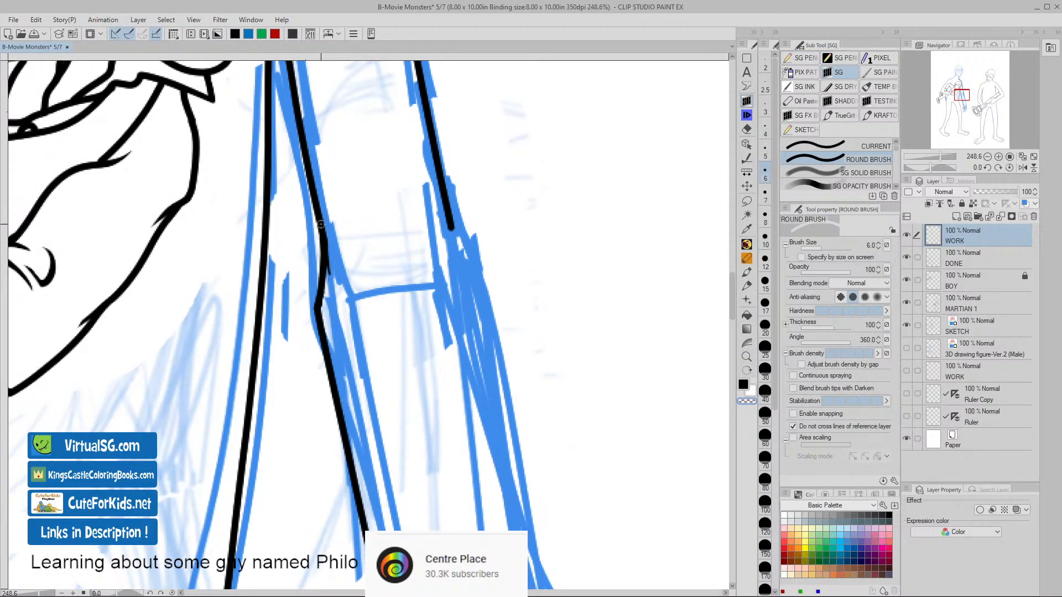
left_click_drag(321, 226, 344, 311)
key("ctrl+z")
key("v")
mouse_move(578, 466)
left_mouse_down()
mouse_move(544, 466)
mouse_move(596, 464)
mouse_move(437, 271)
mouse_move(456, 252)
left_mouse_up()
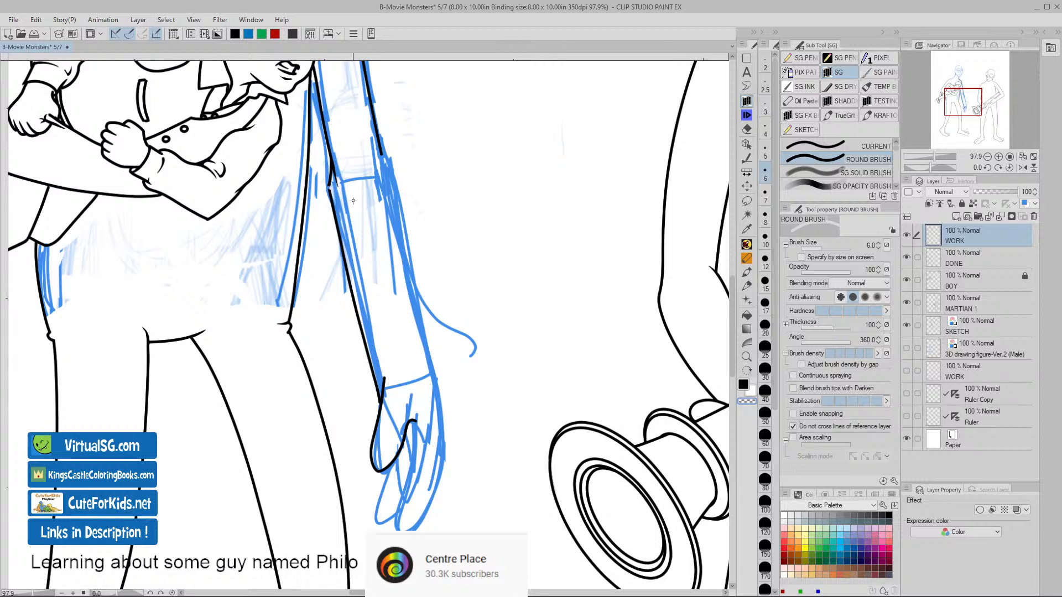
- Lasso and delete the inked inner forearm line and the thumb's outer edge, keeping the stroke between thumb and fingers
left_click(746, 202)
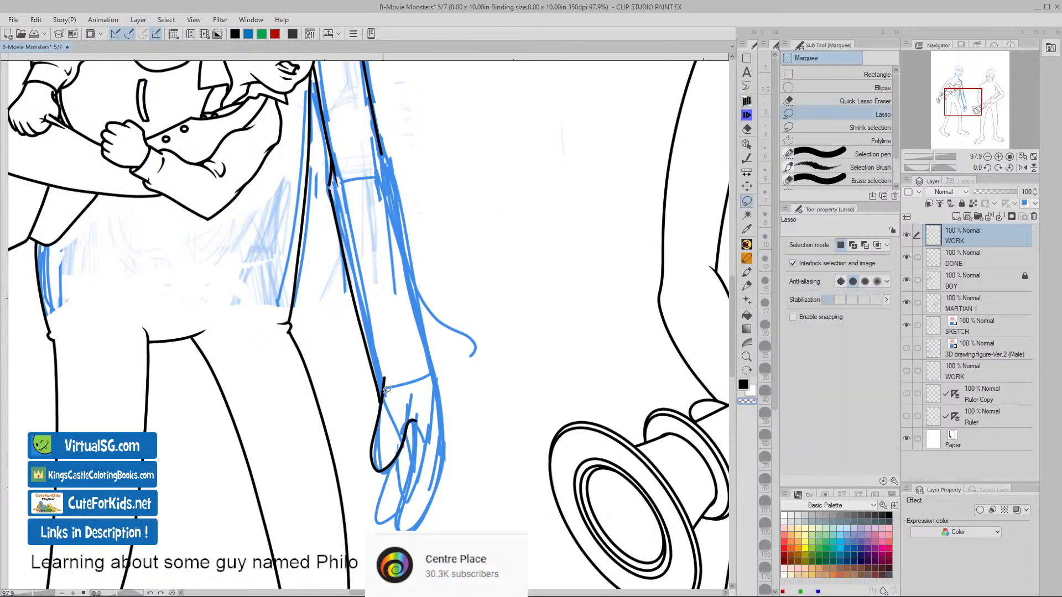
mouse_move(392, 372)
left_mouse_down()
mouse_move(372, 394)
mouse_move(348, 329)
mouse_move(325, 229)
mouse_move(330, 186)
mouse_move(360, 220)
mouse_move(388, 390)
left_mouse_up()
left_click(179, 420)
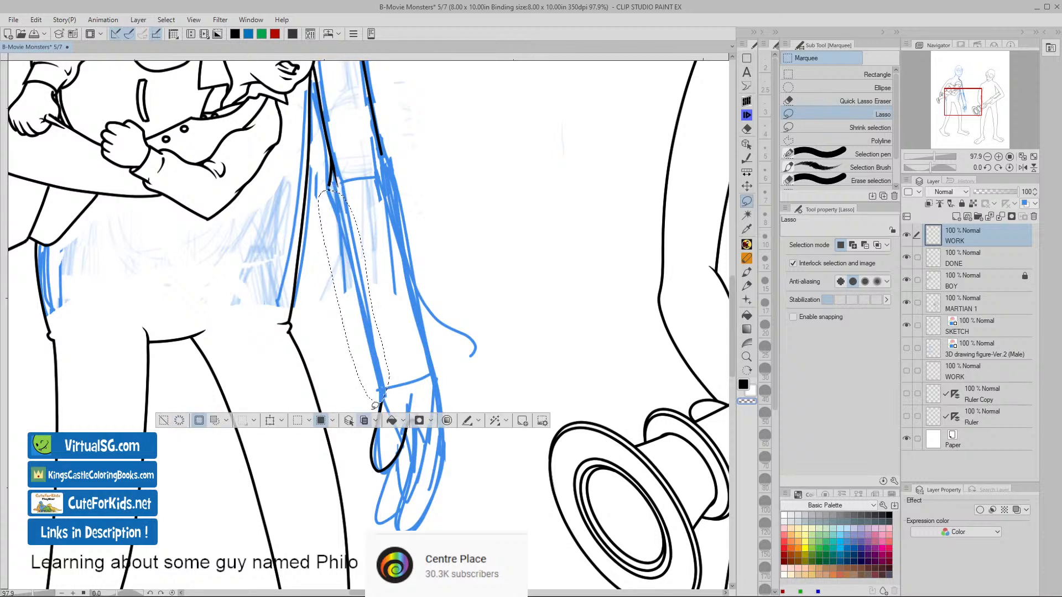
left_click(164, 420)
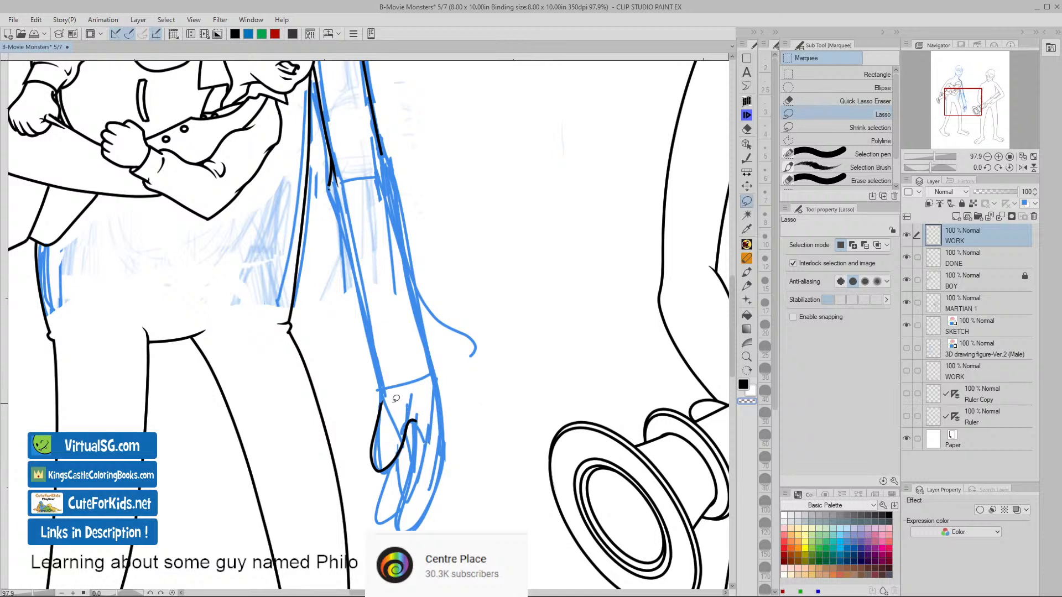
mouse_move(387, 392)
left_mouse_down()
mouse_move(364, 426)
mouse_move(377, 471)
mouse_move(388, 392)
left_mouse_up()
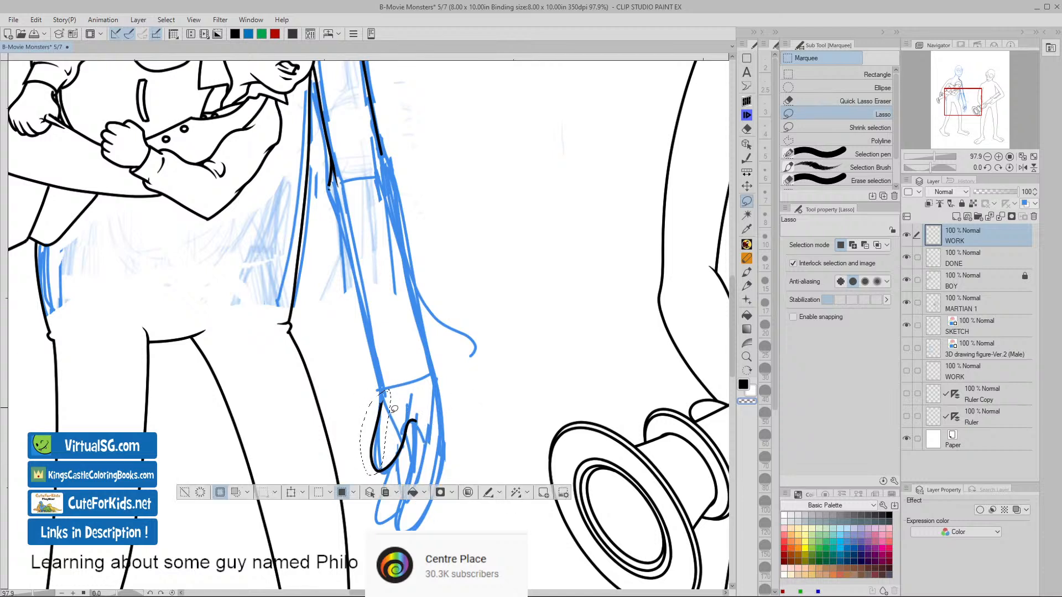
left_click(185, 492)
left_click(188, 494)
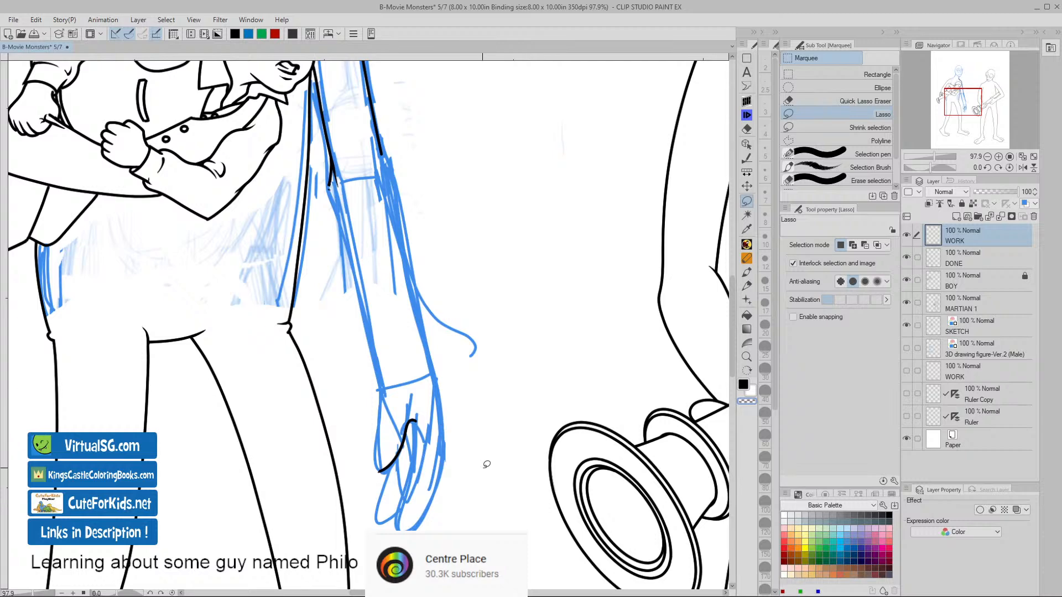
- Ink the outer contour of the forearm from the elbow to the wrist and around the hand's outer edge and long fingertip
key("slash")
left_click_drag(486, 466, 471, 462)
key("space")
mouse_move(514, 414)
left_mouse_down()
mouse_move(464, 415)
mouse_move(458, 401)
left_mouse_up()
key("slash")
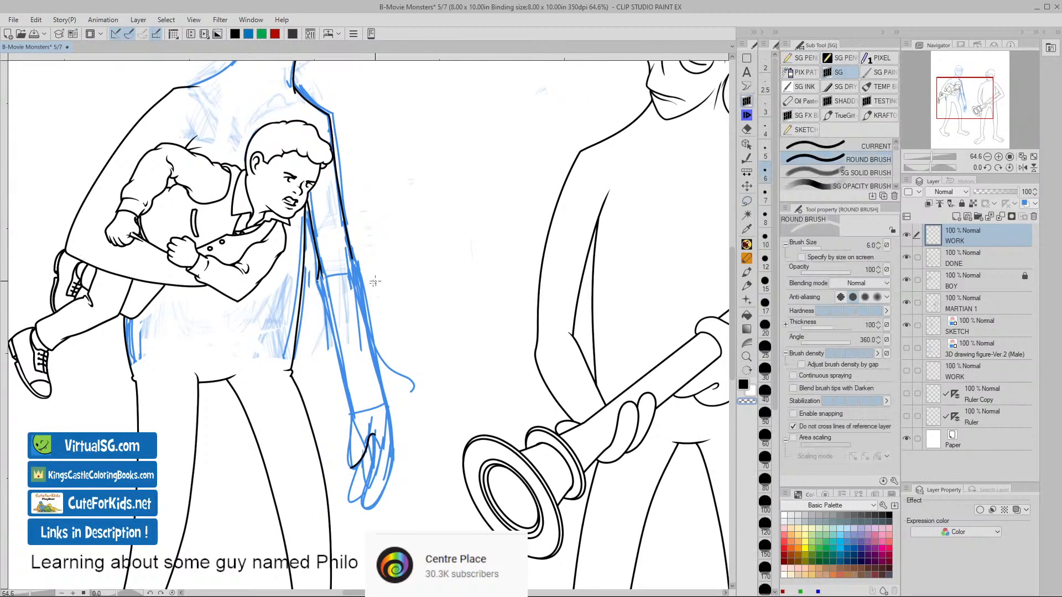
left_click_drag(381, 319, 389, 320)
key("space")
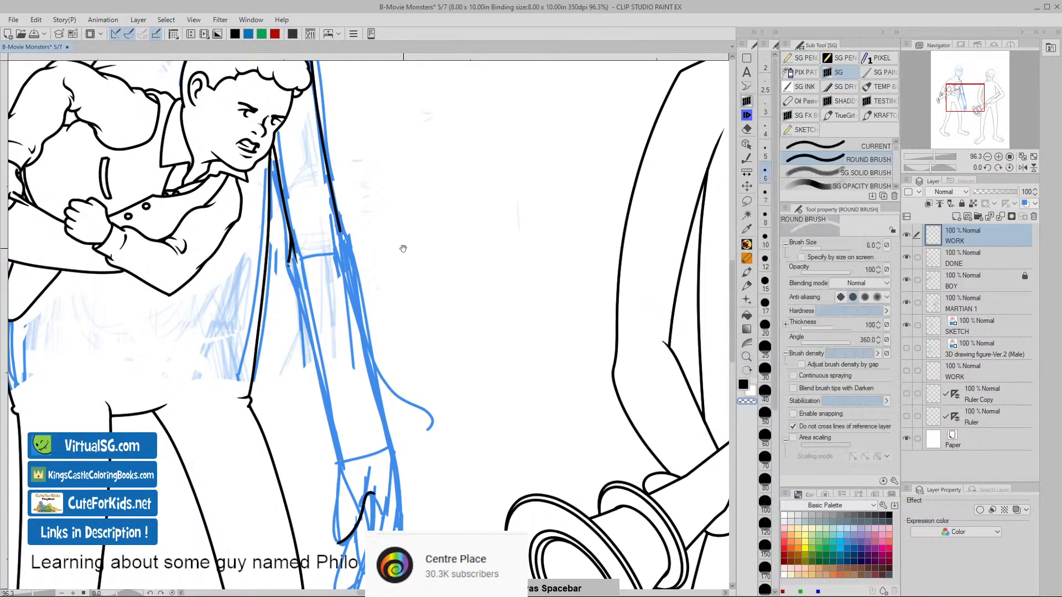
left_click_drag(404, 246, 401, 195)
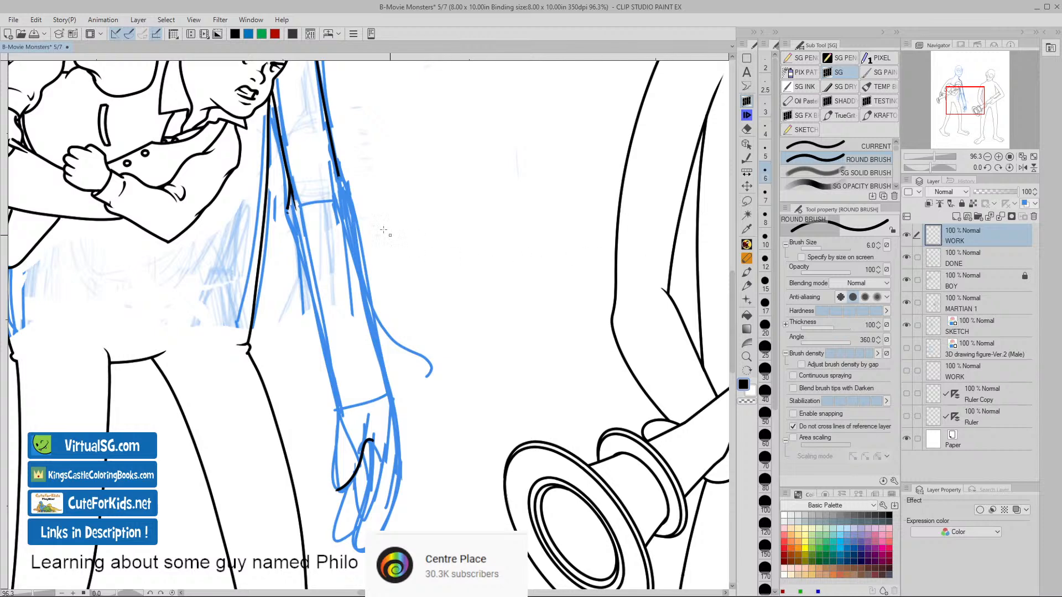
mouse_move(398, 204)
left_mouse_down()
mouse_move(416, 175)
mouse_move(363, 160)
mouse_move(404, 342)
left_mouse_up()
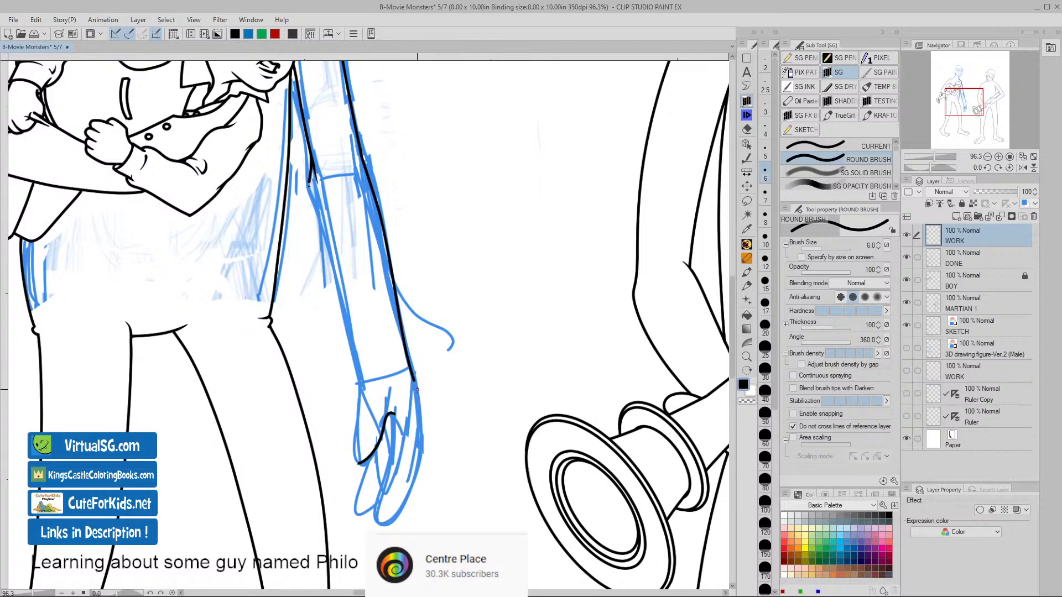
mouse_move(417, 390)
left_mouse_down()
mouse_move(424, 435)
mouse_move(415, 481)
mouse_move(377, 524)
left_mouse_up()
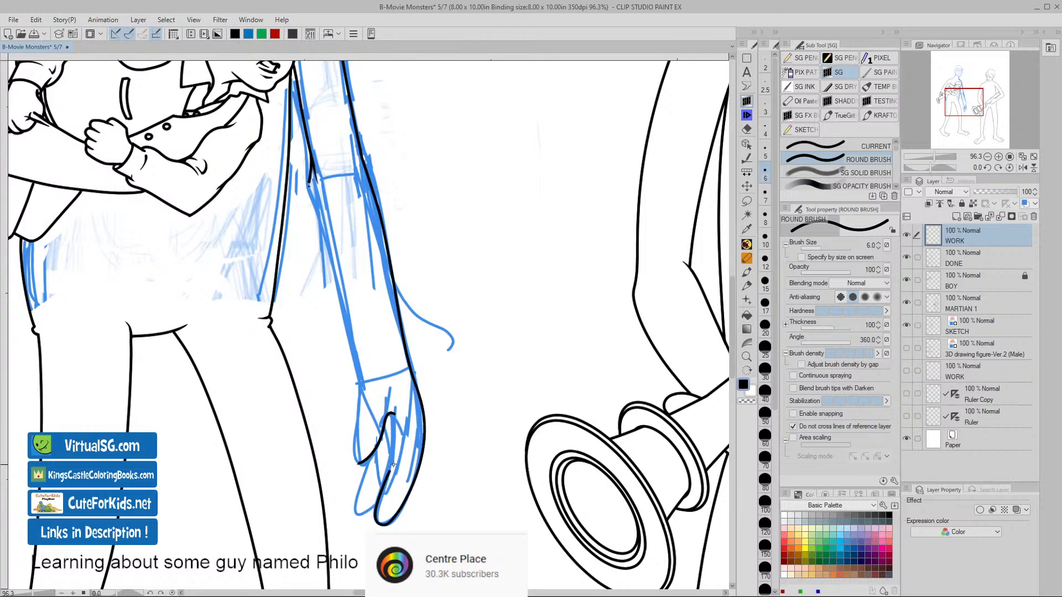
- Undo the outer arm contour and re-ink it from the elbow past the wrist and around the long fingertip, hooking at the finger's base
left_click_drag(393, 464, 398, 450)
key("ctrl+z")
key("ctrl+z")
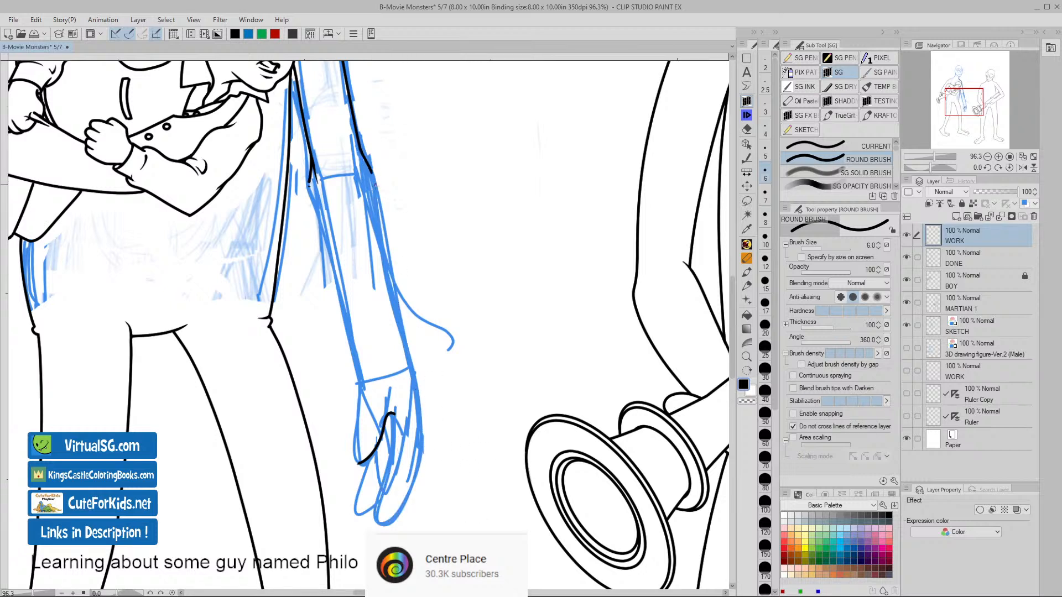
mouse_move(375, 185)
left_mouse_down()
mouse_move(424, 421)
mouse_move(411, 499)
mouse_move(382, 526)
mouse_move(394, 478)
left_mouse_up()
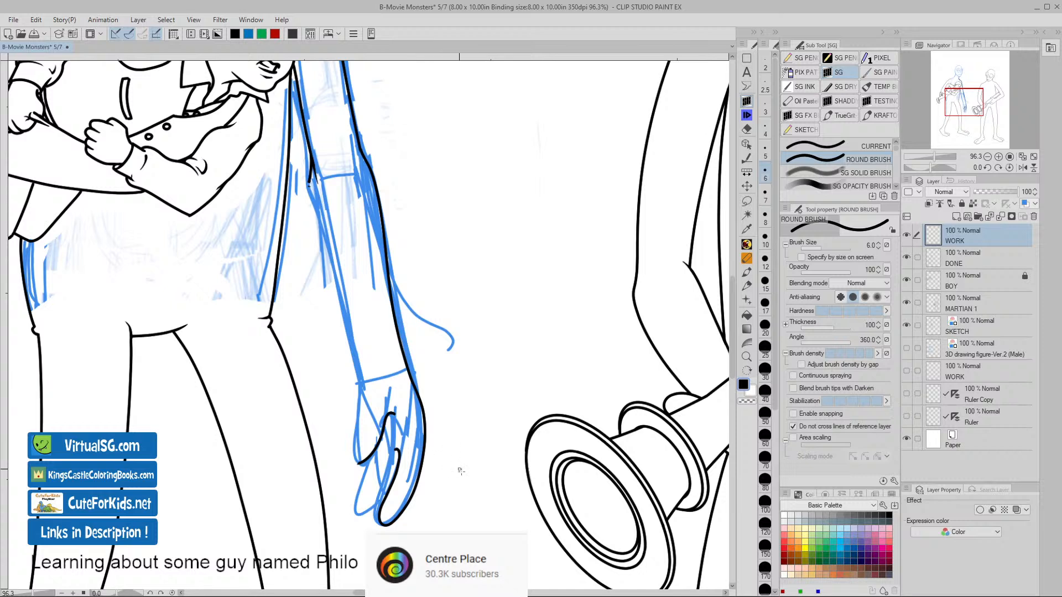
key("space")
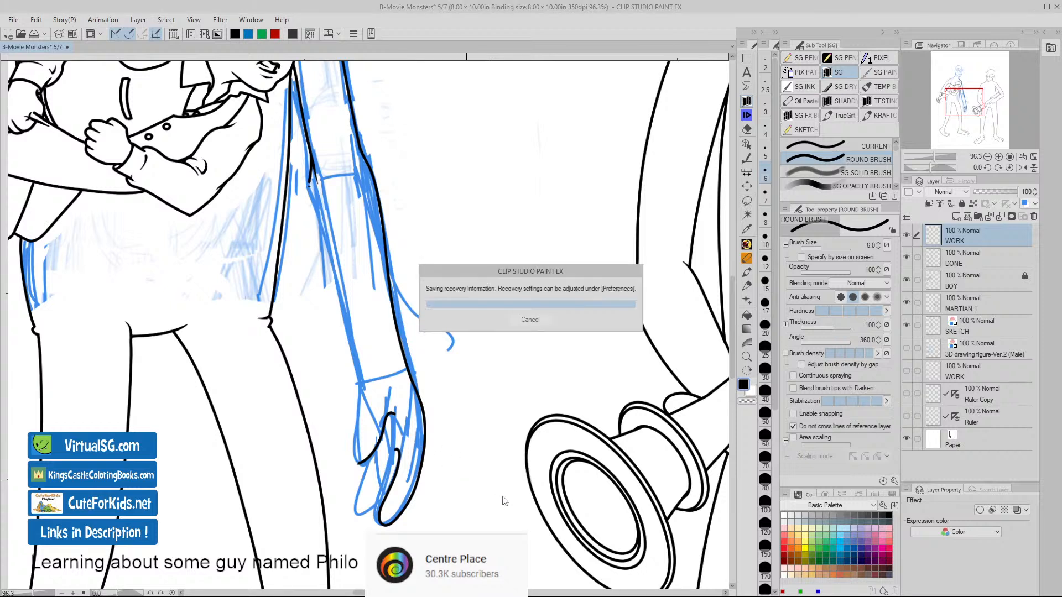
key("space")
- Ink the thumb's rounded tip and carry its outer edge up past the wrist line
left_click_drag(494, 503, 489, 462)
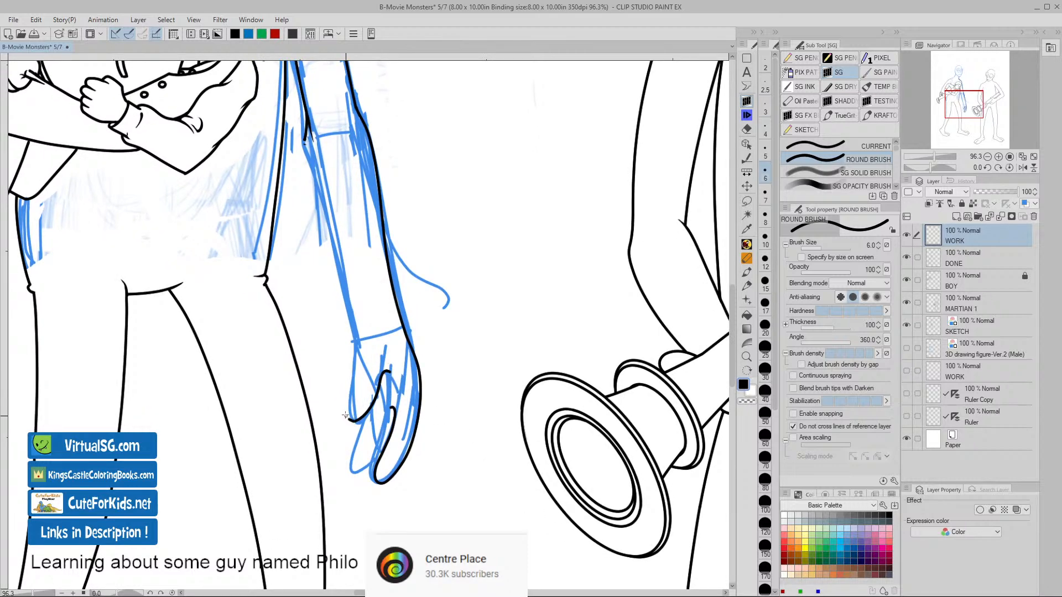
mouse_move(346, 415)
left_mouse_down()
mouse_move(343, 399)
mouse_move(362, 378)
left_mouse_up()
key("ctrl+z")
mouse_move(349, 407)
left_mouse_down()
mouse_move(368, 386)
mouse_move(361, 368)
mouse_move(345, 415)
left_mouse_up()
key("ctrl+z")
left_click_drag(305, 142, 360, 351)
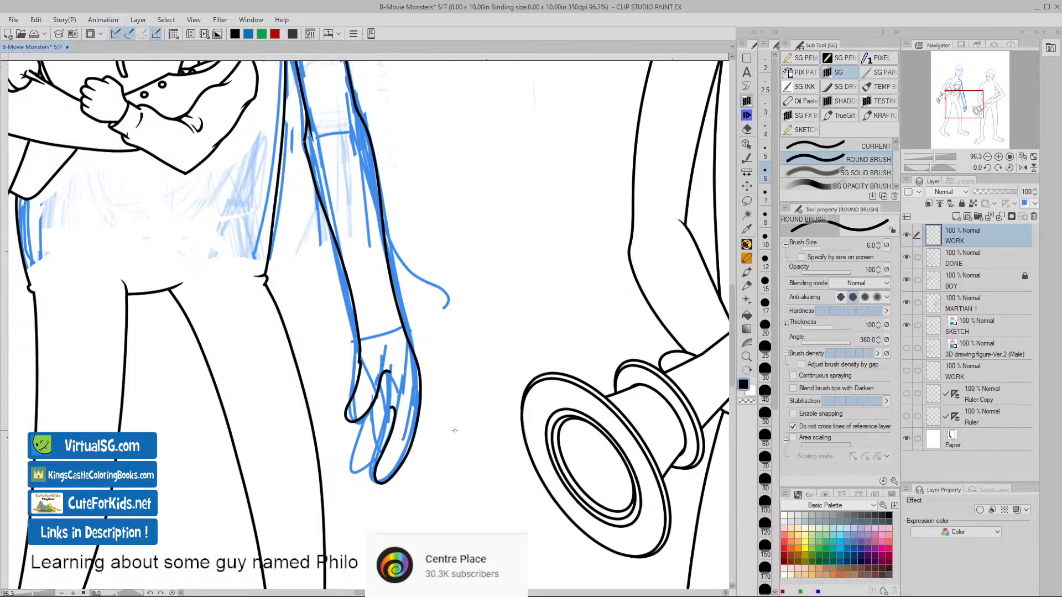
key("ctrl+z")
left_click_drag(425, 455, 445, 453)
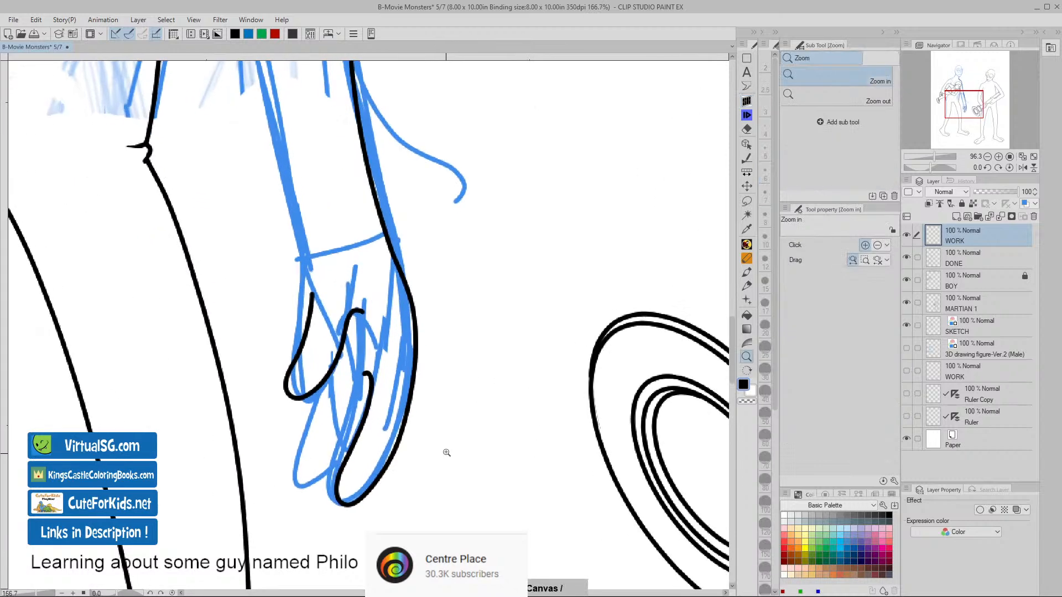
left_click_drag(469, 308, 477, 386)
left_click_drag(322, 379, 320, 269)
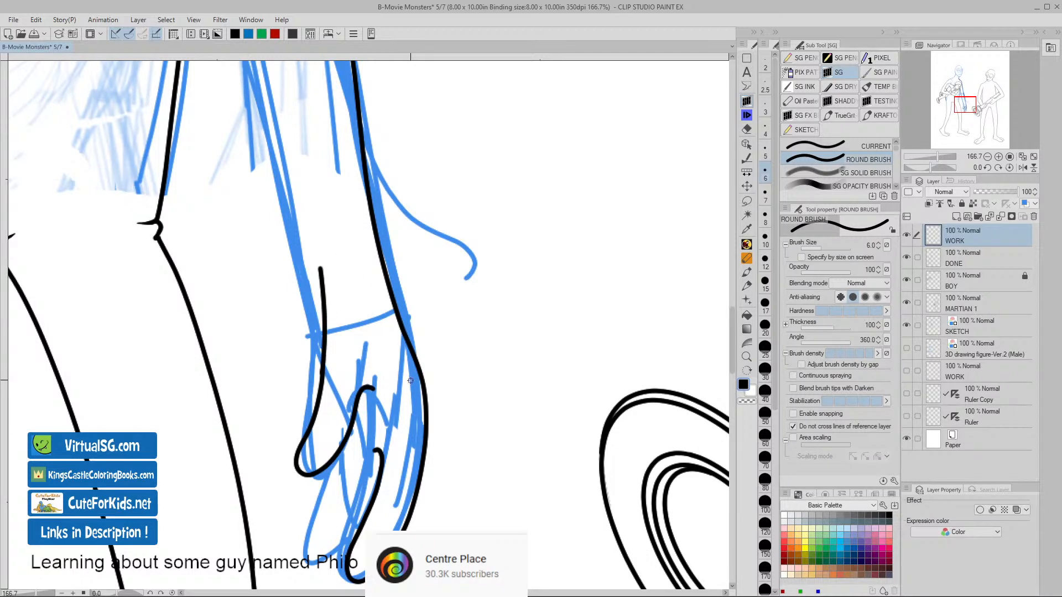
- Ink the middle finger from the thumb's inner line around its tip to the long finger, redrawing it until it fits the sketch
left_click_drag(472, 423, 480, 309)
mouse_move(357, 324)
left_mouse_down()
mouse_move(313, 432)
mouse_move(329, 452)
mouse_move(365, 413)
mouse_move(388, 336)
left_mouse_up()
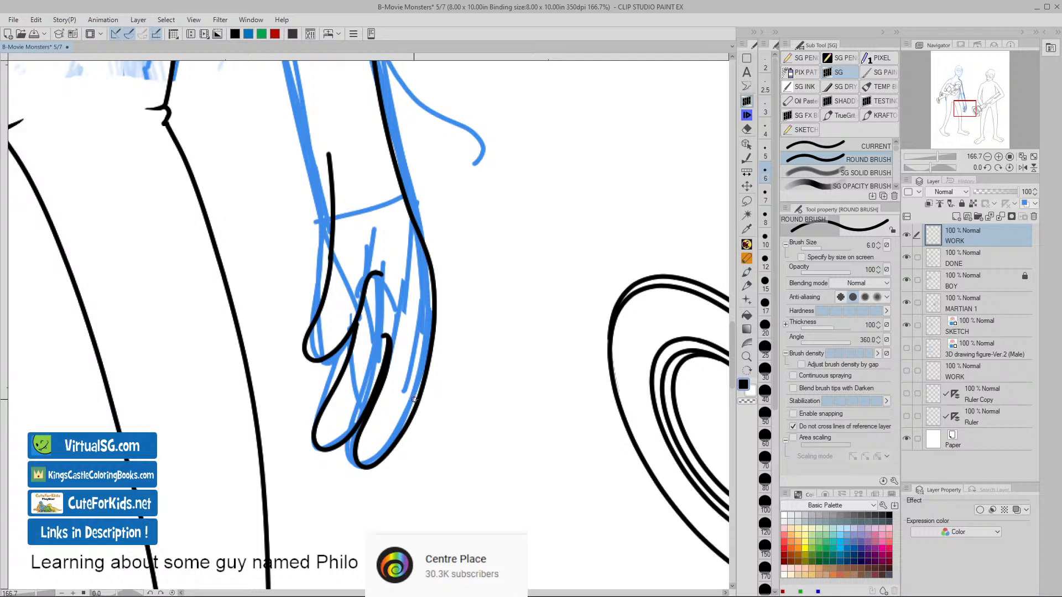
key("ctrl+z")
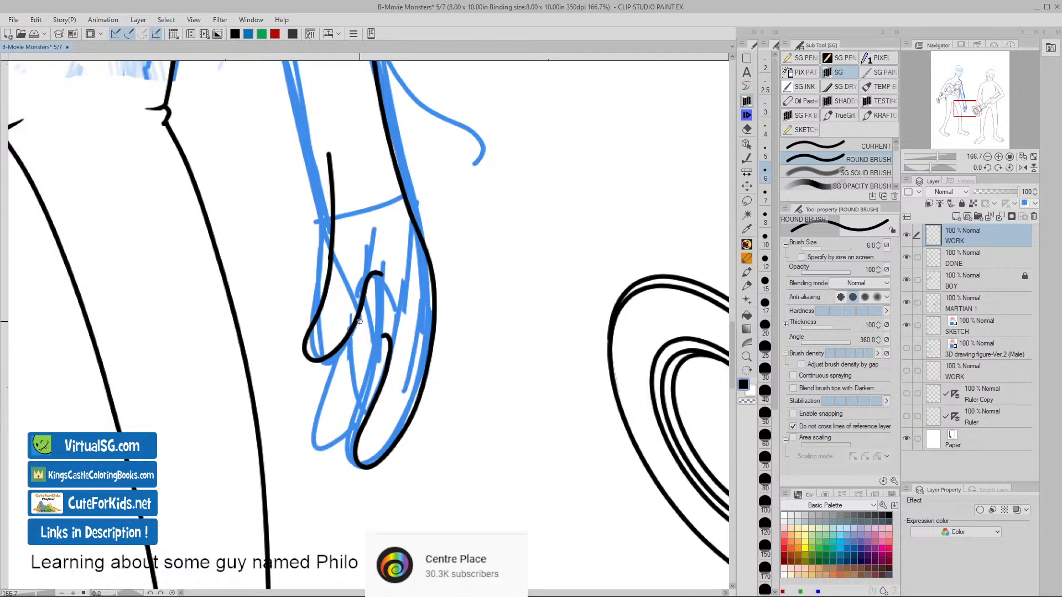
mouse_move(359, 321)
left_mouse_down()
mouse_move(315, 436)
mouse_move(326, 451)
mouse_move(362, 429)
left_mouse_up()
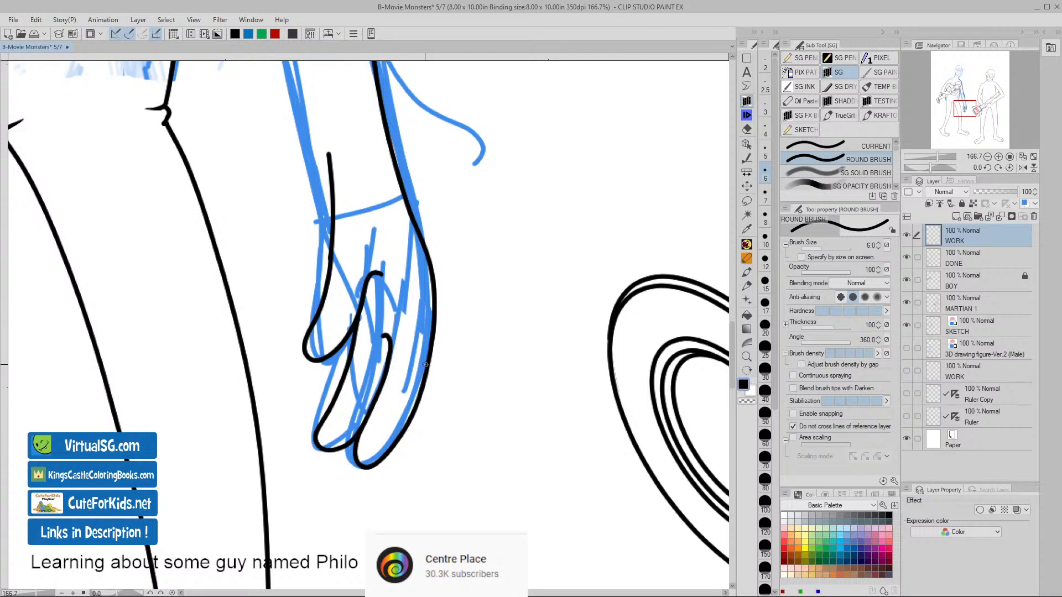
key("ctrl+z")
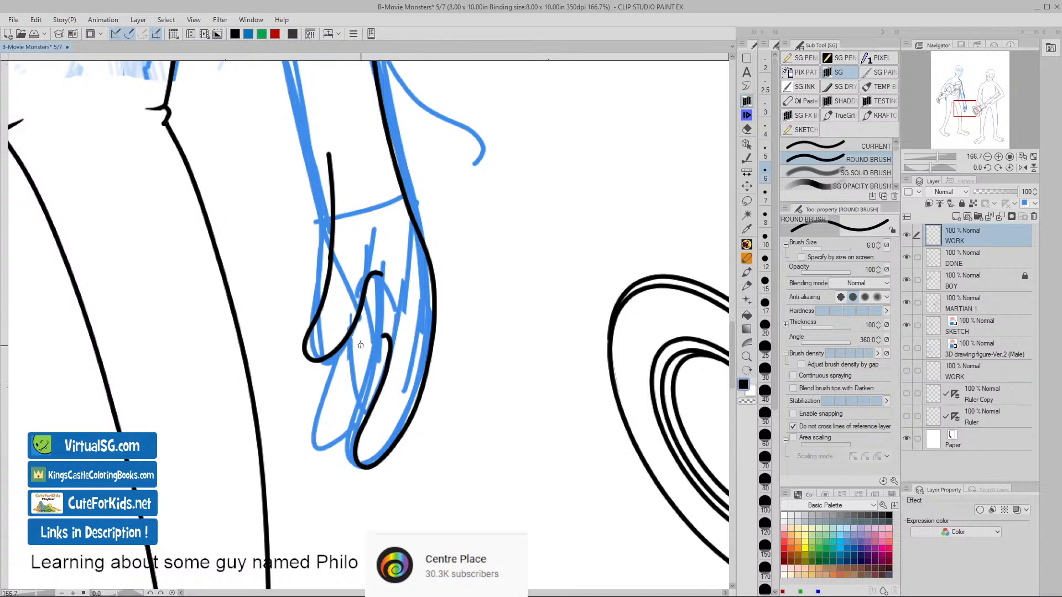
mouse_move(356, 332)
left_mouse_down()
mouse_move(319, 427)
mouse_move(325, 449)
mouse_move(354, 432)
mouse_move(386, 372)
left_mouse_up()
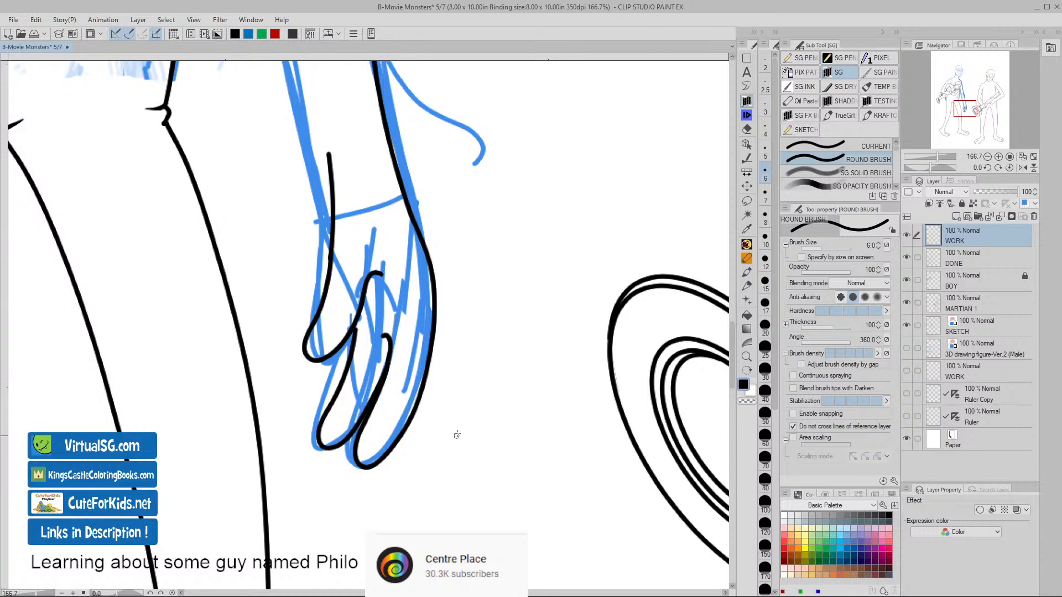
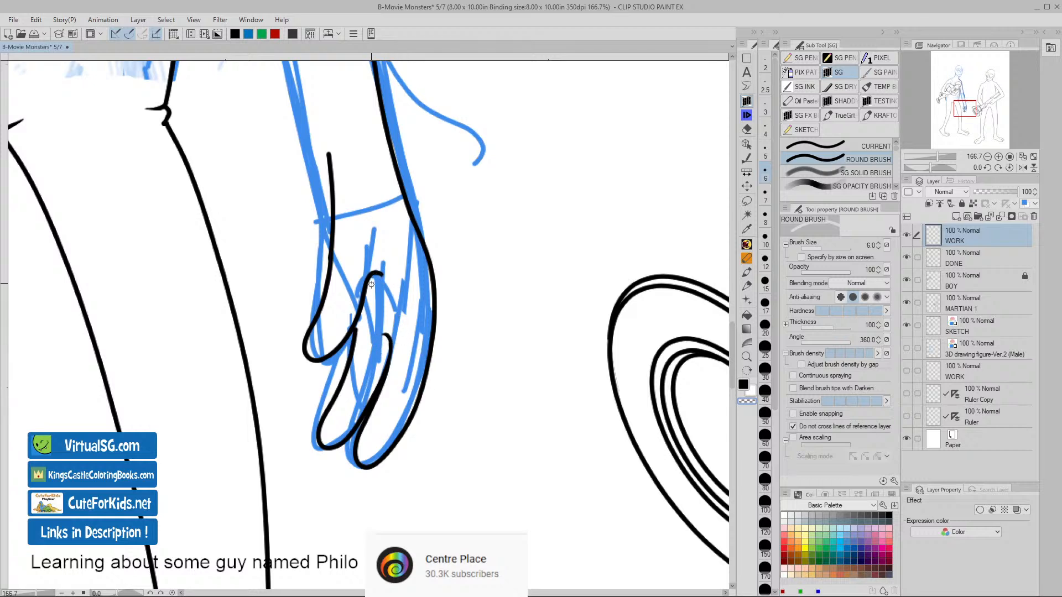
- Taper the open ends of the hand's inked lines on the WORK layer by erasing with transparent colour
left_click(925, 259)
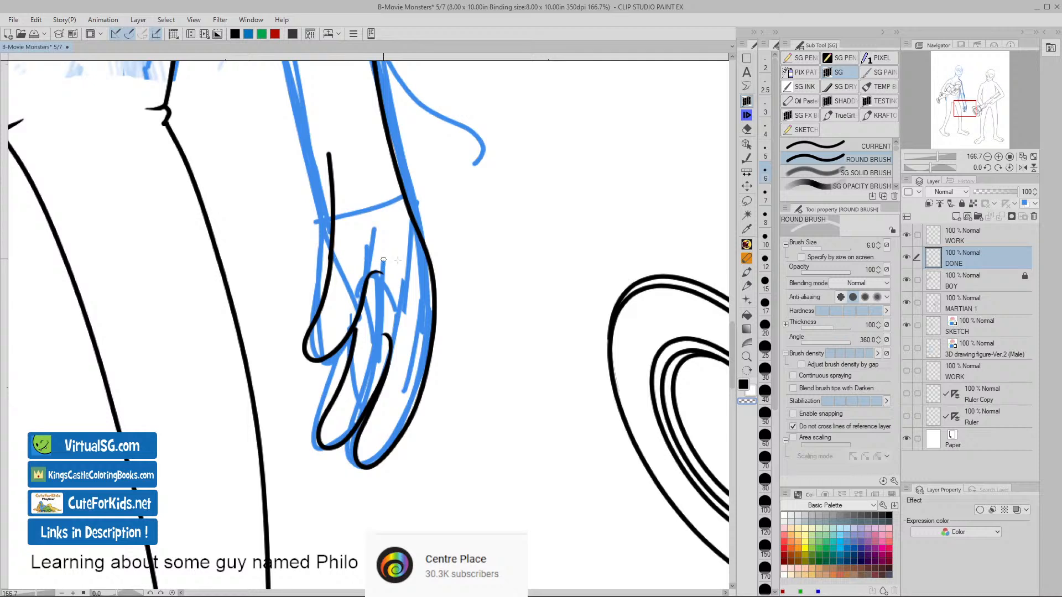
left_click(938, 236)
mouse_move(325, 145)
left_mouse_down()
mouse_move(343, 273)
mouse_move(349, 218)
mouse_move(330, 154)
mouse_move(336, 178)
left_mouse_up()
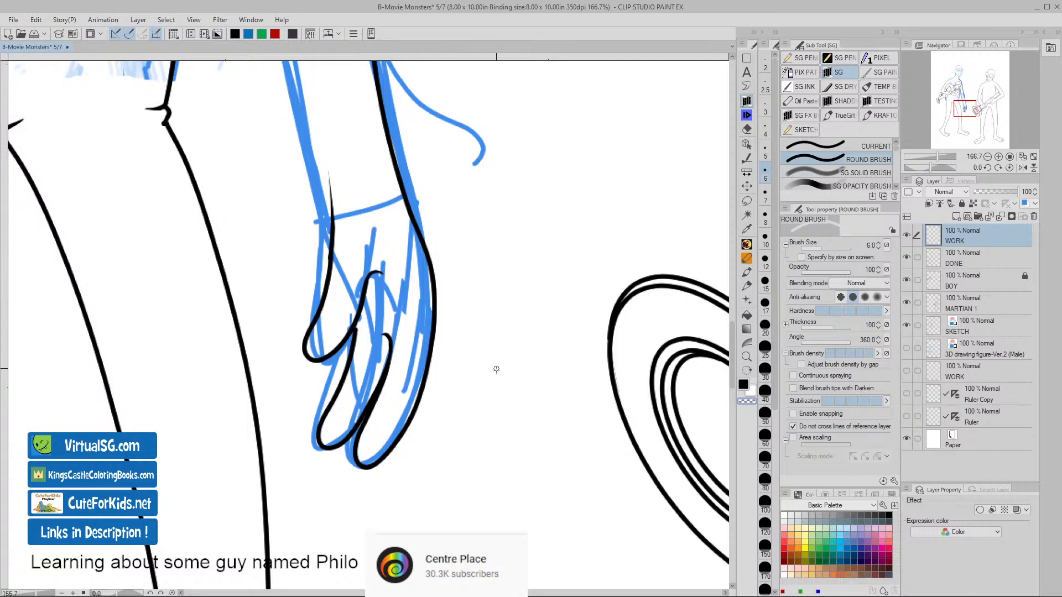
- Reinforce the join between the thumb's inner line and the middle finger with black ink
key("ctrl+space")
left_click_drag(360, 352, 393, 351)
key("c")
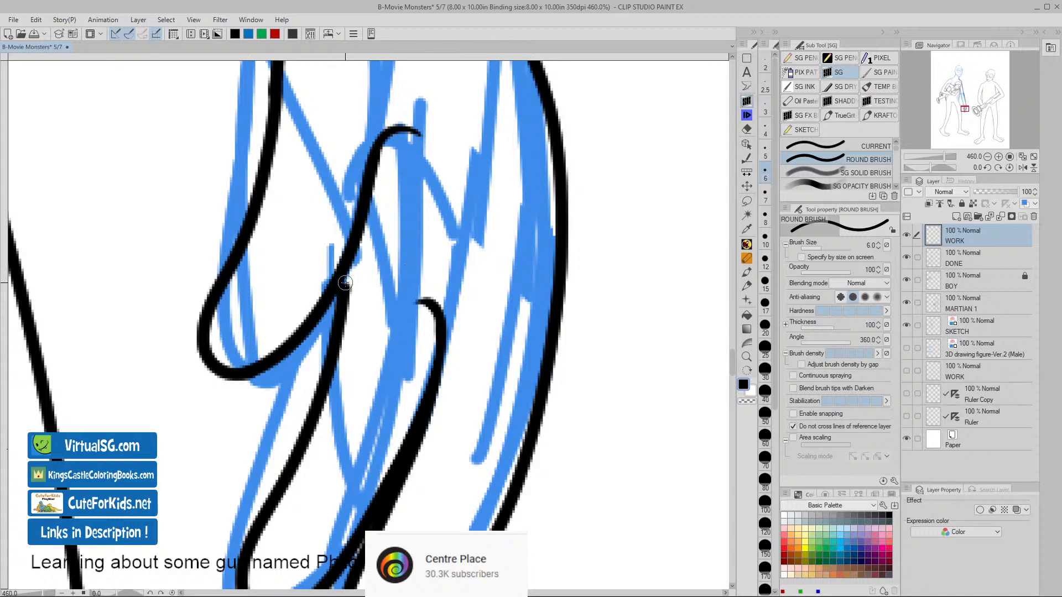
left_click_drag(344, 276, 340, 292)
- Try to ink the forearm's inner contour from the elbow down to the wrist
key("/")
left_click_drag(613, 427, 587, 417)
key("space")
mouse_move(632, 450)
left_mouse_down()
mouse_move(565, 430)
mouse_move(547, 405)
mouse_move(490, 397)
left_mouse_up()
key("/")
key("space")
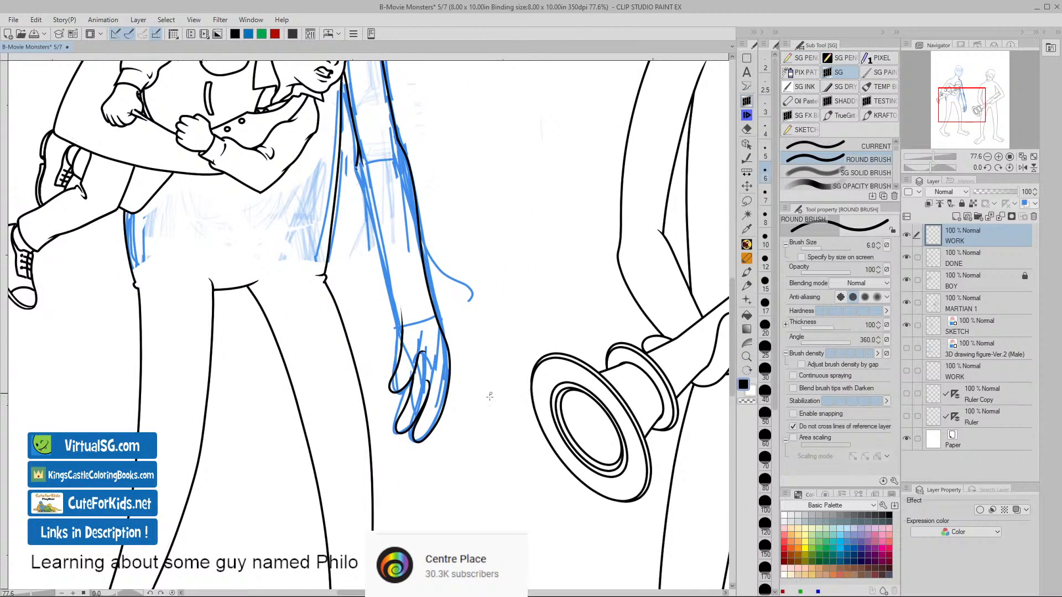
mouse_move(513, 456)
left_mouse_down()
mouse_move(350, 433)
mouse_move(390, 454)
left_mouse_up()
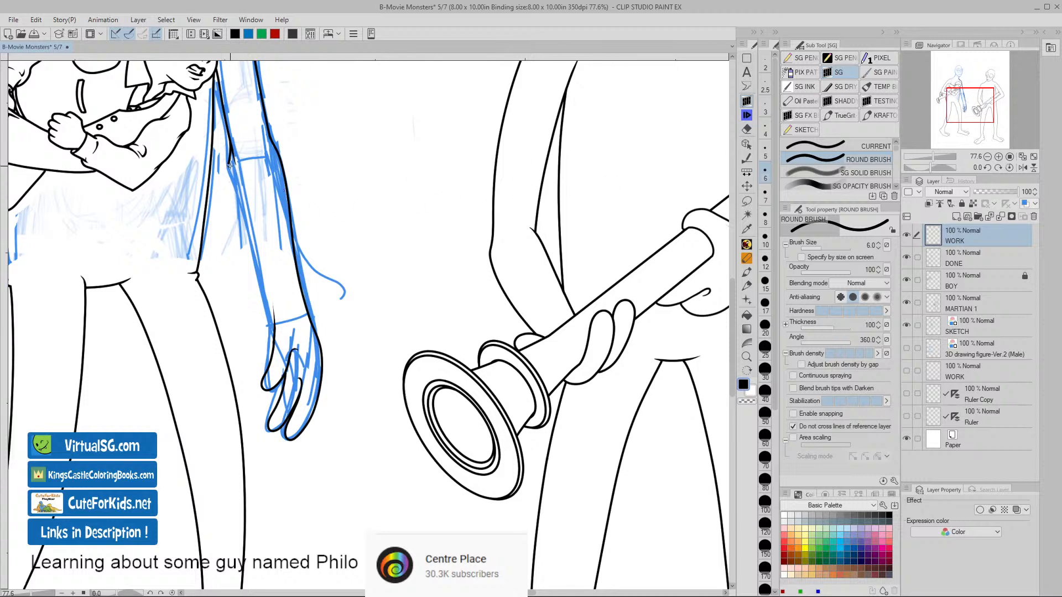
left_click_drag(249, 240, 268, 297)
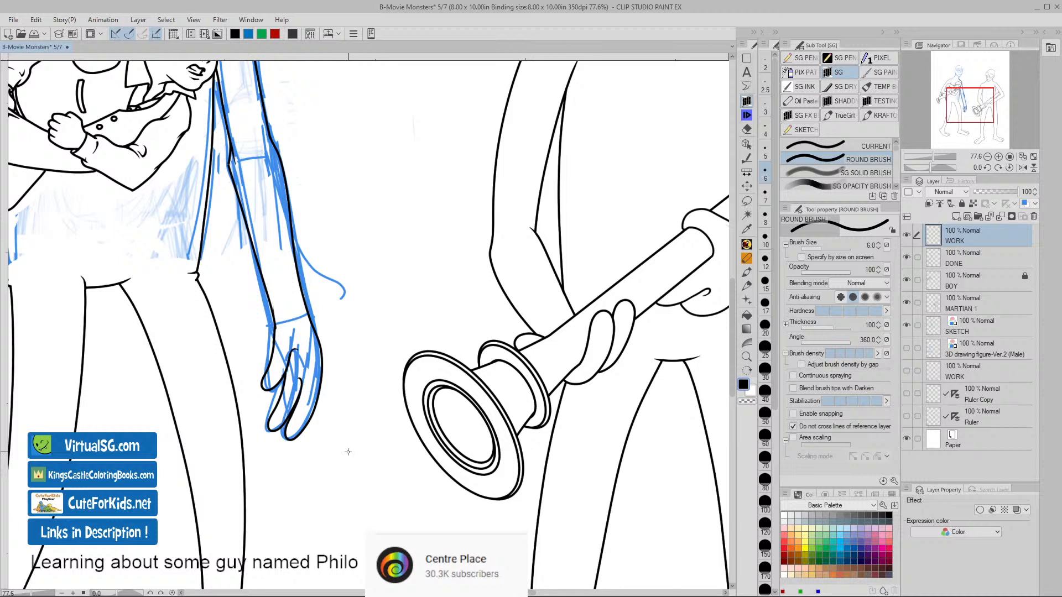
key("ctrl+z")
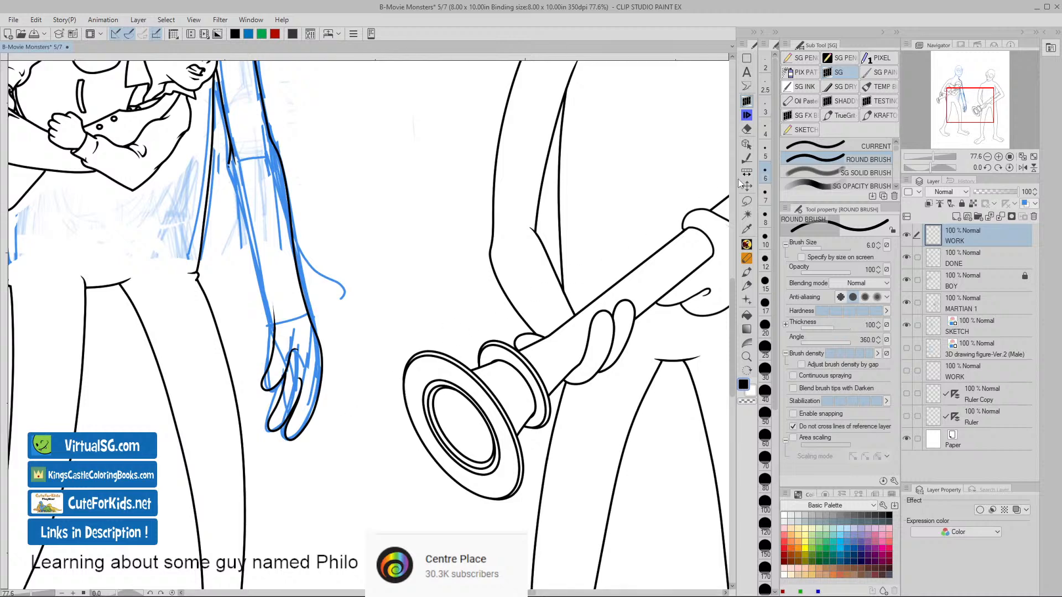
- Lasso and delete the upper part of the thumb's outer line, from above the wrist down to the side of the thumb
key("m")
left_click_drag(317, 383, 382, 403)
mouse_move(327, 341)
left_mouse_down()
mouse_move(335, 371)
mouse_move(355, 340)
left_mouse_up()
left_click(181, 393)
left_click(161, 393)
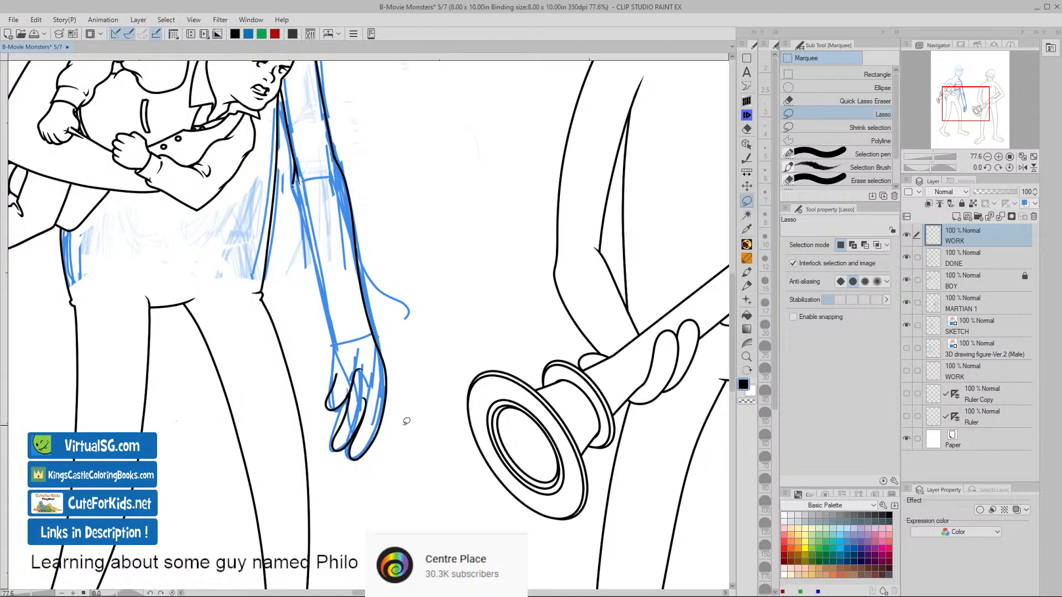
key("ctrl+space")
left_click_drag(347, 386, 386, 382)
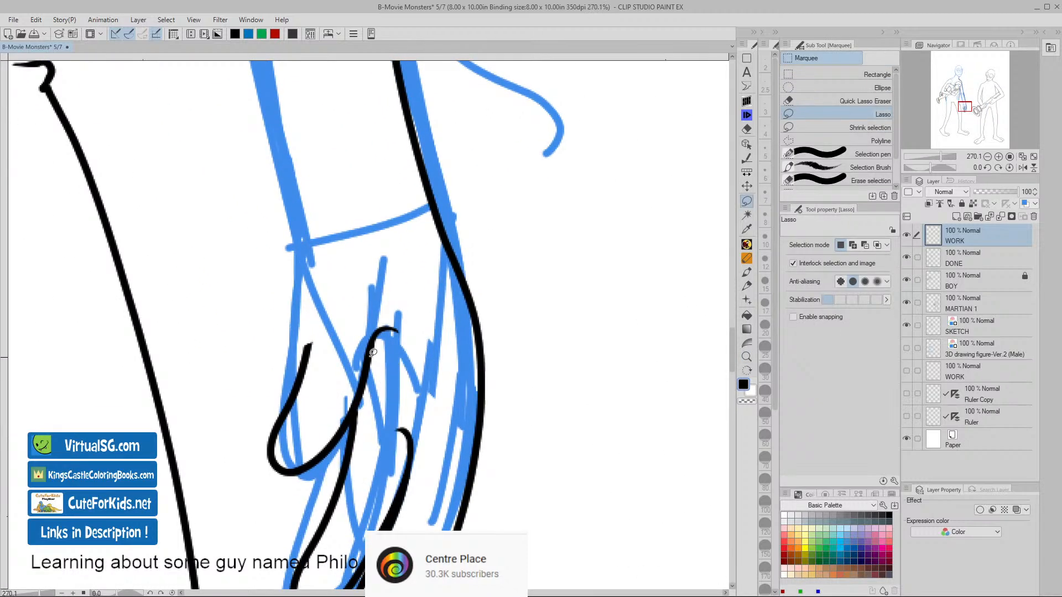
mouse_move(312, 330)
left_mouse_down()
mouse_move(316, 377)
mouse_move(325, 337)
left_mouse_up()
left_click(173, 396)
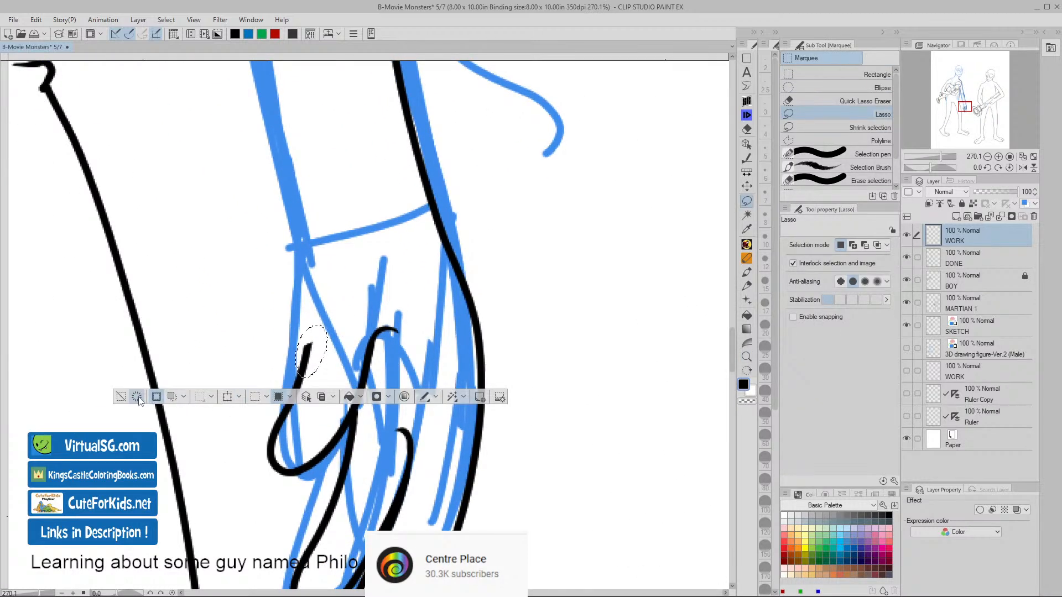
left_click(136, 396)
- Ink the thumb's outer edge with a notch at the wrist, and taper its upper end with transparent colour
left_click(746, 102)
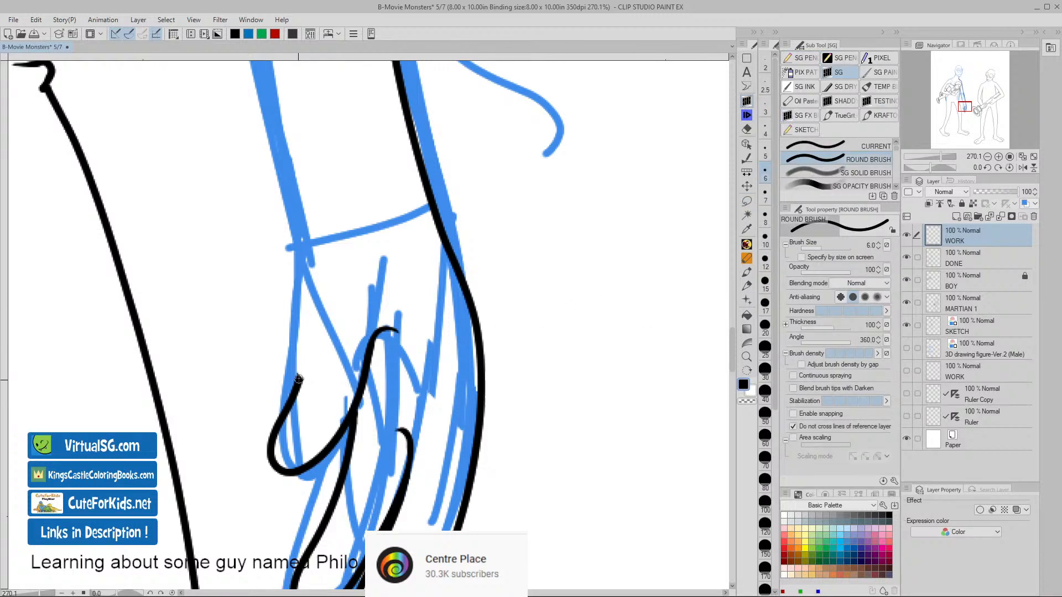
left_click_drag(298, 379, 326, 283)
key("ctrl+z")
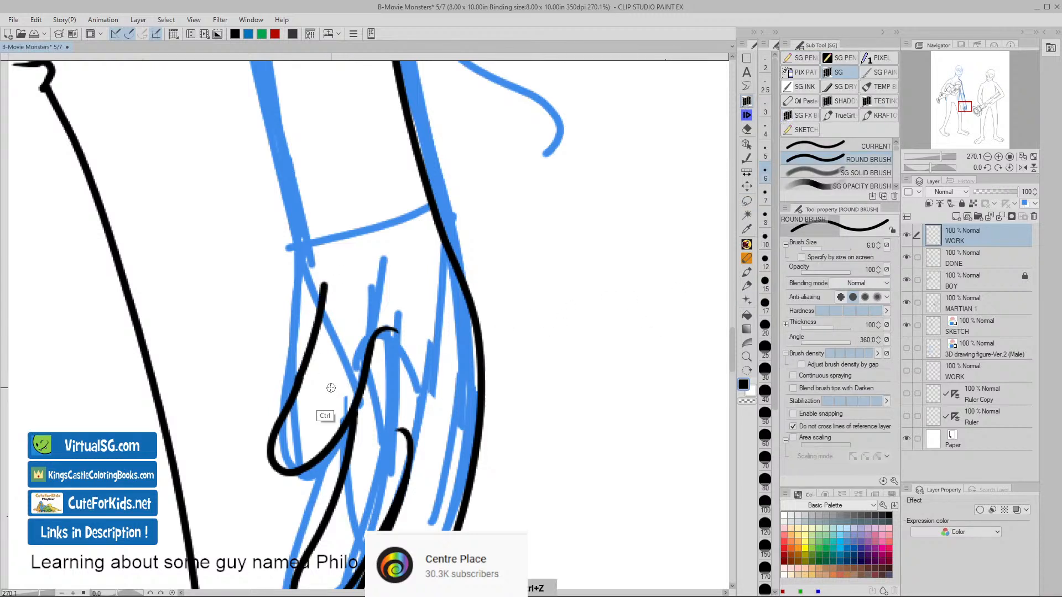
key("ctrl+z")
mouse_move(299, 380)
left_mouse_down()
mouse_move(326, 268)
mouse_move(326, 197)
left_mouse_up()
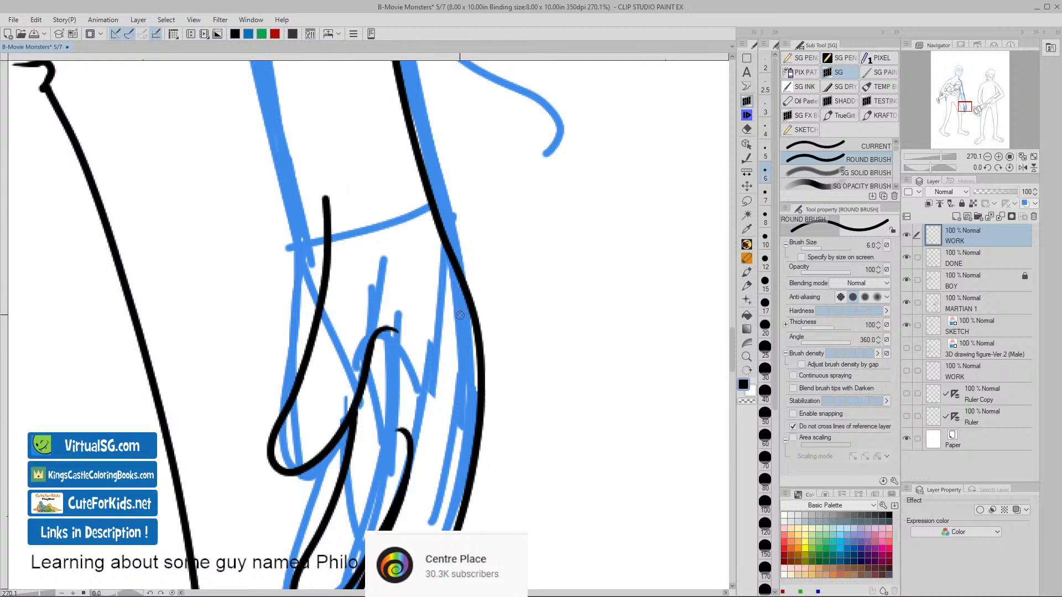
key("ctrl+z")
mouse_move(313, 197)
left_mouse_down()
mouse_move(298, 283)
mouse_move(308, 378)
left_mouse_up()
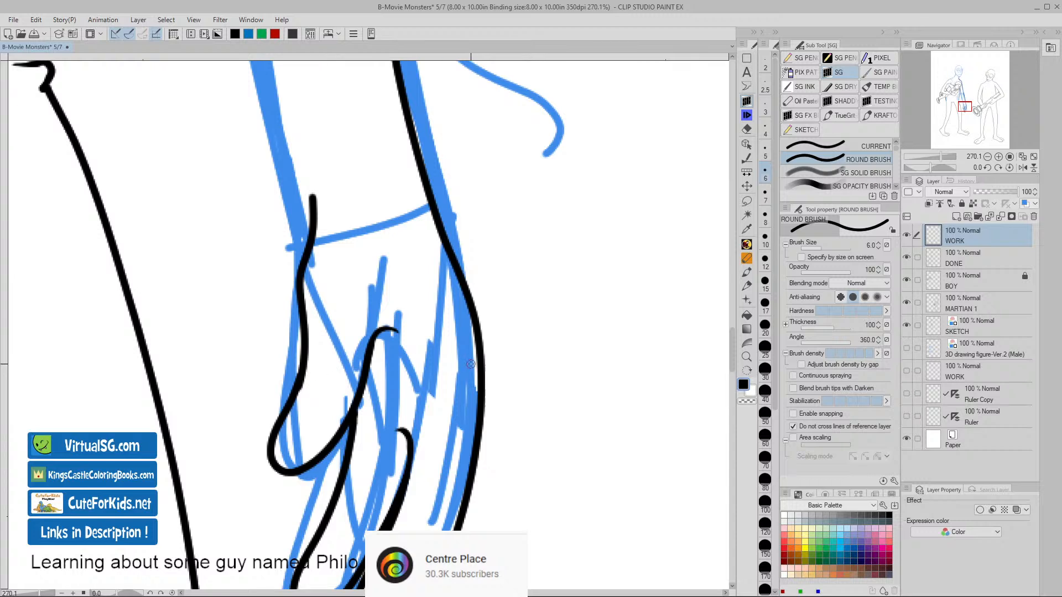
key("ctrl+z")
mouse_move(315, 200)
left_mouse_down()
mouse_move(298, 271)
mouse_move(301, 383)
left_mouse_up()
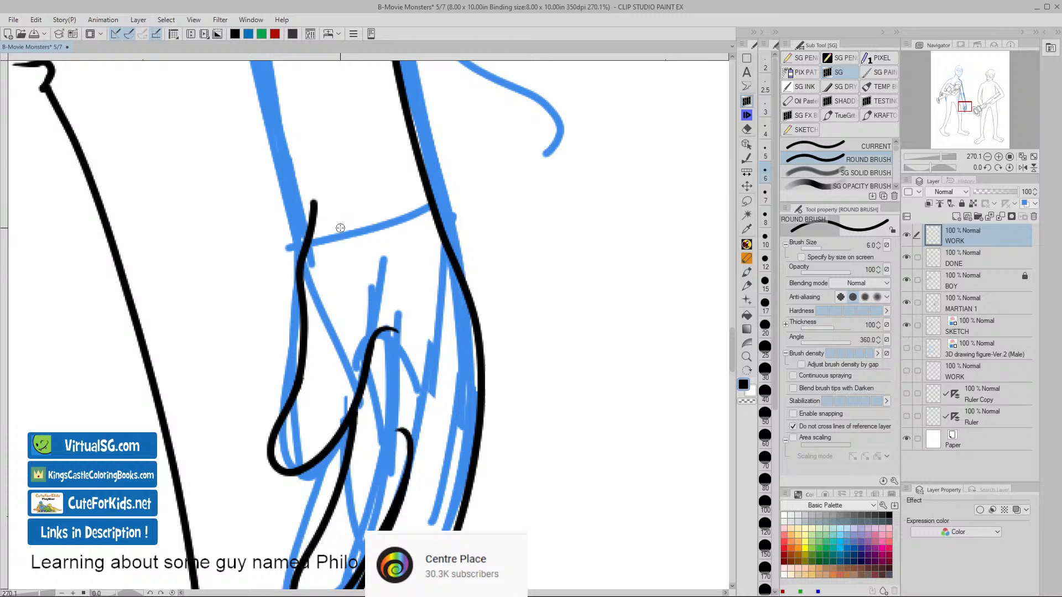
key("c")
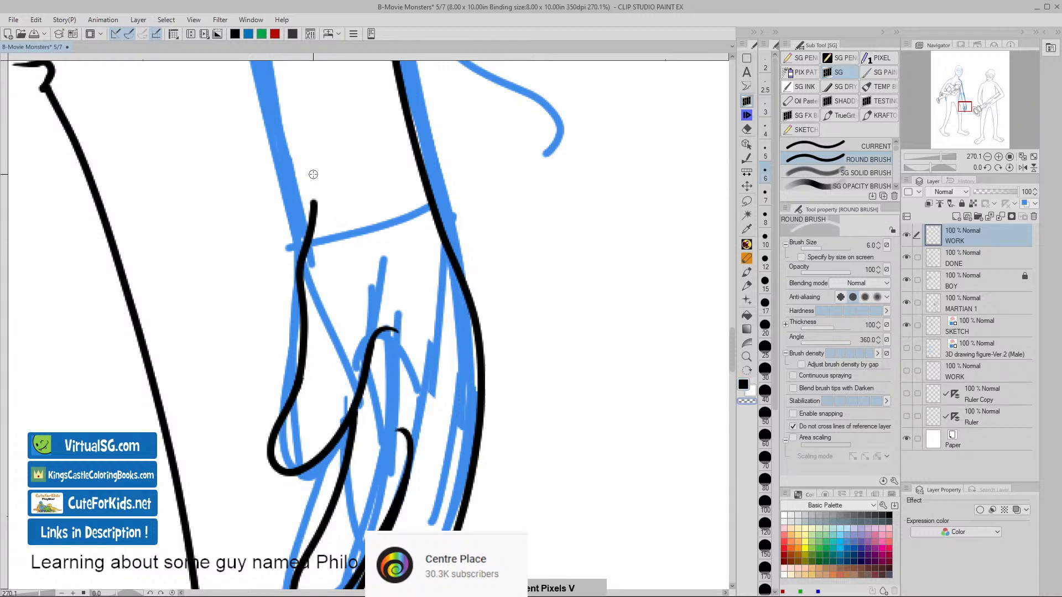
left_click_drag(314, 175, 311, 261)
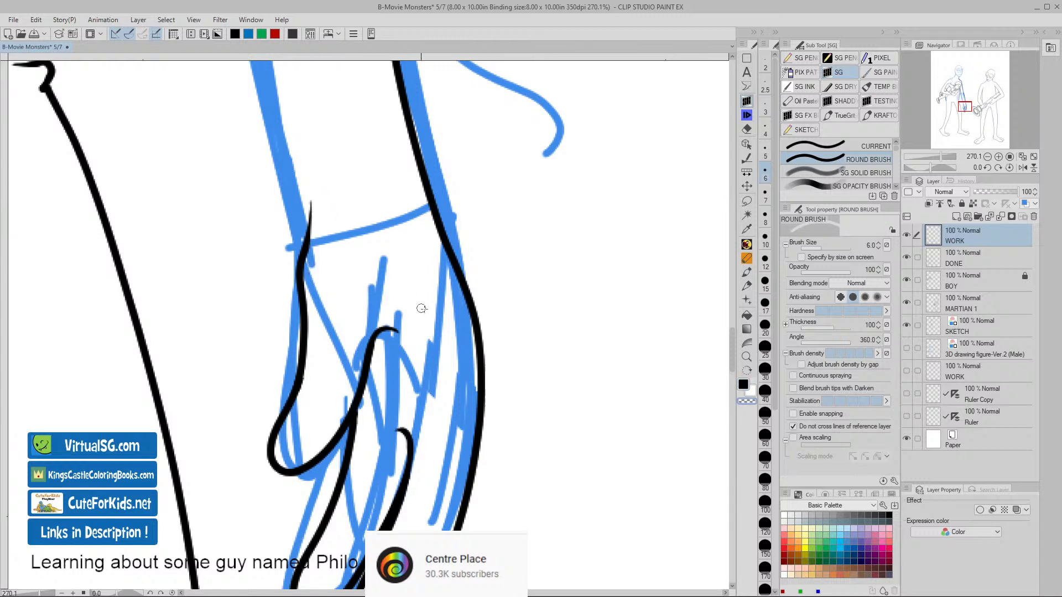
- Lasso and delete the thumb's outer edge and tip, keeping the short line at the wrist and the thumb's inner stroke
key("r")
mouse_move(553, 399)
left_mouse_down()
mouse_move(557, 376)
mouse_move(549, 390)
mouse_move(590, 412)
mouse_move(516, 413)
left_mouse_up()
key("ctrl+space")
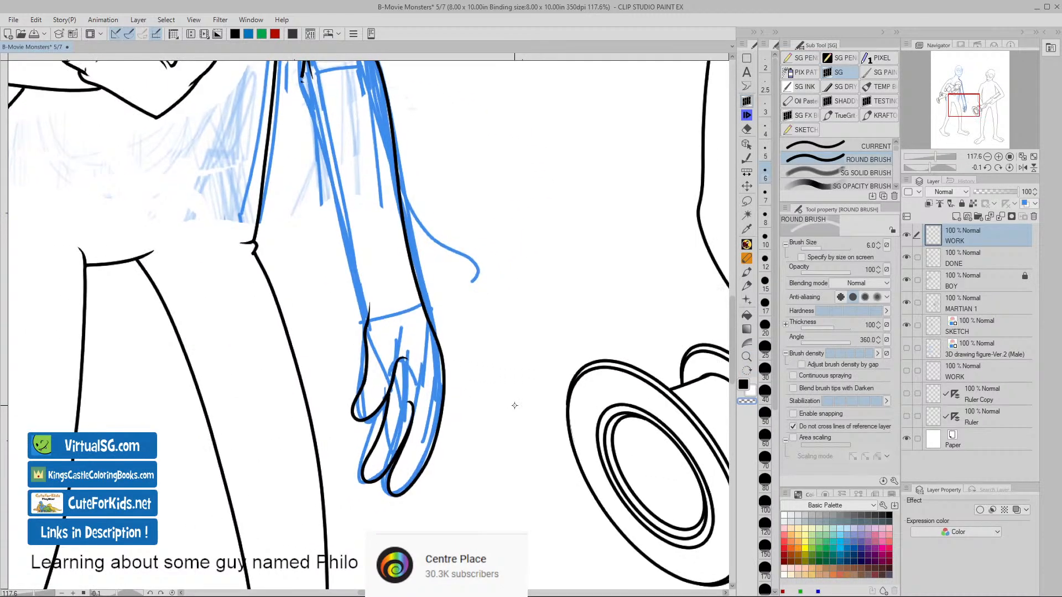
key("ctrl+space")
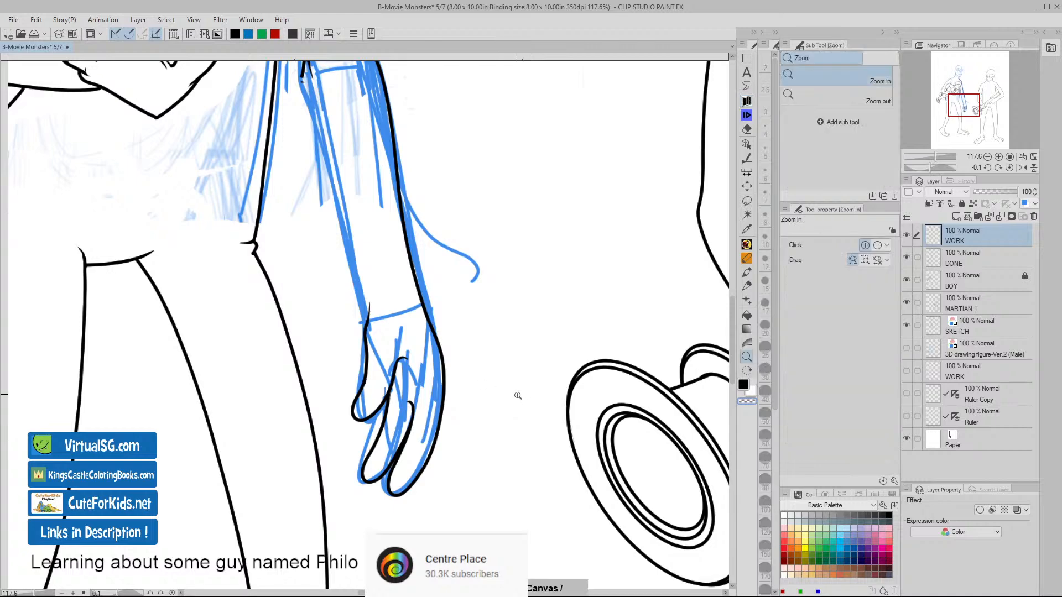
mouse_move(520, 395)
left_mouse_down()
mouse_move(487, 423)
mouse_move(489, 437)
mouse_move(580, 454)
left_mouse_up()
key("space")
left_click_drag(419, 331, 451, 343)
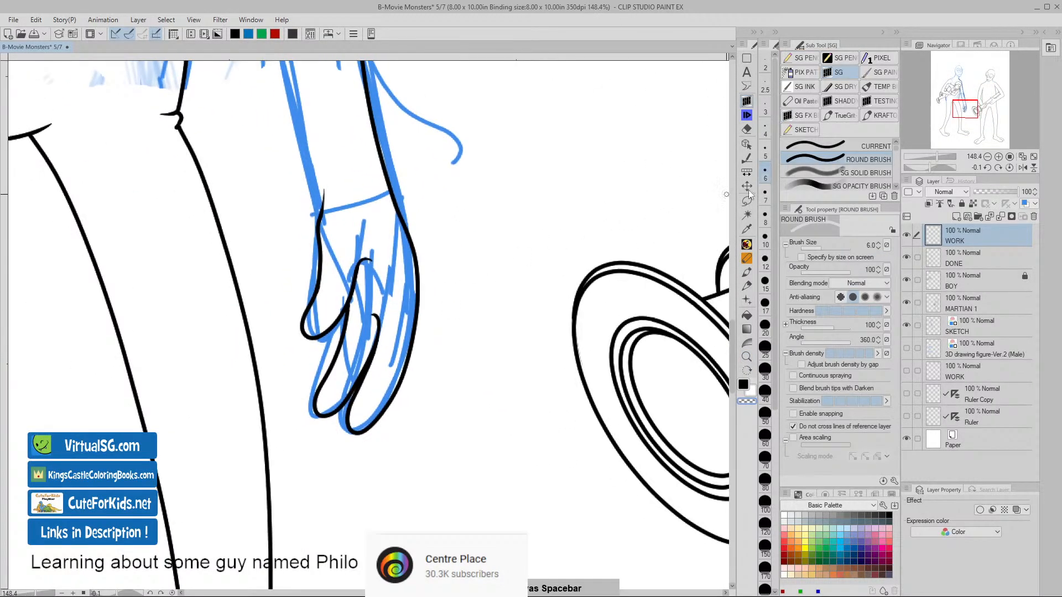
left_click(747, 201)
mouse_move(388, 264)
left_mouse_down()
mouse_move(329, 337)
mouse_move(300, 346)
mouse_move(280, 309)
mouse_move(296, 190)
mouse_move(302, 263)
mouse_move(306, 237)
mouse_move(336, 228)
mouse_move(380, 257)
left_mouse_up()
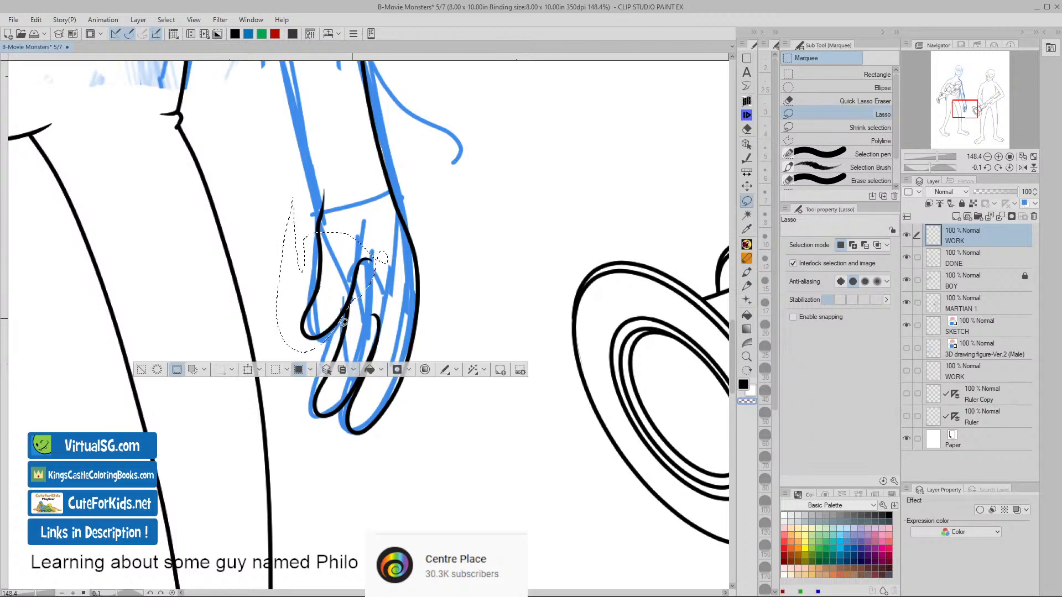
key("Delete")
left_click(159, 371)
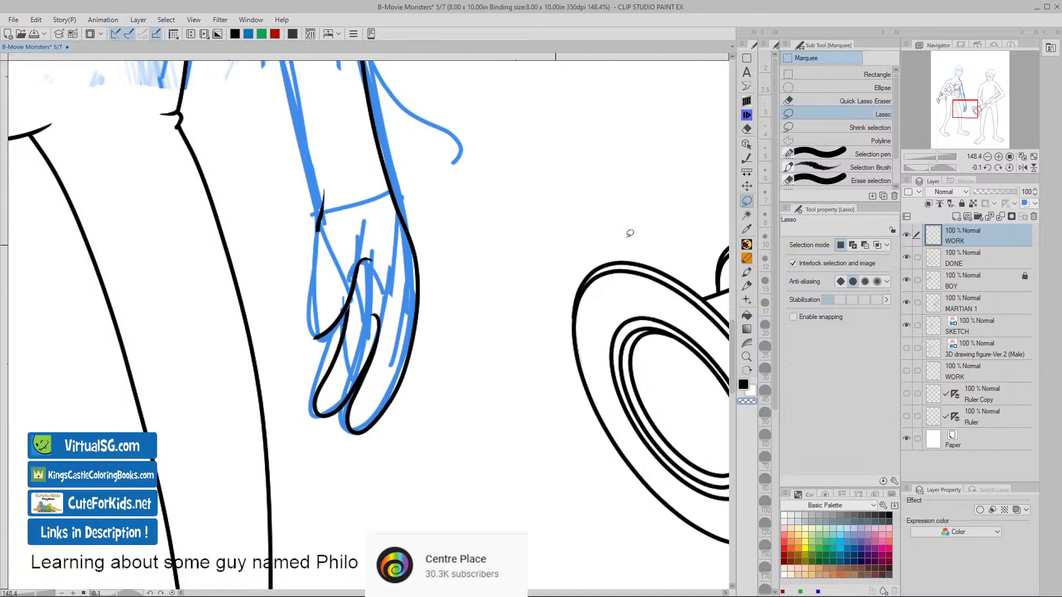
- Lasso and delete the thumb's remaining inner stroke on the DONE layer, then clear the selection
left_click(944, 257)
mouse_move(376, 271)
left_mouse_down()
mouse_move(381, 250)
mouse_move(357, 249)
mouse_move(306, 330)
mouse_move(317, 350)
mouse_move(378, 268)
left_mouse_up()
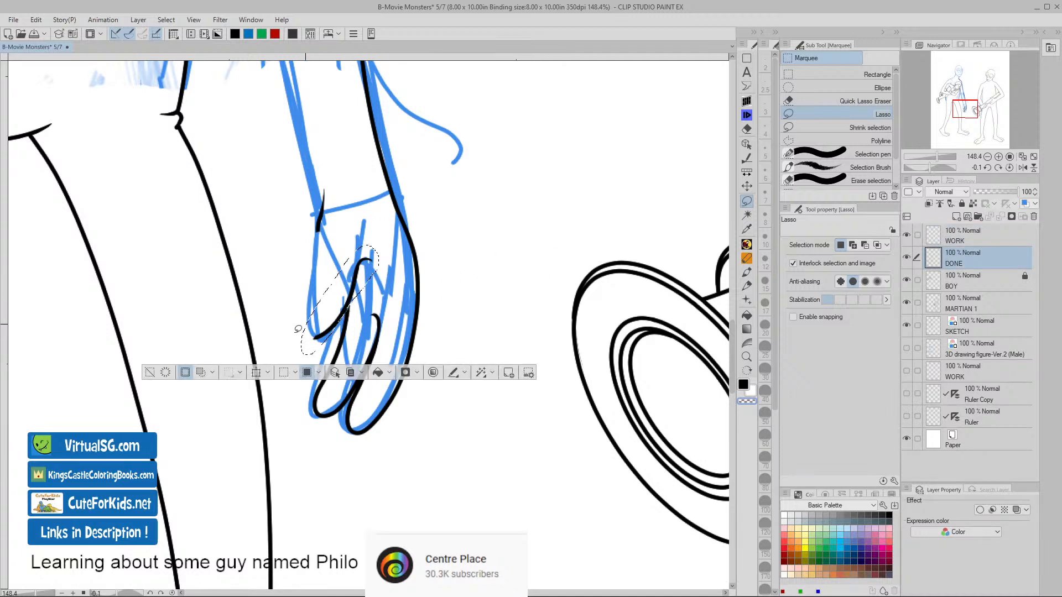
key("Delete")
left_click(166, 374)
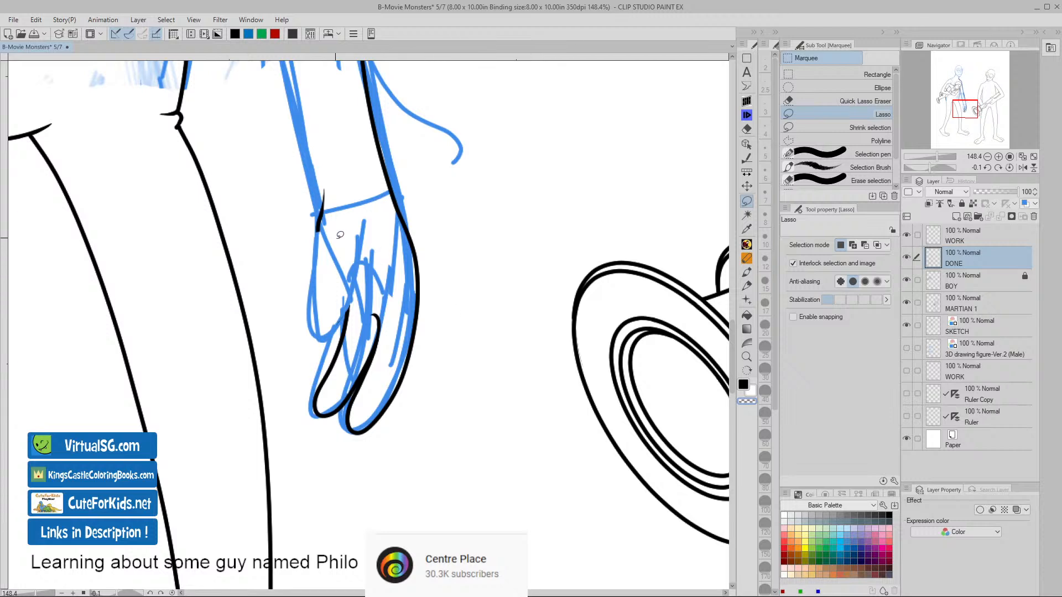
- Ink the thumb on the WORK layer as one stroke from the palm crease, around the tip and up to the wrist line
left_click(953, 239)
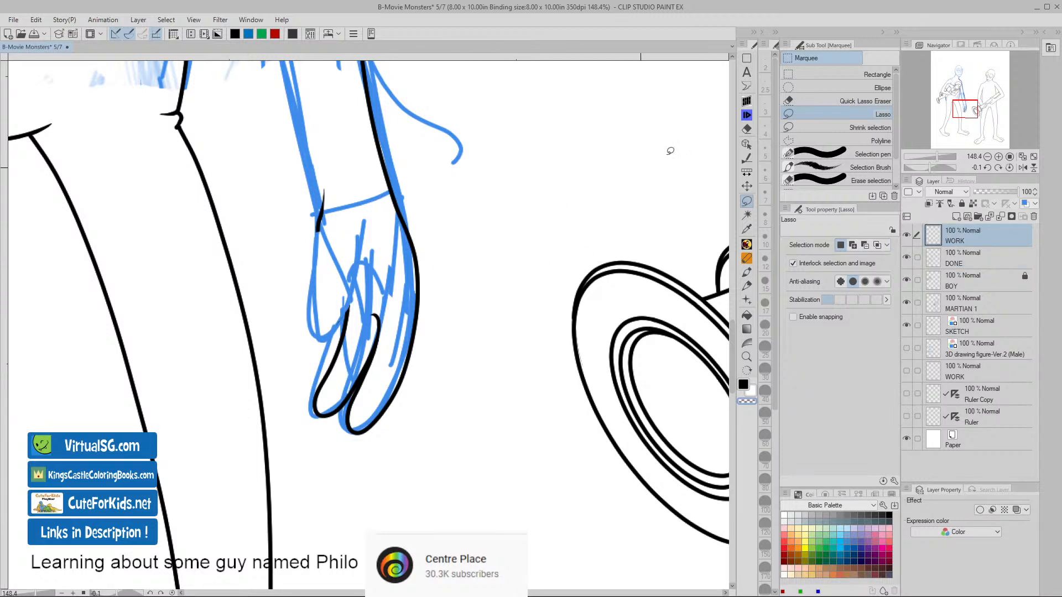
left_click(746, 102)
scroll(424, 328, "up", 3)
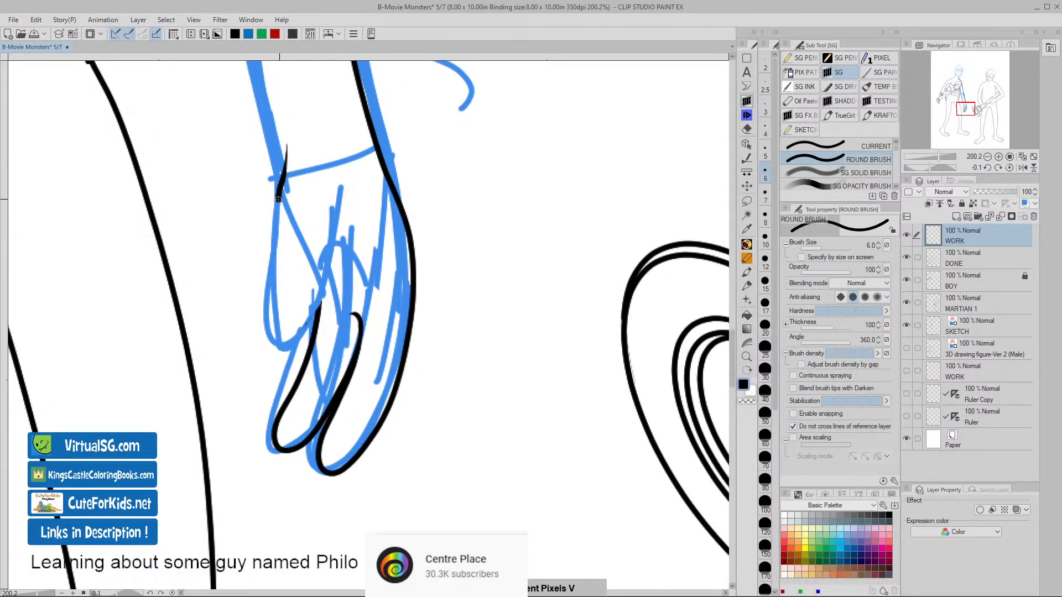
mouse_move(278, 199)
left_mouse_down()
mouse_move(272, 299)
mouse_move(288, 343)
mouse_move(303, 320)
left_mouse_up()
key("ctrl+z")
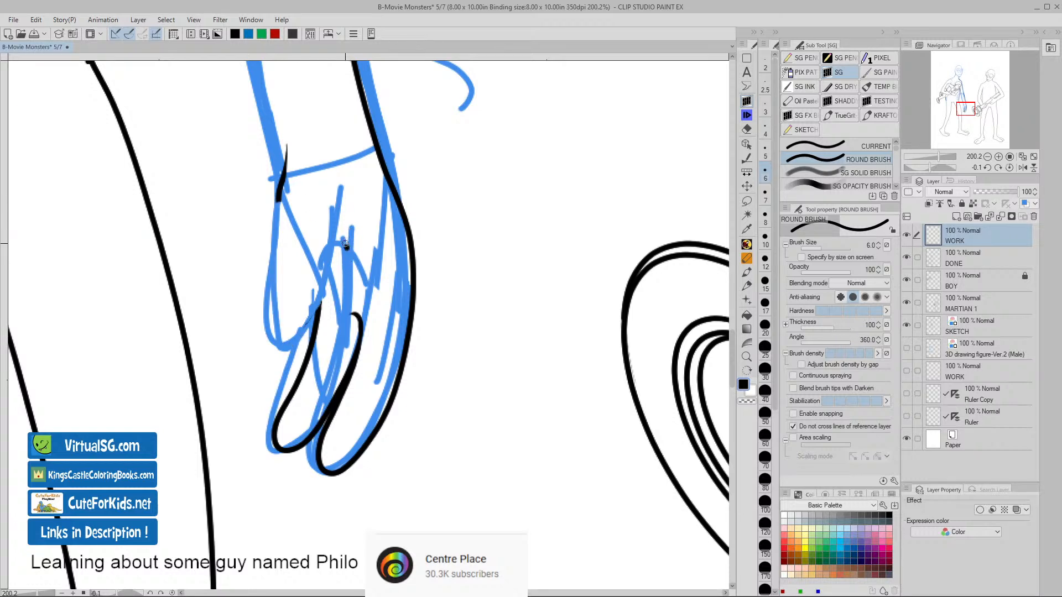
mouse_move(346, 246)
left_mouse_down()
mouse_move(317, 267)
mouse_move(299, 371)
mouse_move(275, 374)
mouse_move(263, 330)
mouse_move(281, 194)
left_mouse_up()
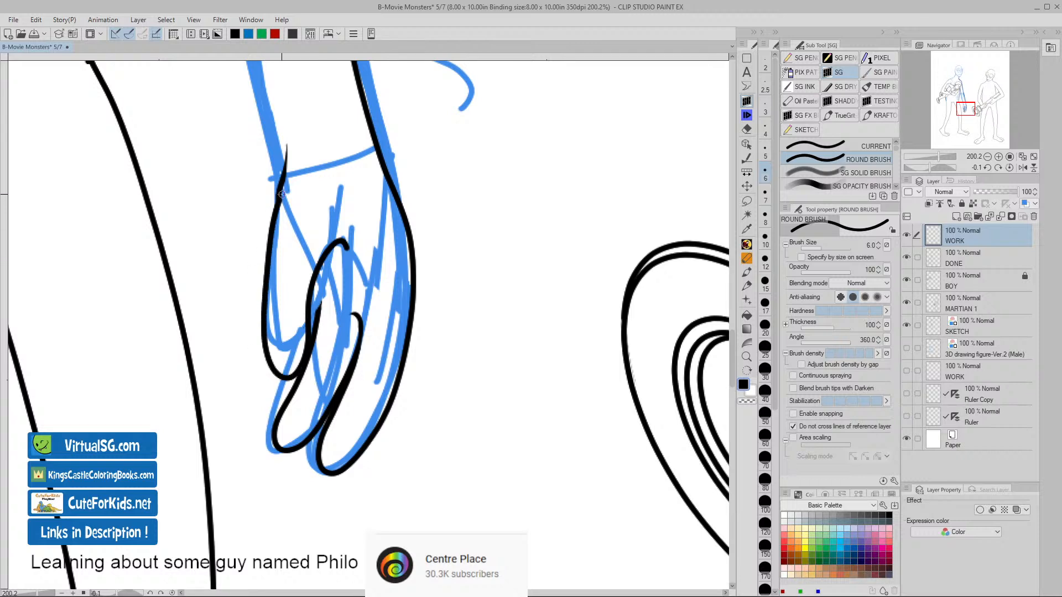
key("ctrl+z")
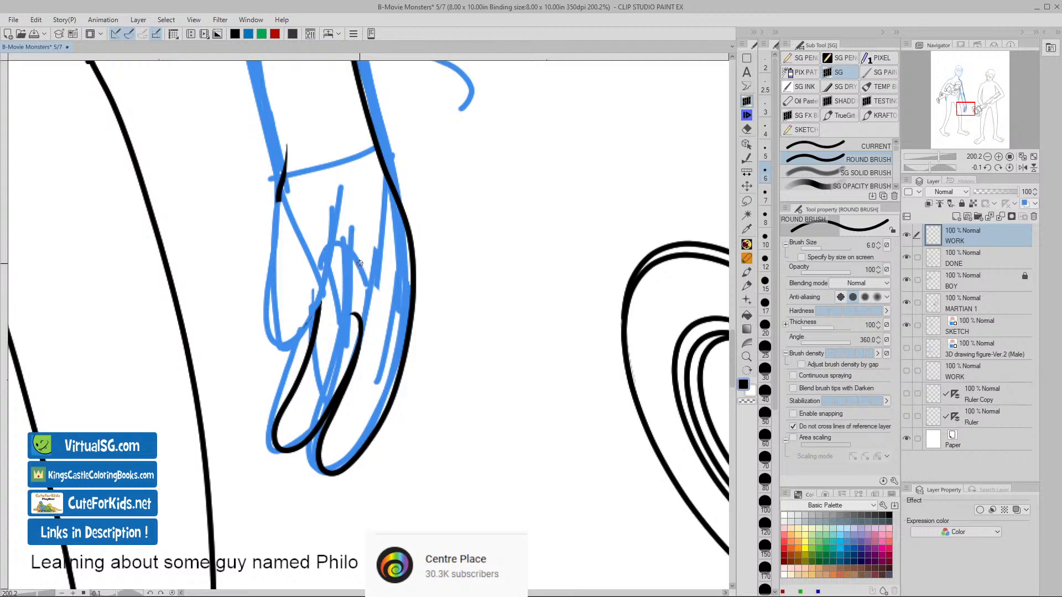
mouse_move(357, 258)
left_mouse_down()
mouse_move(334, 260)
mouse_move(312, 294)
mouse_move(297, 358)
mouse_move(269, 376)
mouse_move(262, 329)
mouse_move(279, 201)
left_mouse_up()
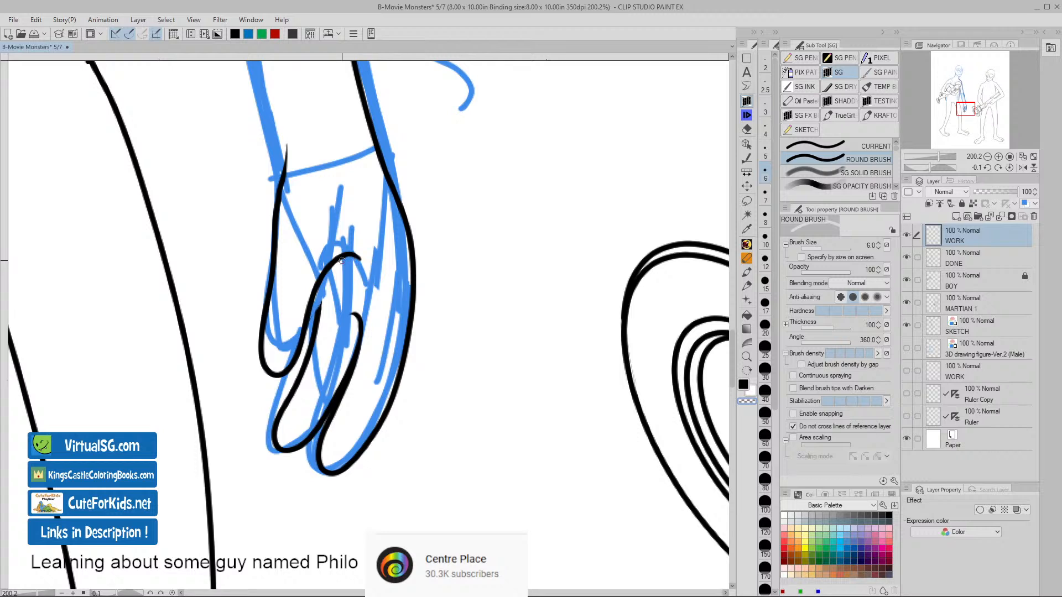
key("ctrl+z")
scroll(322, 338, "up", 5)
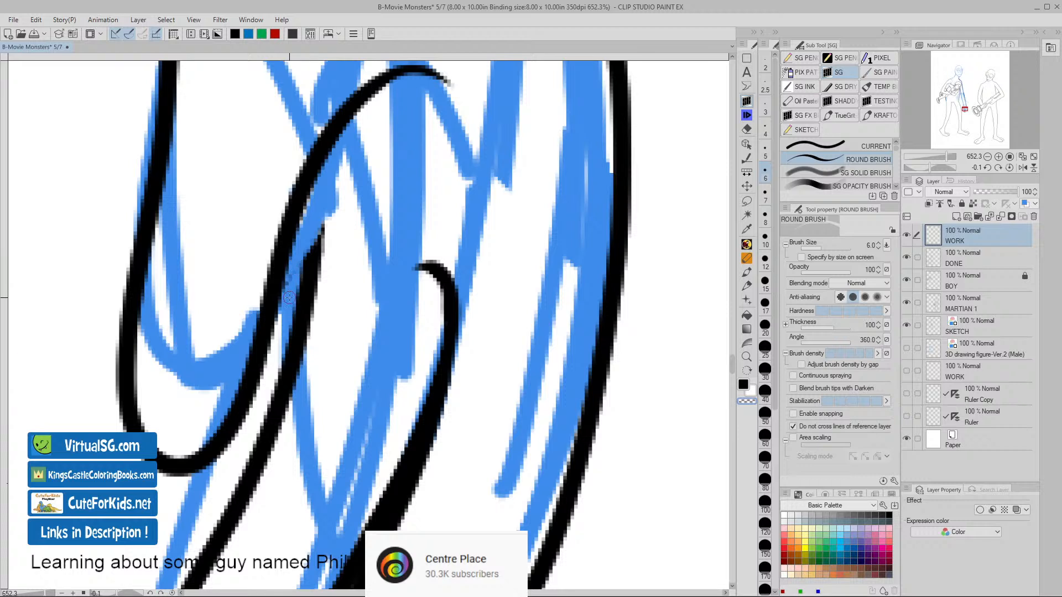
key("alt+bracketleft")
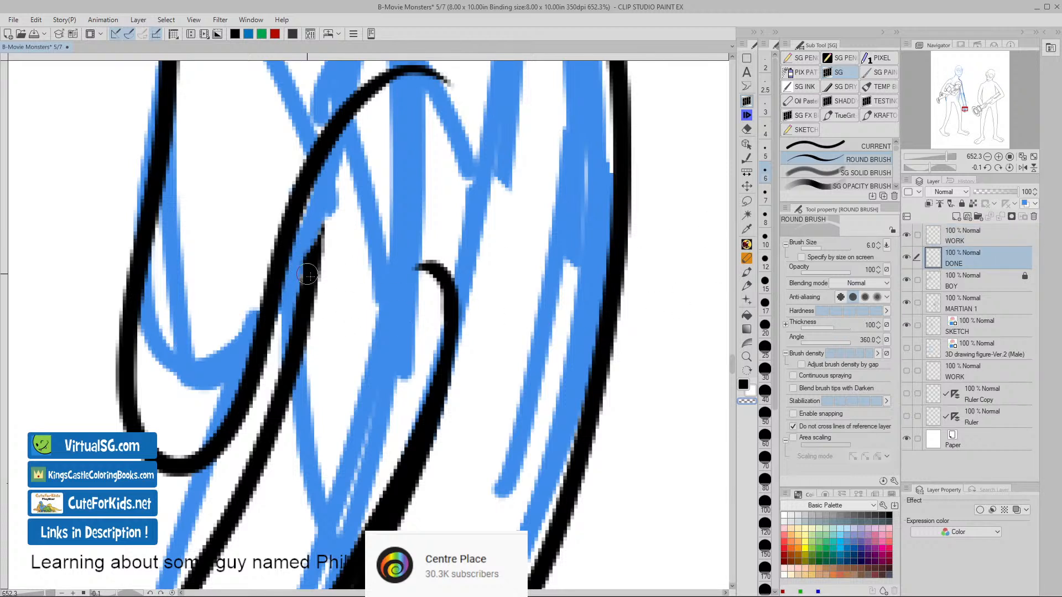
key("ctrl+space")
left_click_drag(420, 334, 382, 331)
key("space")
left_click_drag(517, 390, 466, 361)
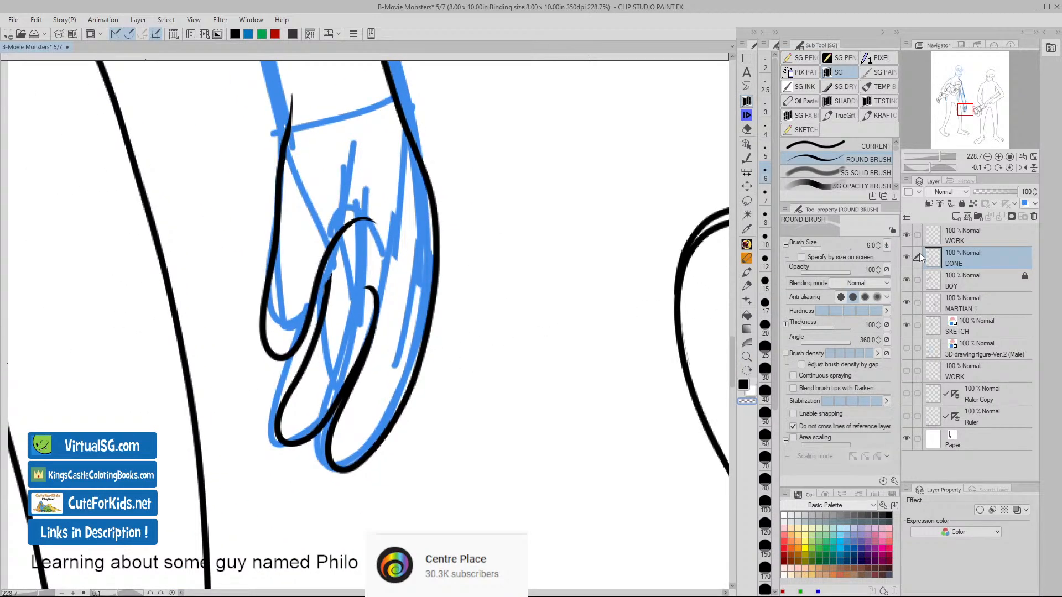
left_click(935, 234)
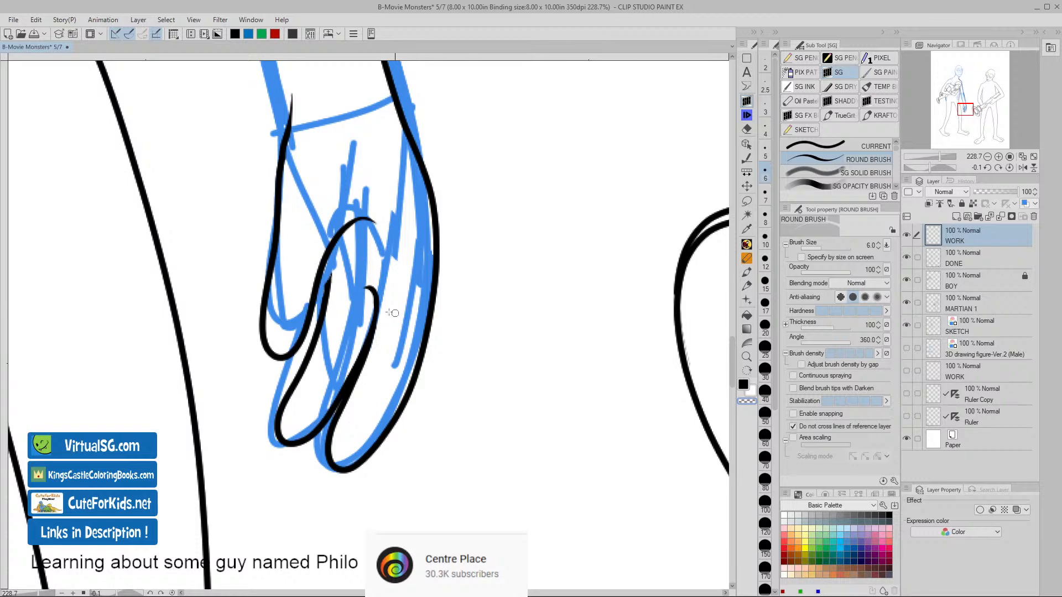
- Extend the top of the finger nearest the thumb upward in black so it joins the thumb's inner line
scroll(342, 313, "up", 5)
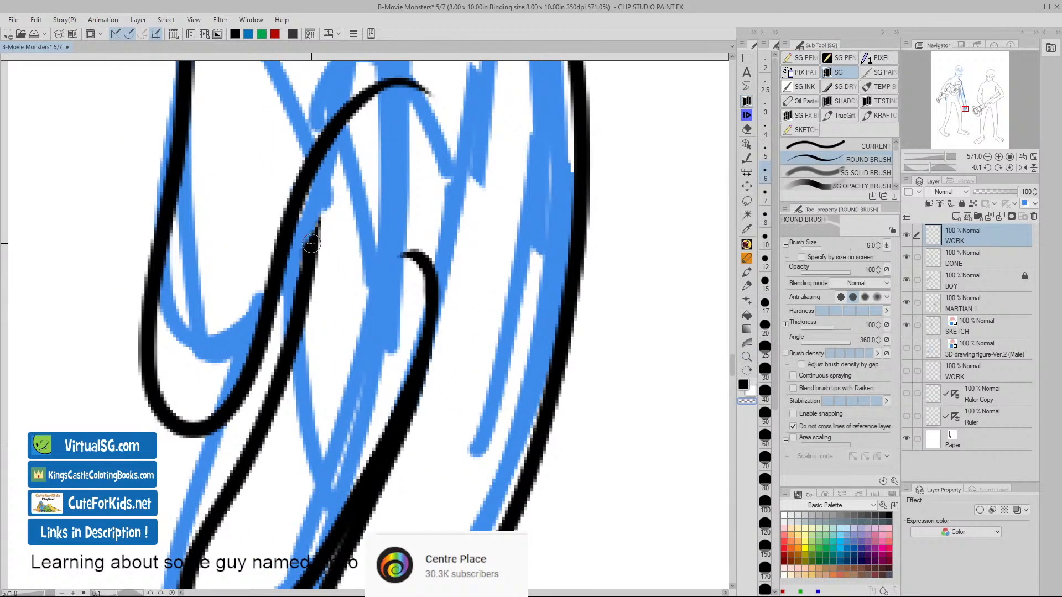
key("p")
key("ctrl+z")
key("v")
left_click_drag(308, 183, 308, 262)
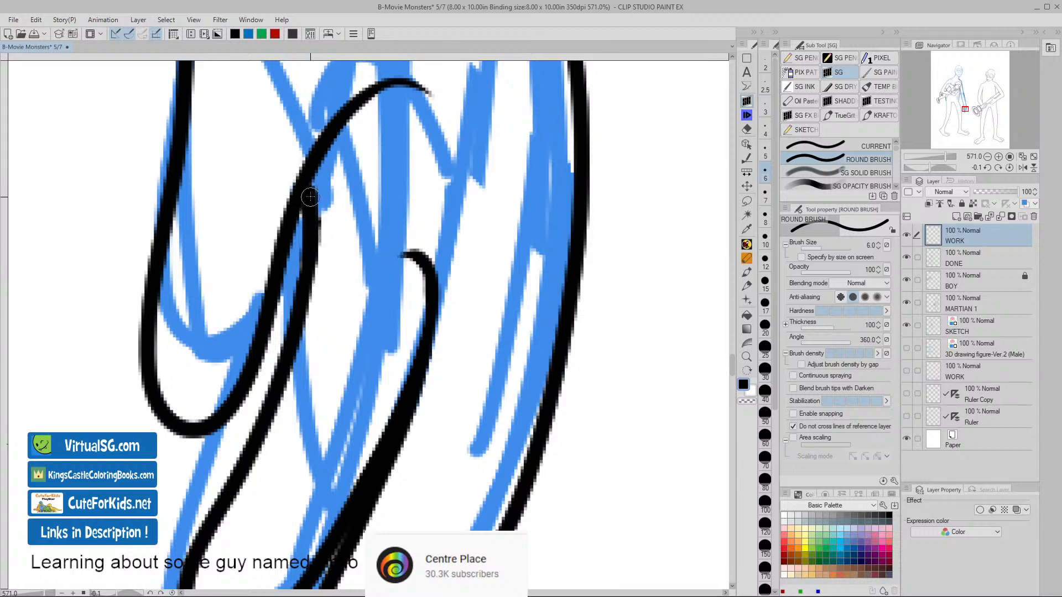
left_click_drag(311, 180, 311, 243)
key("ctrl+z")
key("ctrl+z")
key("ctrl+z")
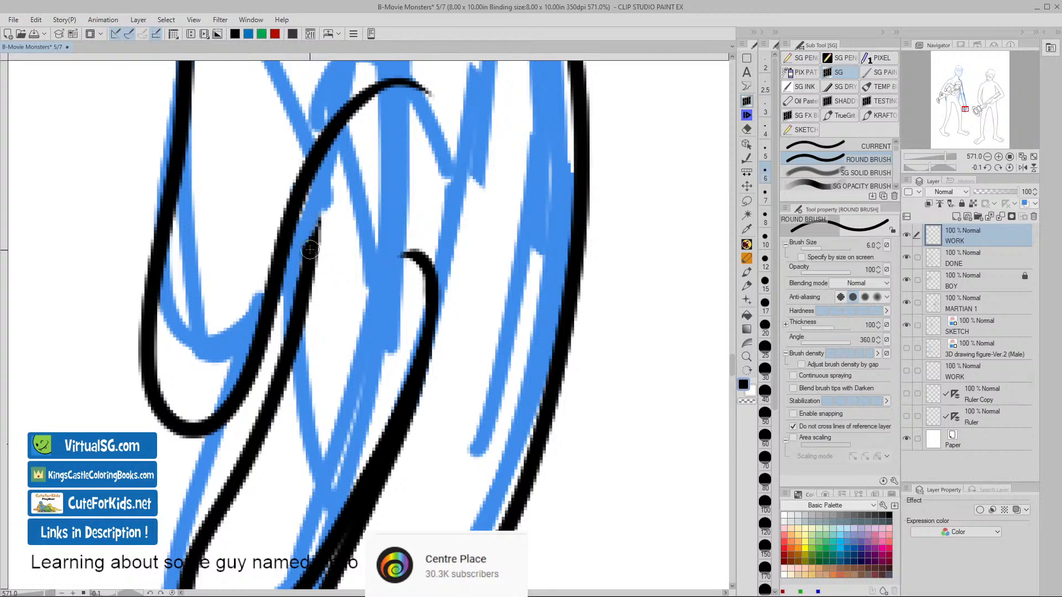
left_click_drag(309, 249, 312, 168)
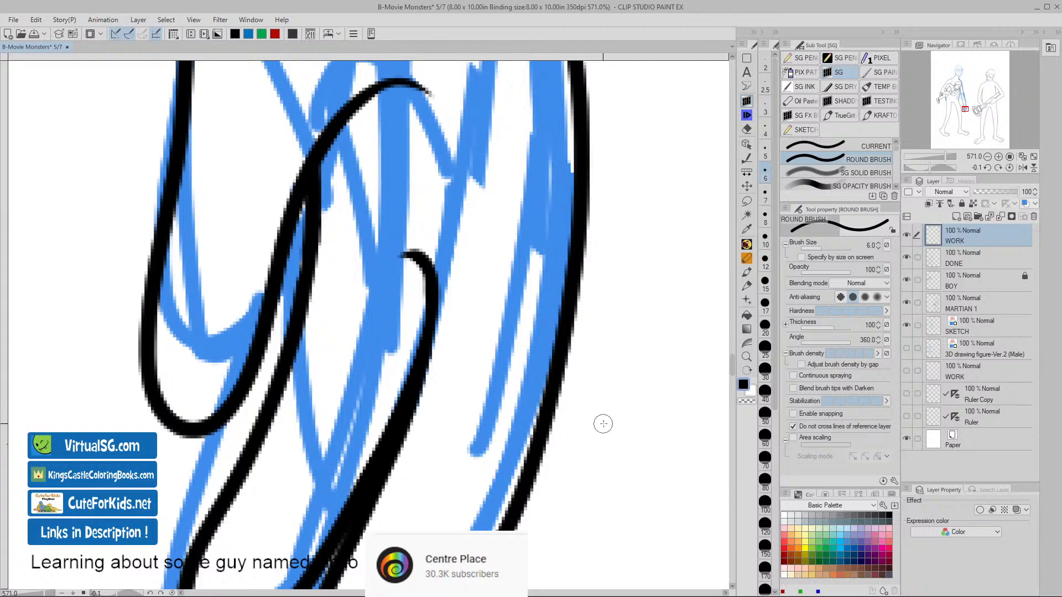
- Lasso and delete a small piece of ink at the free arm's inner elbow on the DONE layer
key("slash")
left_click_drag(611, 421, 557, 414)
key("space")
left_click_drag(632, 441, 507, 382)
left_click_drag(526, 308, 503, 422)
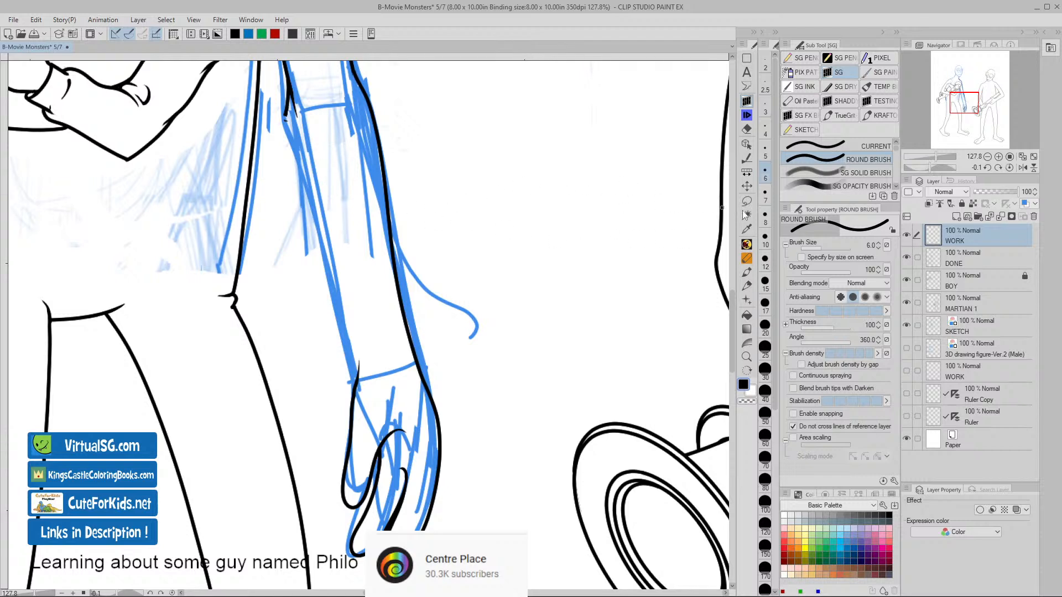
left_click(935, 257)
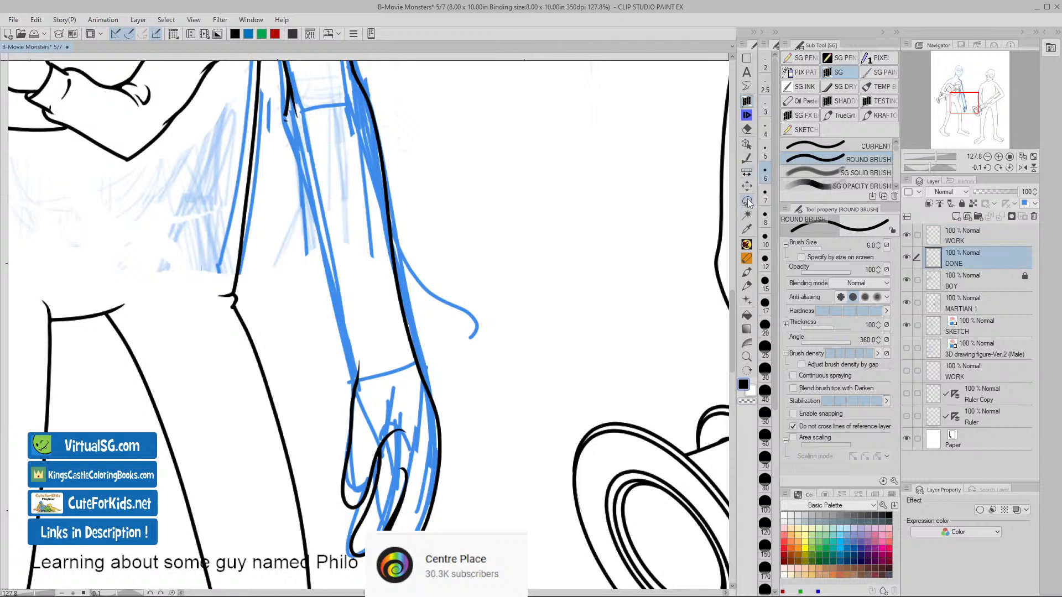
left_click(746, 202)
key("ctrl+space")
mouse_move(310, 191)
left_mouse_down()
mouse_move(348, 160)
mouse_move(386, 227)
mouse_move(413, 316)
left_mouse_up()
key("space")
mouse_move(354, 231)
left_mouse_down()
mouse_move(314, 238)
mouse_move(340, 246)
left_mouse_up()
left_click(152, 273)
left_click(136, 273)
- Try to ink the forearm's inner contour on the WORK layer as a nearly straight stroke from elbow to wrist
key("space")
left_click_drag(495, 355, 423, 173)
key("ctrl+space")
mouse_move(537, 360)
left_mouse_down()
mouse_move(496, 366)
mouse_move(419, 308)
left_mouse_up()
key("space")
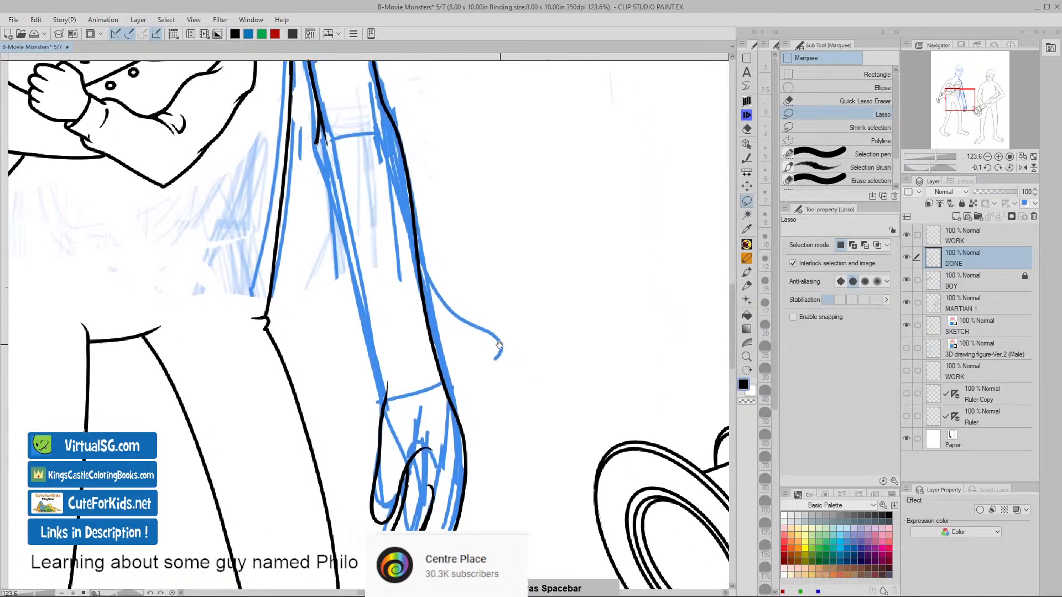
left_click(746, 102)
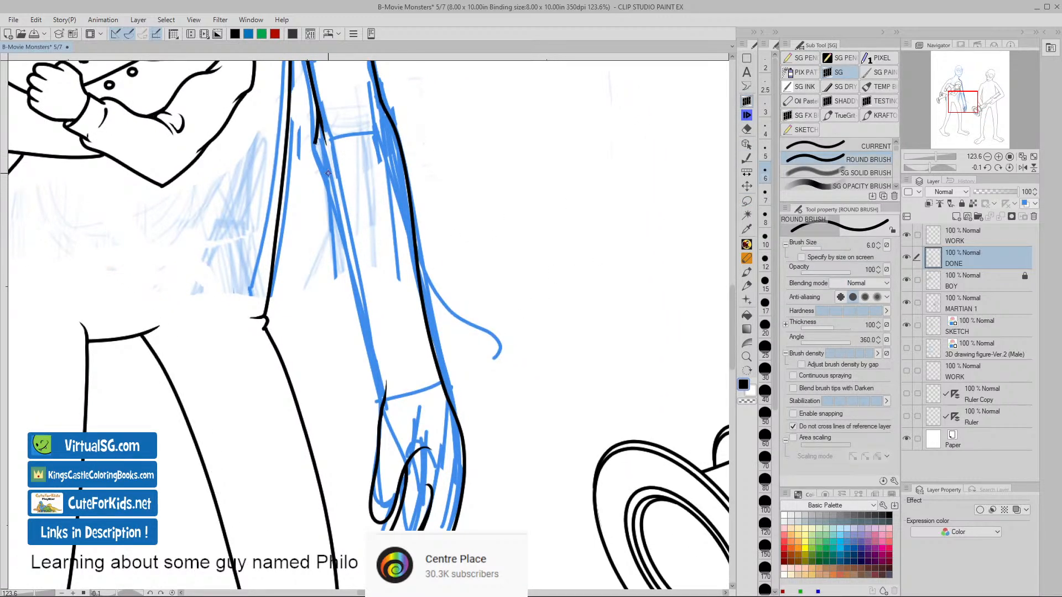
left_click(940, 236)
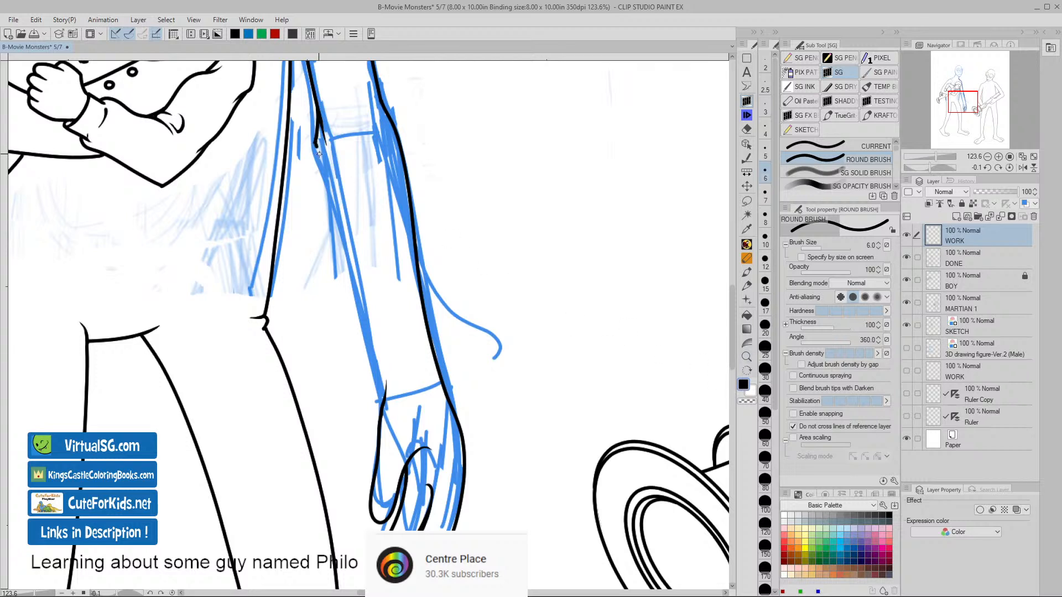
left_click_drag(319, 154, 381, 383)
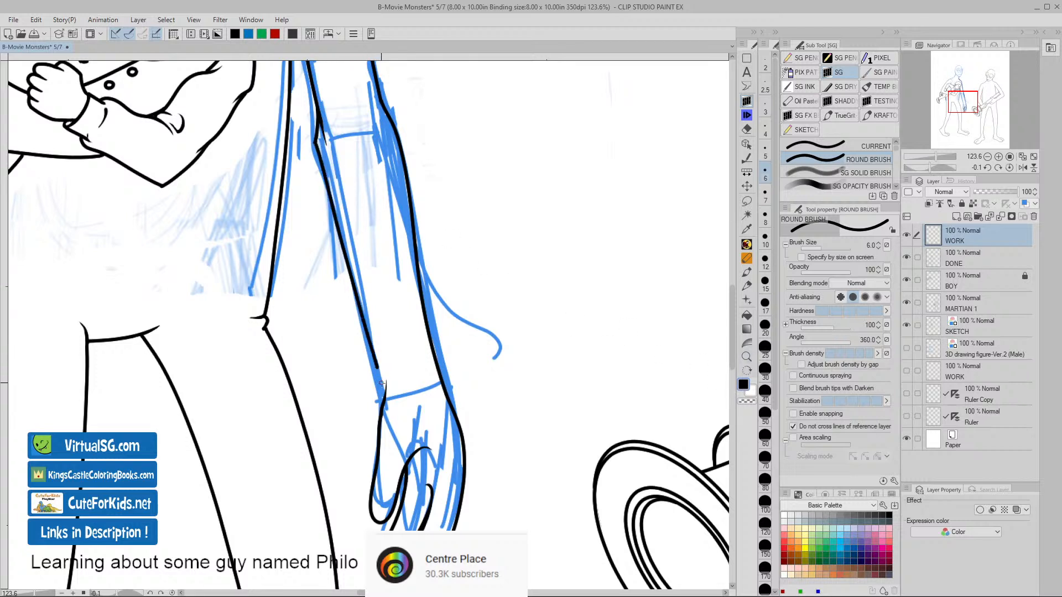
scroll(527, 466, "down", 10)
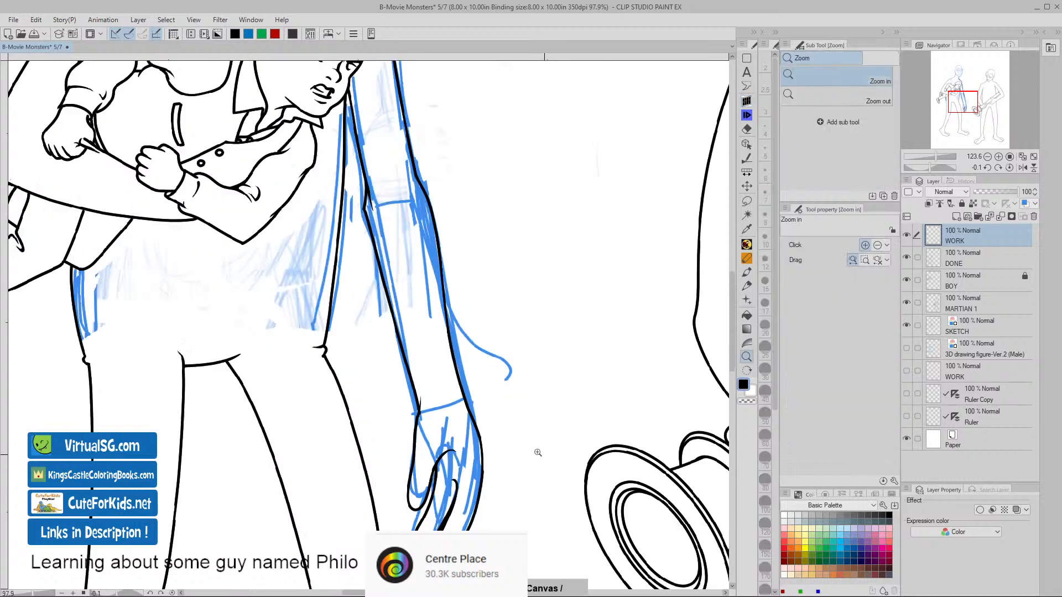
left_click_drag(527, 489, 455, 463)
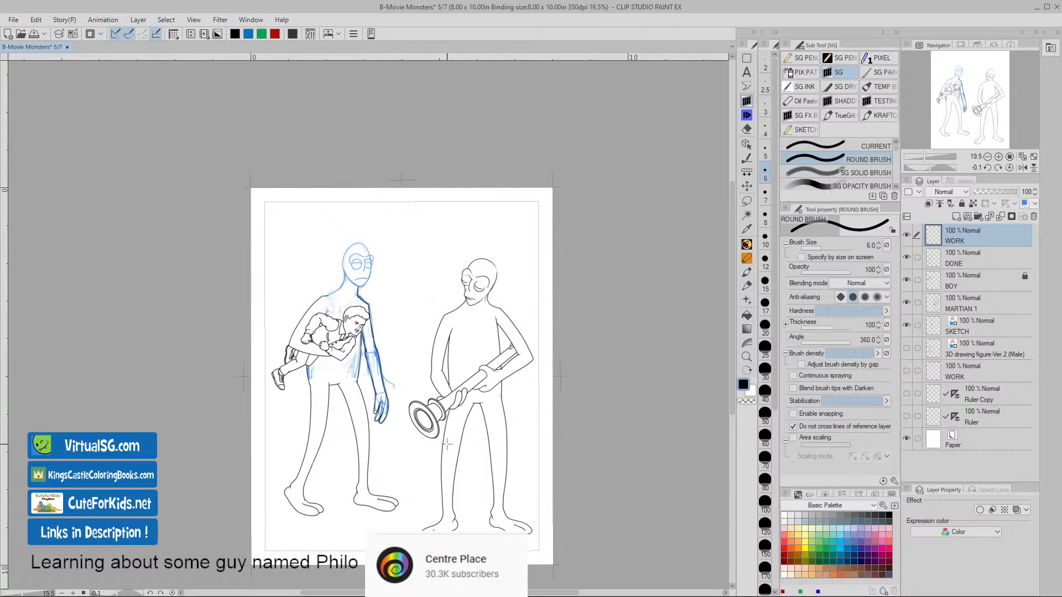
key("ctrl+z")
- Ink the forearm's inner contour with a slight outward curve, from the inner elbow down to the thumb line at the wrist
key("ctrl+space")
left_click_drag(389, 397, 442, 403)
key("space")
left_click_drag(405, 241, 439, 256)
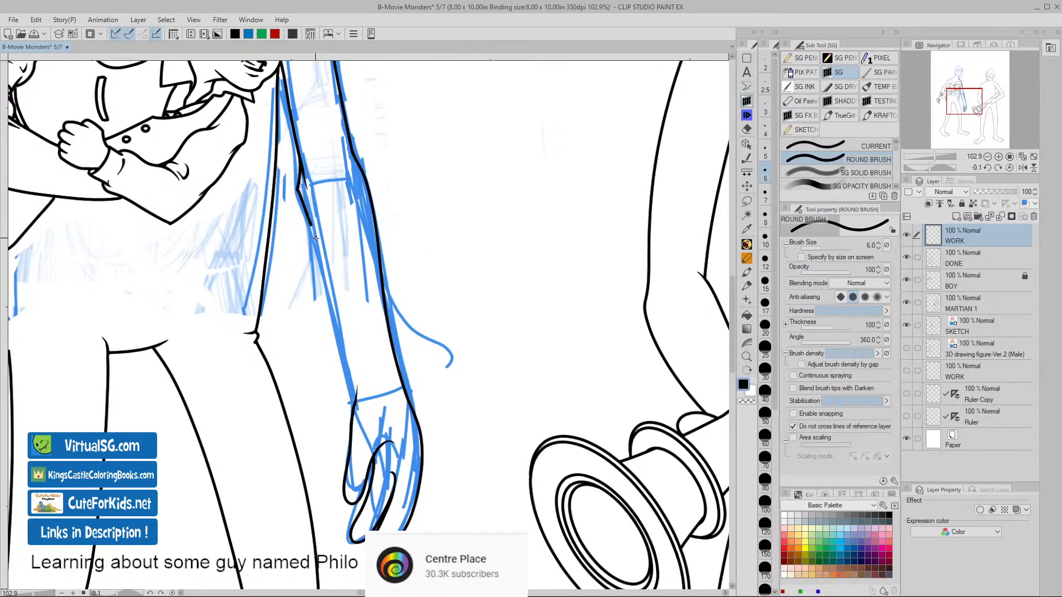
key("ctrl+z")
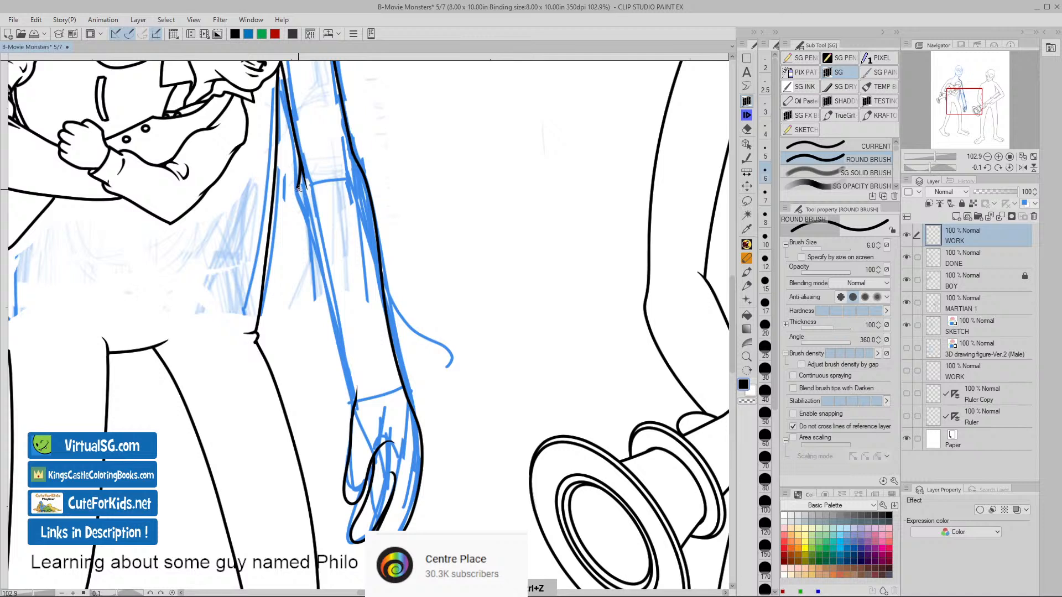
left_click_drag(299, 189, 315, 231)
key("ctrl+z")
left_click_drag(299, 192, 305, 214)
key("ctrl+z")
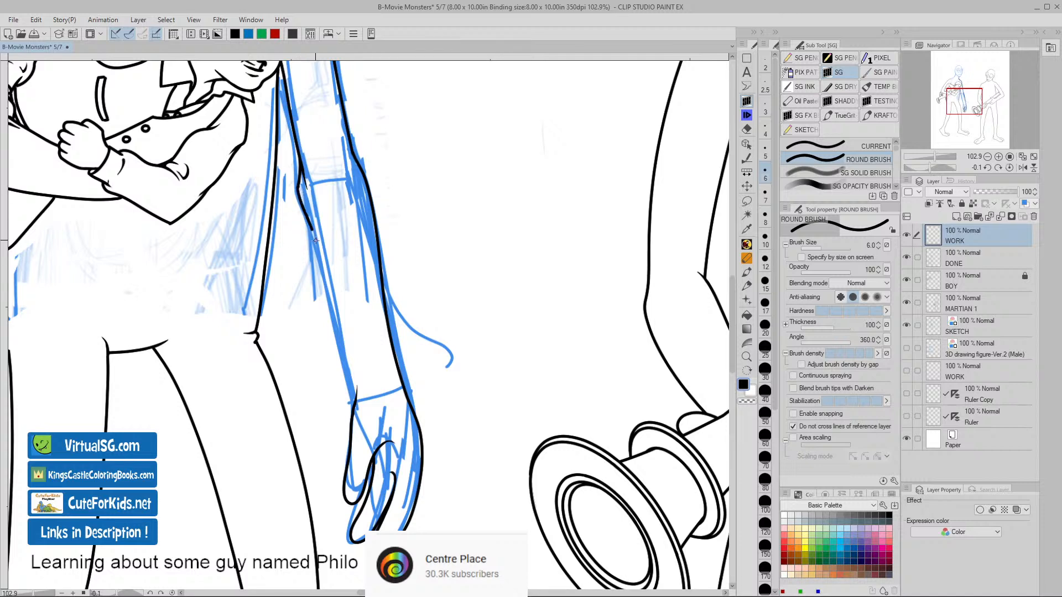
left_click_drag(329, 274, 359, 412)
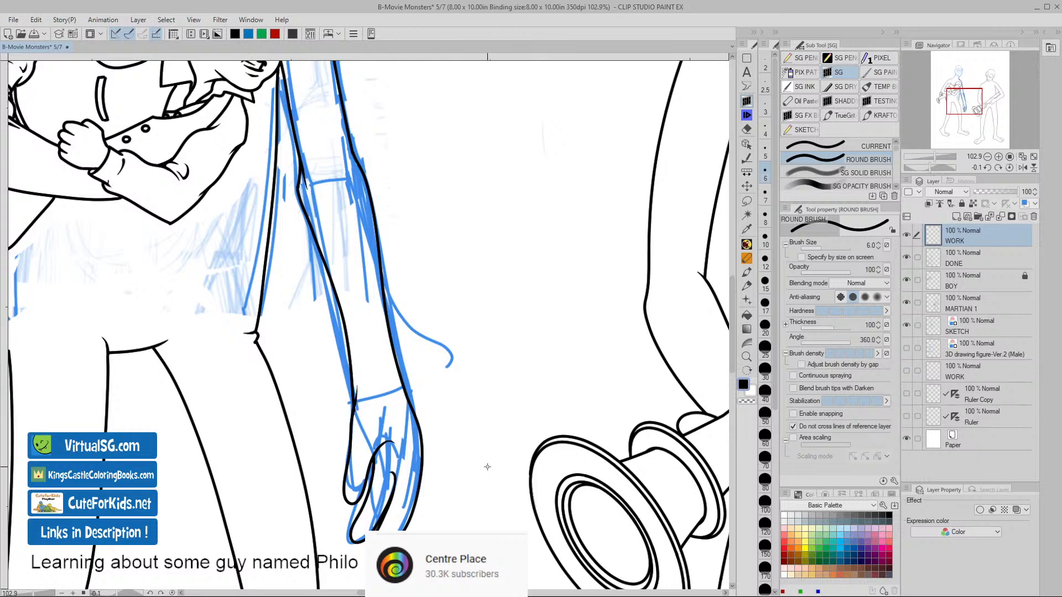
key("ctrl+z")
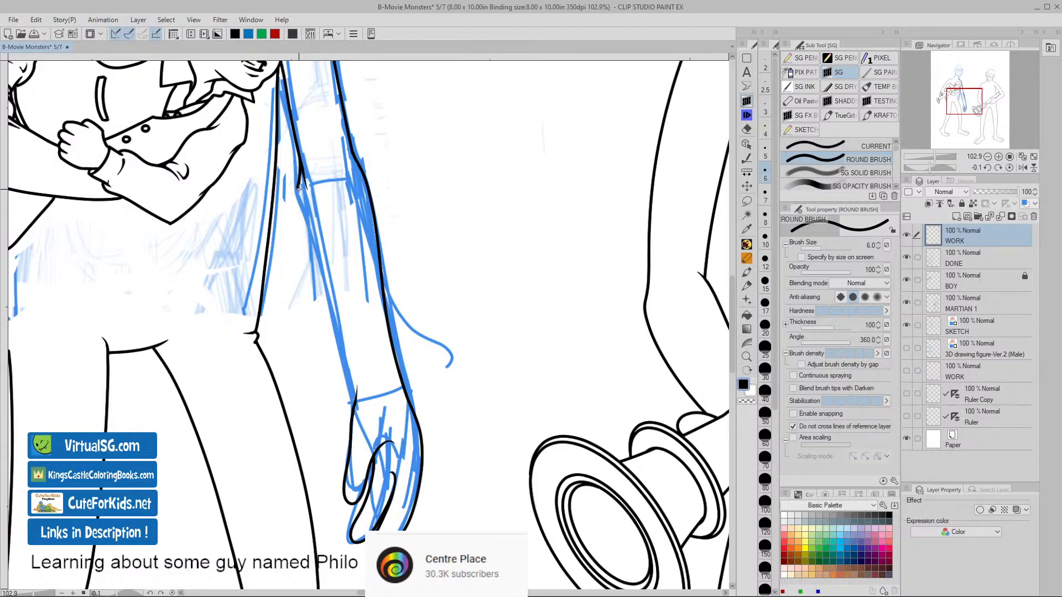
left_click_drag(310, 241, 338, 332)
left_click_drag(351, 397, 354, 408)
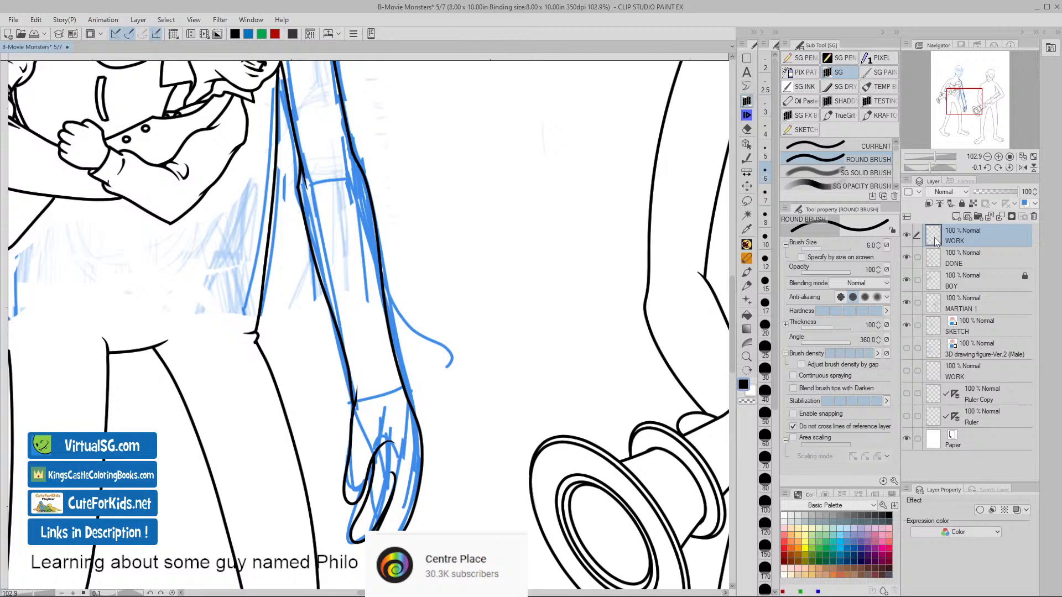
- Inspect the inner elbow where the upper arm and forearm lines meet, checking the WORK and DONE layers
left_click(938, 264)
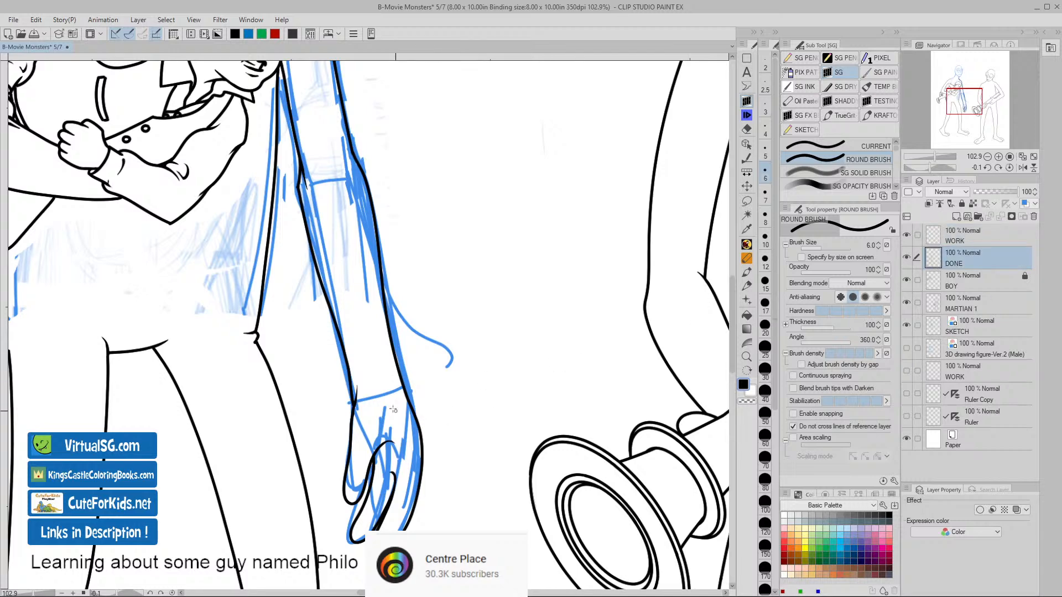
key("ctrl+space")
left_click_drag(319, 242, 349, 241)
key("space")
left_click_drag(353, 133, 387, 298)
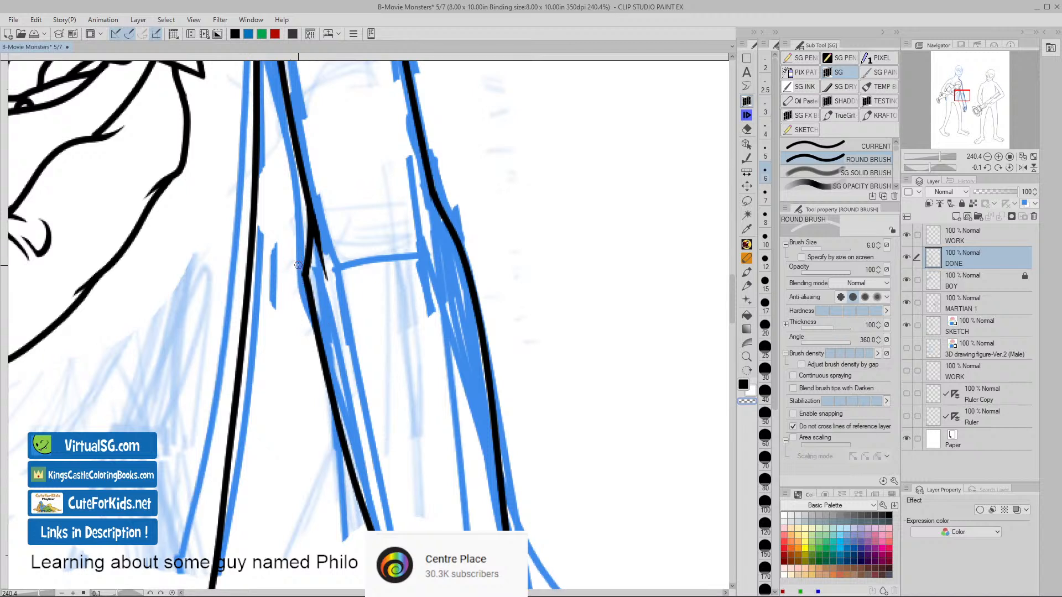
left_click(937, 240)
left_click(937, 257)
key("ctrl+space")
mouse_move(601, 431)
left_mouse_down()
mouse_move(572, 425)
mouse_move(587, 427)
mouse_move(500, 330)
mouse_move(474, 271)
left_mouse_up()
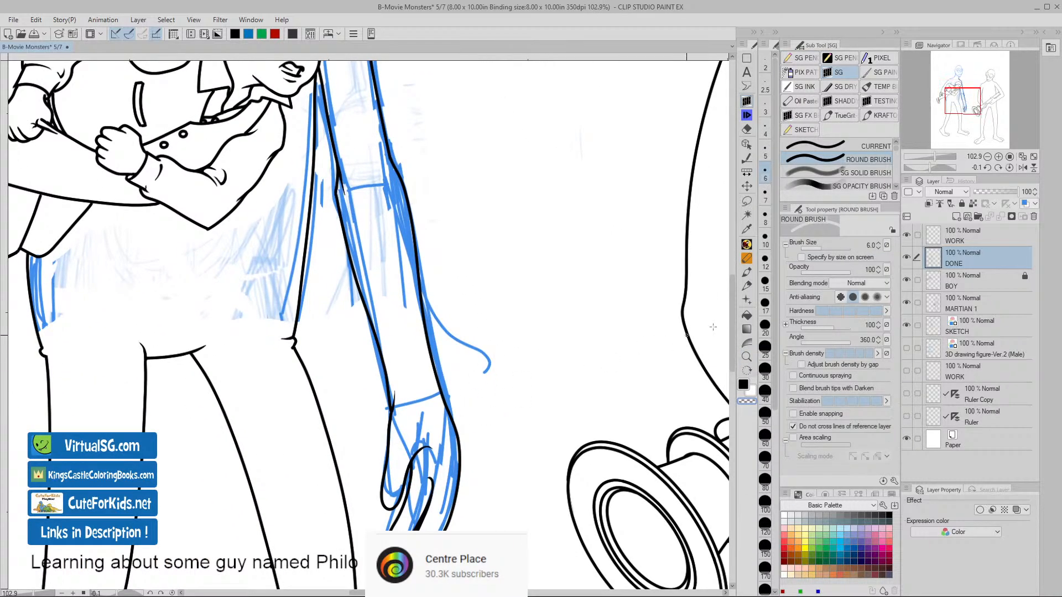
- Lasso and delete the blue sketch of the free arm and hand on the SKETCH layer
left_click(938, 326)
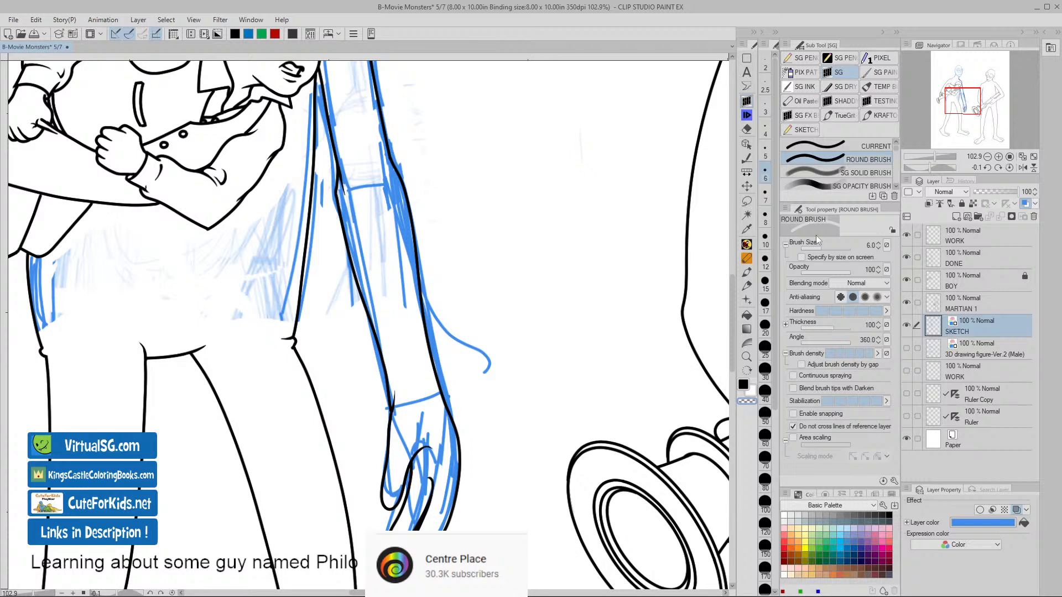
left_click(747, 202)
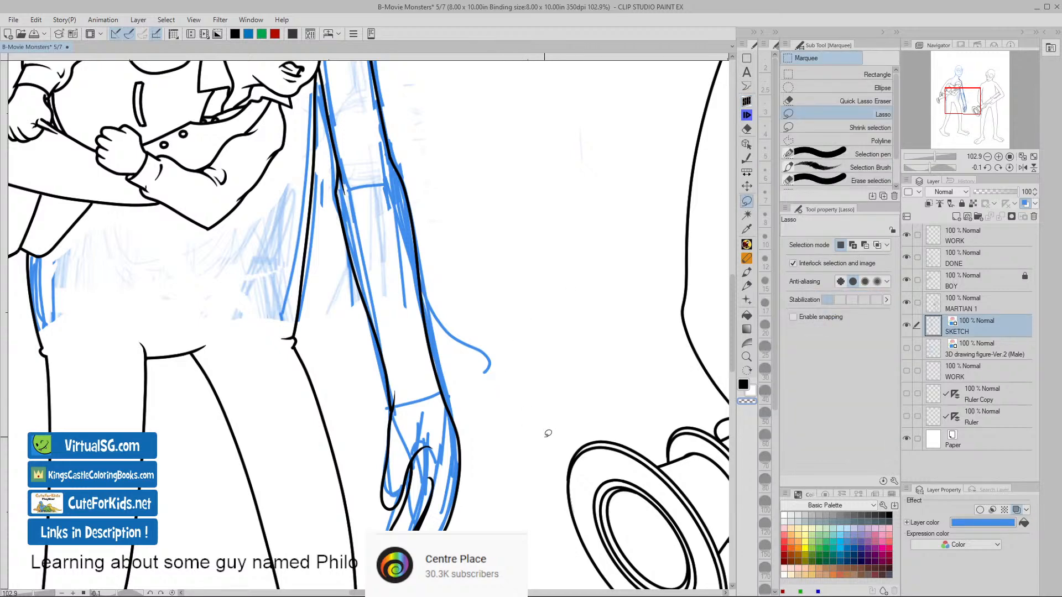
scroll(547, 433, "down", 4)
mouse_move(513, 505)
left_mouse_down()
mouse_move(488, 506)
mouse_move(452, 471)
mouse_move(450, 424)
mouse_move(431, 390)
mouse_move(381, 369)
mouse_move(428, 248)
mouse_move(456, 212)
mouse_move(486, 220)
mouse_move(549, 416)
left_mouse_up()
key("Delete")
left_click(279, 524)
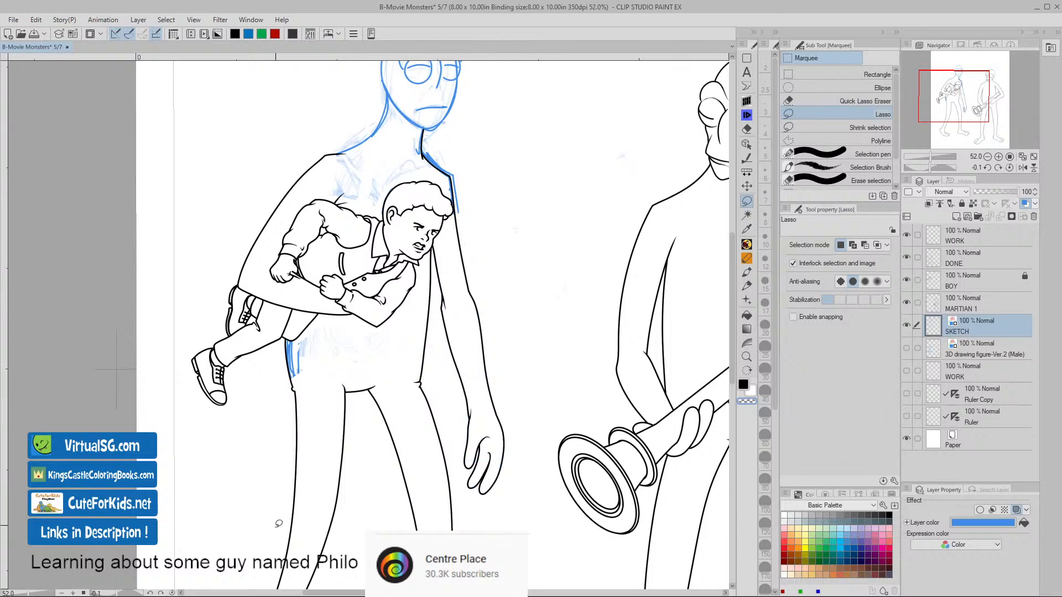
left_click_drag(542, 487, 424, 453)
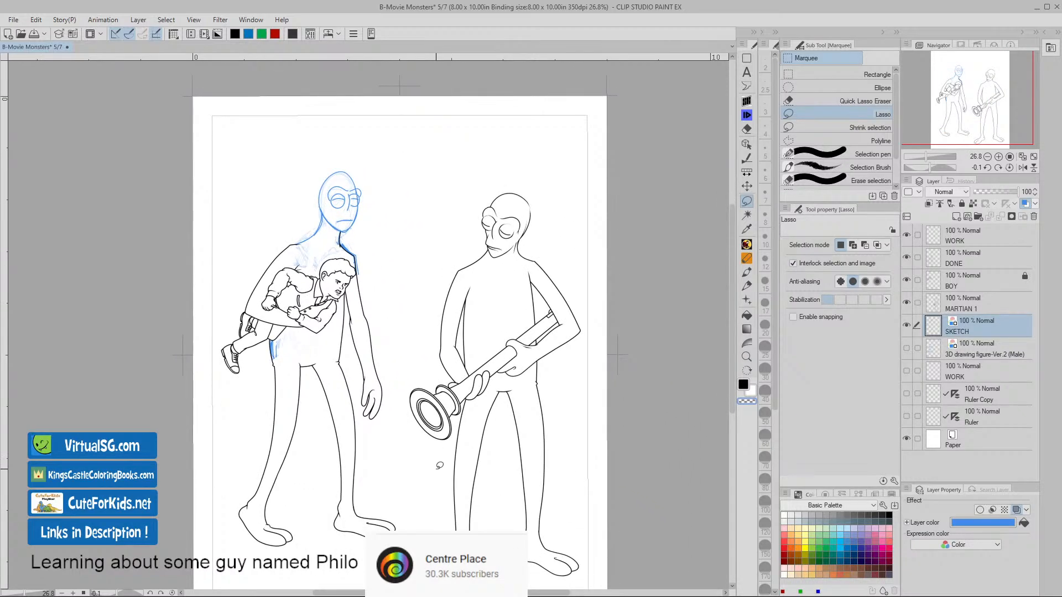
- Lasso and delete the hooked upper end of the line between the fingers on DONE, and switch to ROUND BRUSH on the WORK layer
left_click_drag(382, 404, 438, 434)
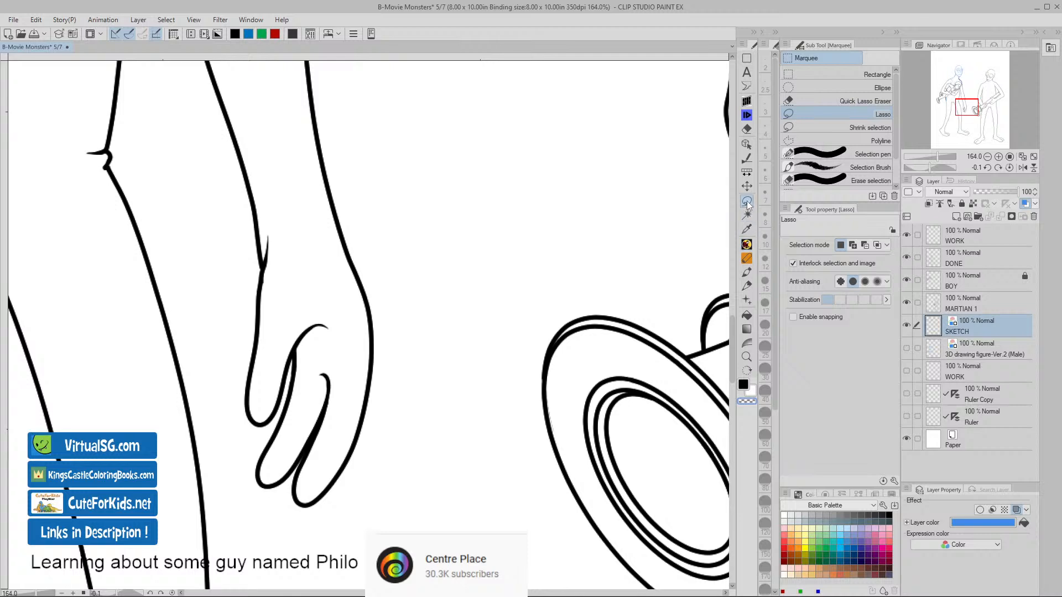
left_click(934, 266)
mouse_move(337, 397)
left_mouse_down()
mouse_move(339, 378)
mouse_move(315, 387)
mouse_move(311, 427)
mouse_move(339, 387)
left_mouse_up()
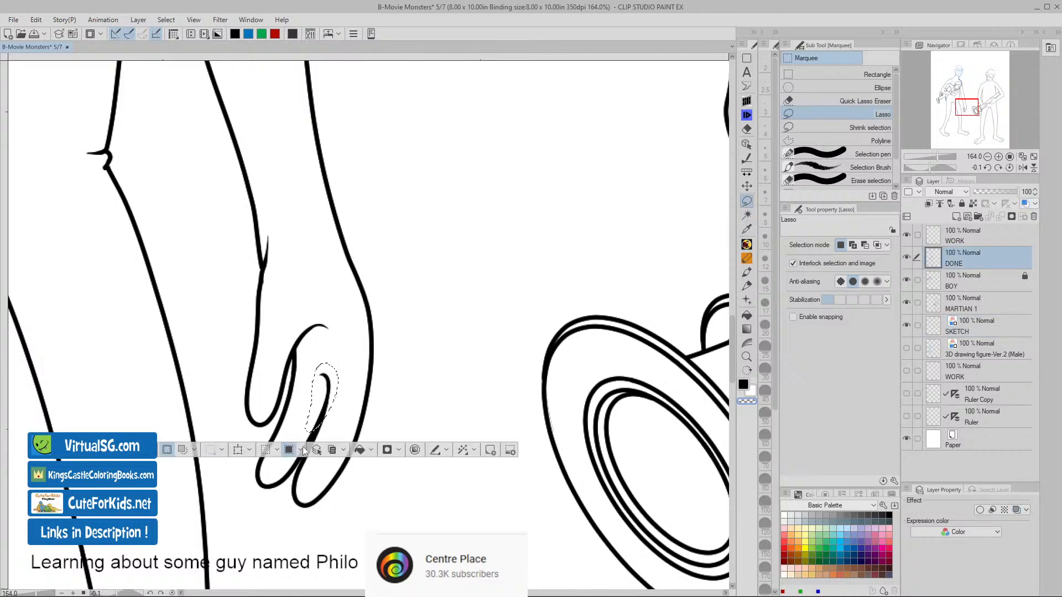
left_click(167, 450)
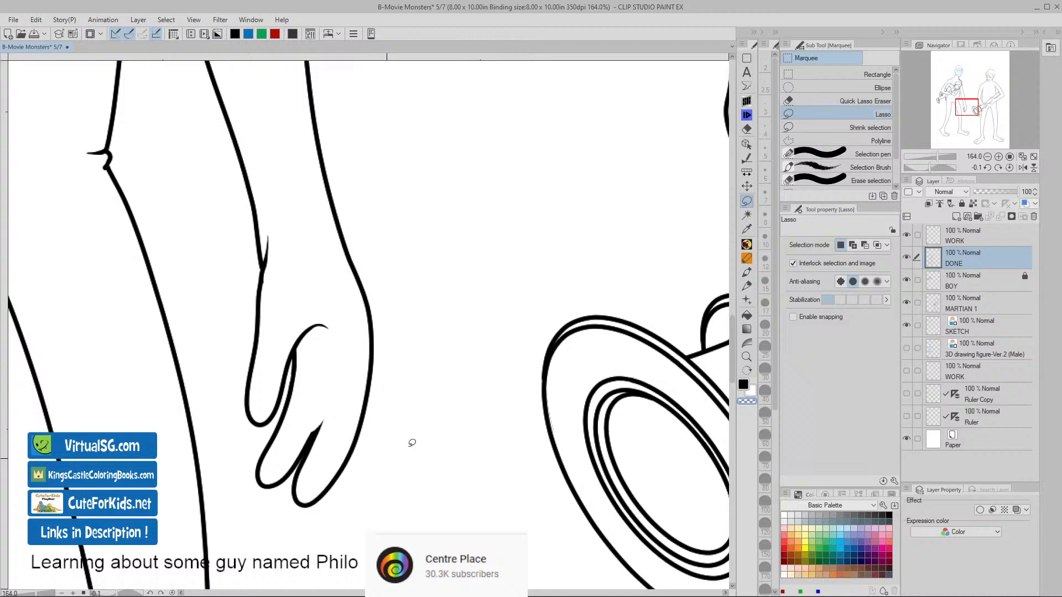
left_click(746, 101)
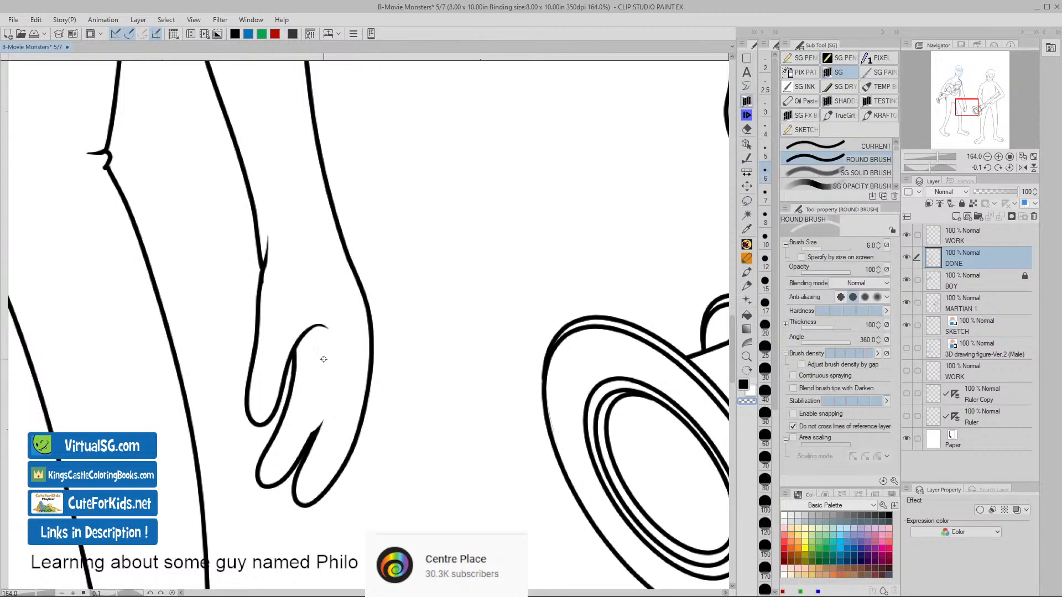
left_click(911, 231)
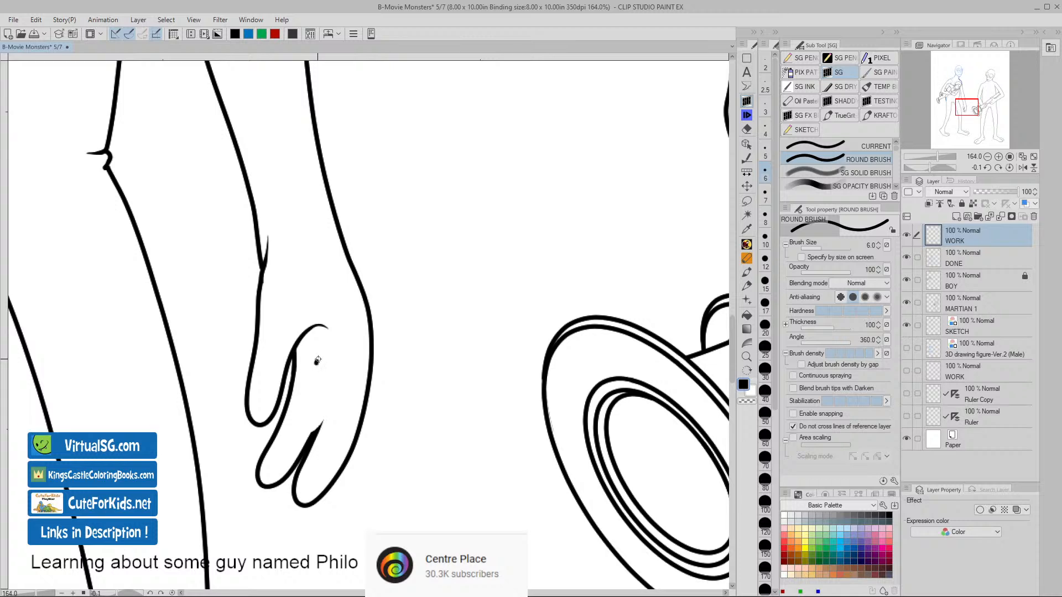
- Try to ink the line between the fingers with downward strokes from a hooked top to the remaining ink
left_click_drag(326, 364, 315, 428)
key("ctrl+z")
mouse_move(317, 362)
left_mouse_down()
mouse_move(329, 362)
mouse_move(327, 393)
mouse_move(309, 449)
left_mouse_up()
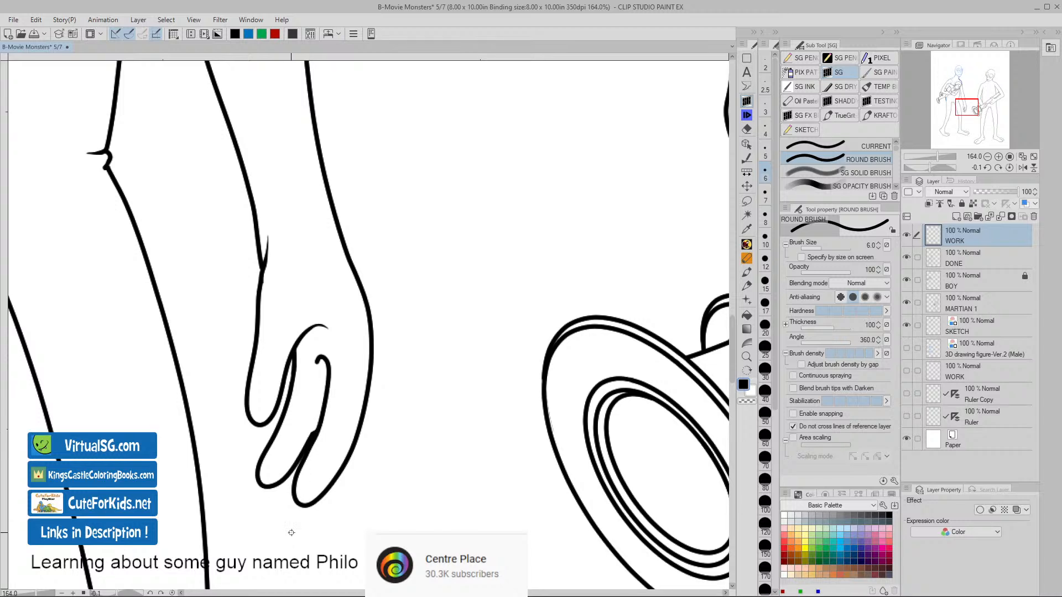
key("ctrl+z")
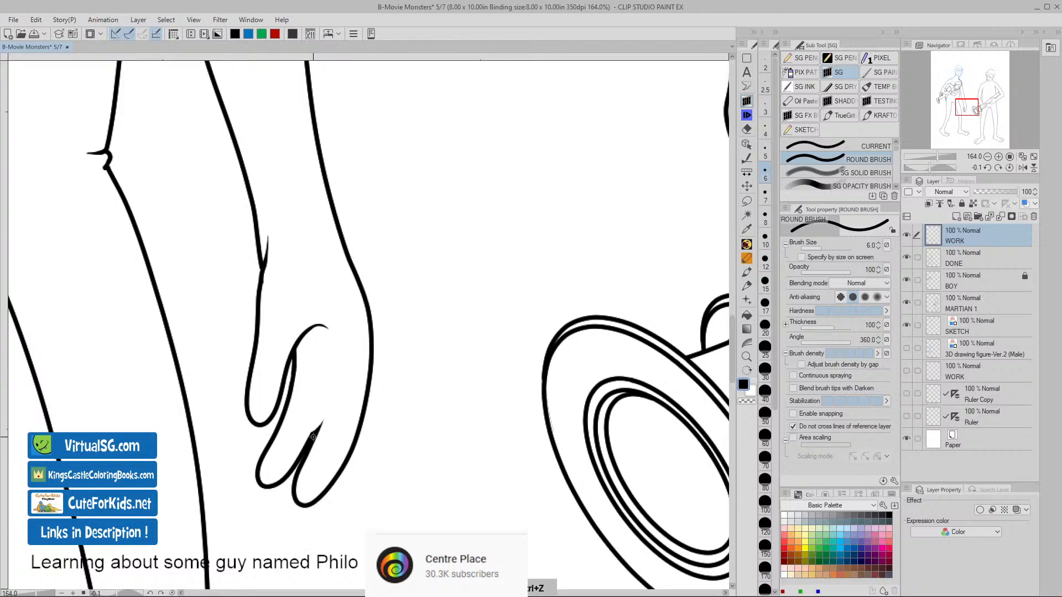
- Try to ink the finger line's missing part with upward strokes from the remaining ink to a small hook in the palm
left_click_drag(313, 437, 330, 356)
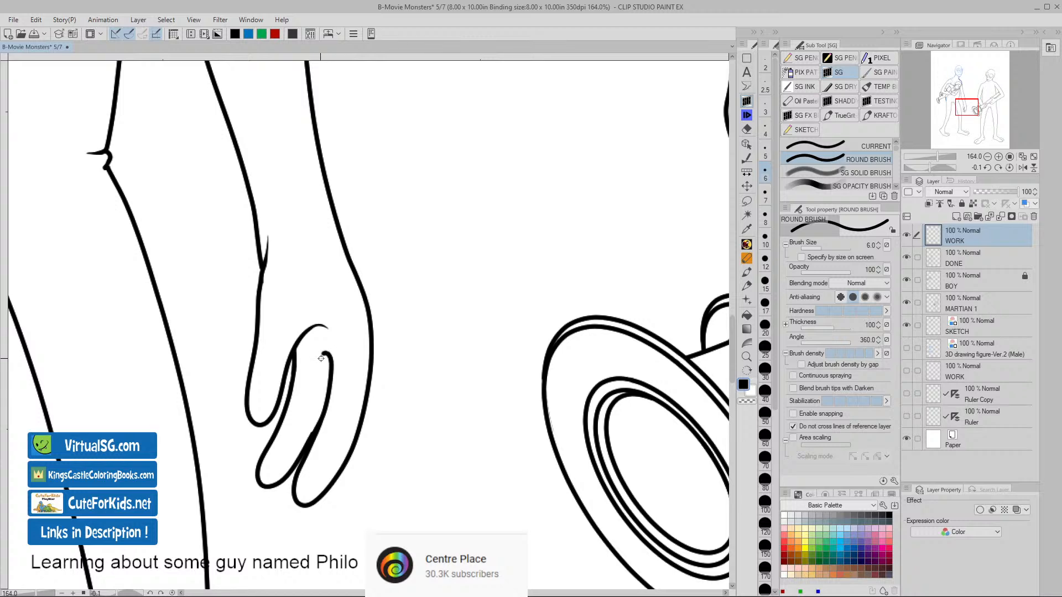
key("ctrl+z")
left_click_drag(314, 437, 332, 349)
key("ctrl+z")
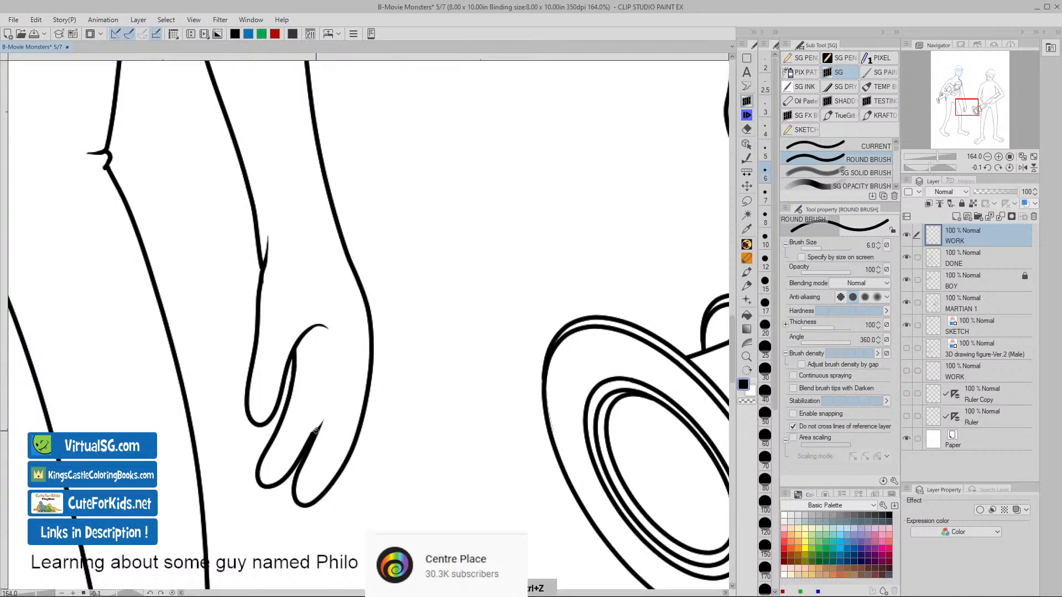
left_click_drag(316, 431, 325, 404)
key("ctrl+z")
mouse_move(316, 355)
left_mouse_down()
mouse_move(325, 358)
mouse_move(323, 409)
mouse_move(325, 366)
left_mouse_up()
key("ctrl+z")
key("ctrl+z")
key("ctrl+z")
- Ink the line between the fingers up into the palm on the WORK layer, with a small hooked end blending into the lower ink
mouse_move(314, 433)
left_mouse_down()
mouse_move(329, 359)
mouse_move(333, 369)
left_mouse_up()
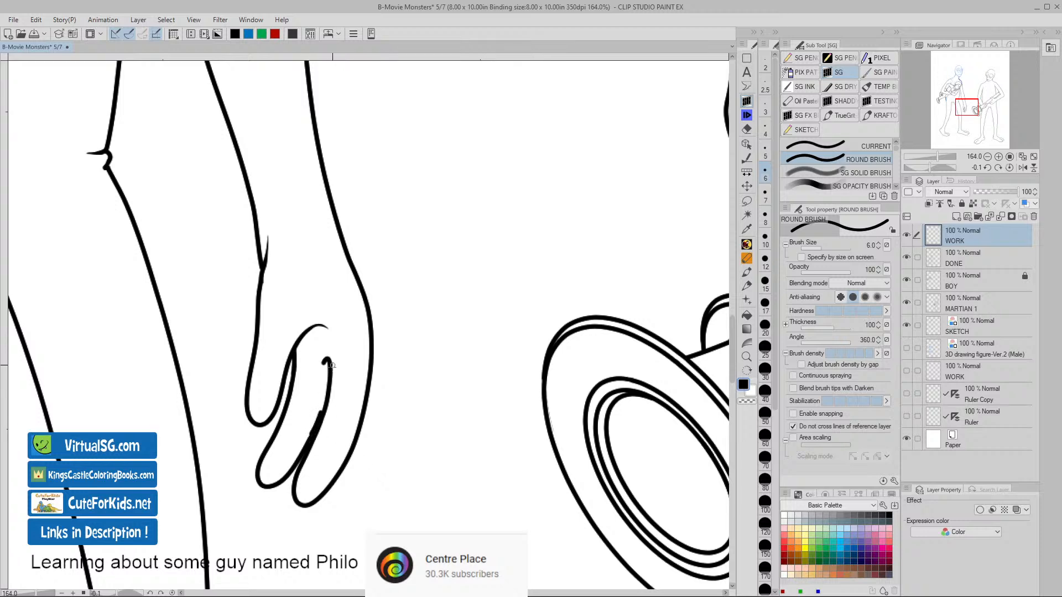
key("ctrl+z")
left_click_drag(329, 366, 305, 449)
key("ctrl+z")
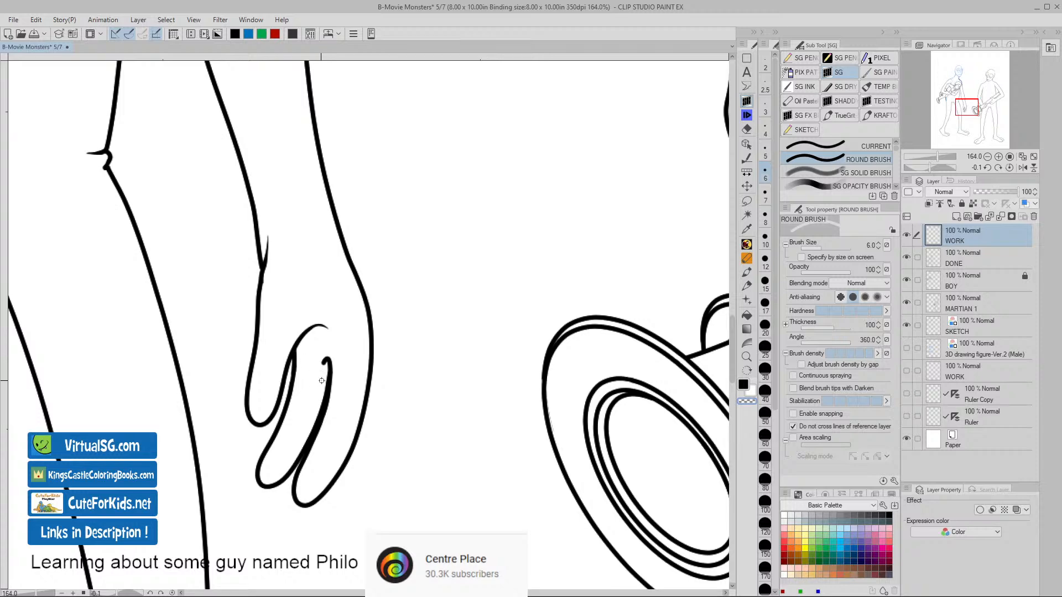
key("ctrl+space")
left_click_drag(327, 389, 355, 377)
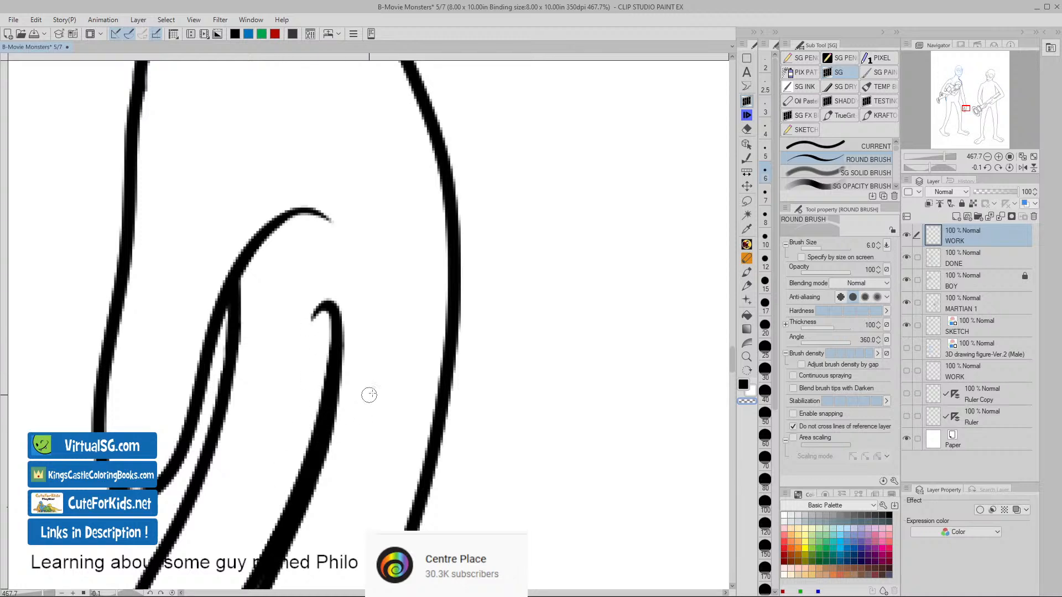
key("ctrl+0")
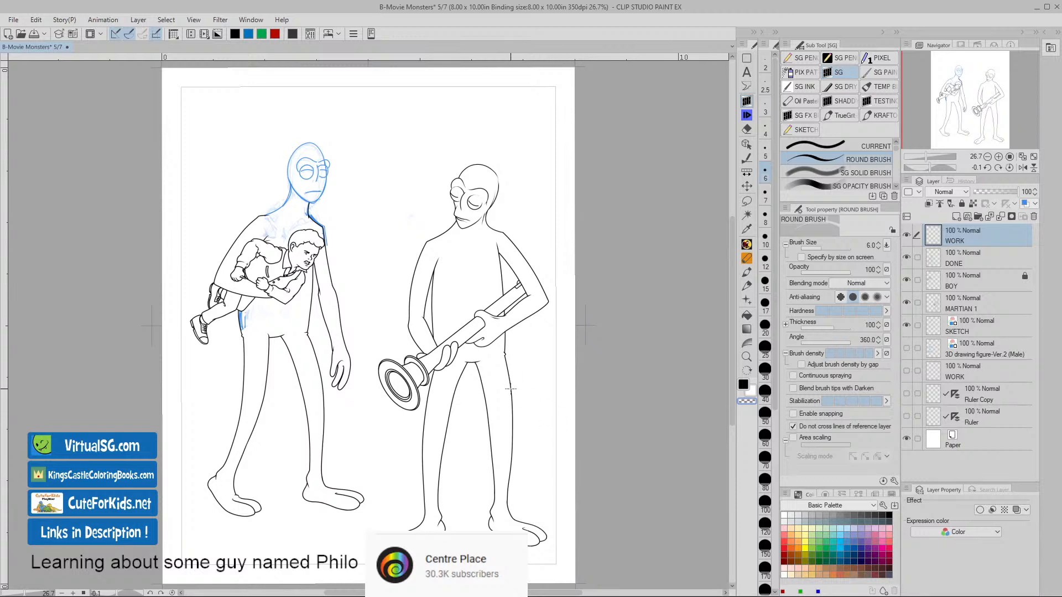
- Add a new layer named WORK directly above MARTIAN 1 for corrections to the gun-holding Martian
scroll(529, 299, "up", 7)
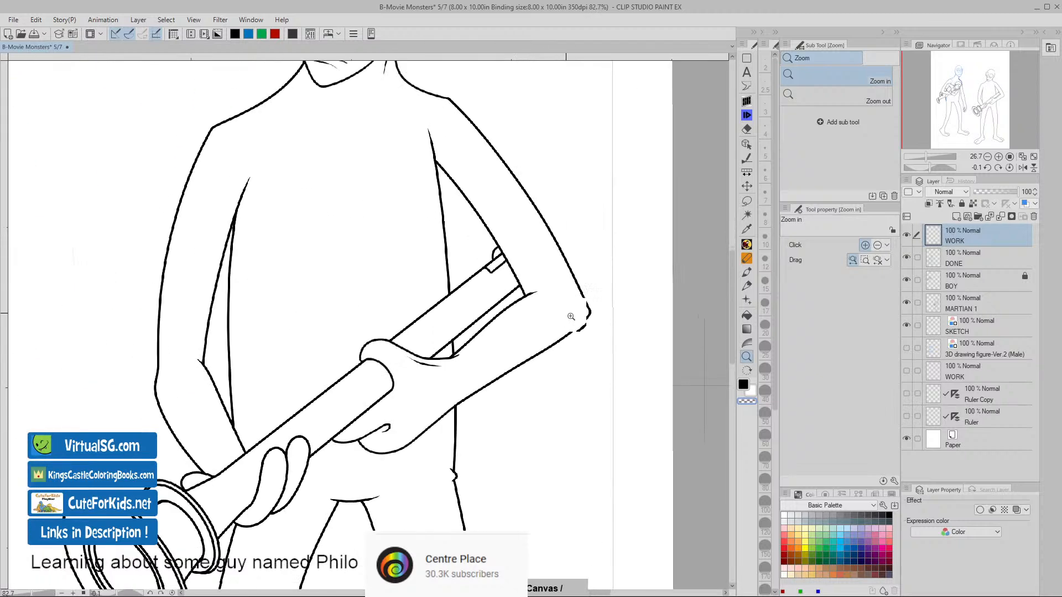
left_click(934, 306)
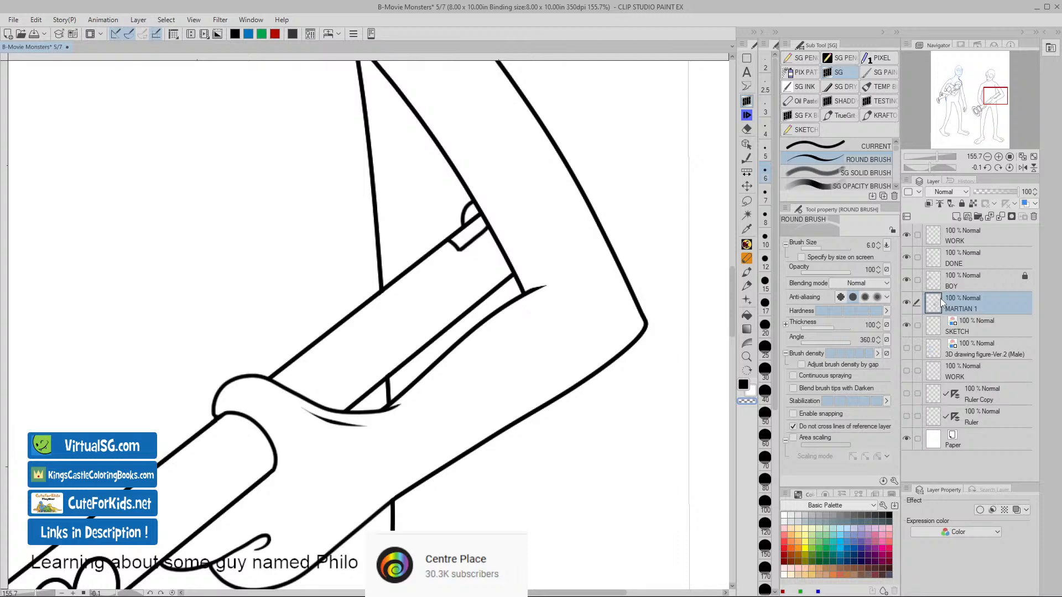
key("ctrl+shift+n")
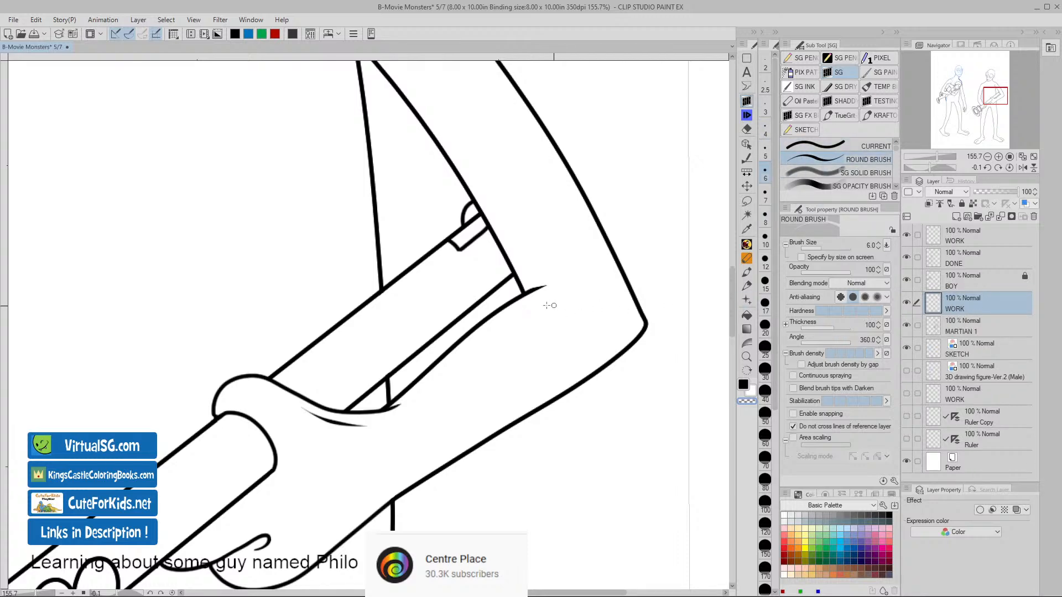
- Ink a short curved crease across the inner elbow of the gun-holding Martian's trigger arm on the new WORK layer
key("ctrl+space")
mouse_move(543, 322)
left_mouse_down()
mouse_move(581, 339)
mouse_move(597, 376)
left_mouse_up()
key("space")
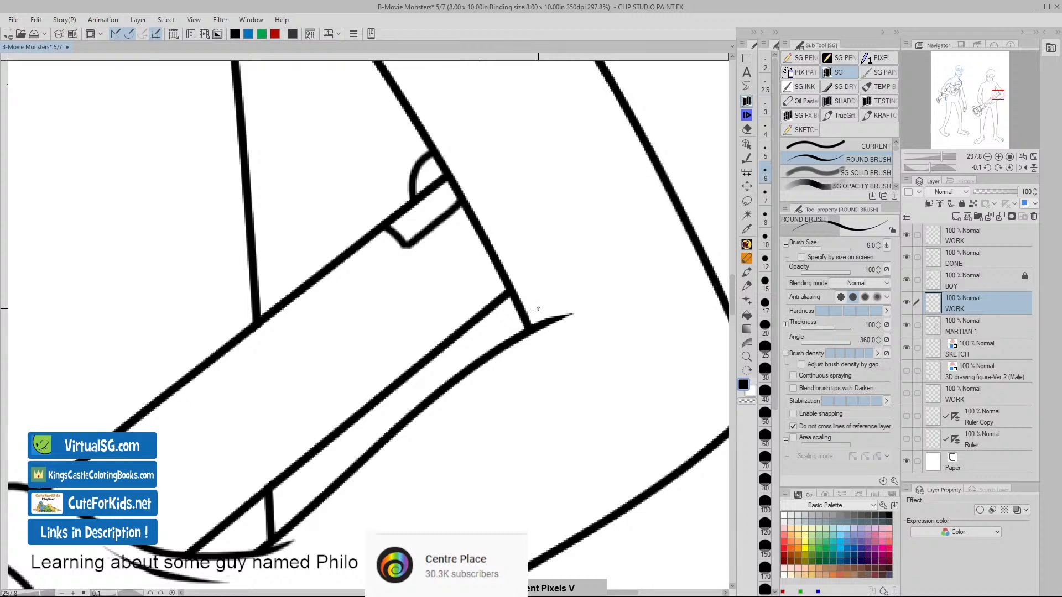
key("ctrl+z")
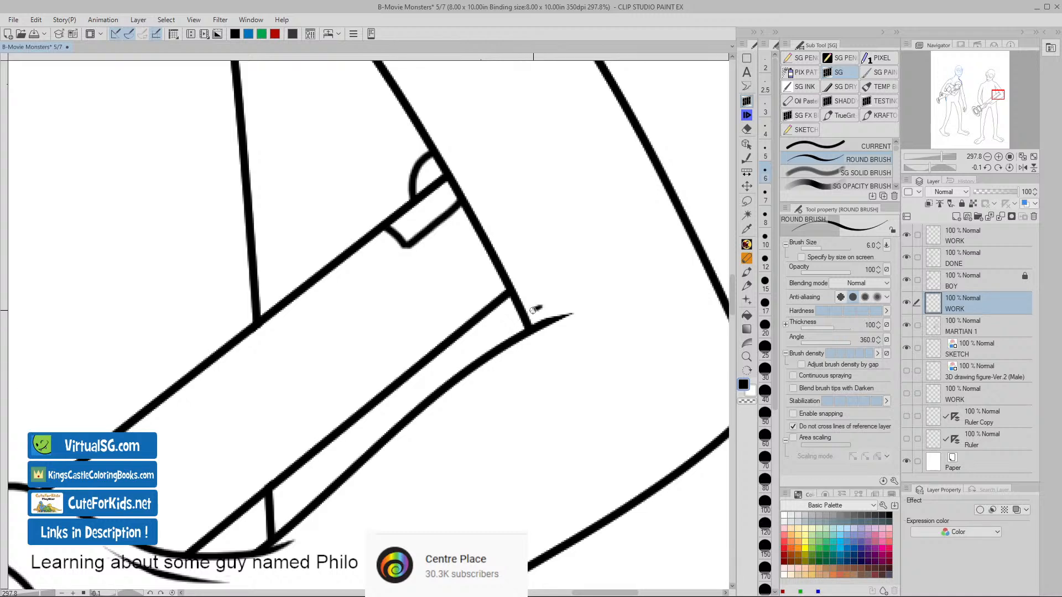
left_click_drag(524, 316, 510, 343)
key("ctrl+z")
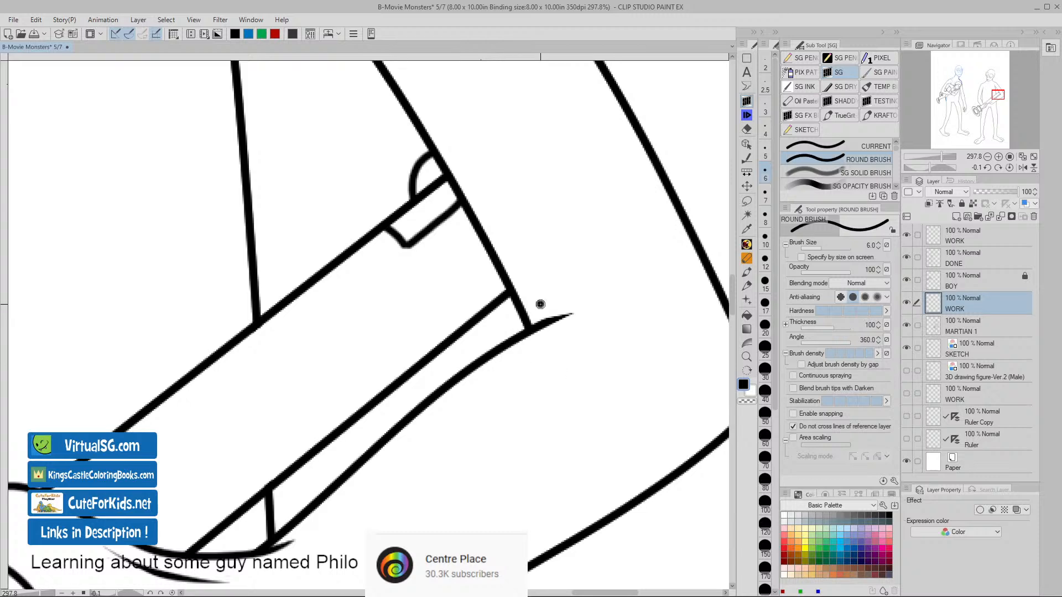
mouse_move(540, 304)
left_mouse_down()
mouse_move(512, 330)
mouse_move(525, 330)
left_mouse_up()
key("ctrl+z")
- Erase the end of the upper arm line that runs past the new elbow crease on the MARTIAN 1 layer
left_click(939, 327)
left_click(747, 130)
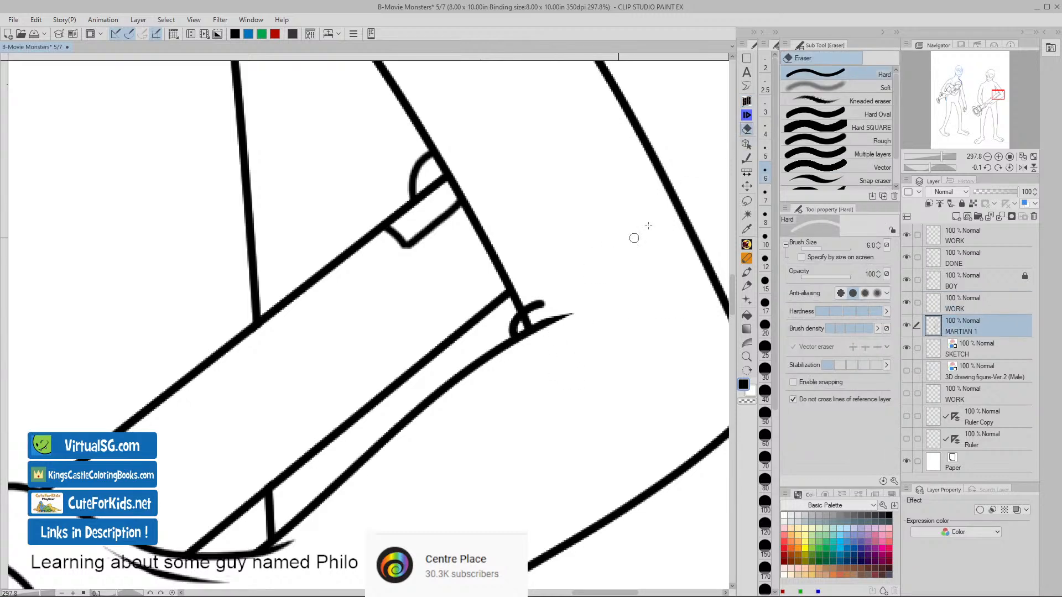
left_click_drag(531, 315, 523, 326)
left_click(747, 102)
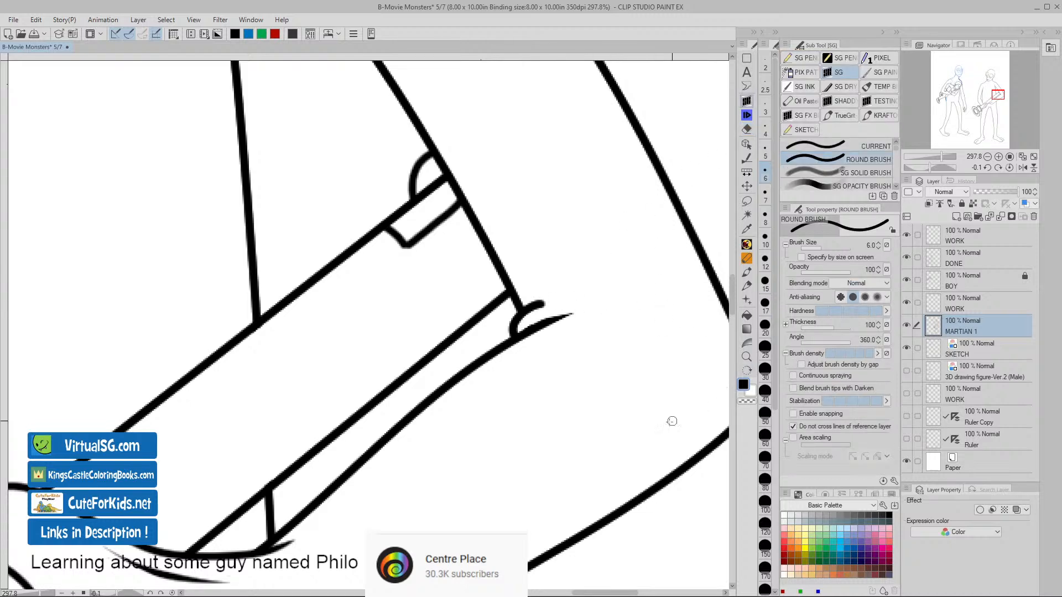
- Taper the blunt upper tip of the elbow crease on the WORK layer with transparent brush strokes
left_click(939, 311)
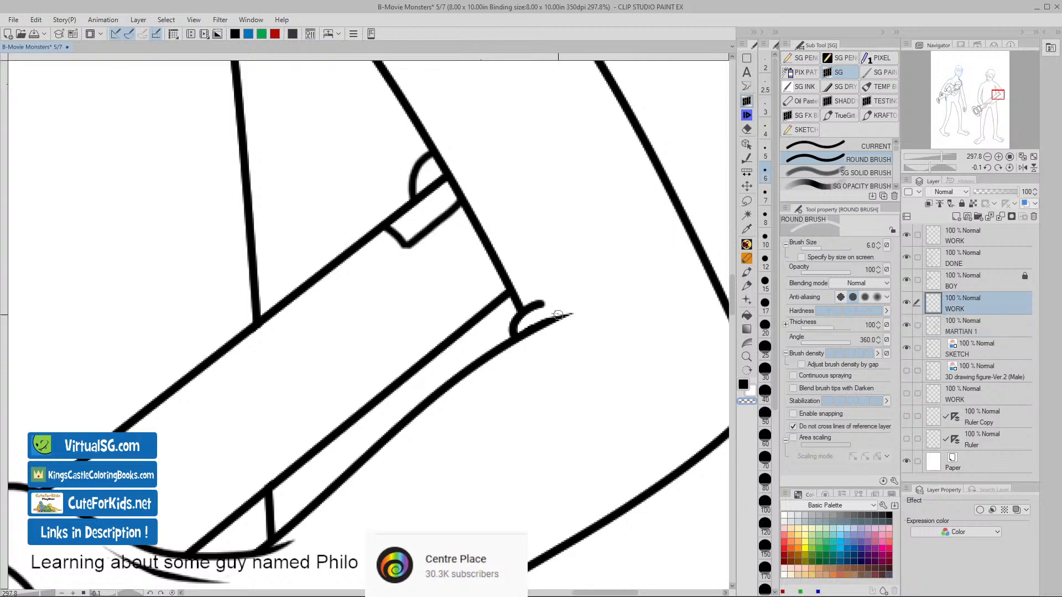
left_click_drag(527, 318, 569, 299)
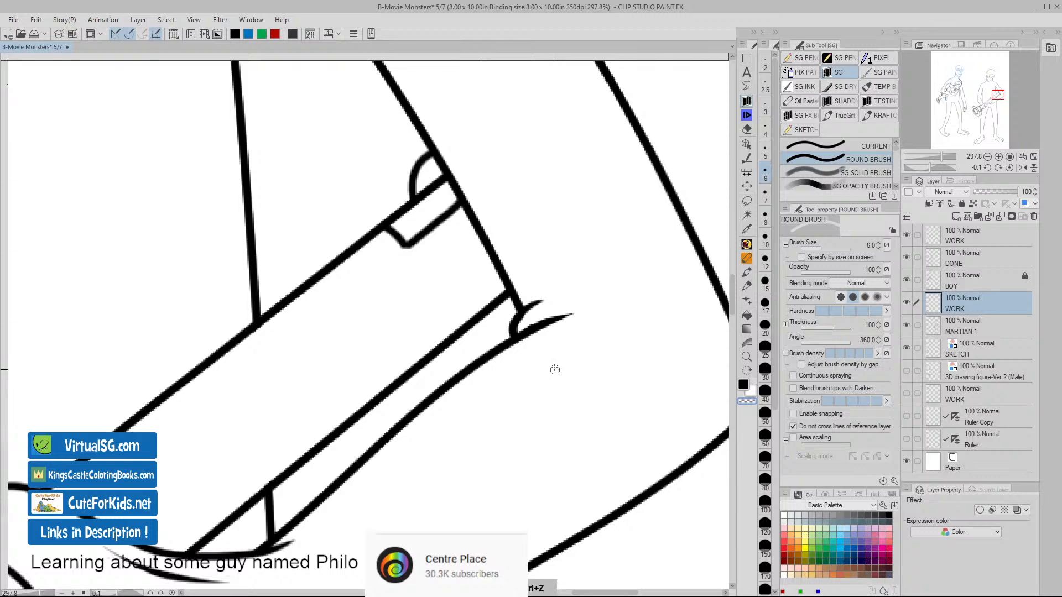
key("ctrl+space")
left_click(524, 353)
left_click(548, 358)
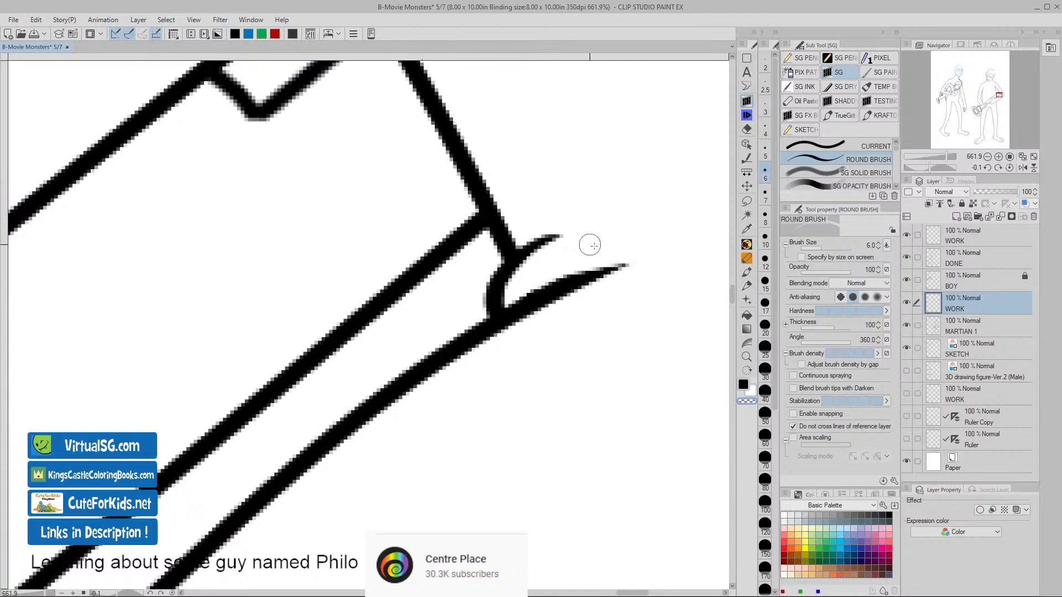
- Ink a short curved crease across the inner elbow of the gun-holding Martian's other arm on the WORK layer
key("ctrl+space")
left_click_drag(612, 426, 549, 424)
key("space")
mouse_move(628, 491)
left_mouse_down()
mouse_move(588, 407)
mouse_move(594, 353)
left_mouse_up()
key("/")
left_click_drag(302, 343, 344, 356)
key("space")
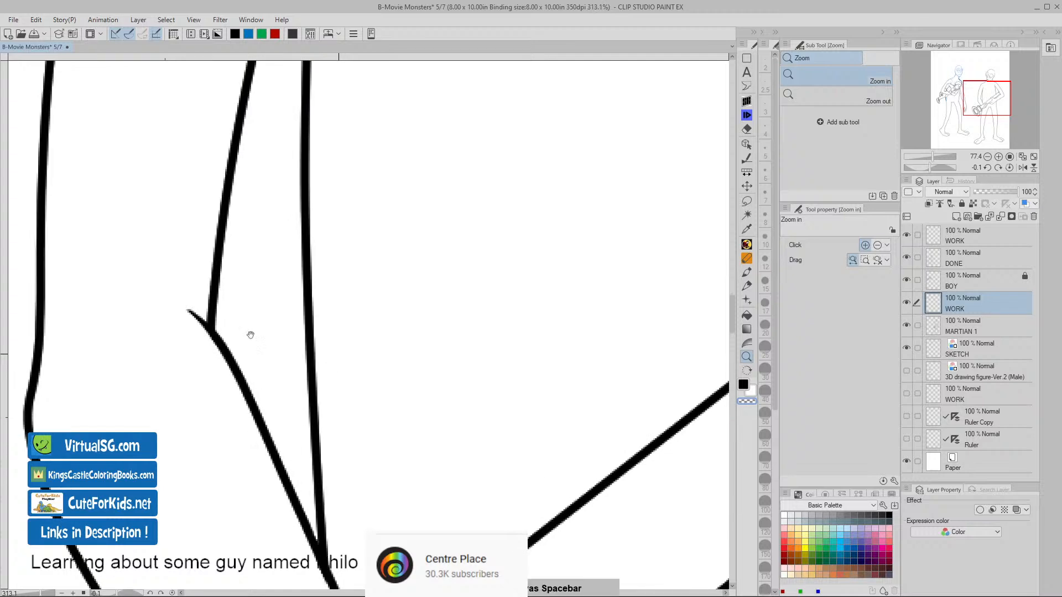
left_click_drag(249, 334, 401, 387)
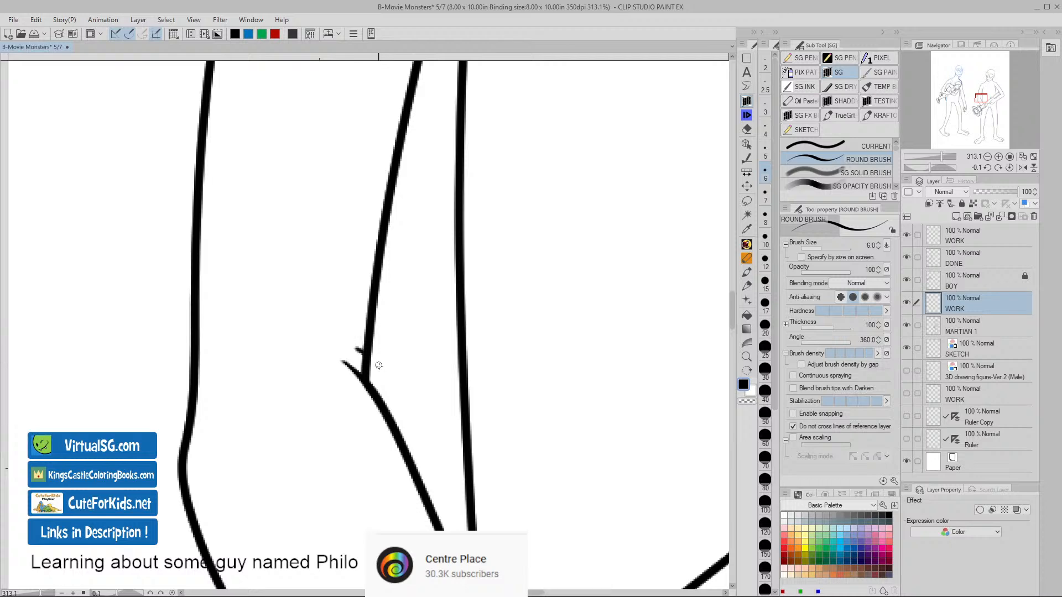
left_click_drag(356, 348, 380, 400)
key("ctrl+z")
mouse_move(350, 344)
left_mouse_down()
mouse_move(374, 366)
mouse_move(381, 395)
left_mouse_up()
left_click_drag(377, 392, 351, 344)
- Lasso and delete the arm line overlapping the new crease on MARTIAN 1, and taper the tips of the elbow lines with the transparent brush
left_click(937, 327)
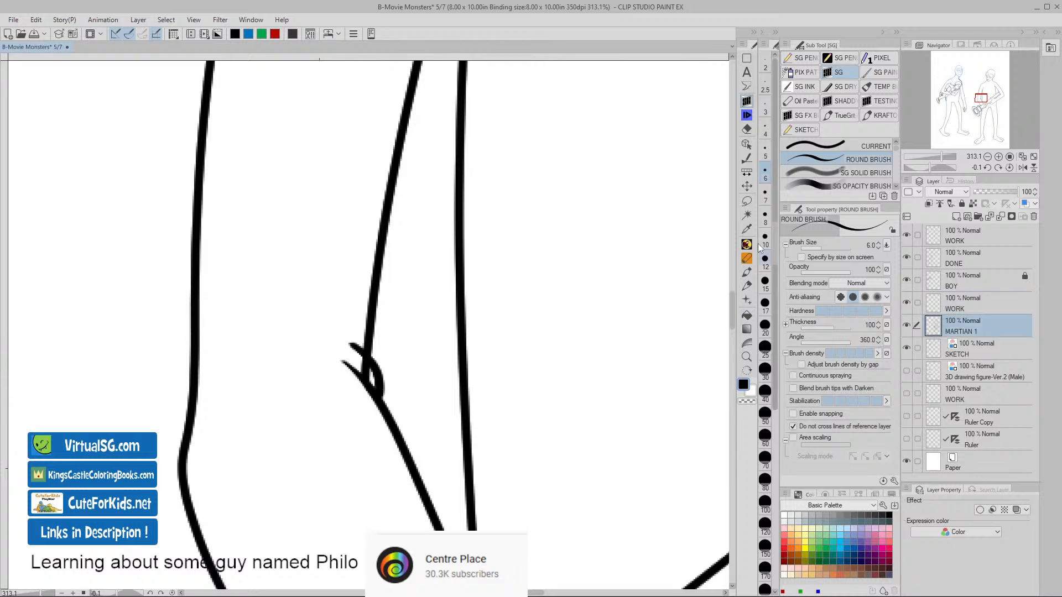
left_click(747, 203)
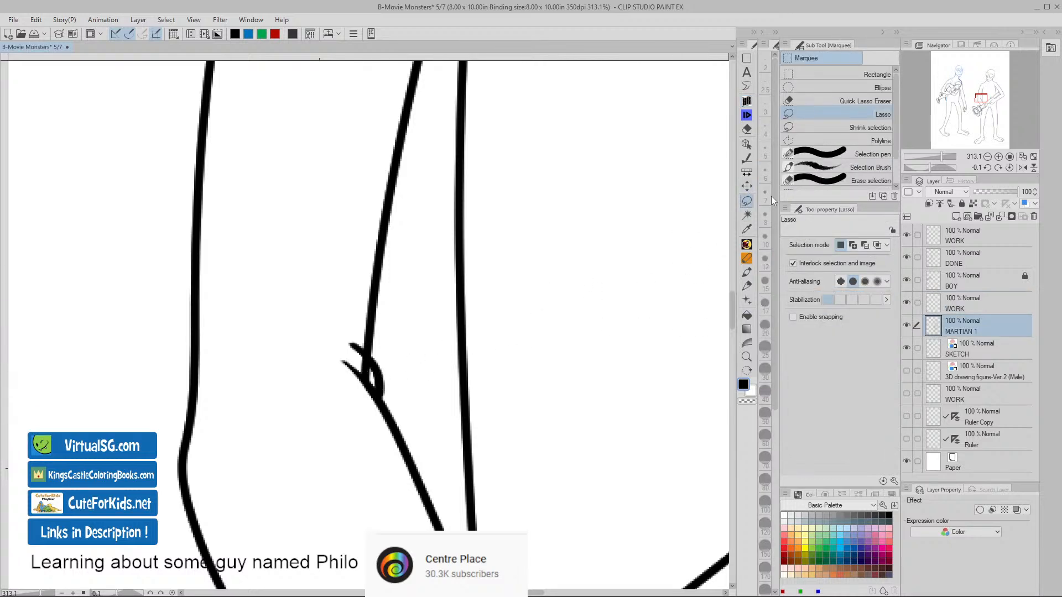
left_click(746, 102)
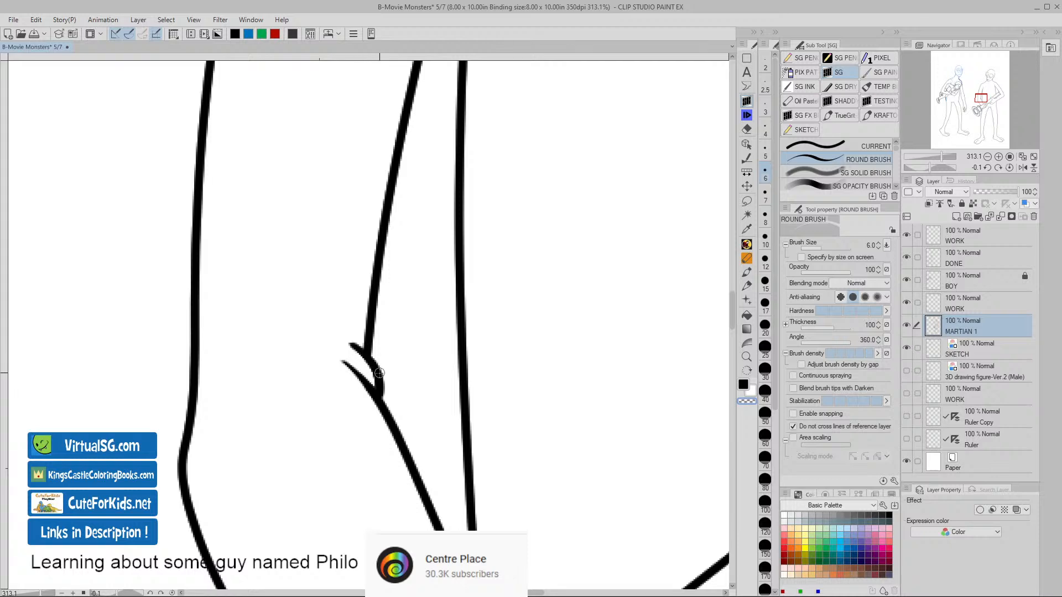
left_click_drag(352, 344, 381, 393)
left_click(939, 308)
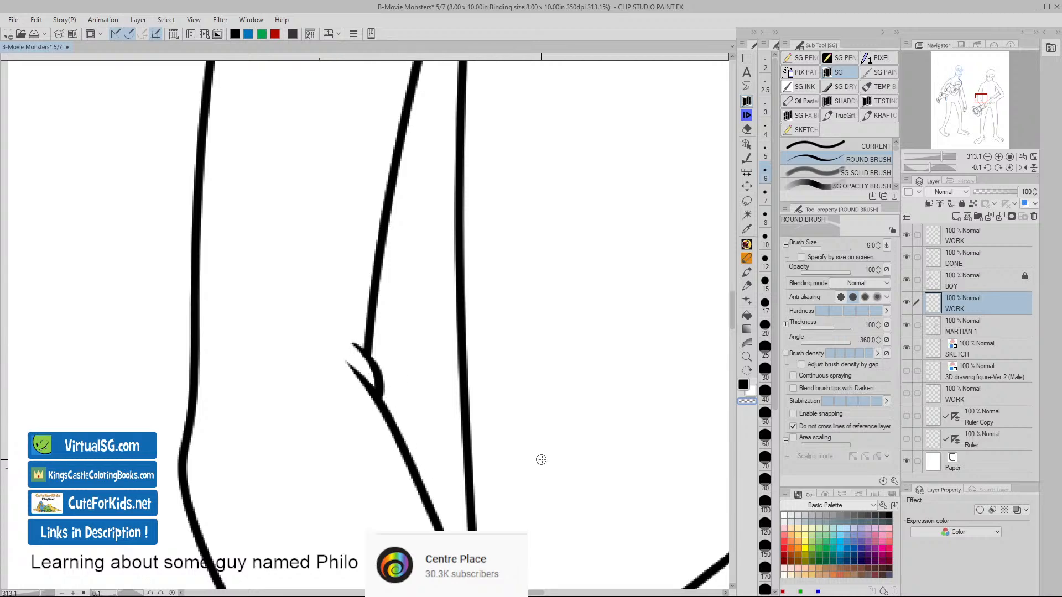
key("ctrl+space")
left_click_drag(575, 463, 519, 456)
key("space")
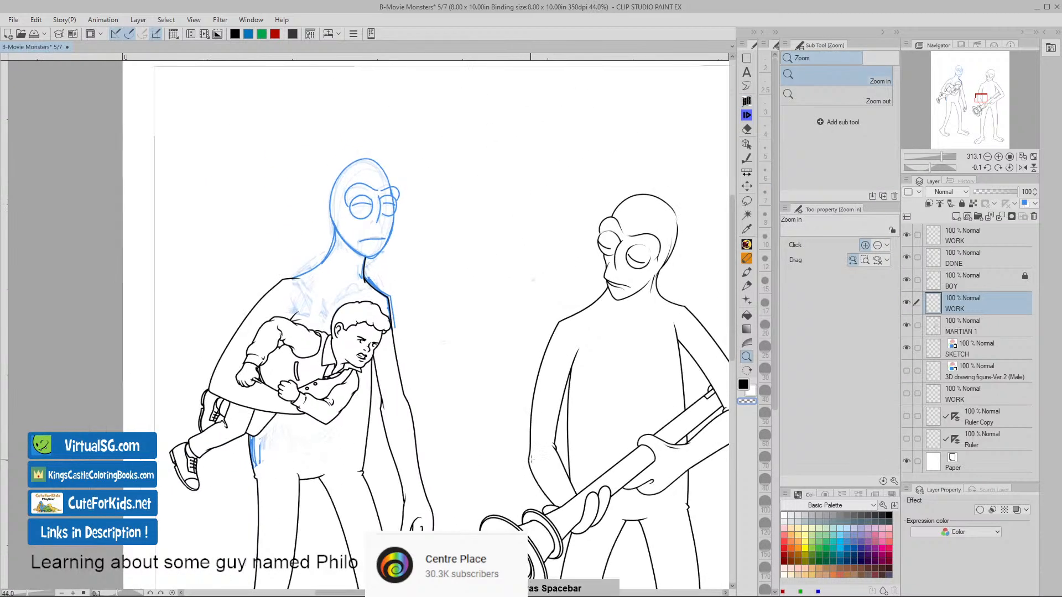
- Merge the WORK layer above MARTIAN 1 down into it and lock the merged layer
left_click_drag(603, 500, 460, 412)
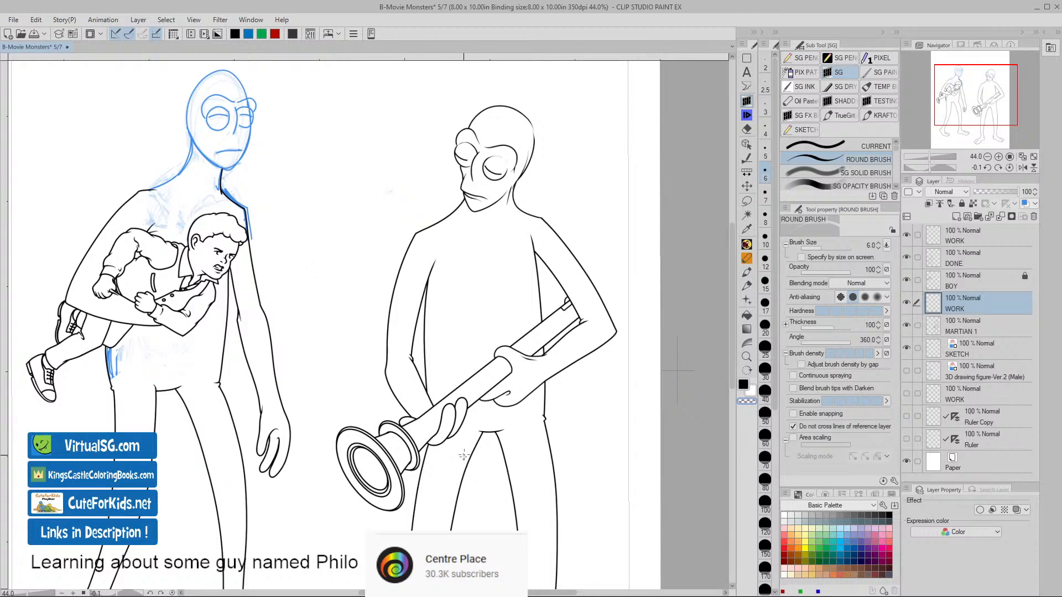
key("space")
mouse_move(574, 475)
left_mouse_down()
mouse_move(588, 408)
mouse_move(554, 396)
left_mouse_up()
key("ctrl+space")
key("space")
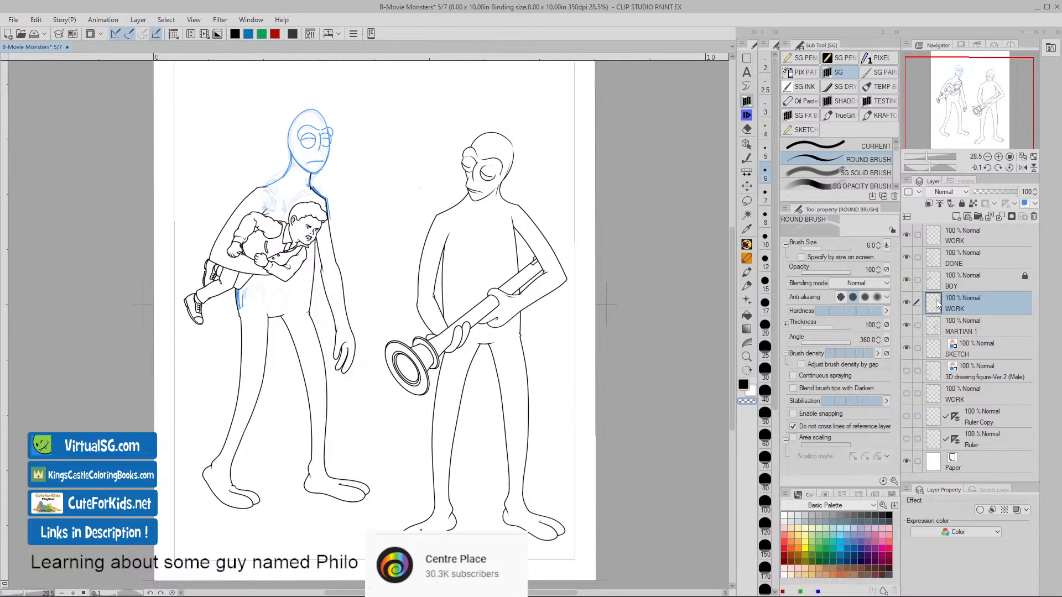
key("alt+KP_2")
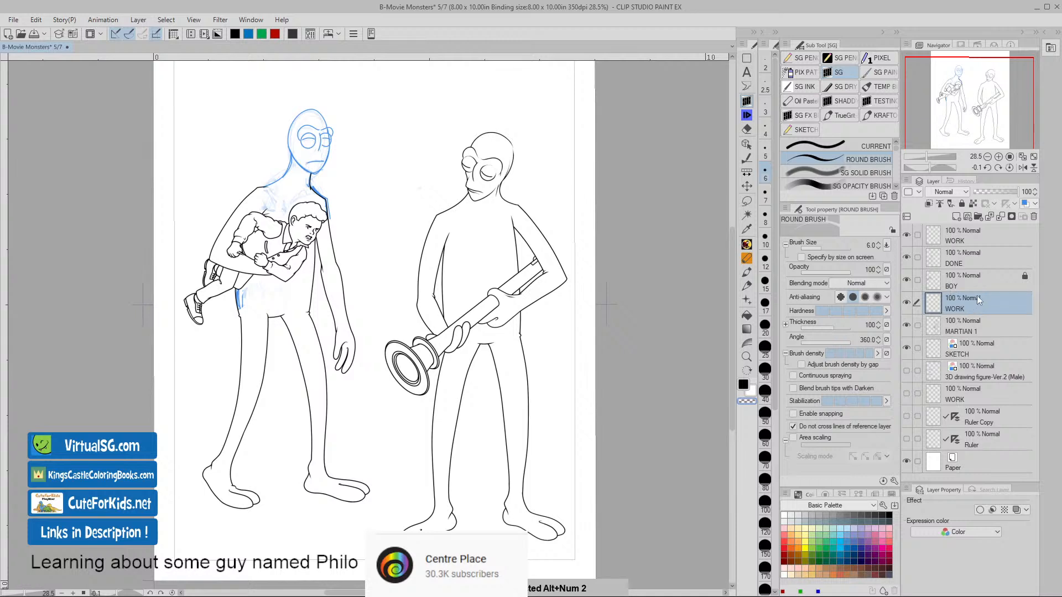
left_click(957, 328)
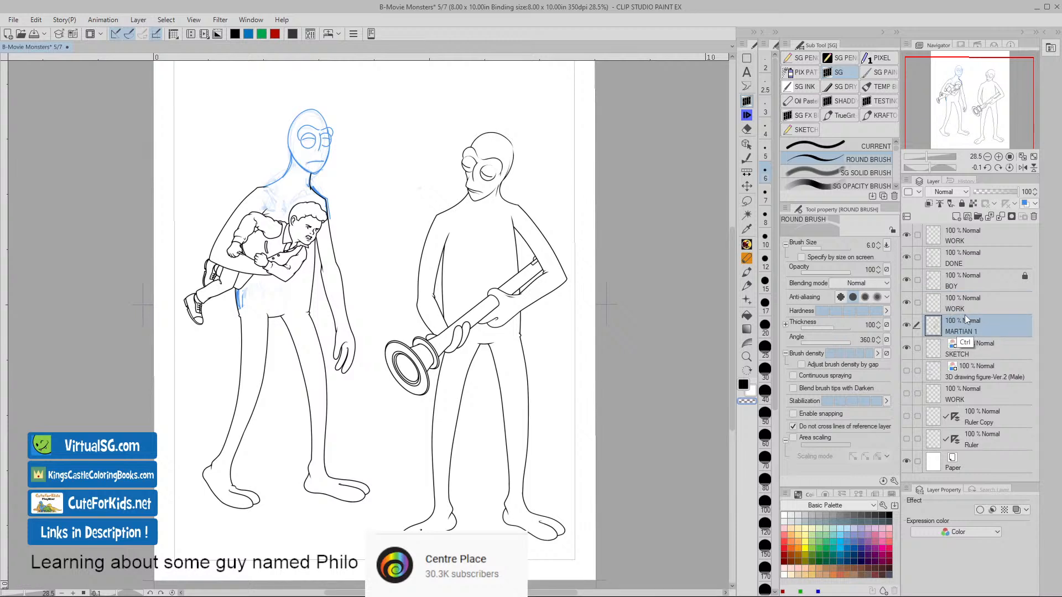
left_click(954, 303)
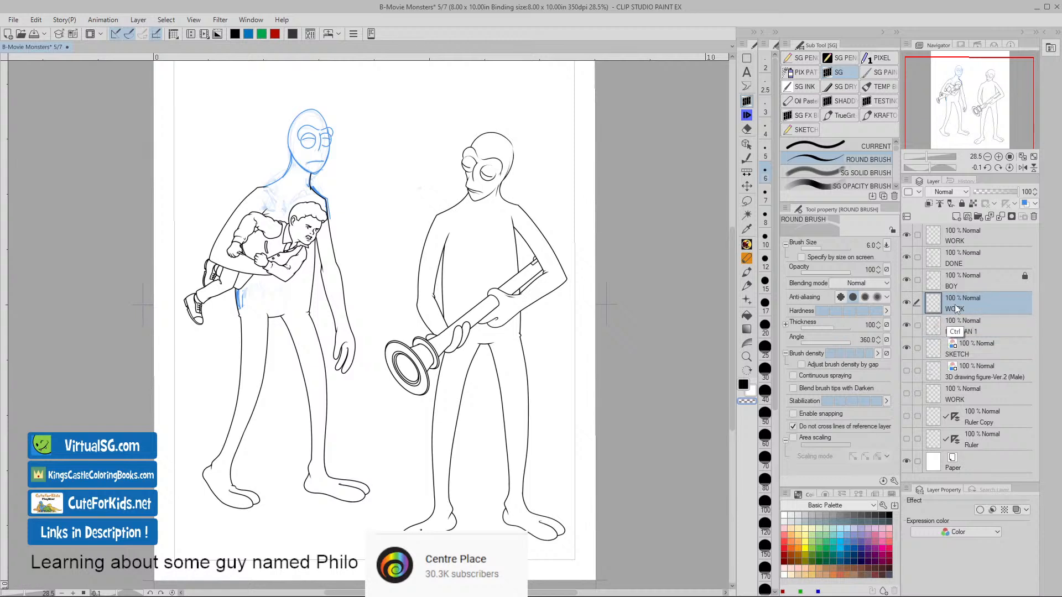
key("ctrl+e")
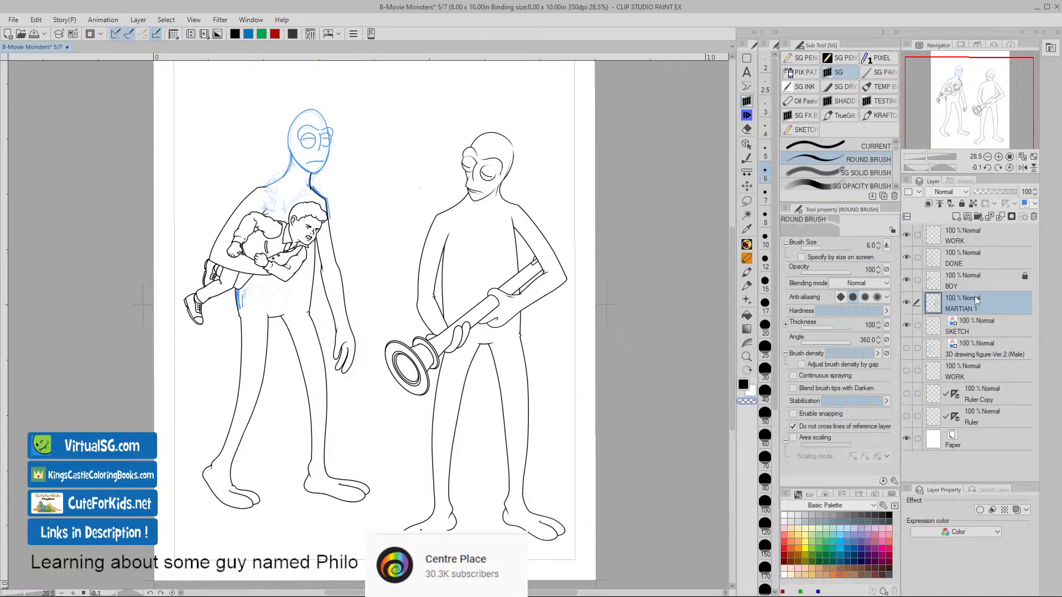
left_click(961, 204)
- Check which lines belong to the DONE layer by briefly hiding it and showing it again
left_click(943, 264)
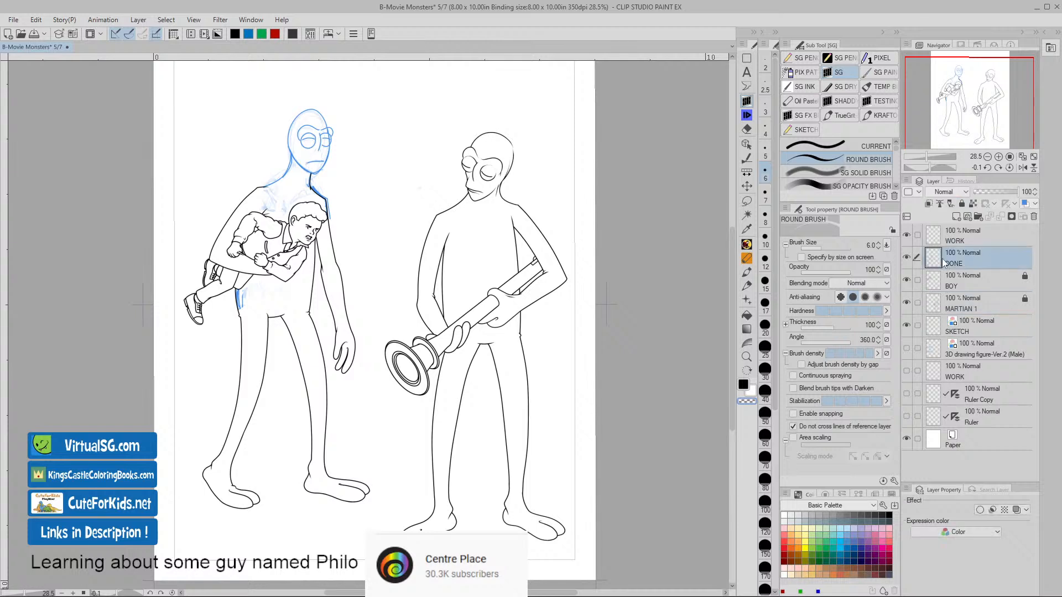
left_click(906, 256)
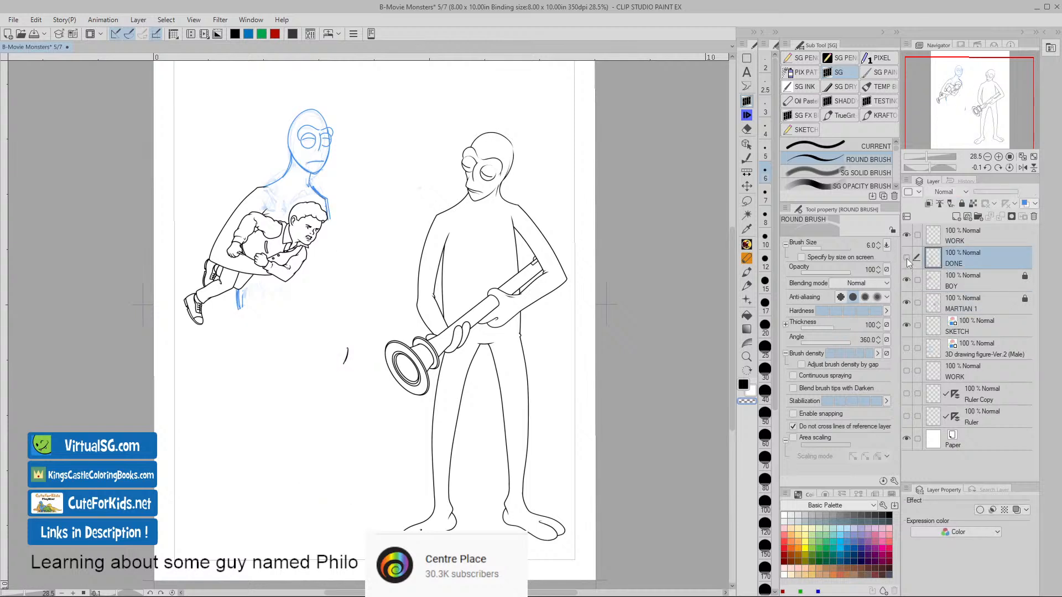
left_click(908, 257)
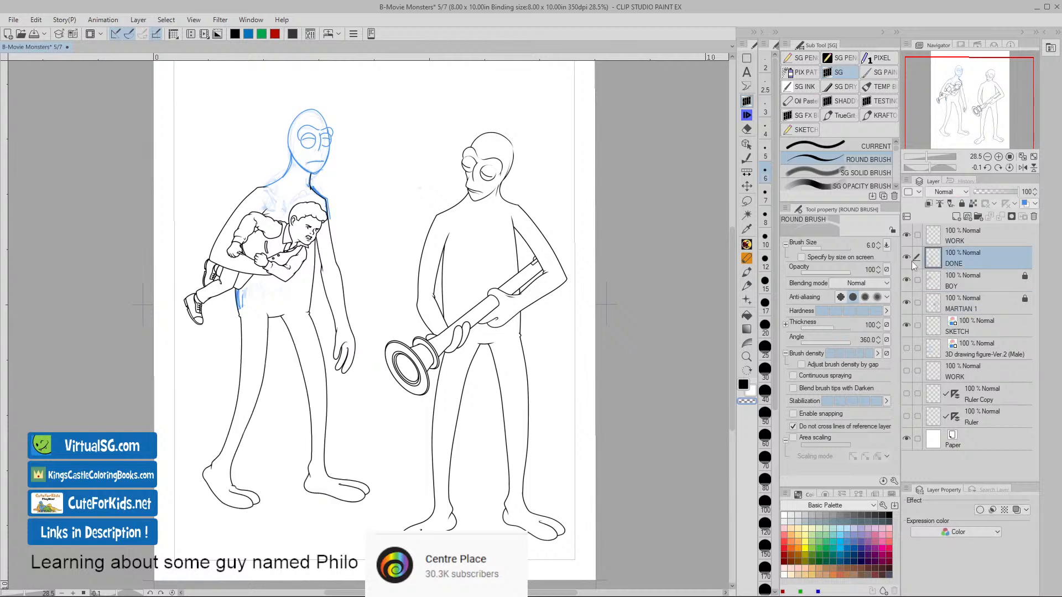
left_click(937, 239)
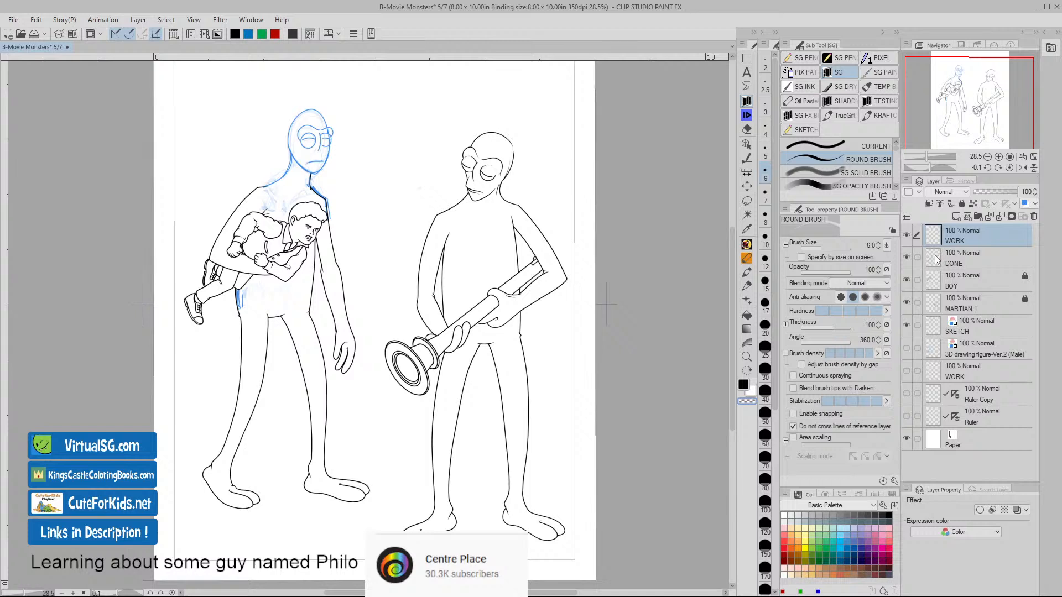
left_click(947, 260)
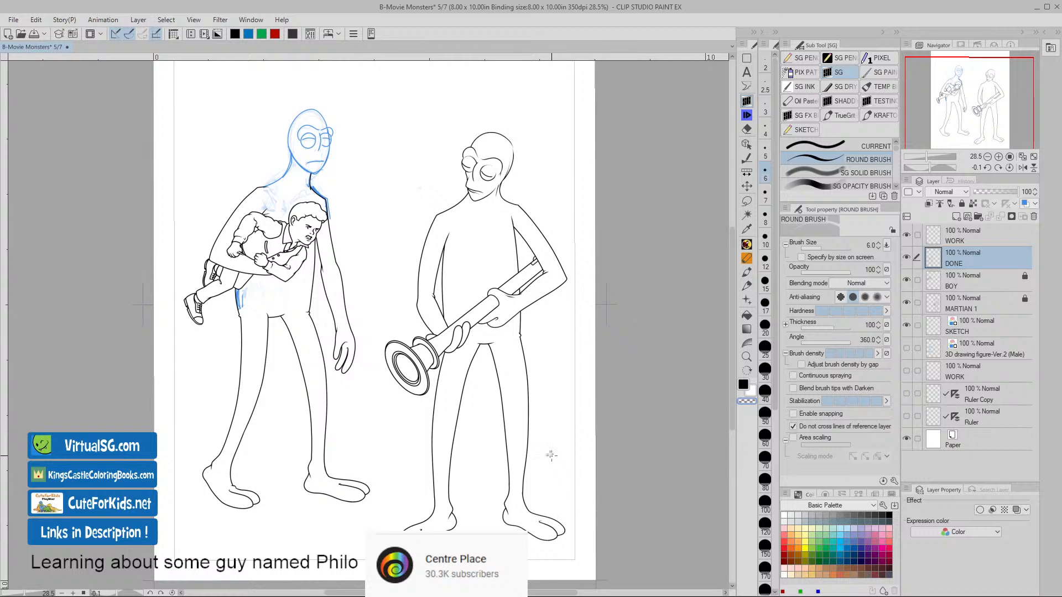
- Examine the inked neck and shoulder lines of the boy-carrying Martian up close with the DONE layer selected
key("ctrl+space")
left_click_drag(332, 195, 370, 209)
left_click_drag(346, 176, 484, 277)
key("ctrl+space")
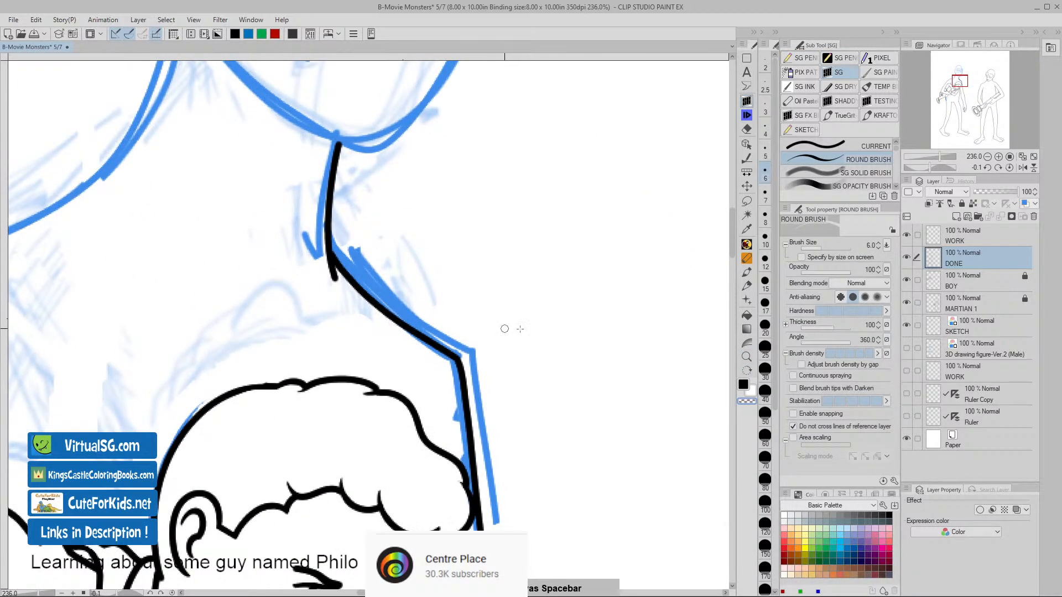
left_click(945, 240)
left_click(943, 251)
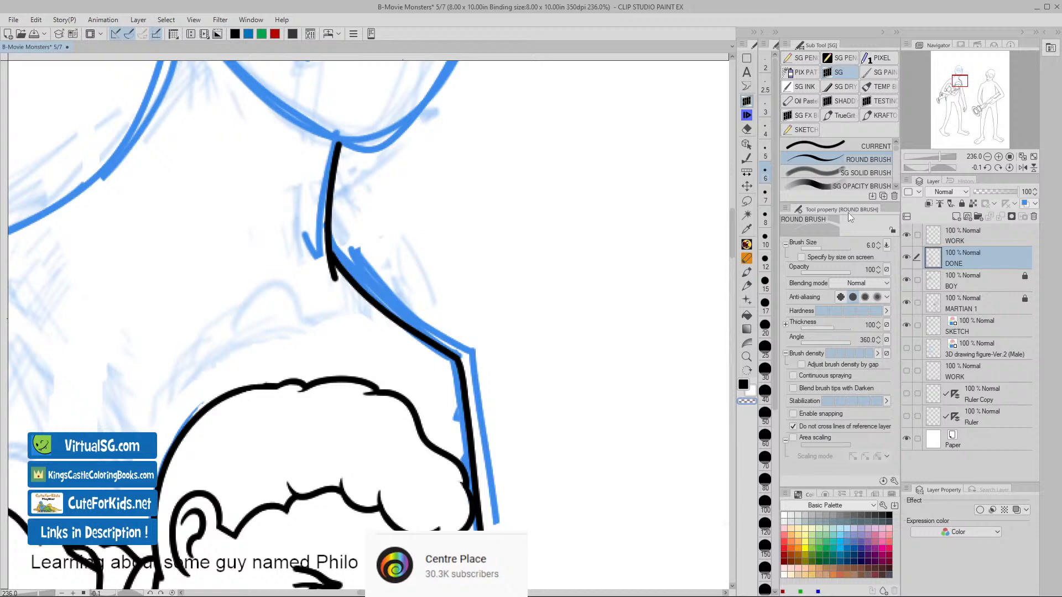
left_click(746, 114)
left_click(746, 258)
key("ctrl+space")
left_click_drag(363, 303, 398, 306)
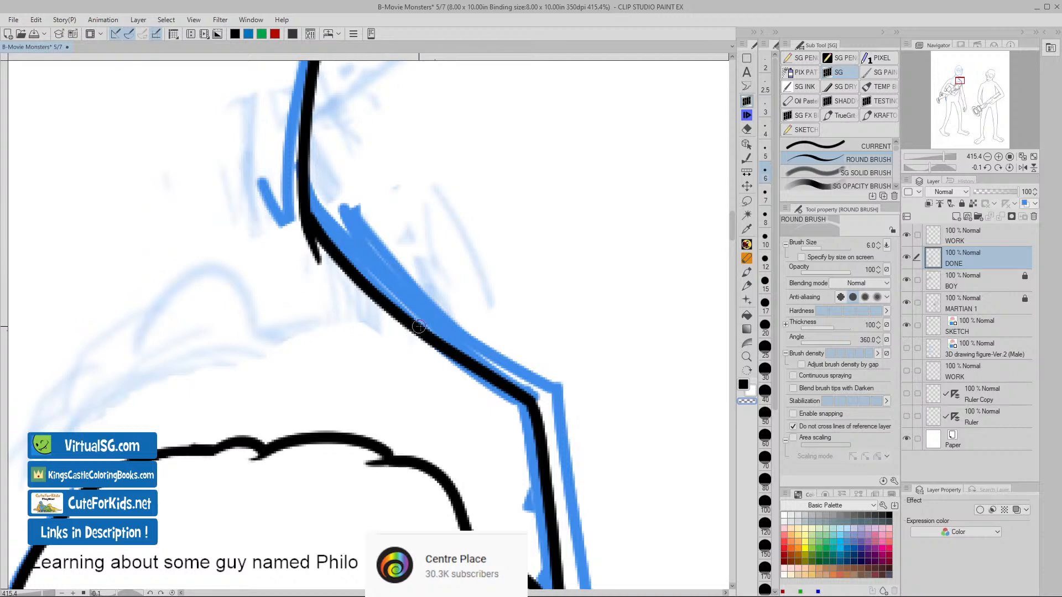
key("ctrl+space")
left_click_drag(552, 322, 459, 316)
key("space")
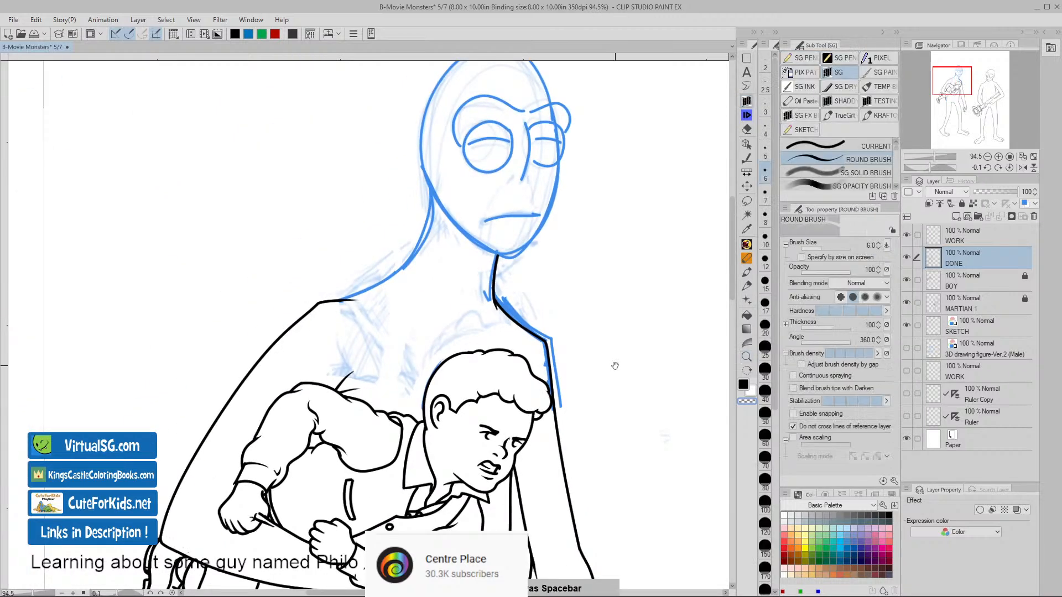
left_click_drag(613, 365, 550, 350)
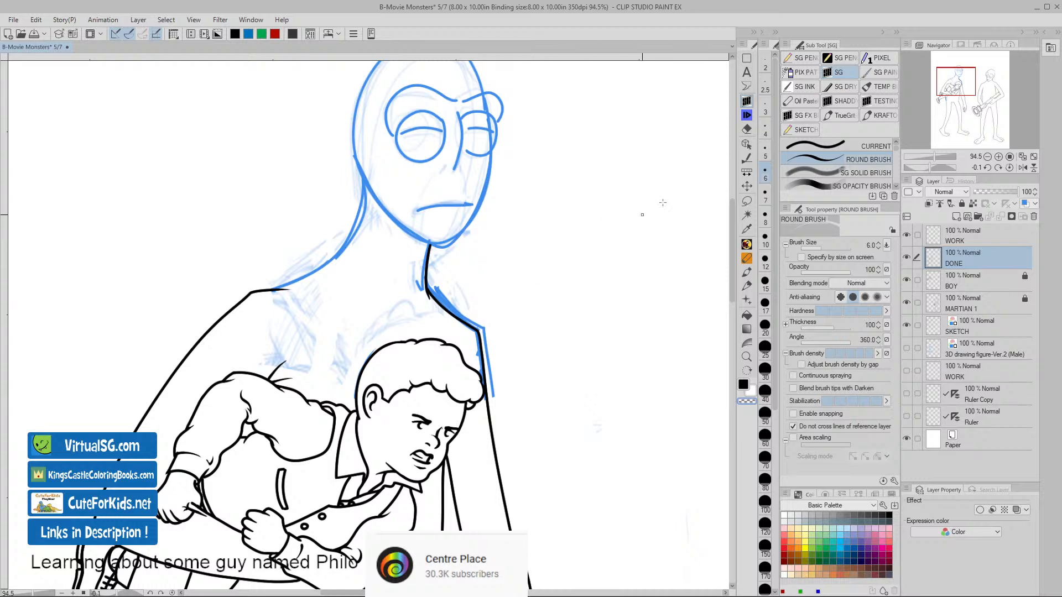
- Ink the curved line at the back of the Martian's neck from the jaw down to the shoulder on the WORK layer
left_click(932, 237)
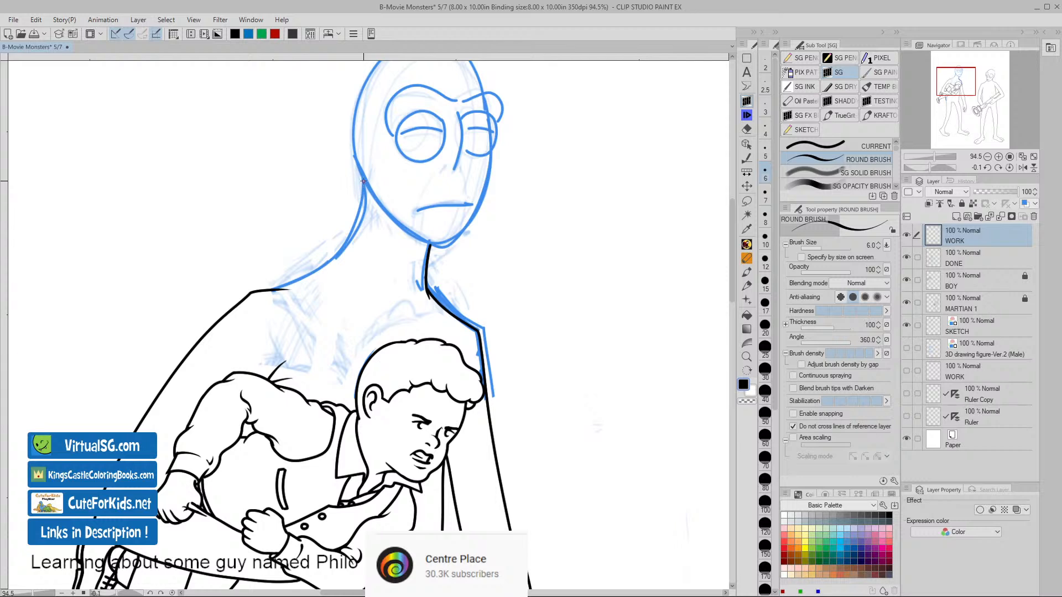
mouse_move(362, 178)
left_mouse_down()
mouse_move(341, 250)
mouse_move(272, 290)
left_mouse_up()
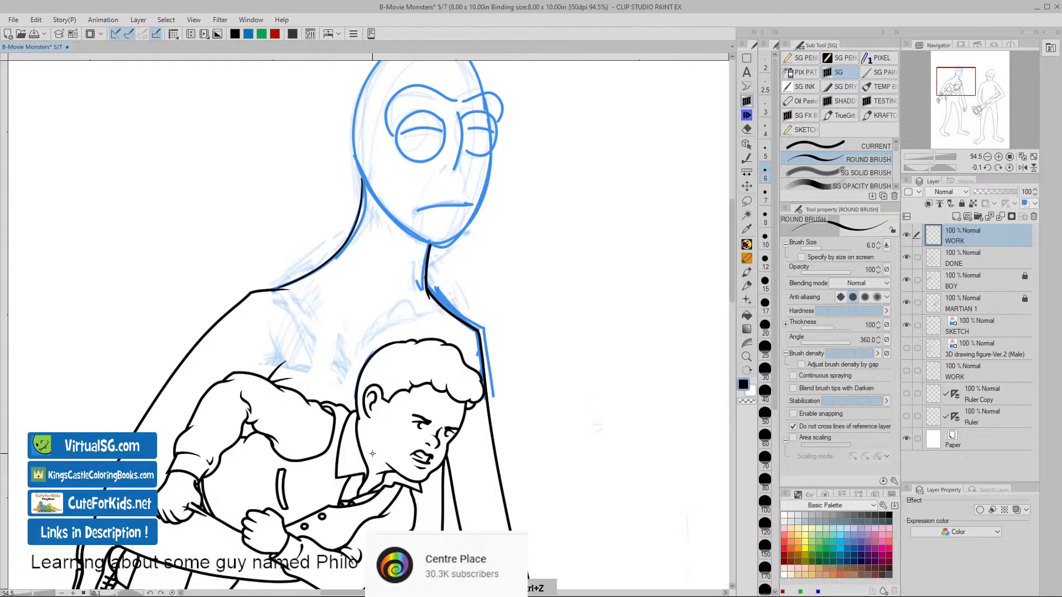
key("ctrl+z")
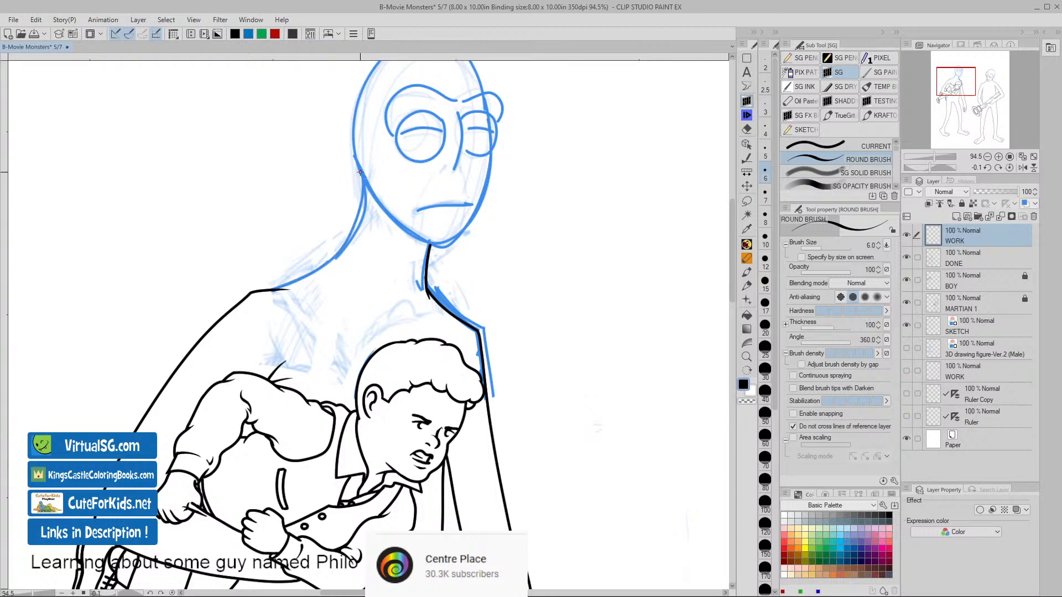
mouse_move(362, 173)
left_mouse_down()
mouse_move(357, 214)
mouse_move(336, 245)
mouse_move(279, 286)
left_mouse_up()
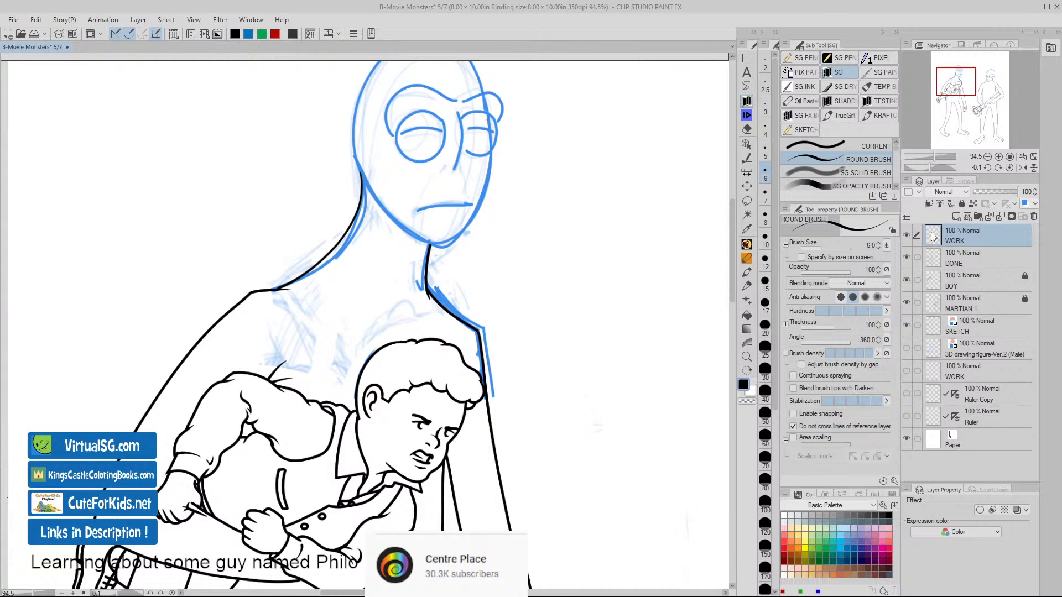
- Sketch a larger, rounder skull curve over the top and back of the boy-carrying Martian's head on the SKETCH layer
key("space")
mouse_move(572, 440)
left_mouse_down()
mouse_move(605, 373)
mouse_move(616, 443)
mouse_move(609, 484)
left_mouse_up()
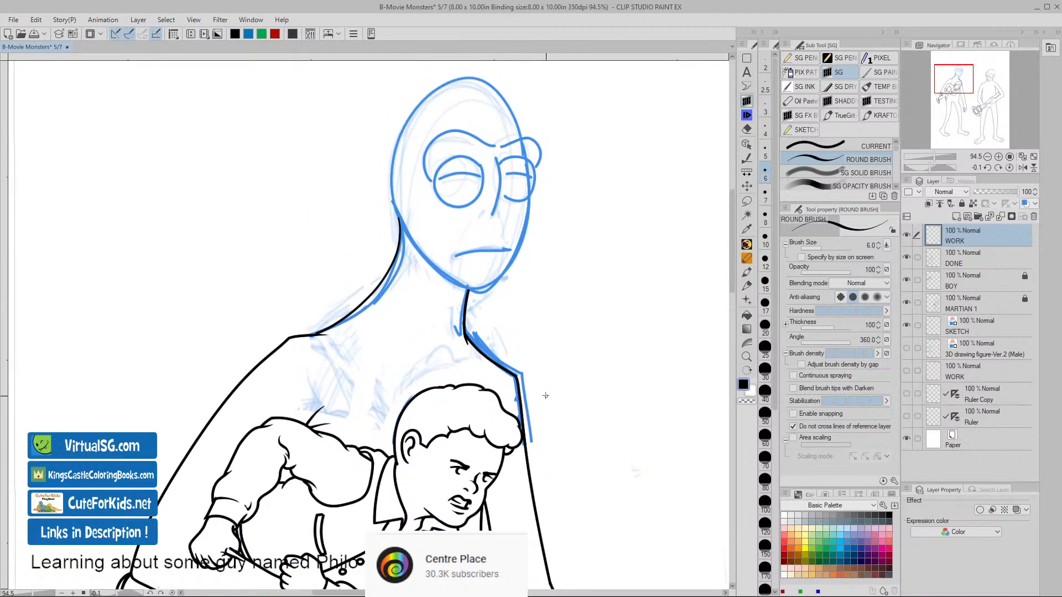
scroll(583, 414, "down", 3)
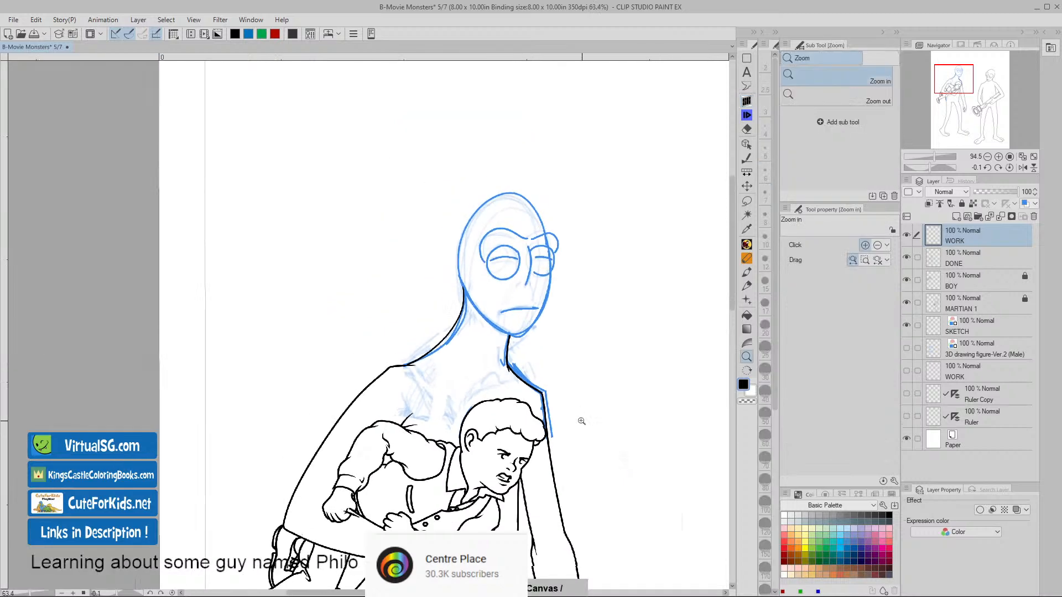
left_click_drag(576, 419, 449, 322)
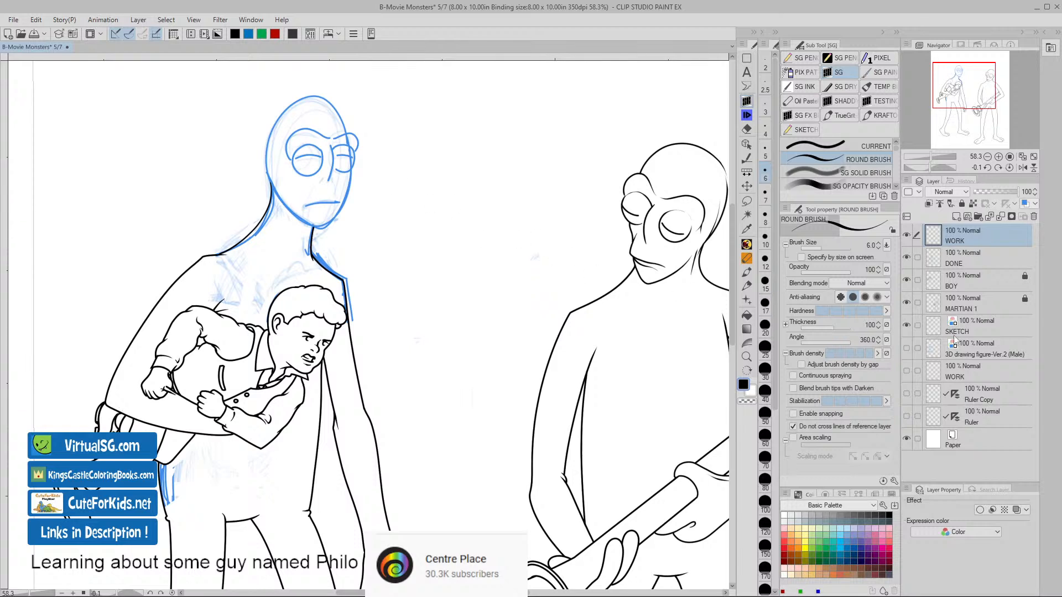
left_click(935, 326)
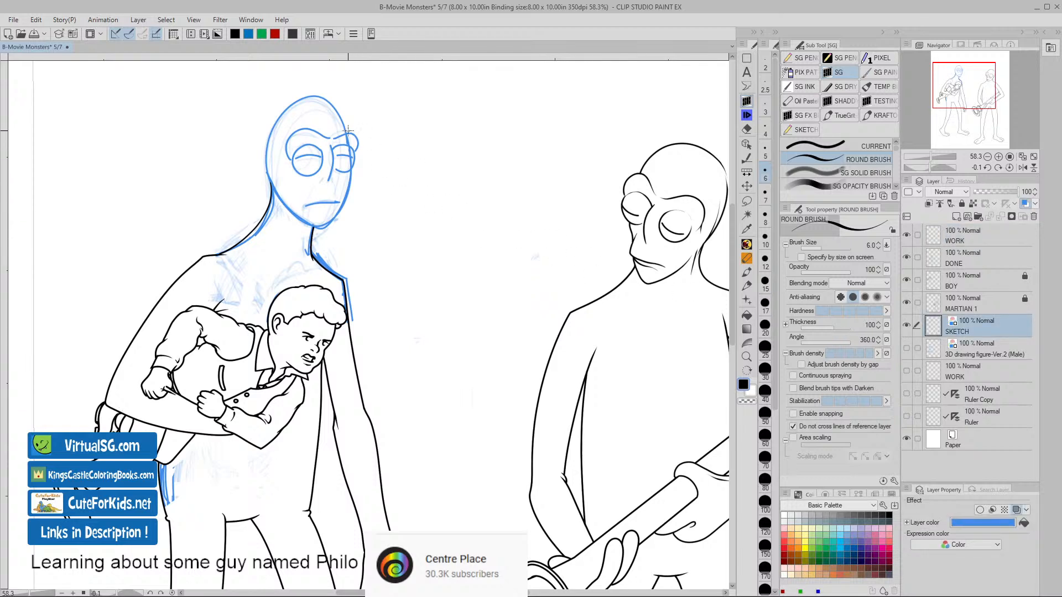
left_click_drag(348, 134, 317, 95)
key("p")
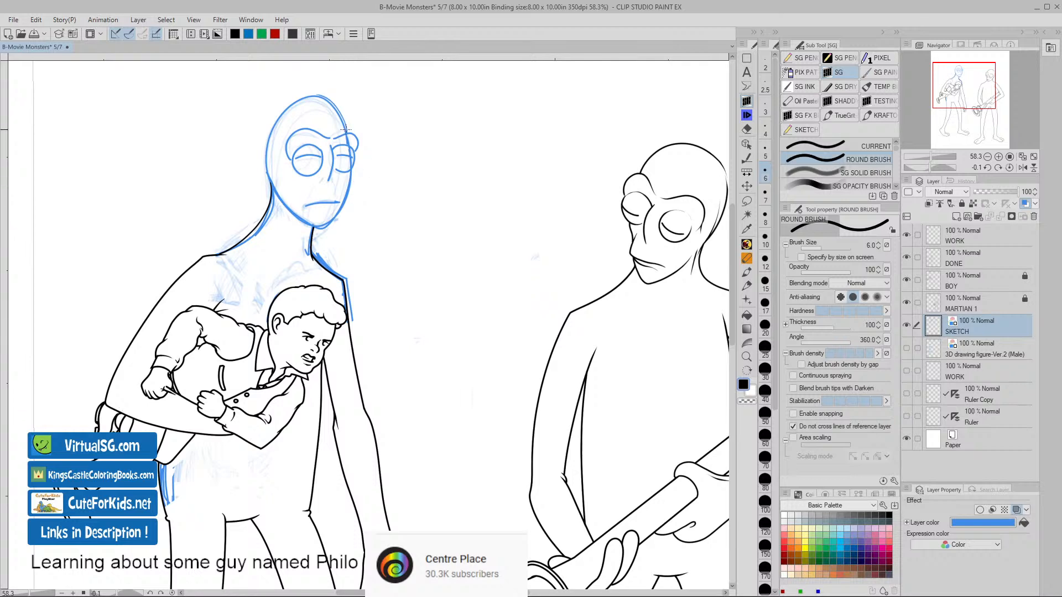
mouse_move(349, 135)
left_mouse_down()
mouse_move(327, 97)
mouse_move(305, 94)
mouse_move(273, 113)
mouse_move(262, 164)
mouse_move(271, 191)
left_mouse_up()
mouse_move(343, 110)
left_mouse_down()
mouse_move(303, 90)
mouse_move(276, 100)
mouse_move(258, 131)
mouse_move(260, 170)
left_mouse_up()
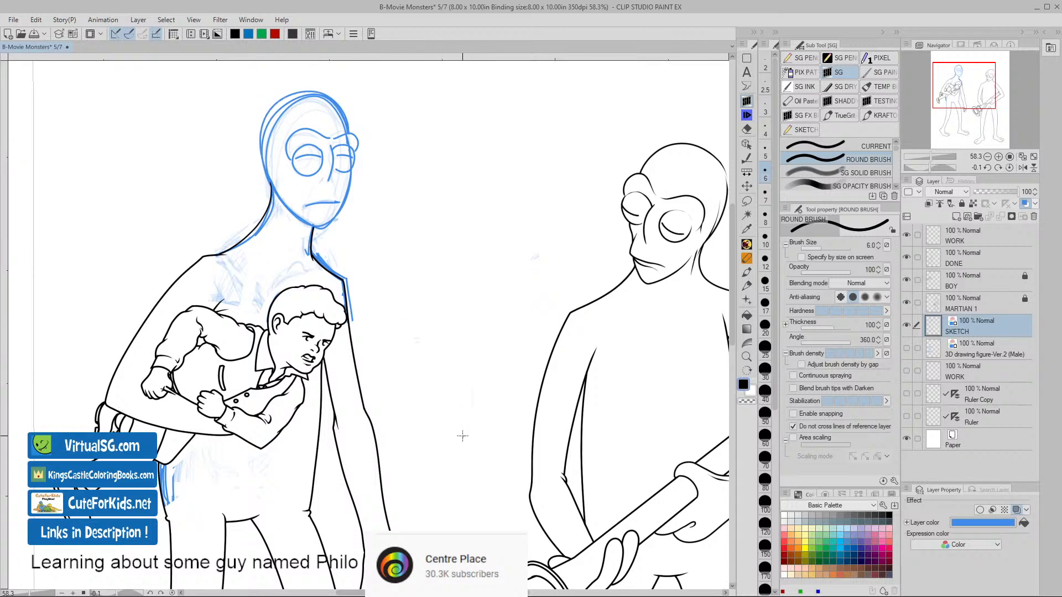
- Ink the bulging brow over the Martian's far eye and the curved nose bridge line beside it on the WORK layer
left_click(936, 239)
key("ctrl+space")
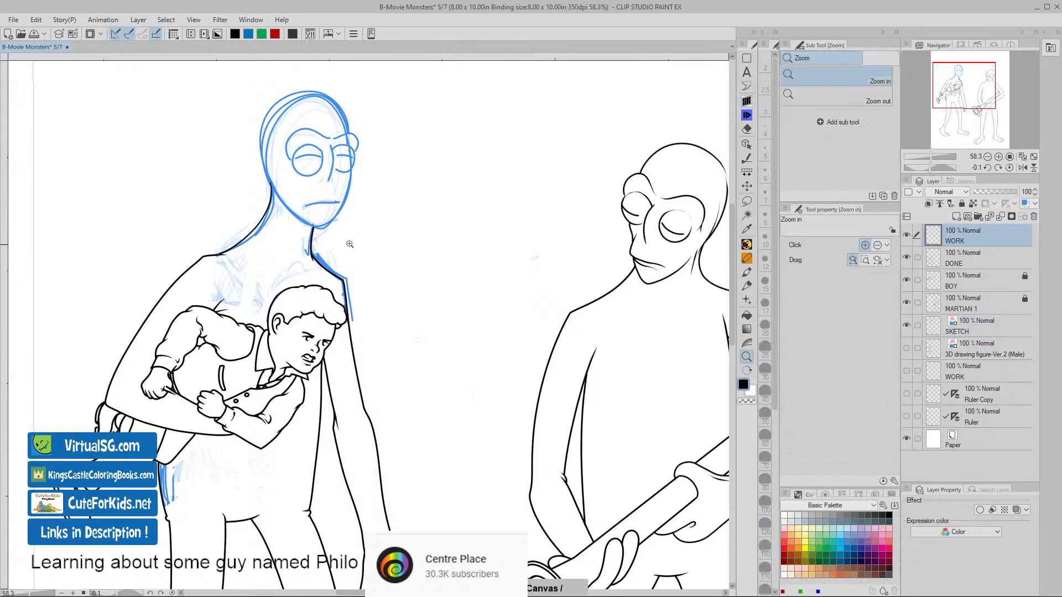
left_click_drag(348, 235, 362, 242)
key("space")
left_click_drag(400, 204, 459, 344)
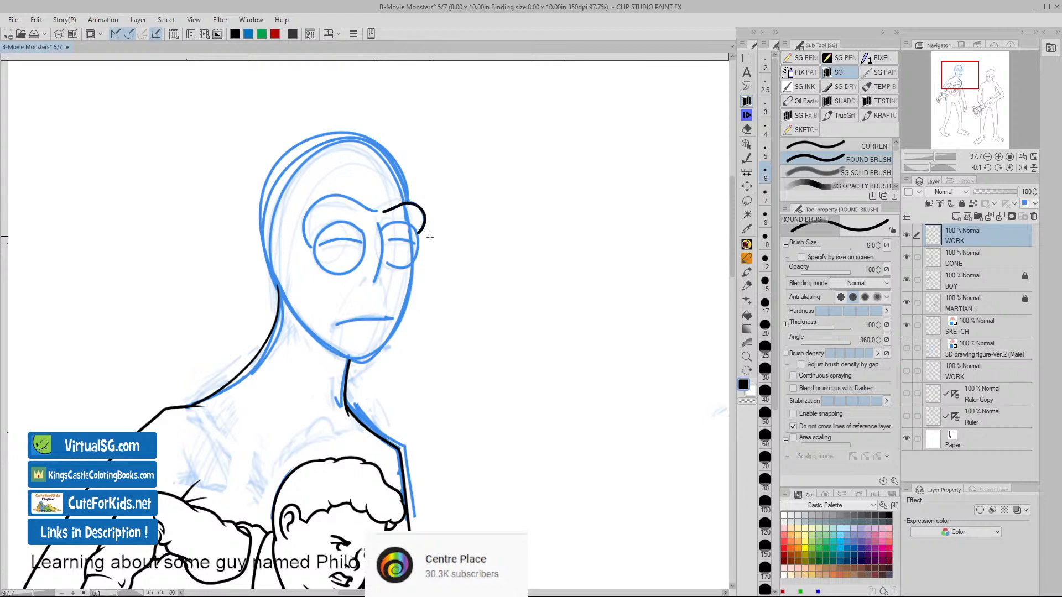
key("ctrl+space")
left_click_drag(429, 329, 441, 336)
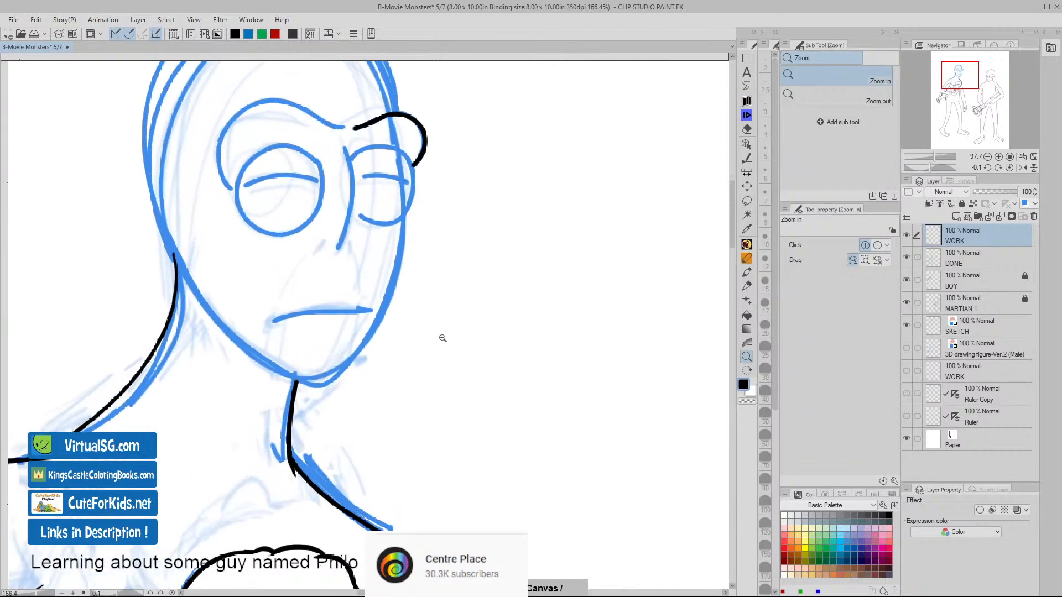
mouse_move(344, 149)
left_mouse_down()
mouse_move(356, 191)
mouse_move(332, 251)
left_mouse_up()
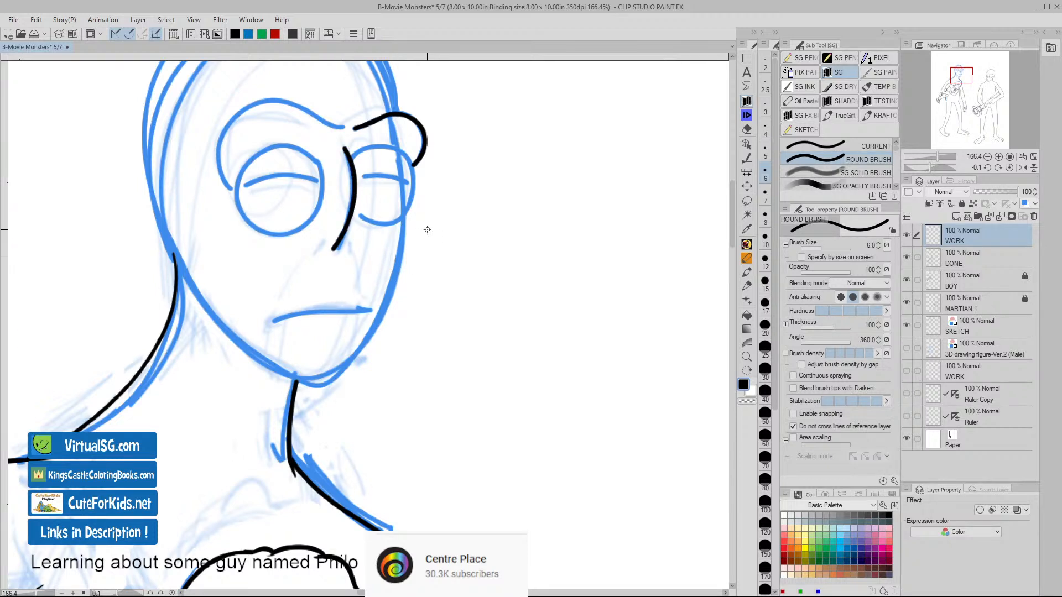
- Try to ink the round outline of the Martian's far eye, starting beside the nose bridge line
mouse_move(367, 149)
left_mouse_down()
mouse_move(393, 146)
mouse_move(419, 170)
mouse_move(415, 205)
mouse_move(393, 222)
mouse_move(362, 211)
left_mouse_up()
key("ctrl+z")
mouse_move(382, 145)
left_mouse_down()
mouse_move(413, 161)
mouse_move(419, 191)
mouse_move(404, 218)
mouse_move(363, 219)
left_mouse_up()
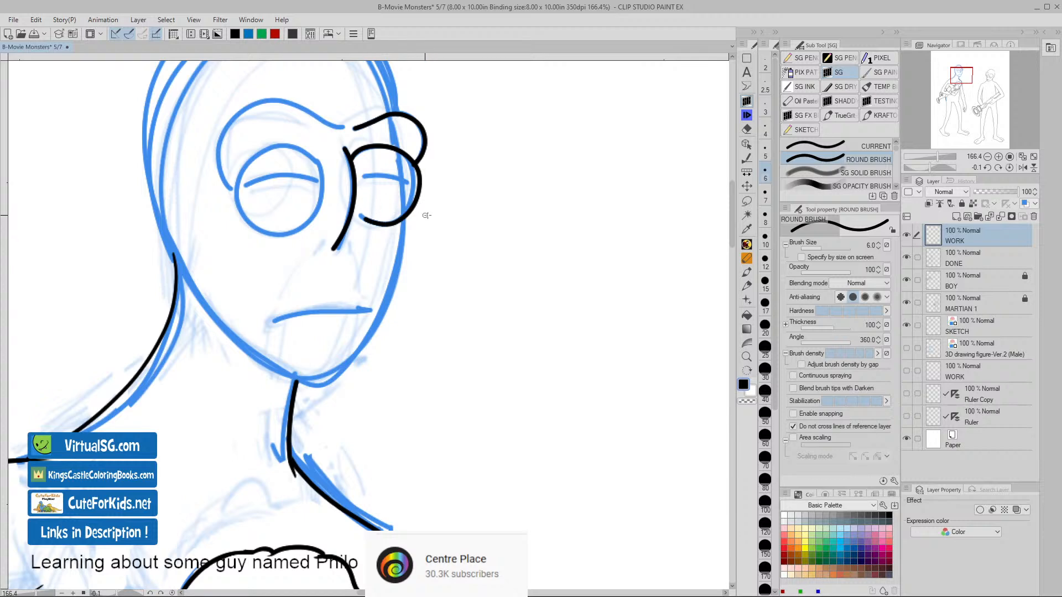
key("ctrl+z")
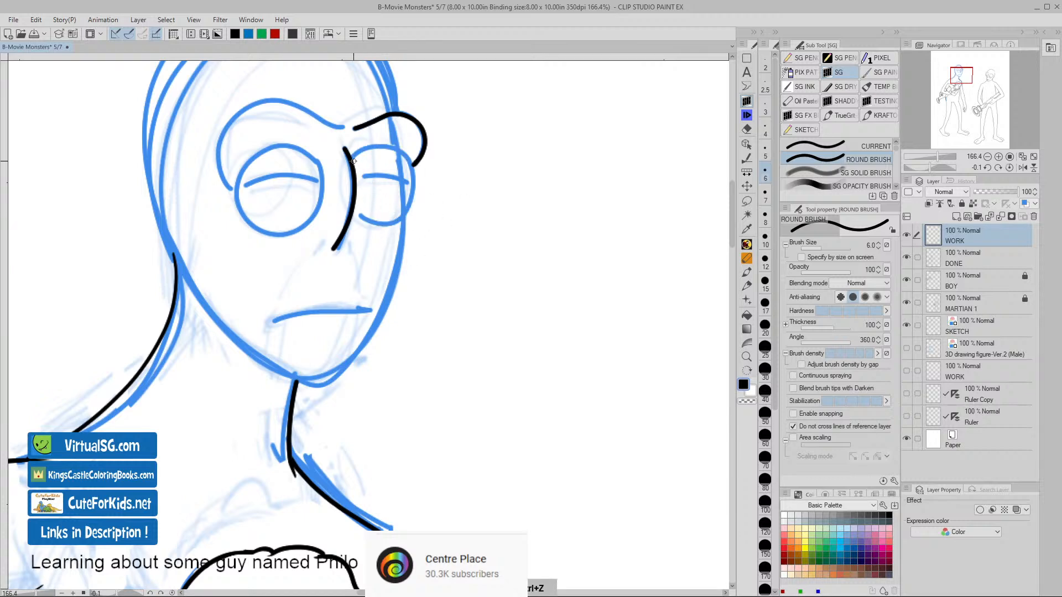
- Ink the rounded outline of the face's farther eye in black over the blue sketch
mouse_move(372, 145)
left_mouse_down()
mouse_move(402, 150)
mouse_move(419, 174)
mouse_move(412, 211)
mouse_move(366, 218)
left_mouse_up()
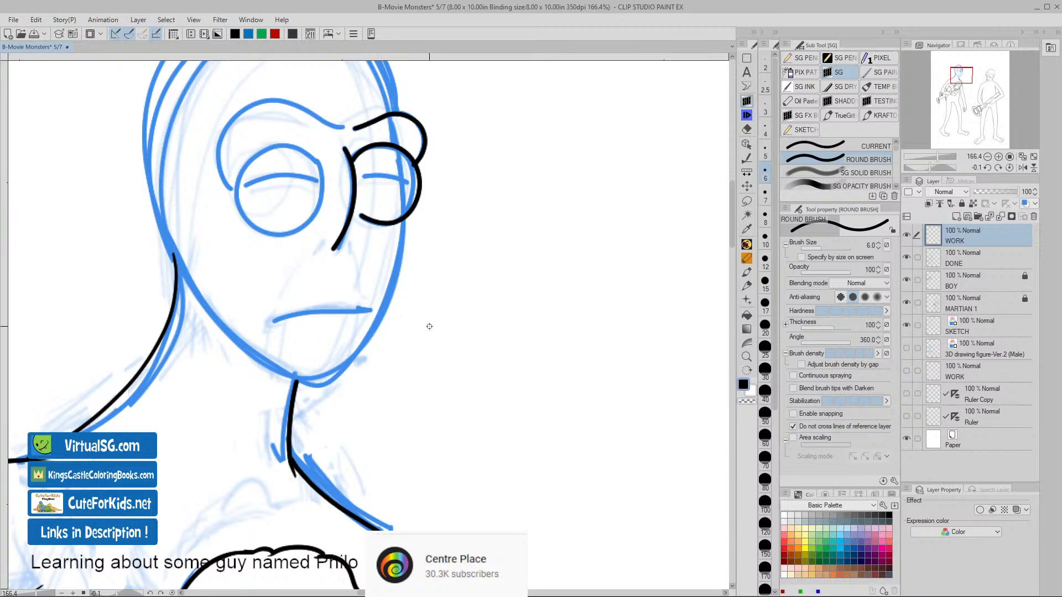
- Try to ink the circular outline of the face's nearer eye freehand
mouse_move(322, 163)
left_mouse_down()
mouse_move(266, 148)
mouse_move(239, 195)
mouse_move(270, 234)
mouse_move(312, 230)
mouse_move(325, 218)
mouse_move(330, 181)
mouse_move(290, 146)
mouse_move(243, 163)
mouse_move(240, 209)
mouse_move(276, 237)
mouse_move(304, 231)
mouse_move(321, 212)
mouse_move(328, 186)
mouse_move(314, 154)
mouse_move(255, 151)
mouse_move(237, 190)
mouse_move(247, 212)
mouse_move(280, 233)
mouse_move(318, 212)
mouse_move(323, 156)
left_mouse_up()
key("ctrl+z")
key("ctrl+z")
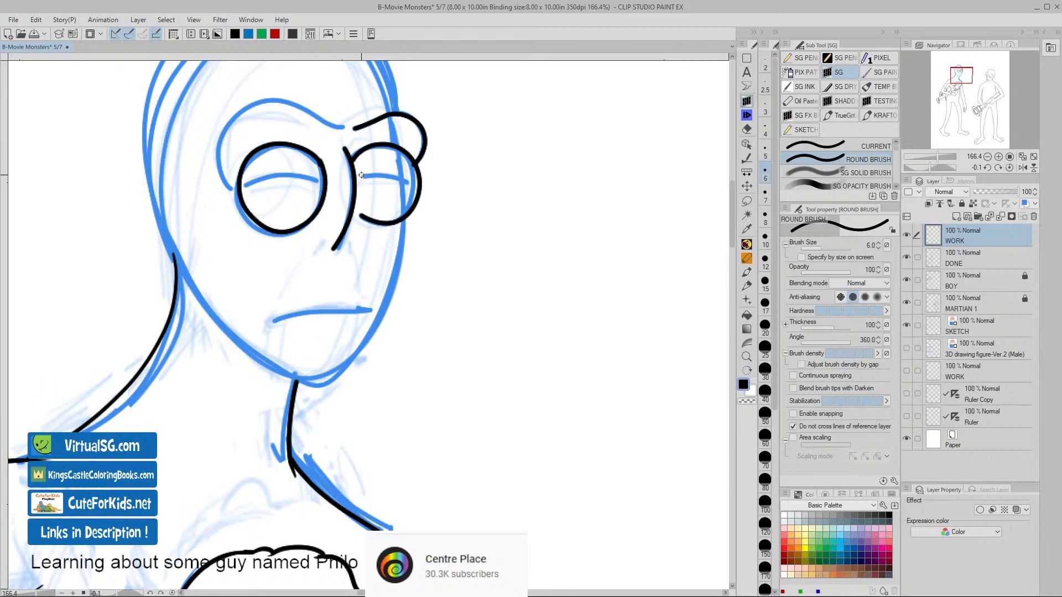
key("ctrl+z")
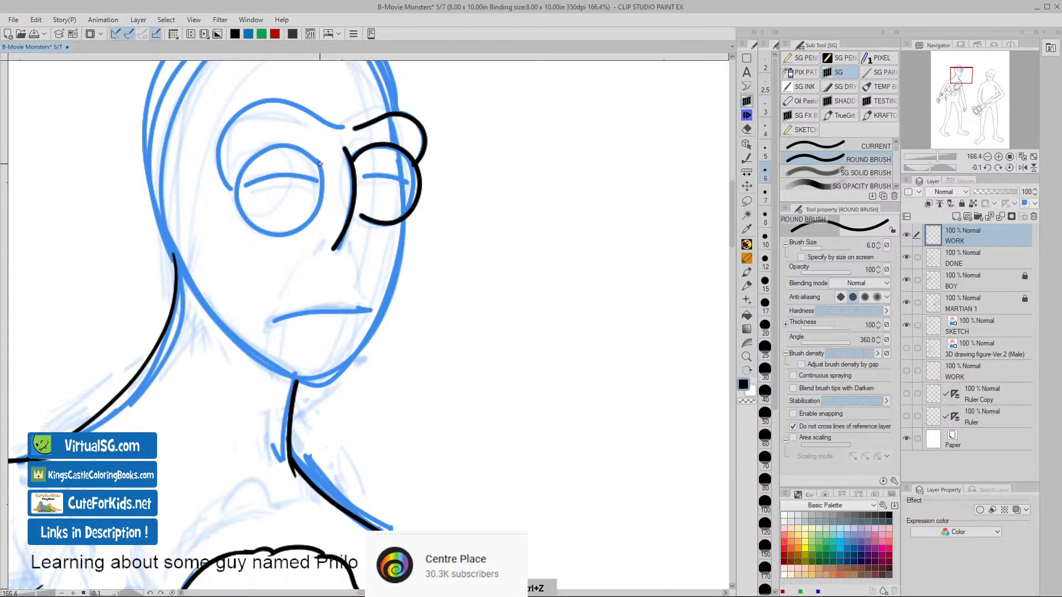
mouse_move(320, 164)
left_mouse_down()
mouse_move(289, 142)
mouse_move(261, 147)
mouse_move(238, 168)
mouse_move(249, 216)
mouse_move(274, 228)
mouse_move(307, 222)
mouse_move(328, 198)
mouse_move(322, 160)
mouse_move(274, 141)
mouse_move(243, 162)
mouse_move(236, 206)
mouse_move(260, 229)
mouse_move(304, 228)
mouse_move(327, 197)
mouse_move(319, 164)
left_mouse_up()
key("ctrl+z")
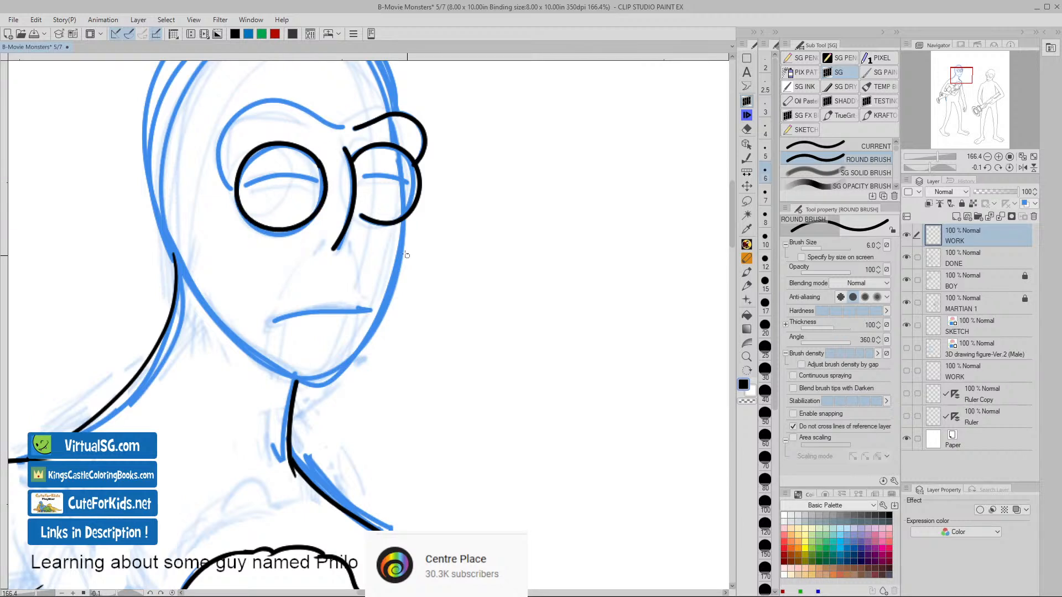
key("ctrl+z")
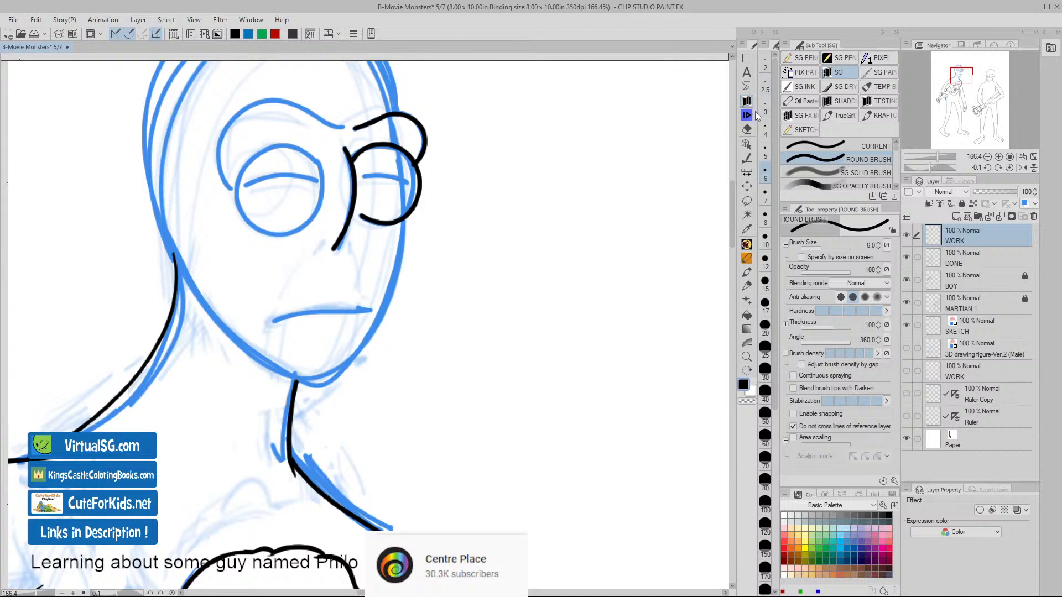
- Choose the Figure ruler with the ellipse shape and make the hidden Ruler layer the active layer
left_click(747, 59)
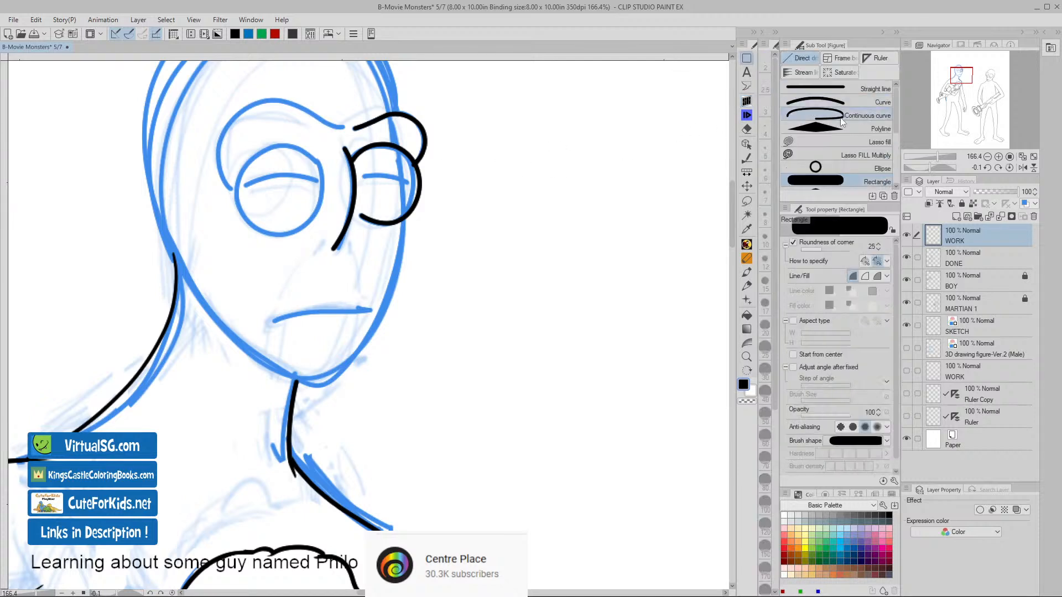
left_click(879, 59)
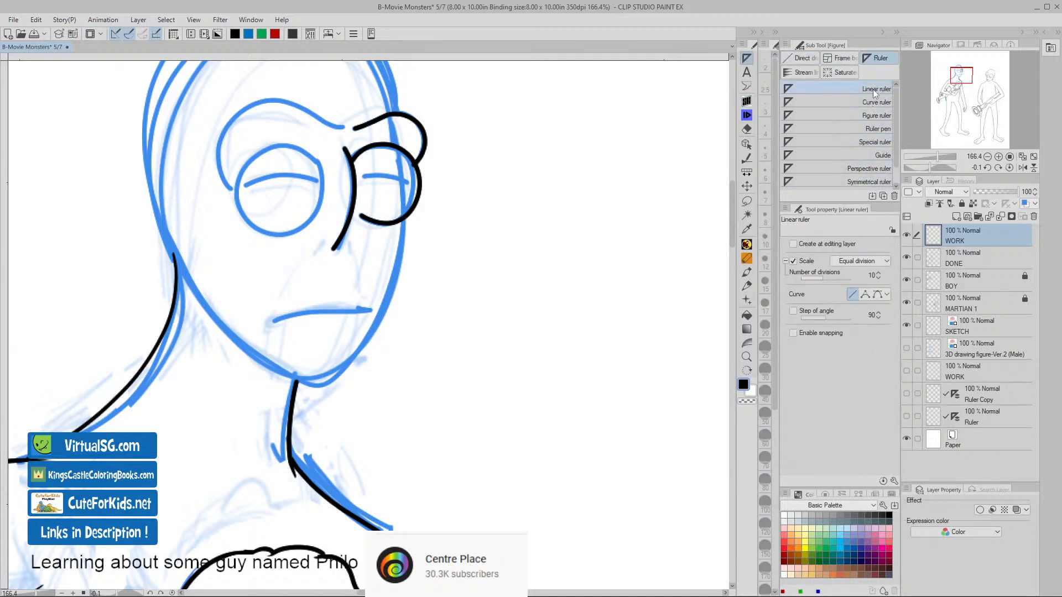
left_click(865, 116)
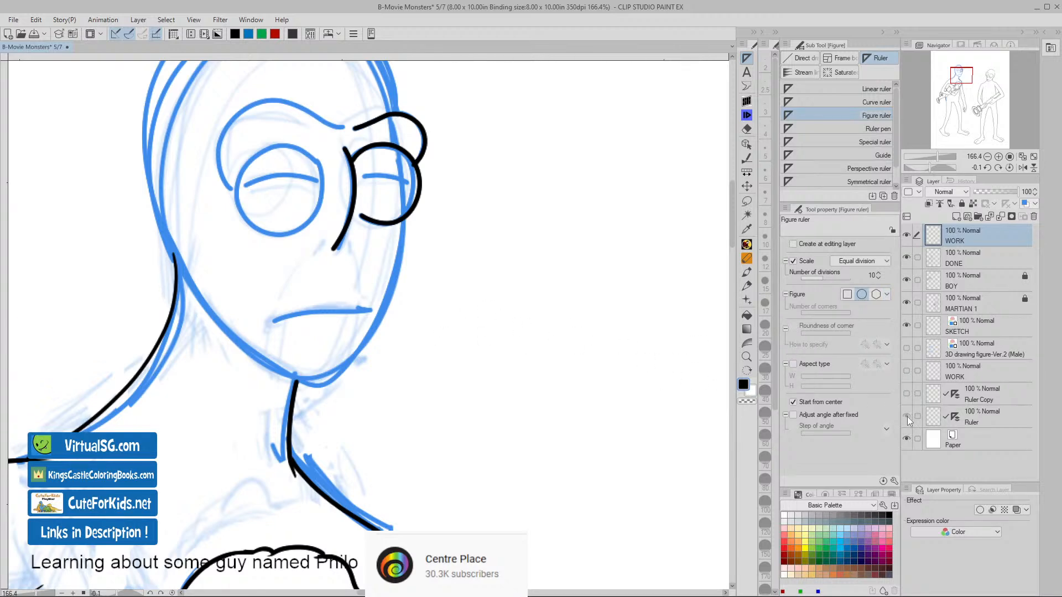
key("ctrl+0")
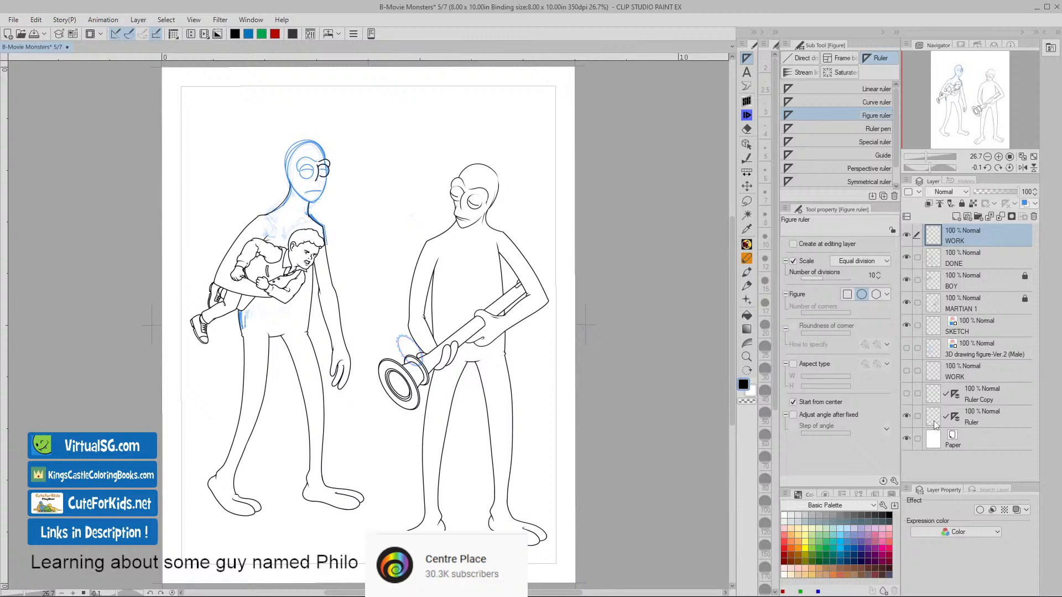
left_click(907, 395)
left_click(907, 394)
left_click(907, 416)
left_click(937, 423)
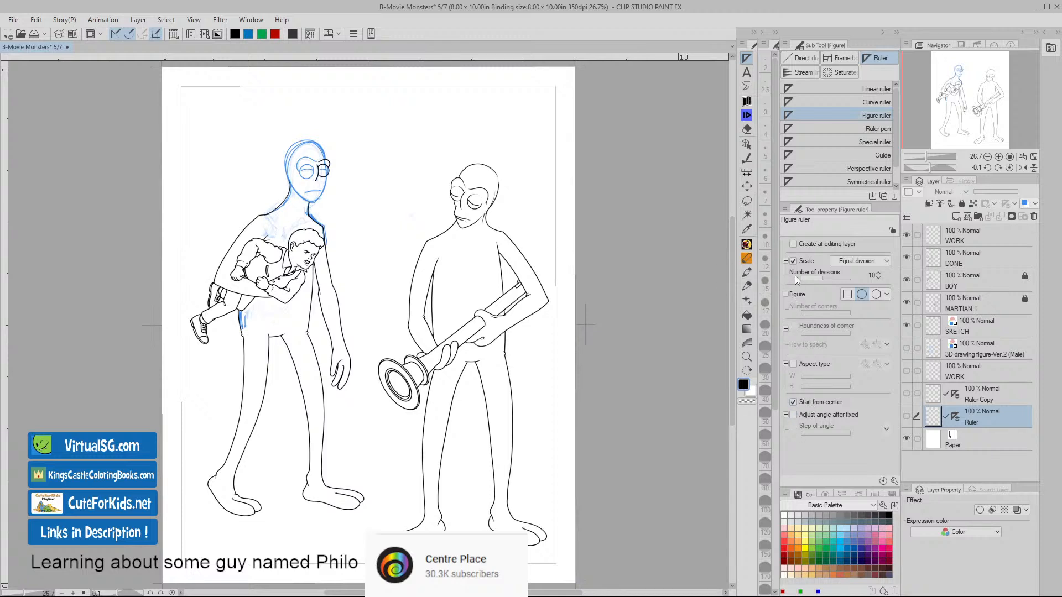
- Disable the ruler's scale, fix its aspect at W 1.0 and H 1.0, and create a circular ruler over the nearer eye
left_click(793, 260)
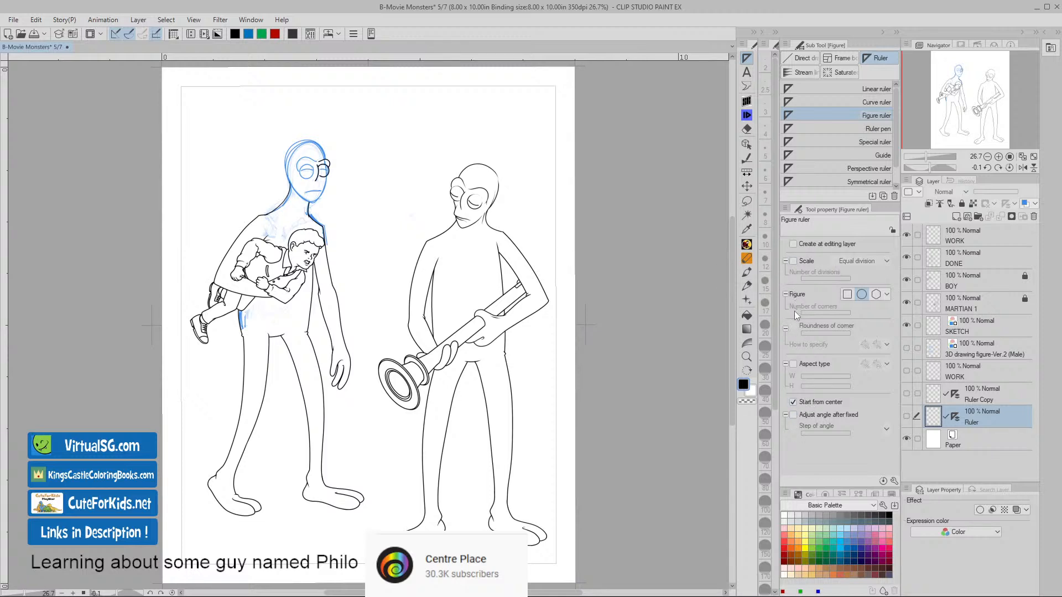
left_click(793, 364)
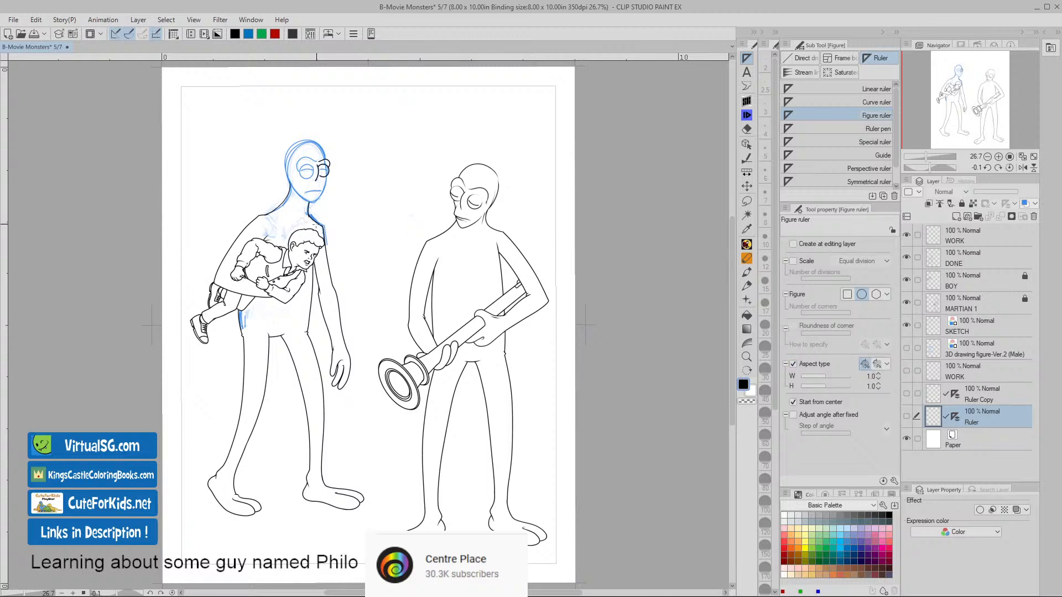
scroll(304, 188, "up", 4)
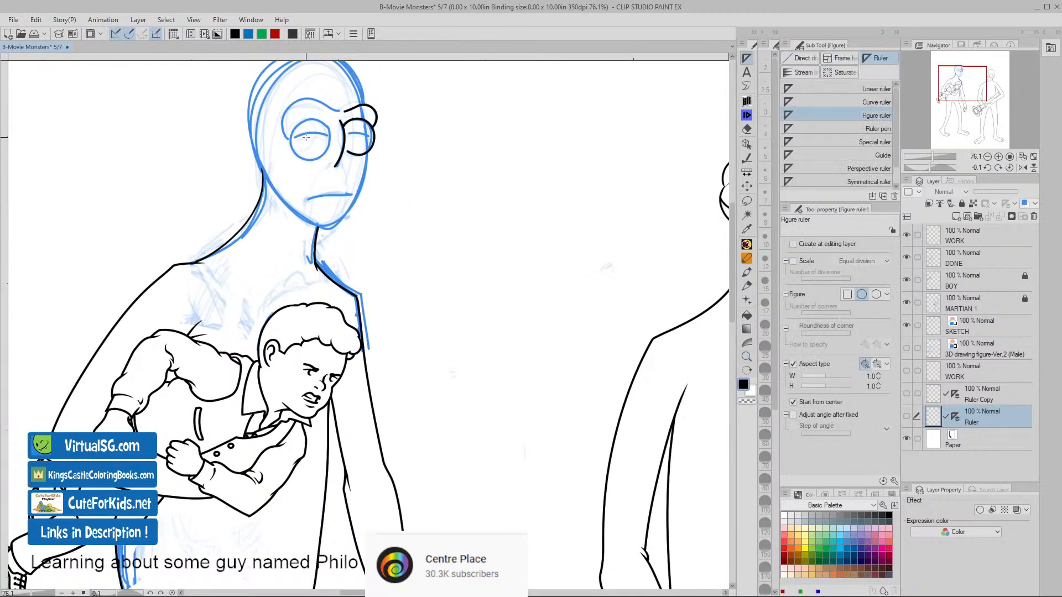
left_click_drag(306, 137, 326, 155)
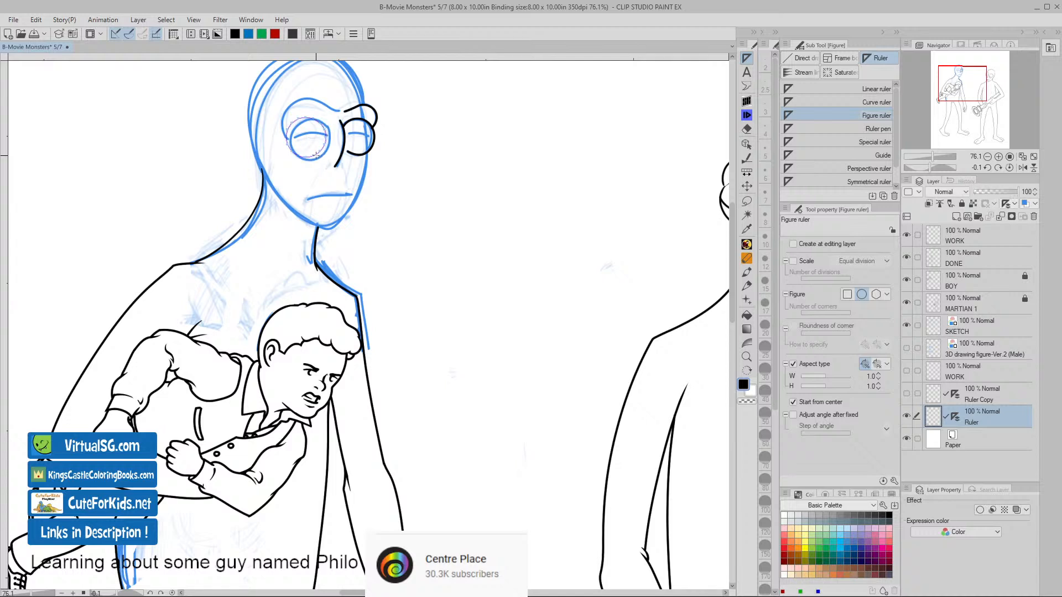
- Shift and slightly resize the circular ruler so it fits the sketched nearer eye
left_click(746, 143)
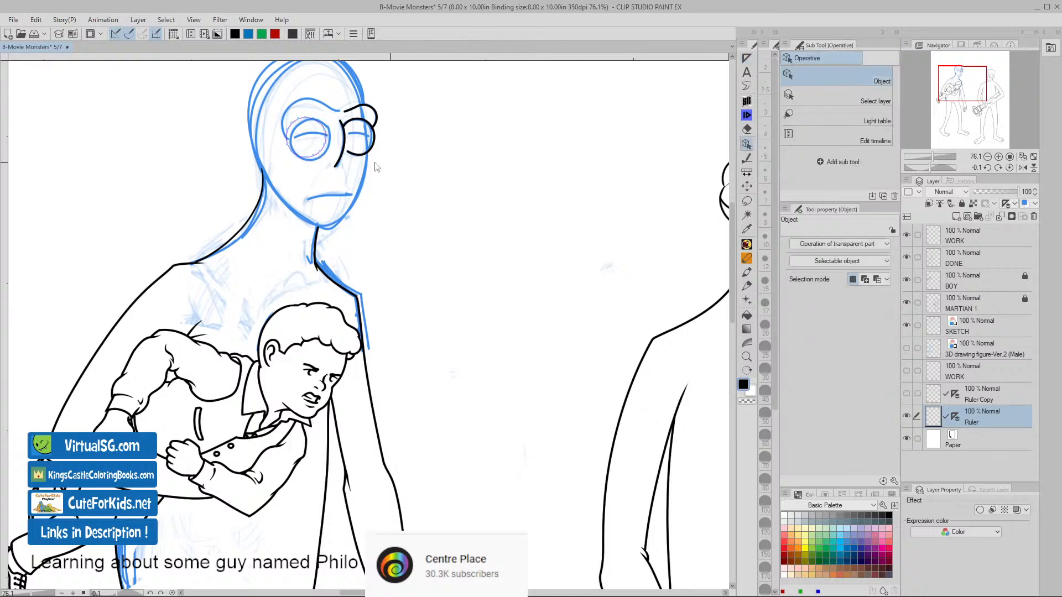
left_click(327, 158)
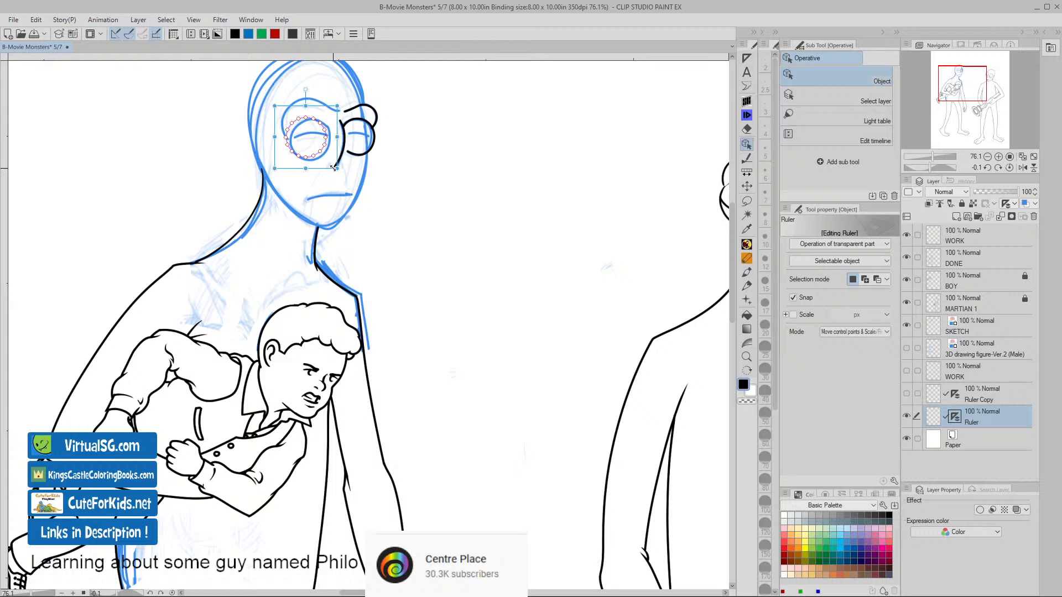
key("Right")
key("Right")
key("Right")
key("Right")
key("Right")
key("Right")
key("Right")
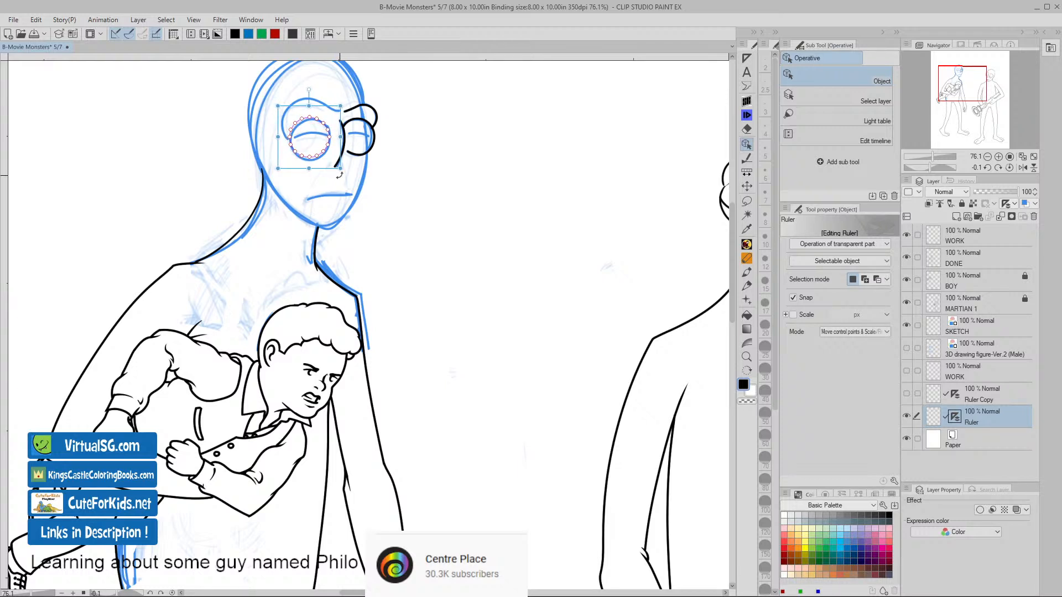
key("Down")
key("Down")
key("Down")
key("Right")
key("Right")
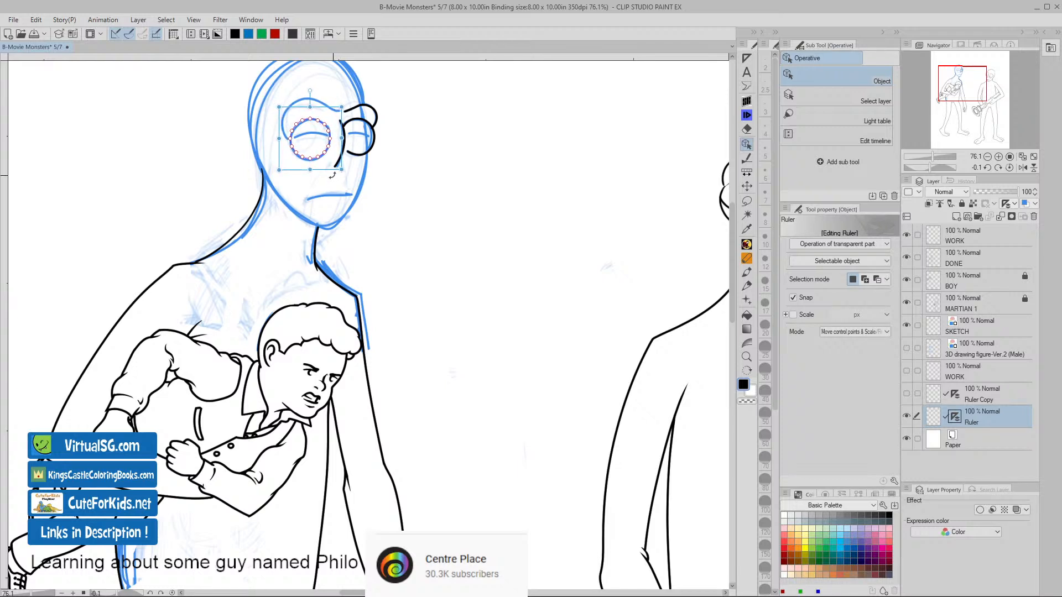
left_click_drag(280, 170, 281, 167)
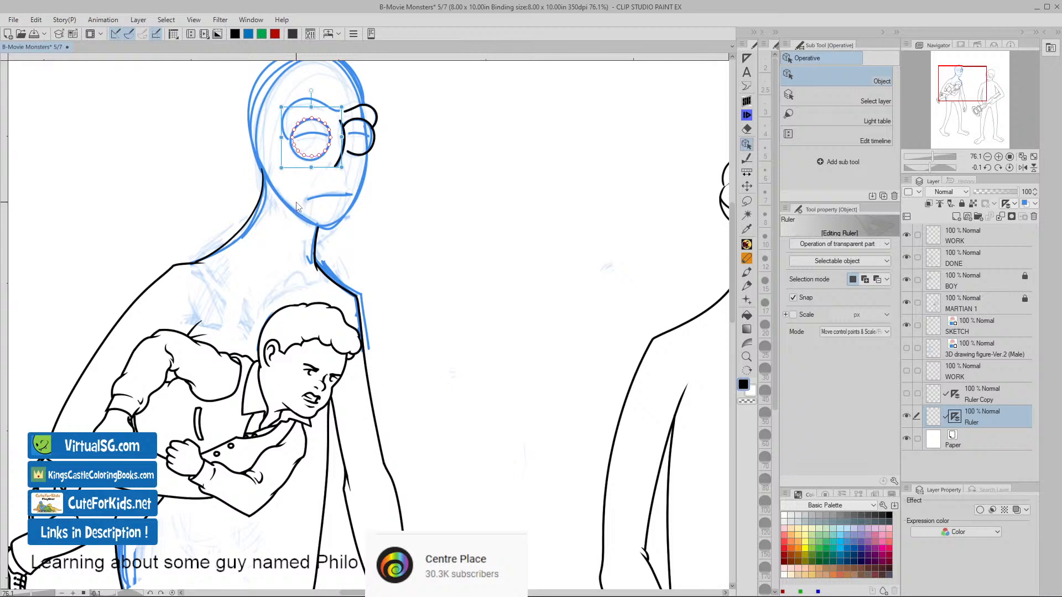
key("Left")
key("Left")
left_click(348, 230)
- Ink the nearer eye's outline along the circular ruler on the WORK layer with the black Round Brush at size 6, redoing uneven strokes
left_click(936, 239)
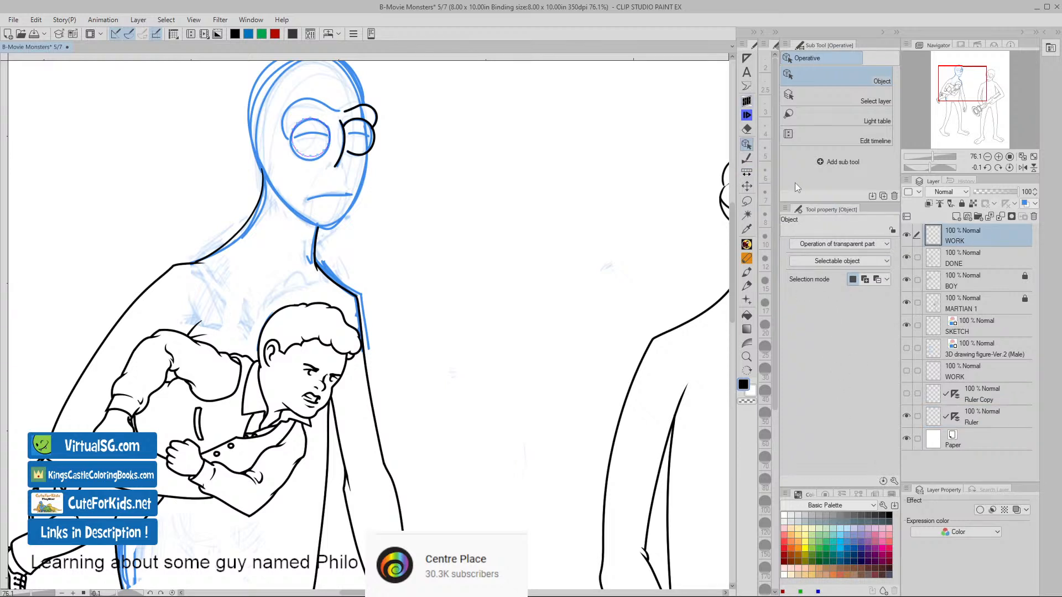
key("b")
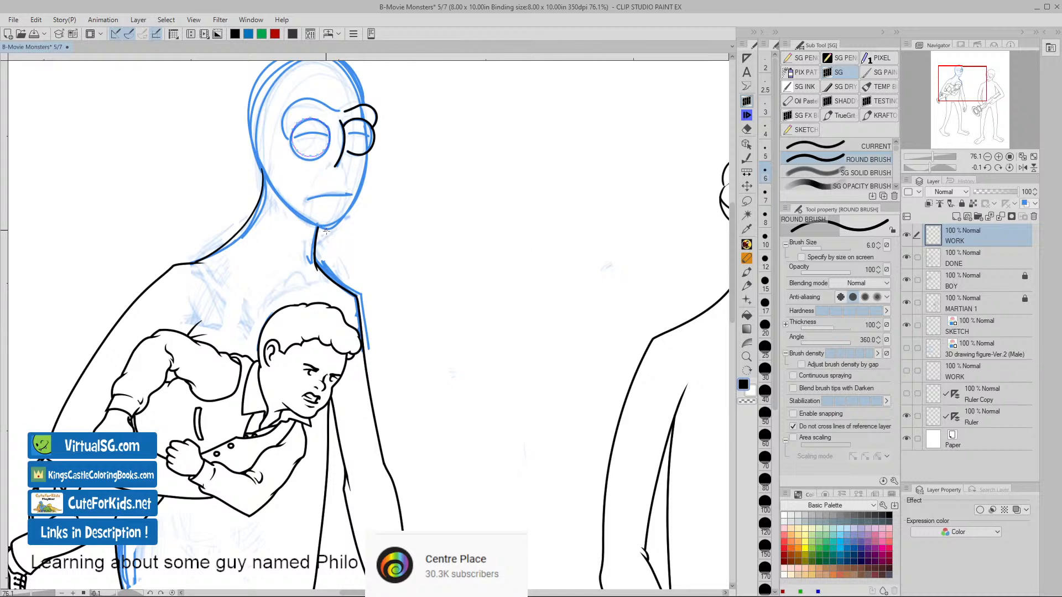
key("ctrl+space")
mouse_move(319, 159)
left_mouse_down()
mouse_move(358, 172)
mouse_move(395, 271)
left_mouse_up()
key("space")
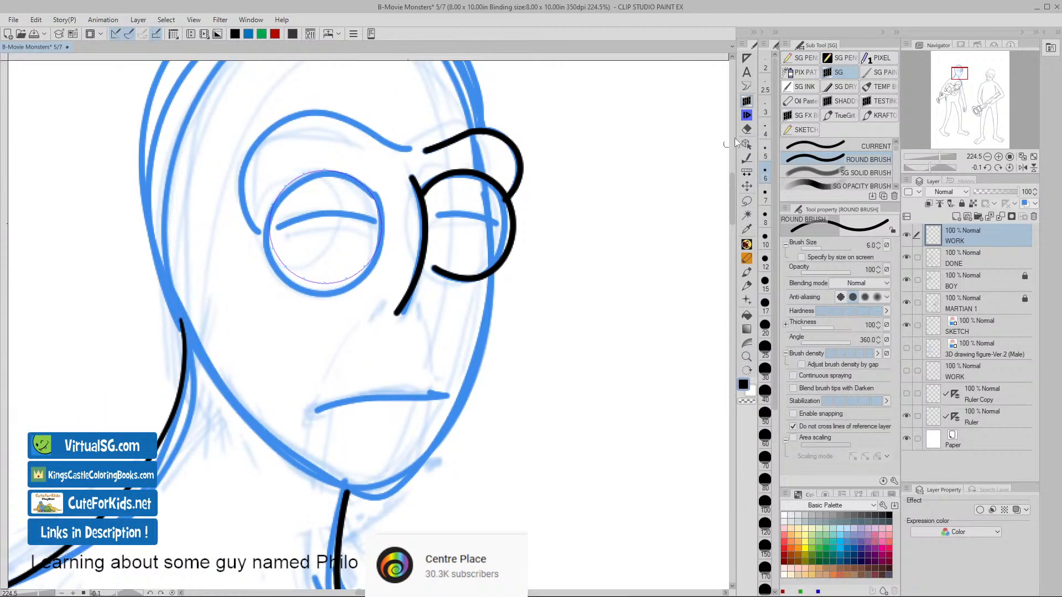
mouse_move(367, 189)
left_mouse_down()
mouse_move(300, 177)
mouse_move(271, 218)
mouse_move(283, 269)
mouse_move(325, 287)
mouse_move(353, 280)
mouse_move(378, 257)
mouse_move(368, 187)
left_mouse_up()
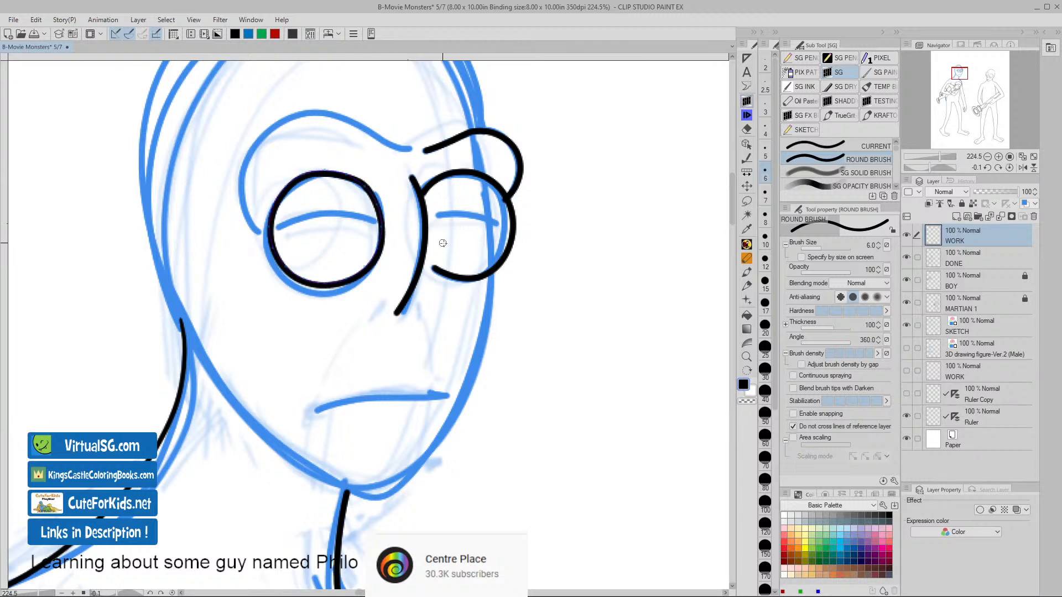
key("ctrl+z")
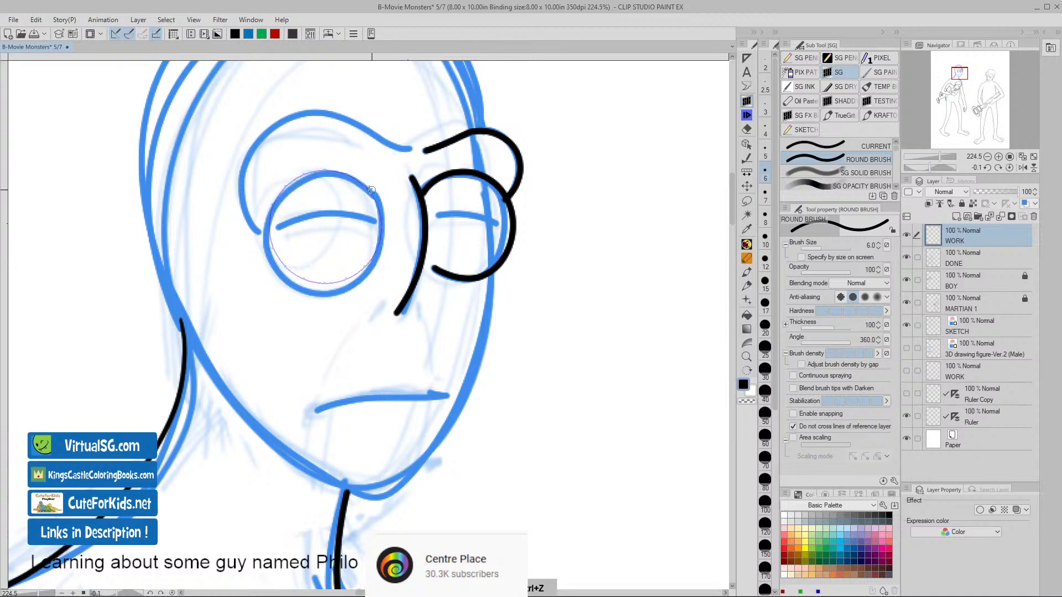
mouse_move(368, 189)
left_mouse_down()
mouse_move(325, 172)
mouse_move(285, 187)
mouse_move(269, 228)
mouse_move(285, 271)
mouse_move(318, 287)
mouse_move(371, 265)
mouse_move(384, 241)
mouse_move(367, 186)
left_mouse_up()
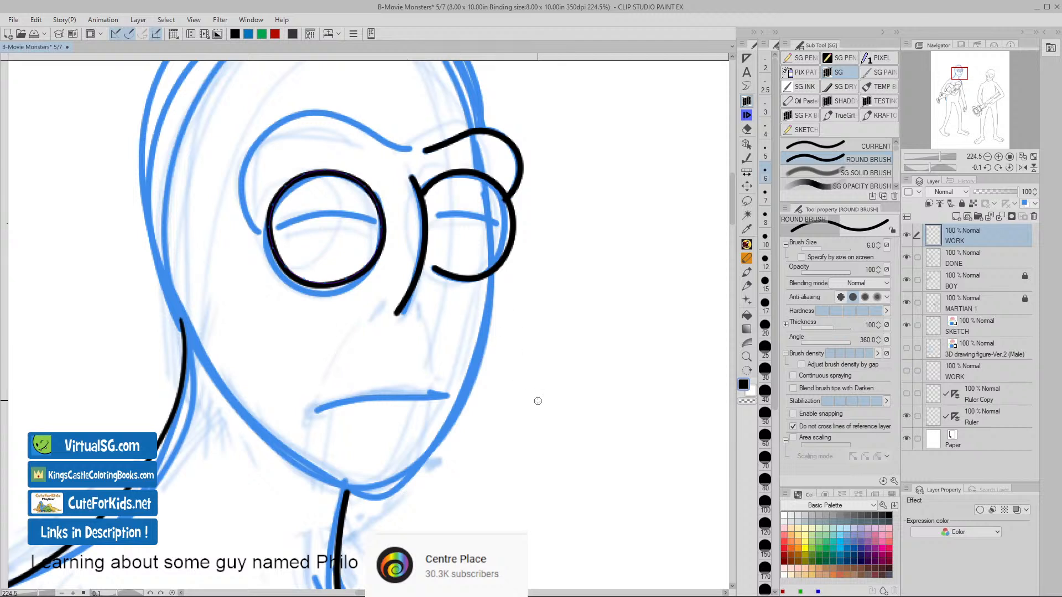
key("ctrl+z")
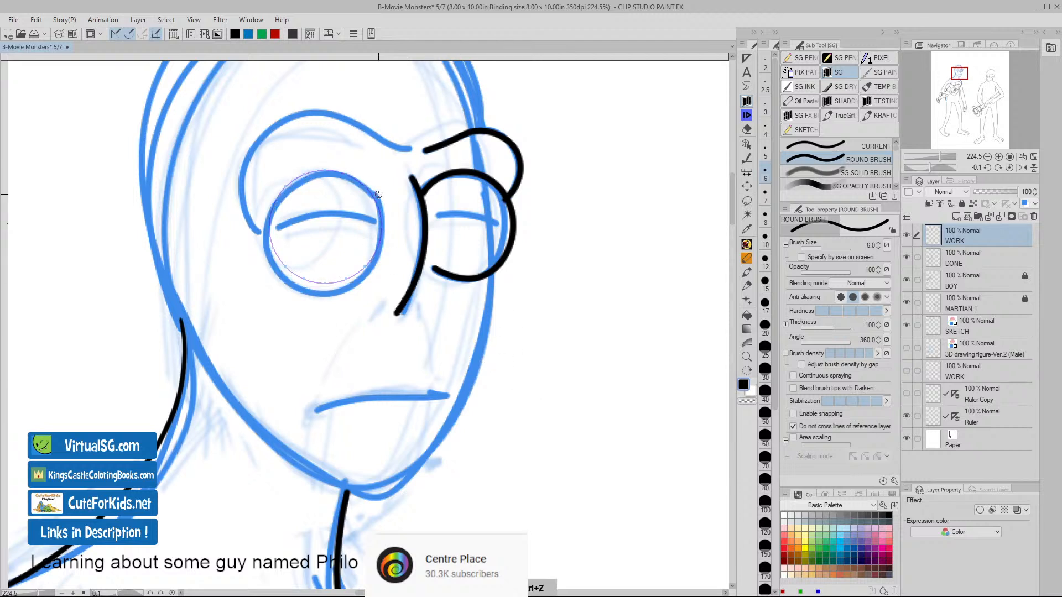
mouse_move(378, 196)
left_mouse_down()
mouse_move(343, 173)
mouse_move(297, 180)
mouse_move(268, 212)
mouse_move(280, 262)
mouse_move(316, 286)
mouse_move(359, 274)
mouse_move(380, 245)
mouse_move(376, 196)
left_mouse_up()
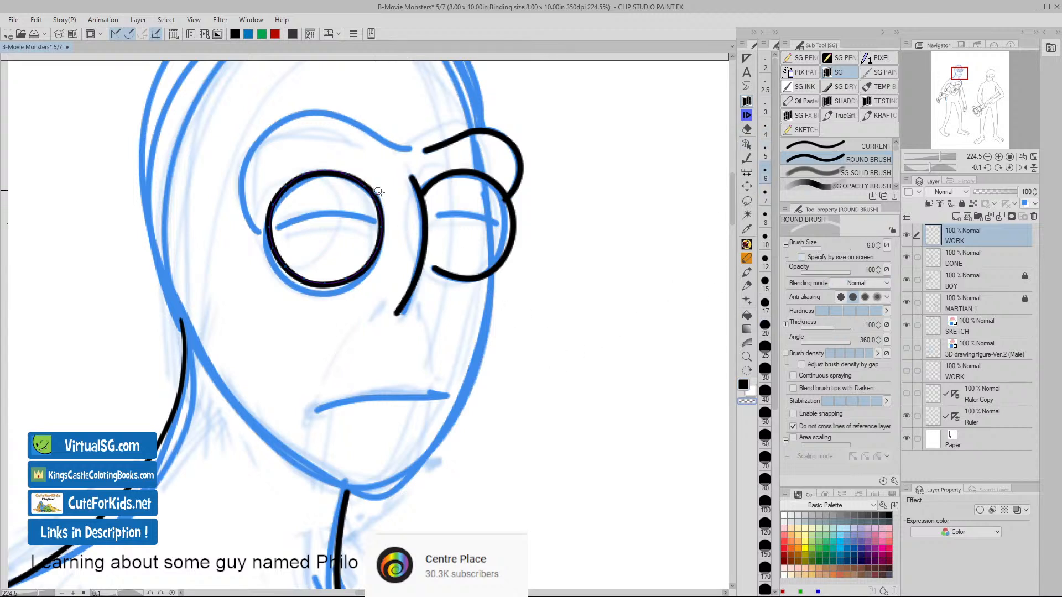
- Delete the Ruler layer that holds the circular eye ruler
key("ctrl+space")
left_click_drag(625, 450, 354, 374)
key("space")
mouse_move(612, 375)
left_mouse_down()
mouse_move(453, 370)
mouse_move(424, 396)
mouse_move(646, 369)
left_mouse_up()
left_click_drag(380, 334, 560, 372)
key("ctrl+space")
left_click_drag(419, 320, 537, 363)
key("space")
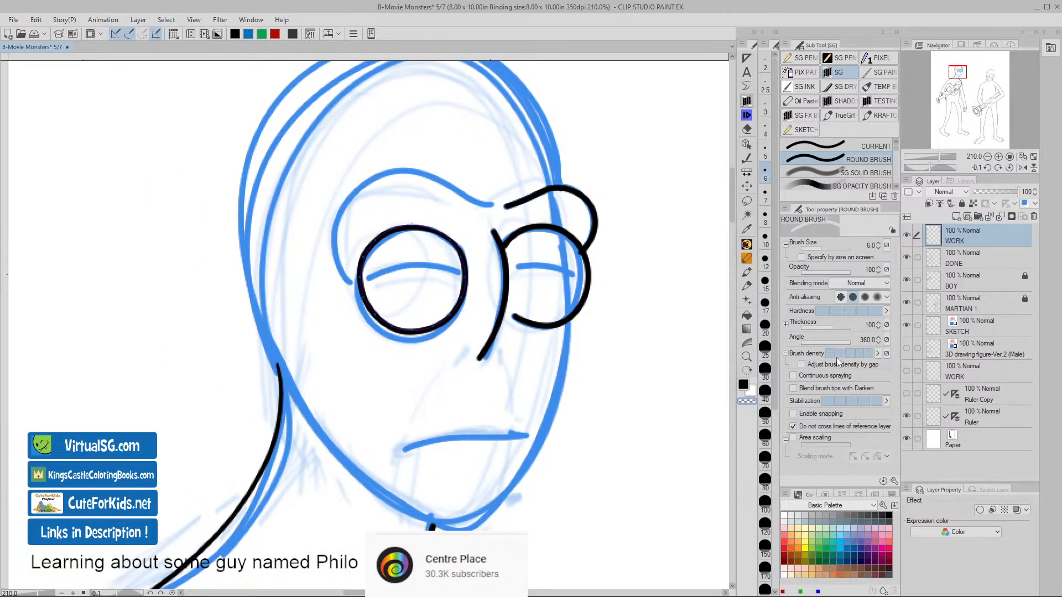
left_click(935, 421)
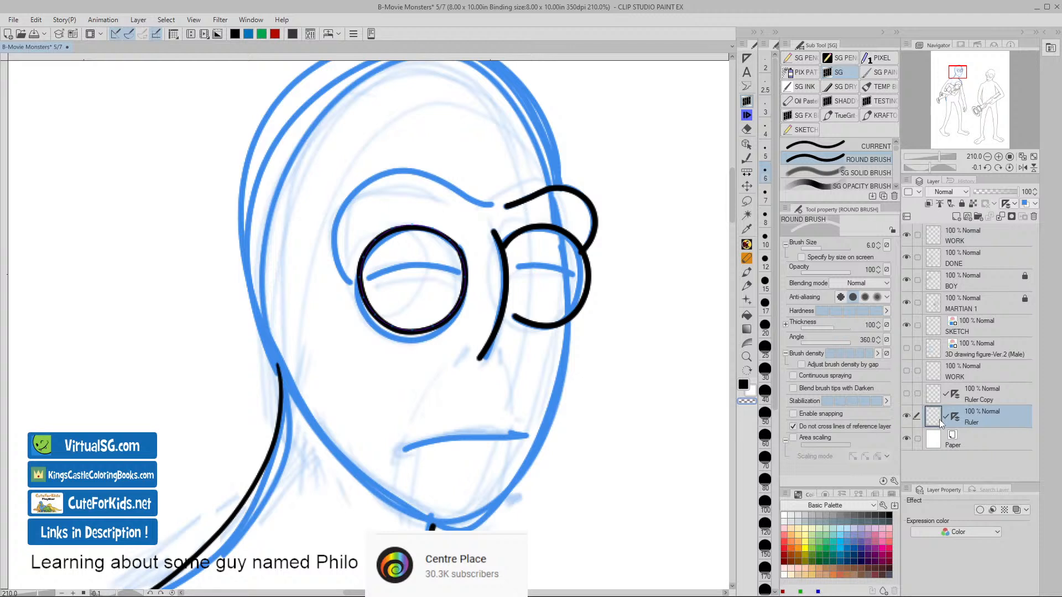
left_click(907, 415)
left_click(908, 416)
key("Delete")
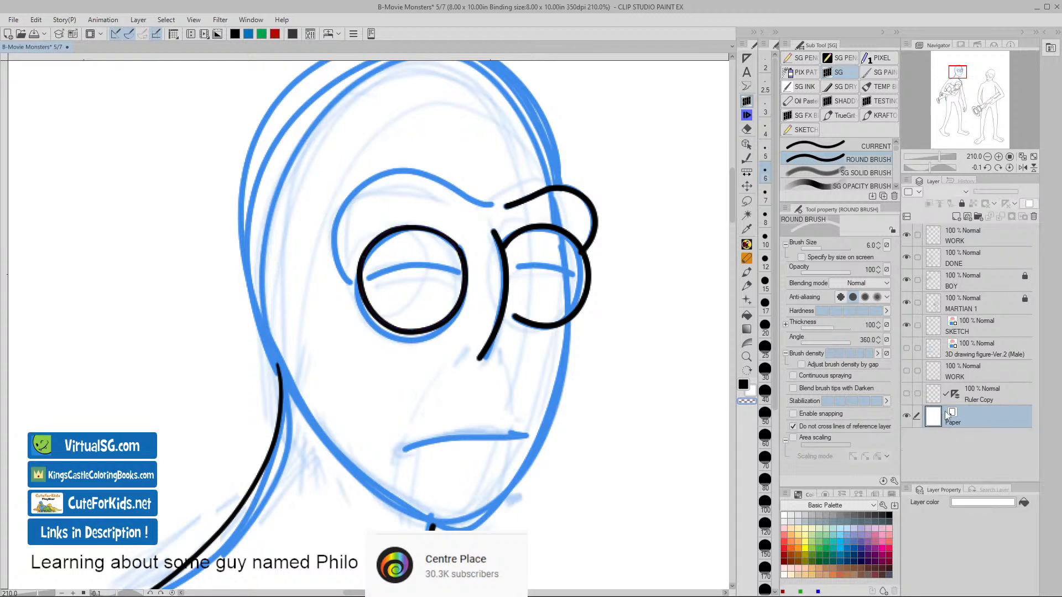
- Thin the upper edge of the nearer eye's outline on the WORK layer with the transparent colour, undoing the last excess stroke
left_click(936, 241)
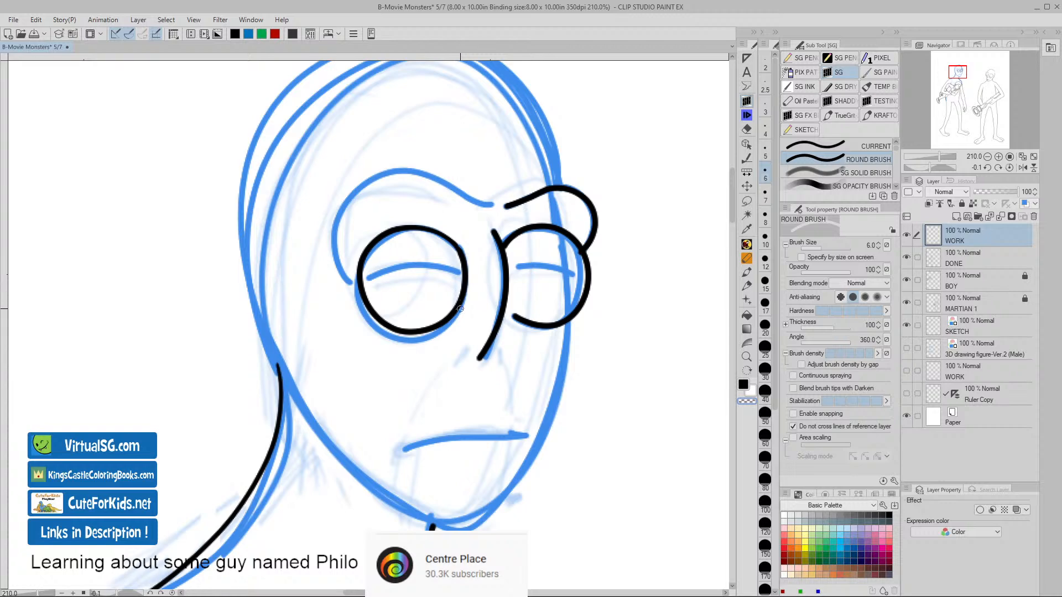
scroll(460, 309, "up", 3)
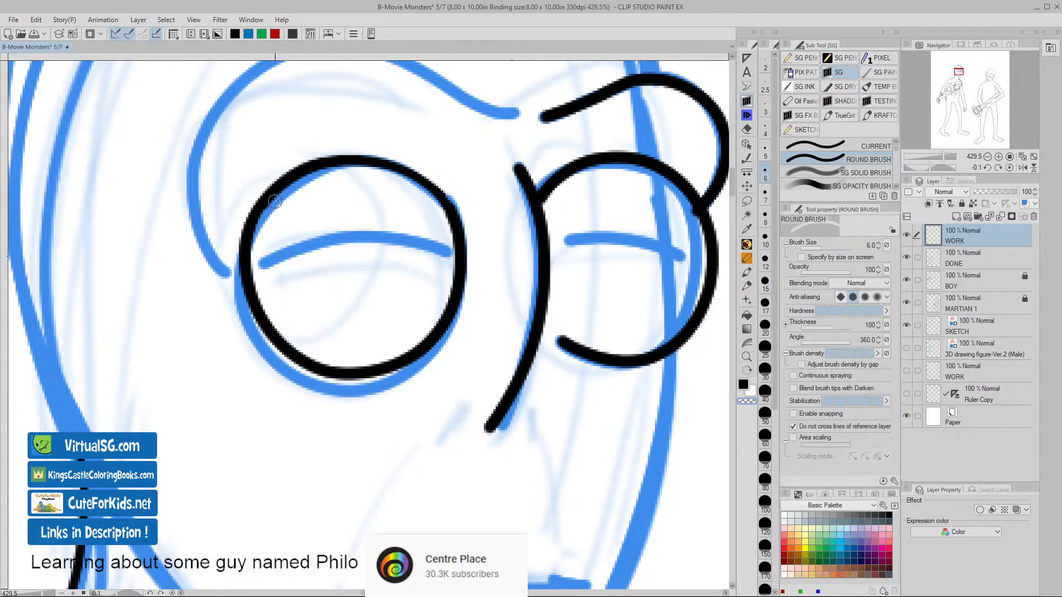
mouse_move(275, 201)
left_mouse_down()
mouse_move(302, 173)
mouse_move(343, 160)
mouse_move(388, 162)
mouse_move(440, 183)
left_mouse_up()
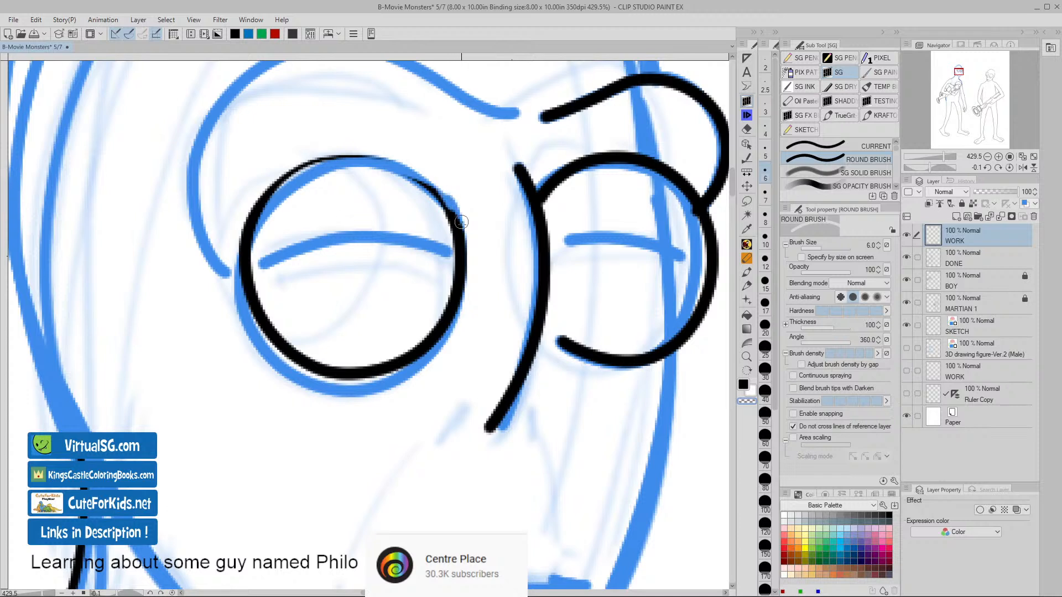
key("ctrl+z")
key("slash")
left_click_drag(607, 421, 584, 416)
left_click_drag(575, 415, 441, 357)
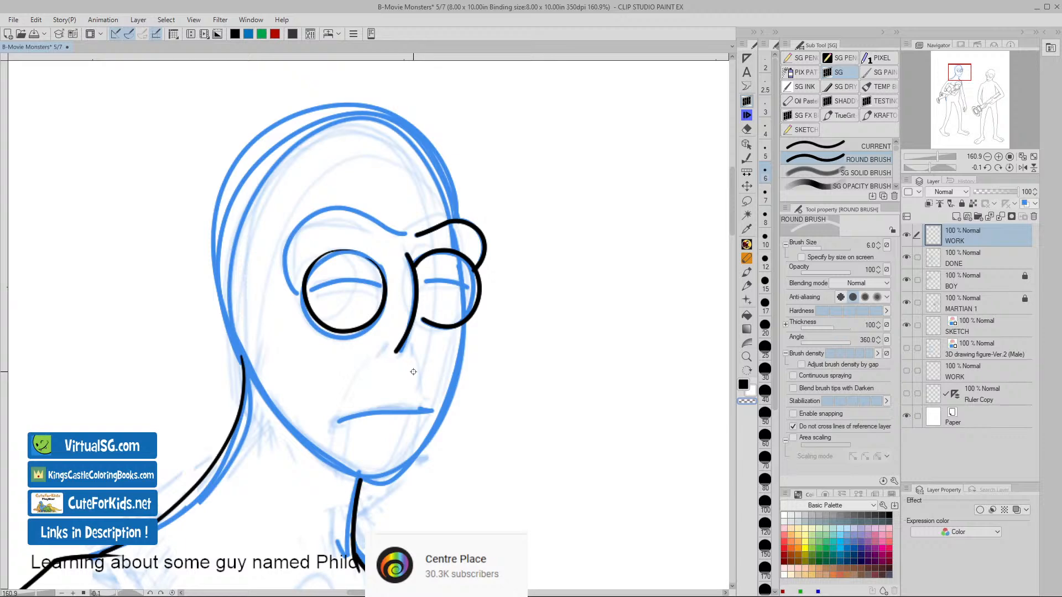
left_click_drag(494, 474, 519, 140)
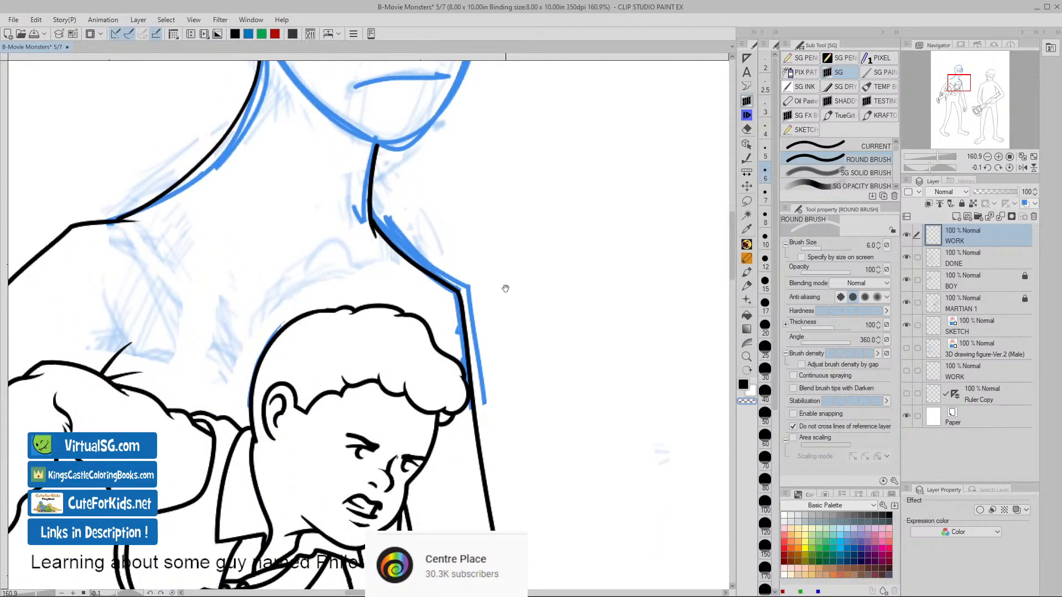
- Thin the farther eye's outline and taper the inner end of its brow with the transparent colour, undoing any excess stroke
left_click_drag(466, 161, 525, 423)
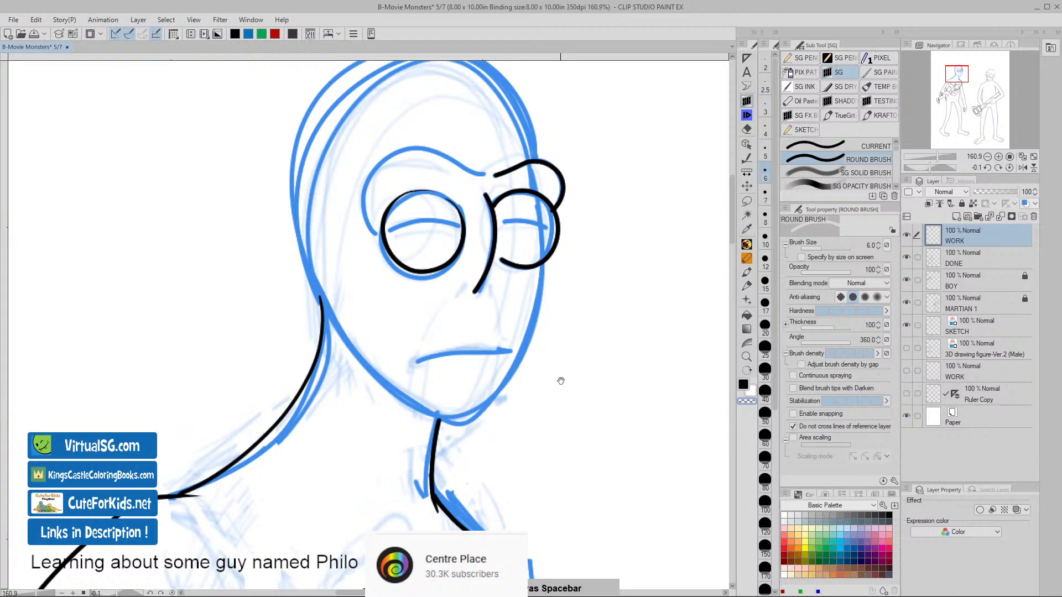
scroll(569, 373, "up", 1)
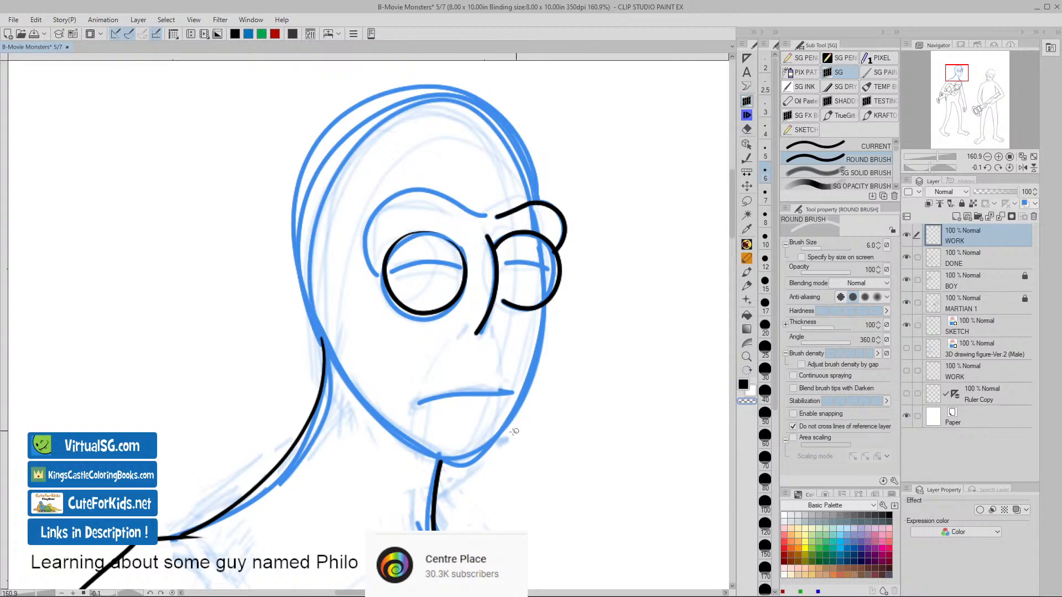
left_click(514, 342, "ctrl")
left_click_drag(544, 344, 500, 411)
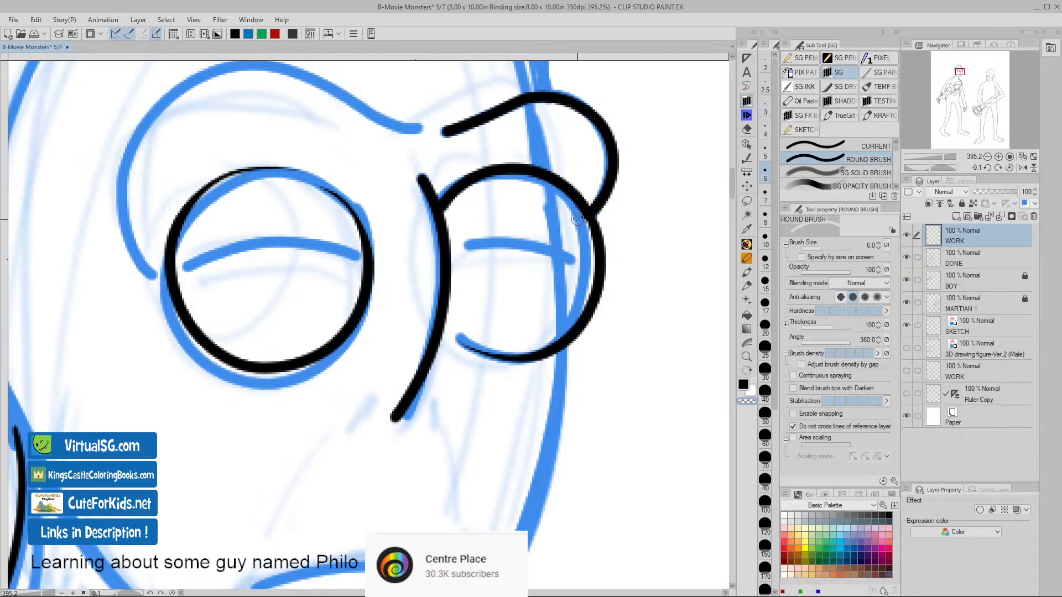
key("ctrl+z")
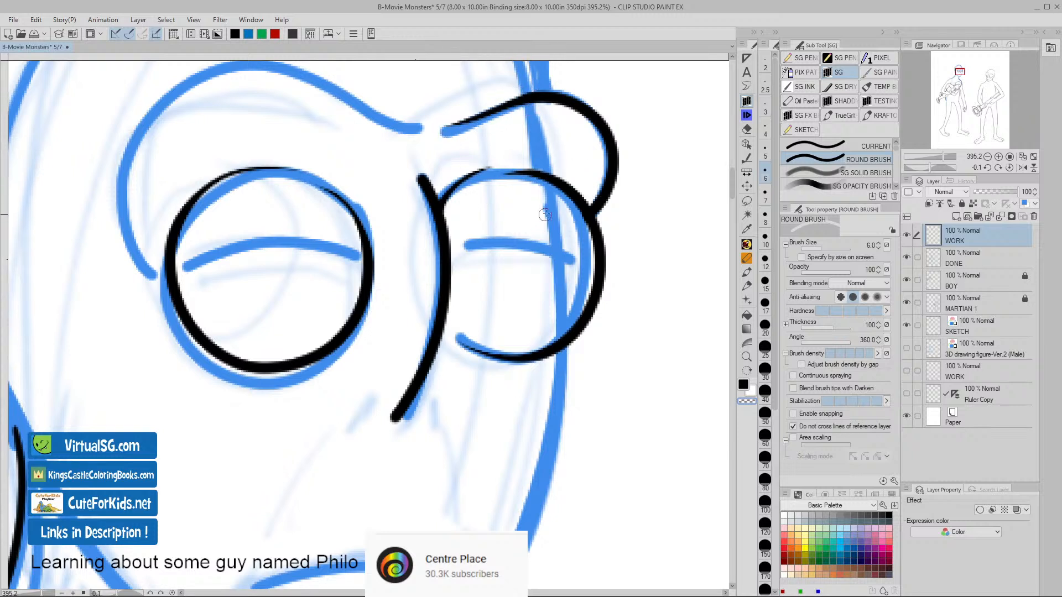
- Taper the lower end of the nose line between the eyes to a point with the transparent colour
key("space")
key("space")
left_click_drag(503, 303, 529, 199)
mouse_move(452, 190)
left_mouse_down()
mouse_move(434, 262)
mouse_move(374, 350)
left_mouse_up()
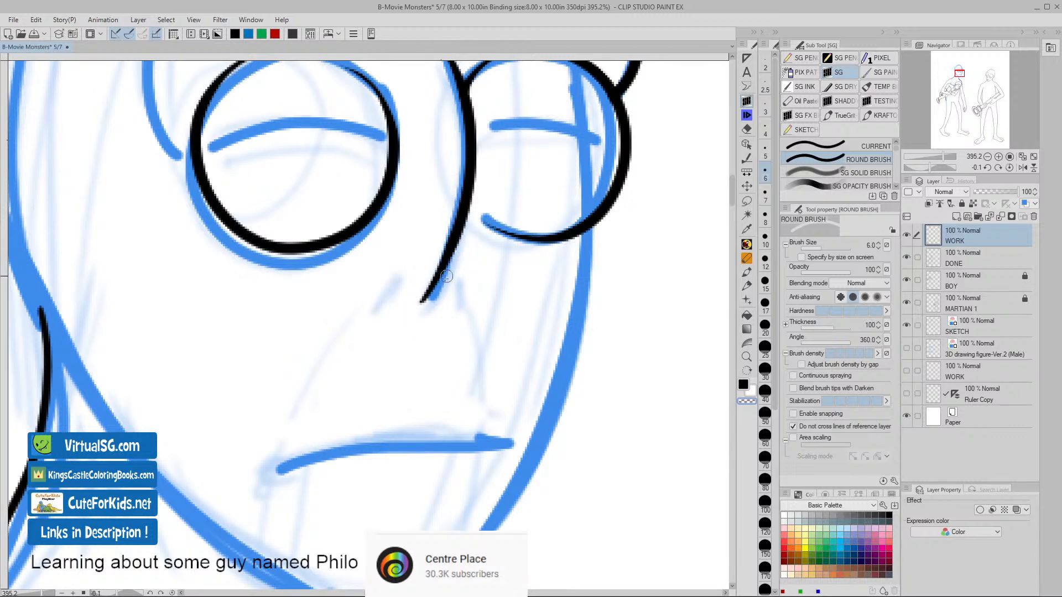
- Try to ink curved eyelid lines across both eyes with the black Round Brush at size 6, then undo them
key("/")
left_click_drag(621, 341, 583, 344)
key("space")
left_click_drag(649, 371, 487, 359)
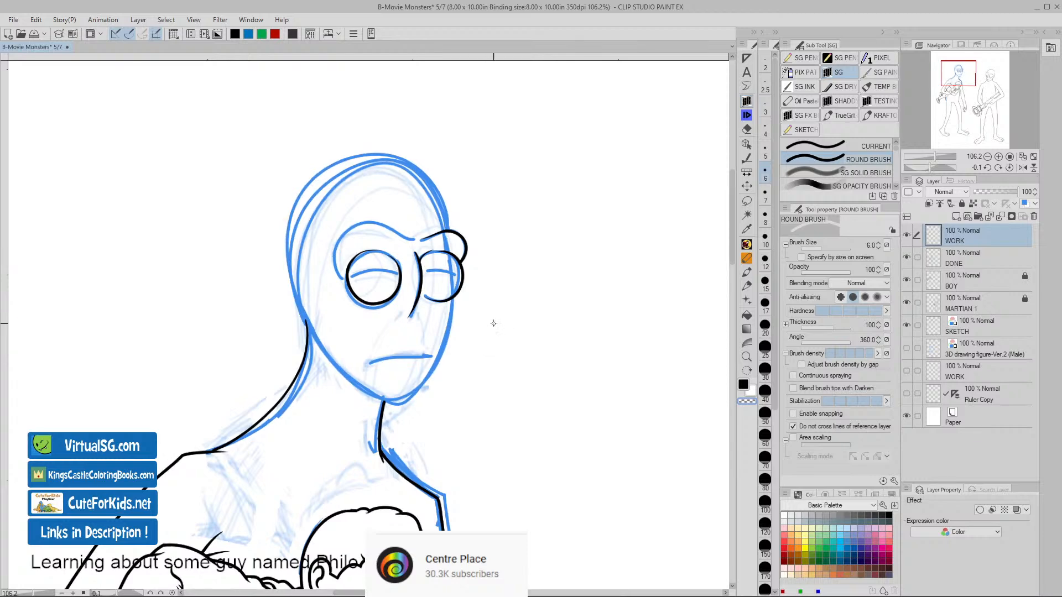
key("ctrl+space")
left_click_drag(443, 325, 509, 238)
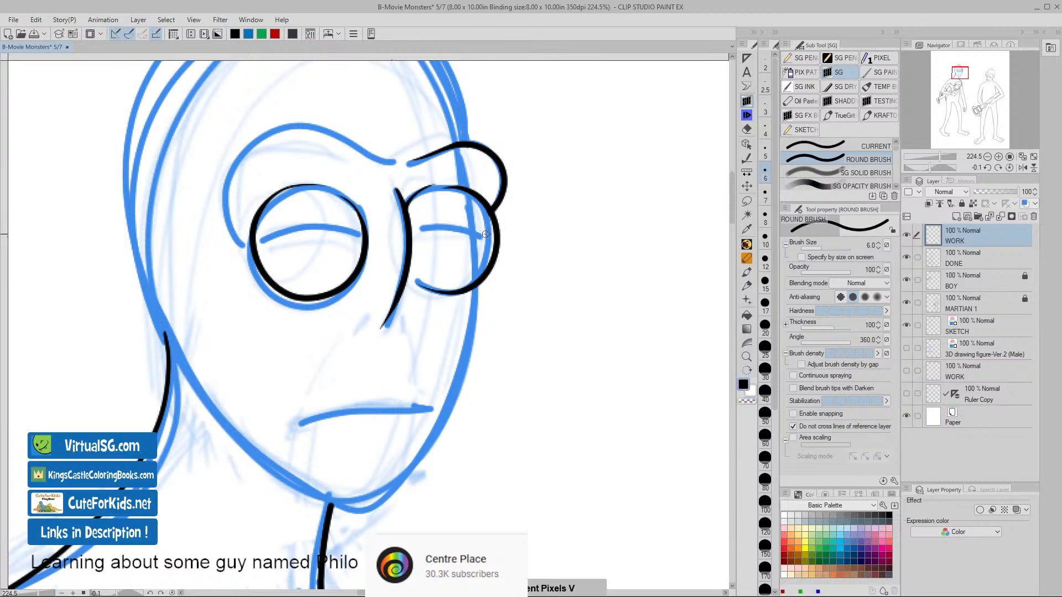
left_click_drag(492, 232, 437, 224)
key("ctrl+z")
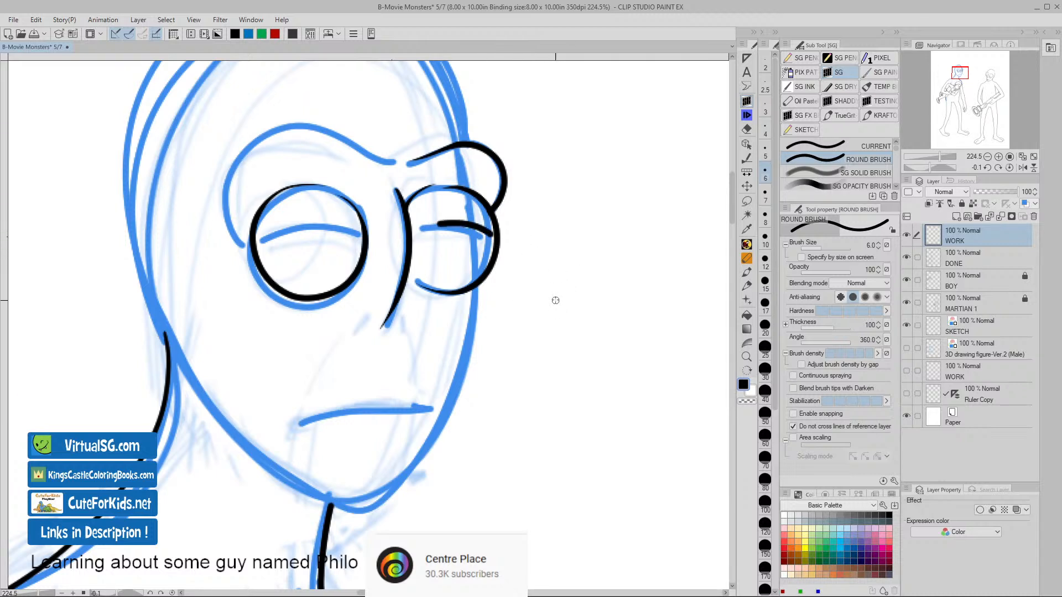
key("ctrl+z")
left_click_drag(497, 238, 436, 221)
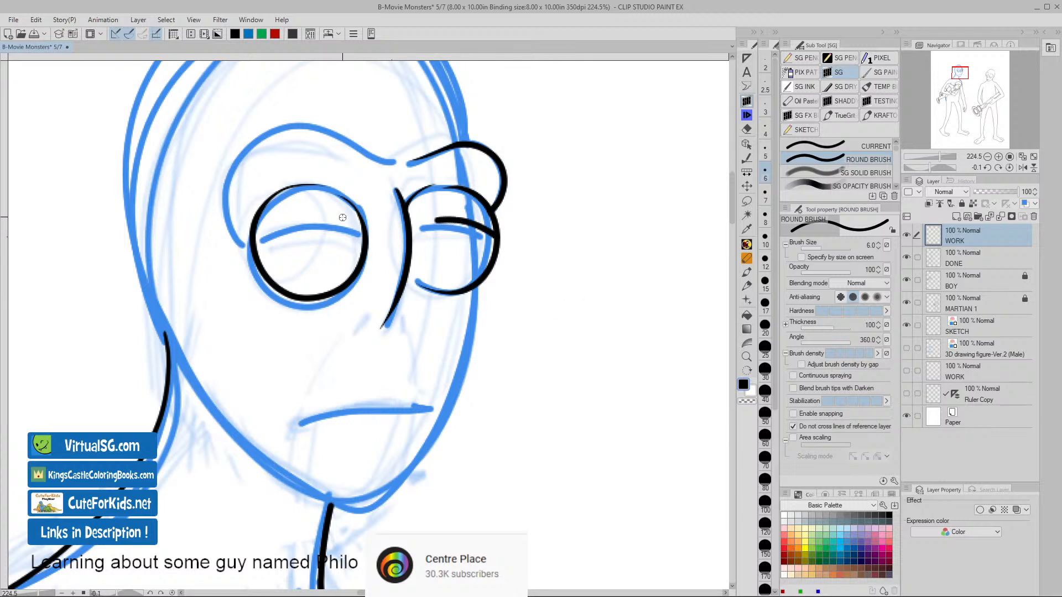
left_click_drag(345, 220, 259, 227)
key("ctrl+z")
left_click_drag(353, 228, 262, 228)
key("ctrl+z")
mouse_move(353, 225)
left_mouse_down()
mouse_move(322, 215)
mouse_move(267, 223)
left_mouse_up()
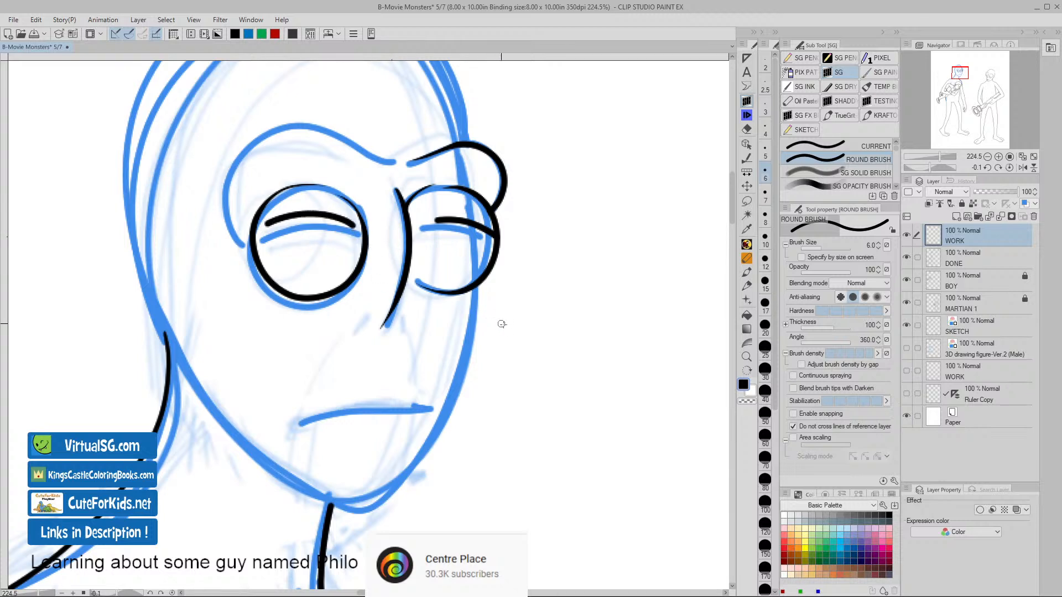
key("ctrl+z")
key("ctrl+z")
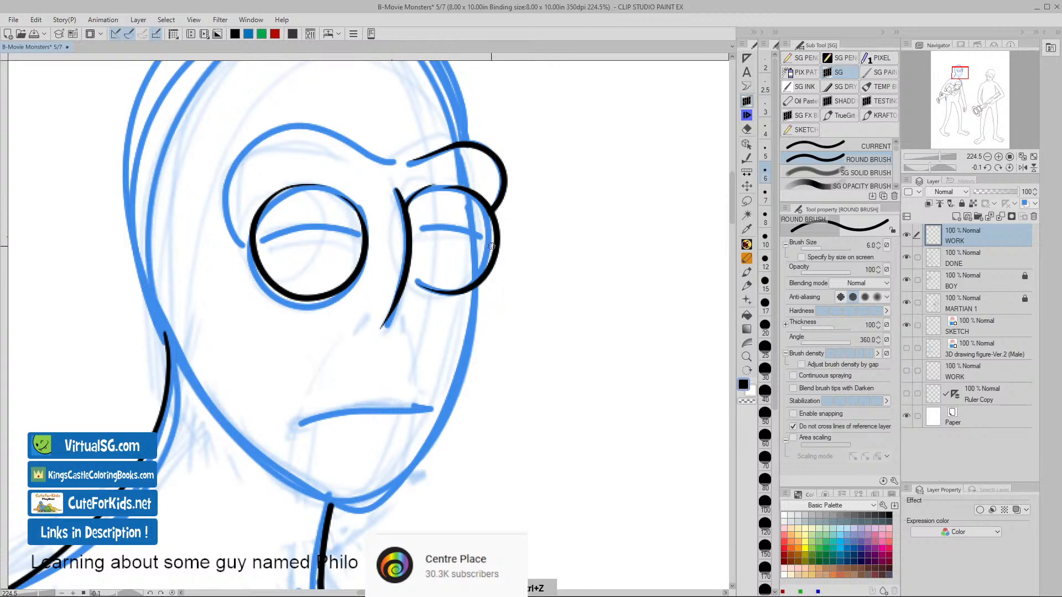
- Ink the farther eye's curved eyelid line just above the sketched lid on the WORK layer, redoing uneven strokes
left_click_drag(497, 239, 425, 228)
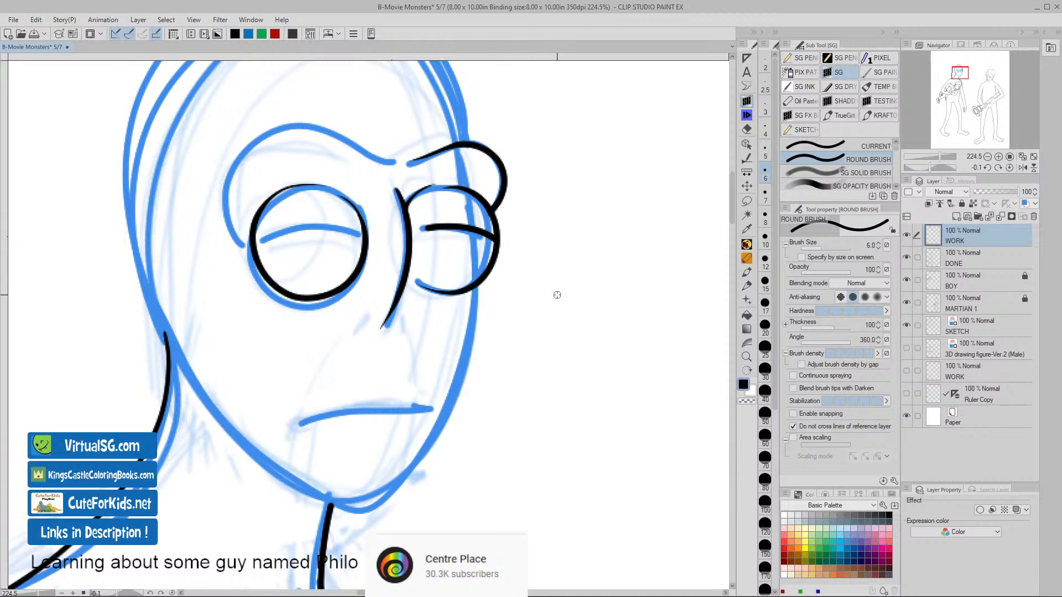
key("ctrl+z")
left_click_drag(495, 238, 430, 229)
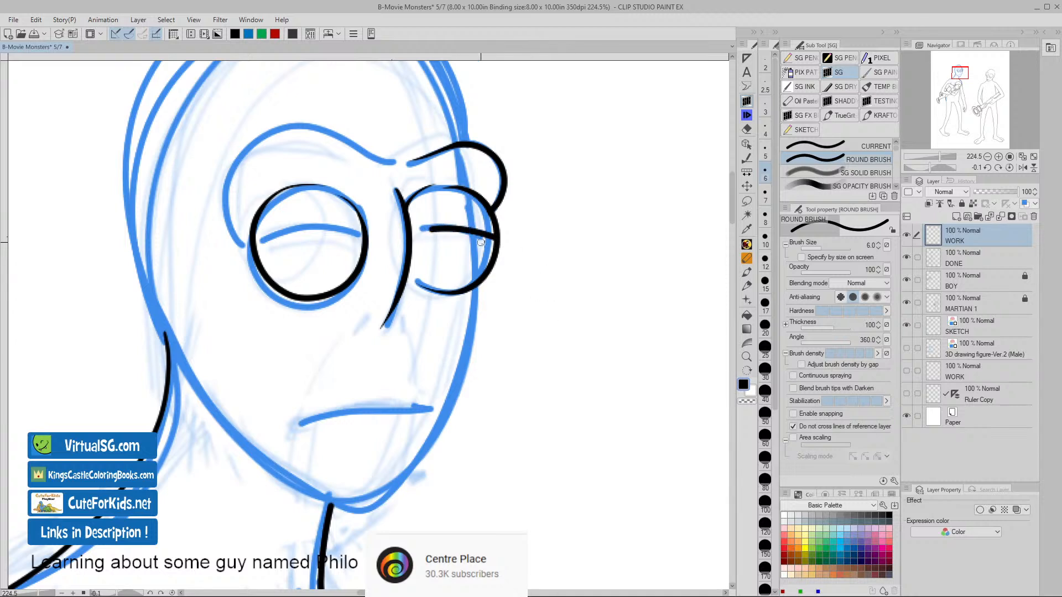
left_click_drag(354, 234, 279, 232)
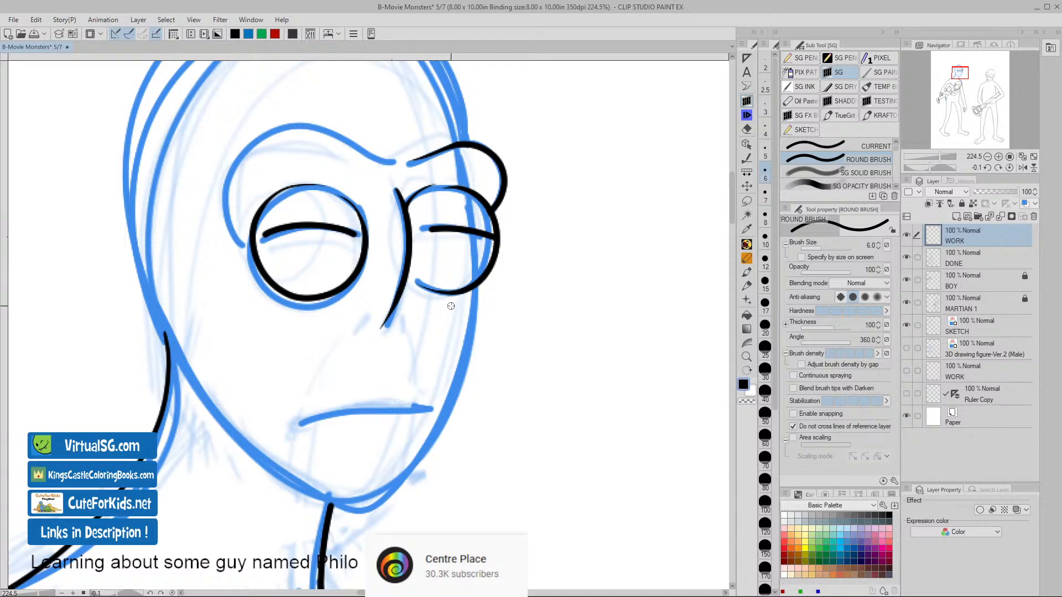
key("ctrl+z")
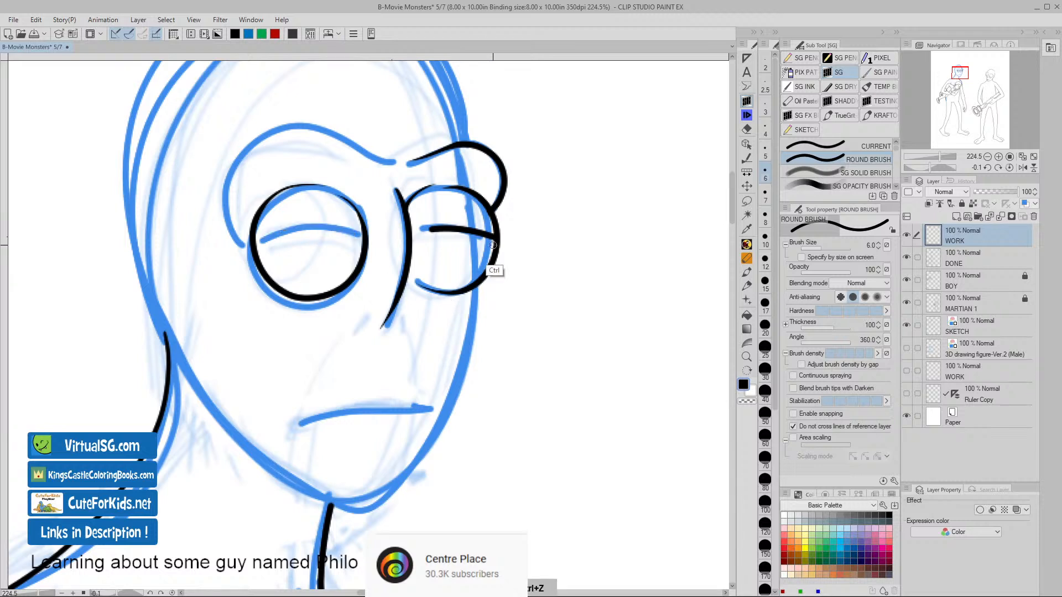
key("ctrl+z")
left_click_drag(496, 235, 429, 230)
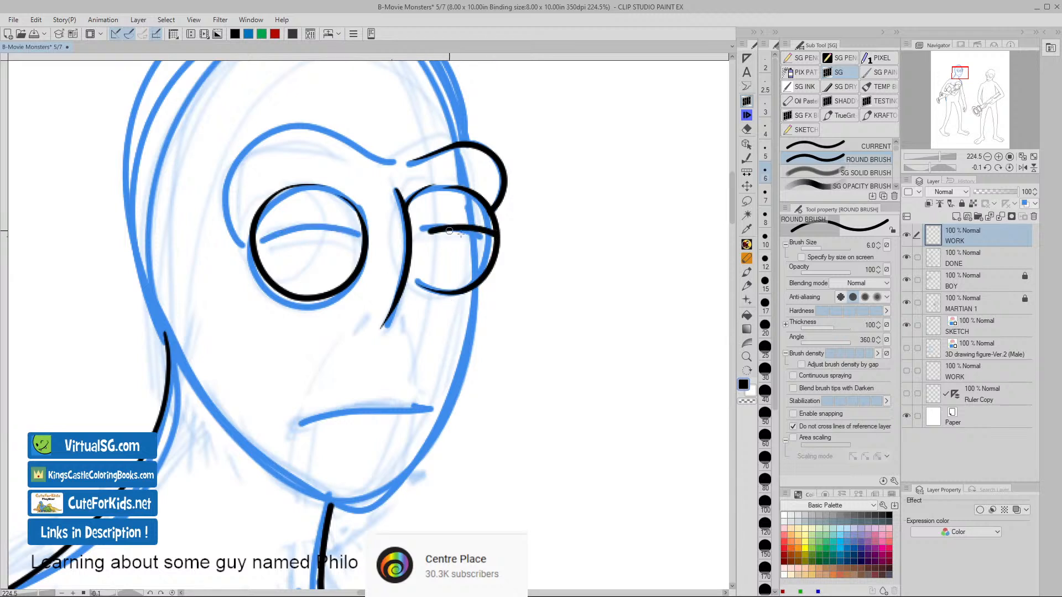
key("ctrl+z")
left_click_drag(496, 238, 434, 231)
key("ctrl+z")
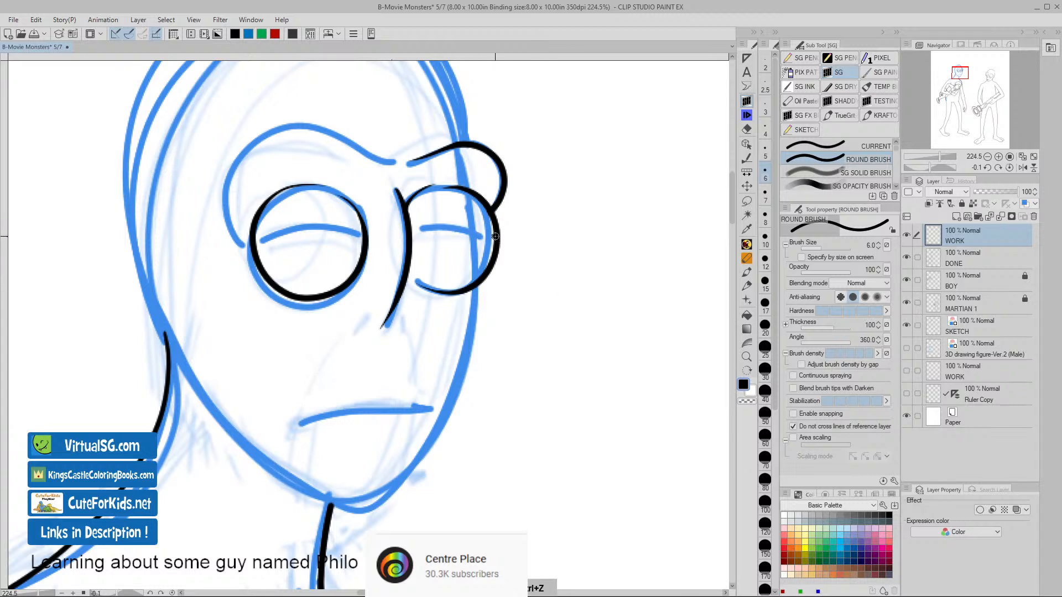
left_click_drag(498, 242, 425, 223)
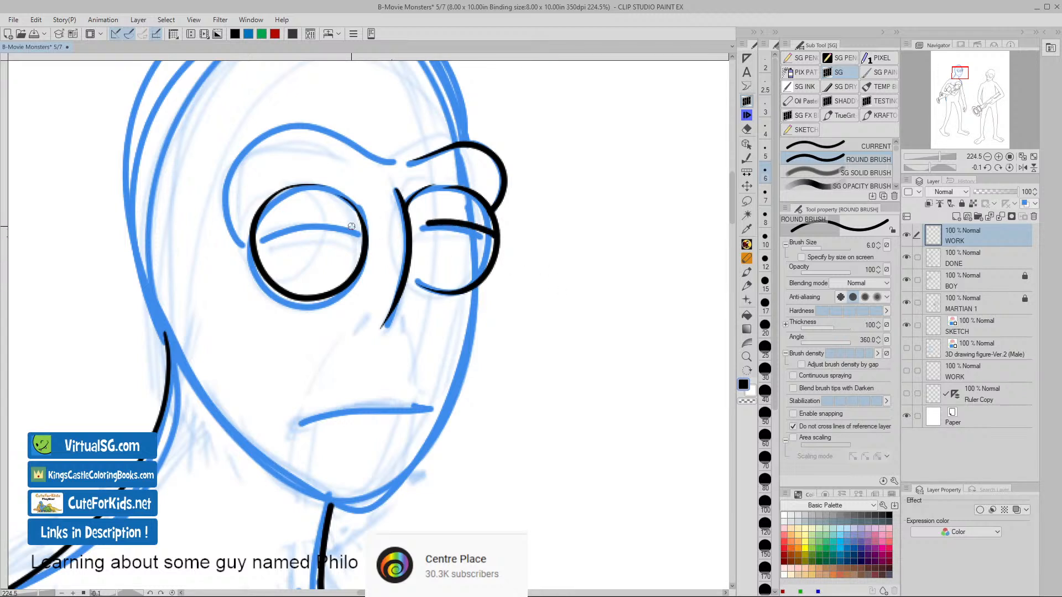
- Ink the nearer eye's eyelid as a black arc inside the eye circle, repeating the stroke until it spans the sketched lid
left_click_drag(355, 229, 269, 228)
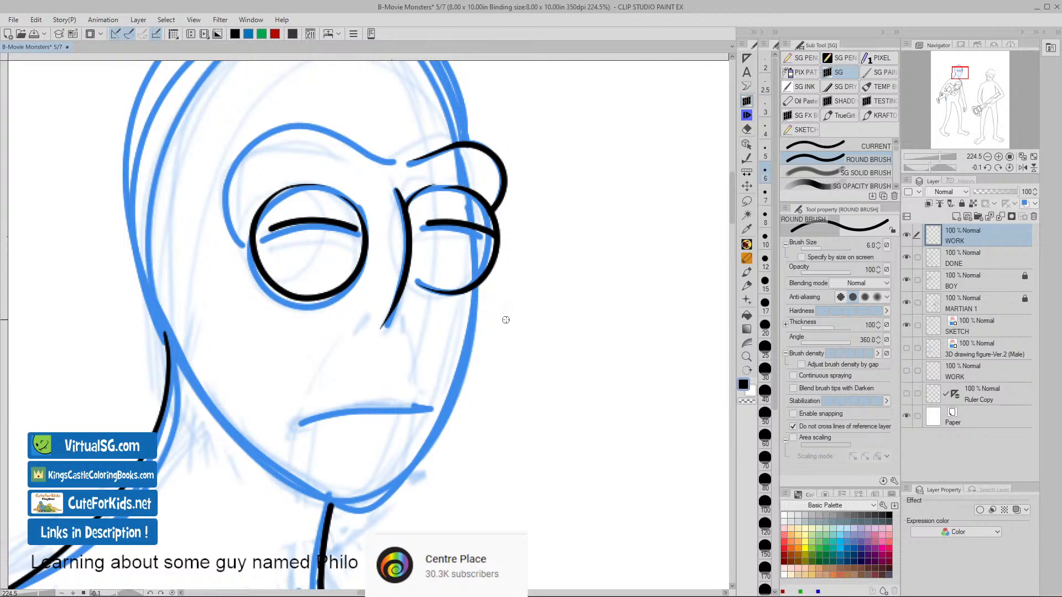
key("ctrl+z")
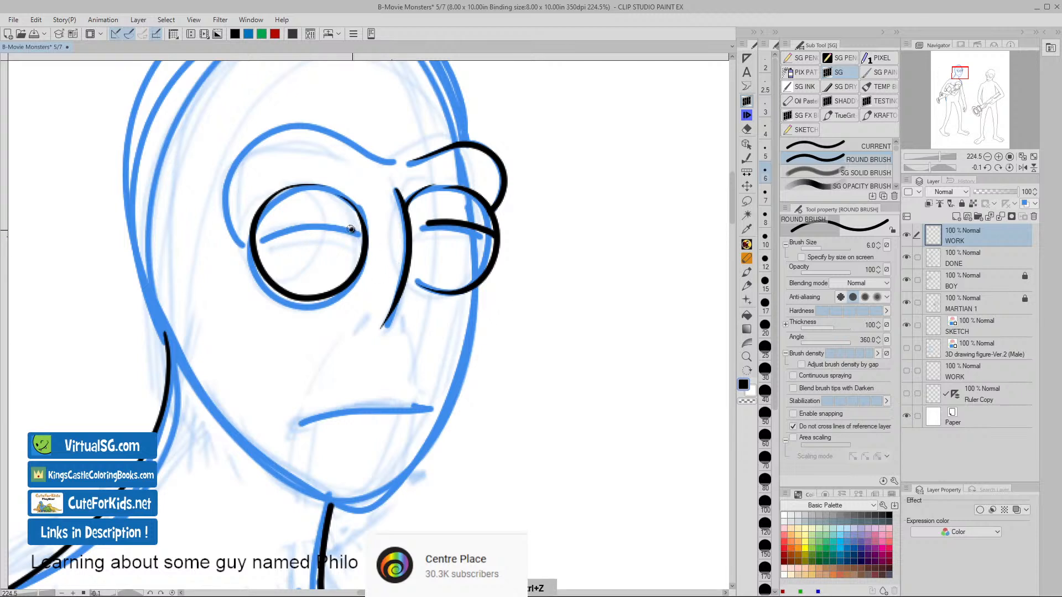
mouse_move(352, 228)
left_mouse_down()
mouse_move(277, 224)
mouse_move(266, 235)
left_mouse_up()
key("ctrl+z")
mouse_move(357, 230)
left_mouse_down()
mouse_move(324, 220)
mouse_move(264, 236)
left_mouse_up()
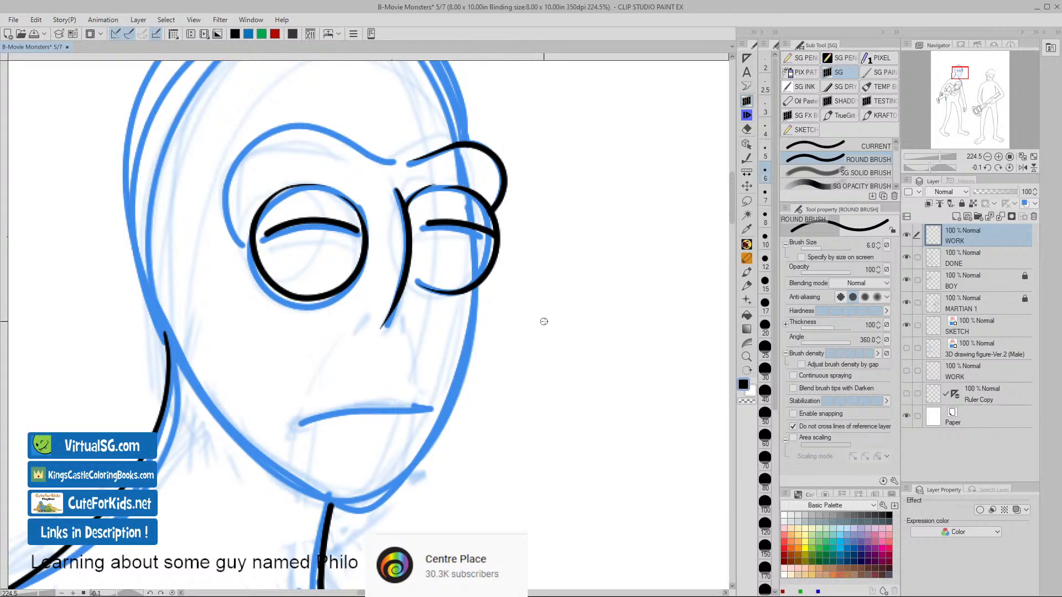
- Ink the nearer eye's brow ridge in one black stroke from above the nose around to the eye's outer side
scroll(536, 389, "down", 6)
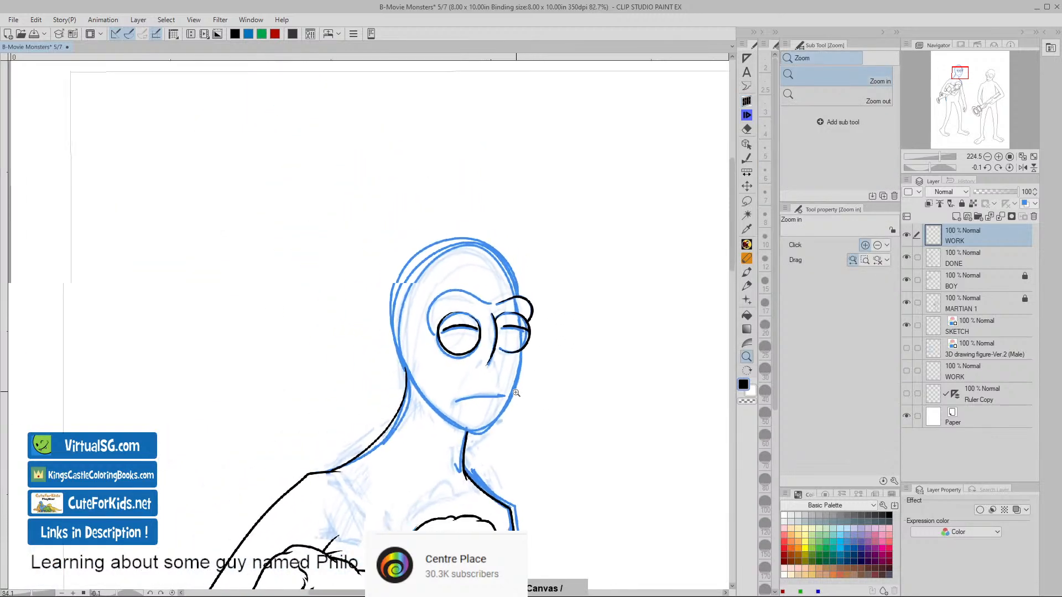
left_click_drag(571, 417, 433, 277)
key("/")
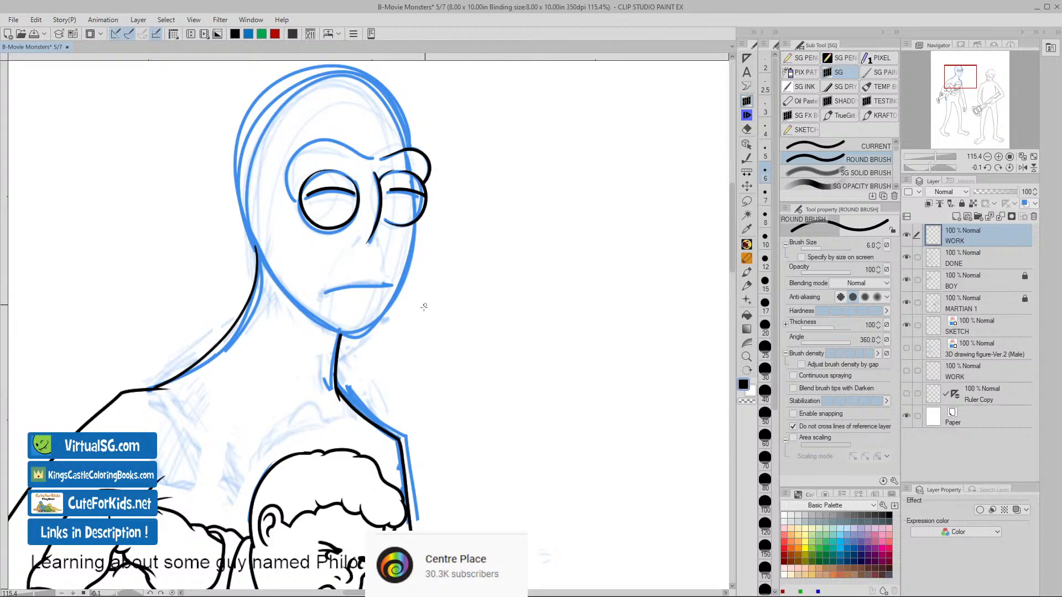
key("ctrl+space")
left_click_drag(372, 277, 396, 280)
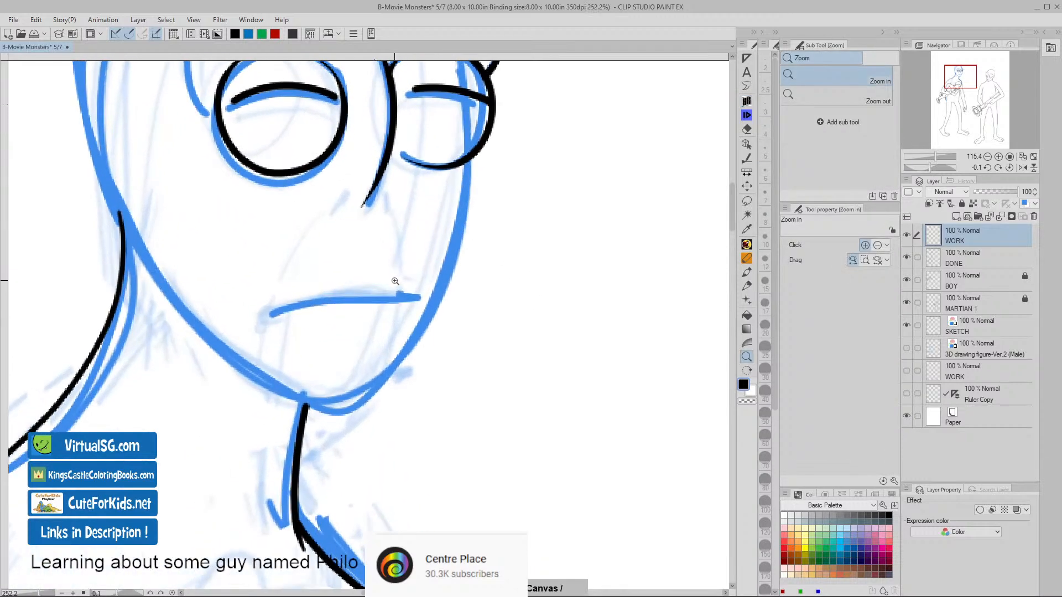
key("space")
left_click_drag(419, 207, 486, 378)
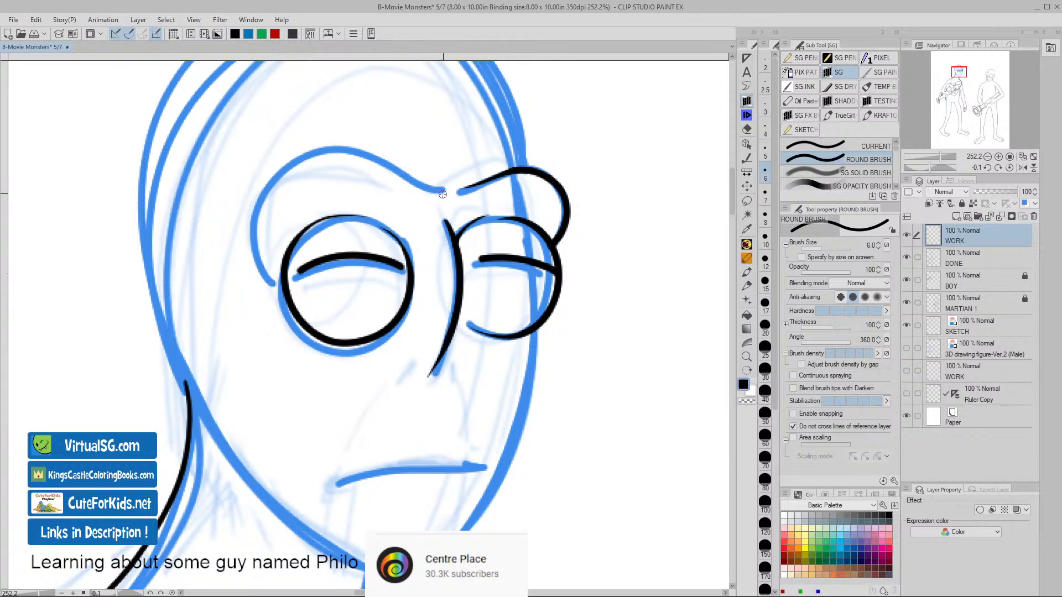
left_click_drag(439, 195, 380, 165)
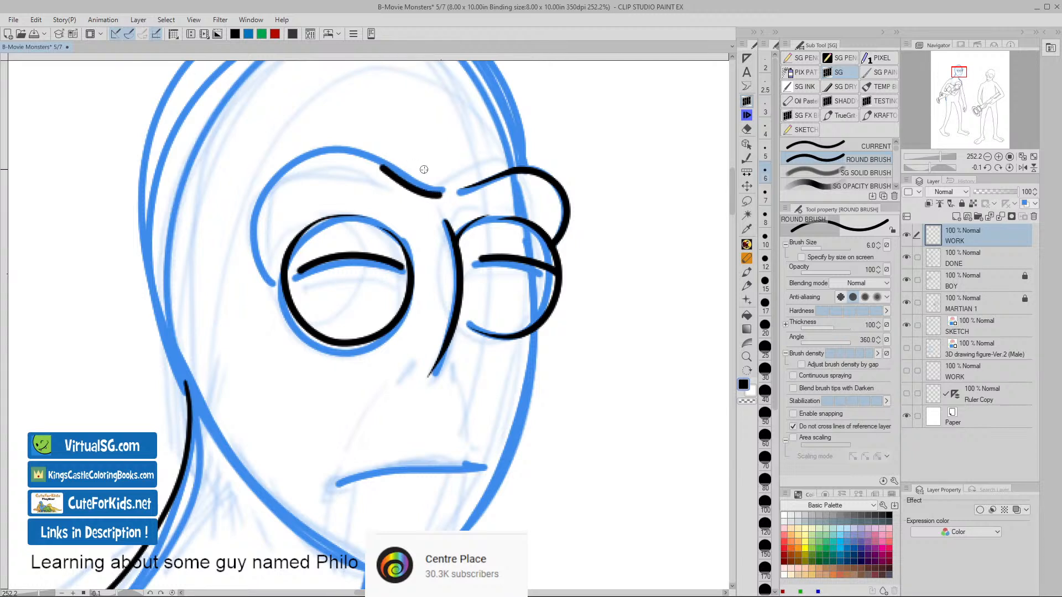
key("ctrl+z")
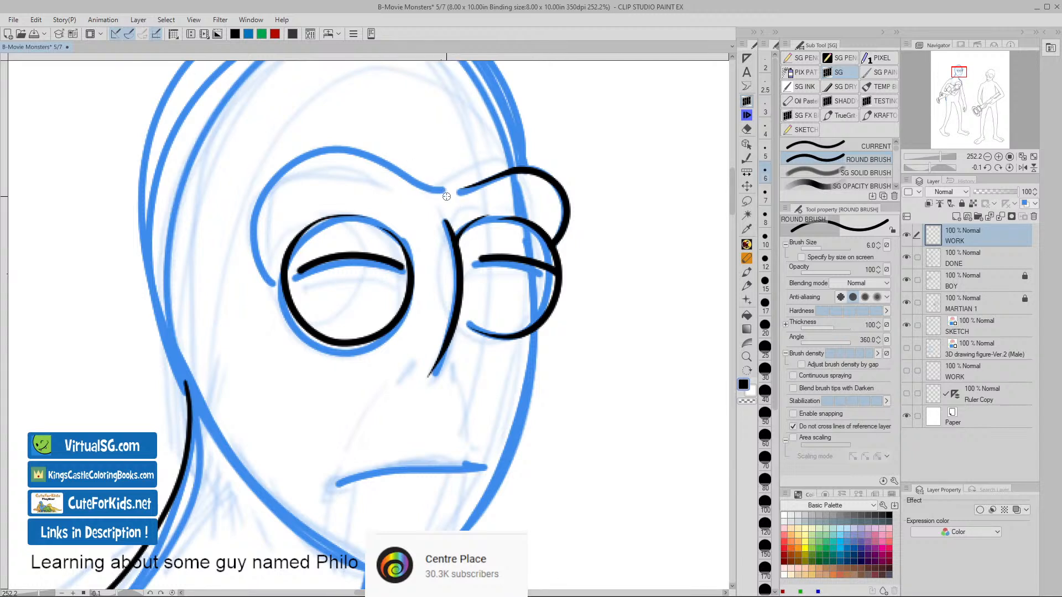
mouse_move(443, 197)
left_mouse_down()
mouse_move(362, 160)
mouse_move(307, 152)
mouse_move(254, 192)
mouse_move(254, 258)
mouse_move(276, 285)
left_mouse_up()
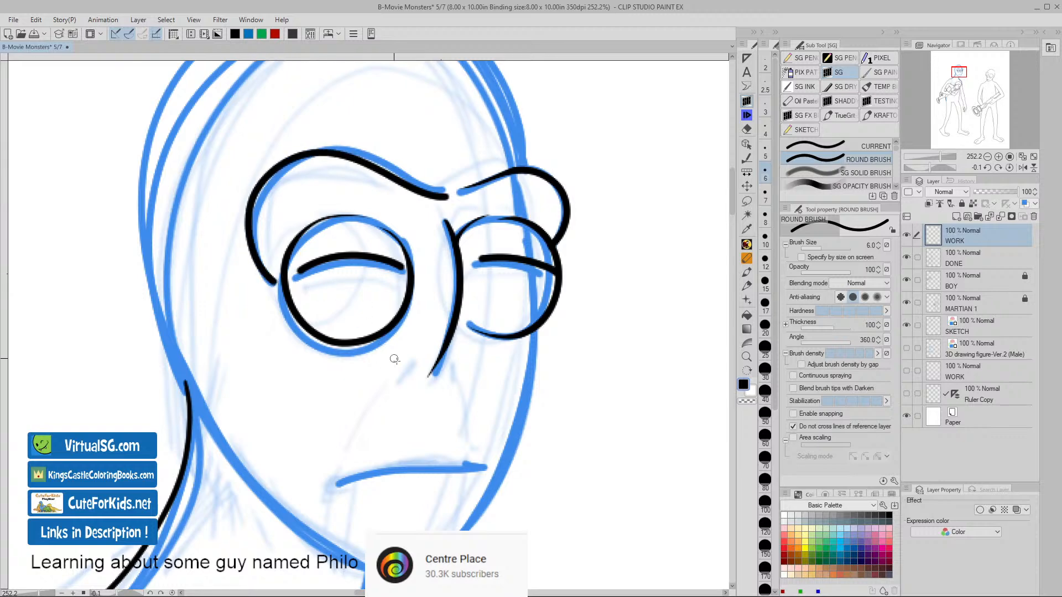
- Examine the inked eyes and brows in relation to the Martian's whole head and shoulders
key("ctrl+space")
left_click_drag(616, 425, 397, 376)
key("space")
key("ctrl+z")
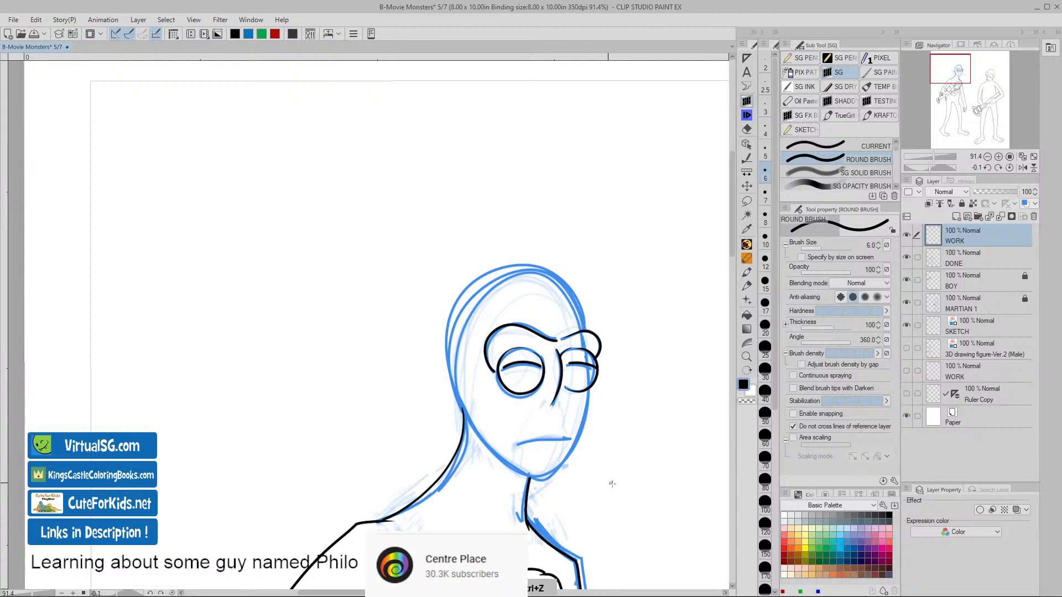
key("space")
mouse_move(647, 484)
left_mouse_down()
mouse_move(640, 446)
mouse_move(495, 400)
mouse_move(375, 395)
mouse_move(437, 403)
mouse_move(527, 370)
left_mouse_up()
key("ctrl+space")
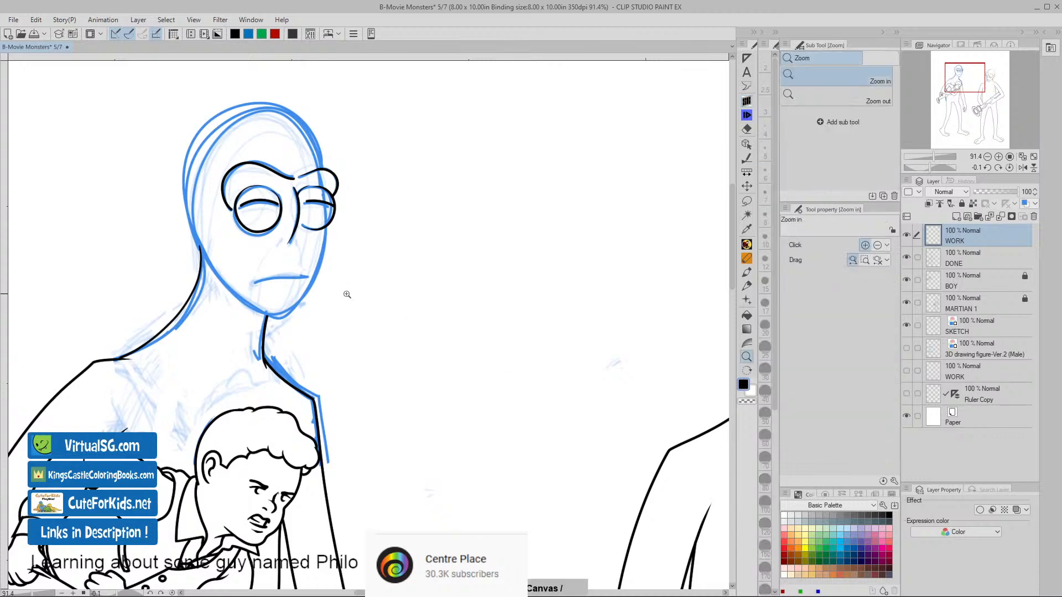
left_click_drag(347, 296, 365, 298)
key("space")
left_click_drag(360, 245, 427, 334)
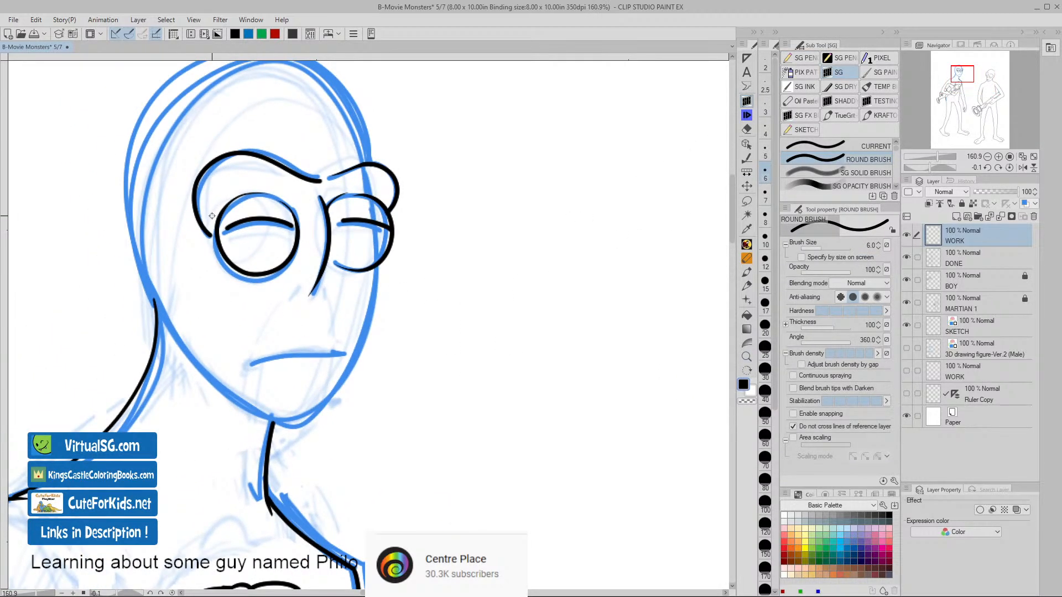
- Taper the inner end of the nearer eye's brow ridge with transparent brush strokes, undoing uneven passes
key("ctrl+space")
left_click_drag(248, 320, 270, 315)
key("space")
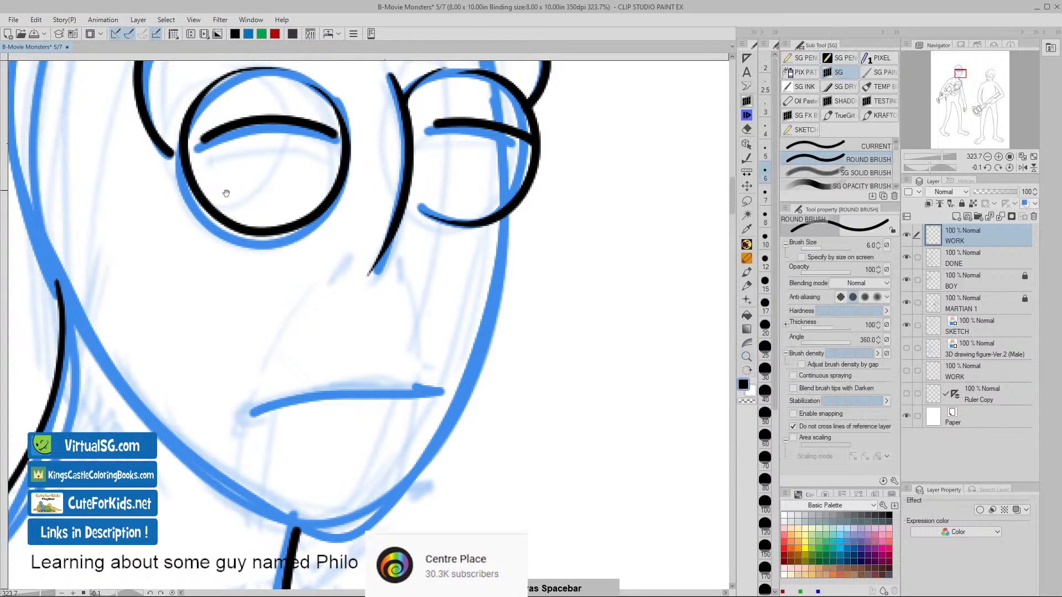
left_click_drag(225, 194, 317, 327)
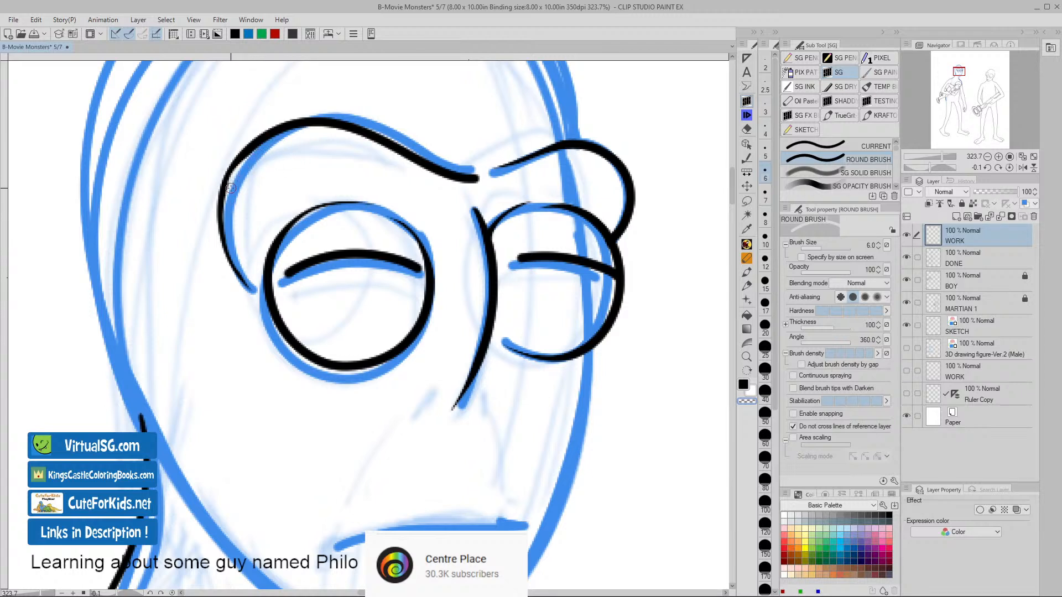
key("ctrl+z")
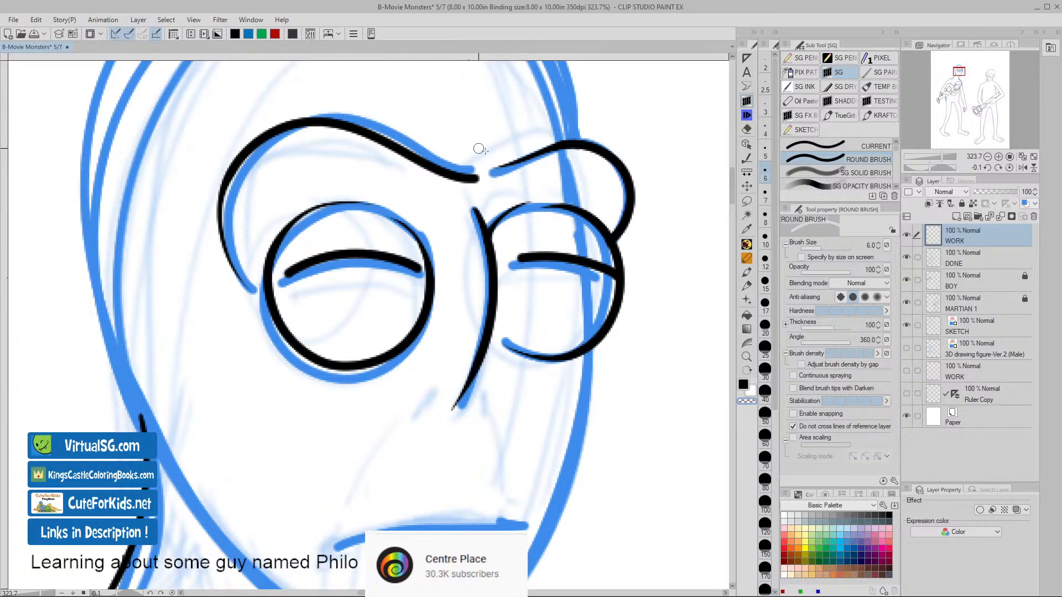
key("space")
left_click_drag(652, 221, 540, 280)
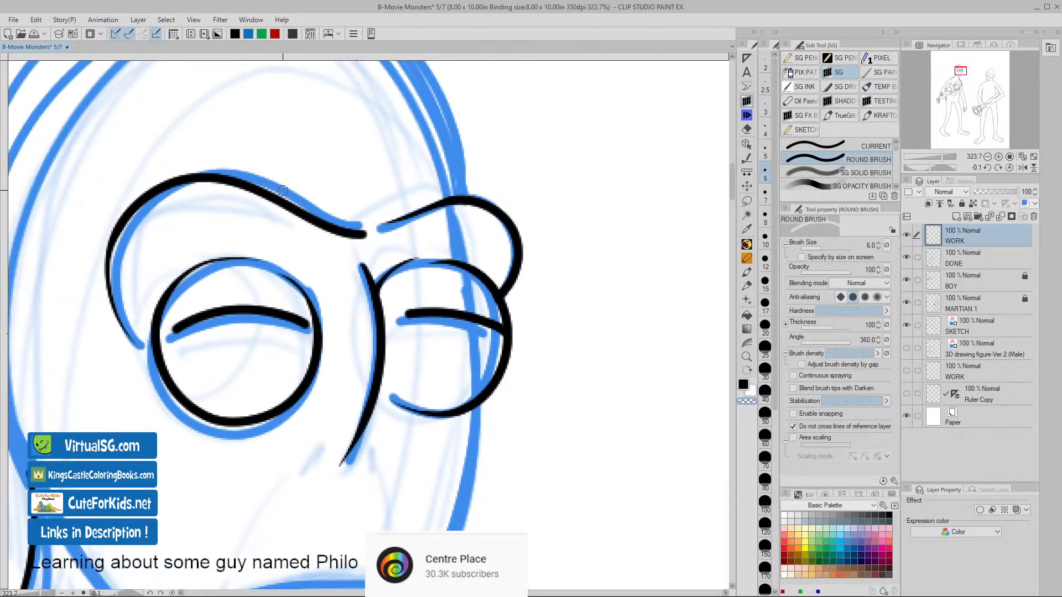
left_click_drag(287, 195, 389, 235)
key("ctrl+z")
key("ctrl+z")
mouse_move(278, 184)
left_mouse_down()
mouse_move(332, 224)
mouse_move(385, 239)
left_mouse_up()
left_click_drag(331, 222, 244, 173)
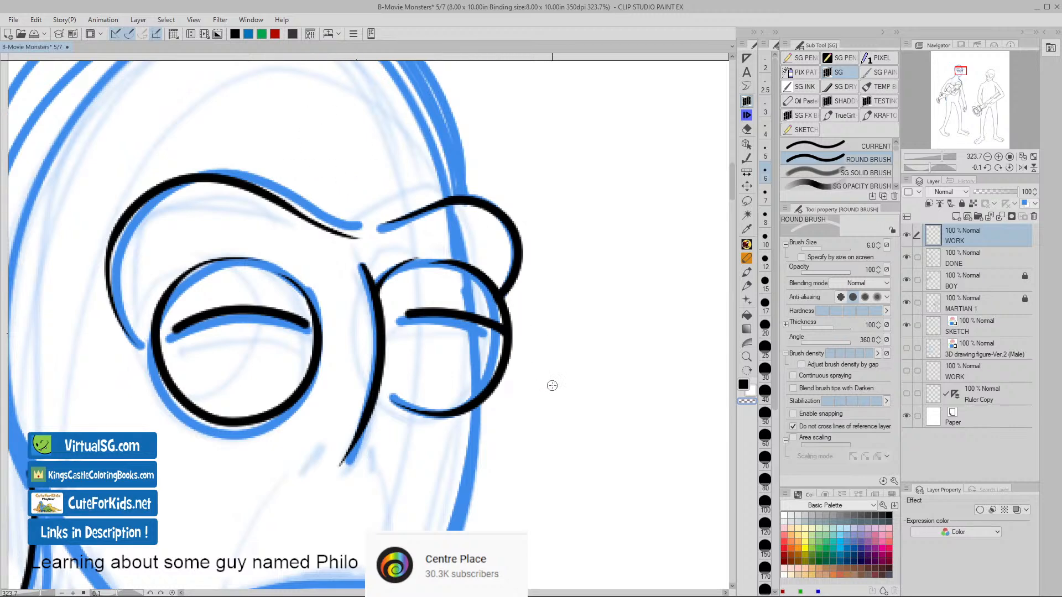
- Ink a short black flick at the lower outer end of the nearer eye's brow ridge, redoing it until it joins cleanly
left_click_drag(569, 417, 609, 318)
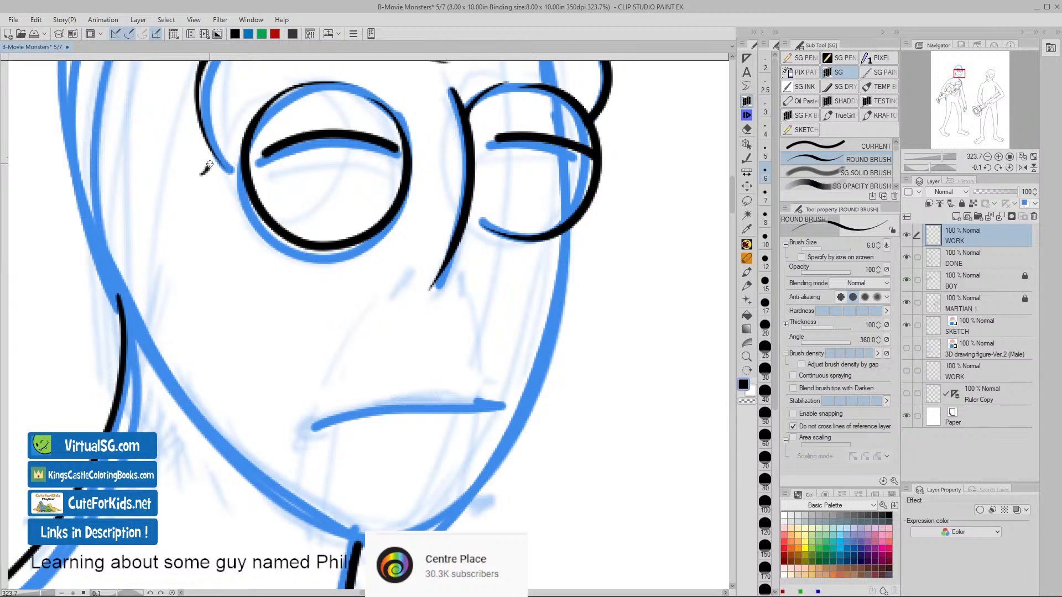
key("ctrl+z")
key("ctrl+z")
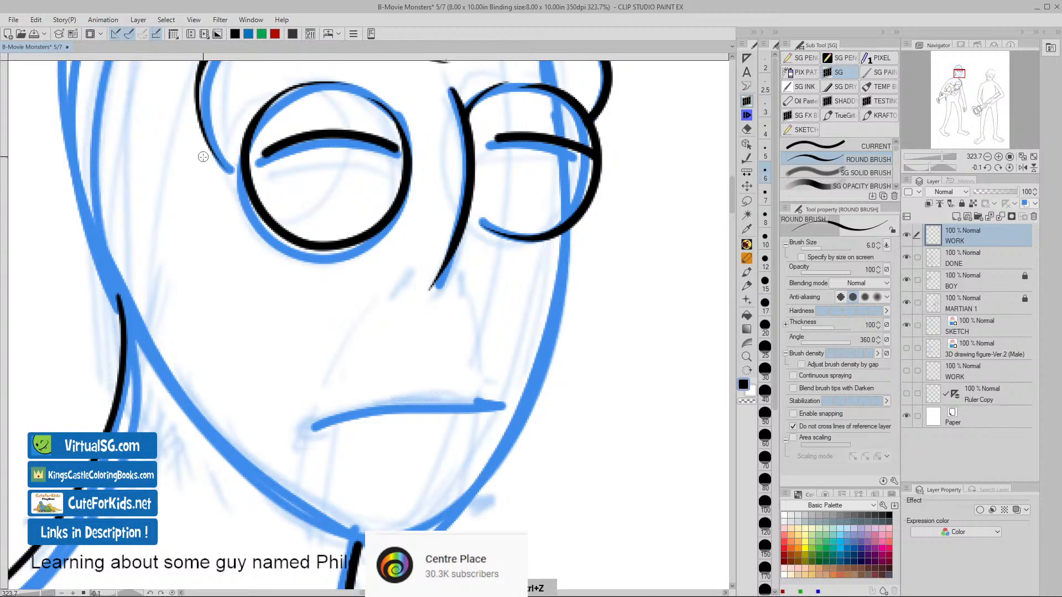
left_click_drag(196, 172, 205, 143)
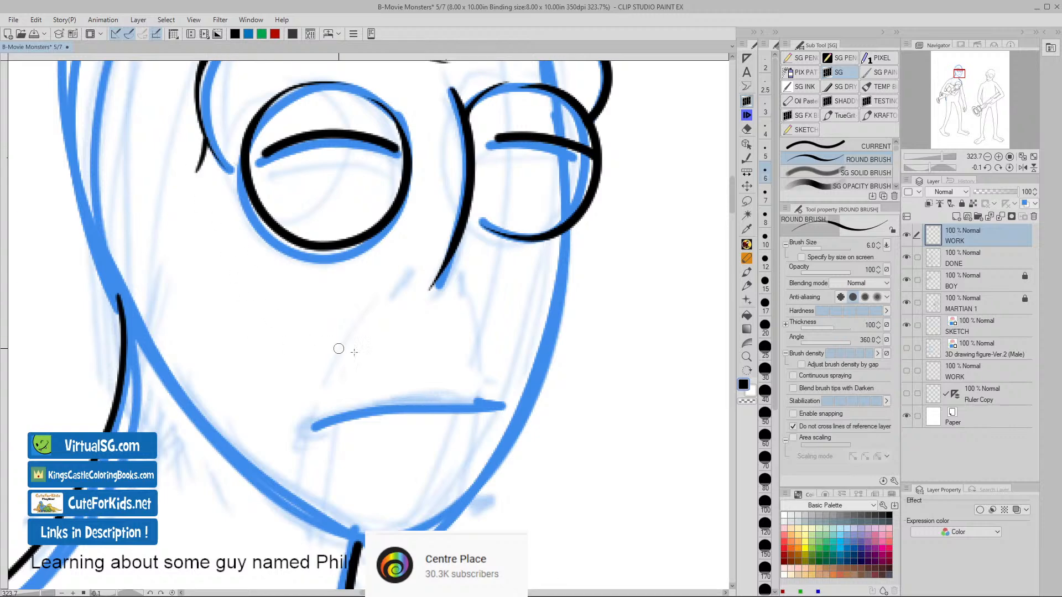
- Examine the inked eyes and brows against the Martian's full upper body and the neighbouring finished Martian
key("ctrl+space")
left_click_drag(630, 403, 409, 345)
key("space")
scroll(442, 344, "down", 5)
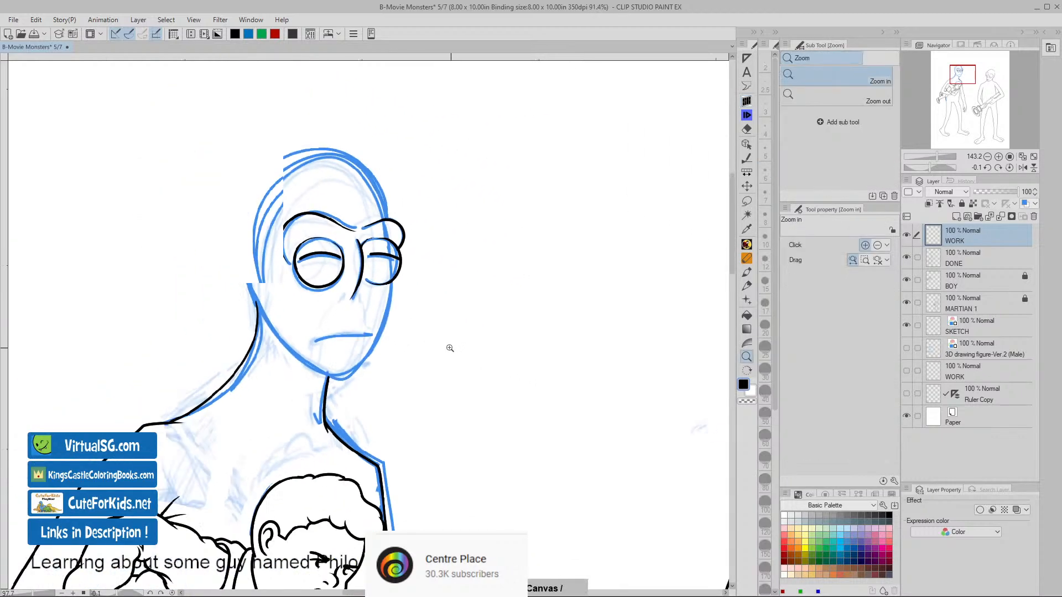
key("space")
left_click_drag(443, 337, 436, 333)
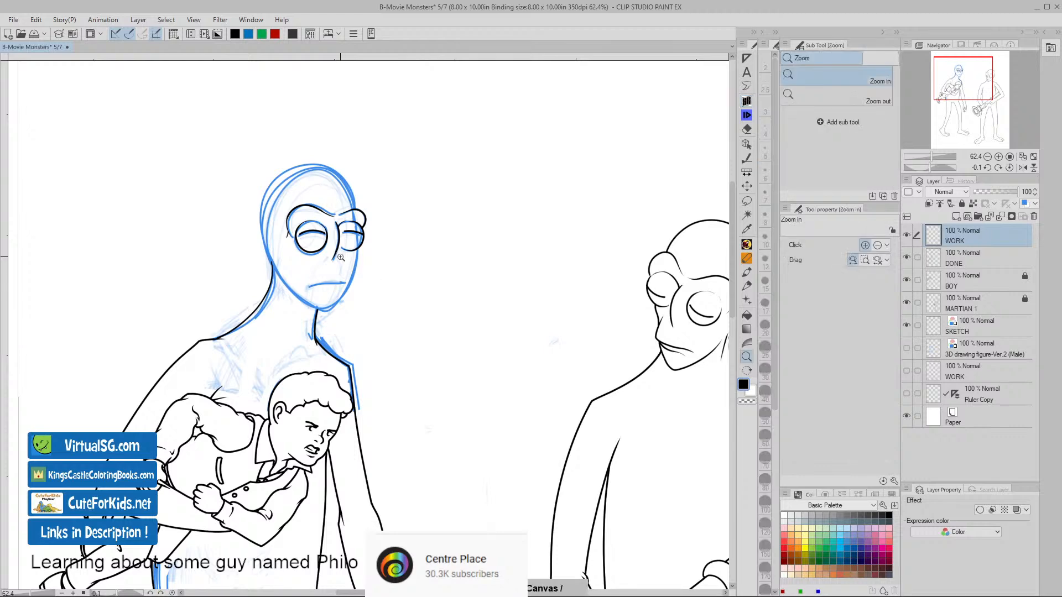
scroll(330, 246, "up", 5)
key("space")
left_click_drag(438, 273, 532, 375)
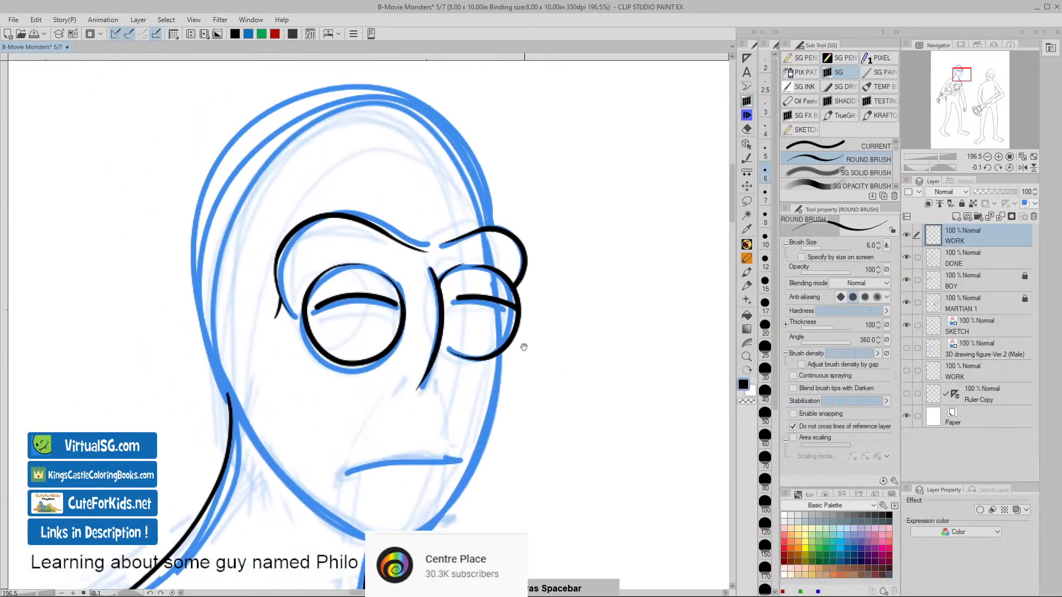
- Ink the Martian's head outline in black from the farther brow over the crown to the neck line, redoing the false starts
left_click_drag(496, 210, 490, 180)
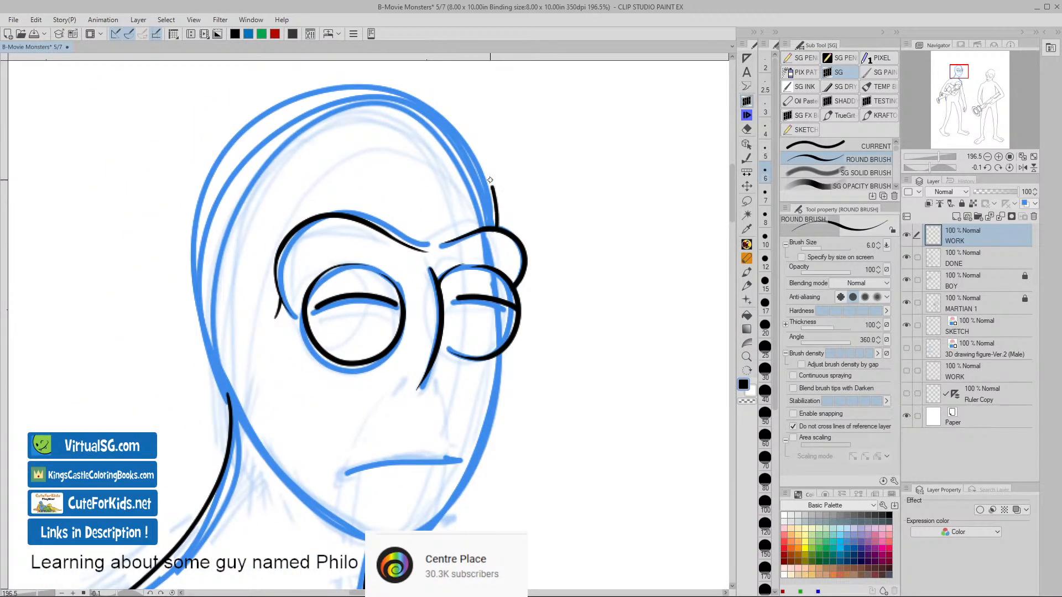
key("ctrl+z")
mouse_move(496, 227)
left_mouse_down()
mouse_move(486, 184)
mouse_move(445, 126)
left_mouse_up()
key("ctrl+z")
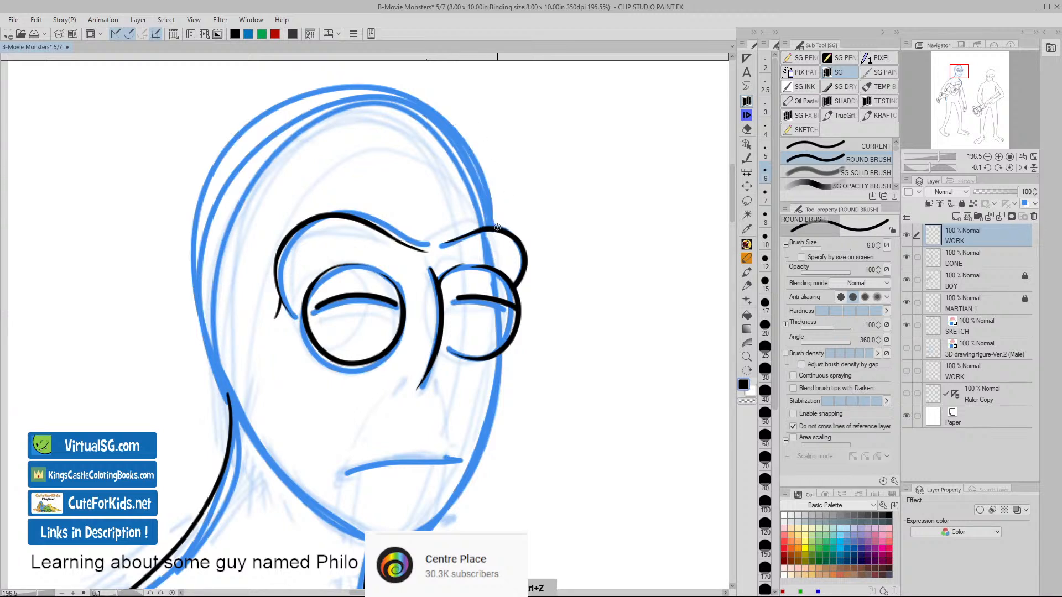
left_click_drag(497, 227, 494, 190)
key("ctrl+z")
mouse_move(498, 227)
left_mouse_down()
mouse_move(484, 167)
mouse_move(448, 116)
mouse_move(390, 86)
mouse_move(332, 85)
mouse_move(224, 148)
mouse_move(200, 188)
mouse_move(191, 302)
left_mouse_up()
left_click_drag(201, 344, 232, 405)
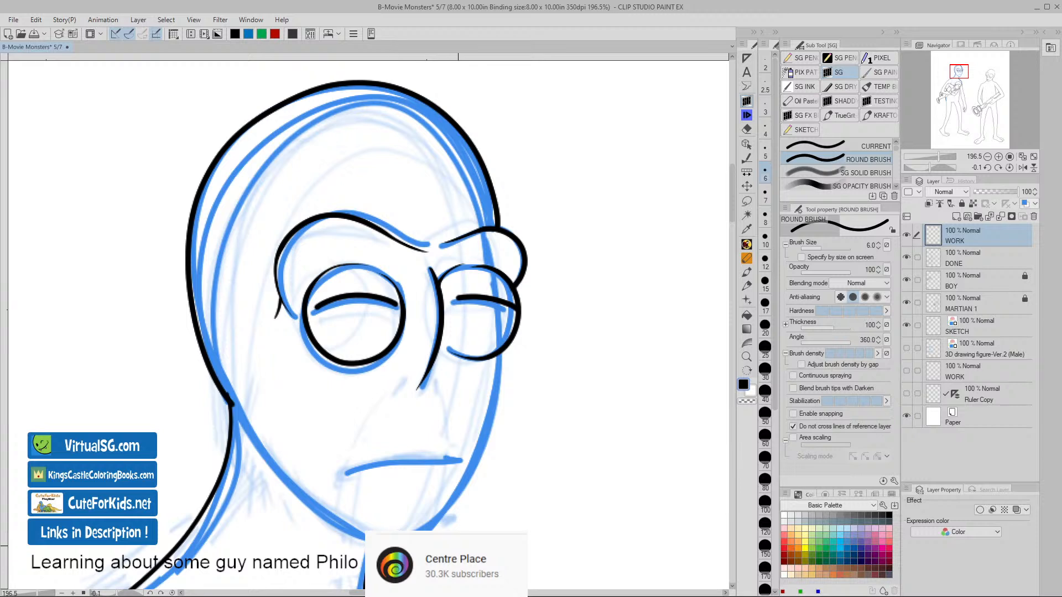
- Re-ink the neck line from the jaw to the shoulder on the WORK layer and erase the surplus thickness on the DONE layer
left_click_drag(498, 512, 569, 315)
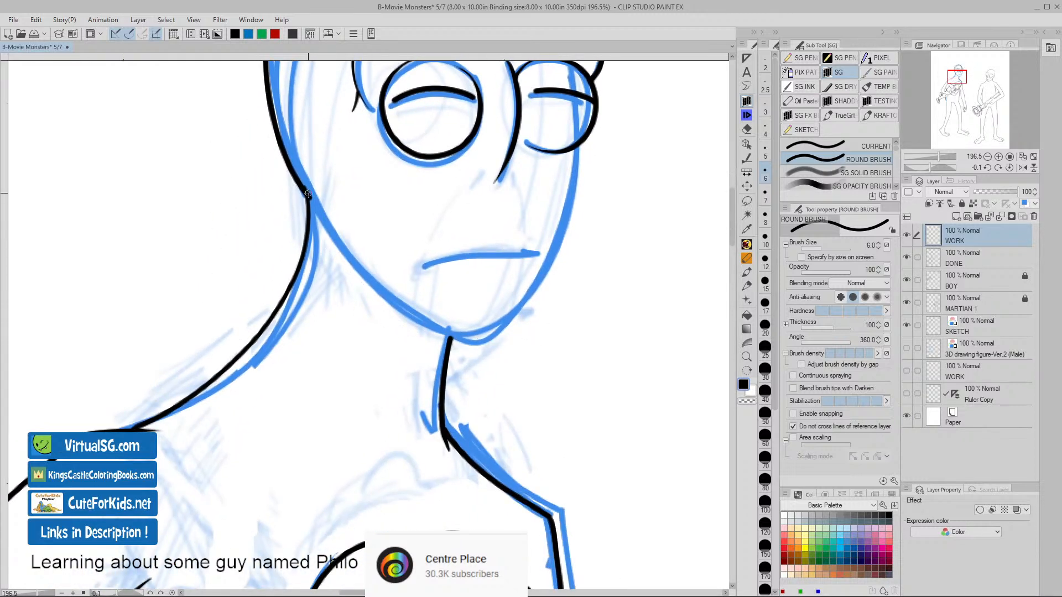
mouse_move(308, 198)
left_mouse_down()
mouse_move(299, 270)
mouse_move(271, 321)
mouse_move(218, 380)
mouse_move(140, 426)
left_mouse_up()
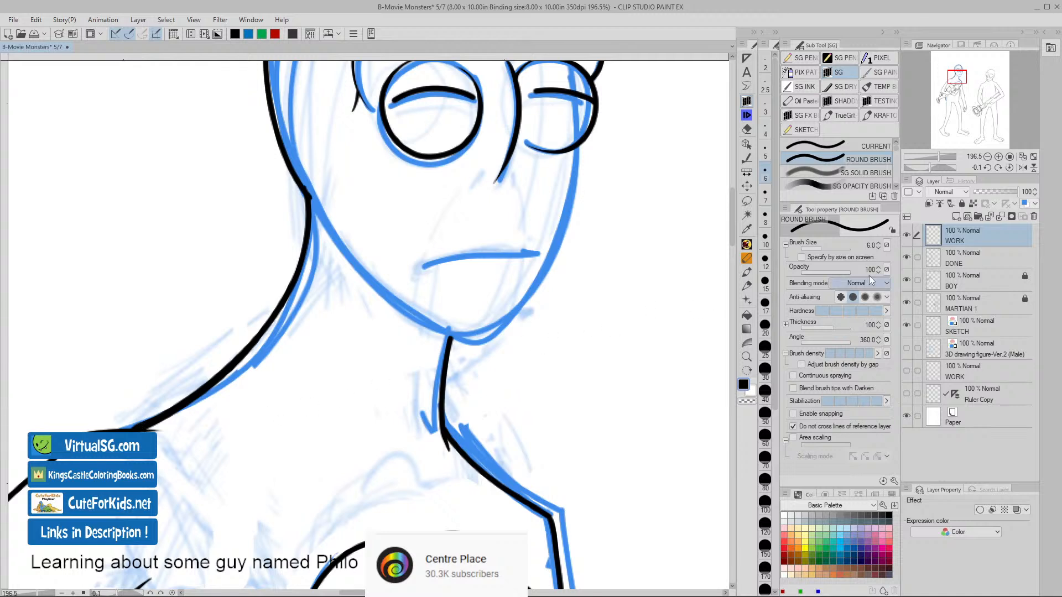
left_click(943, 255)
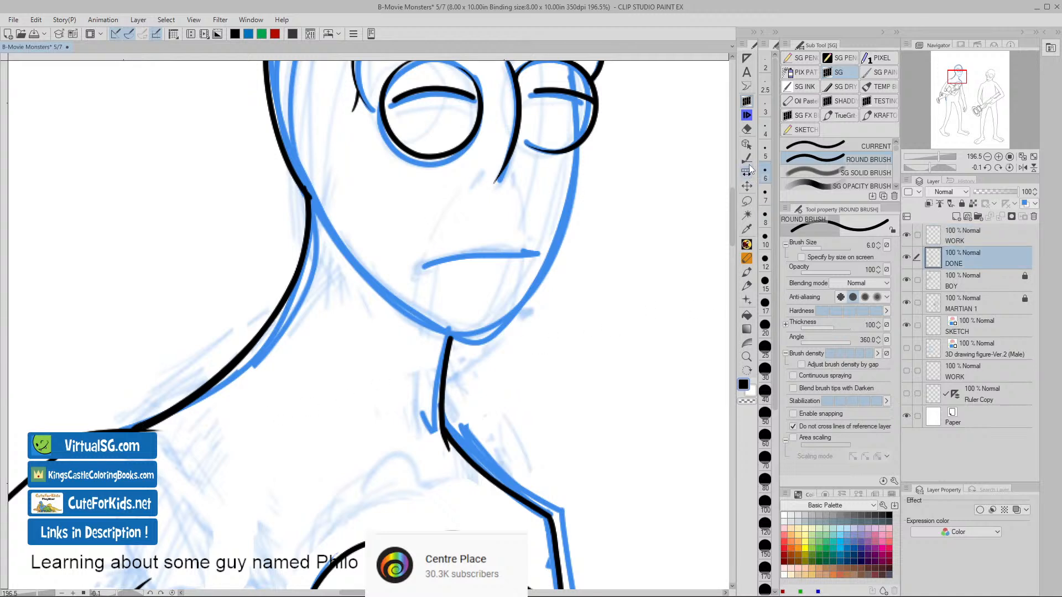
left_click(747, 129)
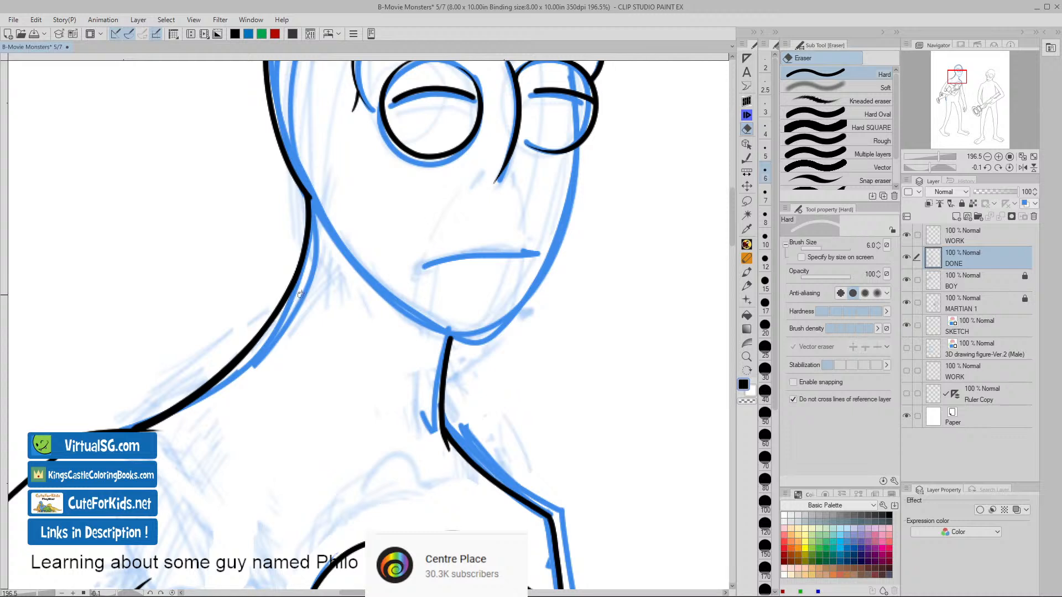
mouse_move(275, 318)
left_mouse_down()
mouse_move(221, 376)
mouse_move(248, 345)
mouse_move(123, 430)
left_mouse_up()
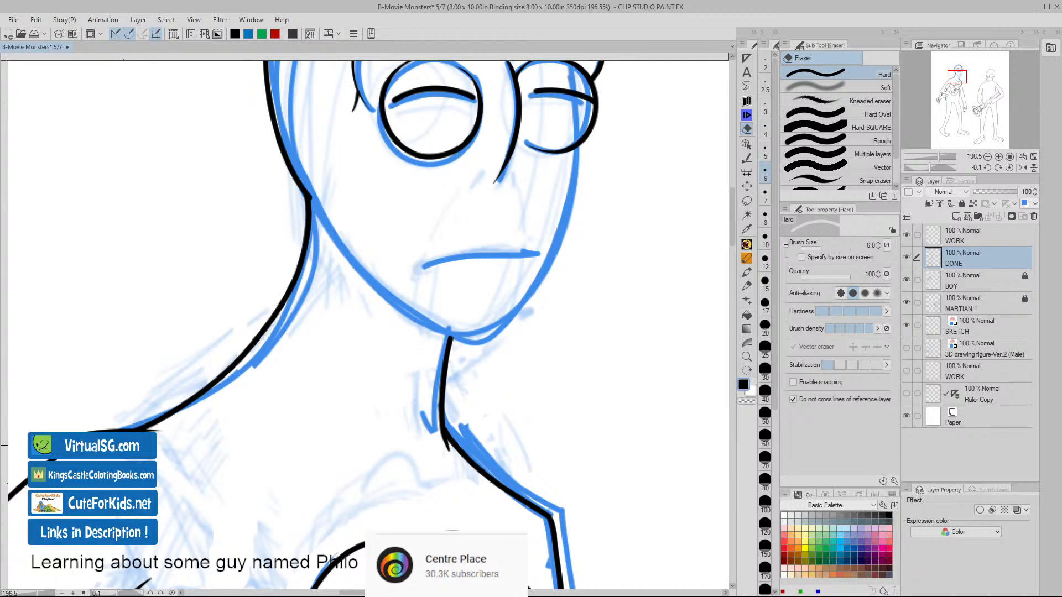
left_click(934, 234)
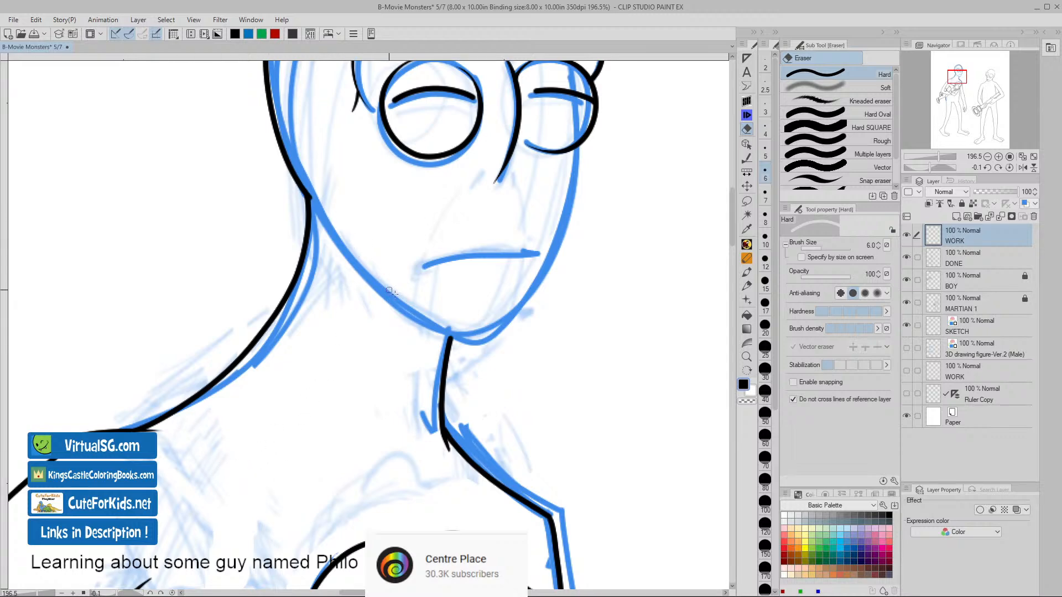
- Extend the head outline slightly past the neck line as a short black stroke along the sketched jaw and taper its end
left_click_drag(602, 380, 482, 412)
left_click_drag(426, 383, 455, 399)
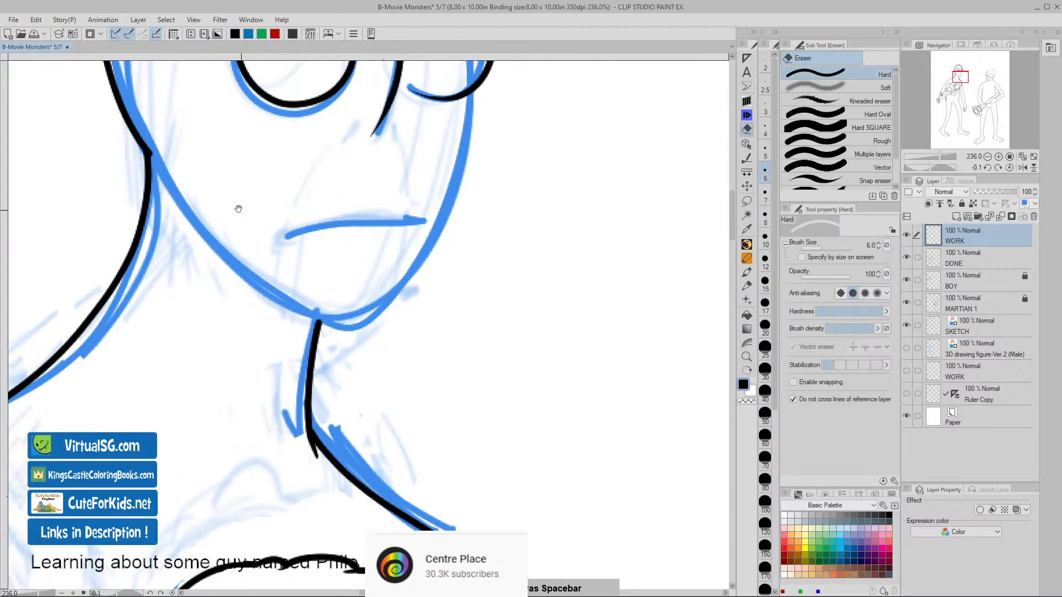
mouse_move(209, 188)
left_mouse_down()
mouse_move(336, 278)
mouse_move(394, 304)
left_mouse_up()
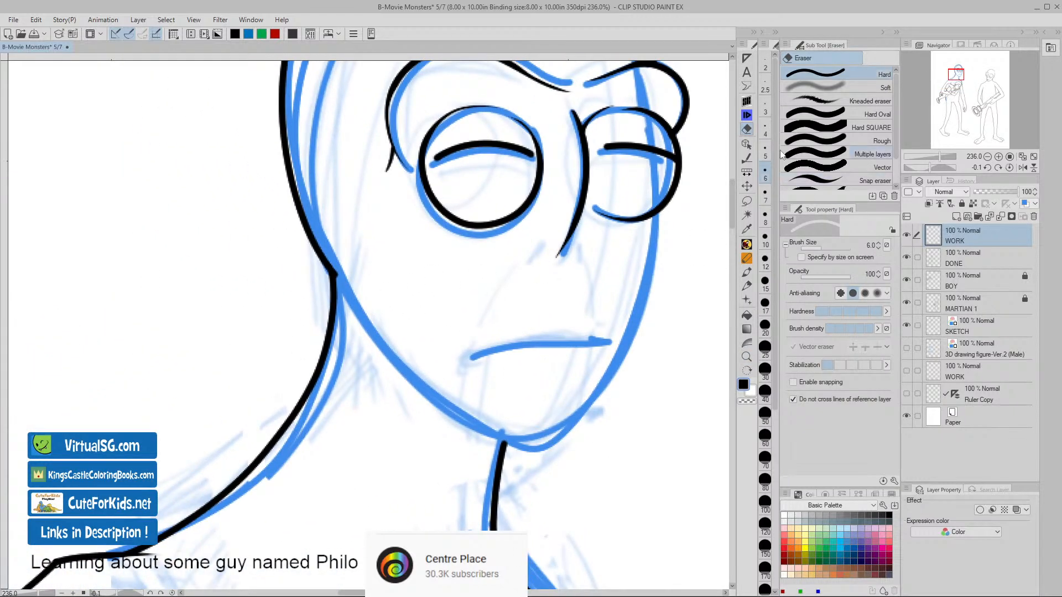
left_click(747, 101)
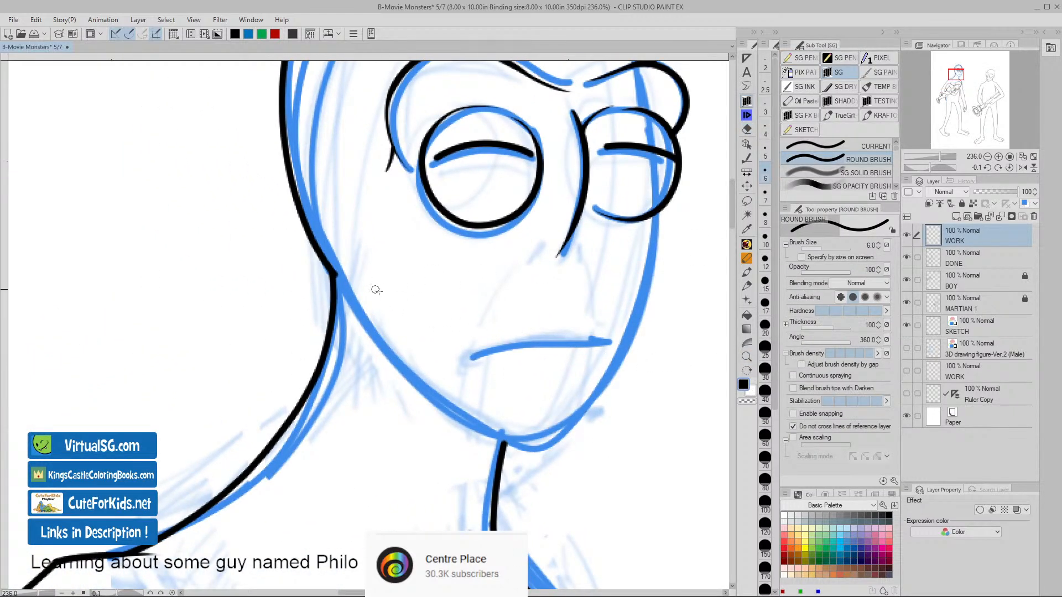
key("space")
left_click_drag(405, 342, 340, 293)
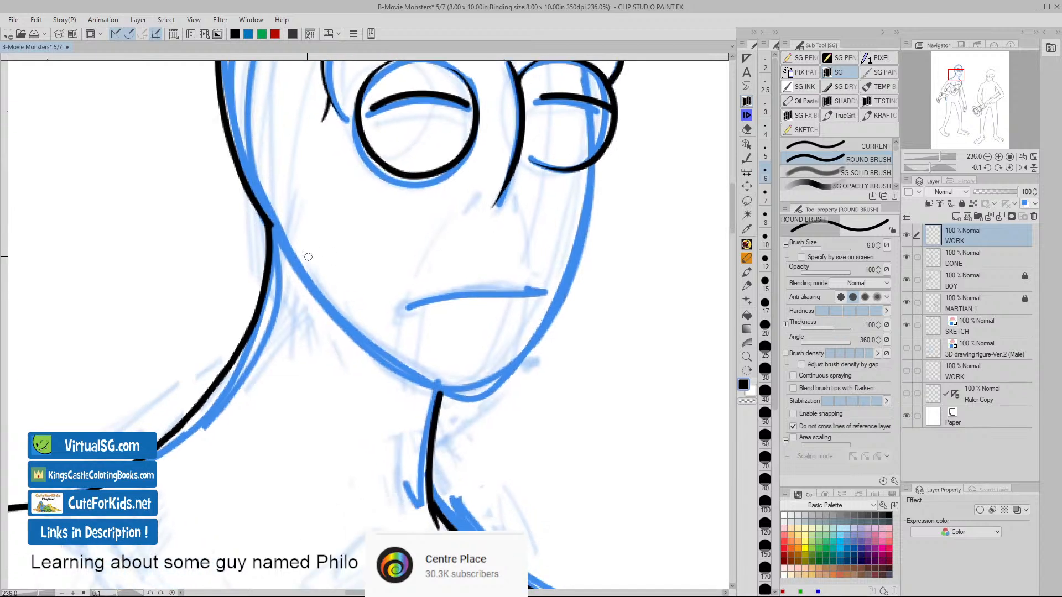
left_click_drag(269, 224, 286, 245)
left_click(747, 201)
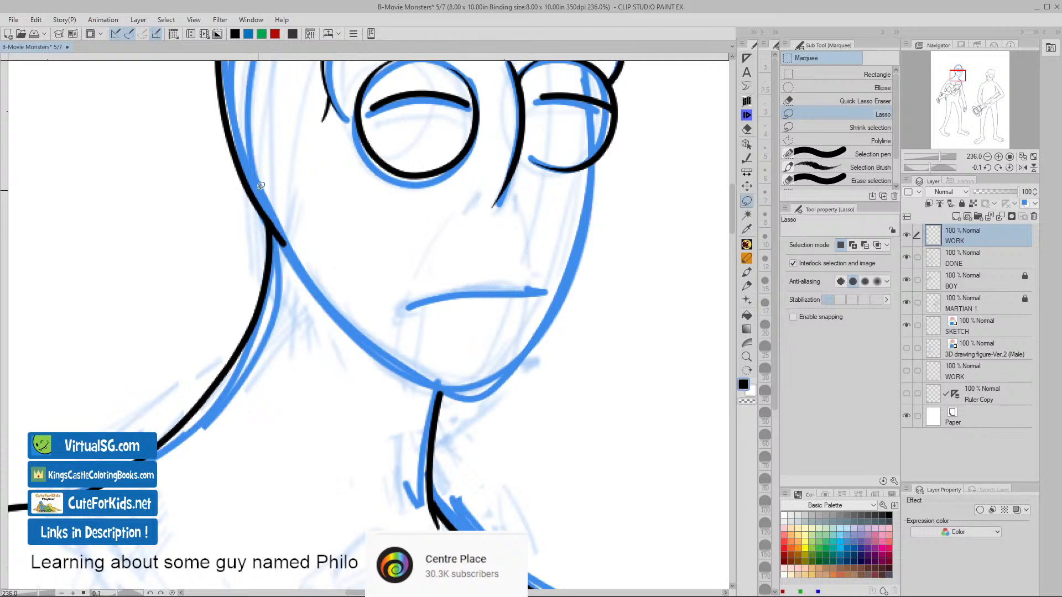
left_click(747, 101)
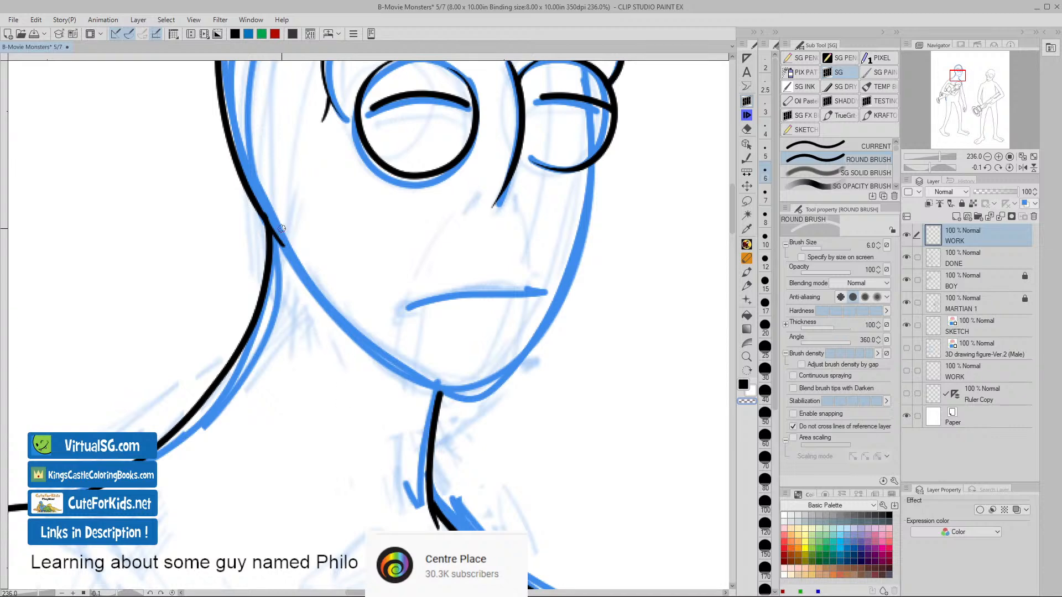
key("alt+bracketleft")
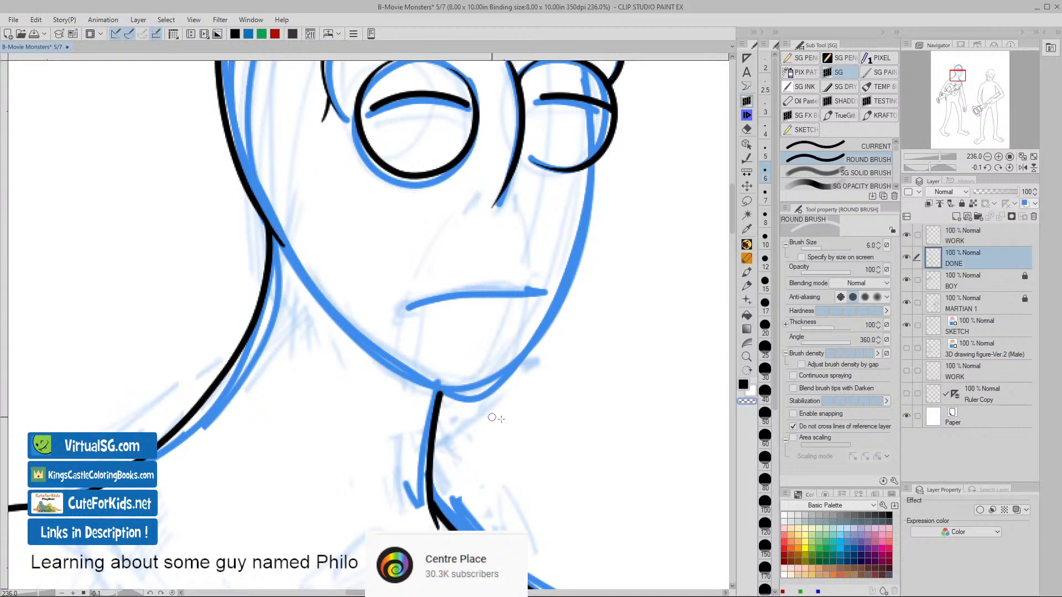
- Examine the shape of the inked head outline in relation to the neck, shoulders and carried boy
key("ctrl+space")
mouse_move(575, 458)
left_mouse_down()
mouse_move(547, 445)
mouse_move(500, 385)
left_mouse_up()
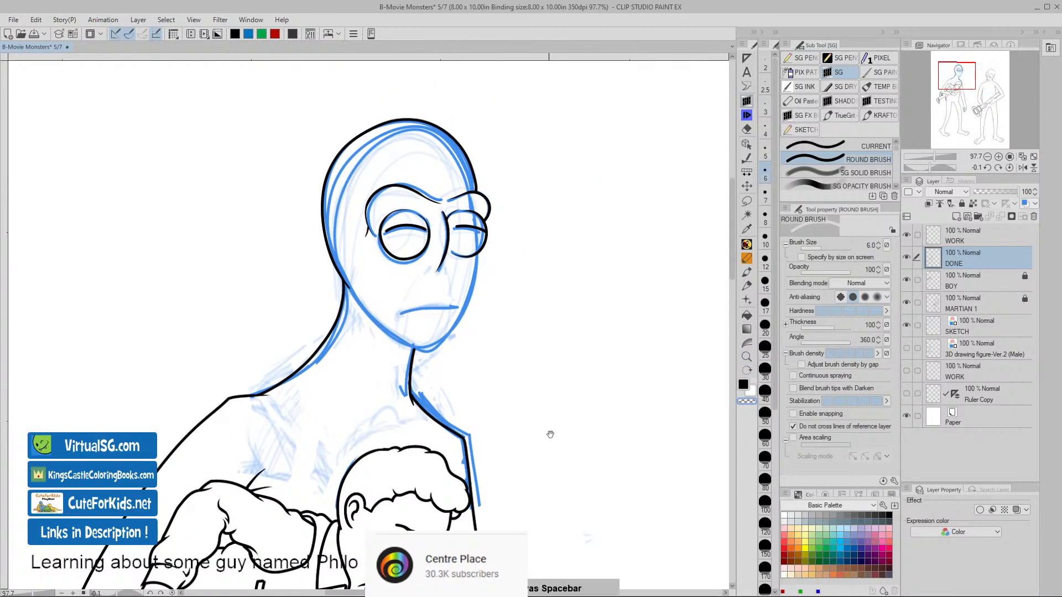
mouse_move(550, 434)
left_mouse_down()
mouse_move(504, 398)
mouse_move(513, 389)
mouse_move(350, 344)
mouse_move(514, 452)
left_mouse_up()
key("ctrl+space")
key("ctrl+space")
left_click_drag(443, 365, 471, 379)
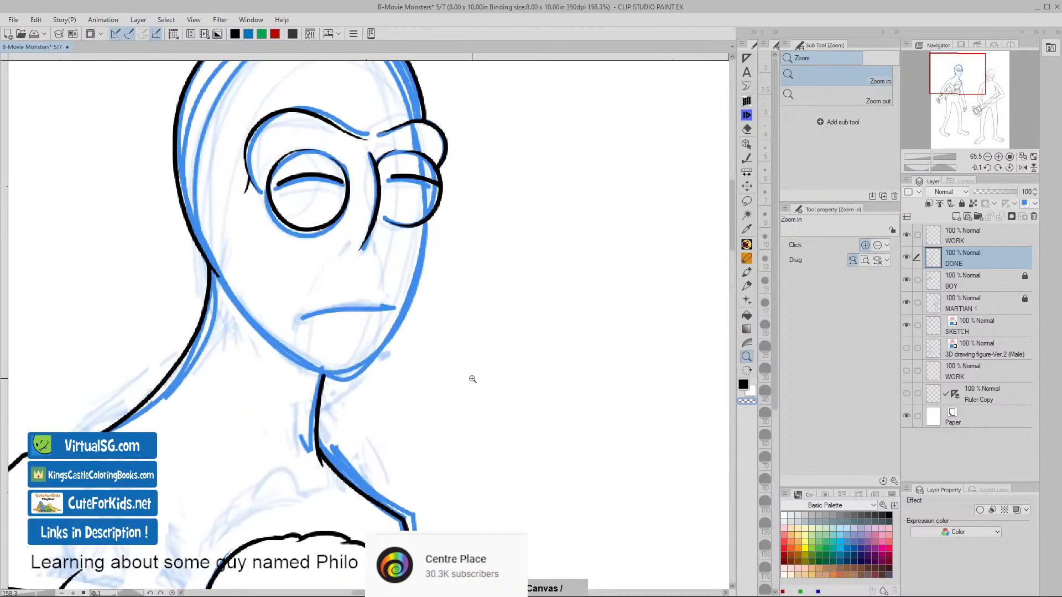
left_click_drag(457, 282, 550, 437)
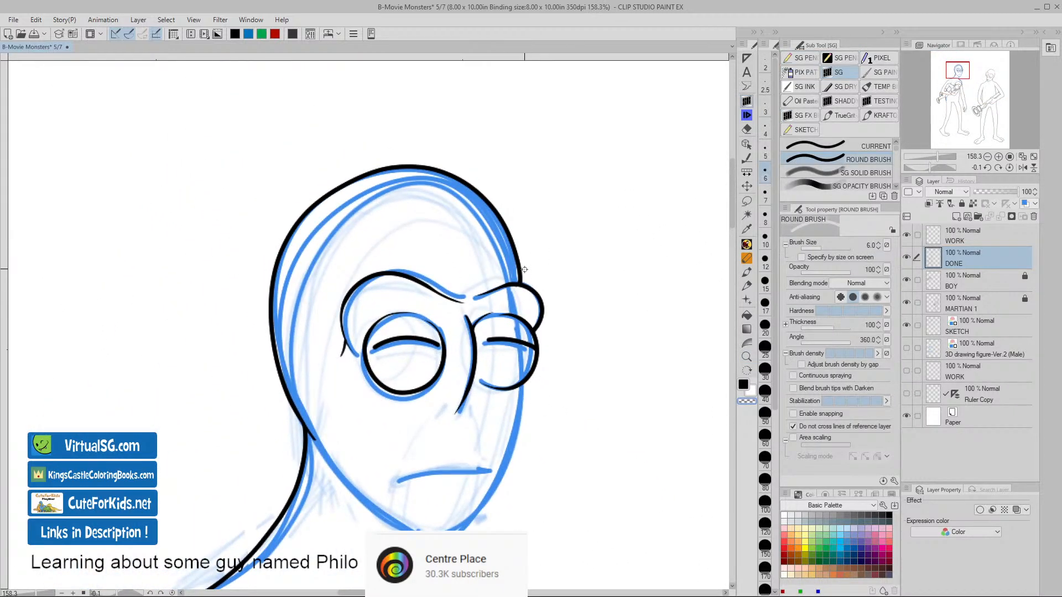
- Ink a fuller black curve on the WORK layer from the crown down the back of the Martian's head
left_click(933, 238)
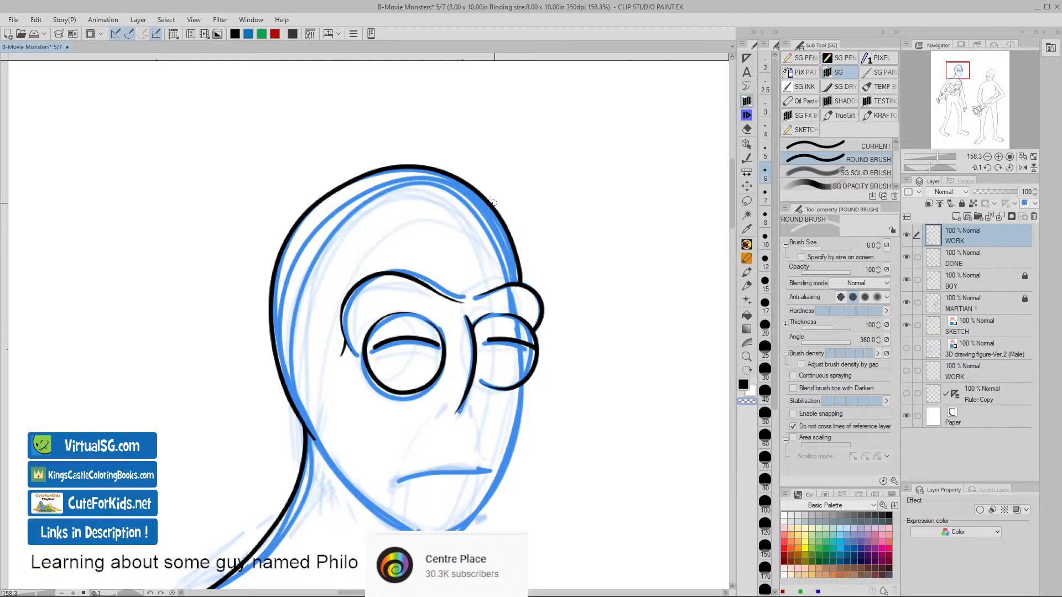
left_click_drag(433, 252, 556, 292)
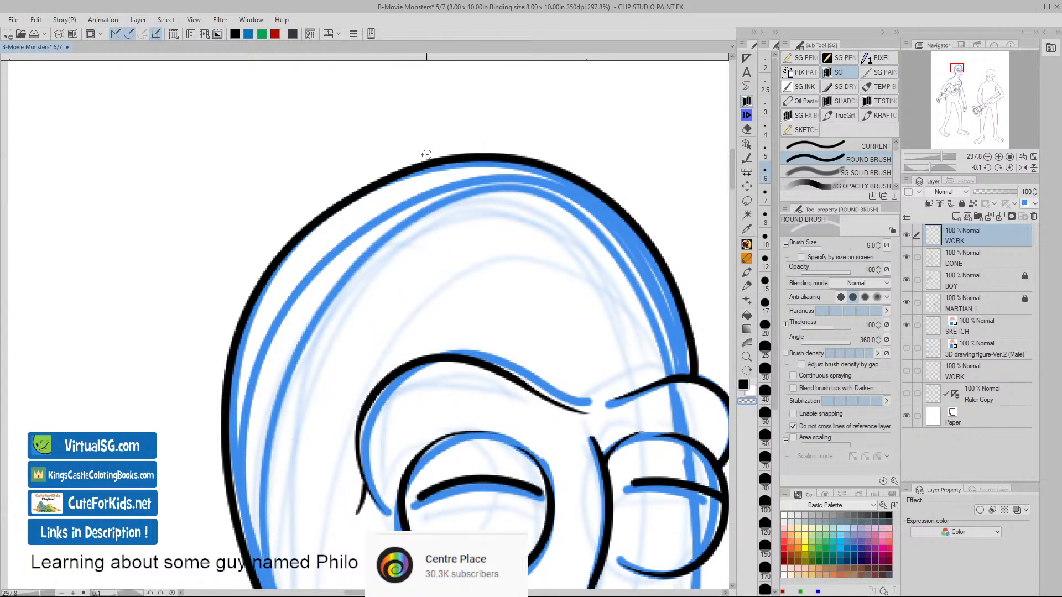
key("v")
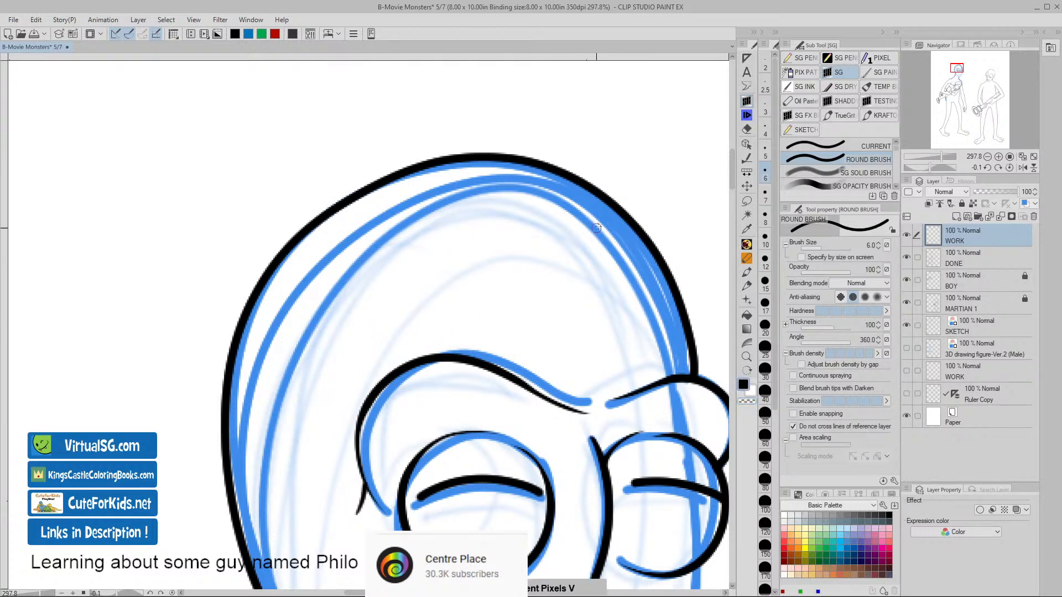
mouse_move(597, 192)
left_mouse_down()
mouse_move(488, 151)
mouse_move(444, 149)
mouse_move(394, 161)
mouse_move(326, 201)
mouse_move(277, 247)
mouse_move(233, 341)
mouse_move(232, 473)
left_mouse_up()
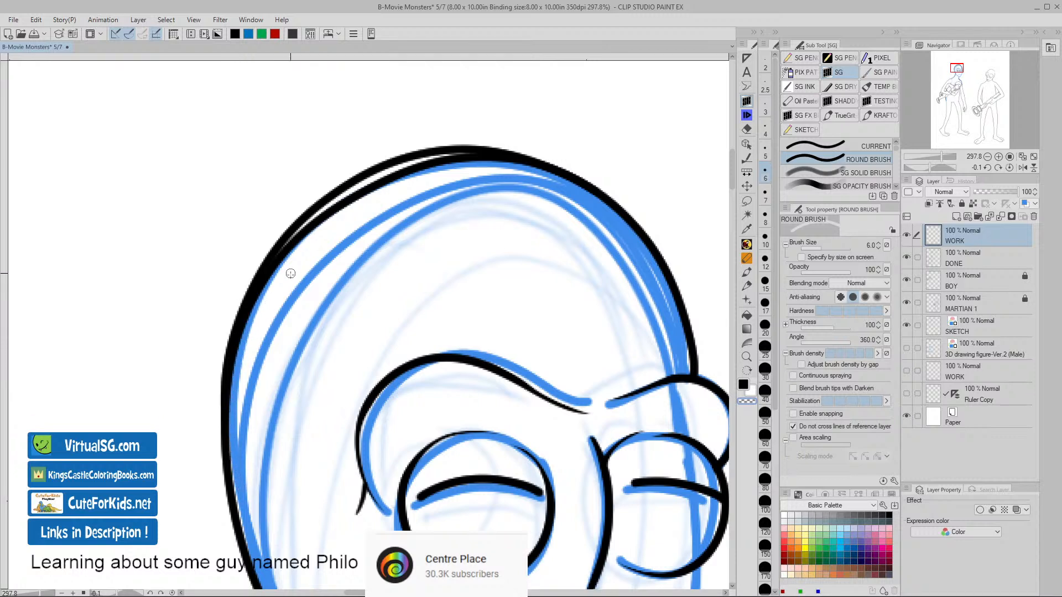
- Erase the old inner outline along the back and top of the Martian's head on the DONE layer
key("alt+bracketleft")
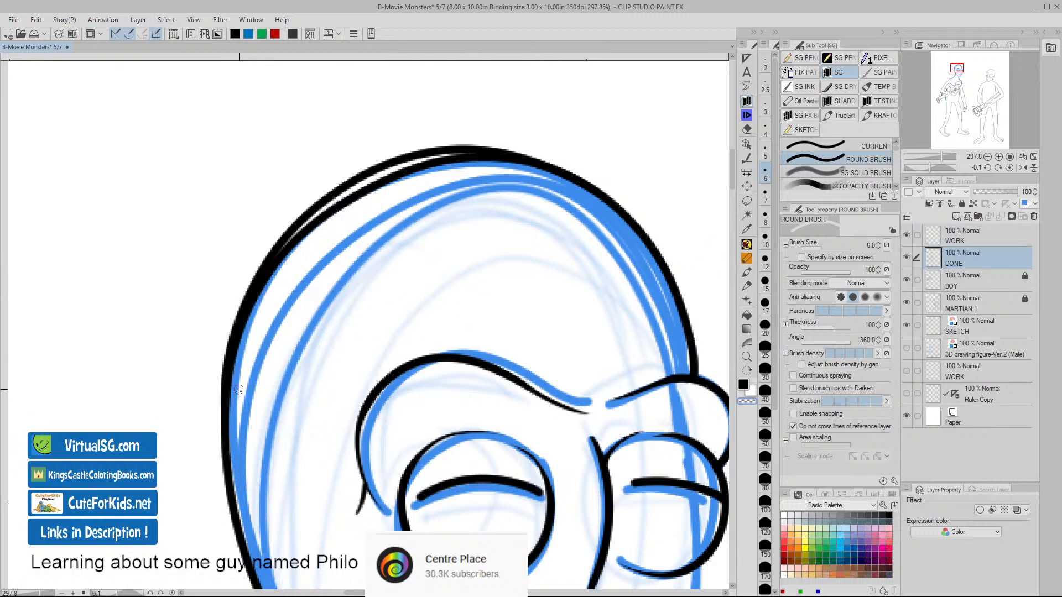
mouse_move(240, 365)
left_mouse_down()
mouse_move(261, 281)
mouse_move(287, 247)
left_mouse_up()
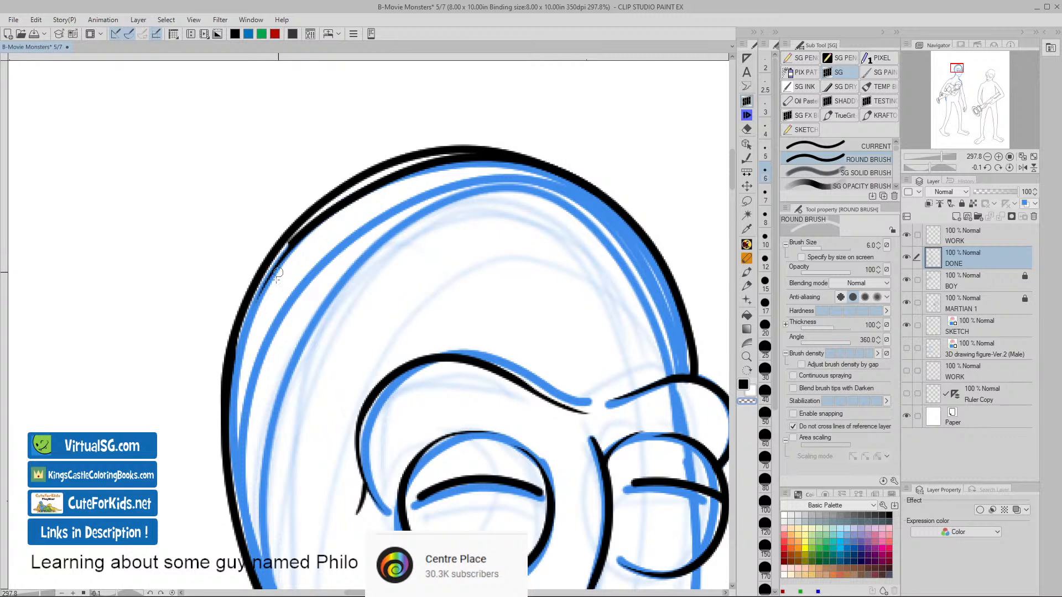
mouse_move(236, 470)
left_mouse_down()
mouse_move(230, 401)
mouse_move(257, 301)
left_mouse_up()
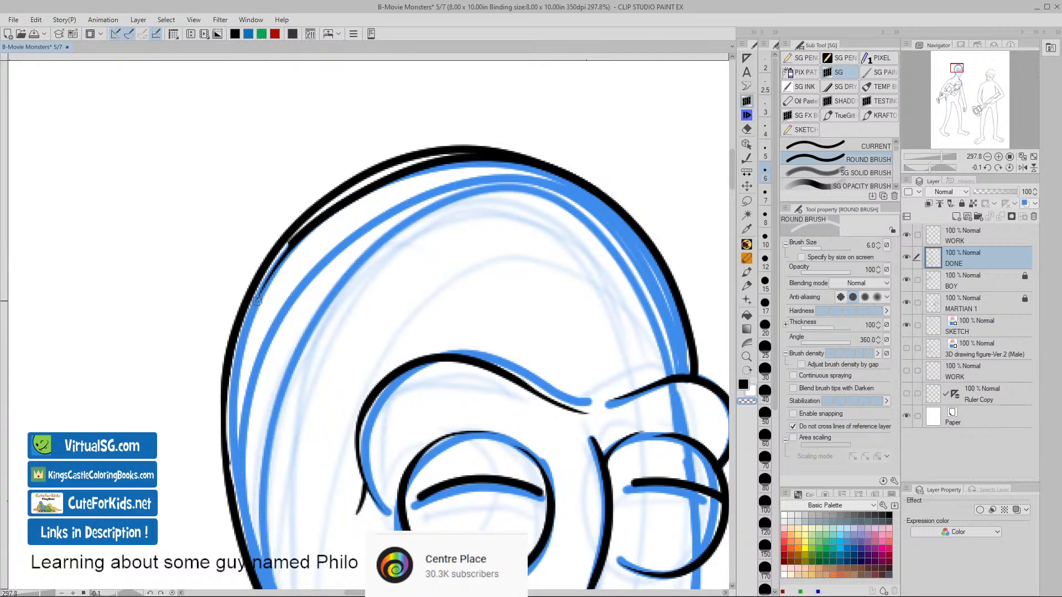
key("ctrl+z")
mouse_move(285, 246)
left_mouse_down()
mouse_move(313, 219)
mouse_move(246, 337)
left_mouse_up()
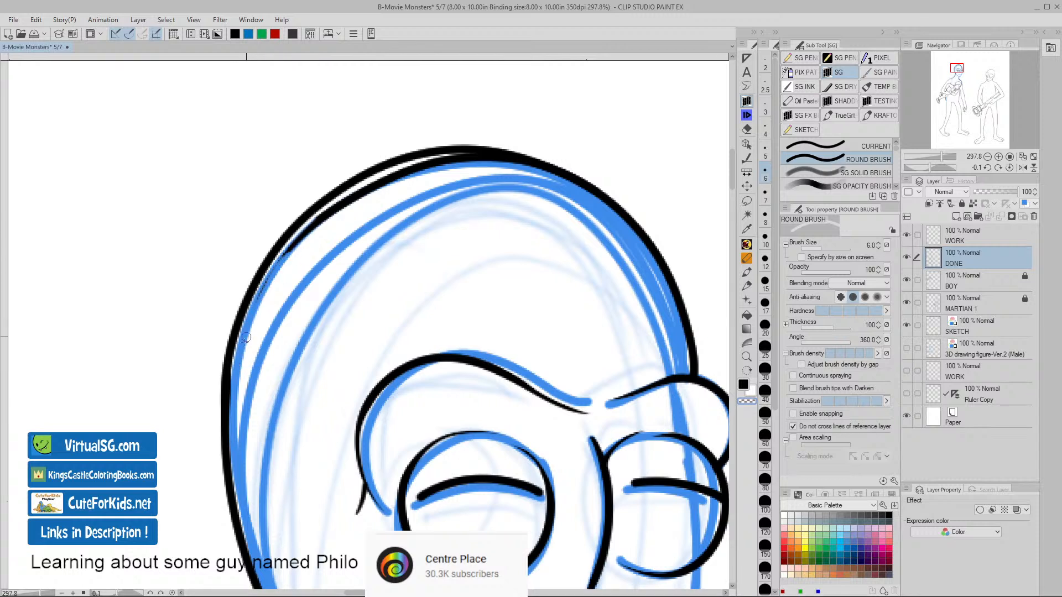
left_click_drag(234, 381, 234, 422)
mouse_move(296, 239)
left_mouse_down()
mouse_move(378, 180)
mouse_move(454, 157)
mouse_move(533, 168)
mouse_move(583, 194)
mouse_move(617, 233)
mouse_move(619, 224)
mouse_move(538, 172)
mouse_move(446, 166)
mouse_move(520, 175)
mouse_move(439, 168)
mouse_move(381, 187)
mouse_move(302, 252)
left_mouse_up()
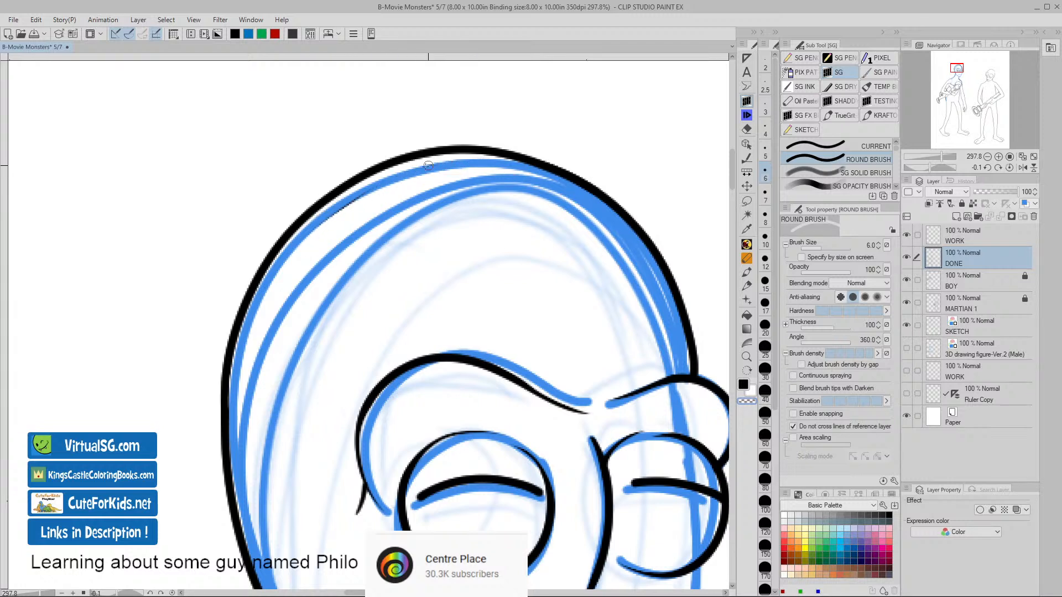
left_click_drag(417, 171, 311, 230)
- Open a short tapered gap in the inked outline at the upper back of the Martian's head
left_click(938, 235)
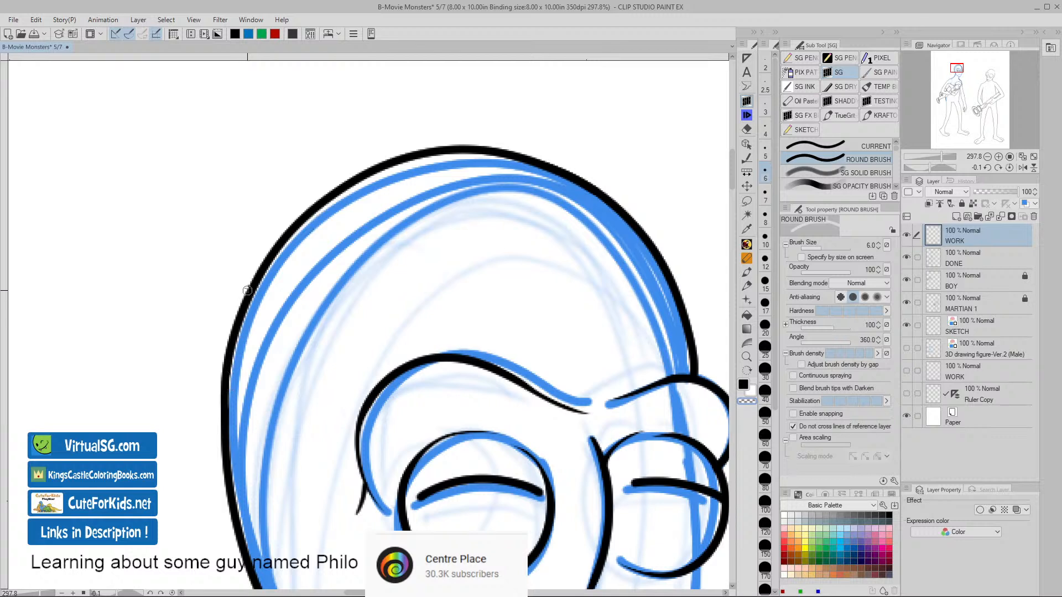
left_click(938, 258)
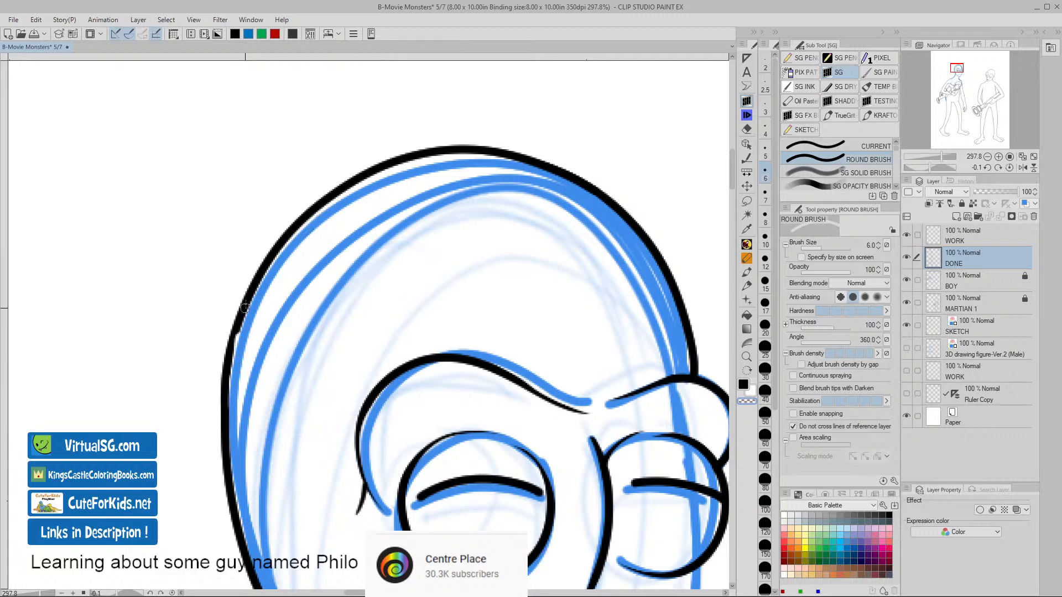
key("ctrl+z")
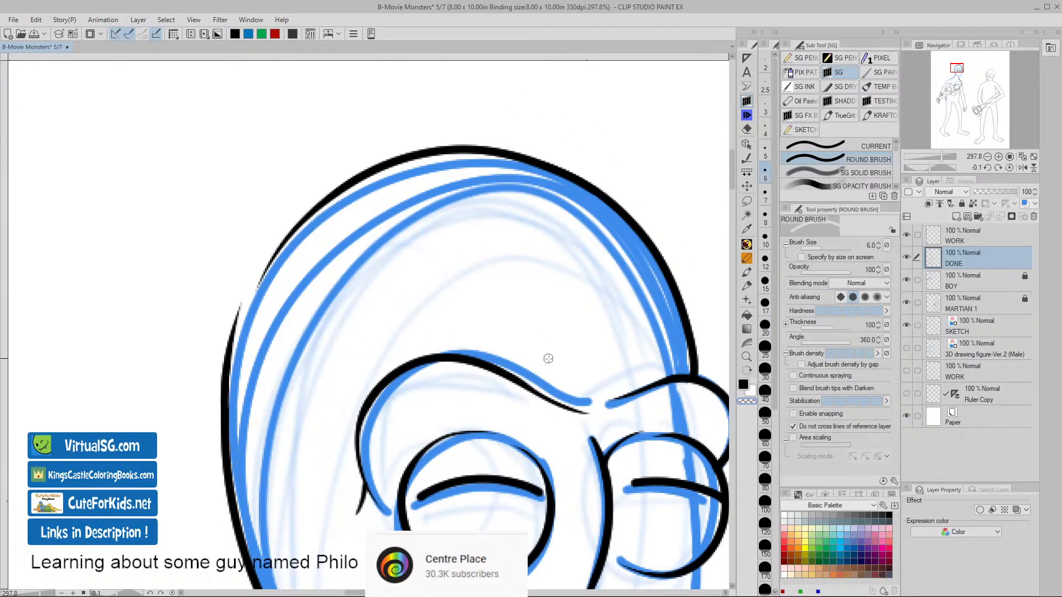
- Review the inked head against both full figures on the page and save the drawing
left_click_drag(569, 364, 498, 376)
left_click_drag(643, 481, 442, 407)
left_click_drag(551, 433, 420, 397)
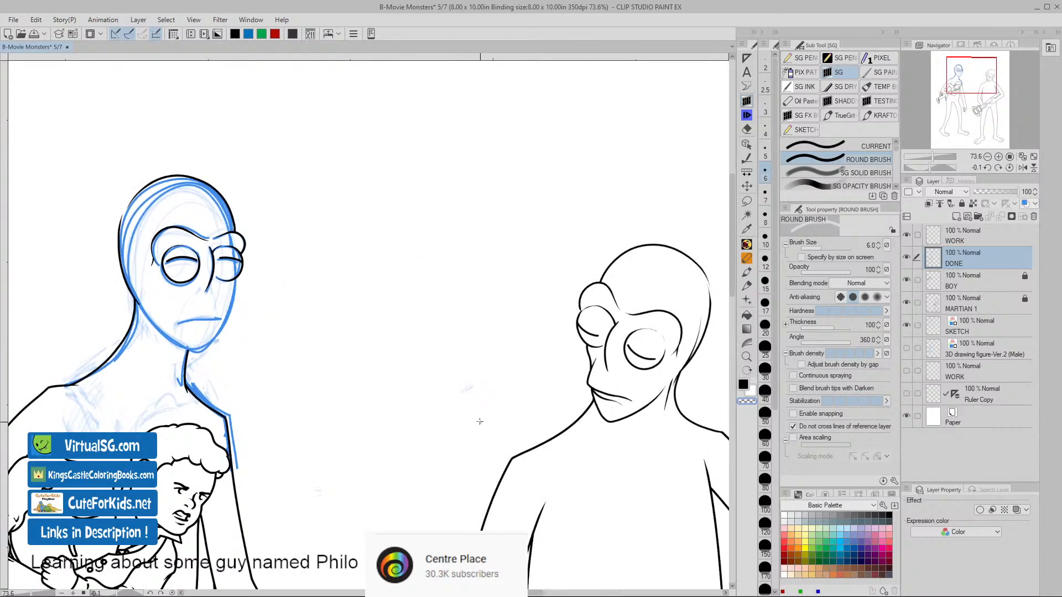
key("ctrl+space")
left_click_drag(363, 379, 333, 371)
key("space")
left_click_drag(364, 437, 470, 247)
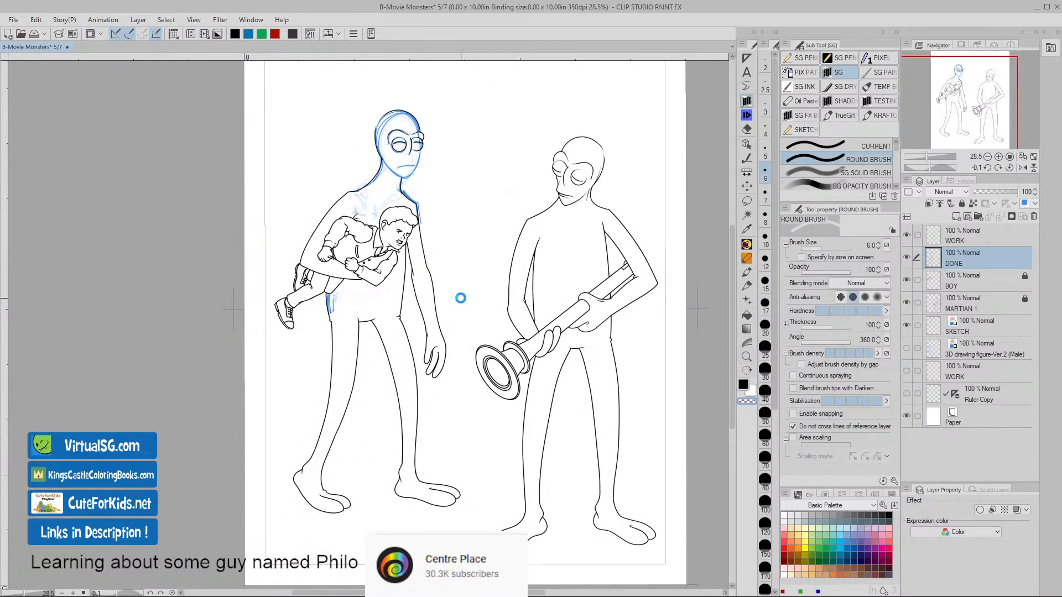
key("ctrl+s")
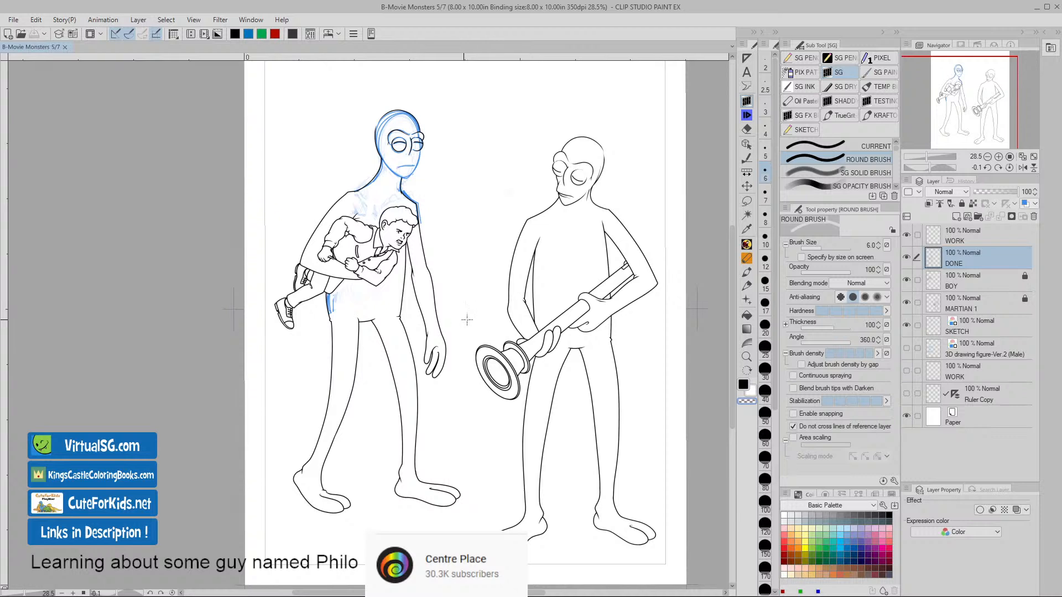
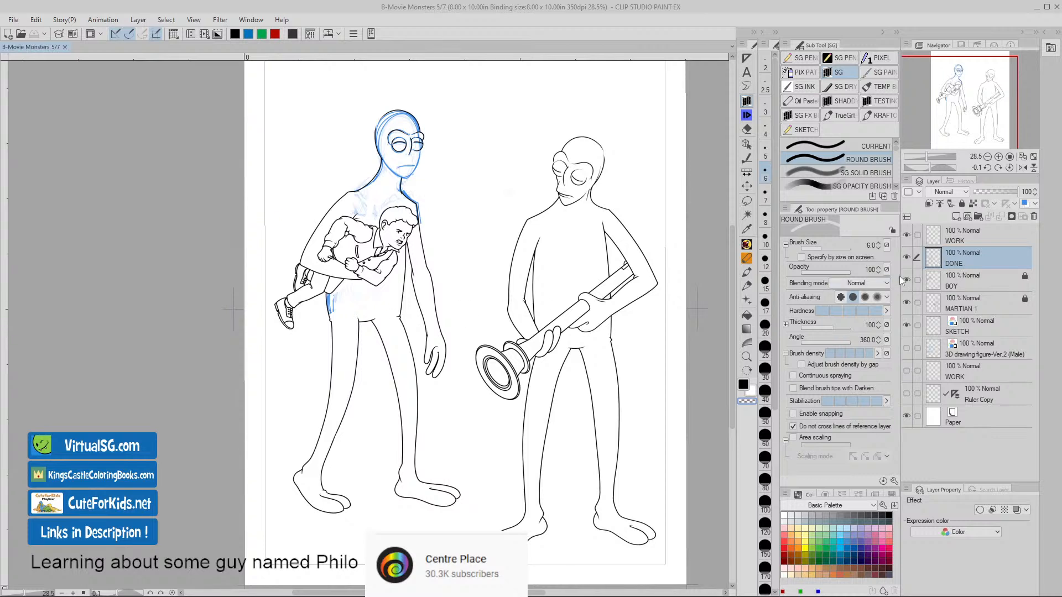
- Lasso the inked side line of the Martian's waist below the boy's leg on the DONE layer and delete it
left_click_drag(331, 290, 342, 293)
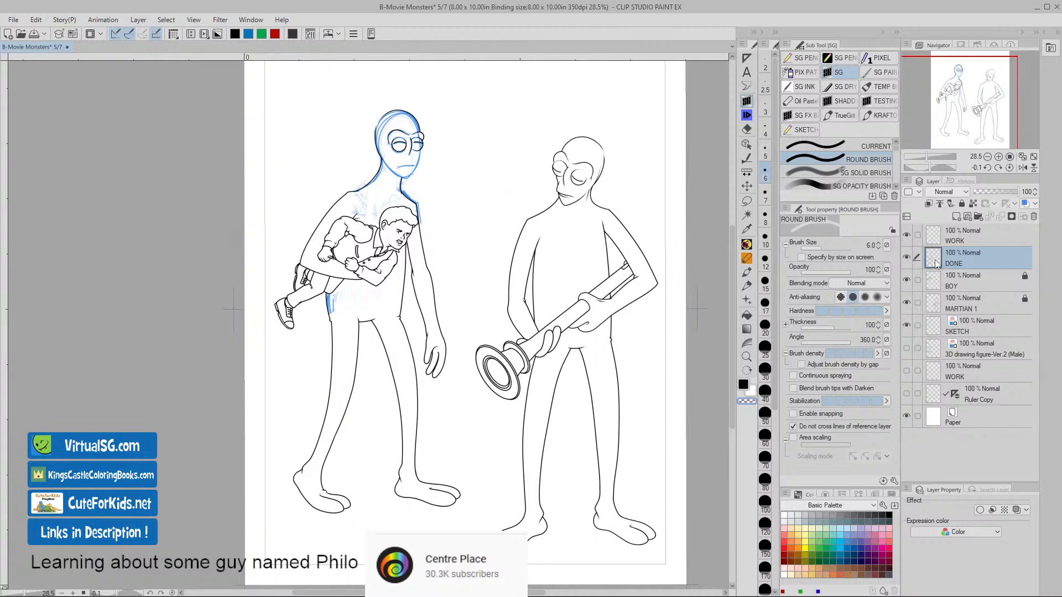
key("slash")
left_click_drag(342, 294, 388, 306)
key("b")
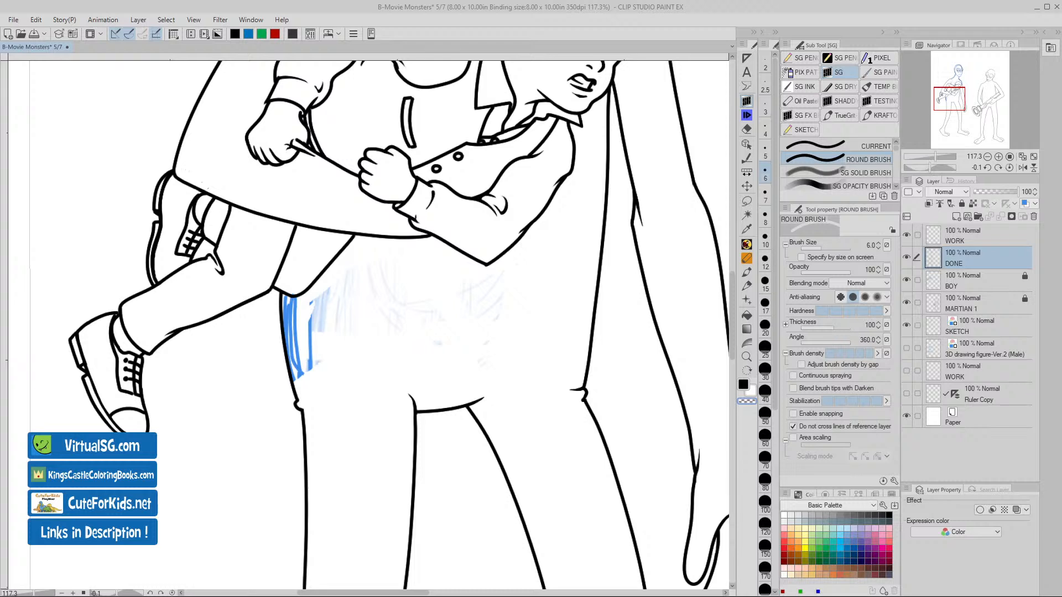
left_click(747, 201)
mouse_move(303, 398)
left_mouse_down()
mouse_move(275, 303)
mouse_move(281, 288)
mouse_move(304, 287)
mouse_move(278, 284)
mouse_move(272, 358)
mouse_move(284, 394)
mouse_move(318, 393)
mouse_move(325, 329)
mouse_move(312, 289)
left_mouse_up()
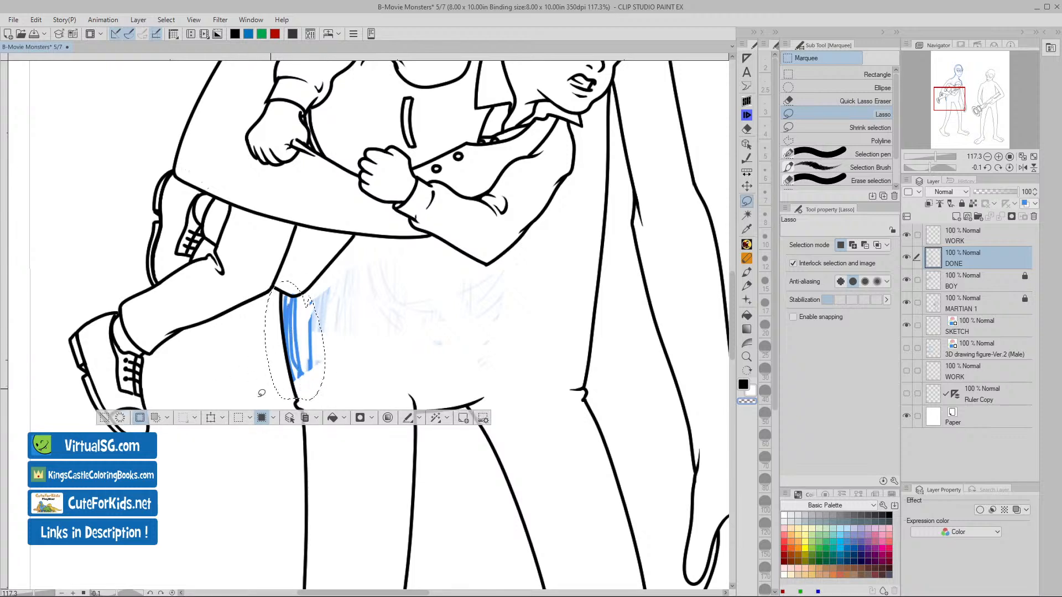
left_click(113, 417)
left_click(96, 417)
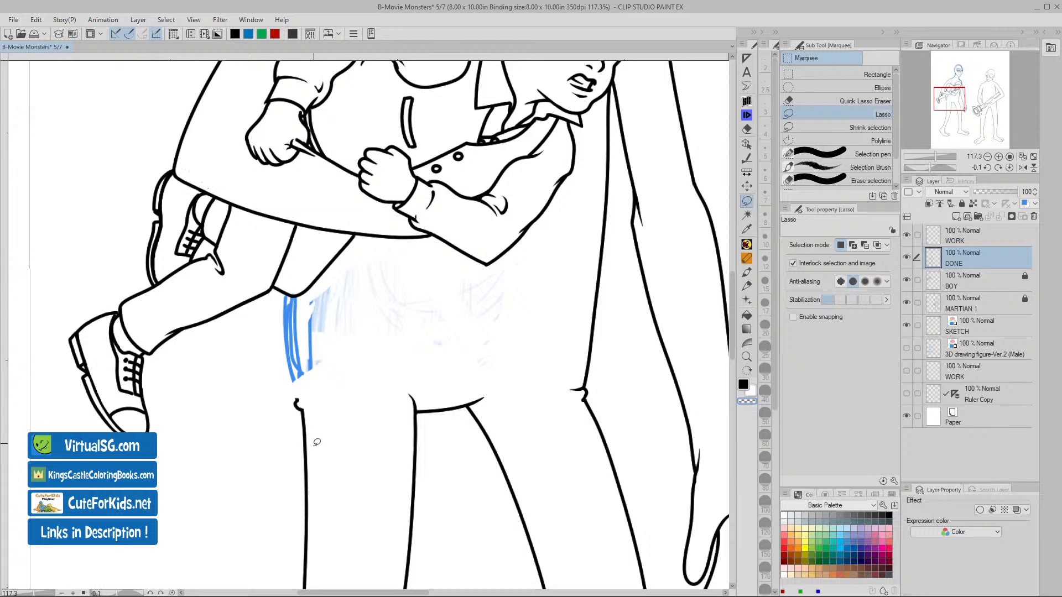
- Try inking the waist's side line on the WORK layer with the black ROUND BRUSH, between the boy's trouser leg and the hip
key("slash")
left_click_drag(322, 410, 342, 406)
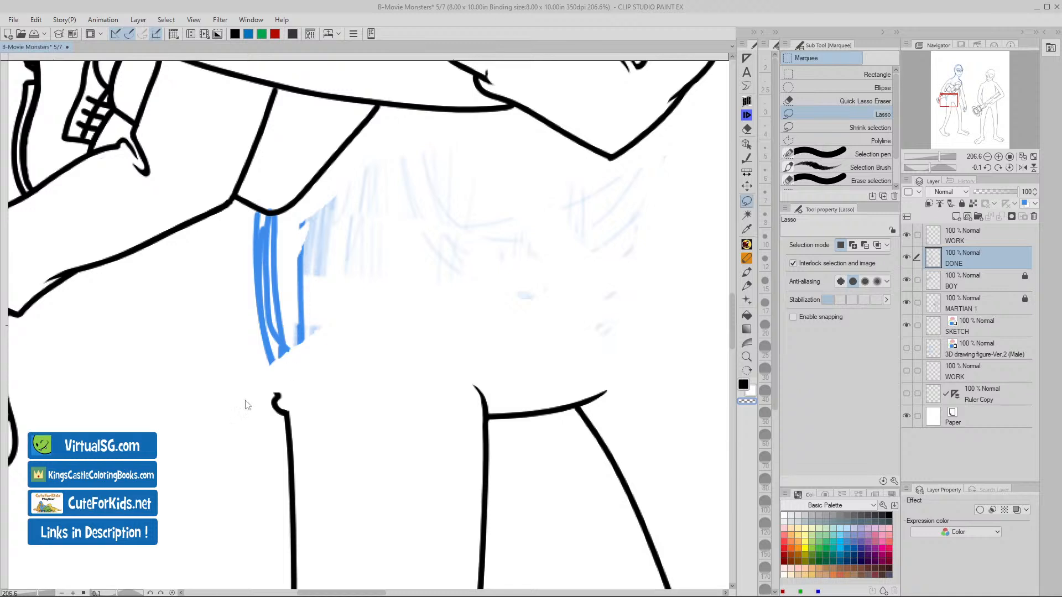
left_click(933, 235)
key("b")
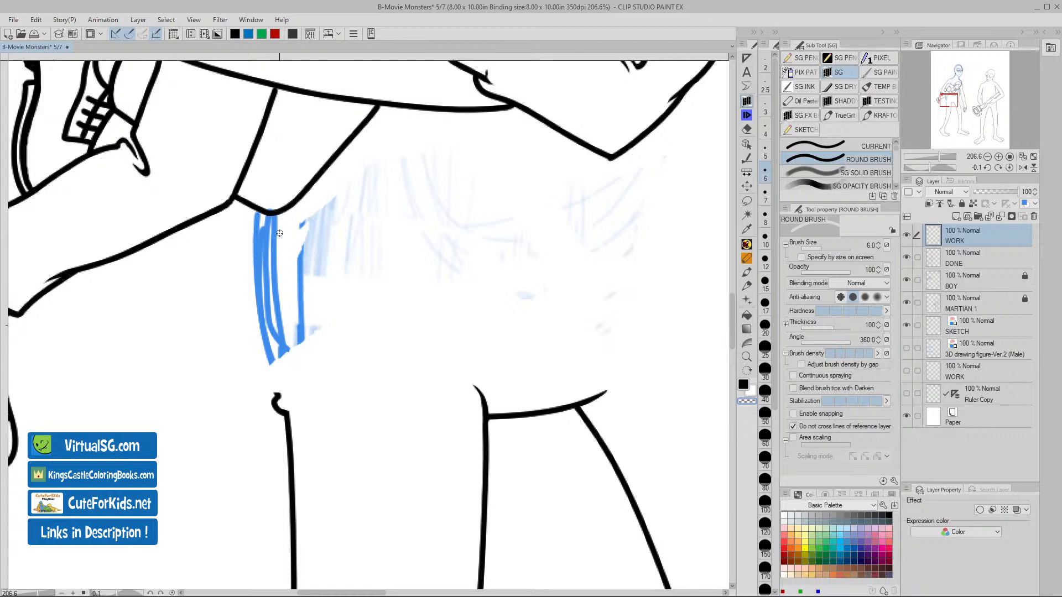
key("v")
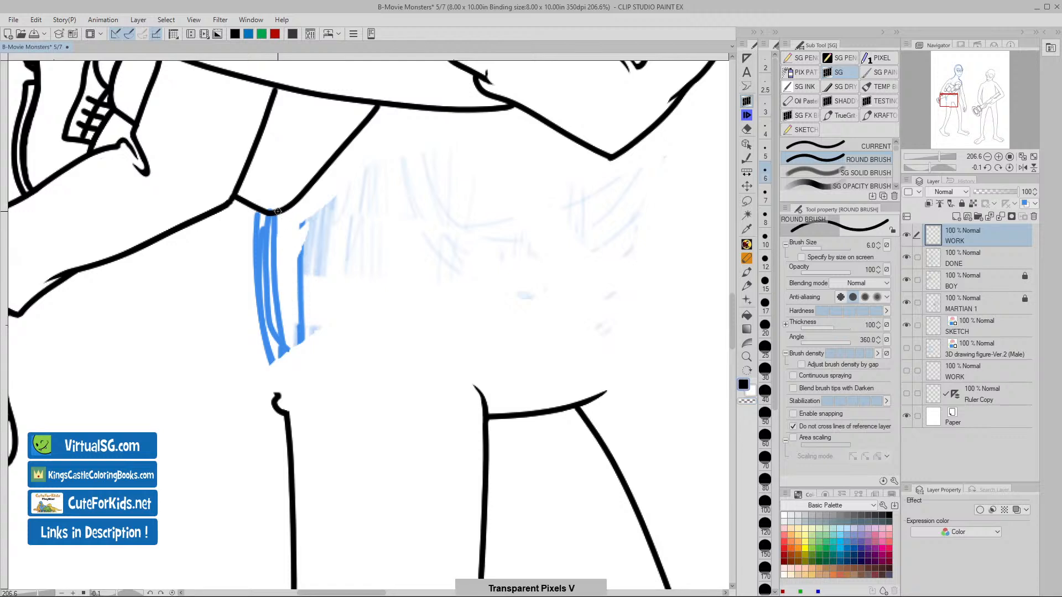
left_click_drag(278, 208, 269, 365)
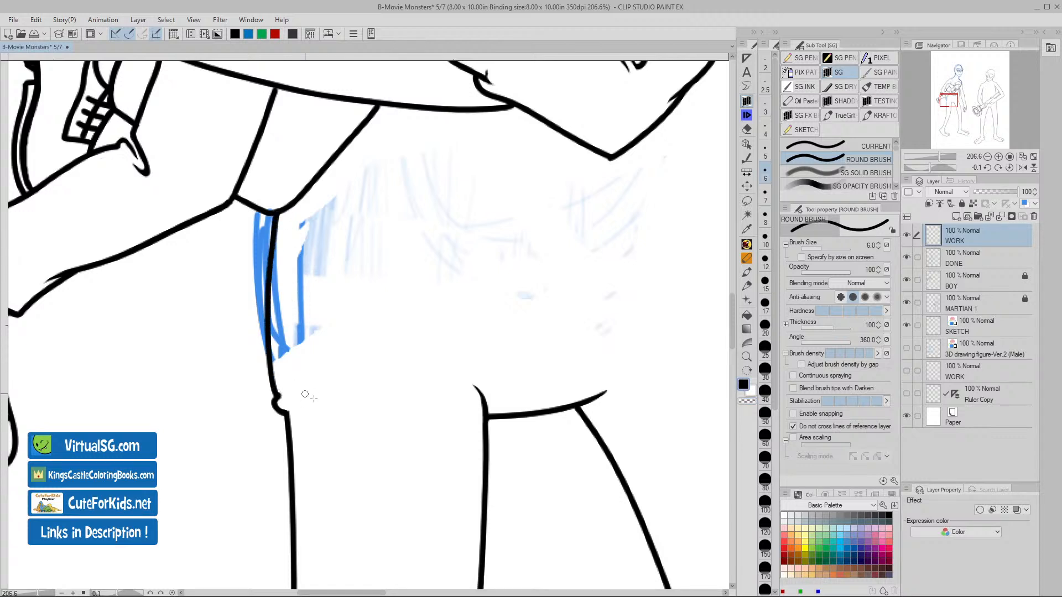
key("ctrl+z")
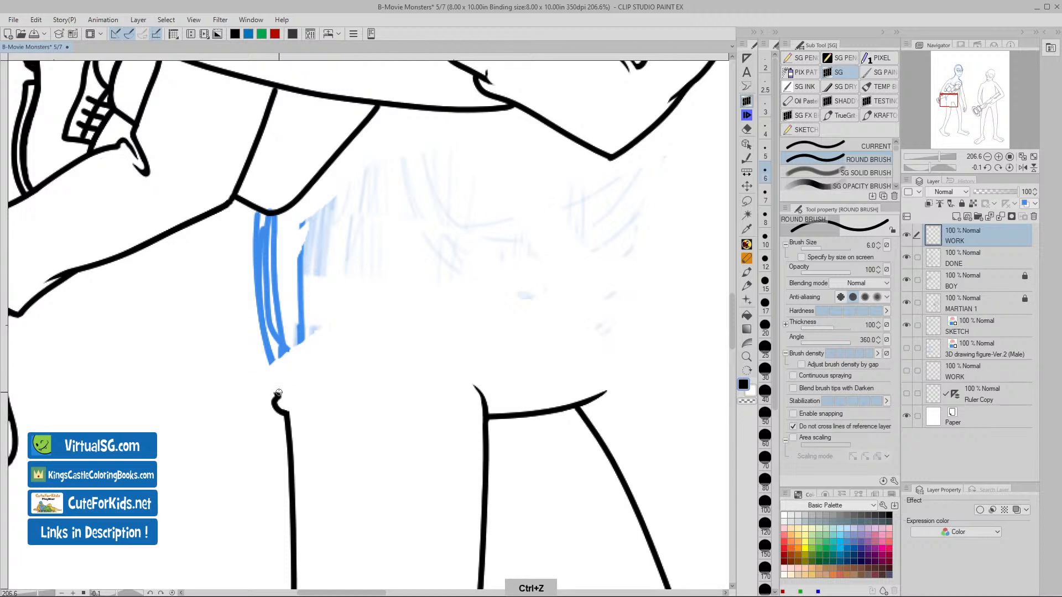
left_click_drag(280, 396, 275, 211)
key("ctrl+z")
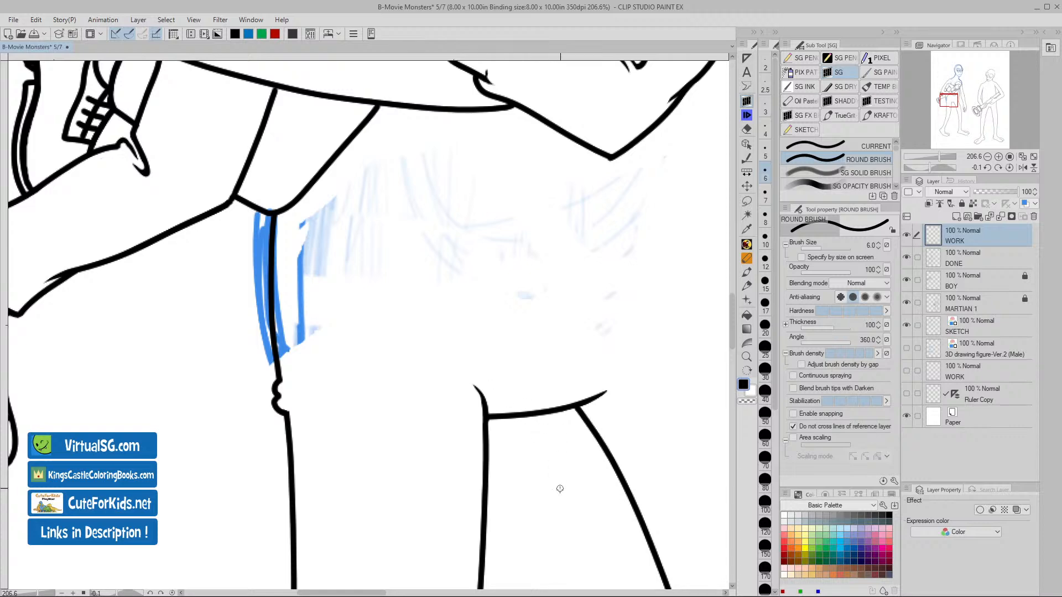
- Compare the straighter waist line with the whole figure and undo it
key("slash")
left_click_drag(552, 505, 511, 490)
key("space")
left_click_drag(566, 526, 431, 459)
key("slash")
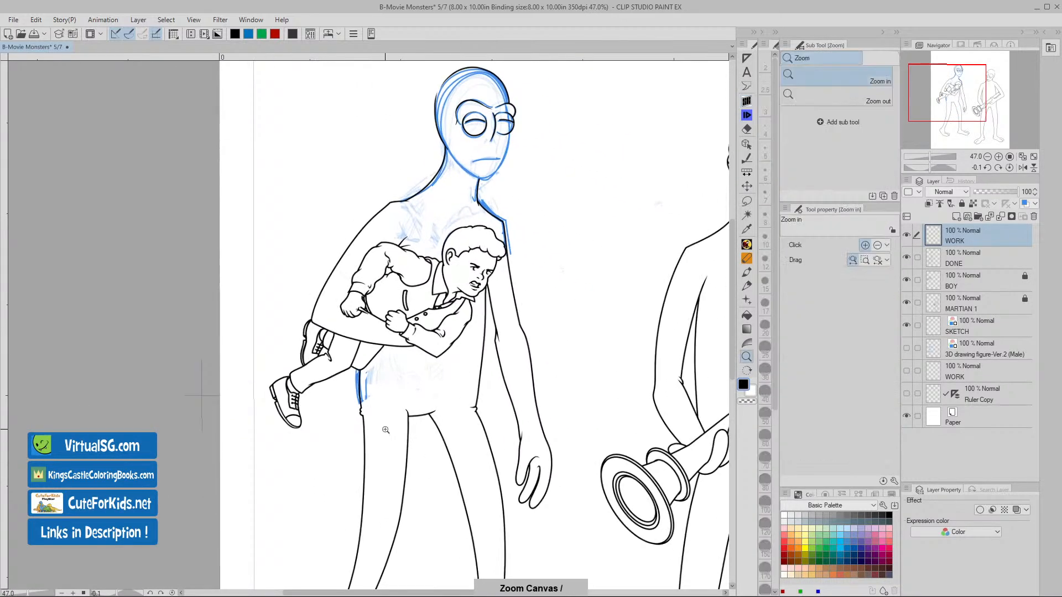
left_click_drag(386, 429, 428, 434)
key("ctrl+z")
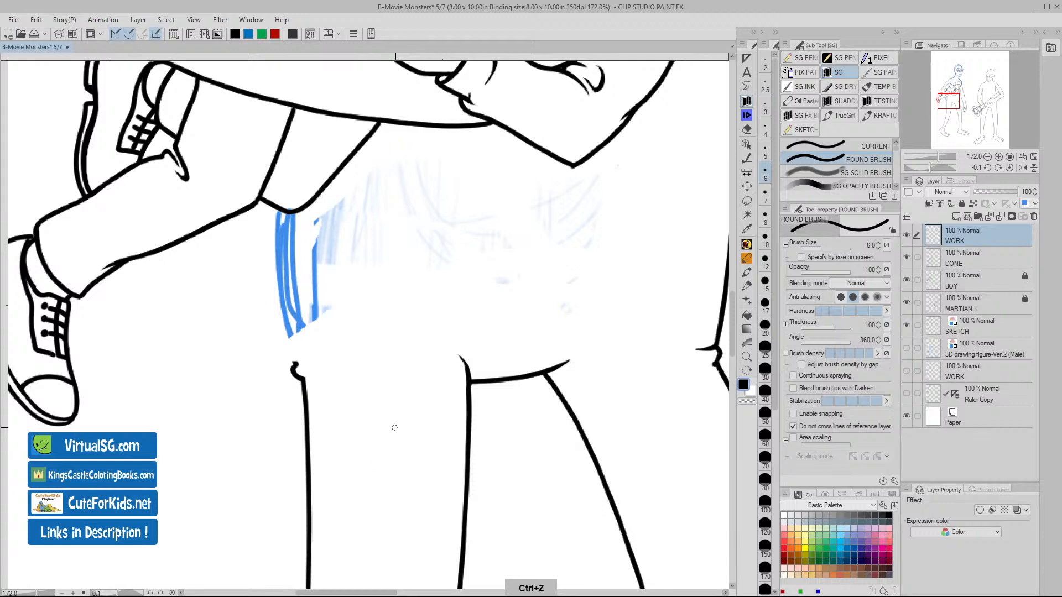
- Re-ink the waist's side line as a gently curved black stroke joining the boy's trouser leg to the hip bump
mouse_move(296, 363)
left_mouse_down()
mouse_move(297, 220)
mouse_move(286, 311)
mouse_move(295, 366)
left_mouse_up()
key("ctrl+z")
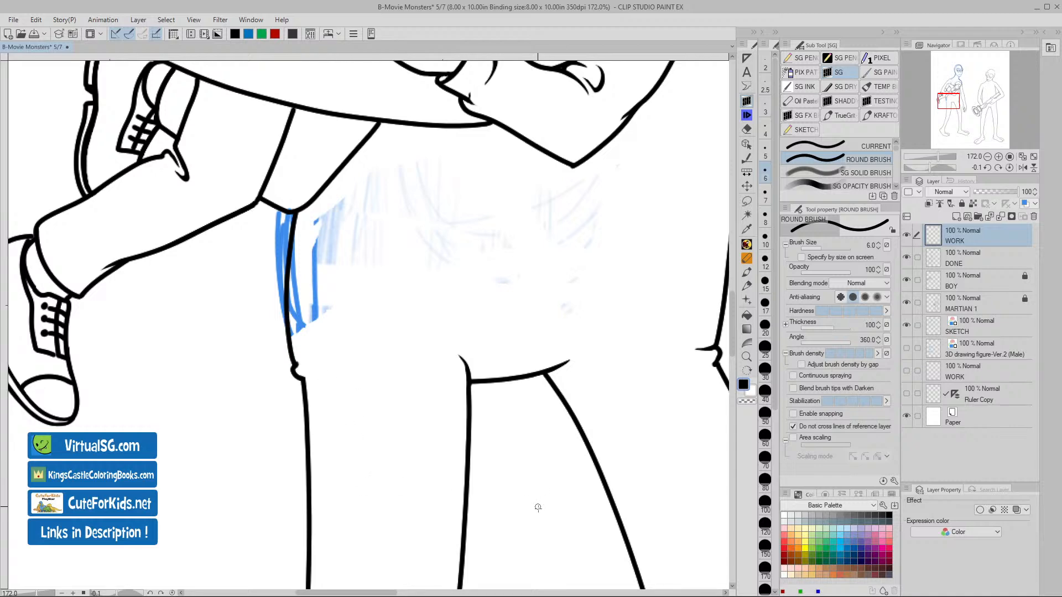
key("slash")
mouse_move(558, 536)
left_mouse_down()
mouse_move(518, 531)
mouse_move(304, 397)
mouse_move(345, 410)
left_mouse_up()
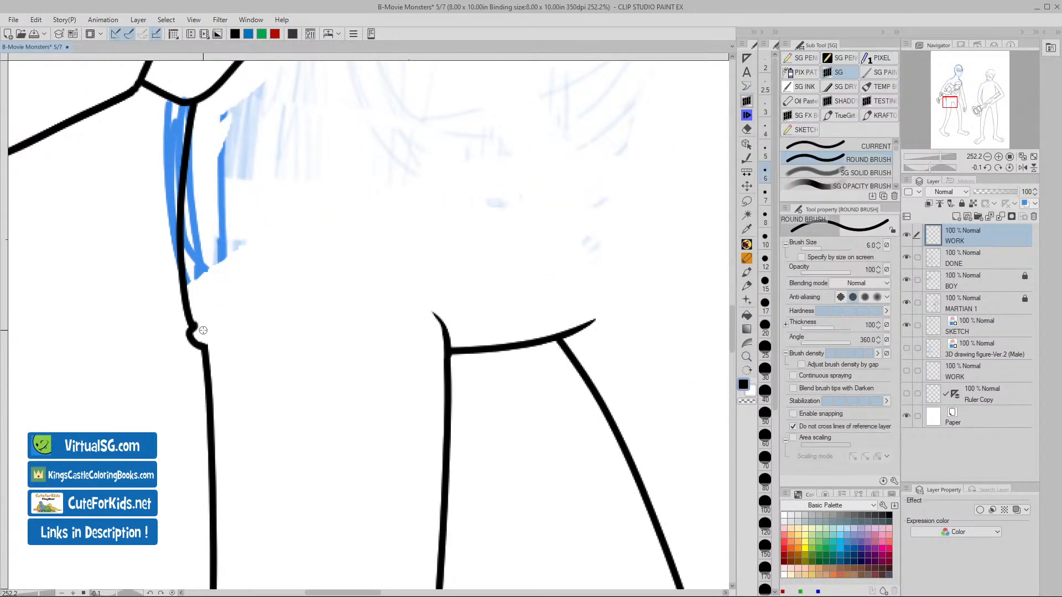
key("ctrl+z")
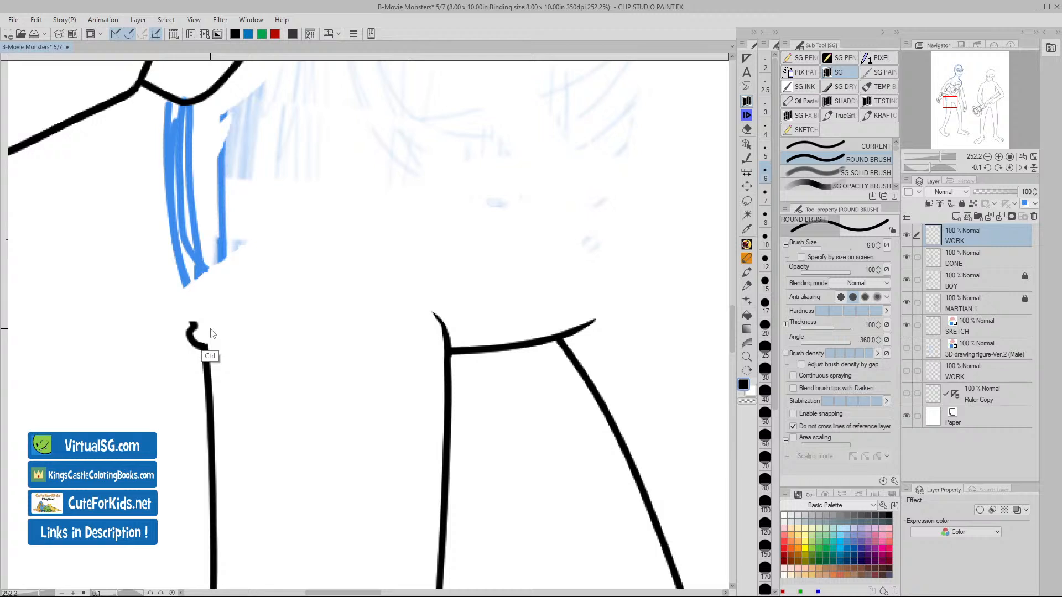
key("ctrl+y")
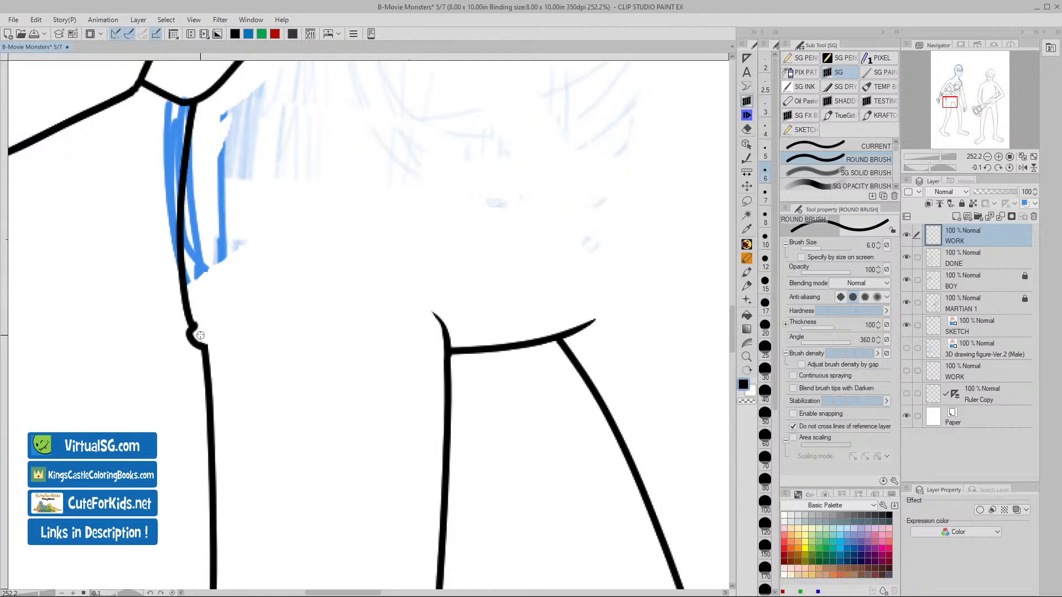
- Try to fill the small notch at the hip bump with black below the waist line, undoing the strokes
key("v")
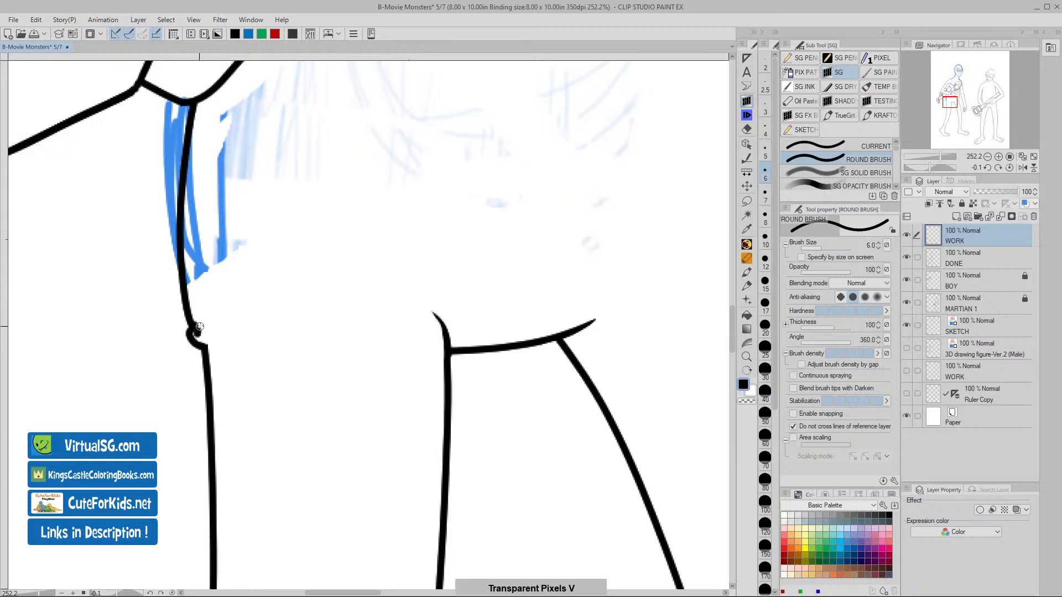
key("ctrl+z")
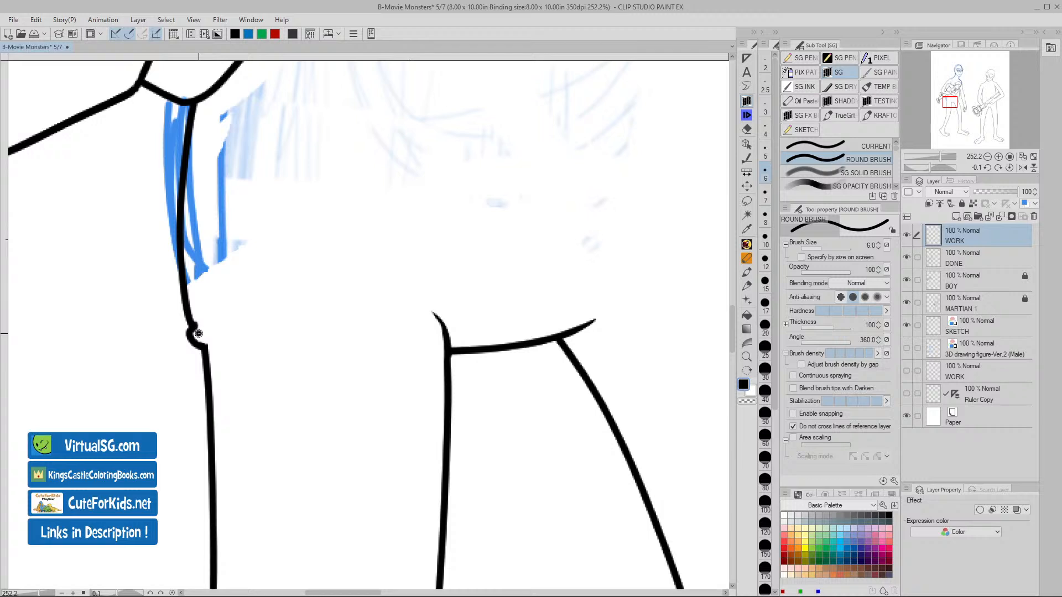
left_click_drag(198, 333, 206, 321)
key("ctrl+z")
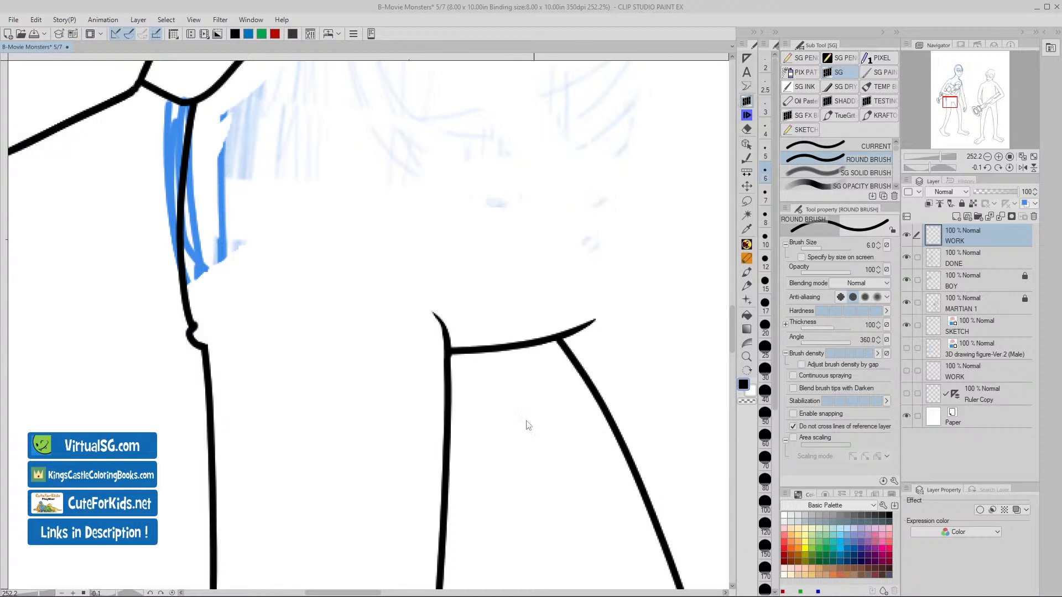
- Undo the trial stroke on the Martian's belly and check the waist line against both figures on the full page
left_click_drag(522, 321, 479, 325)
key("ctrl+z")
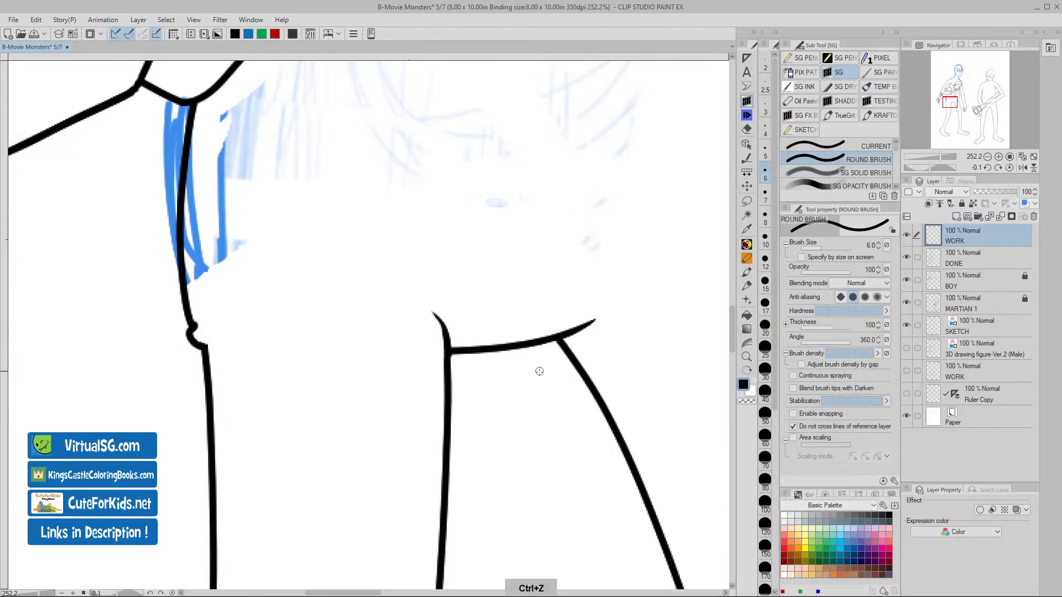
key("/")
left_click_drag(545, 384, 471, 397)
key("space")
left_click_drag(621, 494, 411, 403)
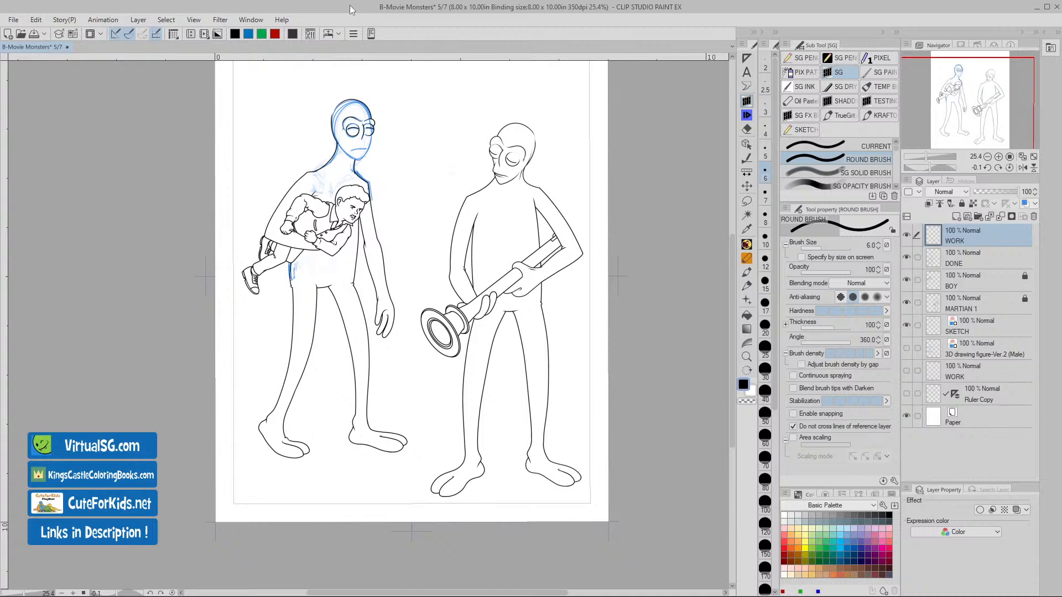
key("ctrl+0")
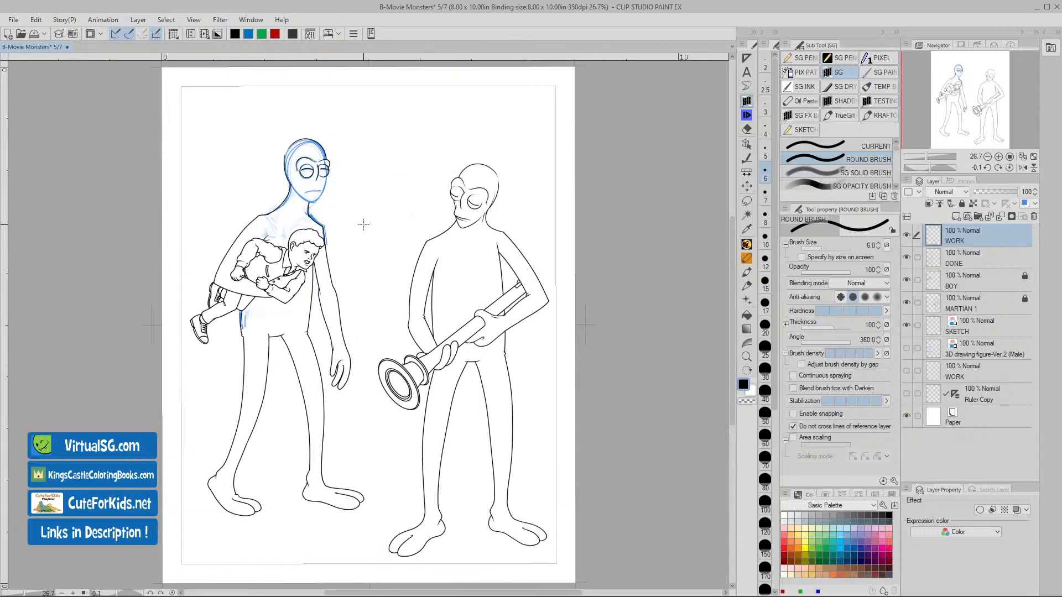
scroll(364, 224, "down", 3)
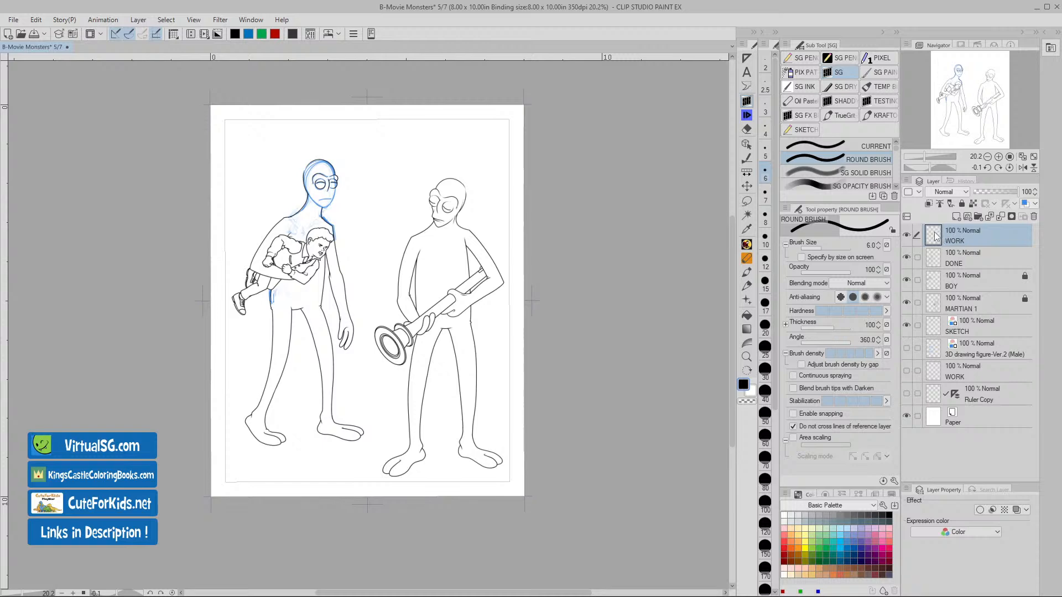
scroll(330, 400, "up", 5)
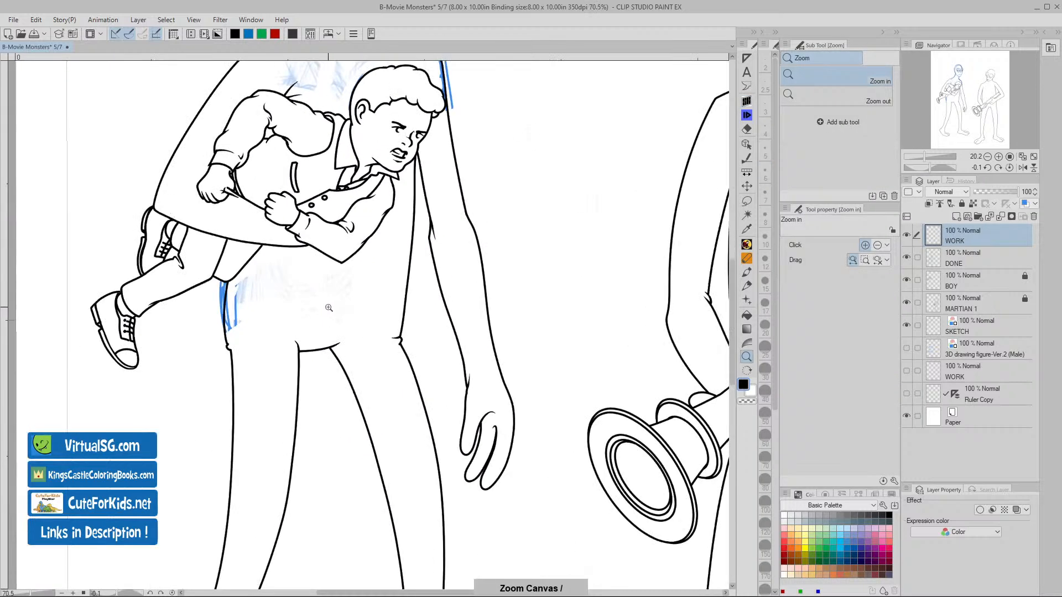
left_click_drag(348, 316, 423, 358)
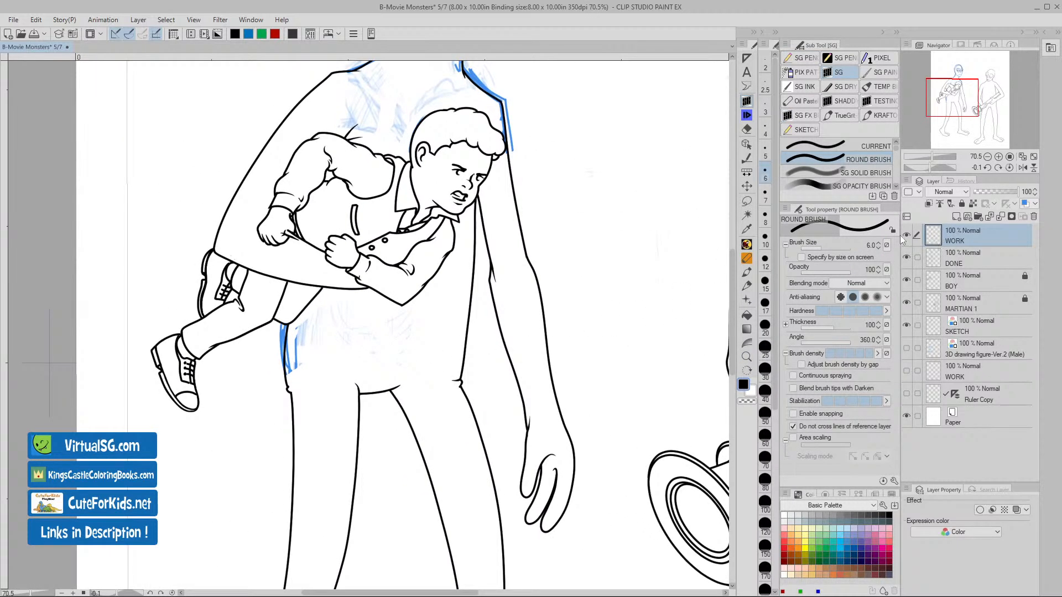
key("m")
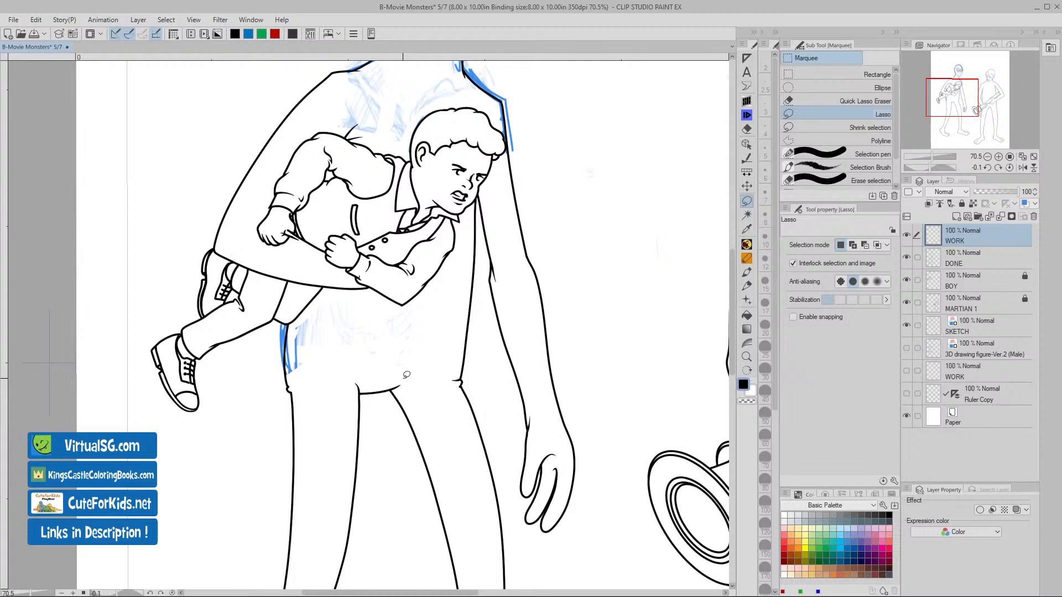
mouse_move(406, 375)
left_mouse_down()
mouse_move(456, 286)
mouse_move(371, 216)
mouse_move(254, 386)
mouse_move(406, 387)
mouse_move(431, 365)
left_mouse_up()
left_click(173, 441)
key("ctrl+z")
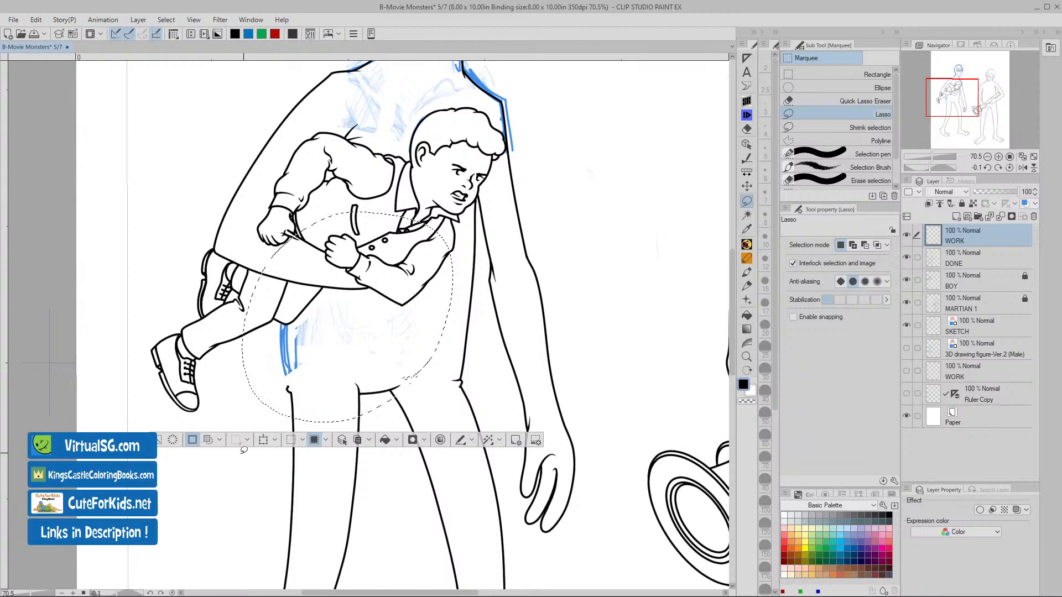
key("ctrl+z")
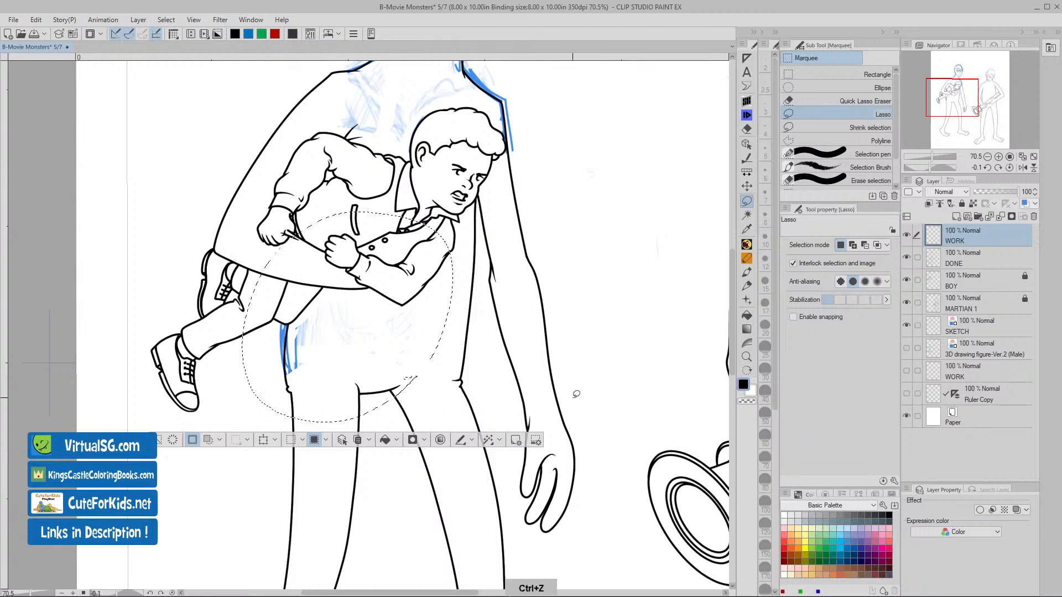
left_click(172, 439)
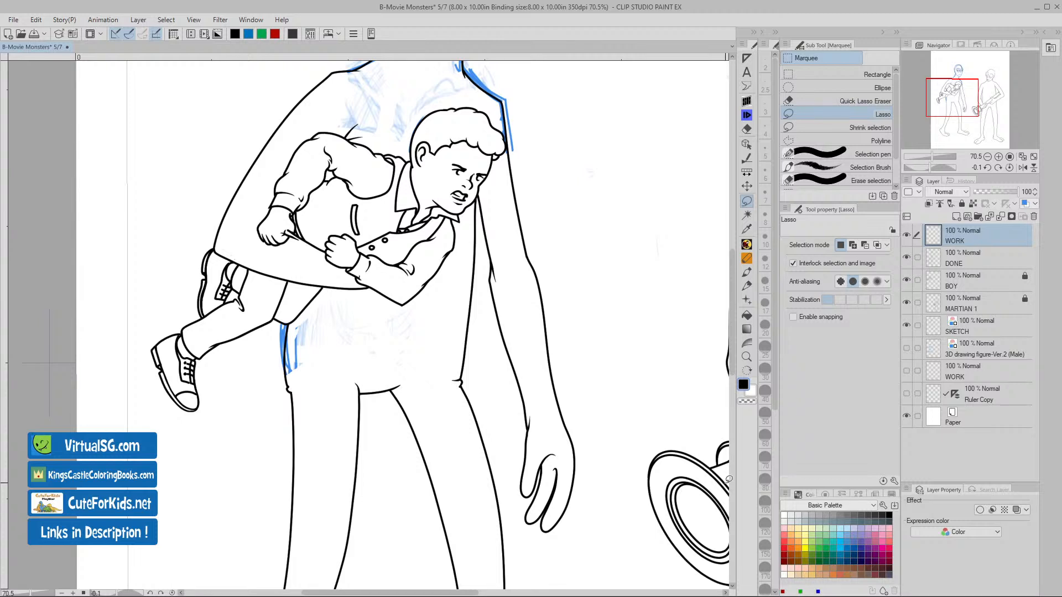
- Lasso the leftover blue sketch marks around the waist on the SKETCH layer, delete them and clear the selection
left_click(934, 331)
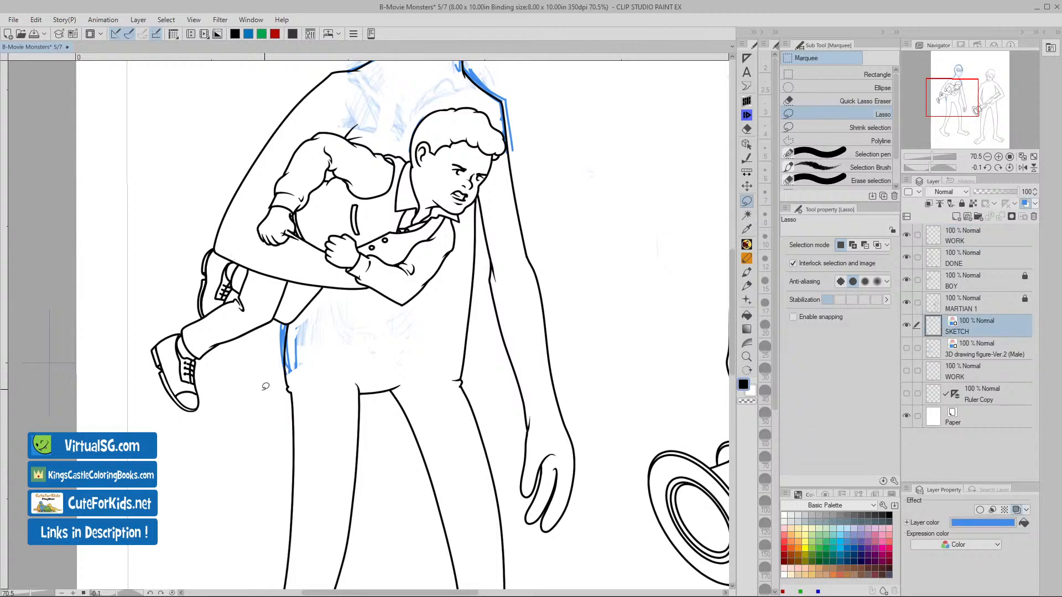
mouse_move(257, 393)
left_mouse_down()
mouse_move(426, 369)
mouse_move(445, 327)
mouse_move(443, 278)
mouse_move(411, 243)
mouse_move(348, 231)
mouse_move(266, 279)
mouse_move(257, 389)
left_mouse_up()
left_click(190, 416)
left_click(155, 416)
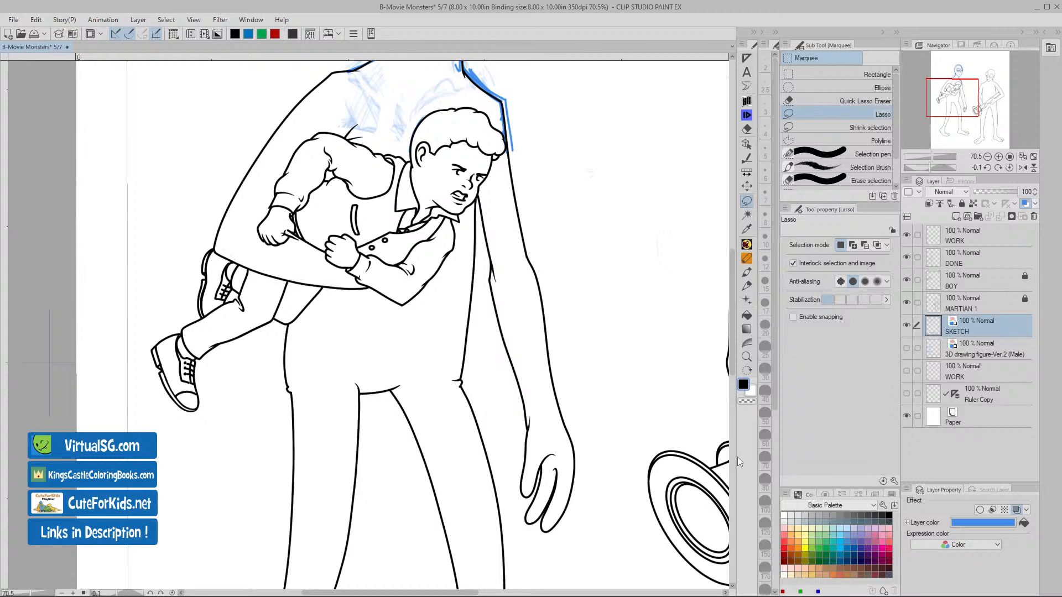
- Lasso the blue sketch marks over the Martian's neck, shoulders and chest on the SKETCH layer, delete them and deselect
key("slash")
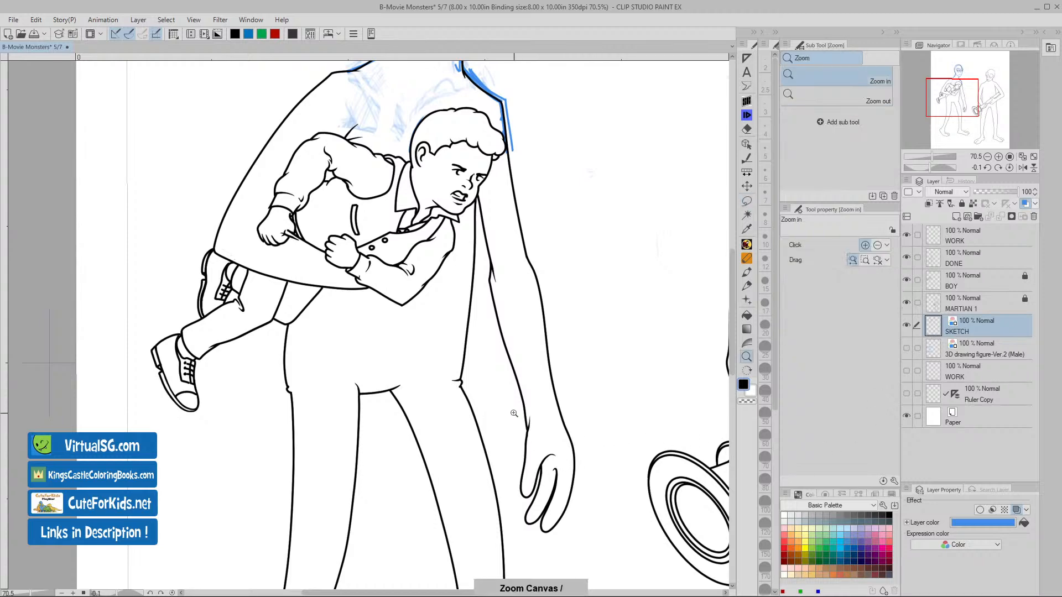
left_click_drag(513, 413, 497, 407)
key("space")
left_click_drag(590, 368, 551, 384)
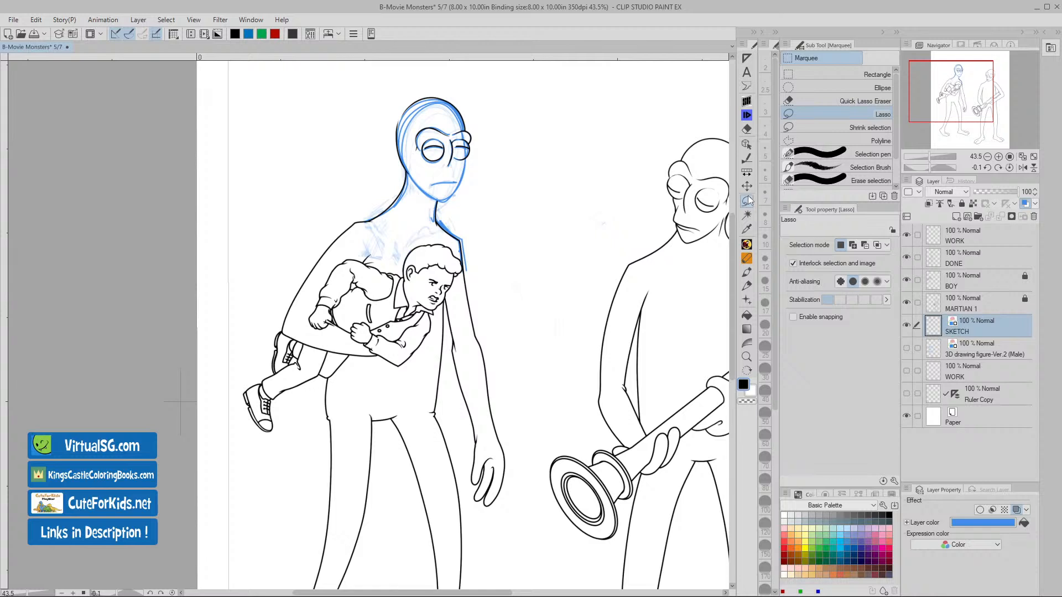
mouse_move(483, 290)
left_mouse_down()
mouse_move(482, 245)
mouse_move(402, 174)
mouse_move(353, 202)
mouse_move(345, 264)
mouse_move(410, 288)
mouse_move(482, 288)
left_mouse_up()
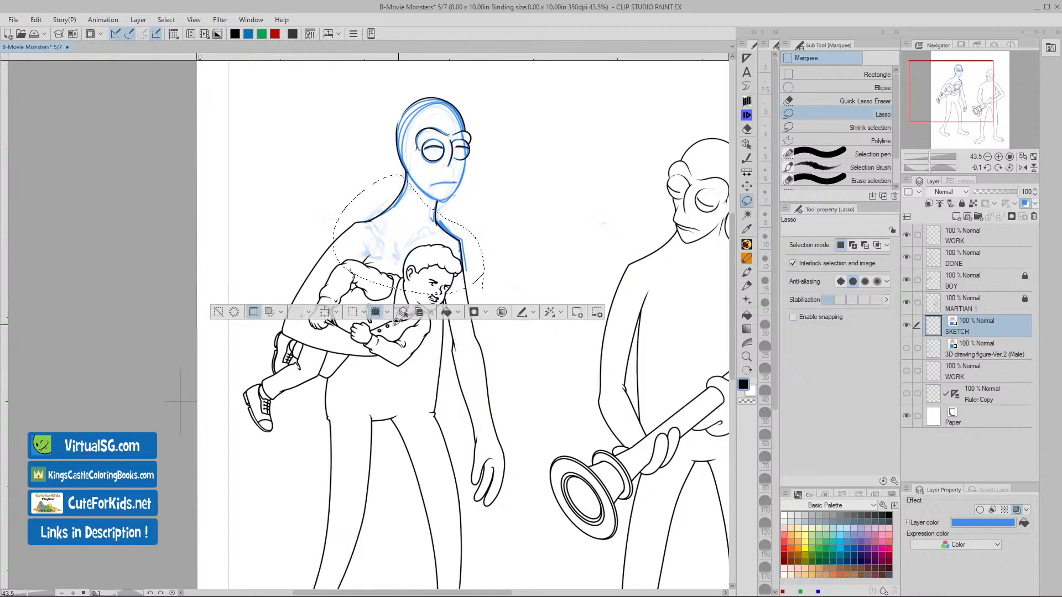
left_click(234, 313)
left_click(219, 313)
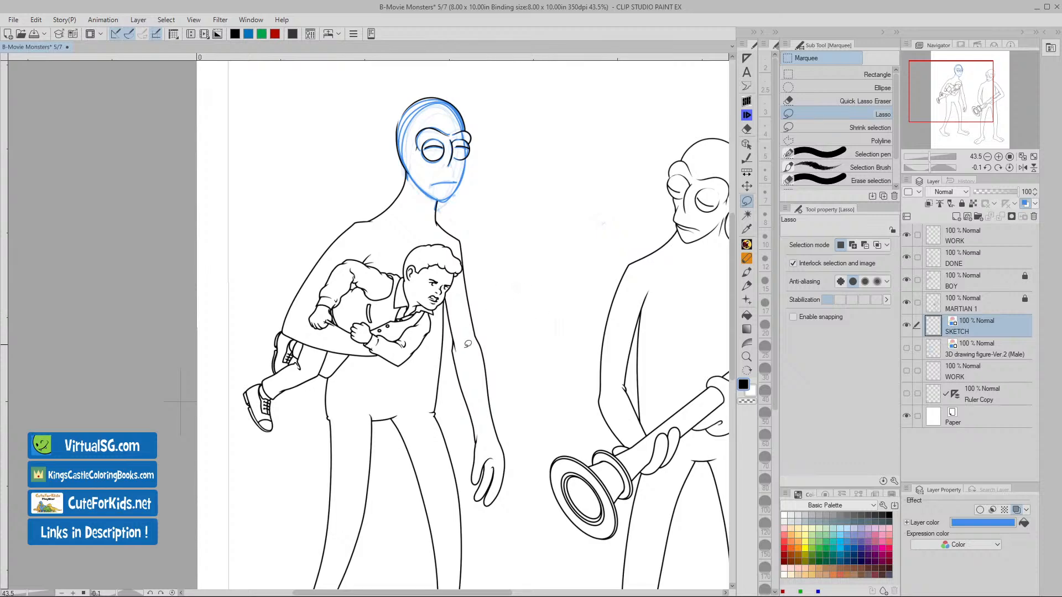
- Ink the Martian's mouth on the WORK layer with the black ROUND BRUSH as a gently wavy stroke over the blue mouth line
key("slash")
mouse_move(446, 172)
left_mouse_down()
mouse_move(544, 202)
mouse_move(555, 348)
mouse_move(541, 409)
left_mouse_up()
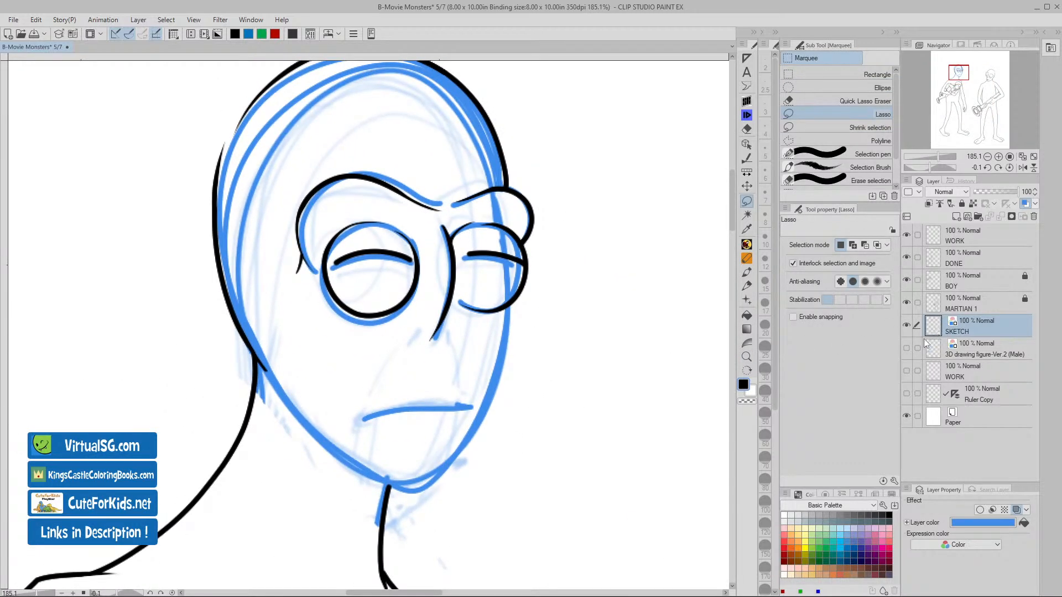
left_click(746, 102)
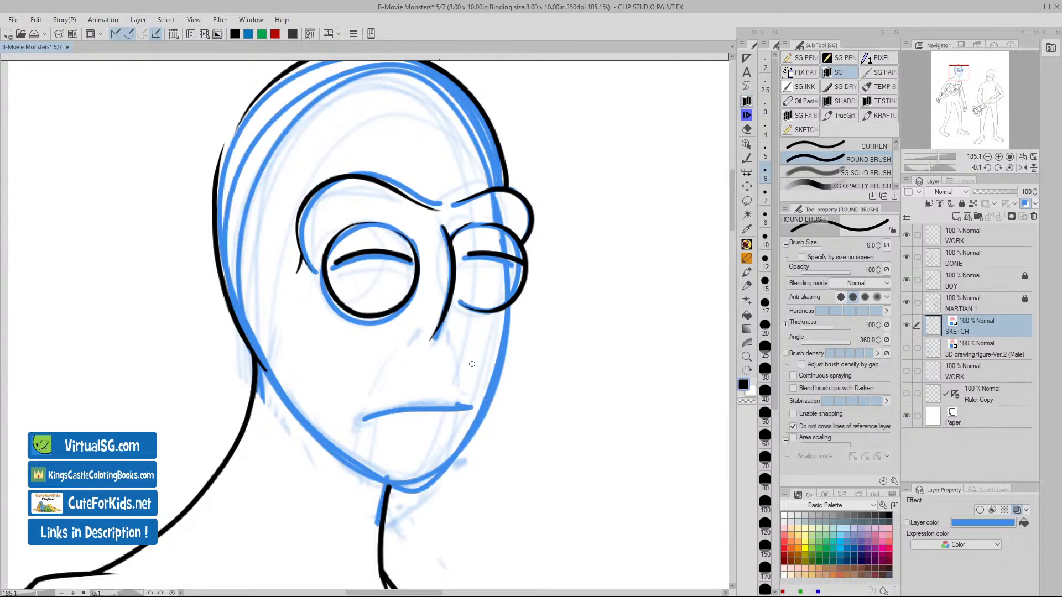
key("ctrl+space")
left_click_drag(474, 378, 493, 379)
key("space")
left_click_drag(555, 429, 590, 346)
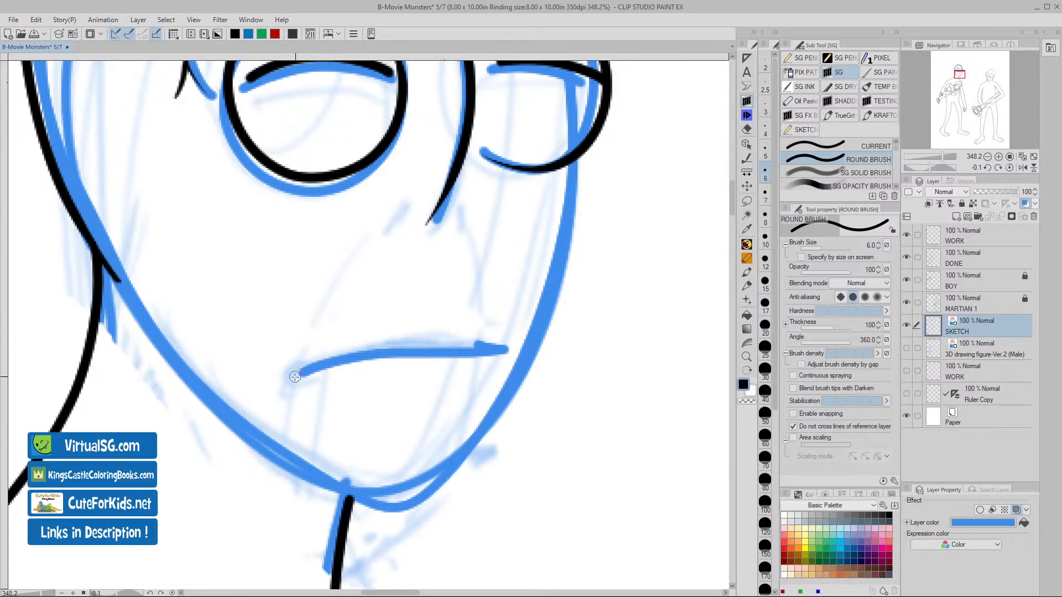
mouse_move(296, 378)
left_mouse_down()
mouse_move(318, 366)
mouse_move(336, 375)
left_mouse_up()
key("ctrl+z")
left_click(941, 239)
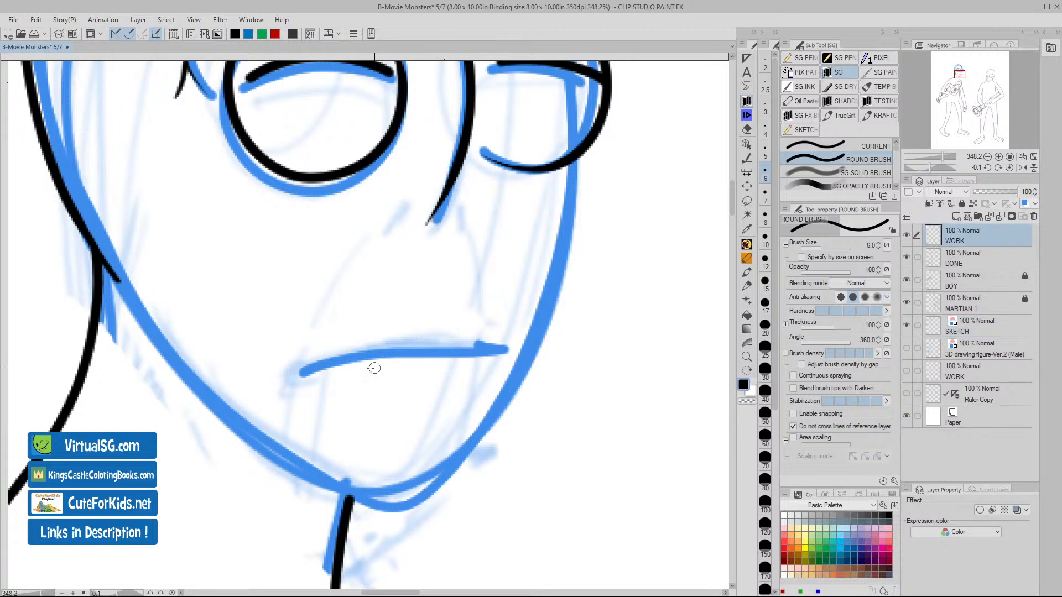
mouse_move(299, 375)
left_mouse_down()
mouse_move(344, 359)
mouse_move(507, 350)
left_mouse_up()
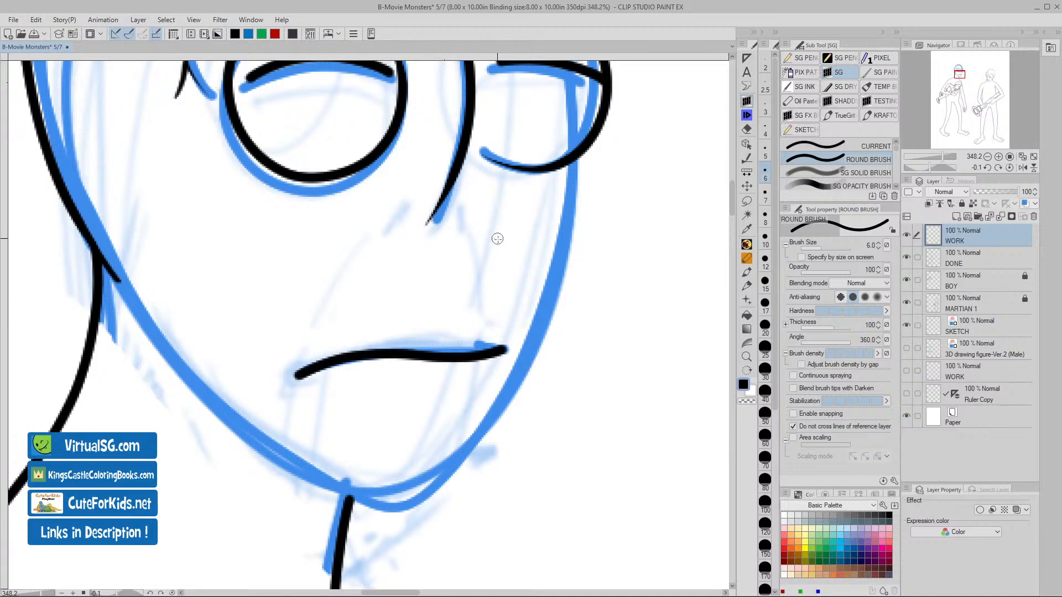
- Try a near-vertical black crease running down to the corner of the mouth, compare it with the whole figure and undo it
left_click_drag(497, 238, 505, 349)
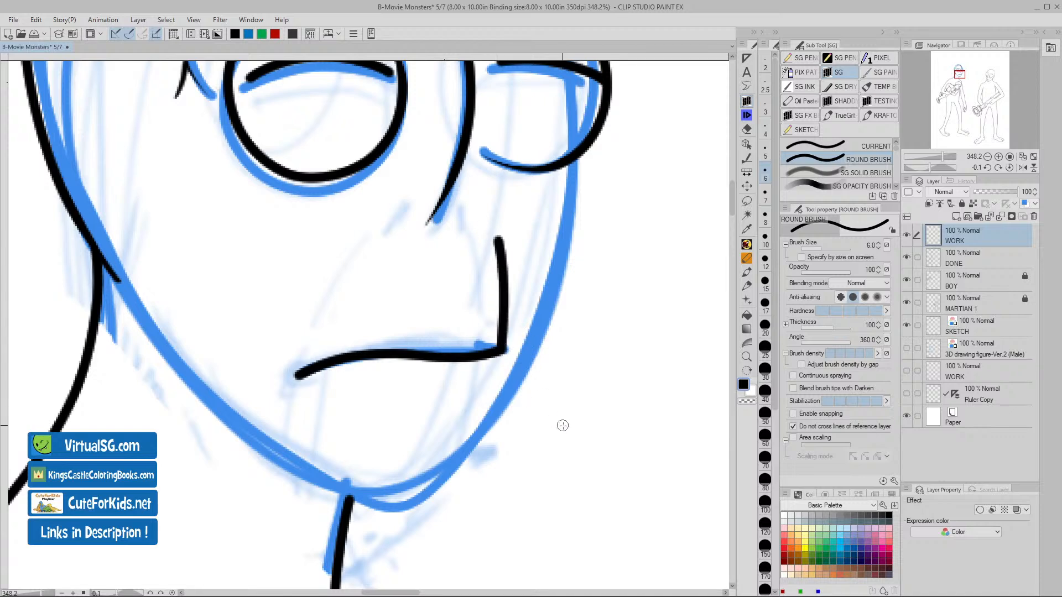
key("/")
left_click_drag(571, 439, 532, 435)
key("space")
left_click_drag(590, 462, 446, 402)
key("/")
left_click_drag(524, 438, 499, 434)
key("space")
left_click_drag(551, 467, 483, 455)
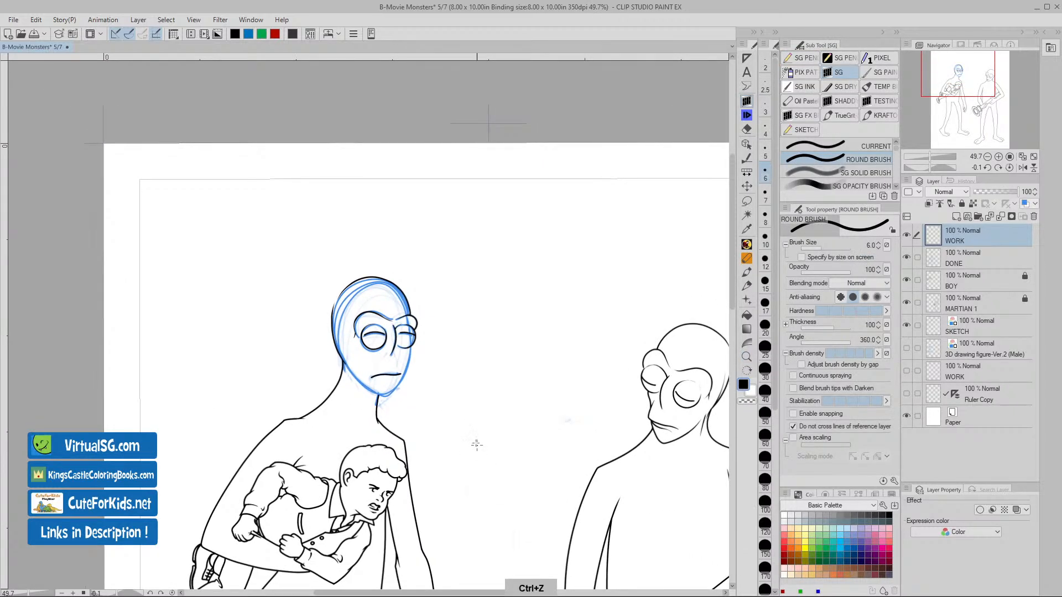
- Taper the outer end of the mouth line to a thin point by painting over its edge with transparent colour
key("ctrl+space")
left_click_drag(450, 426, 486, 416)
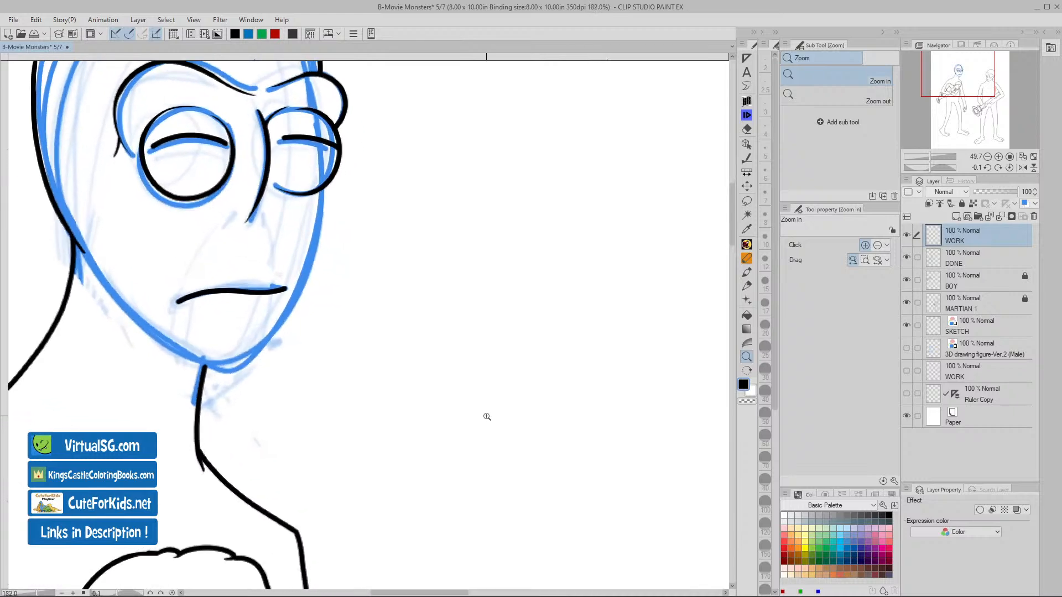
left_click_drag(372, 372, 531, 356)
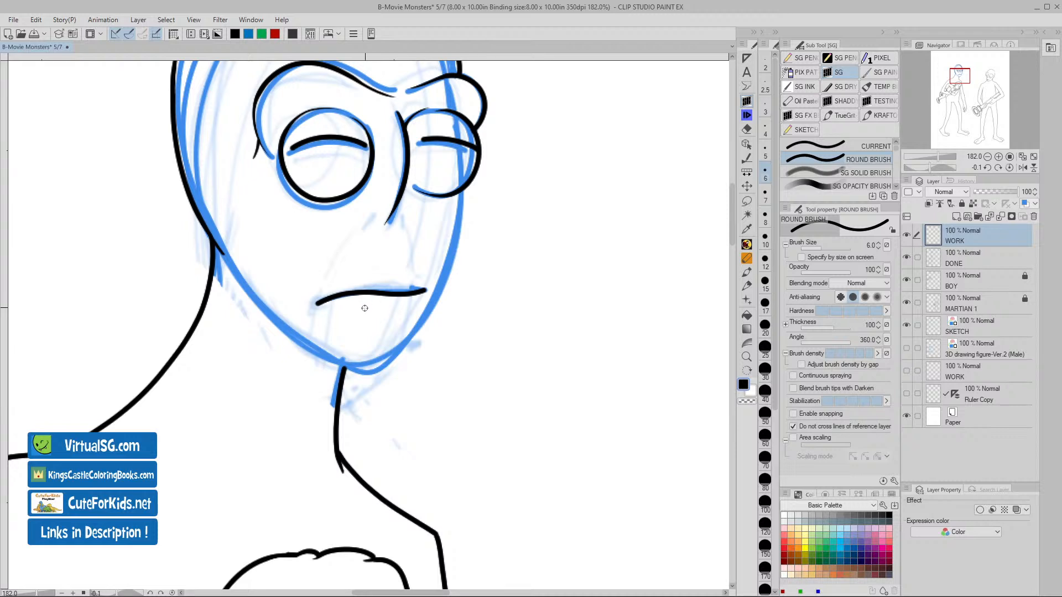
key("v")
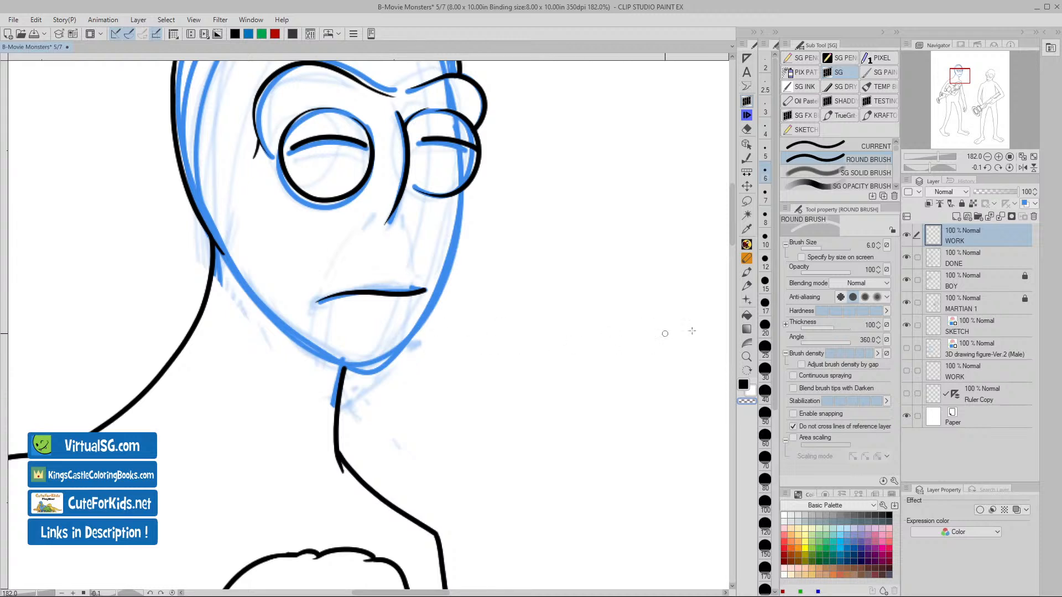
- Ink a black crease slanting from below the far eye to the mouth corner and thin its upper end with transparent colour
left_click(743, 384)
key("slash")
left_click_drag(413, 325, 432, 326)
key("space")
left_click_drag(507, 271, 513, 372)
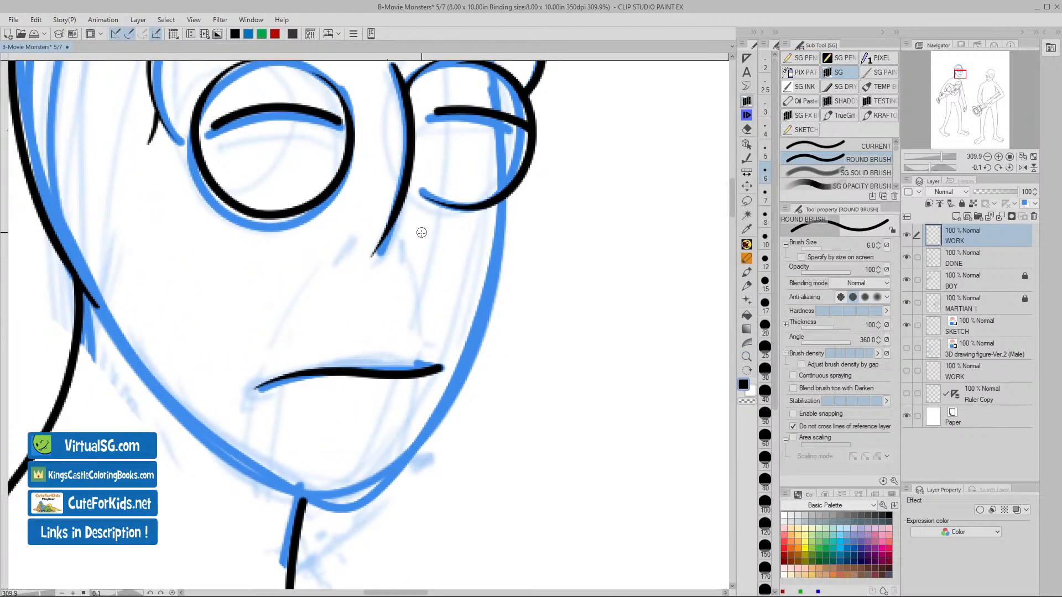
left_click_drag(421, 228, 438, 366)
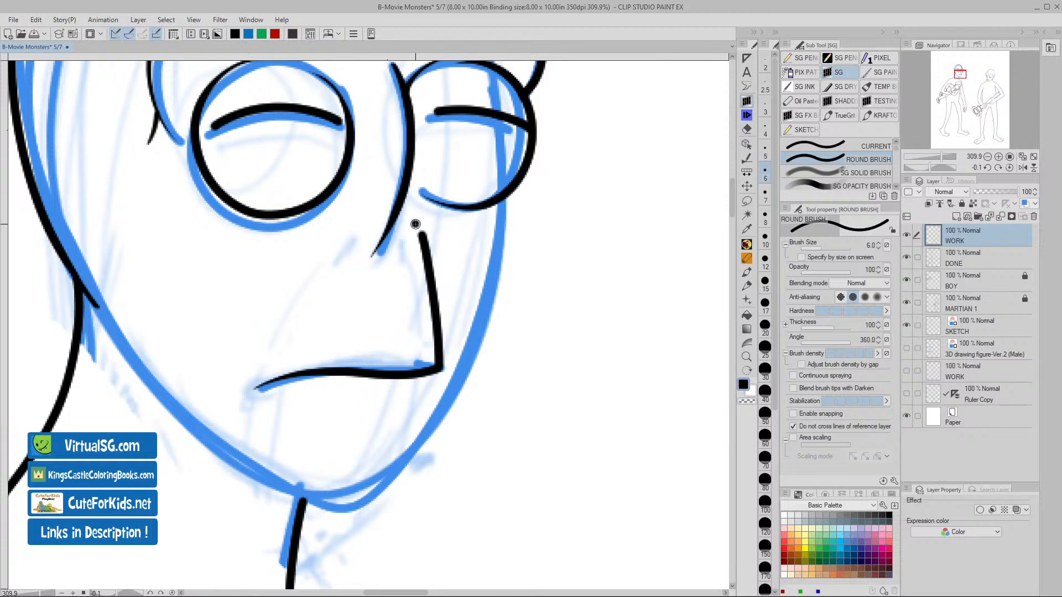
left_click_drag(414, 223, 458, 359)
key("ctrl+z")
key("v")
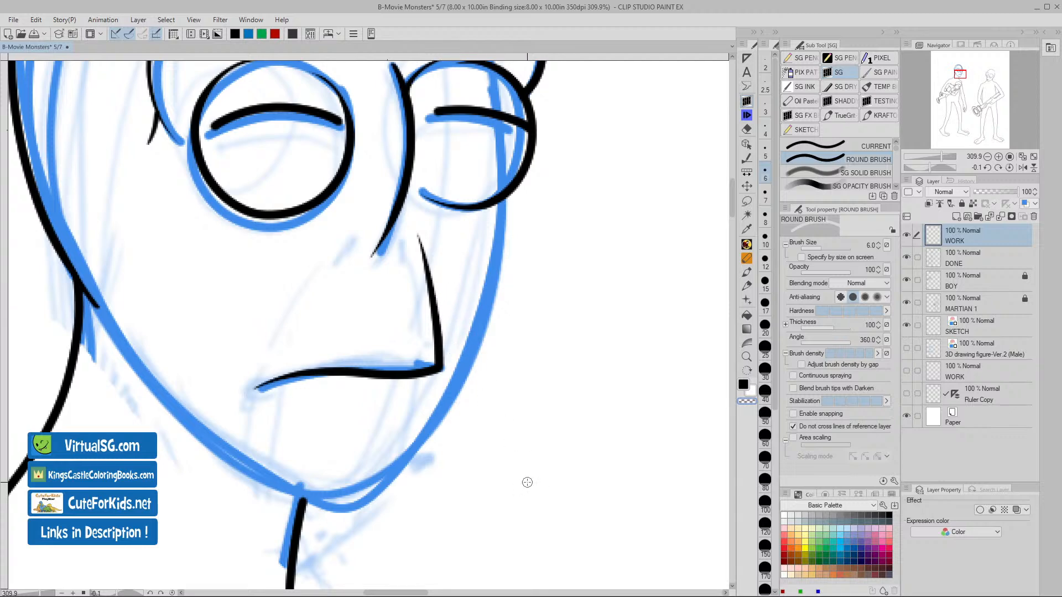
- Erase a small gap between the crease's lower end and the mouth corner with the ROUND BRUSH in transparent colour
key("slash")
scroll(536, 486, "down", 1)
scroll(535, 486, "down", 3)
key("space")
left_click_drag(585, 492, 332, 394)
mouse_move(480, 406)
left_mouse_down()
mouse_move(299, 384)
mouse_move(474, 360)
mouse_move(496, 404)
left_mouse_up()
key("slash")
left_click_drag(451, 376, 488, 381)
key("space")
left_click_drag(443, 327, 534, 401)
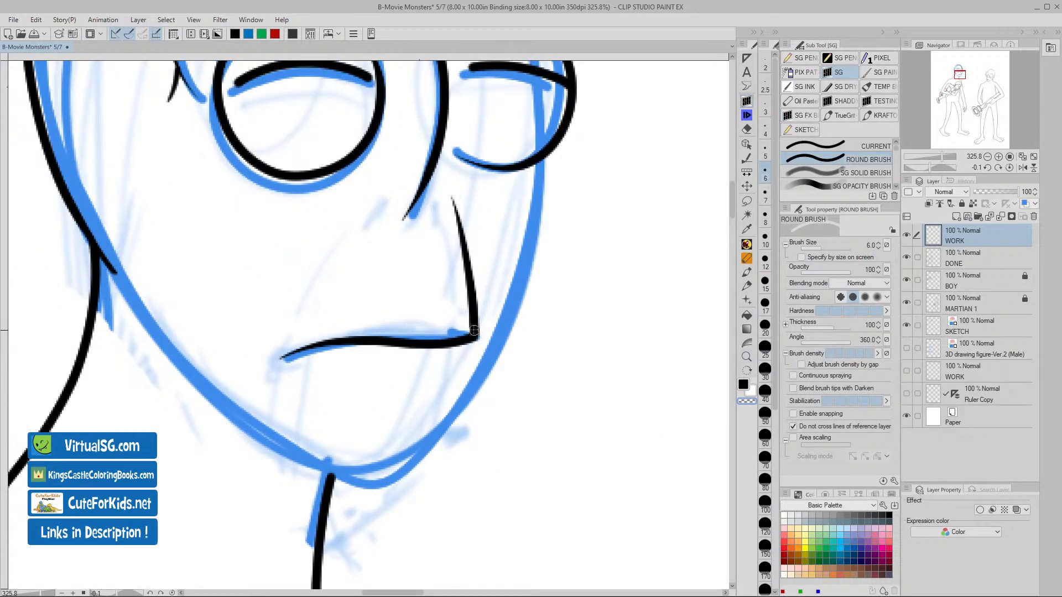
left_click_drag(463, 326, 501, 323)
- Compare the inked mouth and crease with the rest of the Martian and the second figure, and return to the face
left_click_drag(567, 385, 535, 387)
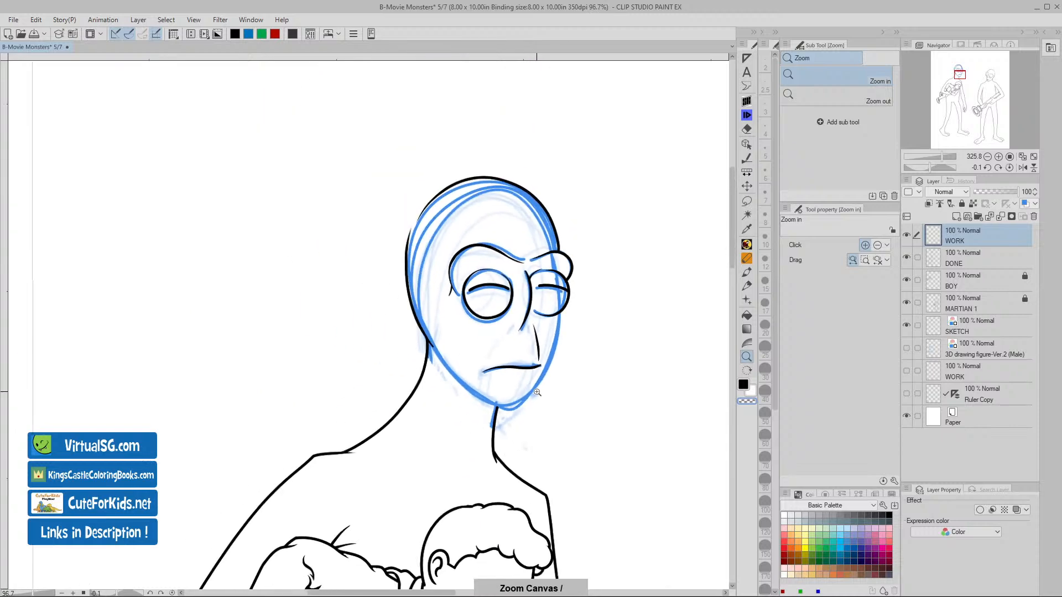
left_click_drag(589, 447, 422, 387)
mouse_move(524, 422)
left_mouse_down()
mouse_move(505, 422)
mouse_move(520, 439)
mouse_move(441, 412)
left_mouse_up()
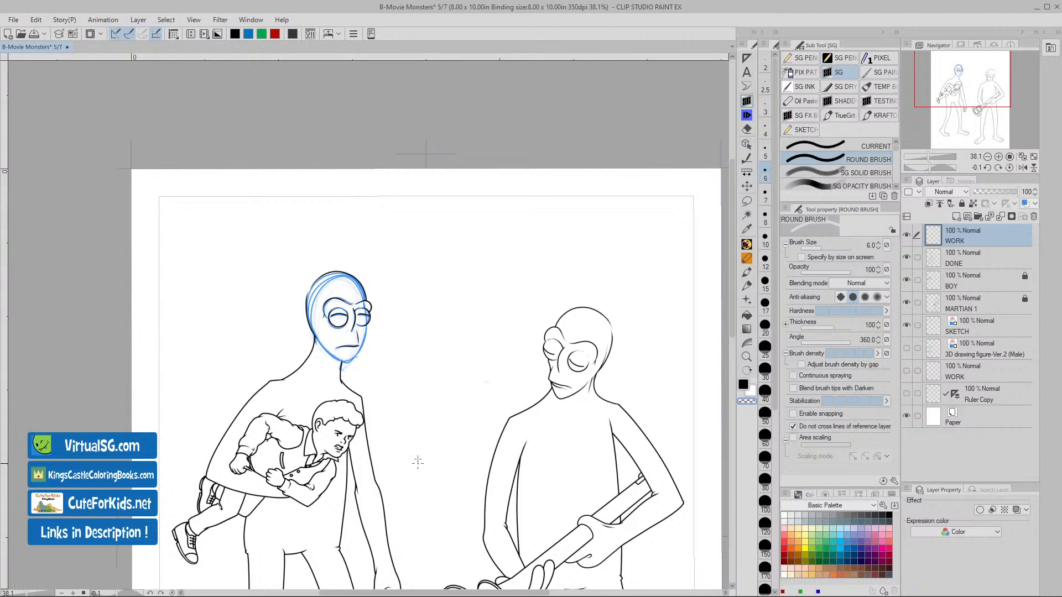
left_click_drag(346, 347, 411, 352)
left_click_drag(465, 377, 478, 334)
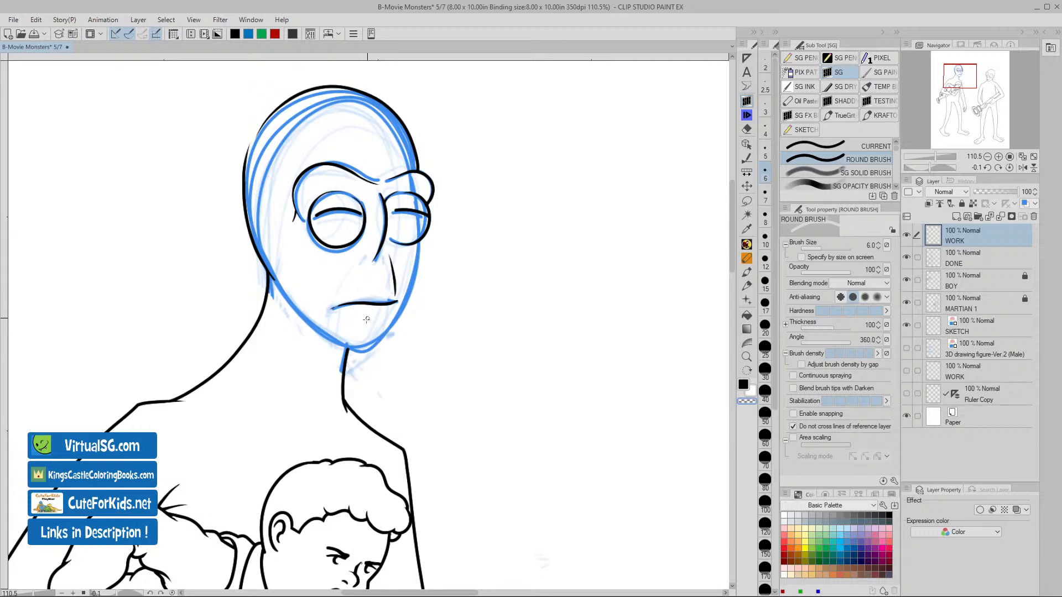
key("ctrl+z")
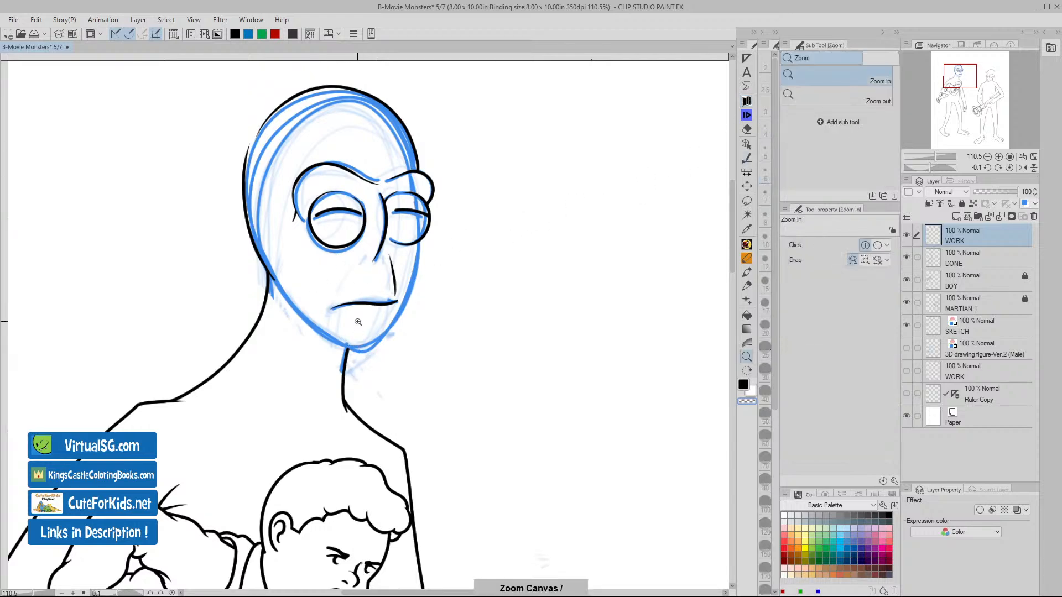
left_click_drag(359, 357, 315, 295)
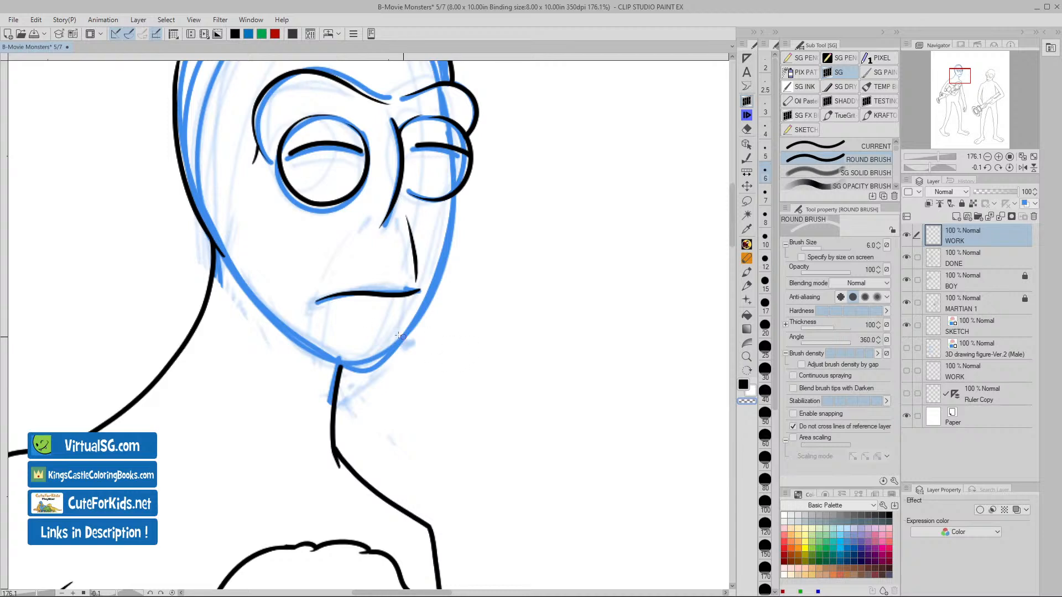
- Lasso the inked crease between the far eye and the mouth corner and delete it
key("ctrl+z")
key("v")
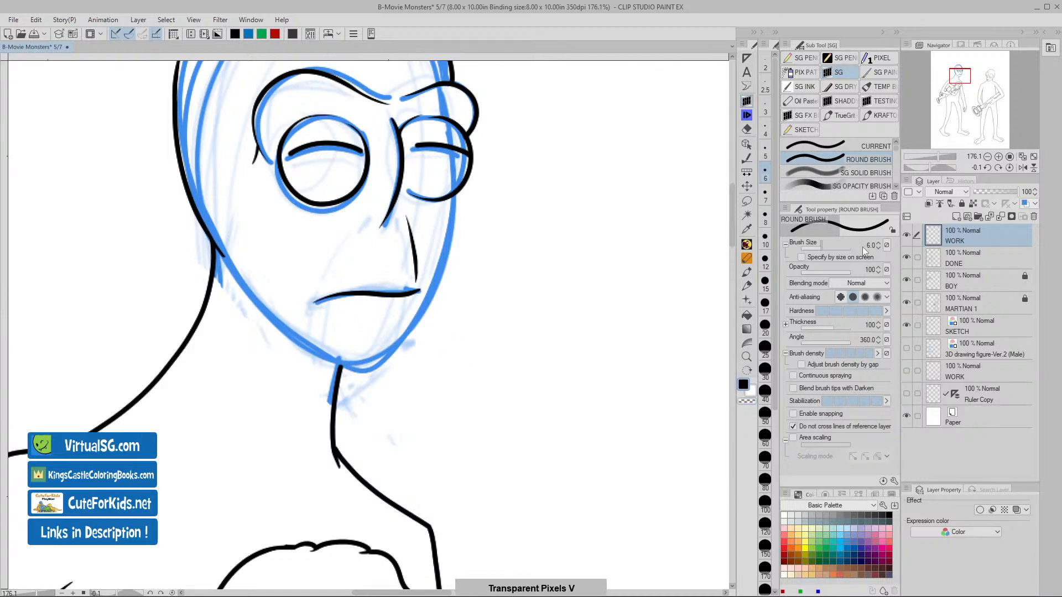
left_click(747, 201)
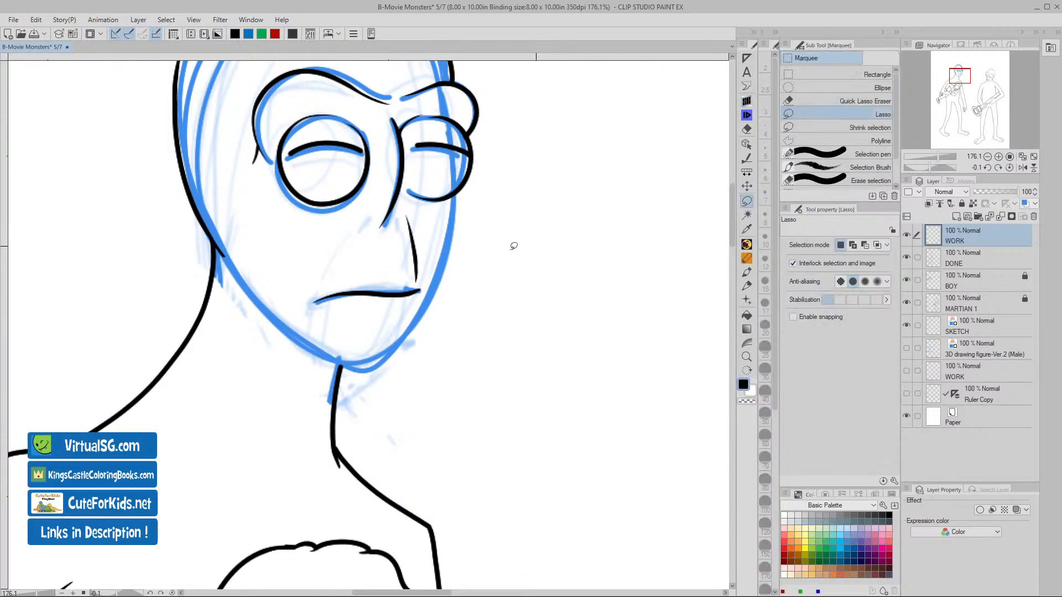
mouse_move(423, 250)
left_mouse_down()
mouse_move(406, 208)
mouse_move(412, 283)
mouse_move(425, 256)
left_mouse_up()
left_click(222, 304)
- Compare the Martian's face without the crease to the second figure's face, and return to the mouth area
key("/")
scroll(536, 427, "down", 5)
key("space")
left_click_drag(589, 454, 387, 368)
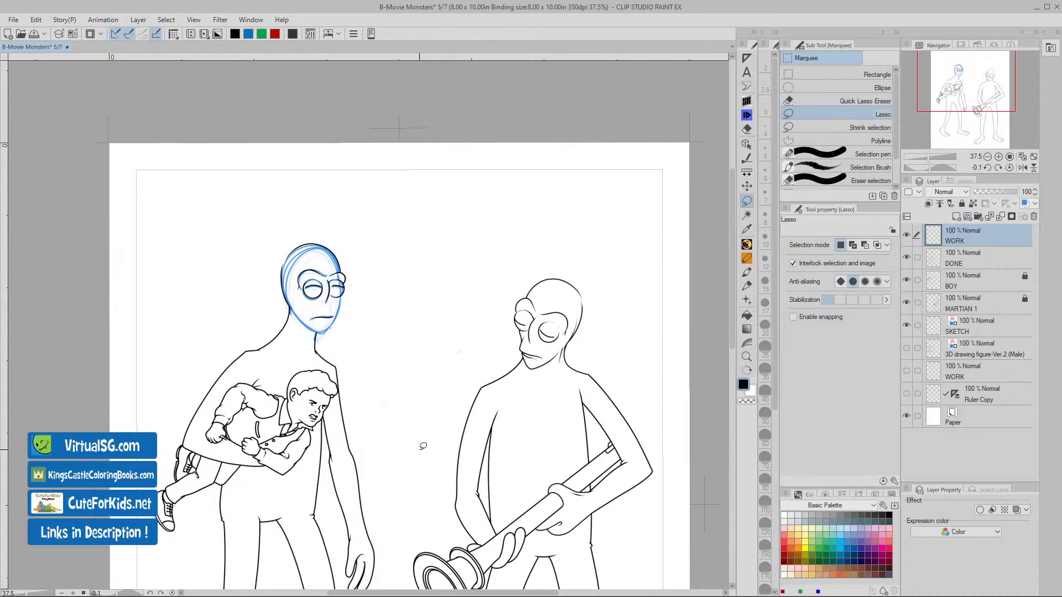
key("/")
scroll(387, 351, "up", 5)
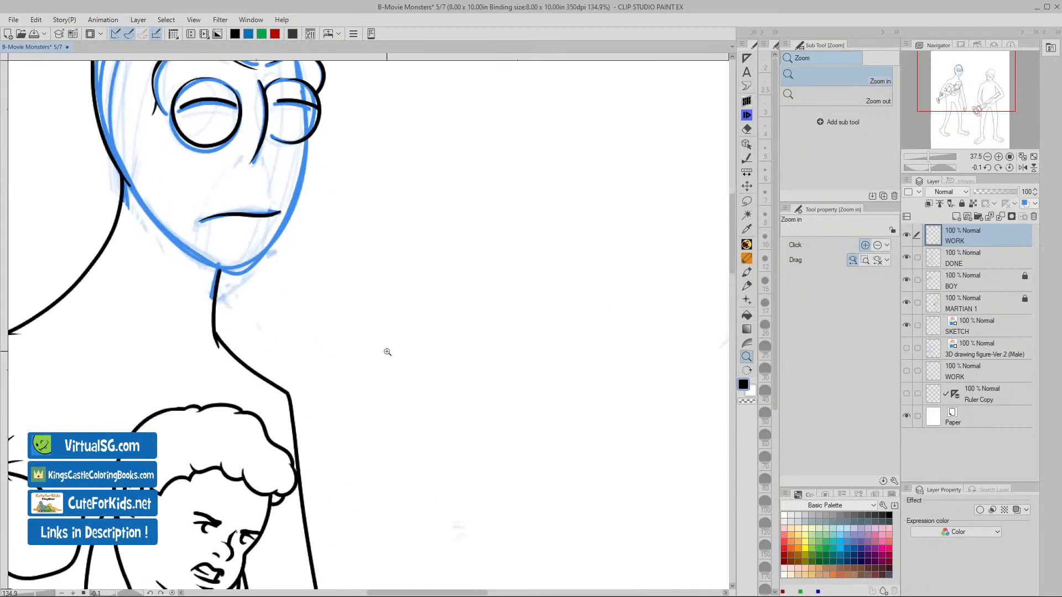
key("space")
left_click_drag(359, 240, 457, 332)
key("/")
scroll(447, 330, "up", 5)
key("space")
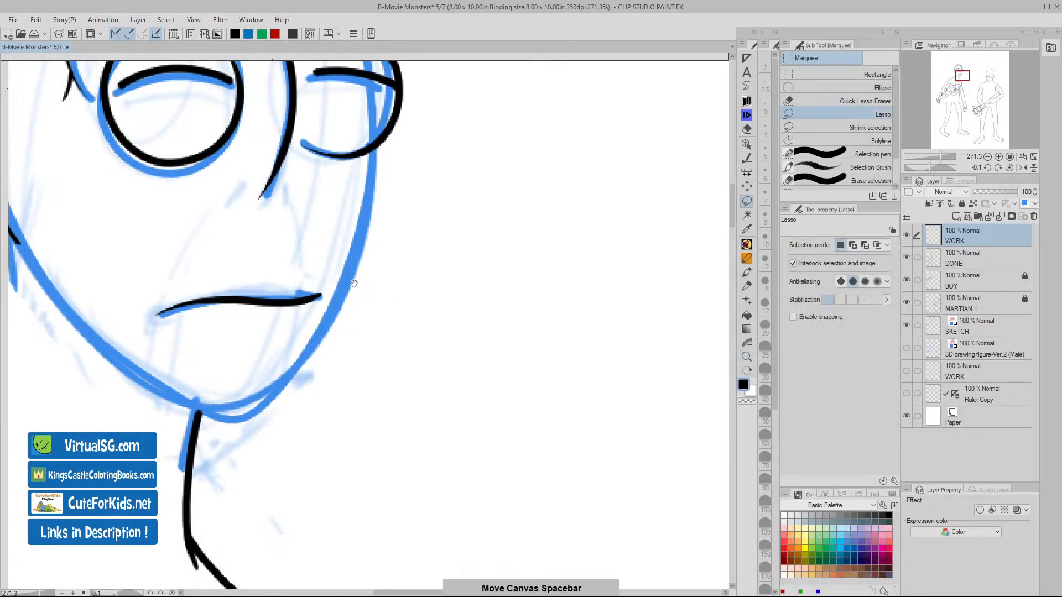
mouse_move(354, 283)
left_mouse_down()
mouse_move(497, 350)
mouse_move(503, 343)
left_mouse_up()
- Try inking a short, near-vertical black crease rising from the mouth corner with the ROUND BRUSH, redrawing it longer
key("b")
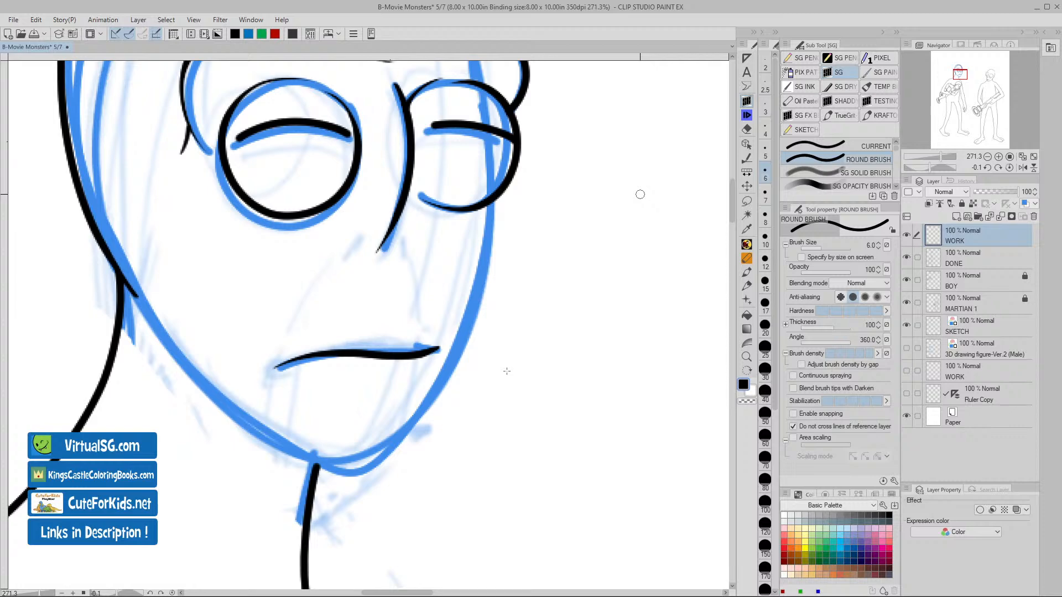
key("ctrl+space")
left_click_drag(455, 362, 466, 362)
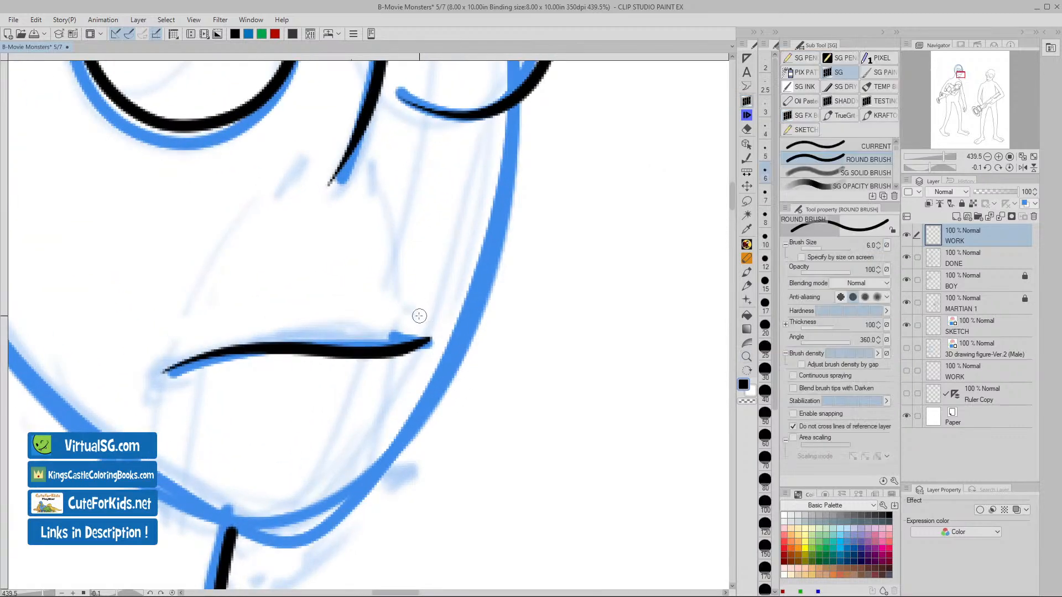
left_click_drag(415, 301, 431, 345)
key("ctrl+z")
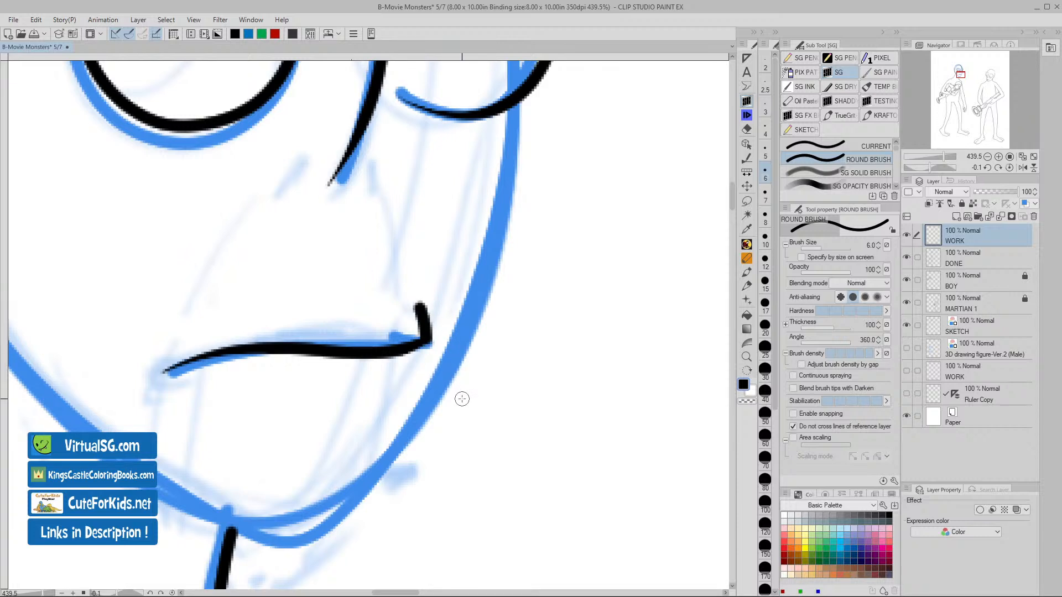
key("ctrl+z")
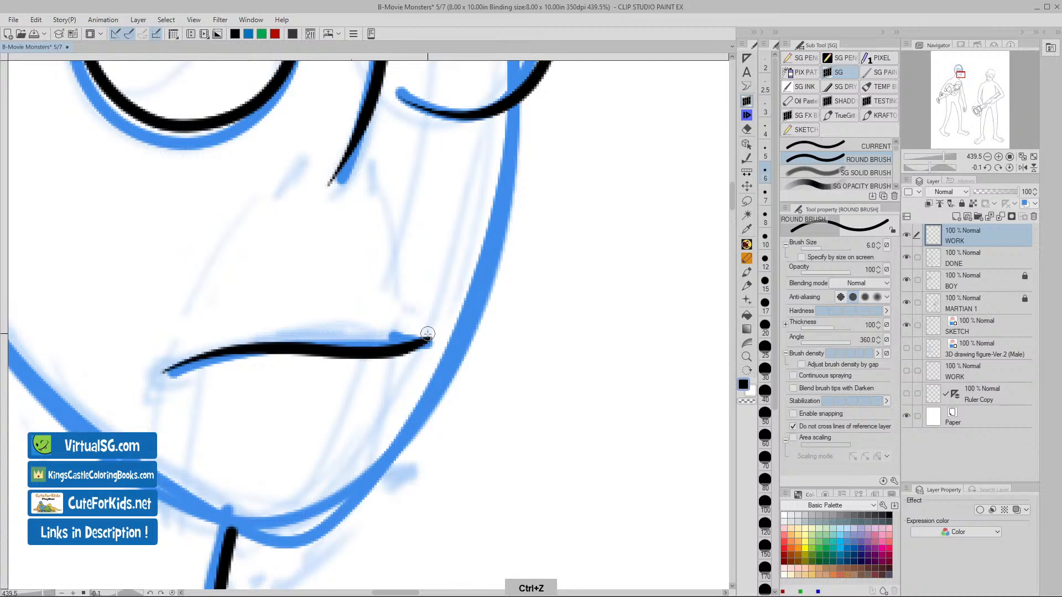
mouse_move(427, 324)
left_mouse_down()
mouse_move(422, 353)
mouse_move(421, 239)
left_mouse_up()
key("ctrl+z")
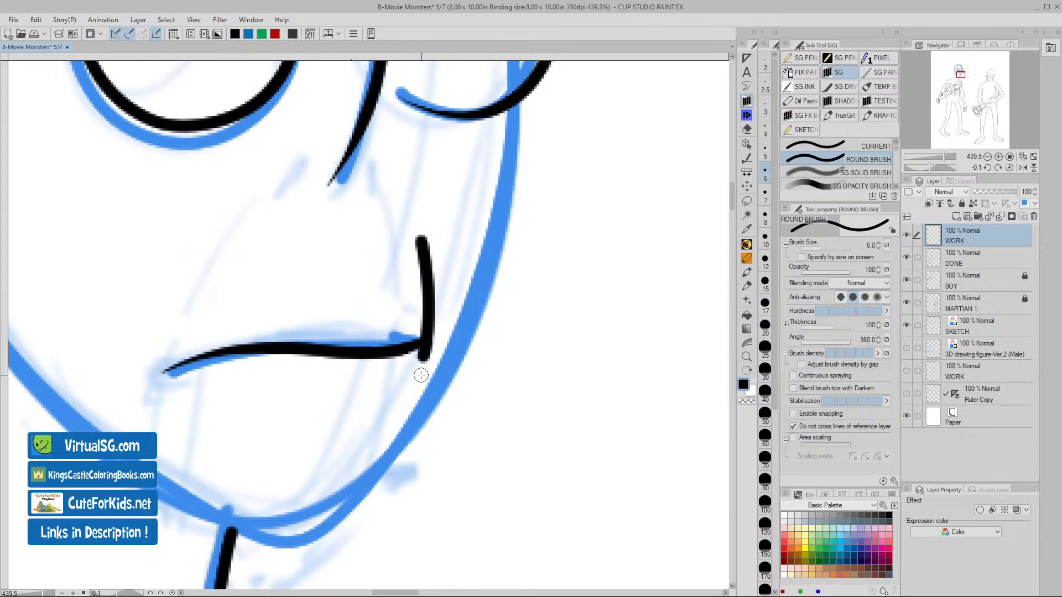
- Thin the crease and taper its ends by painting along its edge with transparent colour
key("v")
mouse_move(427, 366)
left_mouse_down()
mouse_move(437, 290)
mouse_move(421, 221)
left_mouse_up()
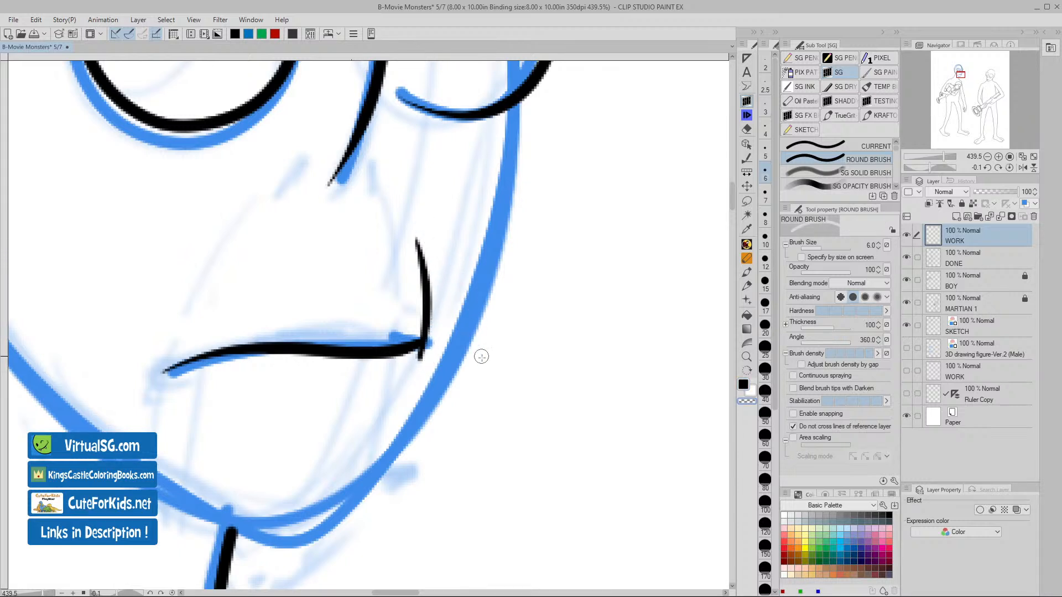
key("v")
left_click_drag(514, 397, 469, 406)
key("ctrl+z")
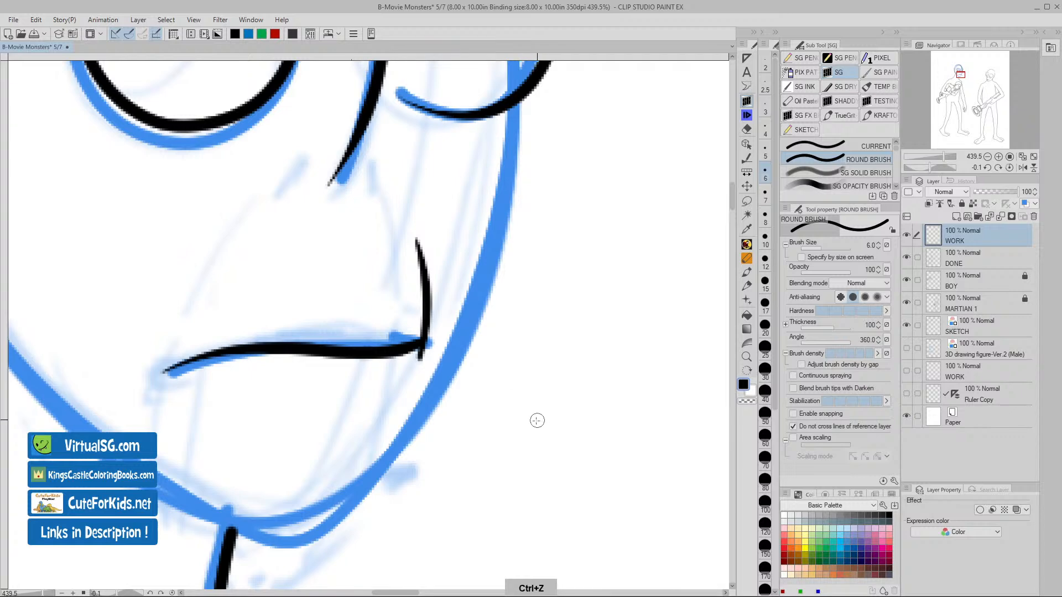
- Check the crease against the whole head and undo it
key("slash")
left_click_drag(538, 421, 507, 420)
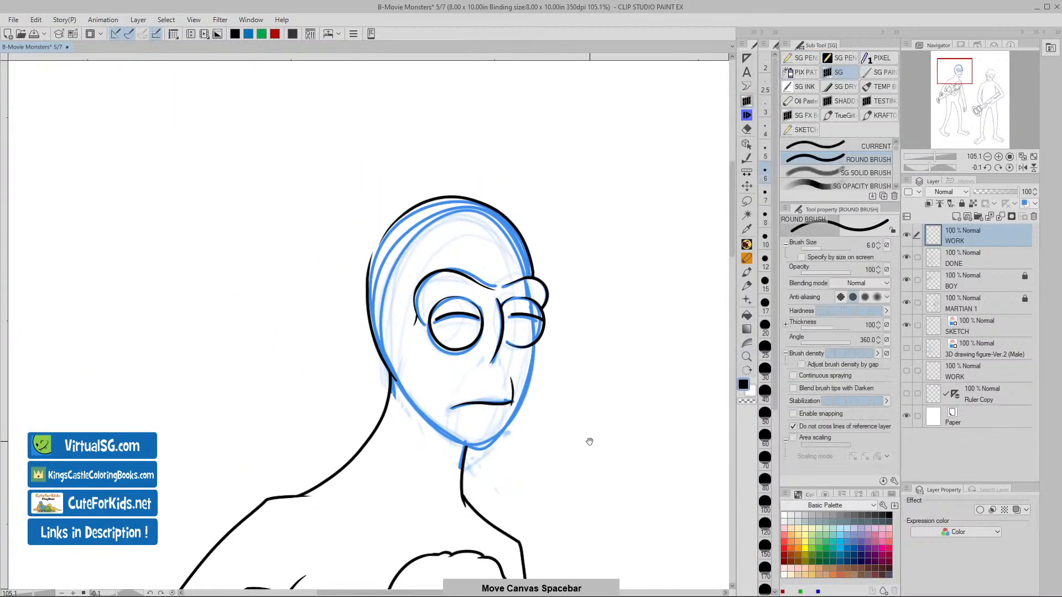
left_click_drag(588, 439, 476, 384)
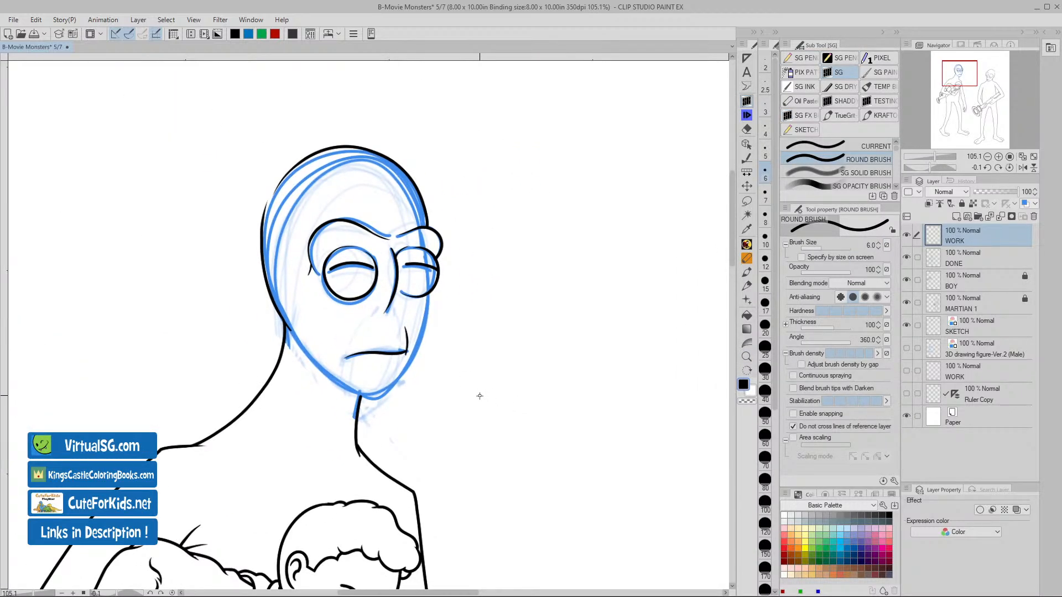
key("ctrl+z")
key("ctrl+z")
- Examine the Martian's mouth, cheek and overall head shape close up and from further out
key("ctrl+space")
mouse_move(396, 367)
left_mouse_down()
mouse_move(438, 388)
mouse_move(543, 410)
left_mouse_up()
key("space")
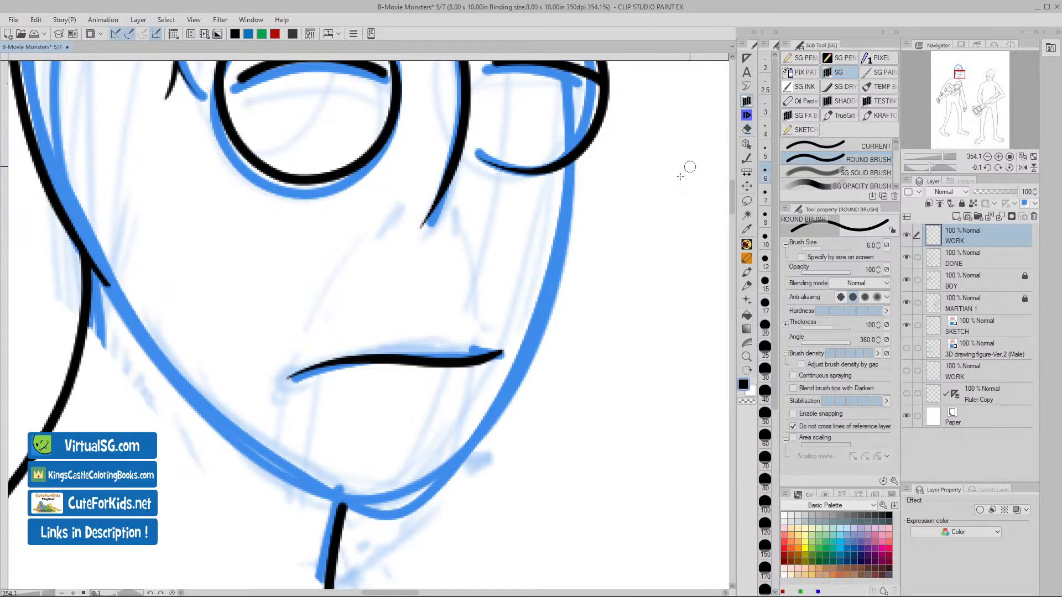
key("ctrl+space")
mouse_move(555, 471)
left_mouse_down()
mouse_move(530, 470)
mouse_move(496, 406)
left_mouse_up()
key("space")
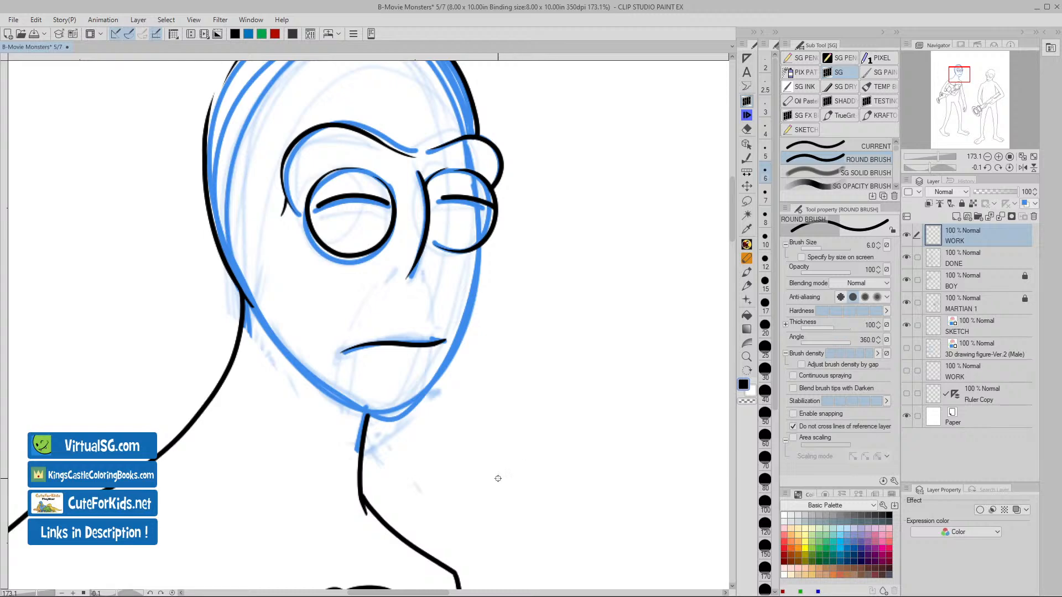
left_click_drag(427, 373, 455, 372)
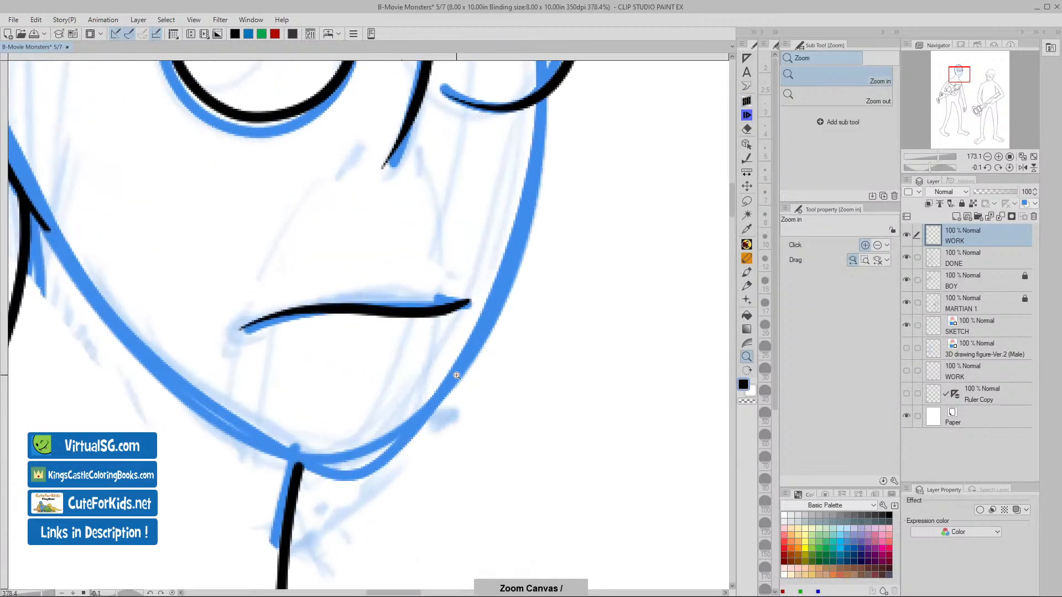
left_click_drag(553, 377, 547, 472)
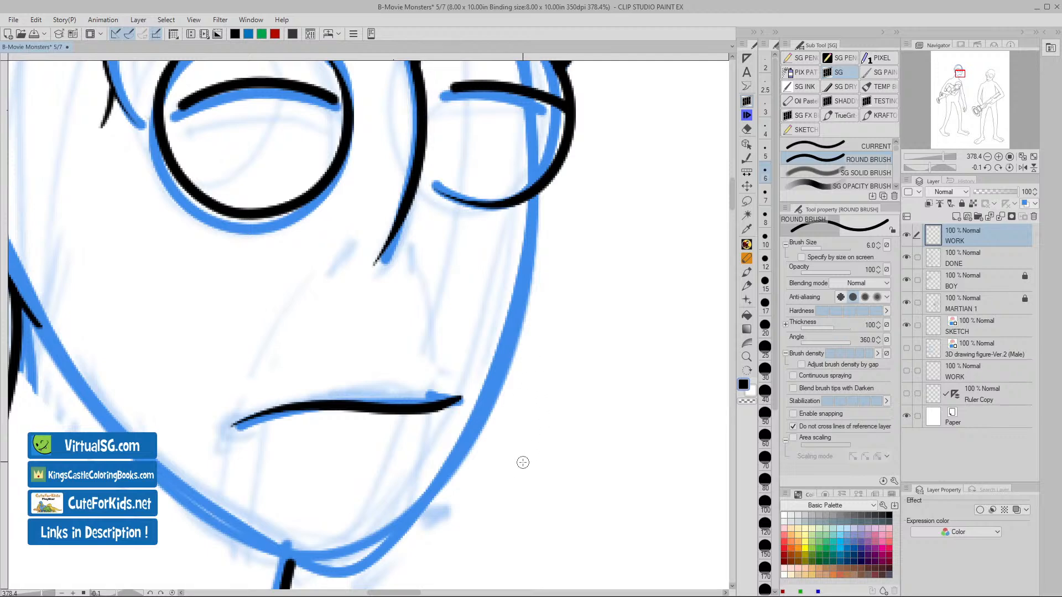
left_click_drag(550, 436, 498, 440)
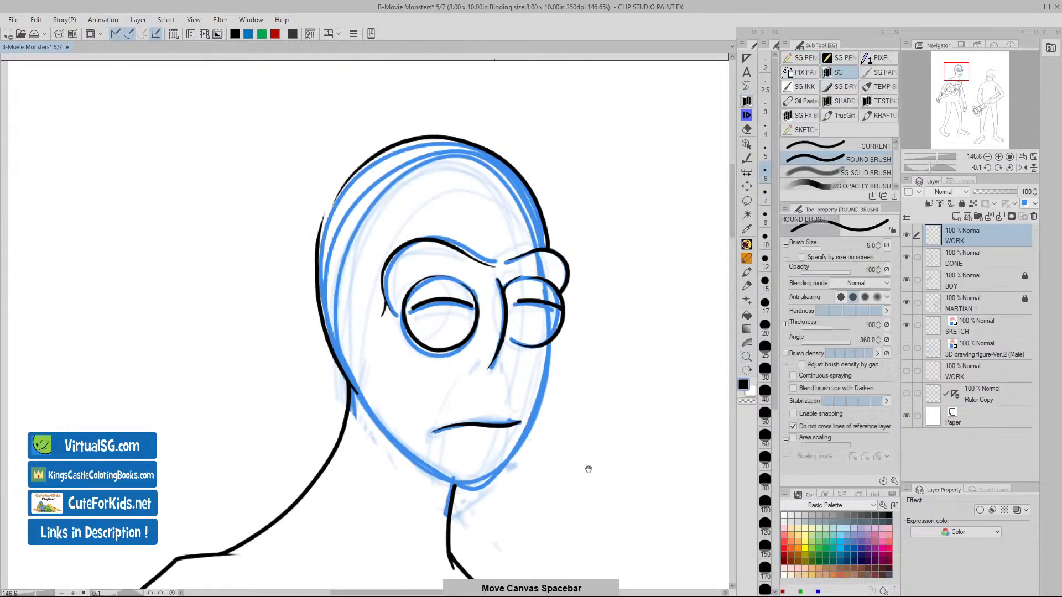
left_click_drag(585, 474, 557, 402)
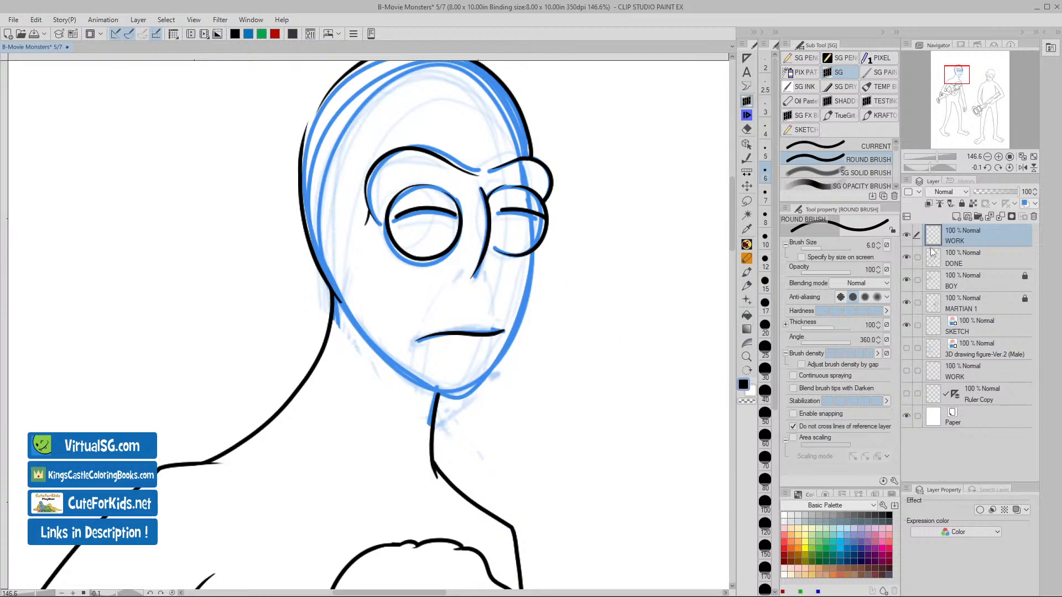
- Try inking the far cheek and jaw in black from below the far eye around the chin, redrawing it with a flatter chin
key("/")
left_click_drag(520, 362, 535, 345)
mouse_move(544, 184)
left_mouse_down()
mouse_move(534, 255)
mouse_move(490, 367)
mouse_move(438, 438)
mouse_move(362, 415)
mouse_move(266, 319)
left_mouse_up()
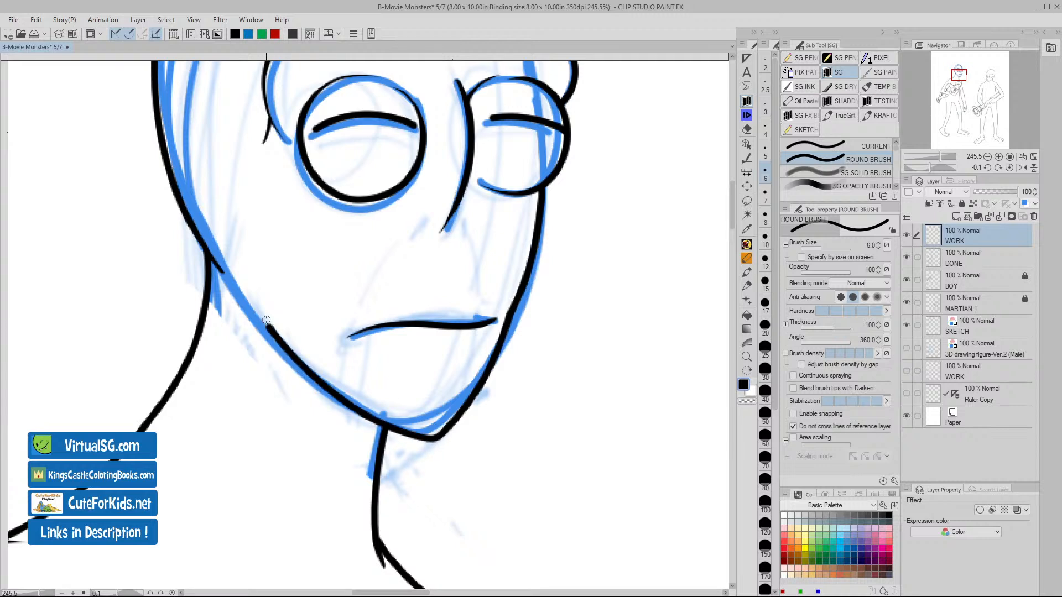
key("ctrl+z")
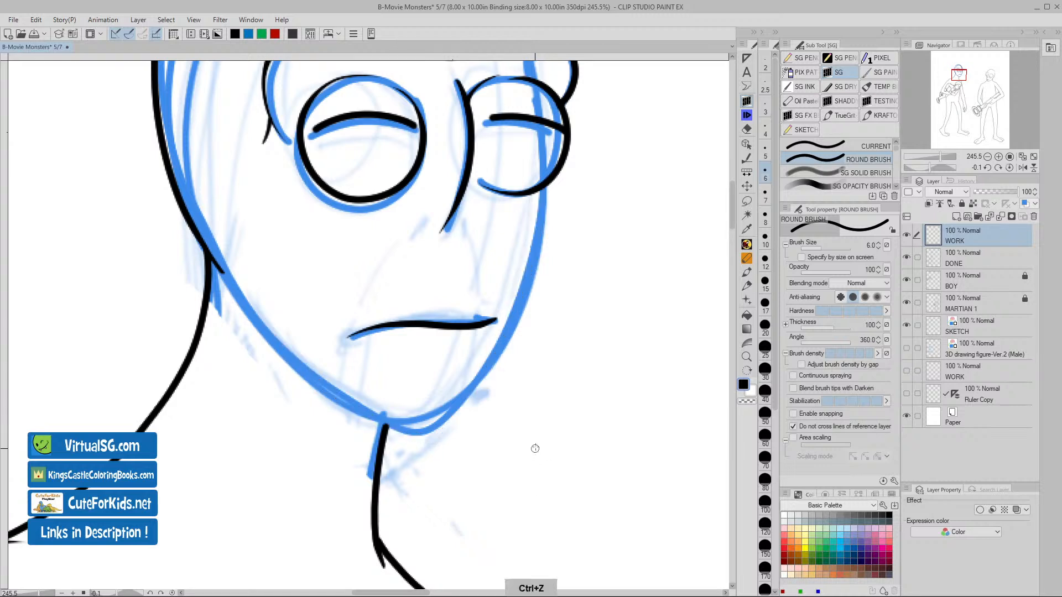
mouse_move(543, 188)
left_mouse_down()
mouse_move(503, 347)
mouse_move(444, 427)
mouse_move(348, 401)
mouse_move(304, 368)
mouse_move(289, 350)
left_mouse_up()
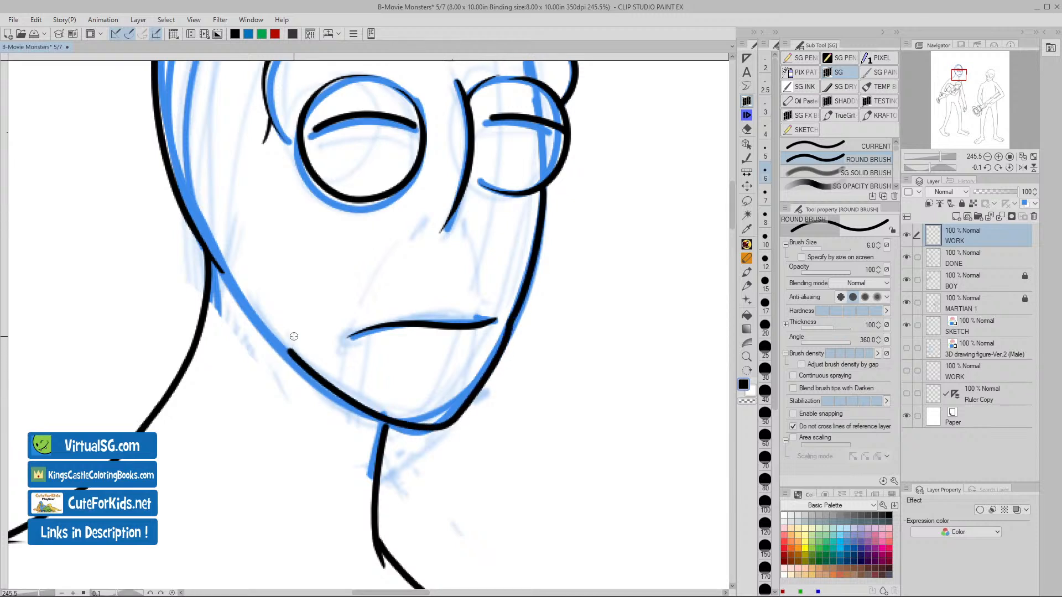
- Compare the inked jaw with the second figure's head and undo the jaw line
key("slash")
scroll(568, 479, "down", 5)
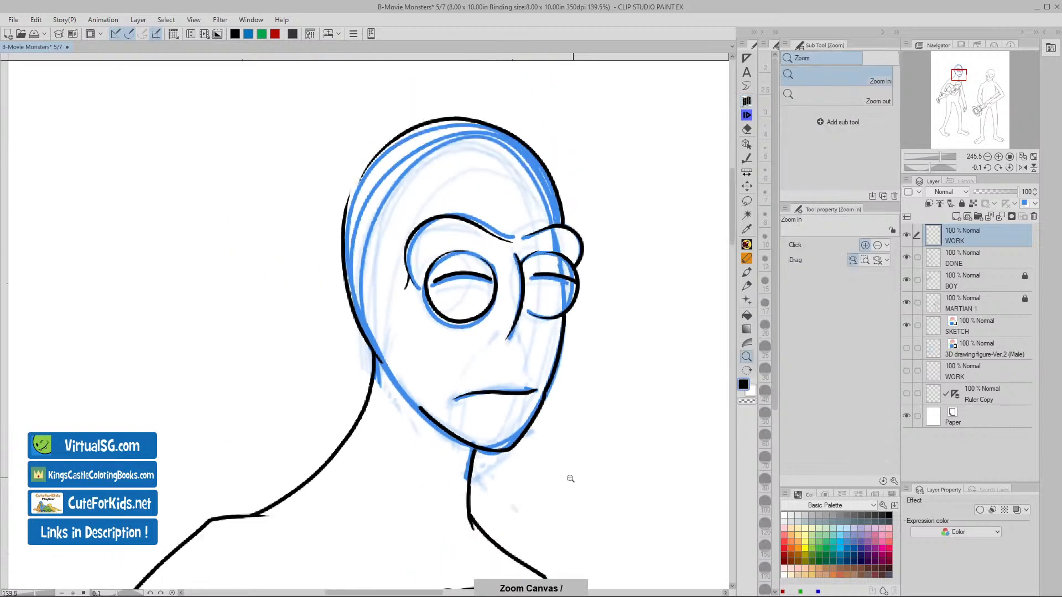
key("space")
left_click_drag(613, 495, 420, 417)
mouse_move(510, 462)
left_mouse_down()
mouse_move(436, 440)
mouse_move(391, 449)
left_mouse_up()
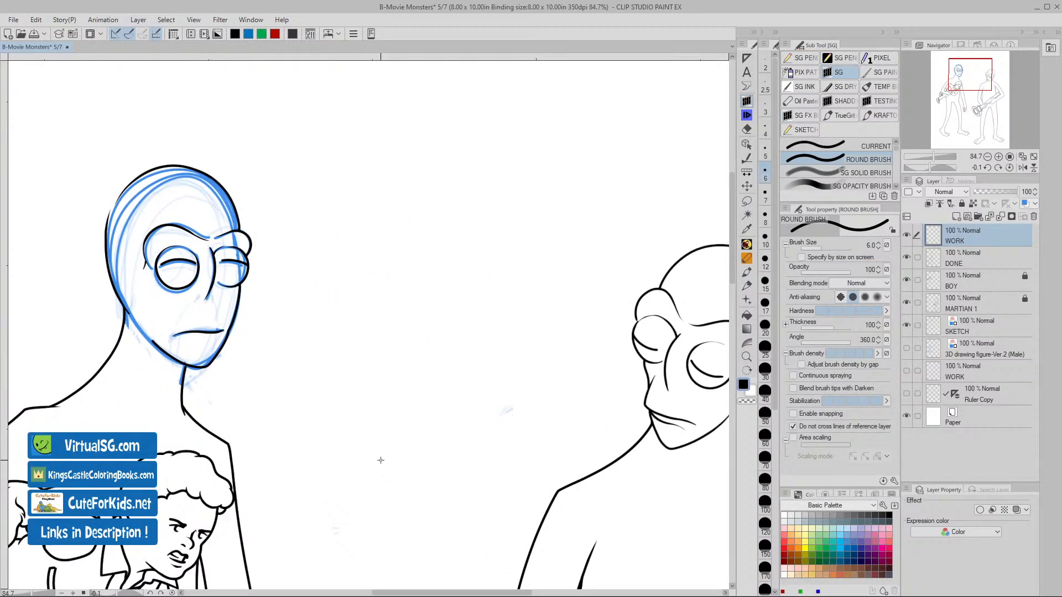
key("ctrl+z")
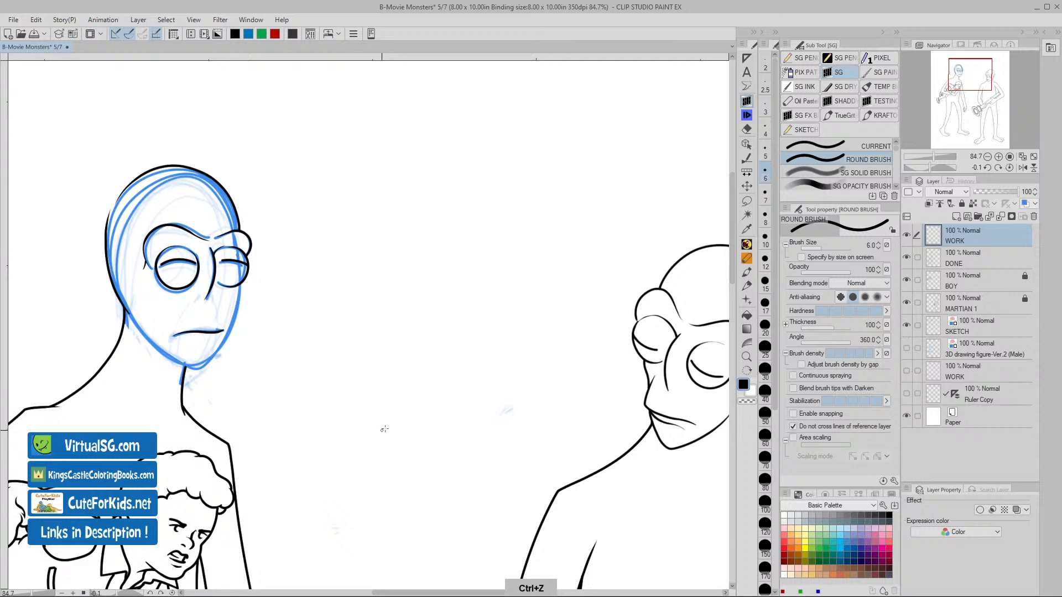
- Ink one black line from below the far eye, down the cheek, around the chin and partway up the near jaw
left_click_drag(254, 369, 274, 377)
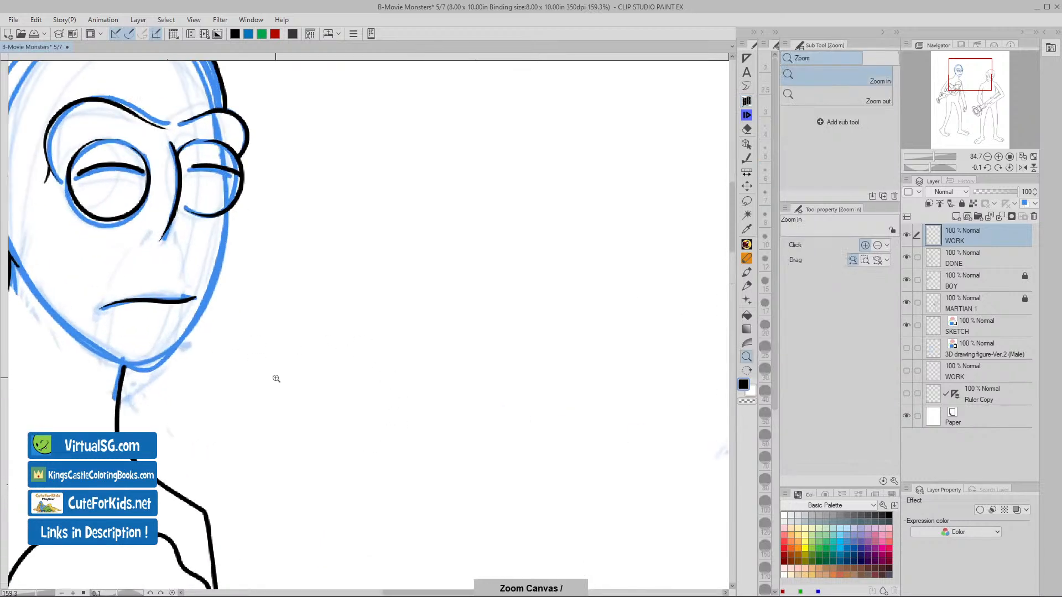
left_click_drag(292, 334, 410, 395)
mouse_move(342, 276)
left_mouse_down()
mouse_move(316, 382)
mouse_move(276, 431)
mouse_move(243, 427)
mouse_move(175, 377)
left_mouse_up()
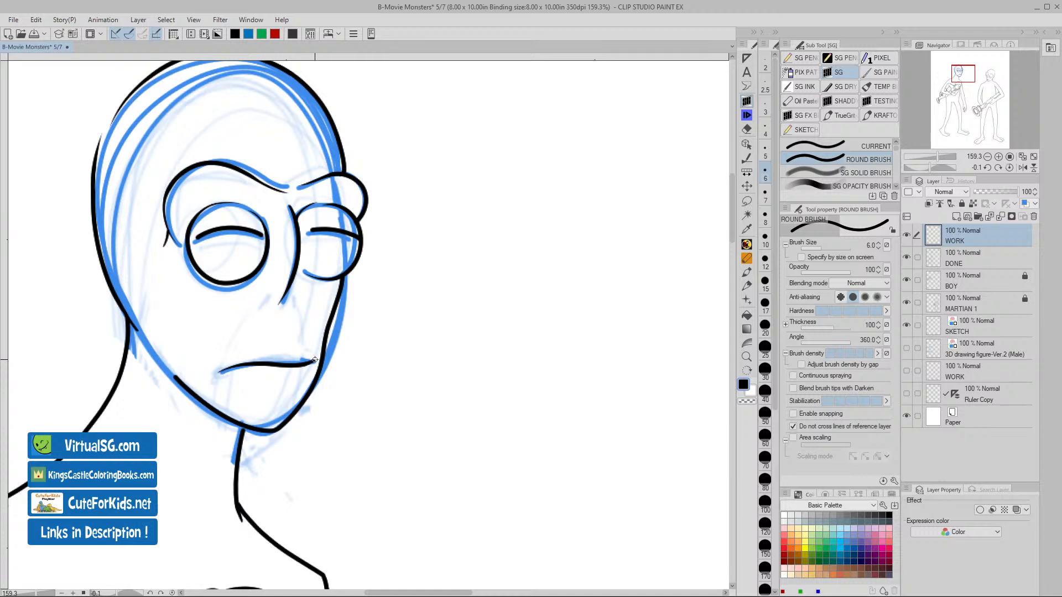
- Ink a black crease curving down from beside the nose to the mouth corner with the ROUND BRUSH
left_click_drag(303, 303, 313, 364)
left_click(747, 145)
left_click(746, 131)
left_click(746, 104)
key("ctrl+space")
left_click_drag(291, 392, 336, 385)
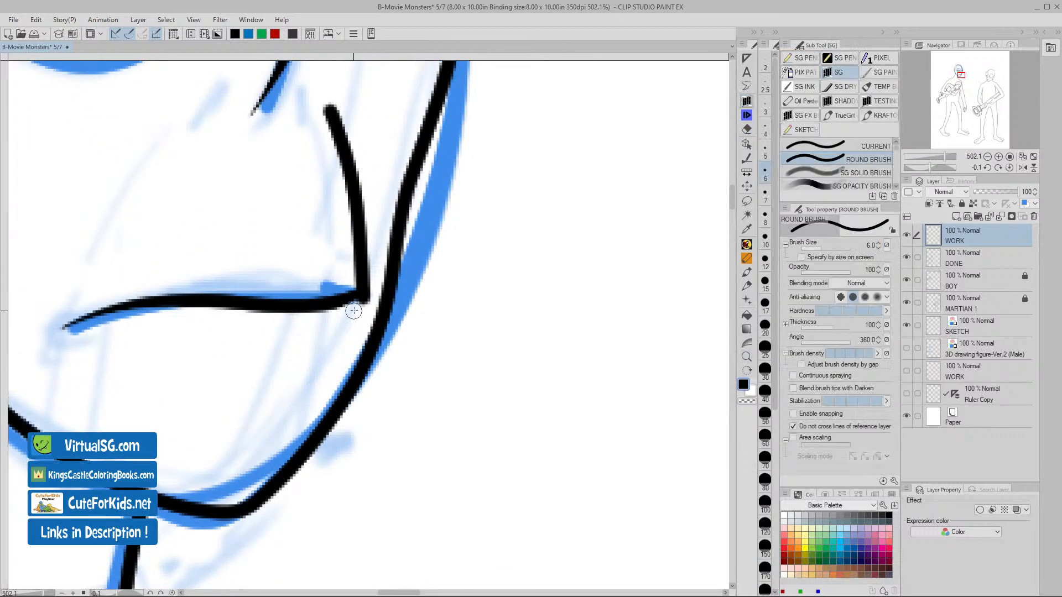
- Clean up the crease's lower end at the mouth corner and taper its upper end with transparent colour
left_click_drag(354, 310, 370, 300)
key("ctrl+z")
key("v")
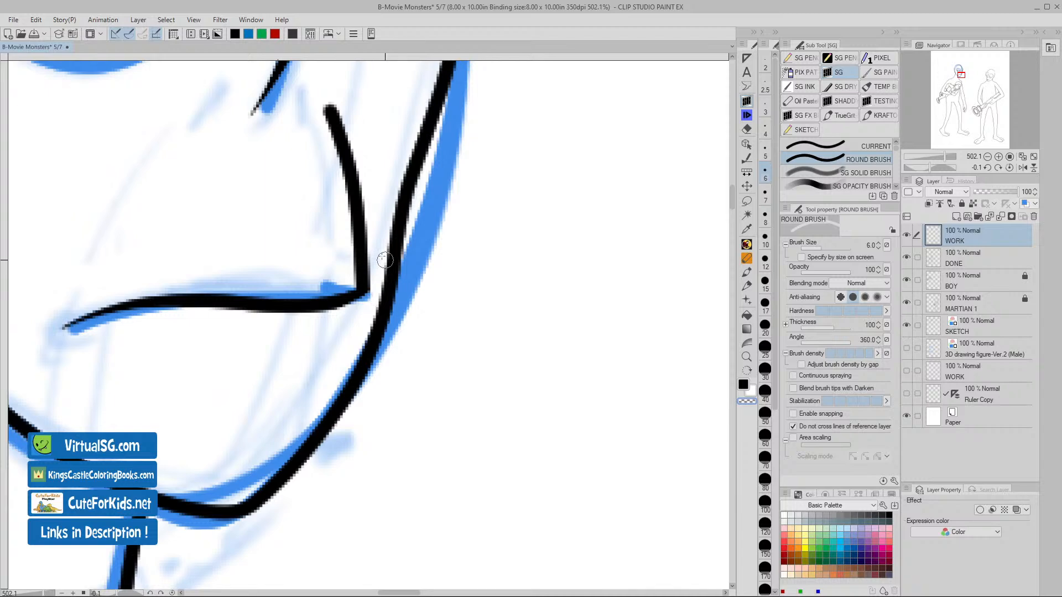
mouse_move(324, 97)
left_mouse_down()
mouse_move(362, 179)
mouse_move(371, 271)
left_mouse_up()
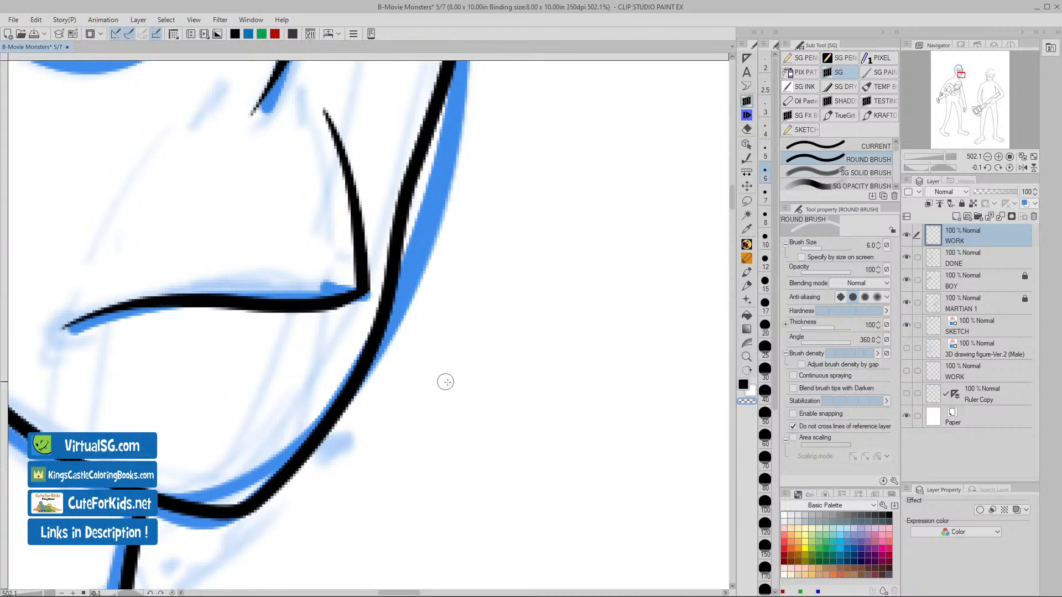
- Taper the open end of the near jaw line to a thin point with transparent colour
key("/")
left_click_drag(493, 418, 464, 415)
key("space")
left_click_drag(539, 453, 422, 443)
key("/")
left_click_drag(329, 423, 350, 424)
key("space")
left_click_drag(190, 386, 339, 386)
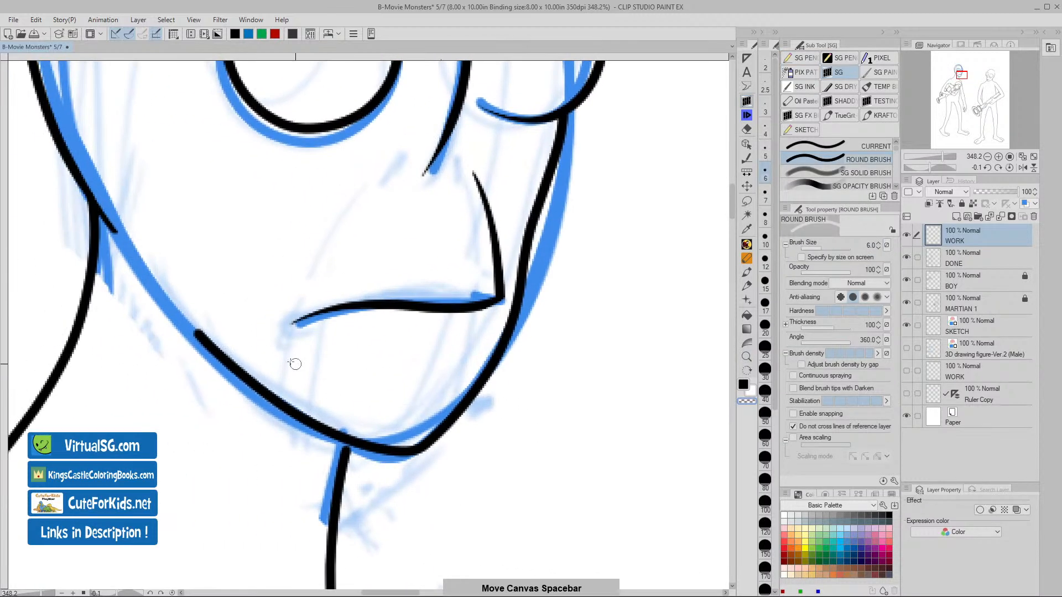
left_click_drag(167, 294, 274, 389)
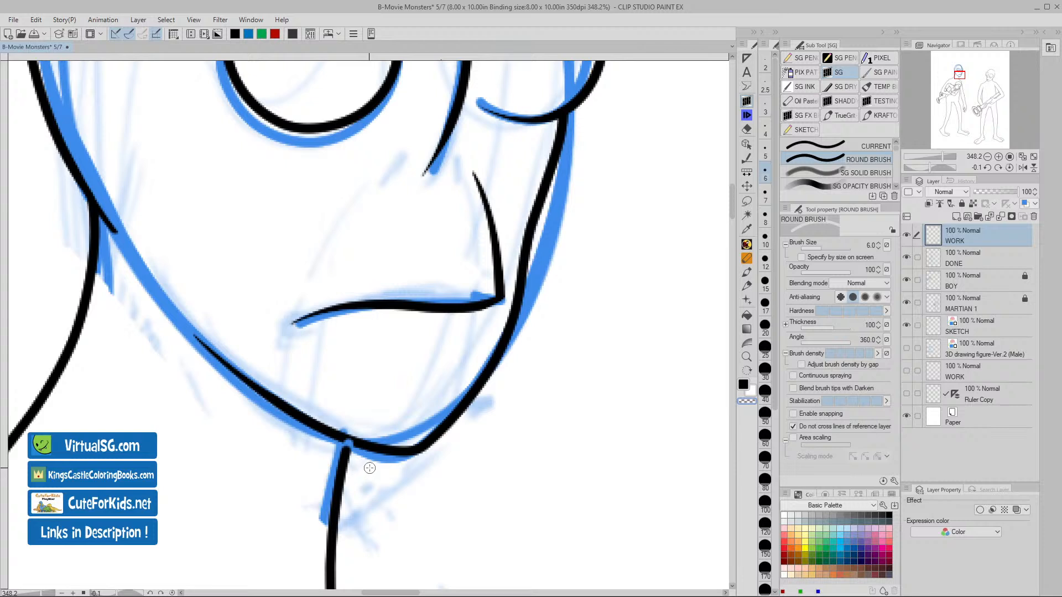
- Try touching up the junction of the neck line and jaw, undo it, and check the whole head
key("ctrl+z")
left_click_drag(352, 444, 348, 451)
key("ctrl+z")
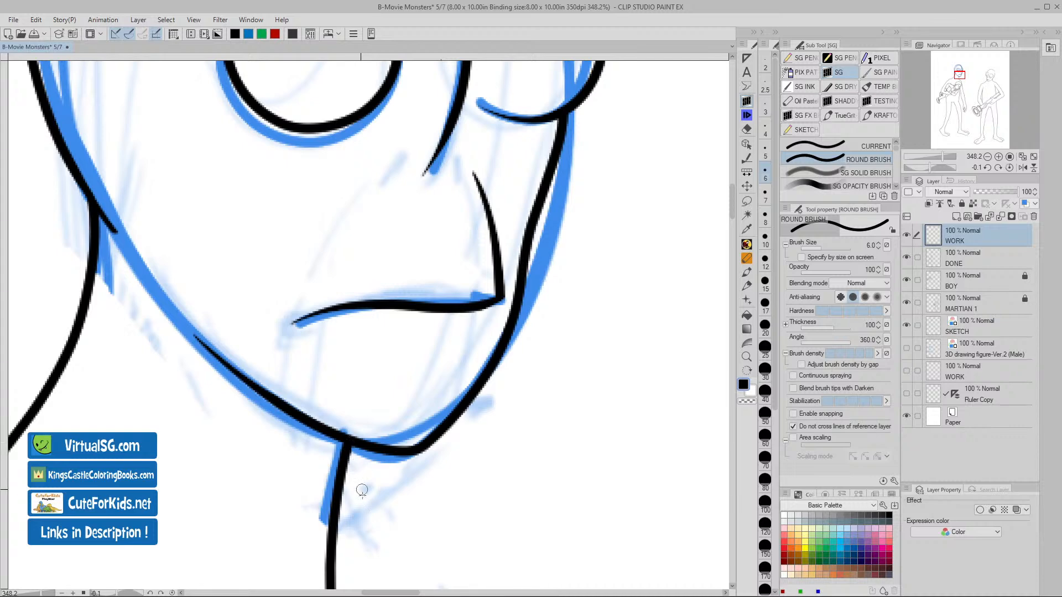
scroll(528, 489, "down", 5)
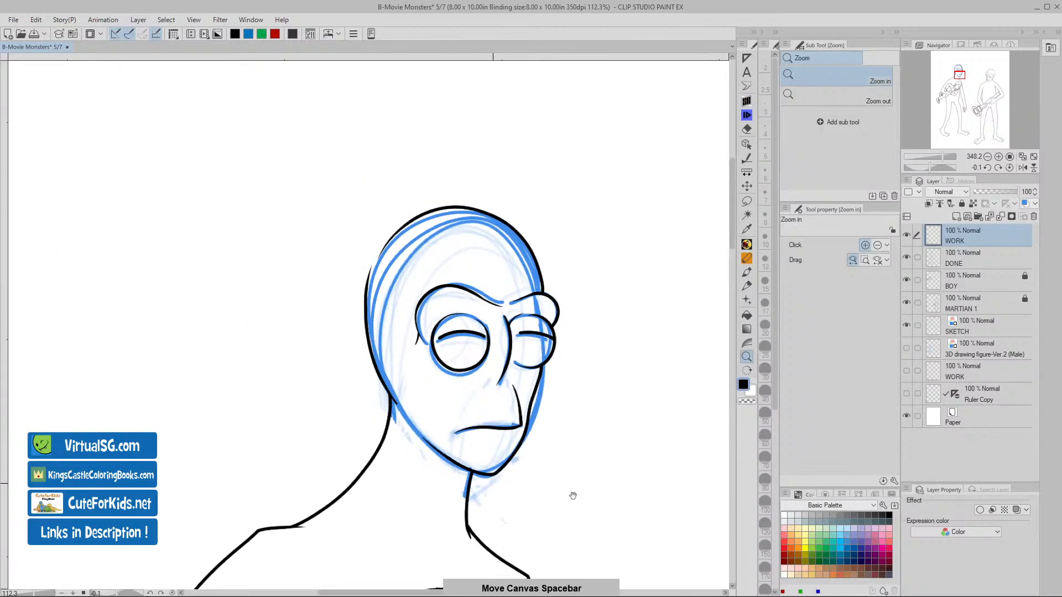
- Examine the inked head up close and against both full figures on the page
left_click_drag(571, 495, 501, 434)
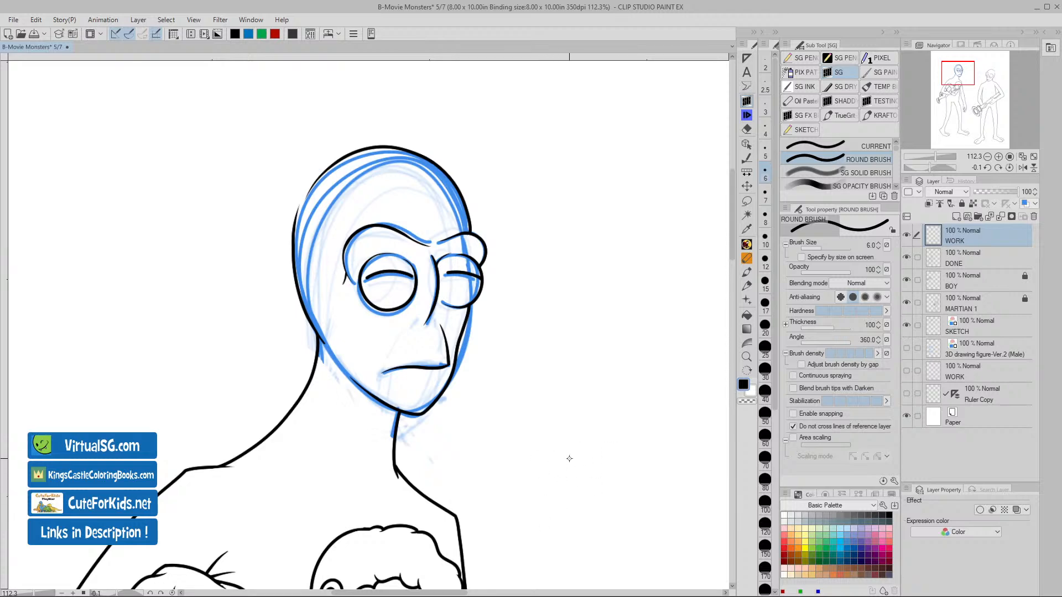
key("slash")
left_click_drag(580, 419, 560, 419)
key("space")
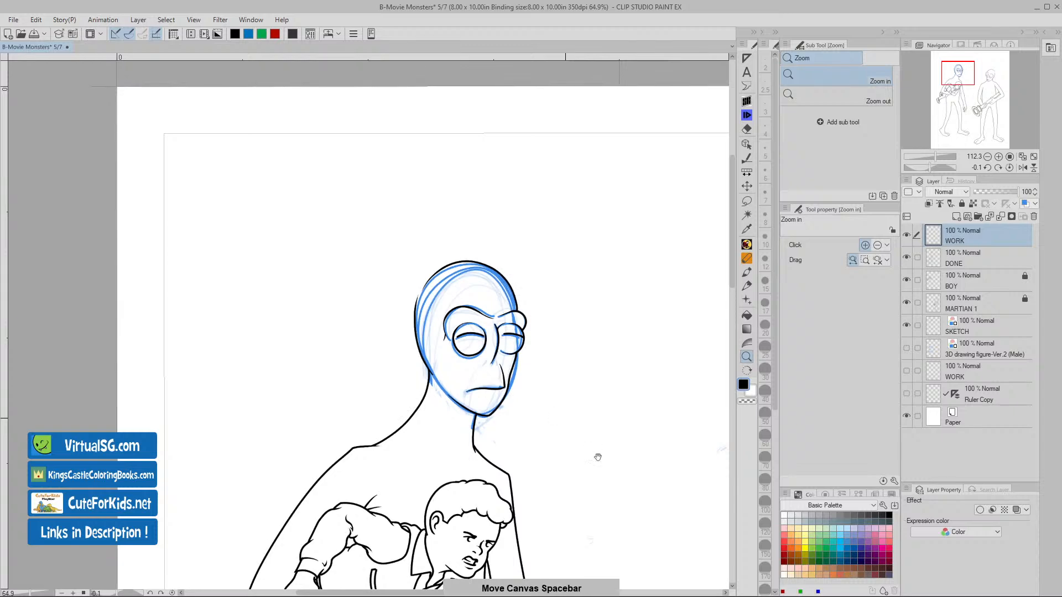
mouse_move(597, 457)
left_mouse_down()
mouse_move(536, 414)
mouse_move(581, 444)
left_mouse_up()
key("slash")
key("space")
left_click_drag(609, 490, 503, 458)
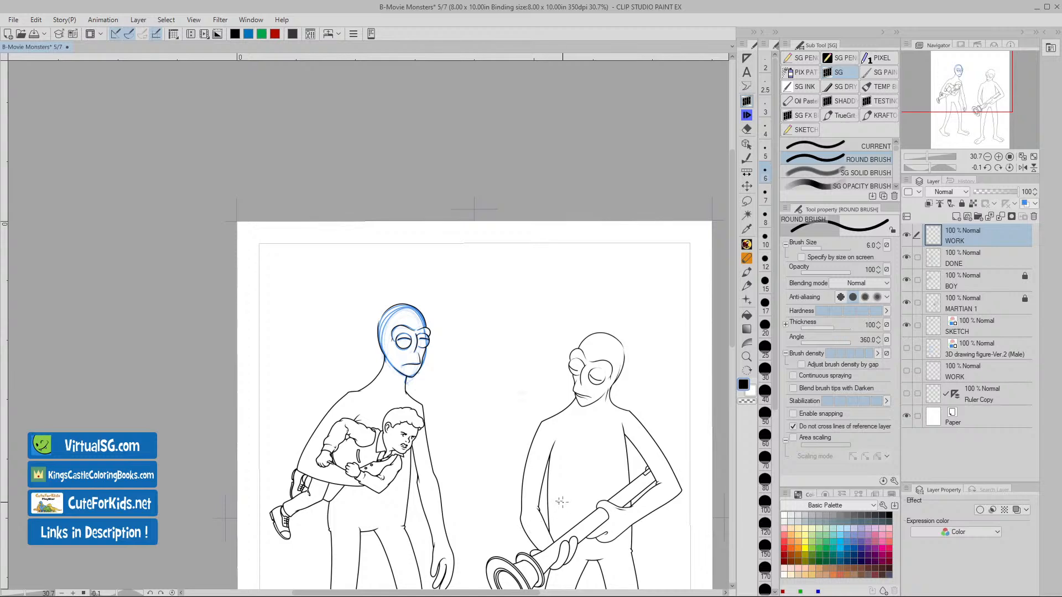
key("space")
left_click_drag(502, 487, 512, 383)
key("slash")
left_click_drag(584, 463, 576, 455)
key("space")
left_click_drag(592, 502, 509, 414)
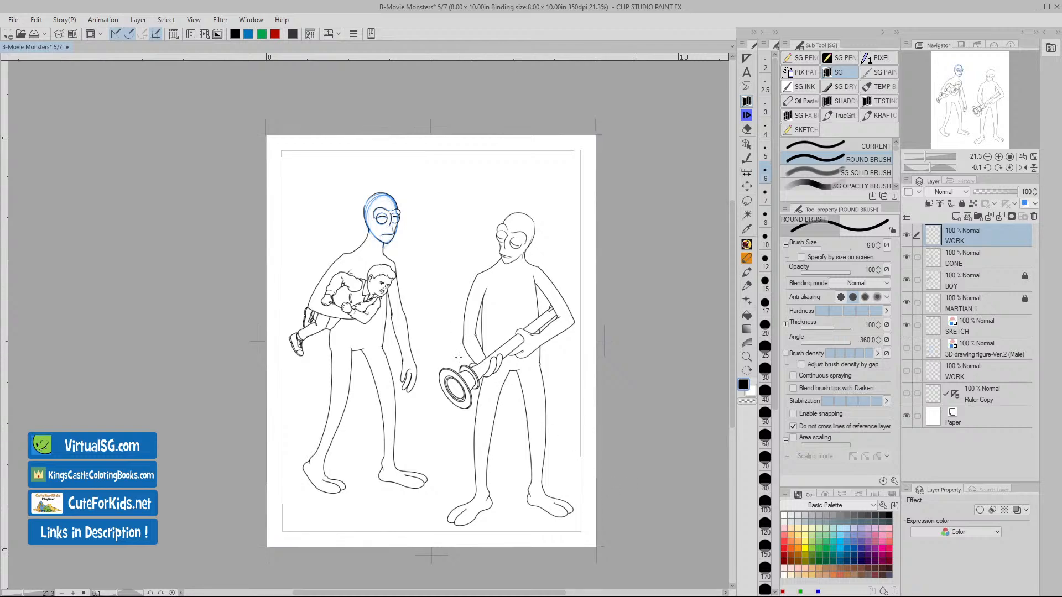
- Lasso the crease between the nose and the mouth corner on the WORK layer and delete it
key("space")
mouse_move(424, 302)
left_mouse_down()
mouse_move(466, 299)
mouse_move(474, 348)
mouse_move(526, 380)
left_mouse_up()
key("slash")
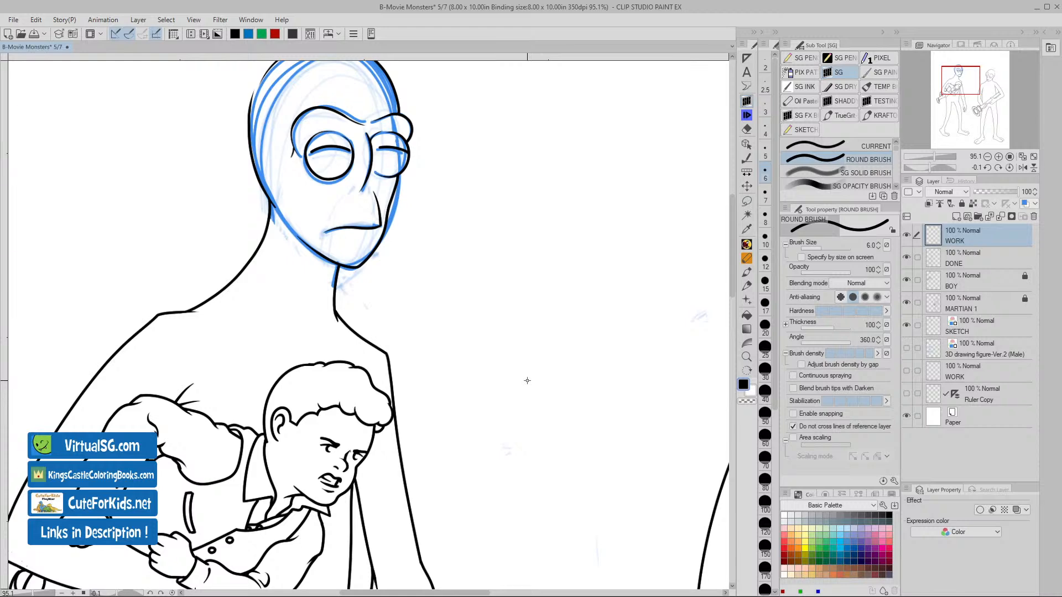
key("slash")
key("space")
mouse_move(401, 236)
left_mouse_down()
mouse_move(426, 242)
mouse_move(477, 432)
left_mouse_up()
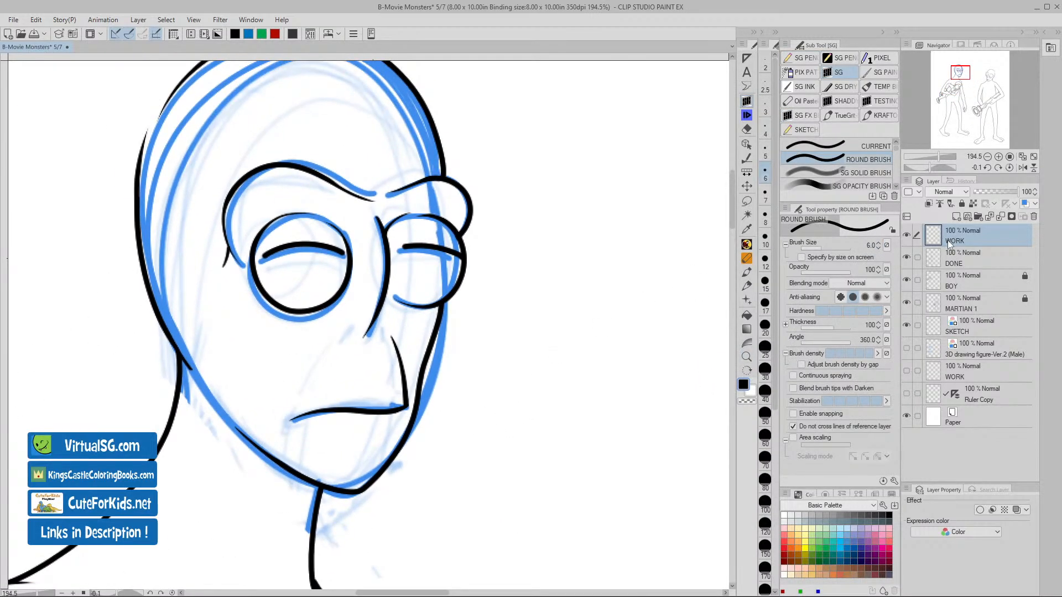
left_click(746, 202)
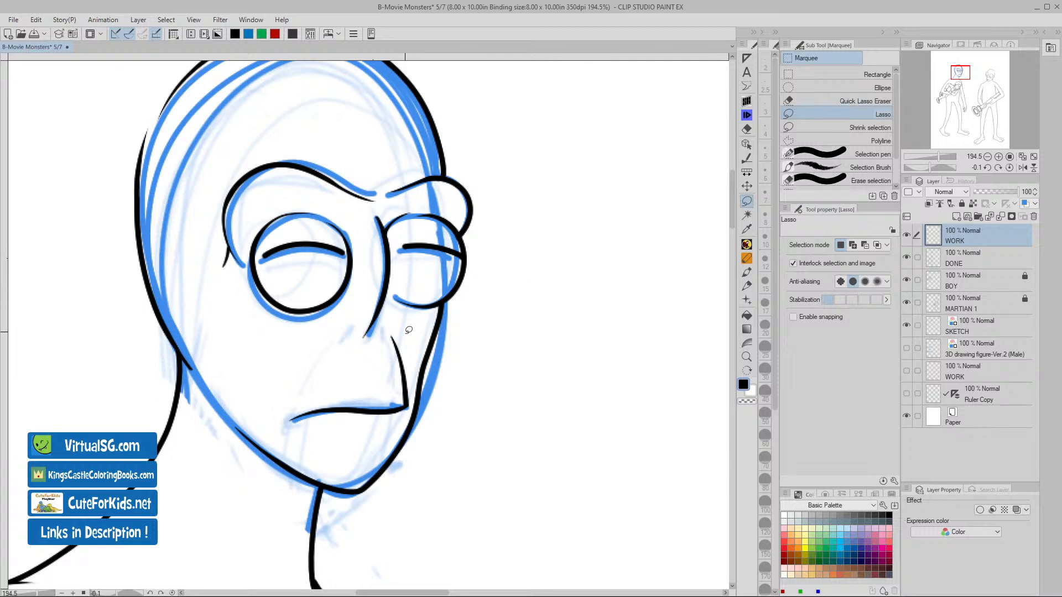
mouse_move(405, 336)
left_mouse_down()
mouse_move(384, 338)
mouse_move(412, 399)
mouse_move(406, 332)
left_mouse_up()
left_click(223, 422)
- Try extending the mouth line to the far edge of the face with the ROUND BRUSH
left_click(747, 102)
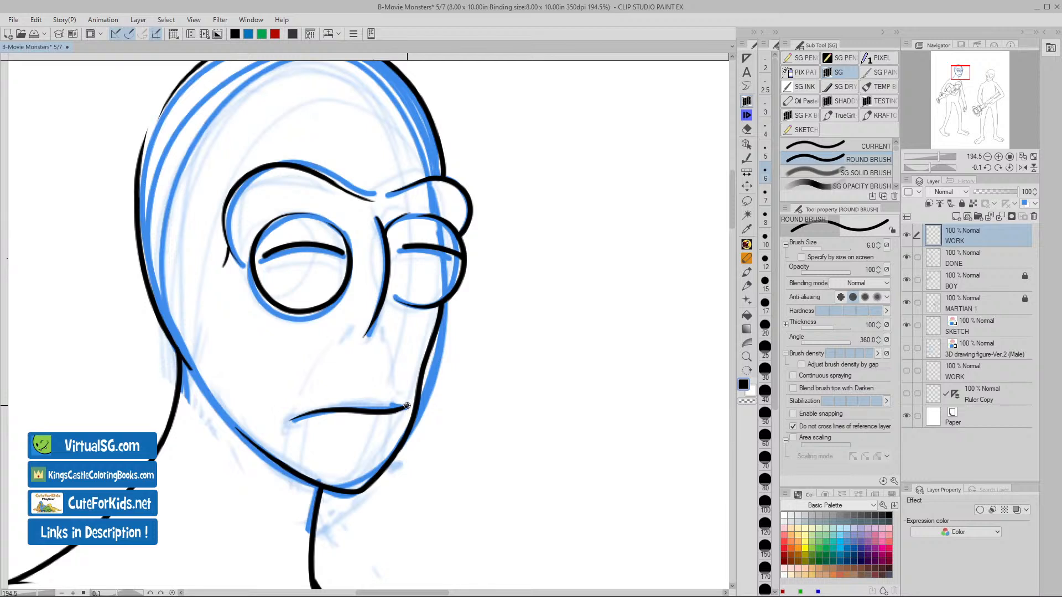
left_click_drag(407, 407, 418, 398)
key("ctrl+z")
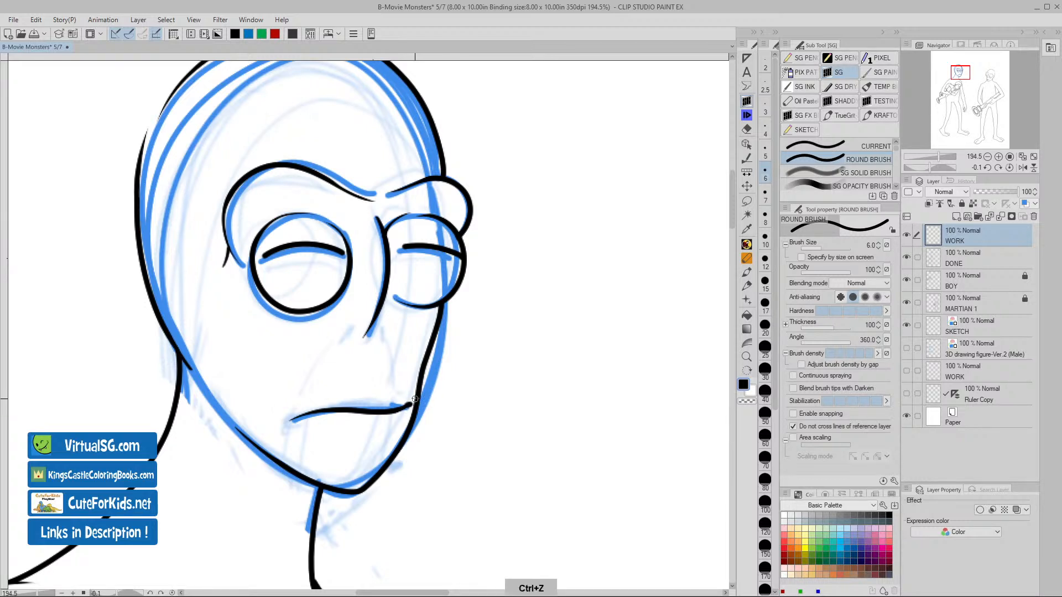
key("ctrl+z")
left_click_drag(396, 409, 413, 403)
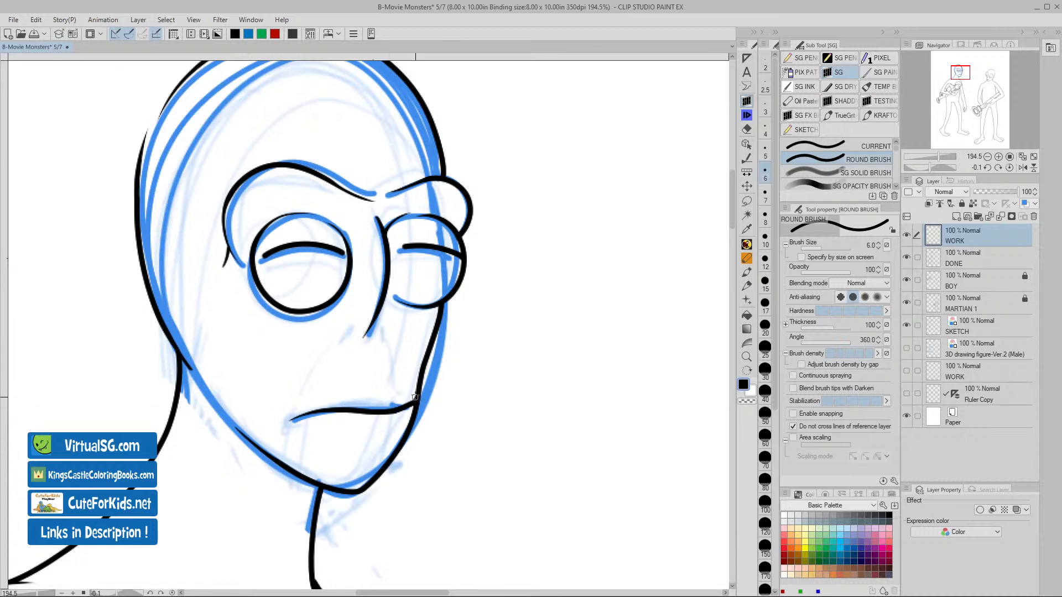
- Try inking a crease from under the far eye to the mouth's end and down to the chin, and undo these strokes with the mouth extension
left_click_drag(415, 397, 406, 324)
key("ctrl+z")
left_click_drag(405, 317, 426, 402)
key("ctrl+z")
left_click_drag(400, 317, 423, 397)
left_click_drag(423, 399, 368, 496)
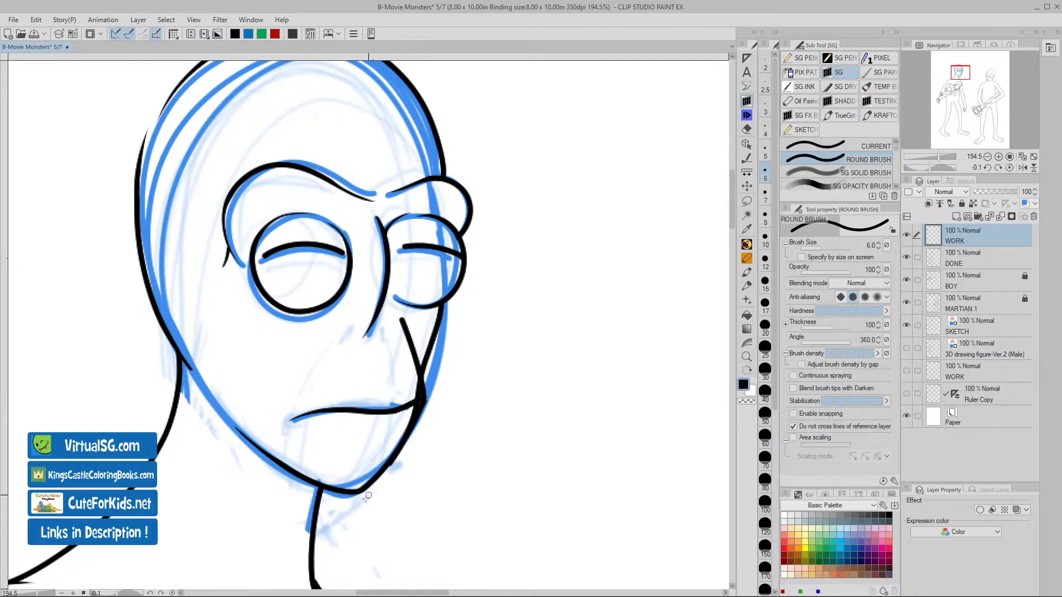
key("ctrl+z")
key("ctrl+z")
key("ctrl+z")
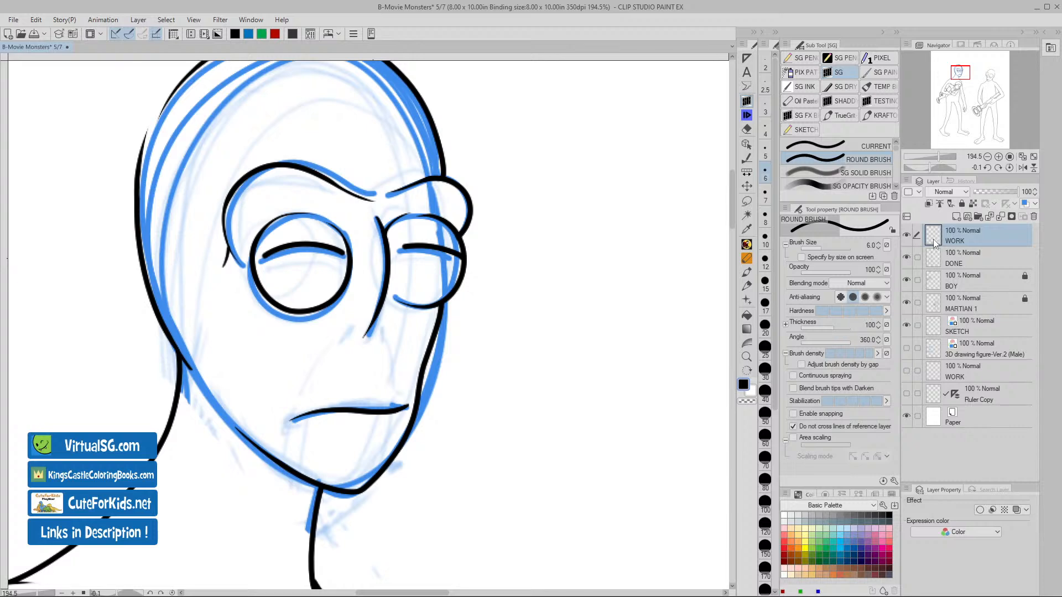
- Try carrying the mouth line past the far face contour and inking a straight crease from below the far eye to its end
left_click_drag(425, 417, 451, 420)
left_click_drag(359, 406, 450, 367)
key("ctrl+z")
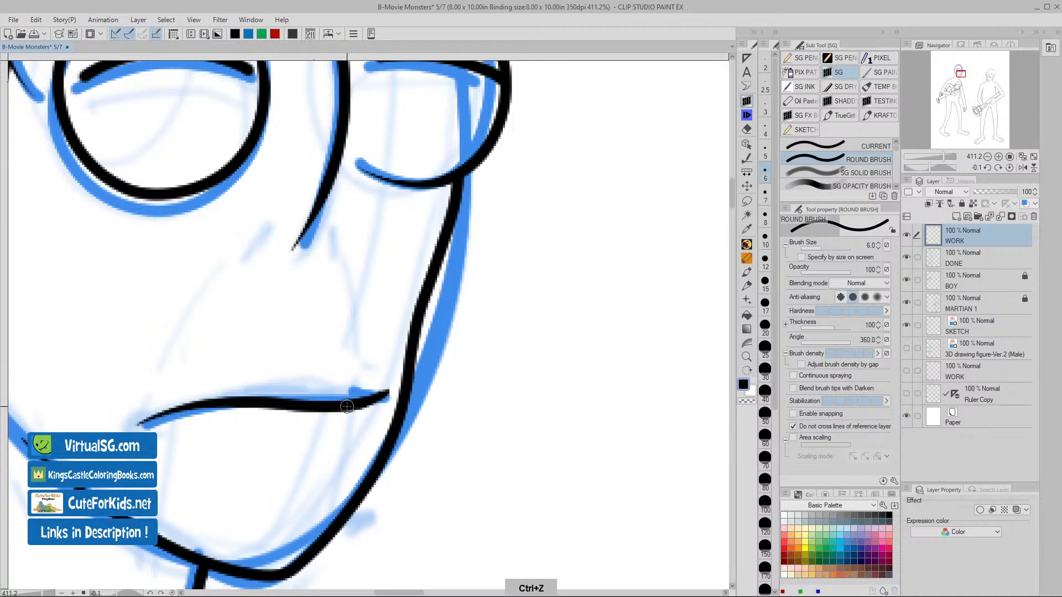
left_click_drag(349, 406, 423, 380)
key("ctrl+z")
mouse_move(346, 407)
left_mouse_down()
mouse_move(430, 376)
mouse_move(383, 211)
mouse_move(441, 382)
left_mouse_up()
key("ctrl+z")
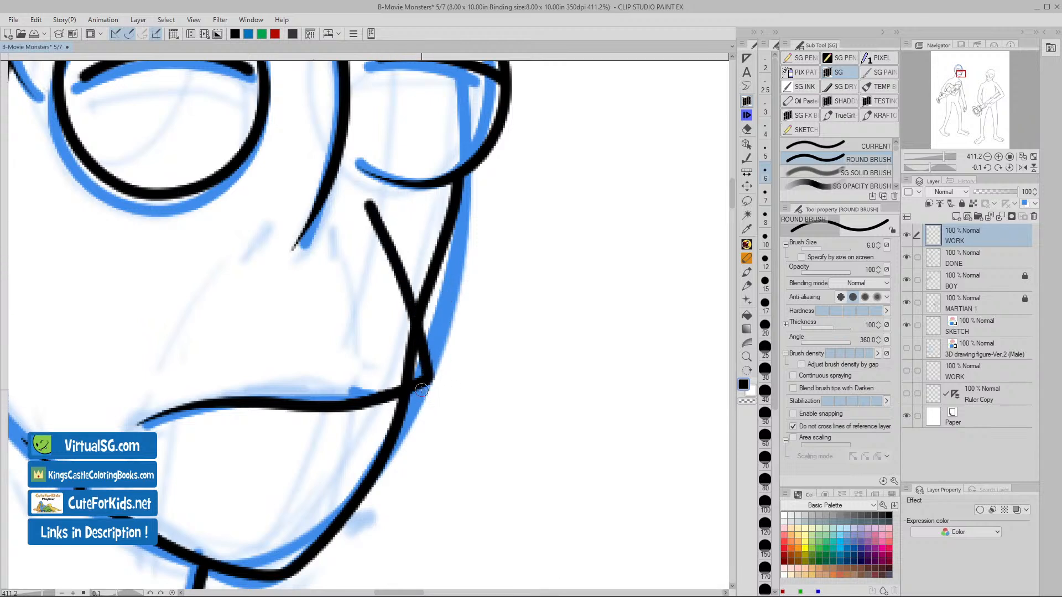
- Try inking the jaw edge down from the extended mouth corner and erasing the overlapping face contour on the DONE layer
mouse_move(419, 385)
left_mouse_down()
mouse_move(399, 441)
mouse_move(350, 510)
left_mouse_up()
key("ctrl+z")
left_click_drag(416, 389, 376, 477)
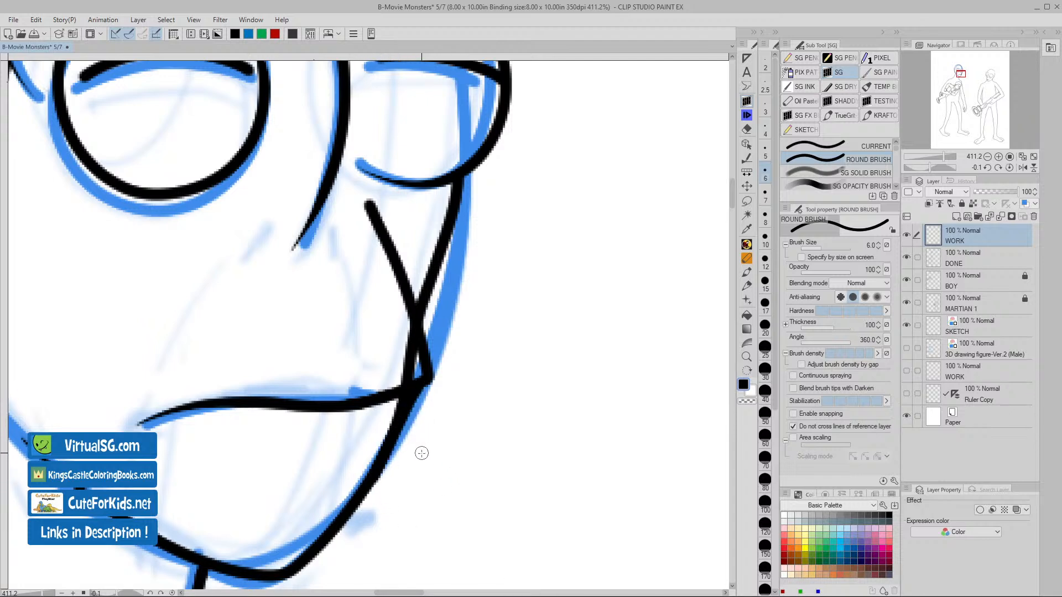
left_click(930, 259)
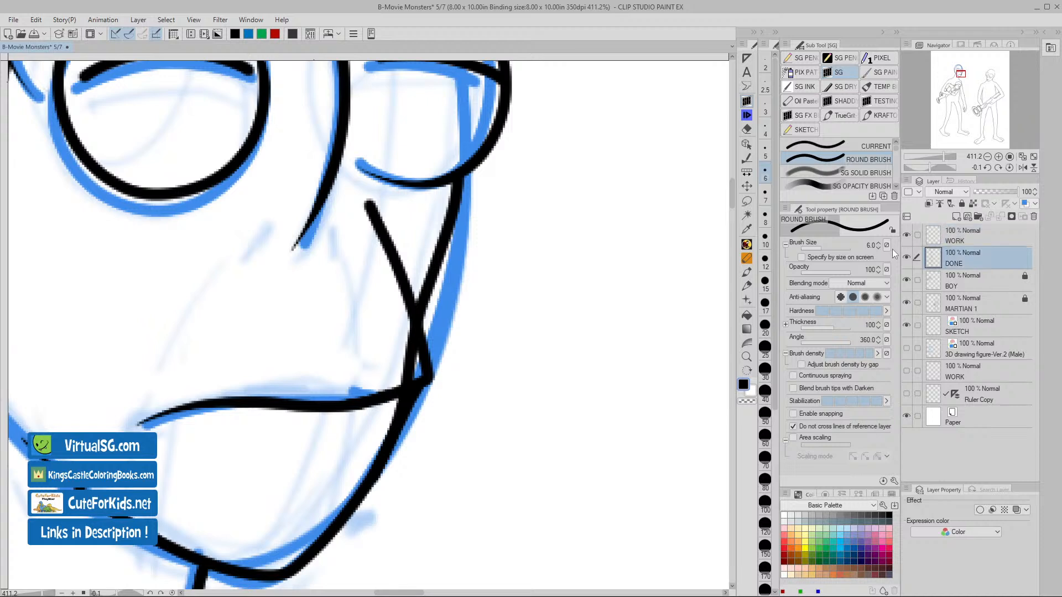
left_click(746, 129)
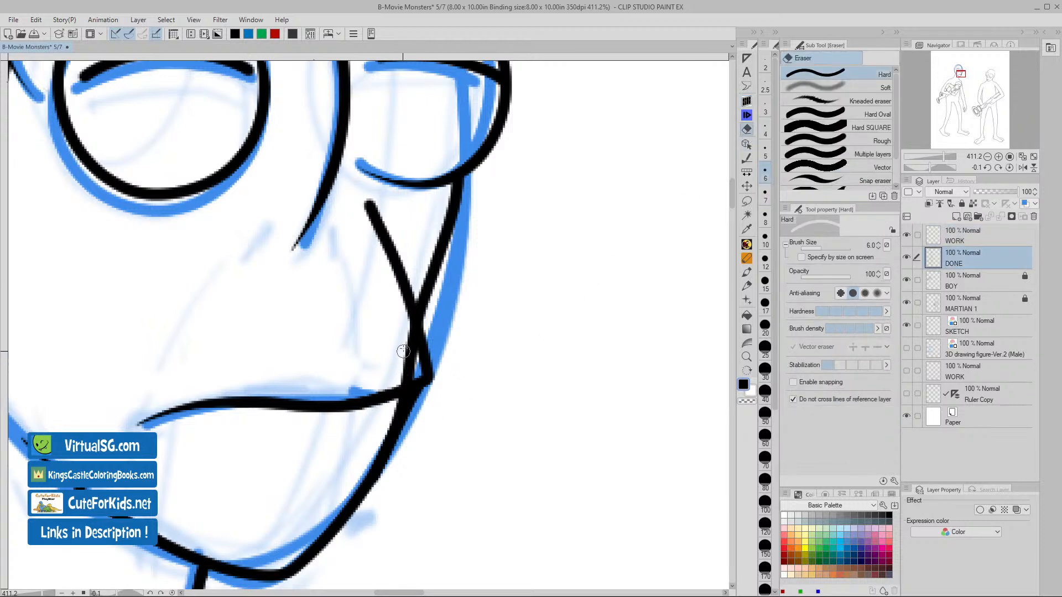
mouse_move(412, 334)
left_mouse_down()
mouse_move(415, 370)
mouse_move(413, 333)
mouse_move(402, 383)
mouse_move(407, 358)
mouse_move(415, 373)
mouse_move(400, 411)
left_mouse_up()
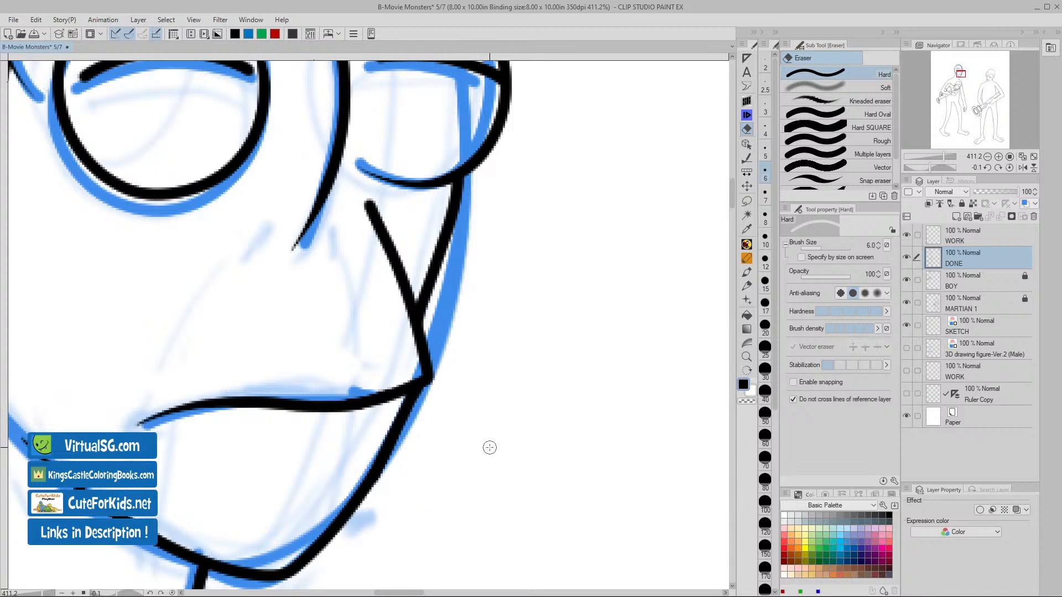
- Check the head at page scale and undo the reworked mouth corner, crease and jaw contour
scroll(487, 459, "down", 6)
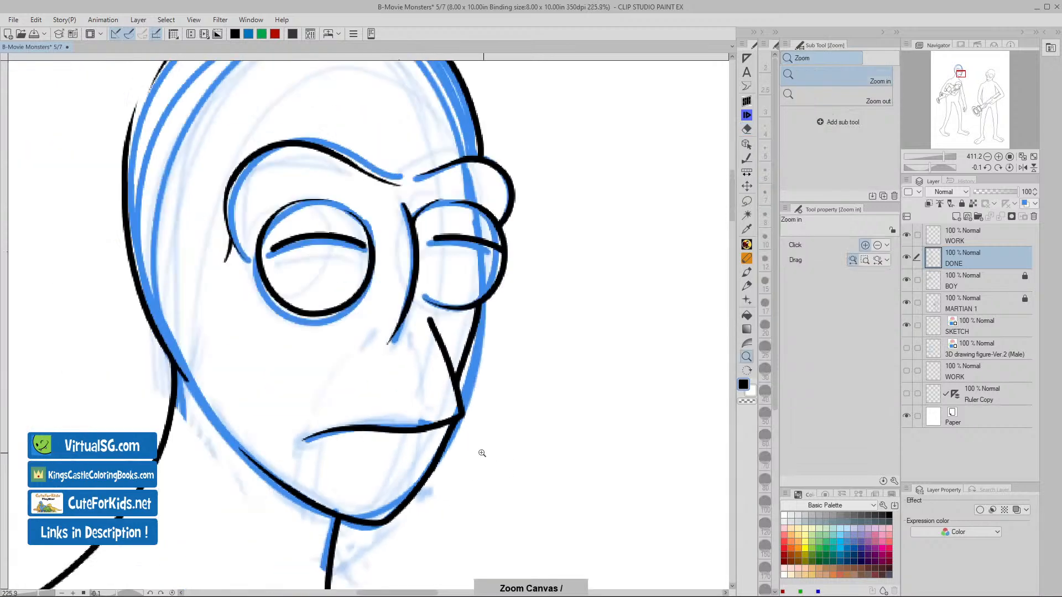
left_click_drag(552, 500, 502, 443)
scroll(502, 443, "down", 3)
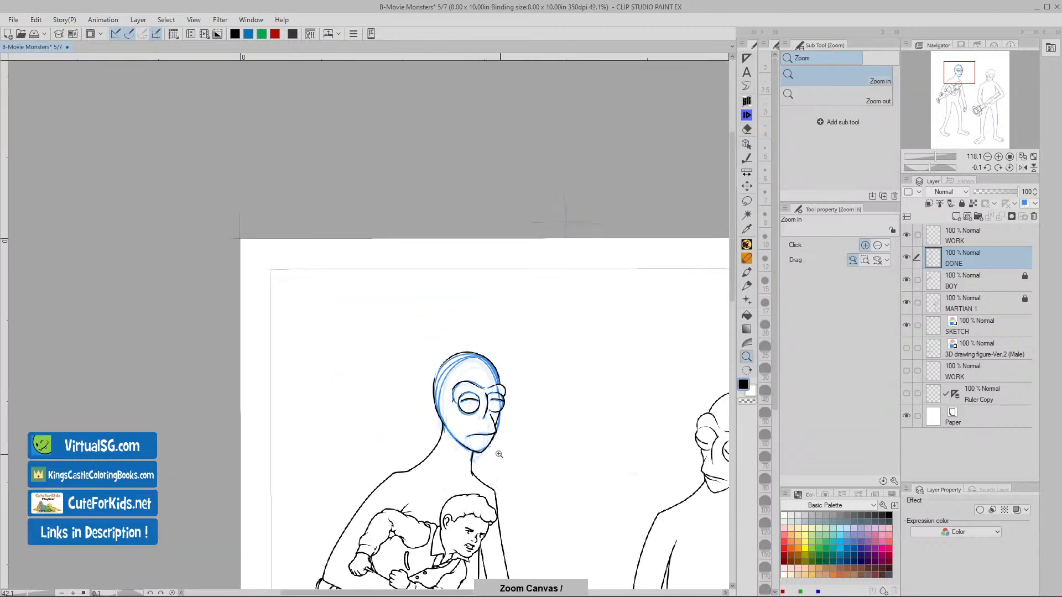
left_click_drag(557, 502, 462, 466)
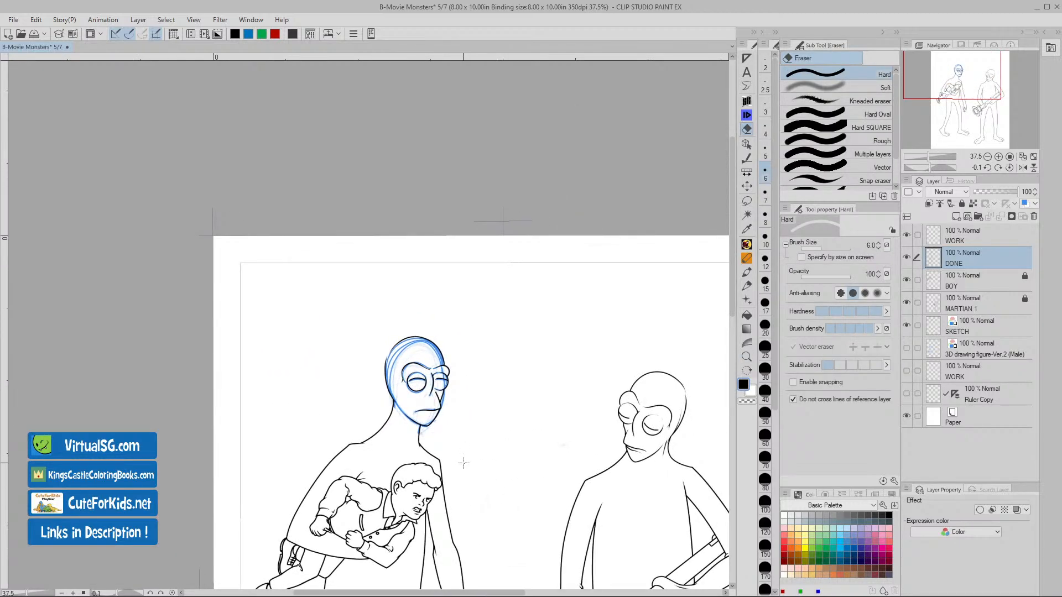
key("ctrl+z")
key("slash")
left_click_drag(442, 424, 481, 446)
key("e")
key("space")
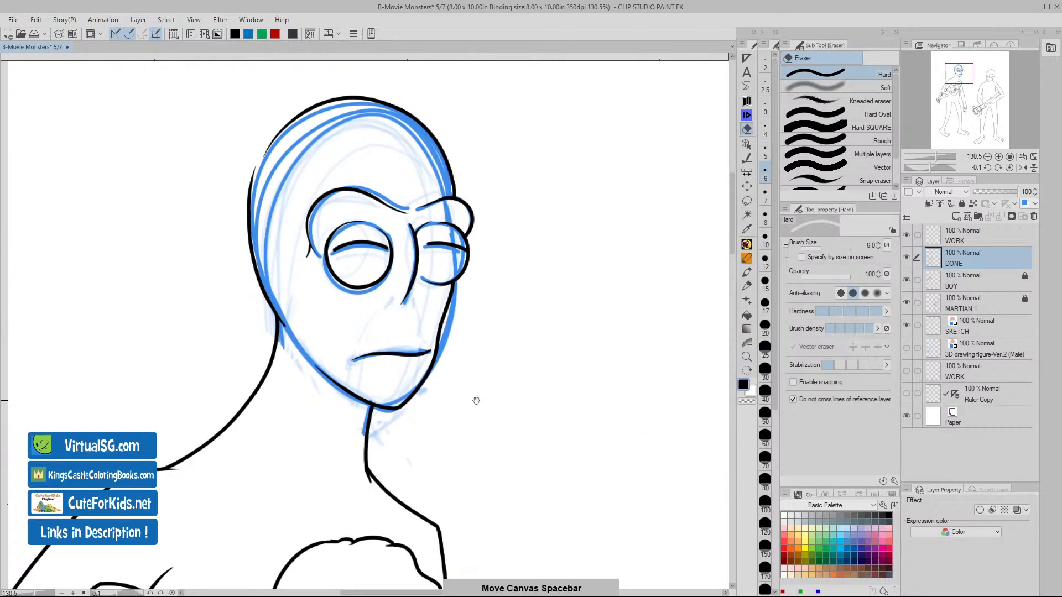
left_click_drag(476, 398, 504, 412)
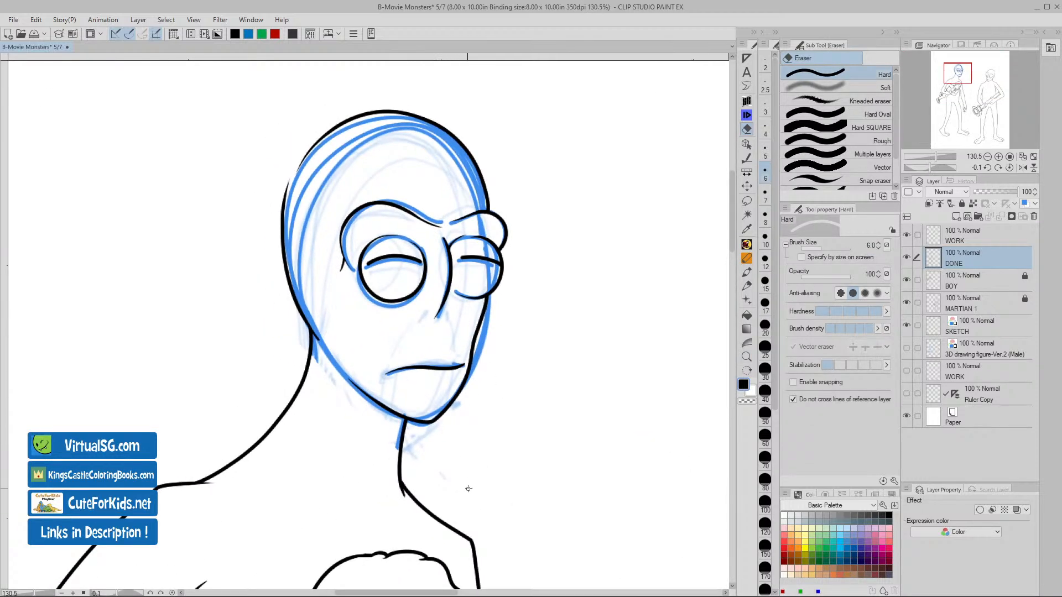
key("slash")
left_click_drag(551, 462, 524, 458)
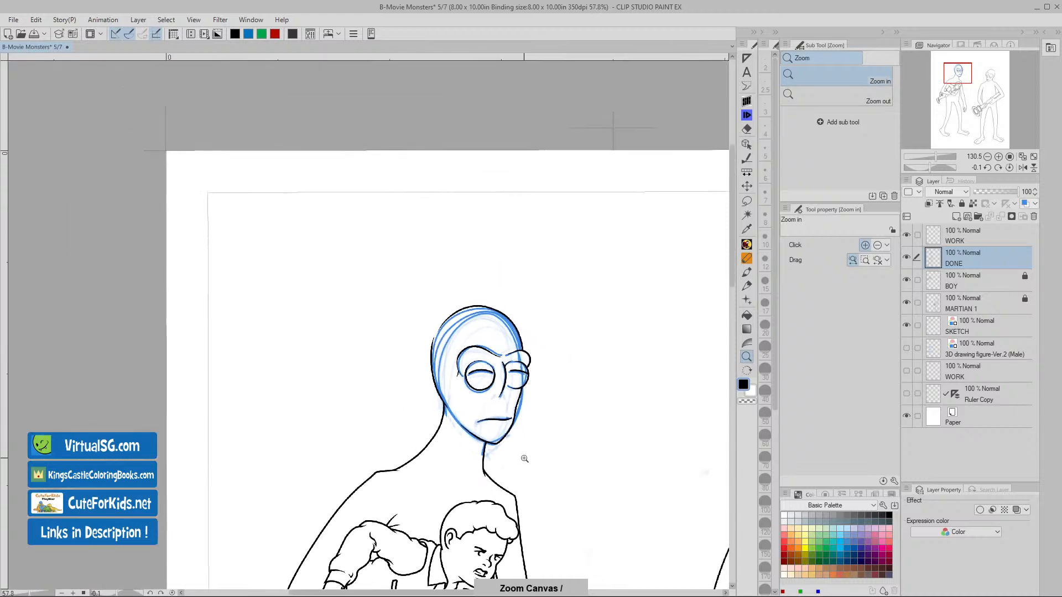
key("e")
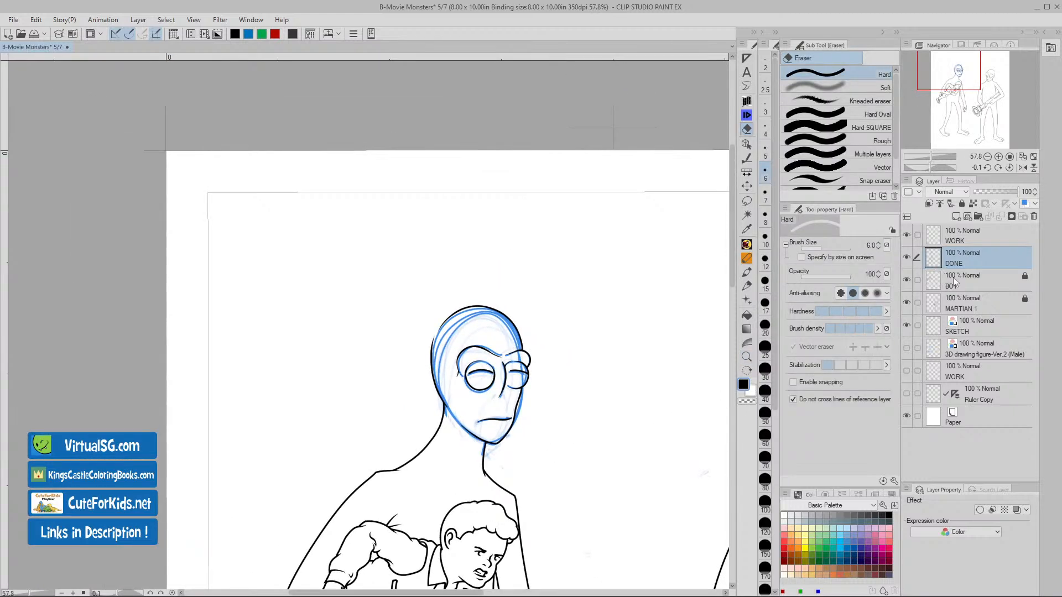
- Lasso the blue head sketch on the SKETCH layer and delete it
left_click(954, 283)
left_click(942, 331)
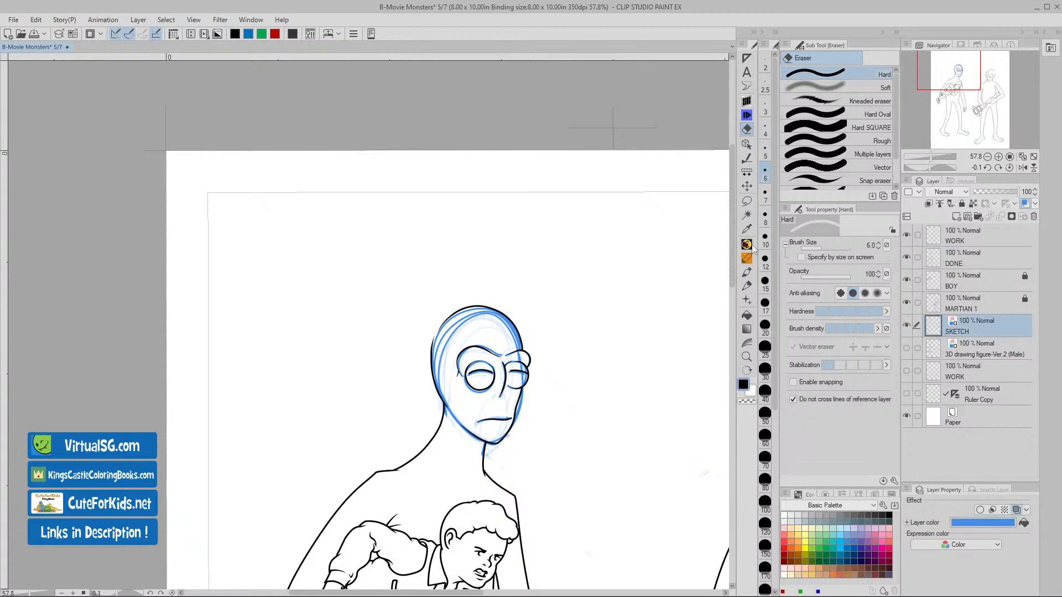
left_click(746, 201)
mouse_move(536, 403)
left_mouse_down()
mouse_move(546, 379)
mouse_move(517, 292)
mouse_move(413, 332)
mouse_move(432, 442)
mouse_move(516, 457)
mouse_move(535, 416)
left_mouse_up()
left_click(299, 491)
left_click(282, 490)
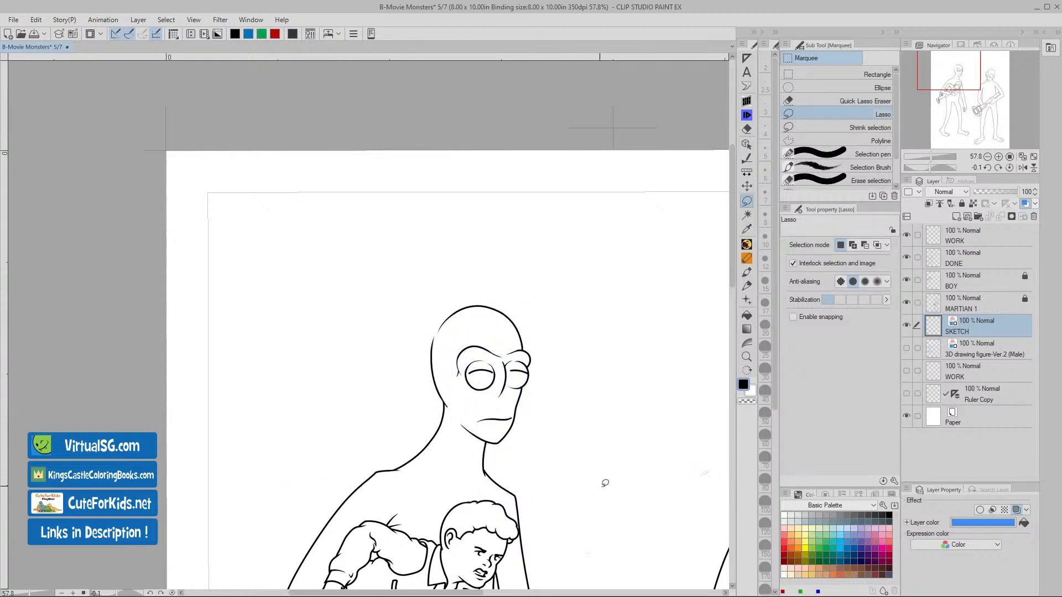
- Check the inked line art of both figures across the whole page and save the file
key("space")
left_click_drag(606, 493, 519, 446)
key("slash")
mouse_move(553, 485)
left_mouse_down()
mouse_move(531, 482)
mouse_move(555, 498)
mouse_move(446, 427)
left_mouse_up()
key("space")
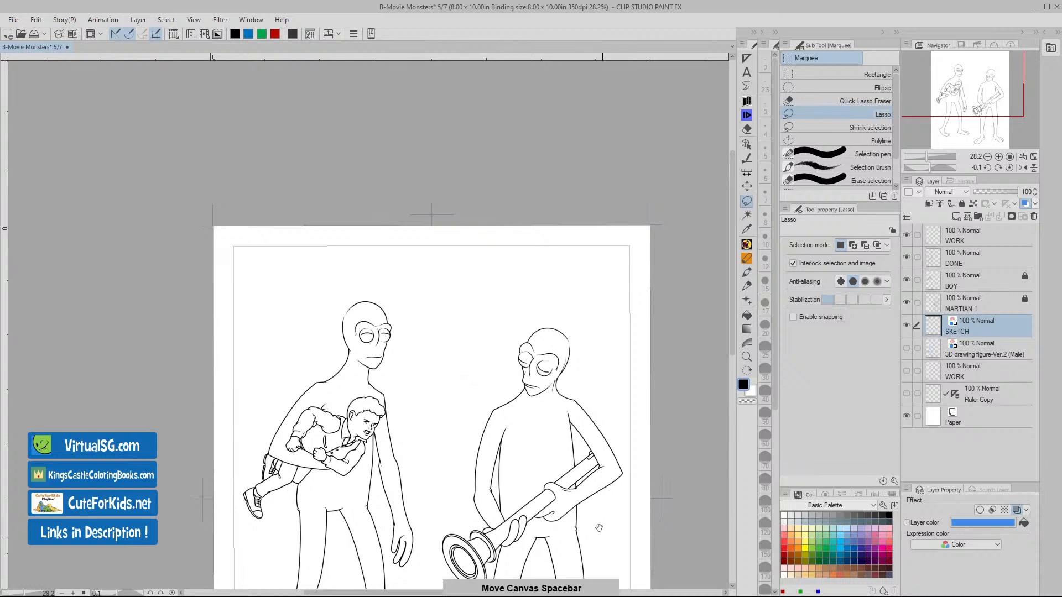
left_click_drag(599, 532, 605, 452)
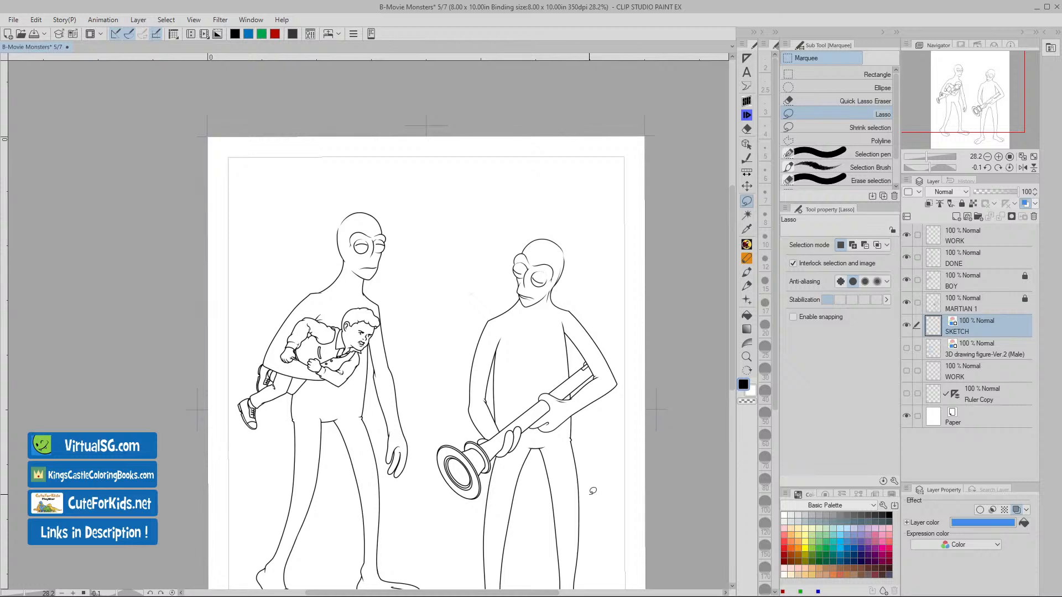
left_click(936, 303)
left_click(936, 322)
left_click_drag(598, 505, 605, 434)
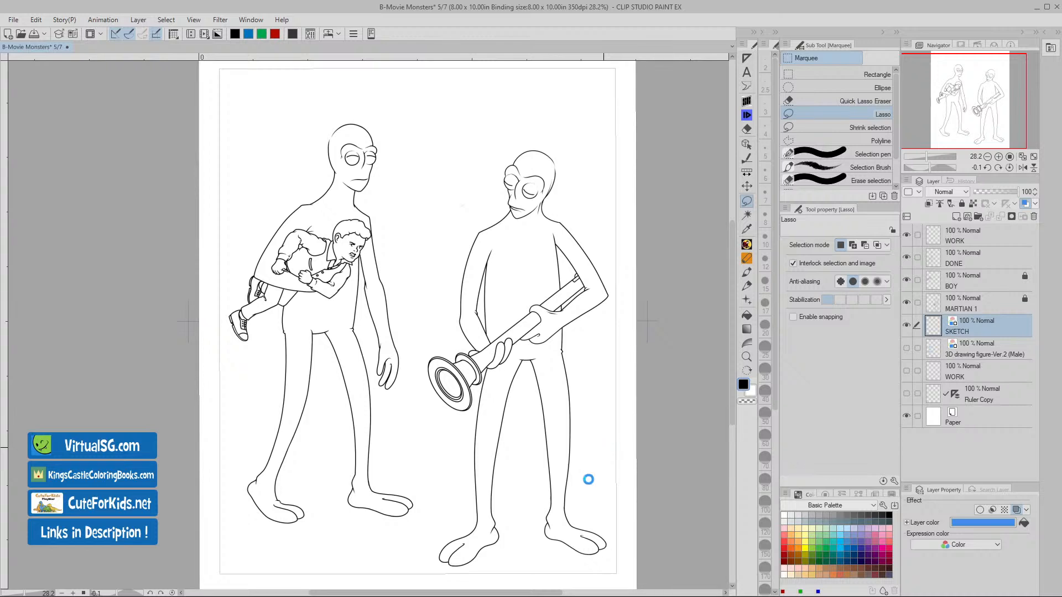
key("ctrl+s")
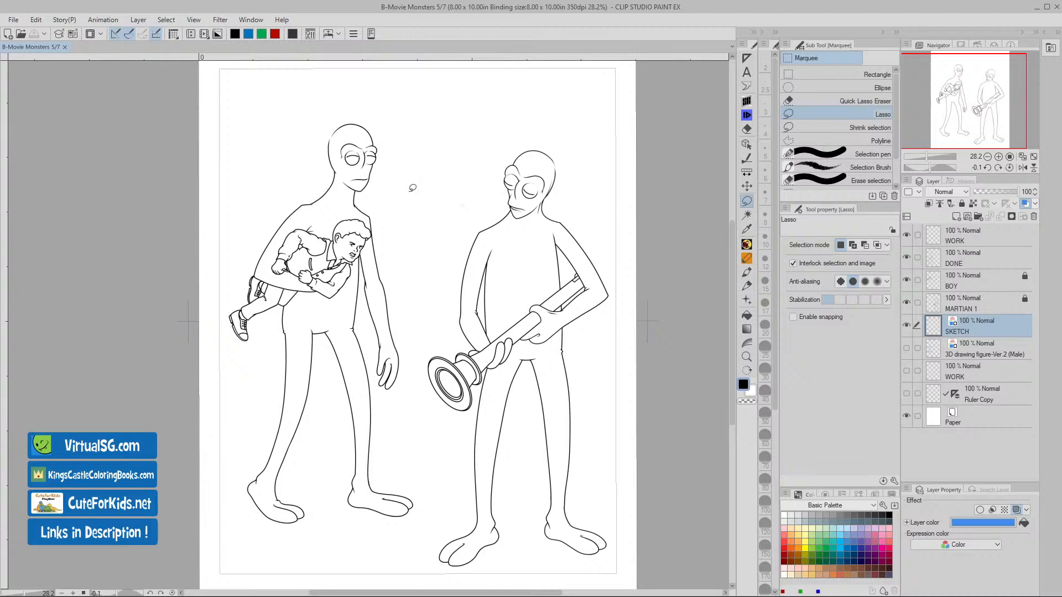
- Open the project file B-Movie Monsters.cmc from the B-Movie Monsters folder inside ColoringBooks_CSP_Project_Files
left_click(20, 34)
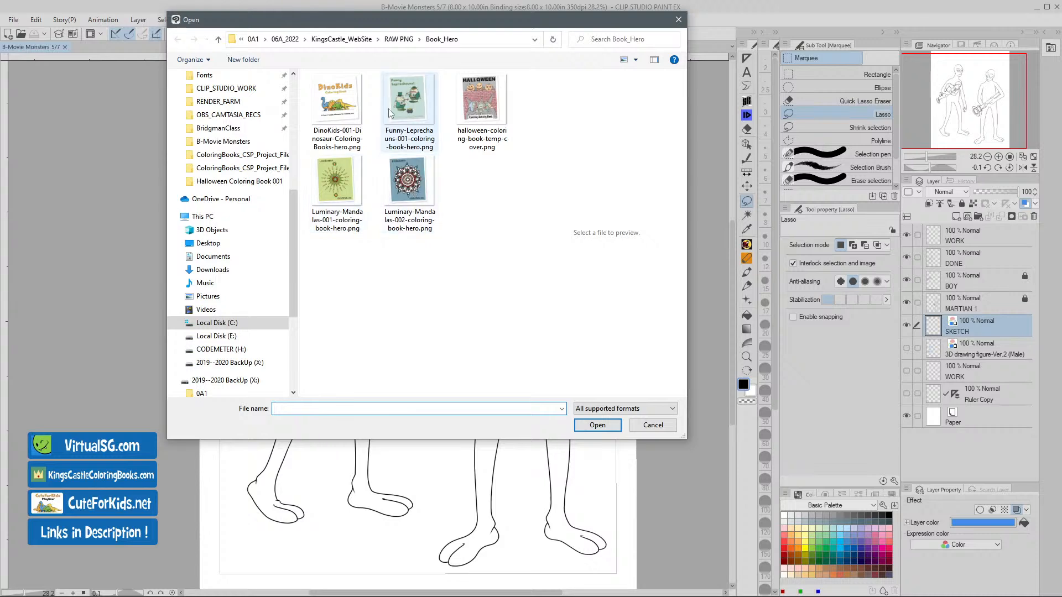
left_click(351, 39)
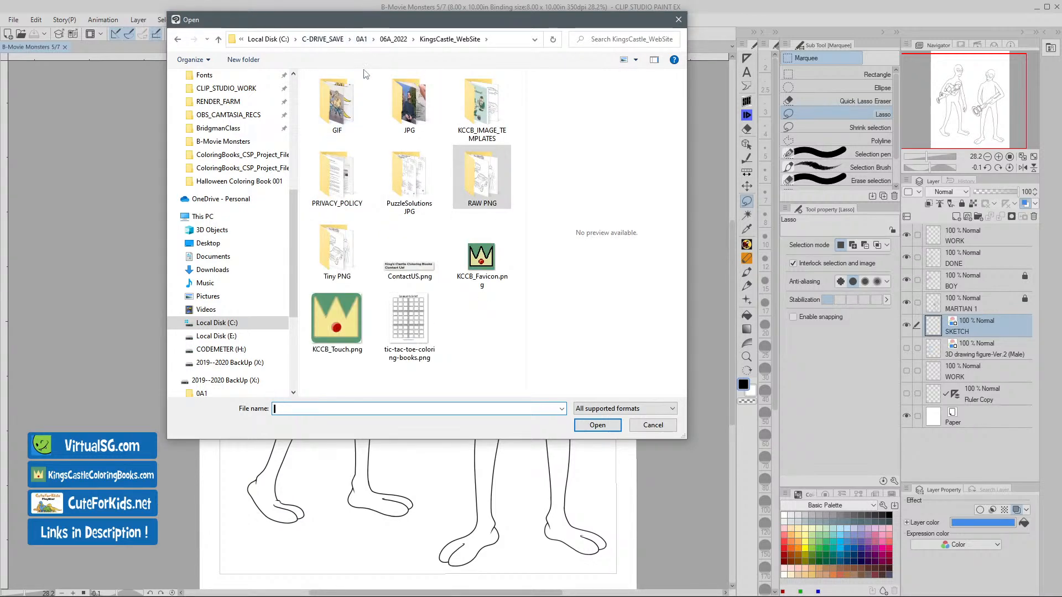
left_click(394, 40)
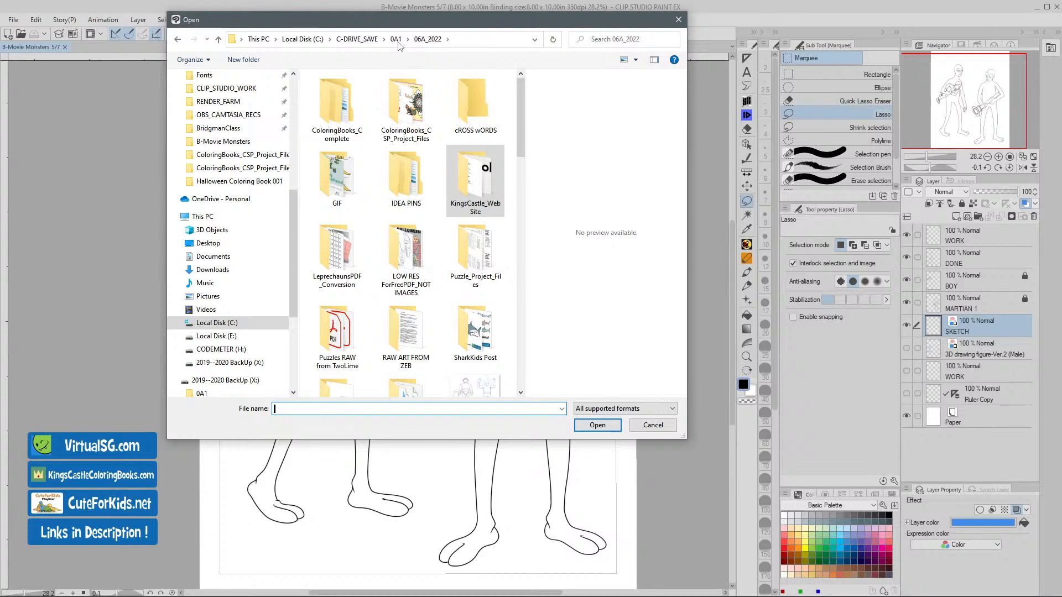
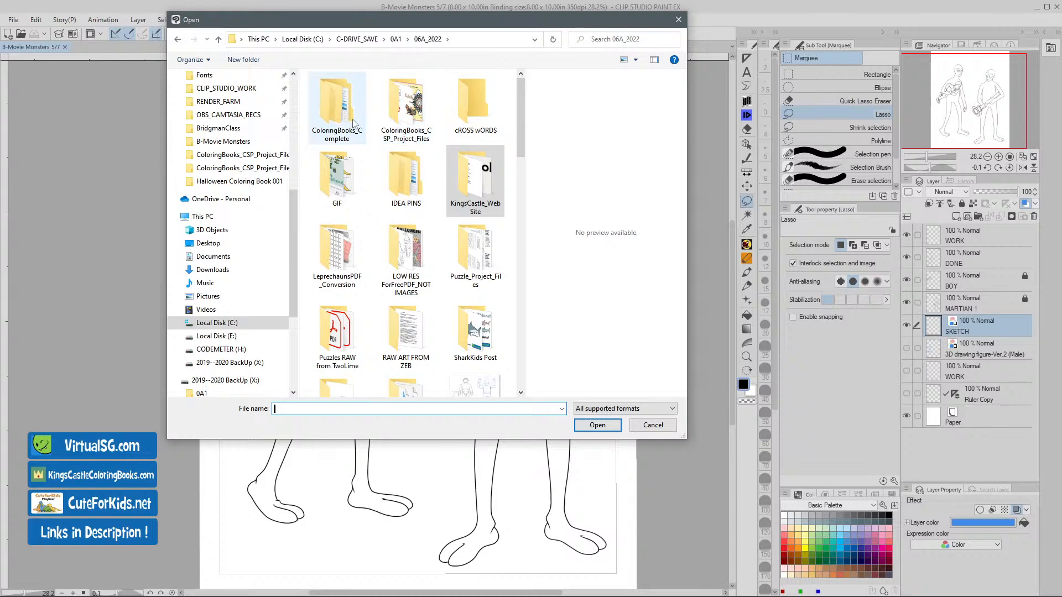
double_click(390, 117)
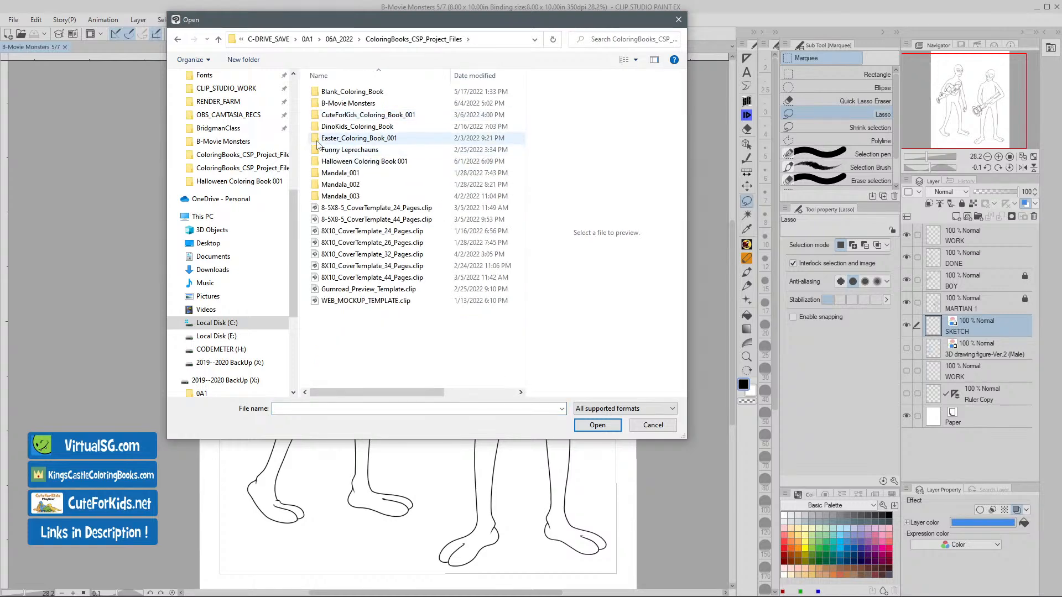
double_click(316, 104)
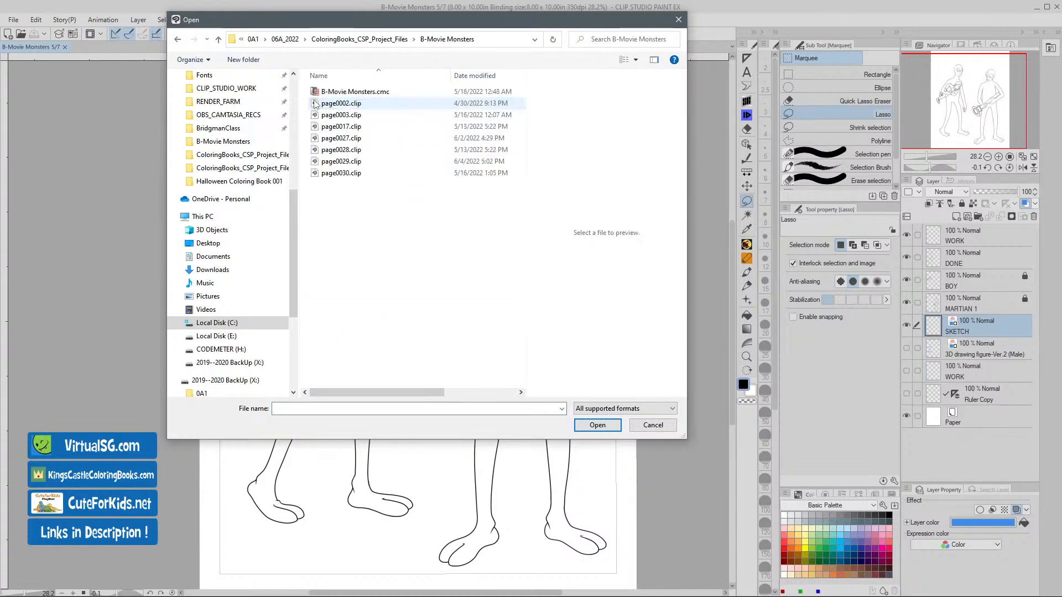
left_click(317, 94)
double_click(317, 93)
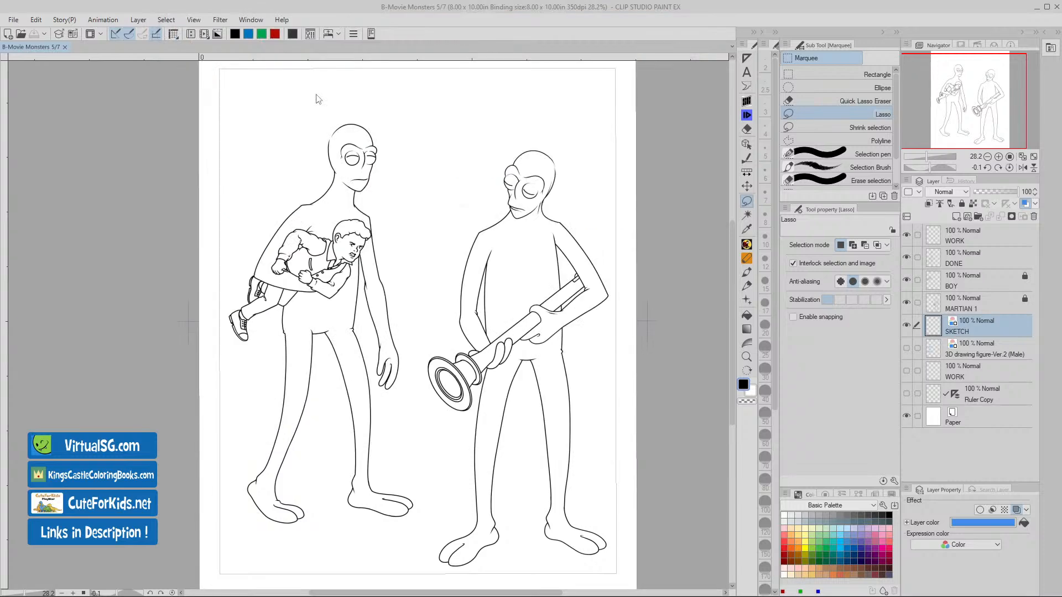
- Open page 4 of the project and show its 50% 3D drawing figure-Ver.2 (Male) Copy 3 layer beneath the sketch
double_click(317, 104)
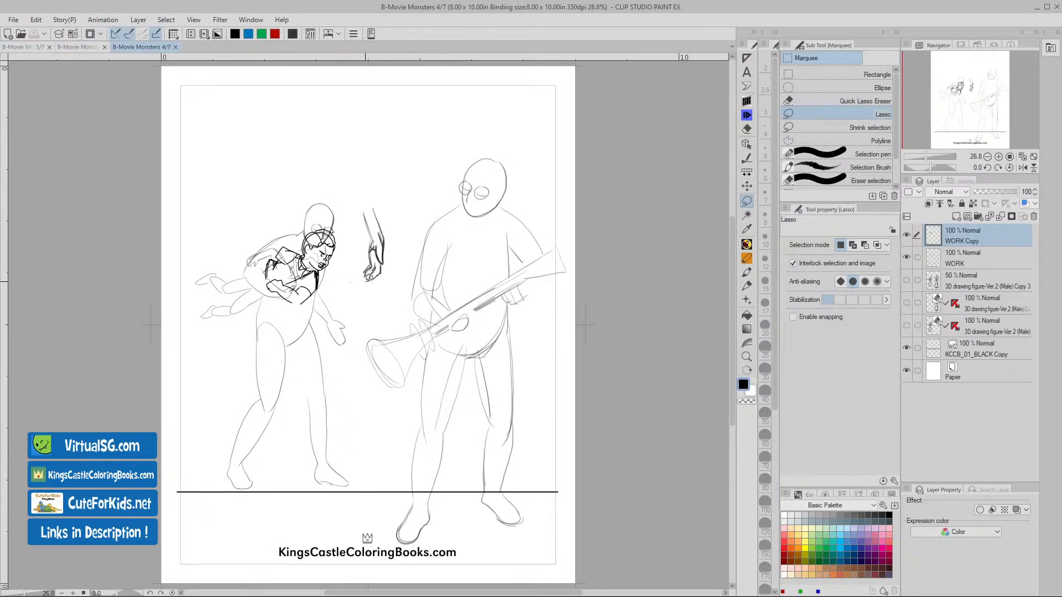
key("ctrl+minus")
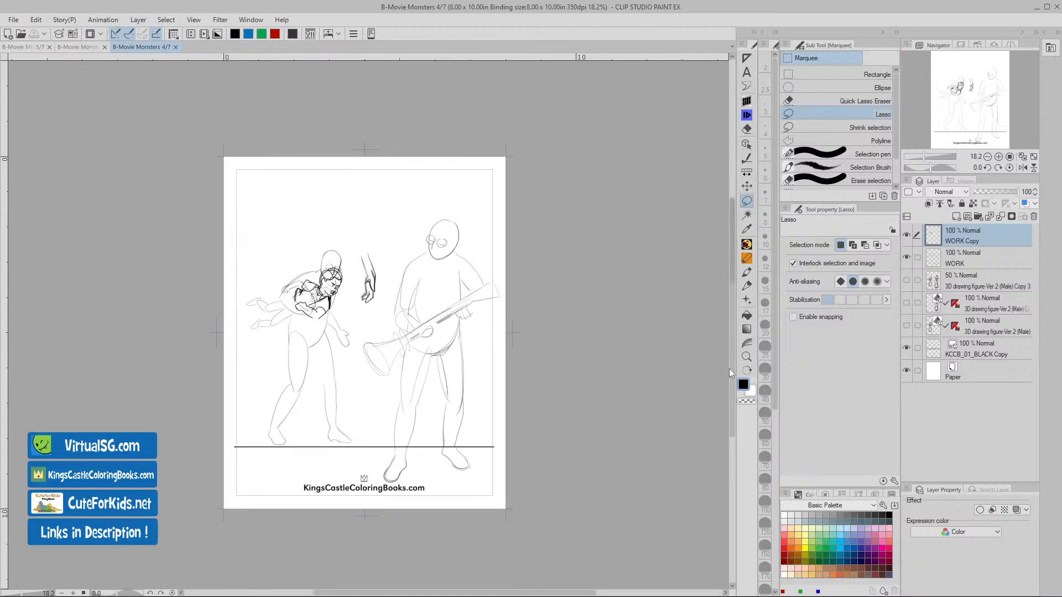
left_click(906, 281)
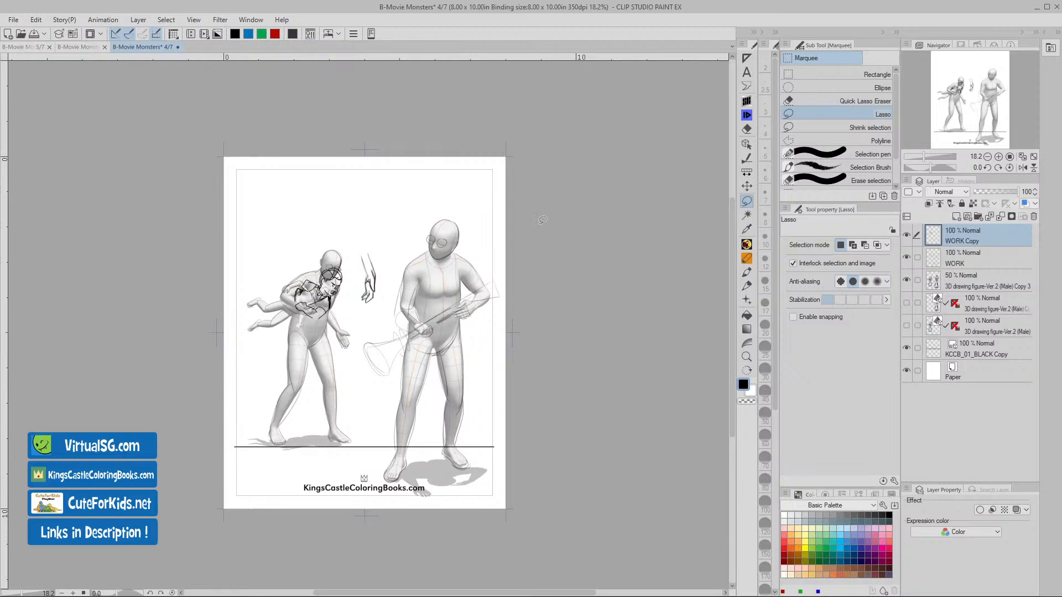
- Return to page 5 by way of the project's page overview and examine the full-page composition of the Martians and the boy
left_click(79, 47)
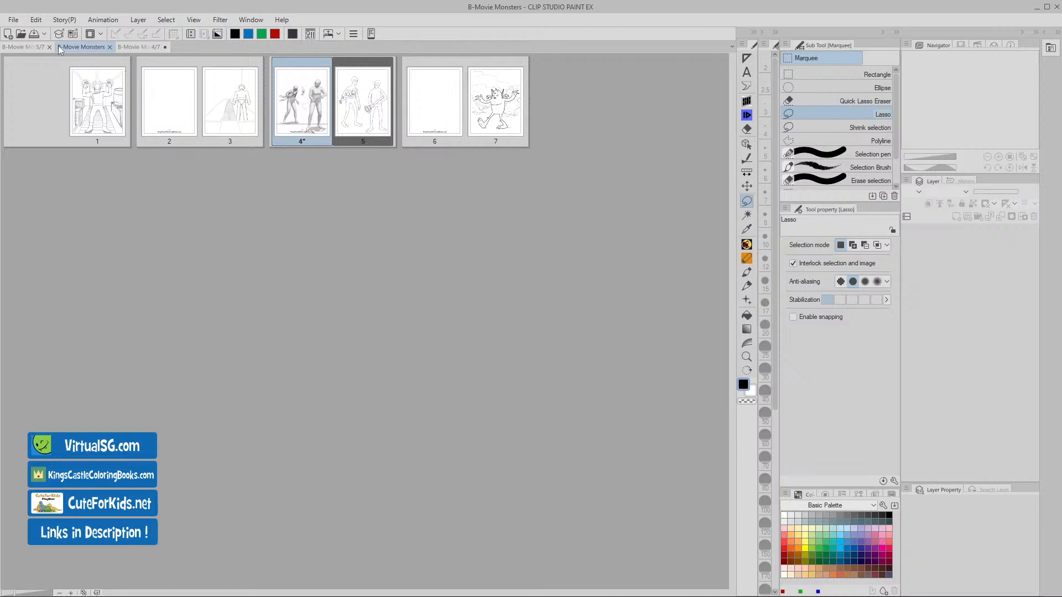
left_click(35, 47)
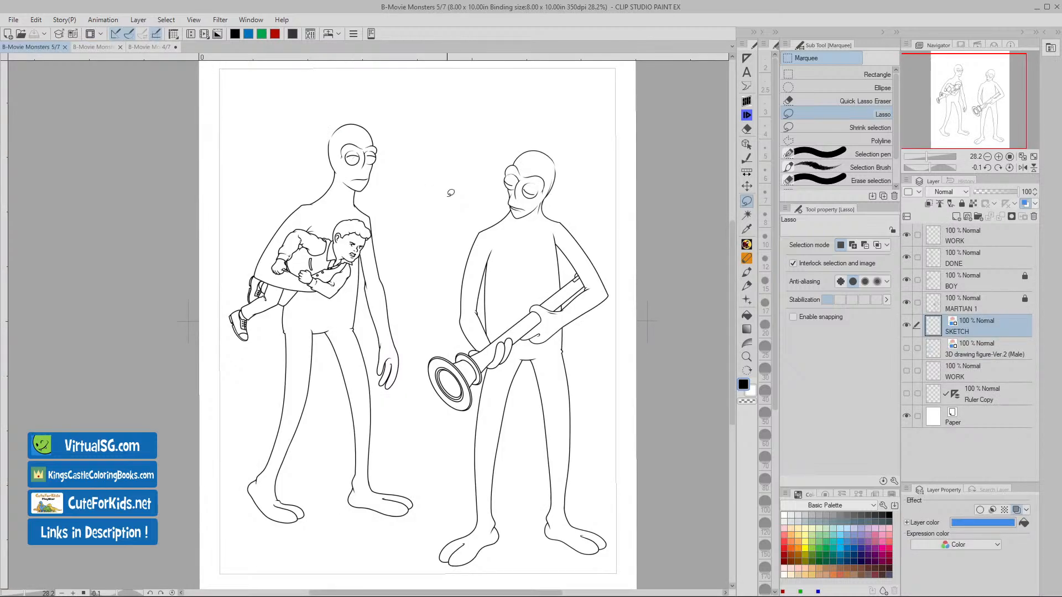
scroll(445, 194, "down", 1)
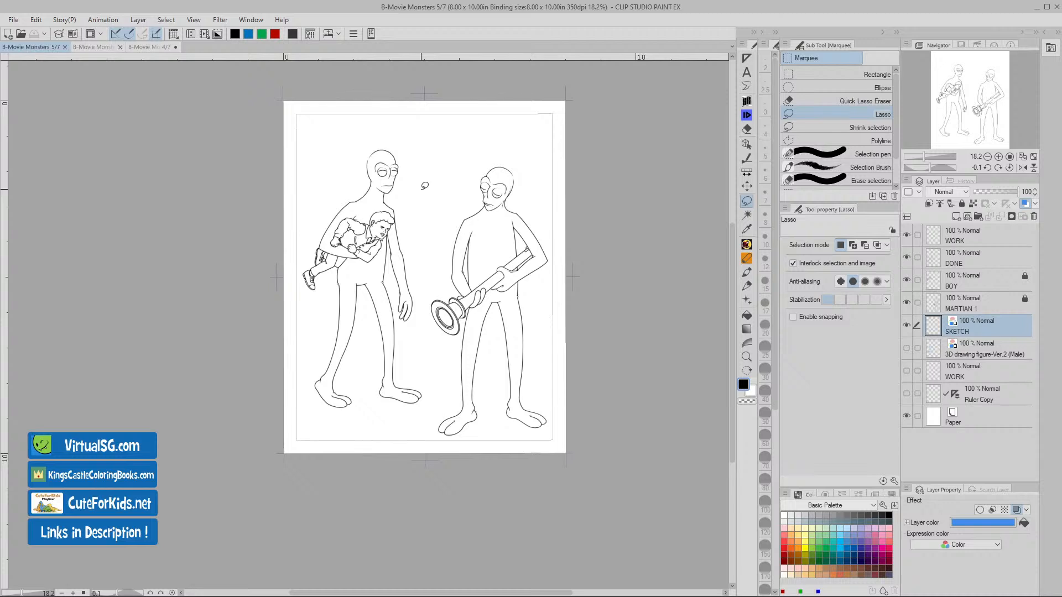
scroll(385, 243, "up", 3)
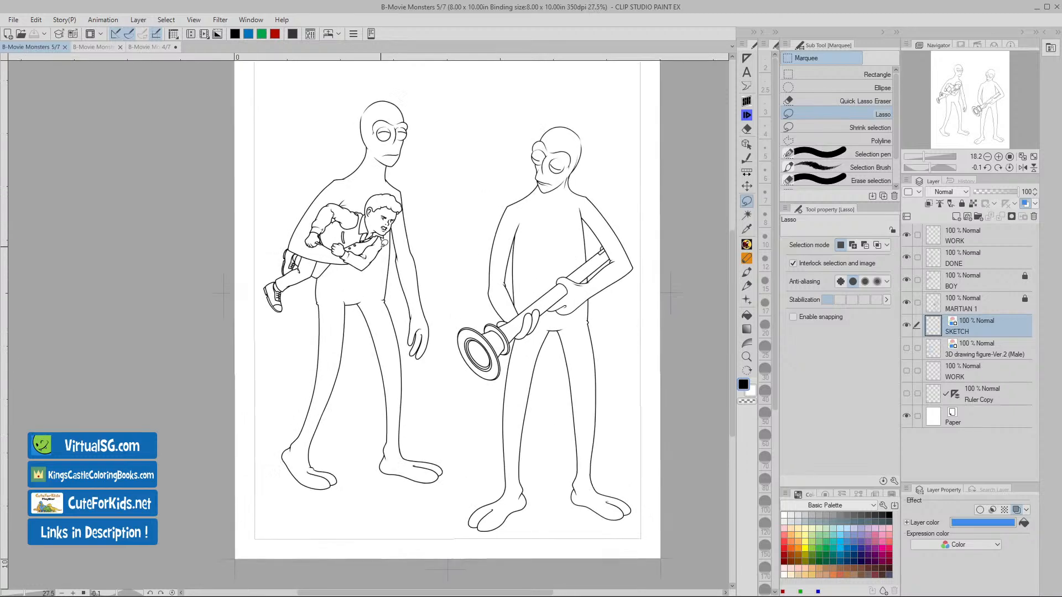
scroll(384, 243, "up", 1)
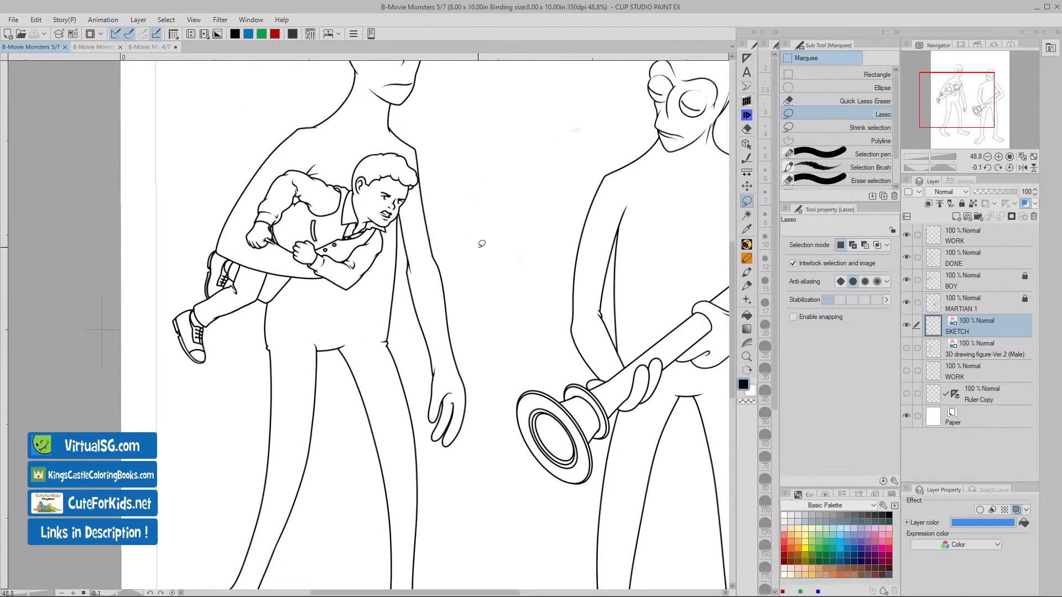
key("space")
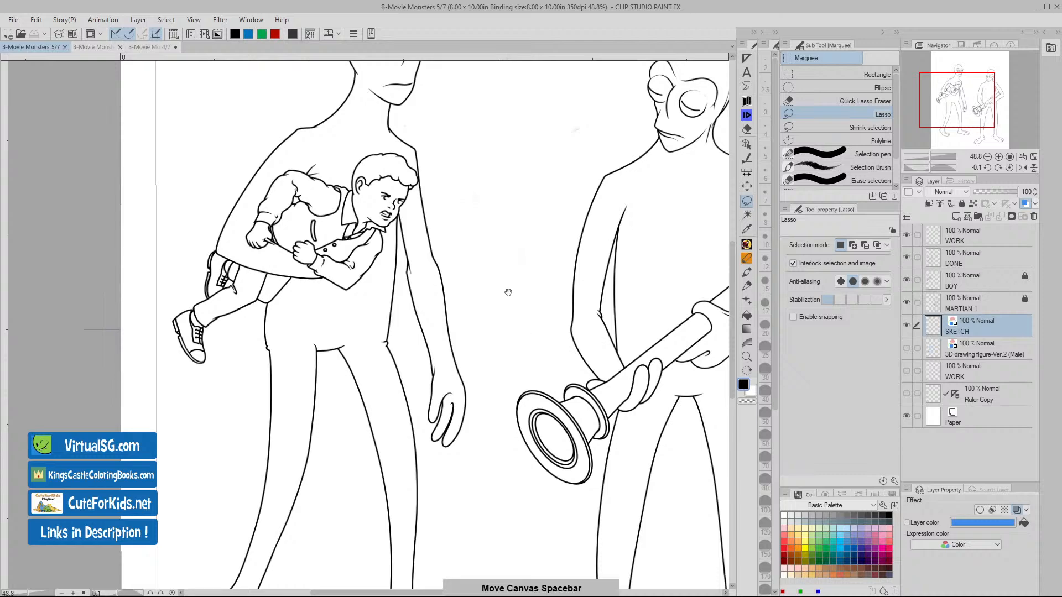
left_click_drag(516, 271, 503, 389)
key("slash")
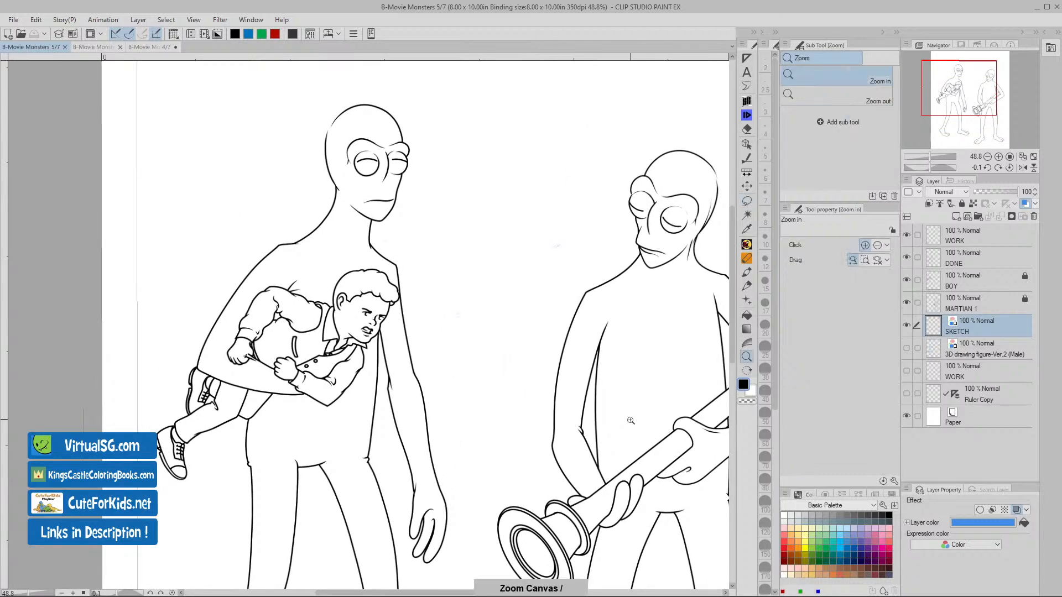
left_click_drag(631, 421, 559, 426)
key("space")
left_click_drag(662, 516, 547, 463)
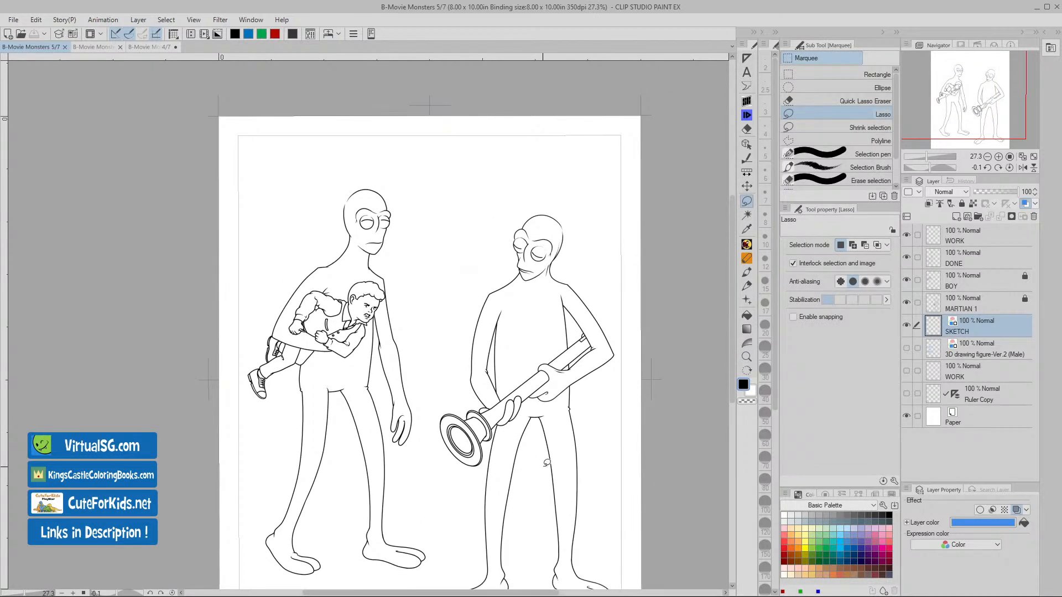
key("slash")
left_click_drag(588, 417, 551, 419)
key("space")
left_click_drag(602, 456, 573, 415)
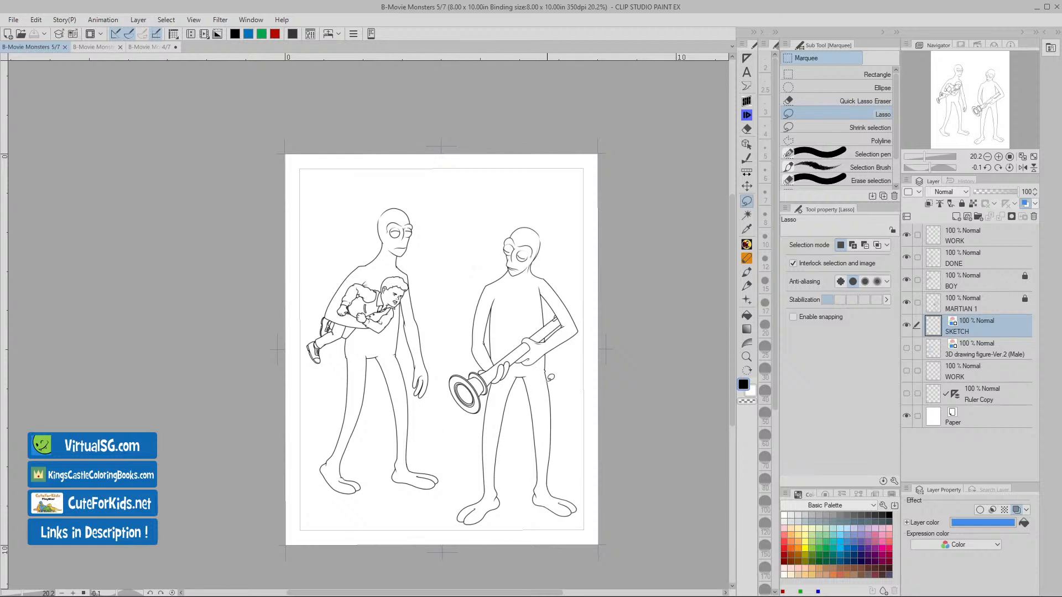
- Examine the inked heads, torsos and ray gun of both Martians close up
scroll(529, 398, "up", 5)
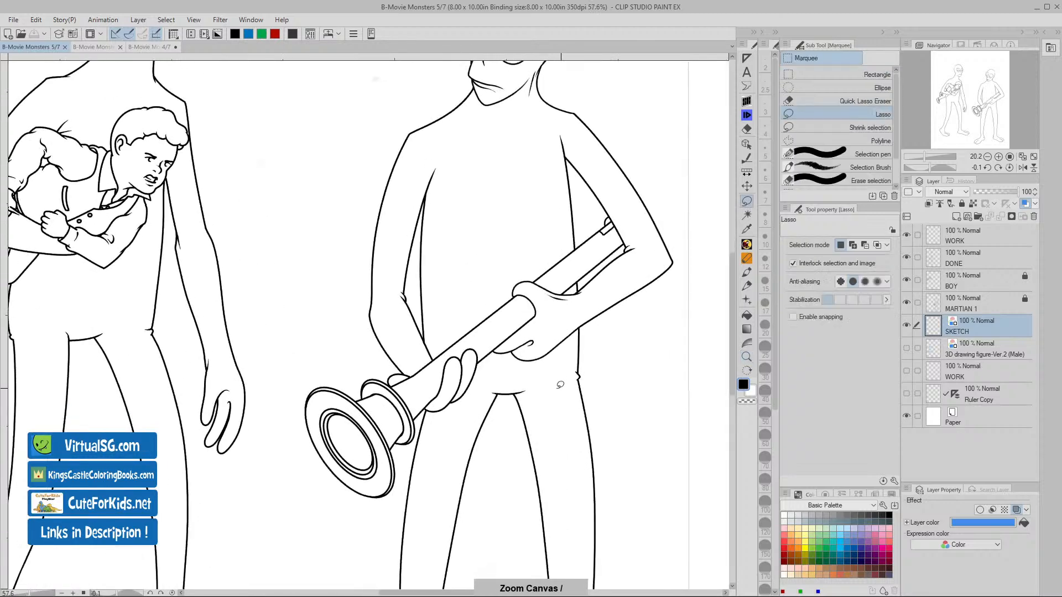
left_click_drag(530, 398, 620, 501)
left_click_drag(531, 442, 598, 423)
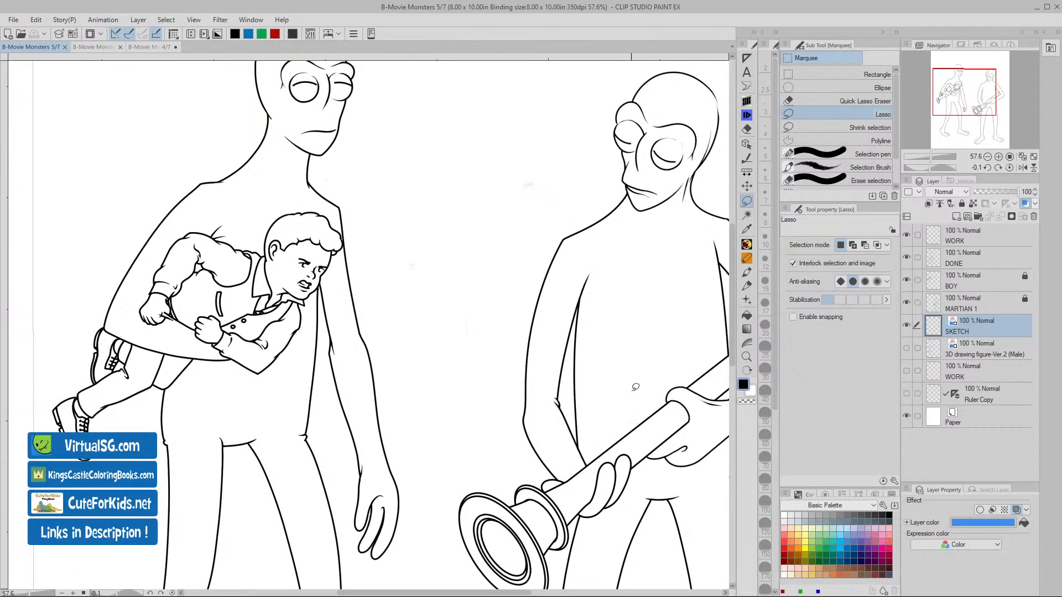
key("slash")
mouse_move(641, 385)
left_mouse_down()
mouse_move(620, 386)
mouse_move(564, 349)
mouse_move(566, 365)
left_mouse_up()
key("slash")
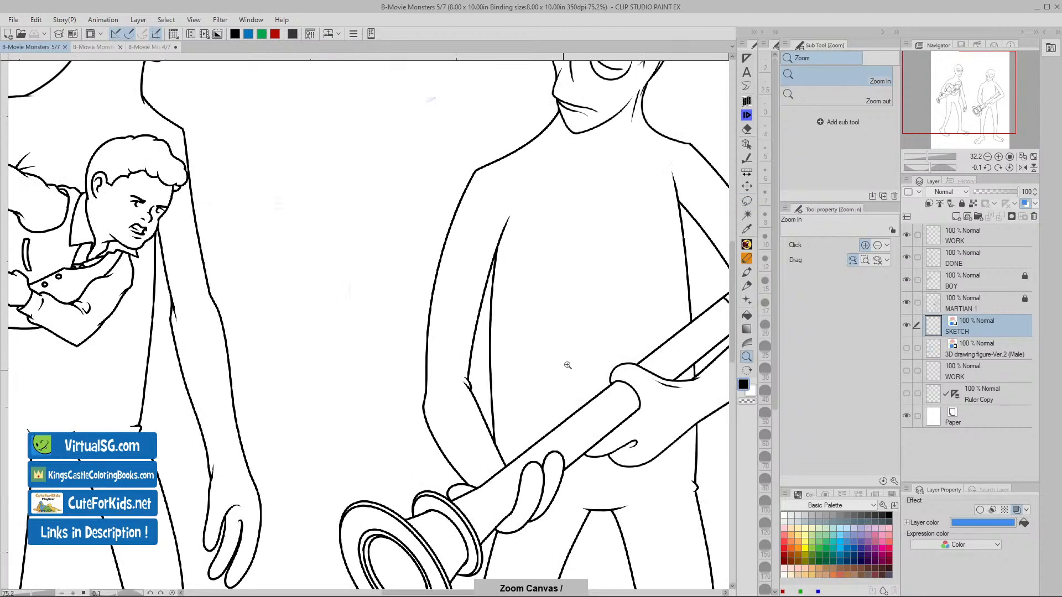
left_click_drag(596, 286, 500, 341)
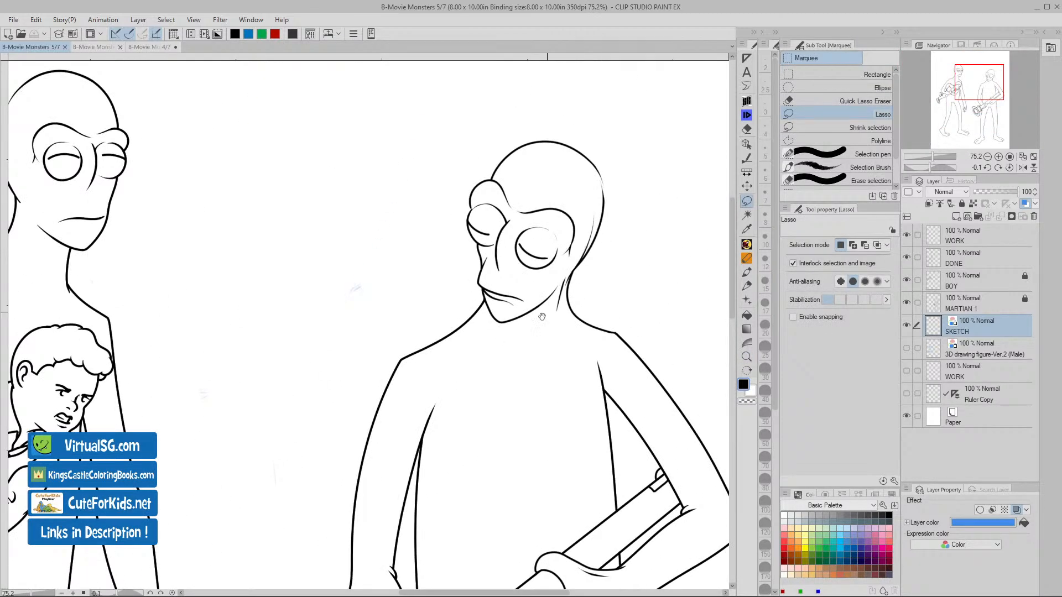
left_click_drag(439, 370, 542, 460)
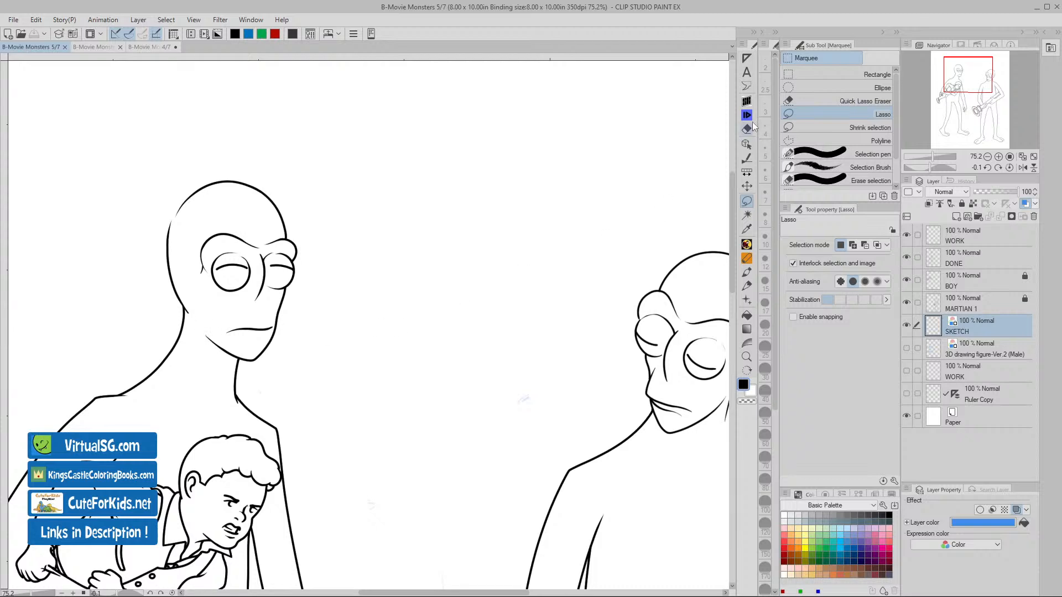
- On the WORK layer, ink a contour inside the back of the left Martian's head with the size 6 Round Brush and thin it with transparent color
left_click(747, 102)
left_click(941, 239)
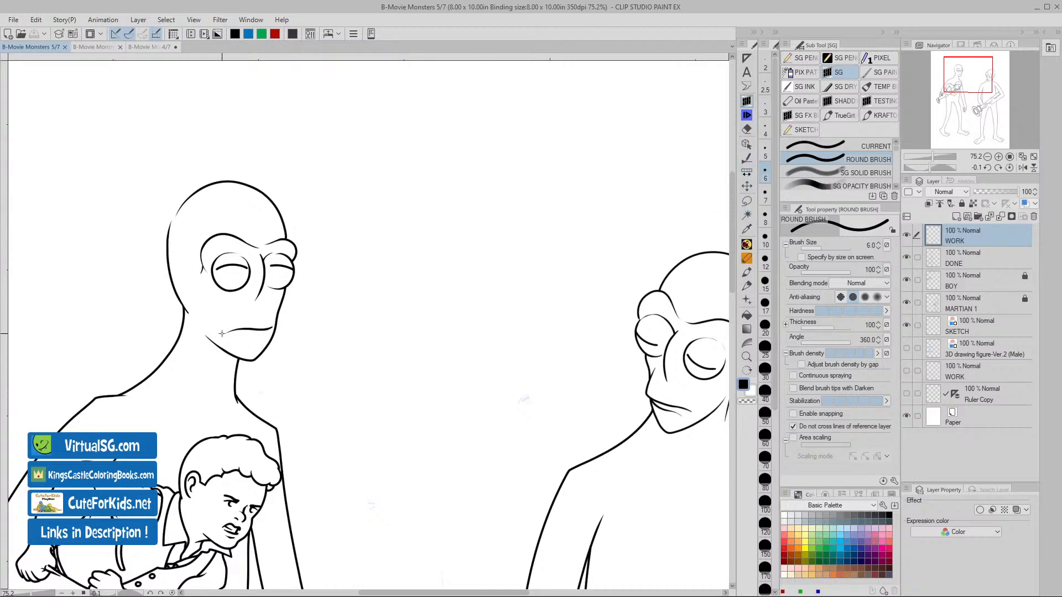
key("slash")
left_click_drag(216, 321, 245, 323)
key("space")
left_click_drag(204, 268, 359, 414)
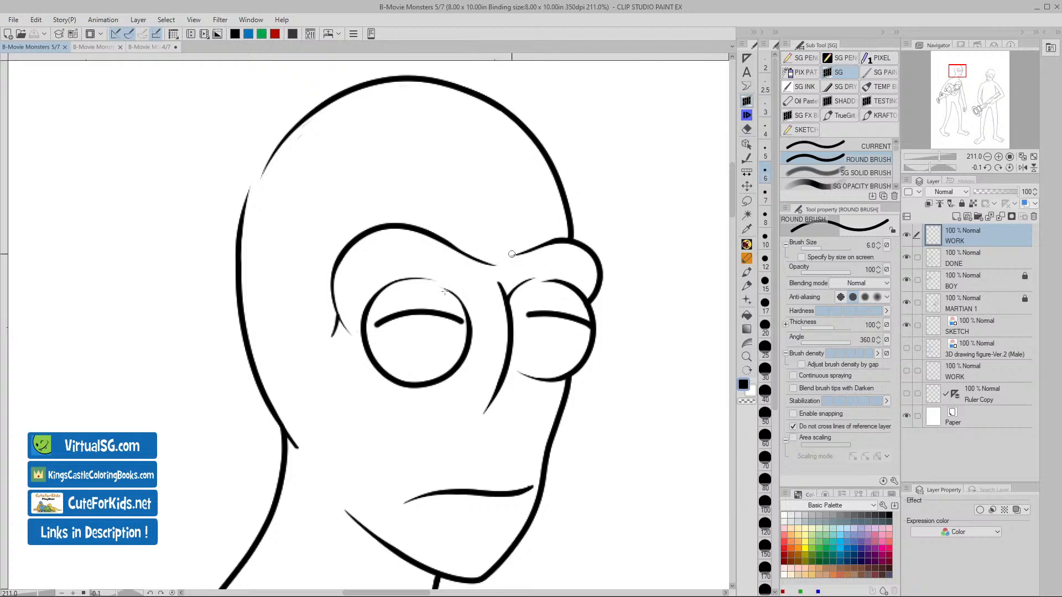
mouse_move(262, 253)
left_mouse_down()
mouse_move(265, 377)
mouse_move(282, 424)
mouse_move(297, 445)
left_mouse_up()
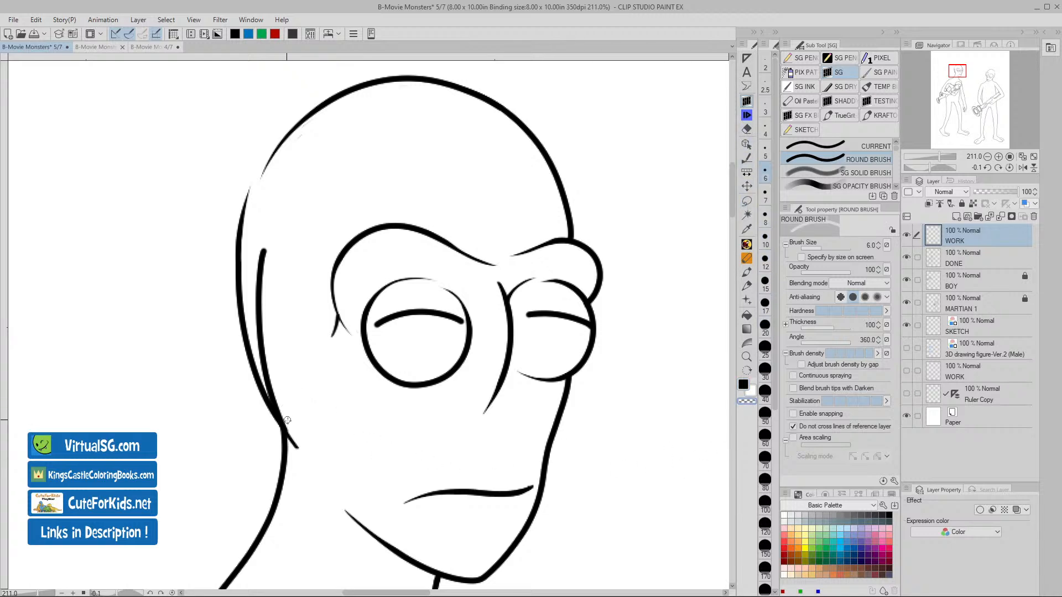
mouse_move(296, 436)
left_mouse_down()
mouse_move(263, 325)
mouse_move(271, 221)
left_mouse_up()
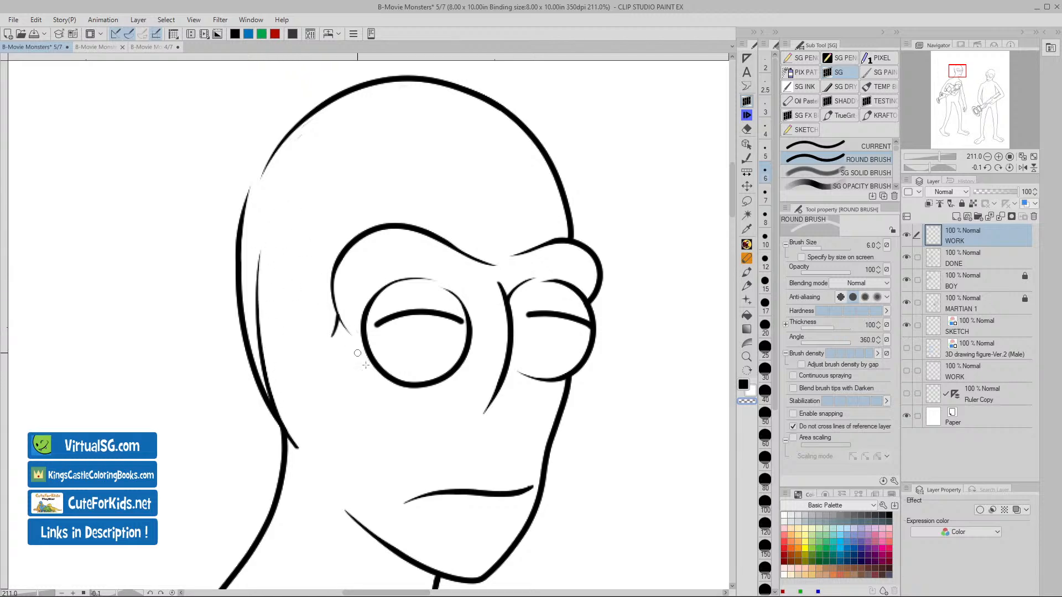
- Check the added head contour at page scale and inspect the left Martian's legs and feet close up
key("slash")
left_click_drag(643, 502, 577, 502)
key("space")
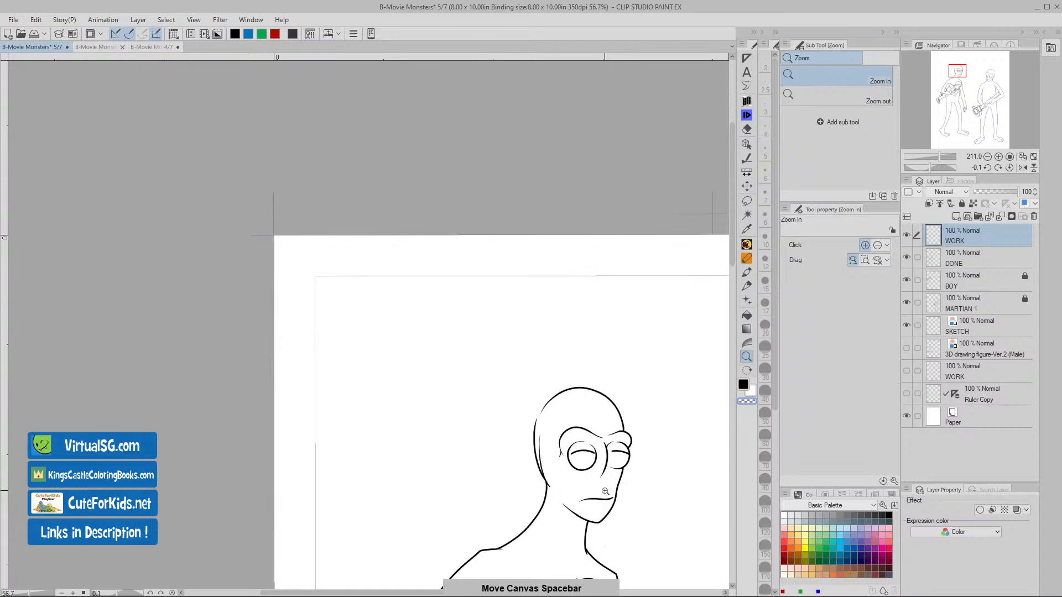
left_click_drag(654, 523, 453, 379)
key("slash")
left_click_drag(591, 489, 450, 289)
key("space")
key("slash")
left_click_drag(498, 358, 480, 358)
key("space")
left_click_drag(533, 480, 532, 421)
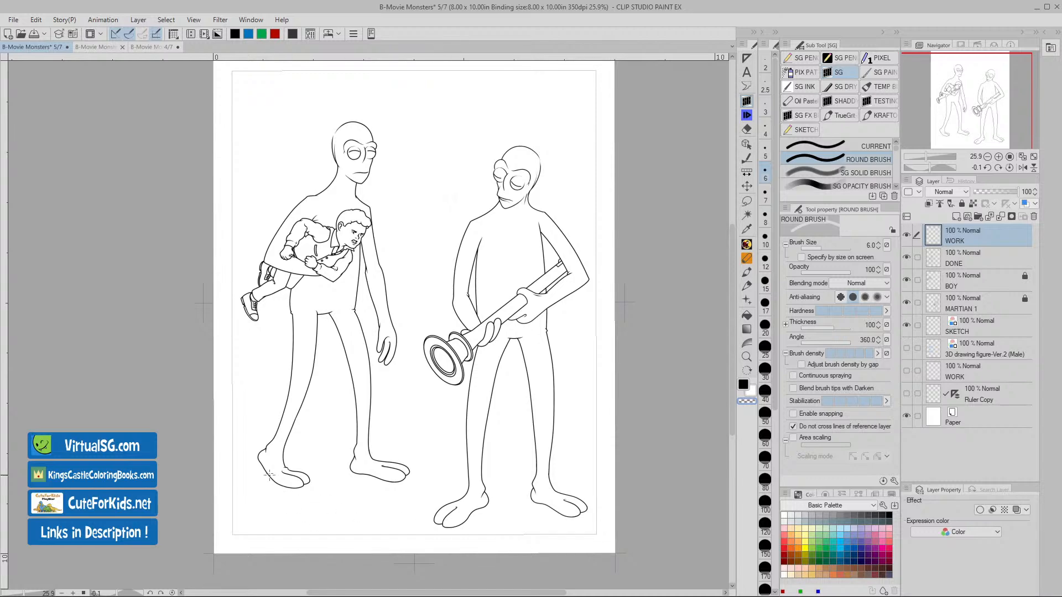
key("slash")
left_click_drag(274, 453, 309, 463)
scroll(309, 463, "down", 5)
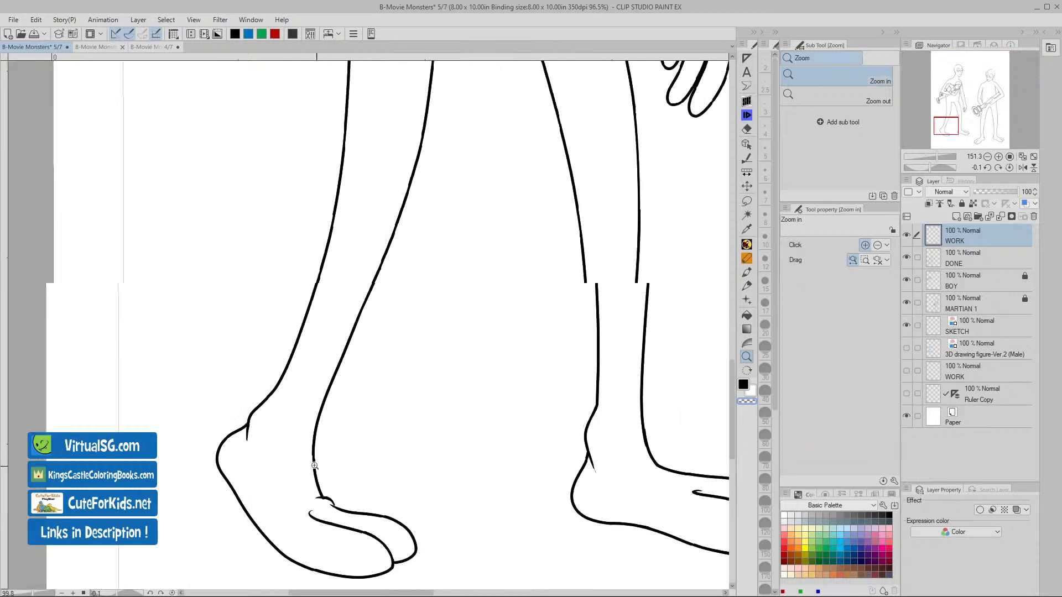
key("b")
left_click_drag(527, 423, 526, 458)
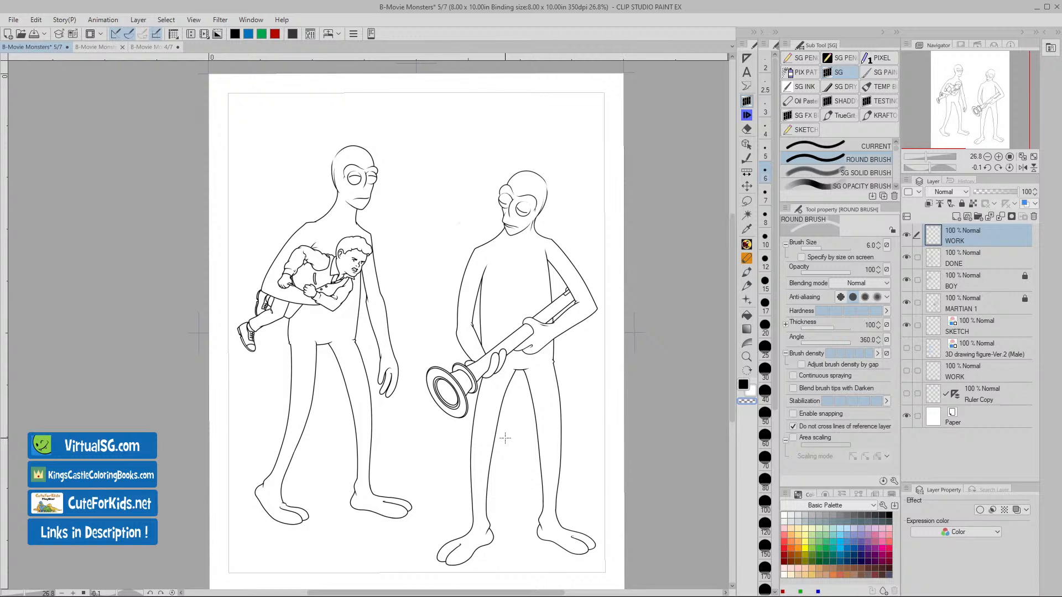
- Open page 1 of the B-Movie Monsters project from its page overview
left_click(98, 47)
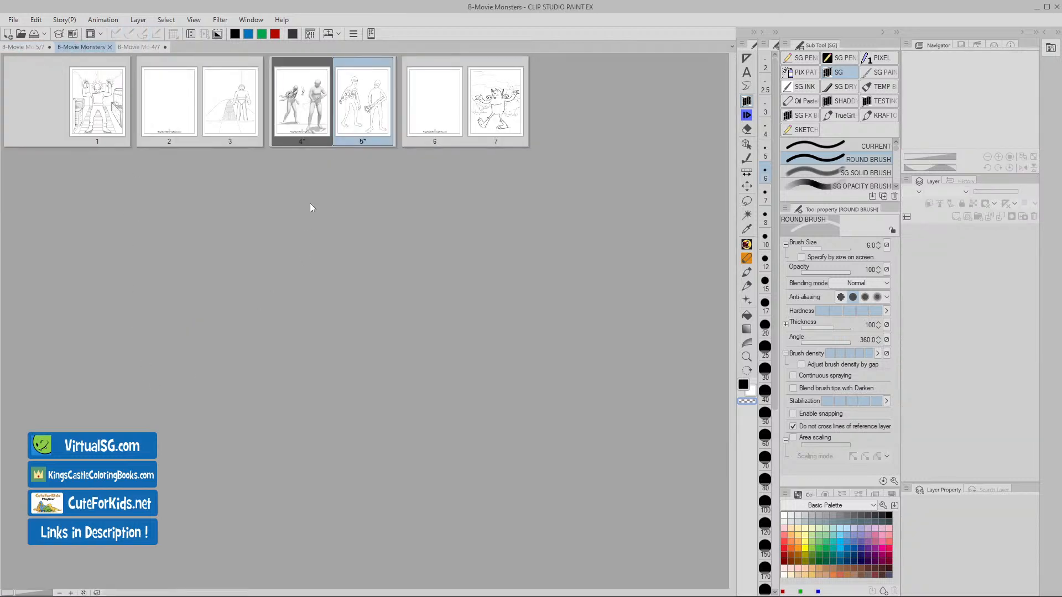
left_click(98, 114)
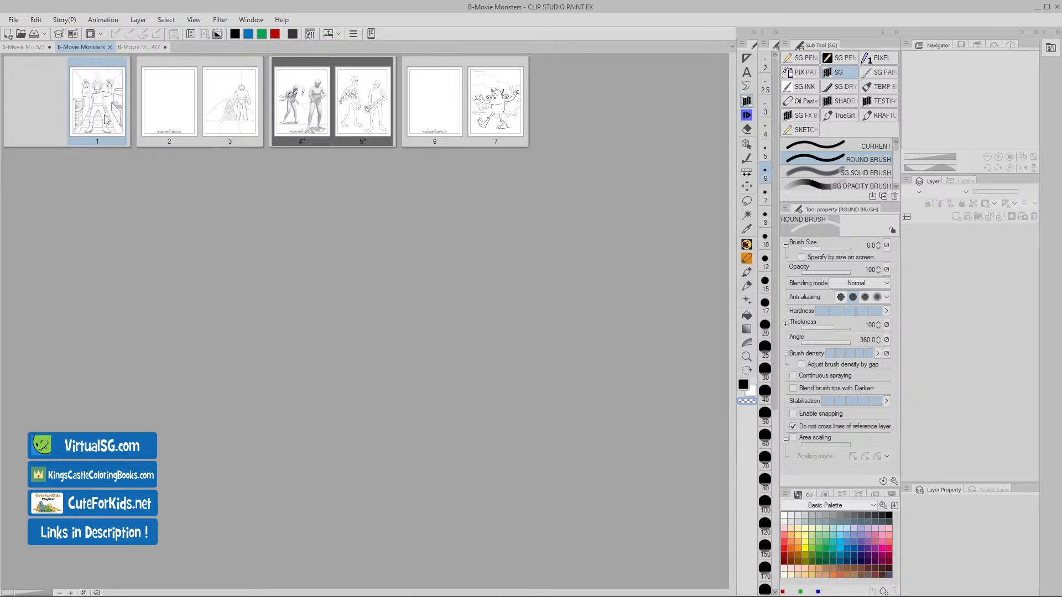
double_click(103, 115)
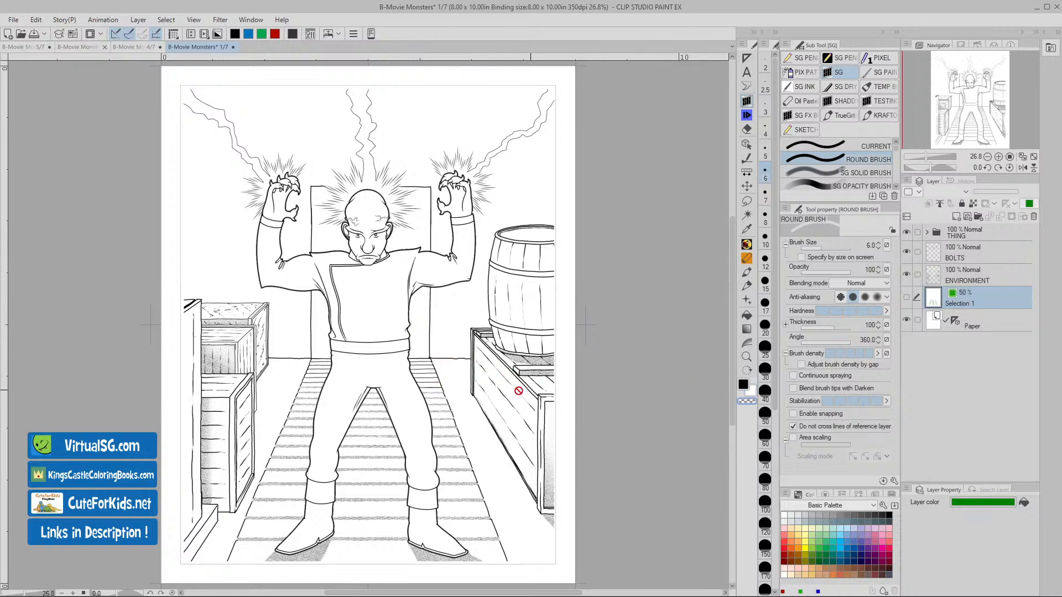
- Compare the page 4 figure draft with page 1 and close page 4 without saving its changes
left_click(135, 47)
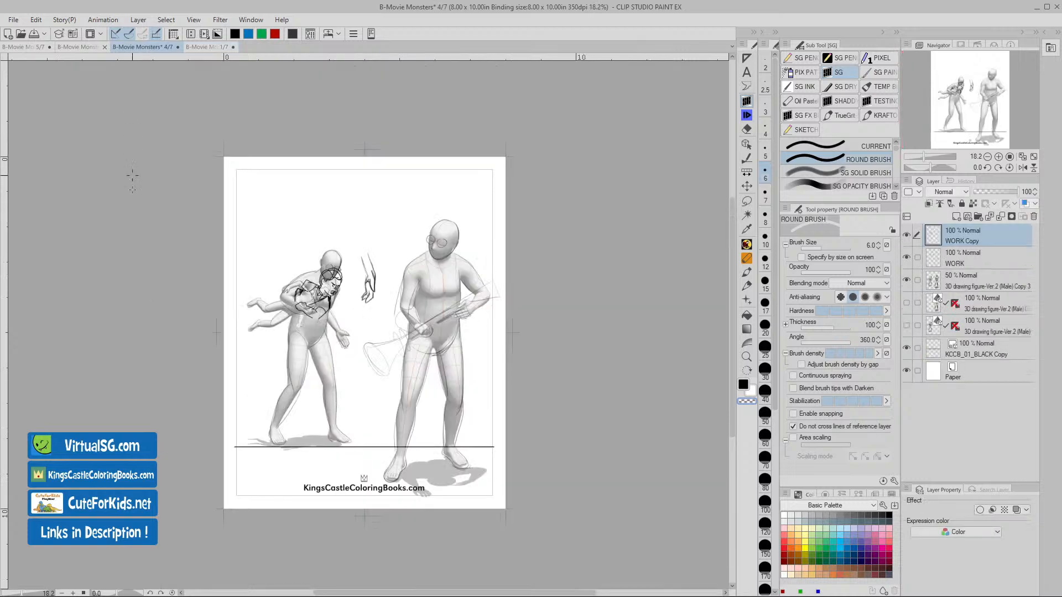
left_click(207, 47)
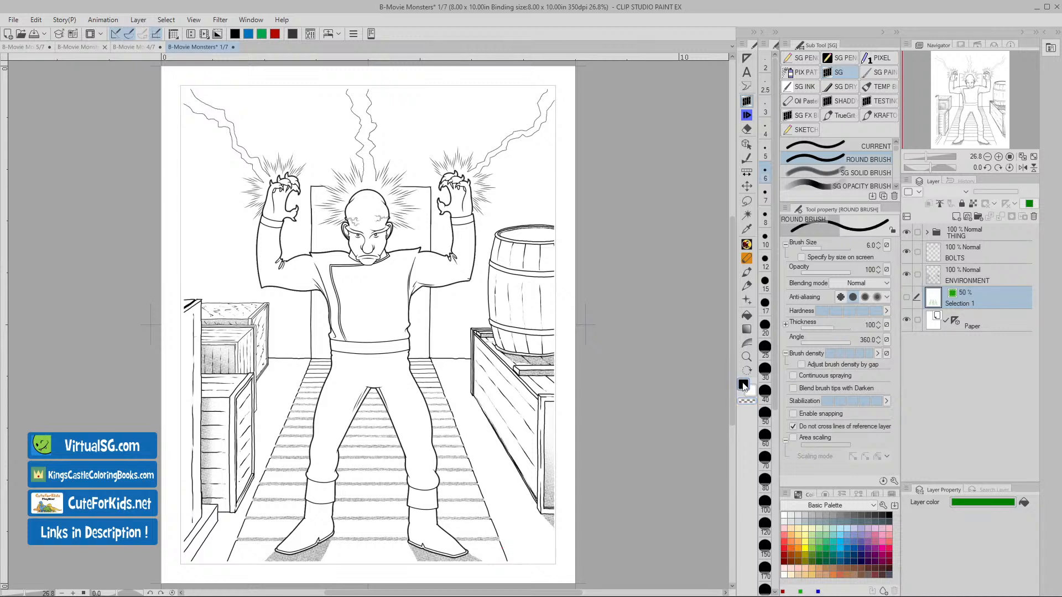
left_click(136, 47)
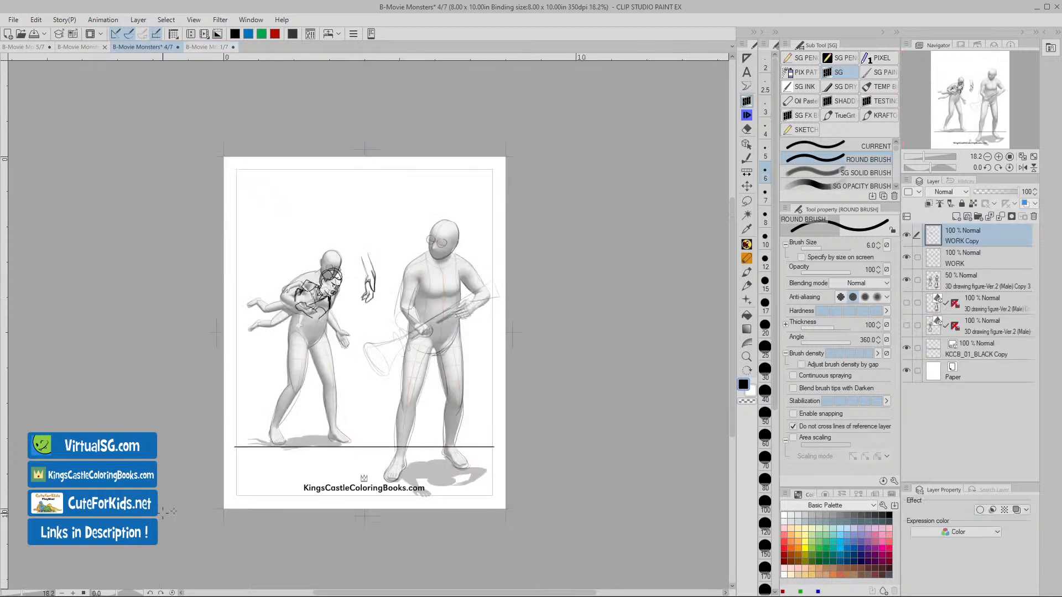
left_click(177, 47)
left_click(556, 227)
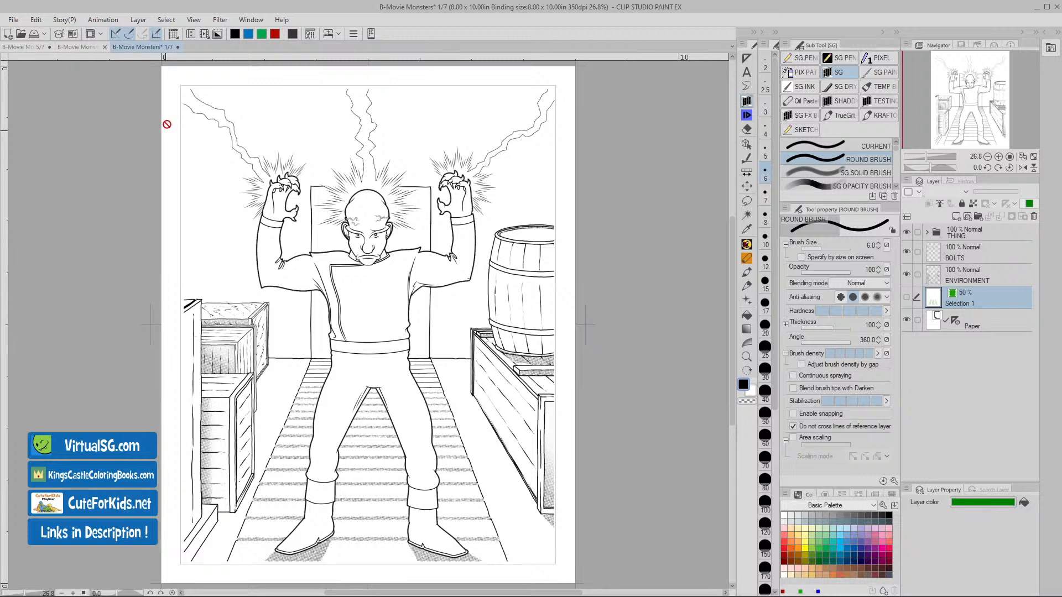
- Close page 1 without saving its changes and return to the Martian line art on page 5
left_click(177, 47)
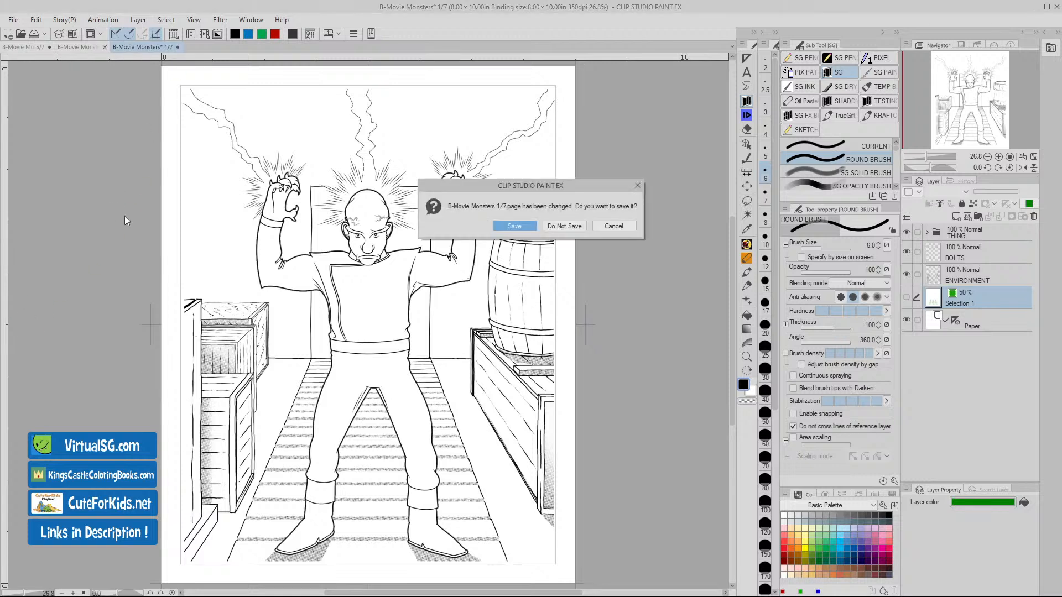
left_click(563, 226)
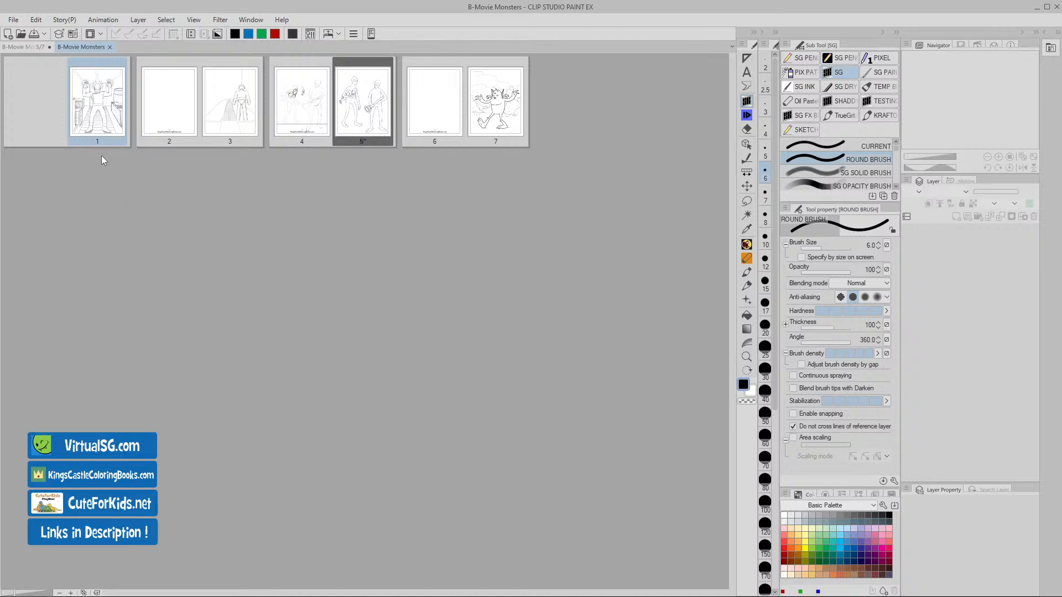
left_click(25, 46)
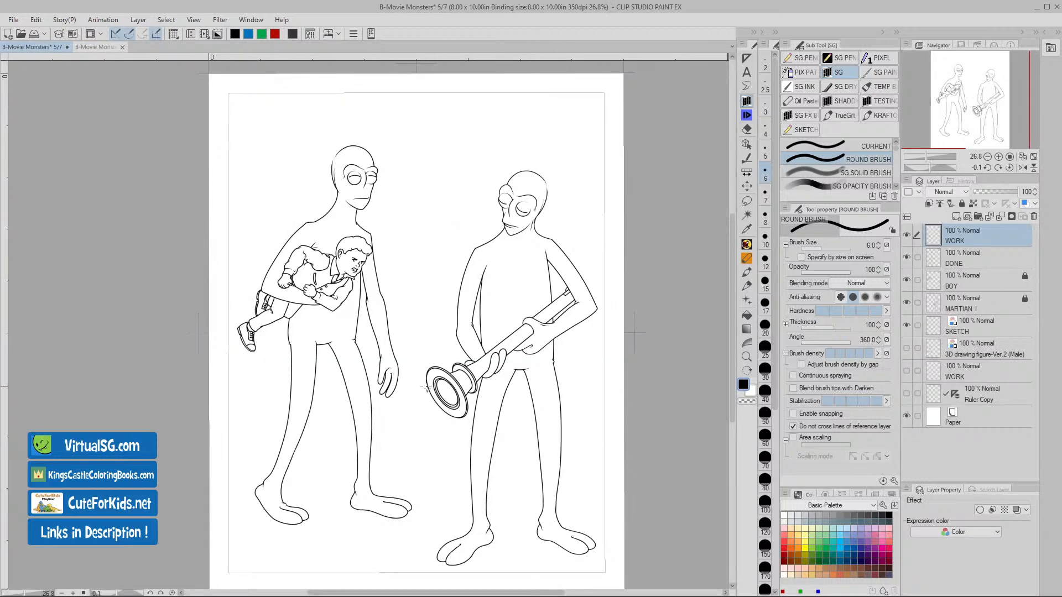